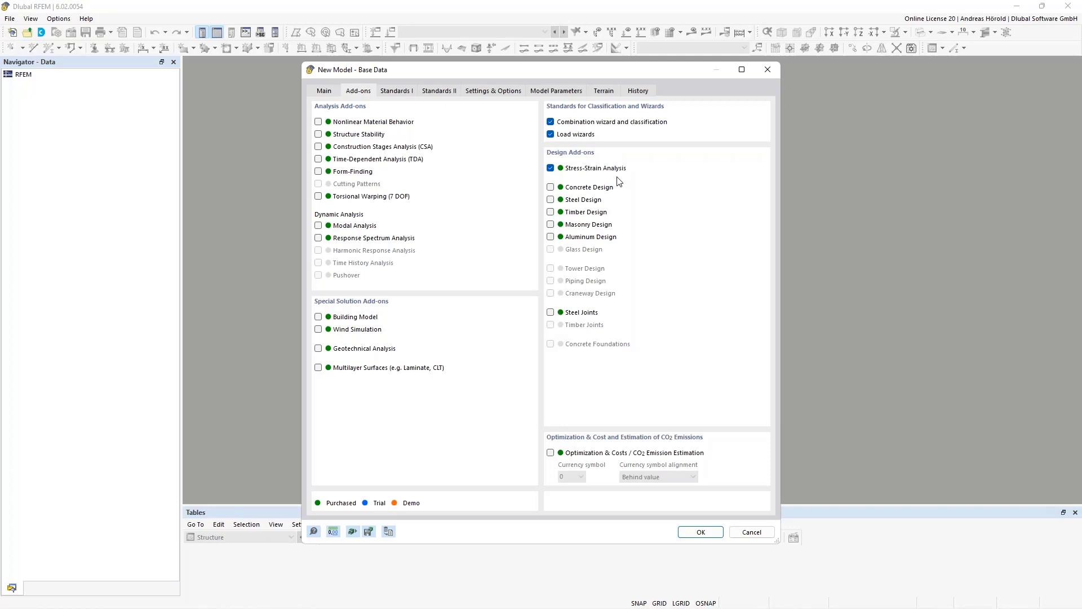
- Review the selected add-ons and the EN 1990 and EN 1991 standards, and create the new model with these base data
{"action": "left_click", "coordinate": [390, 92]}
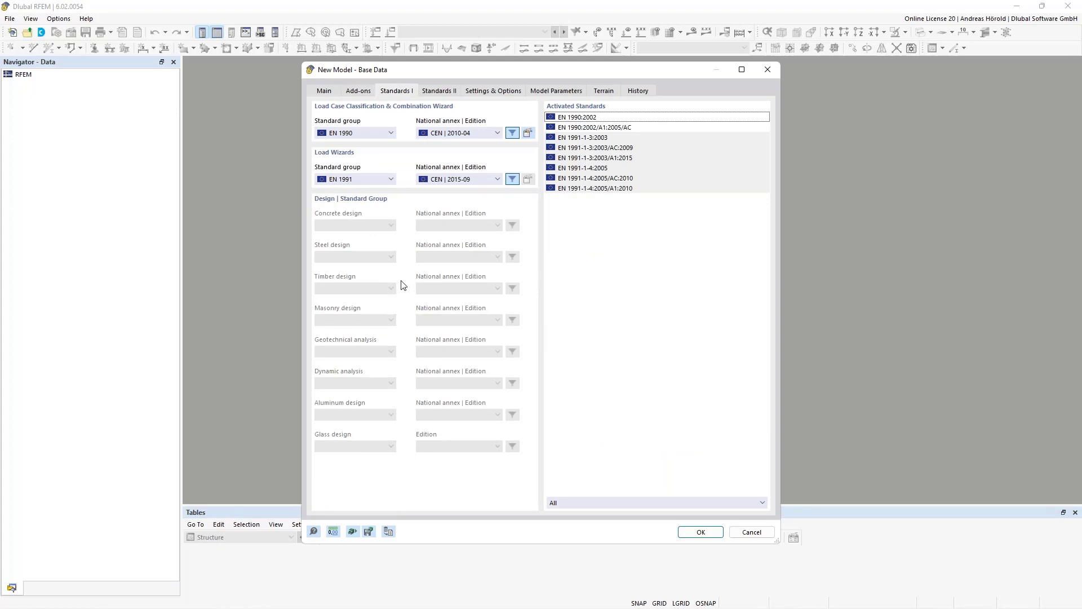
{"action": "left_click", "coordinate": [358, 91]}
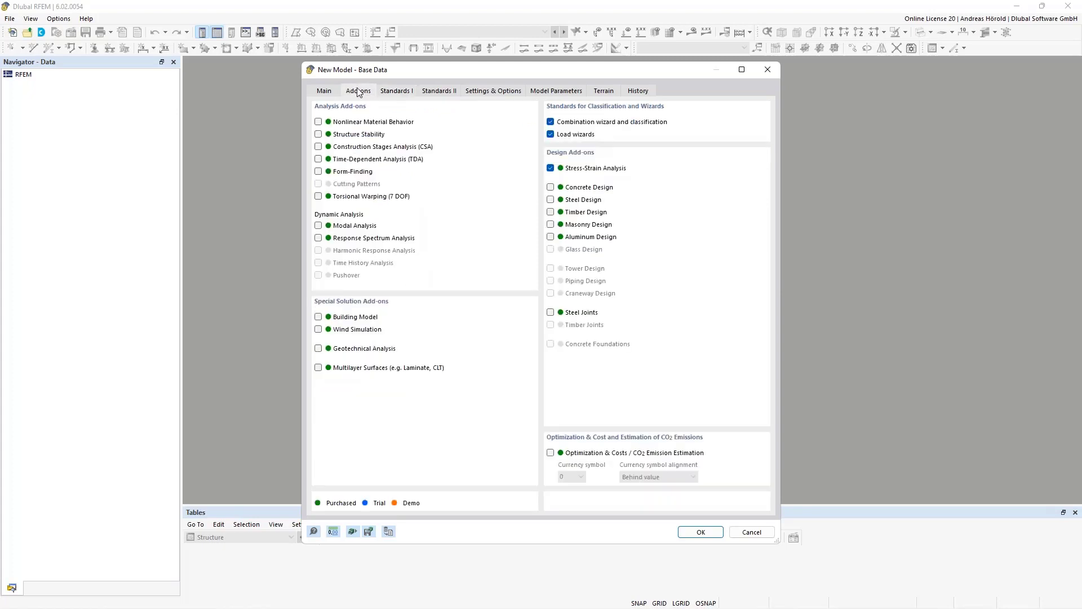
{"action": "left_click", "coordinate": [395, 92]}
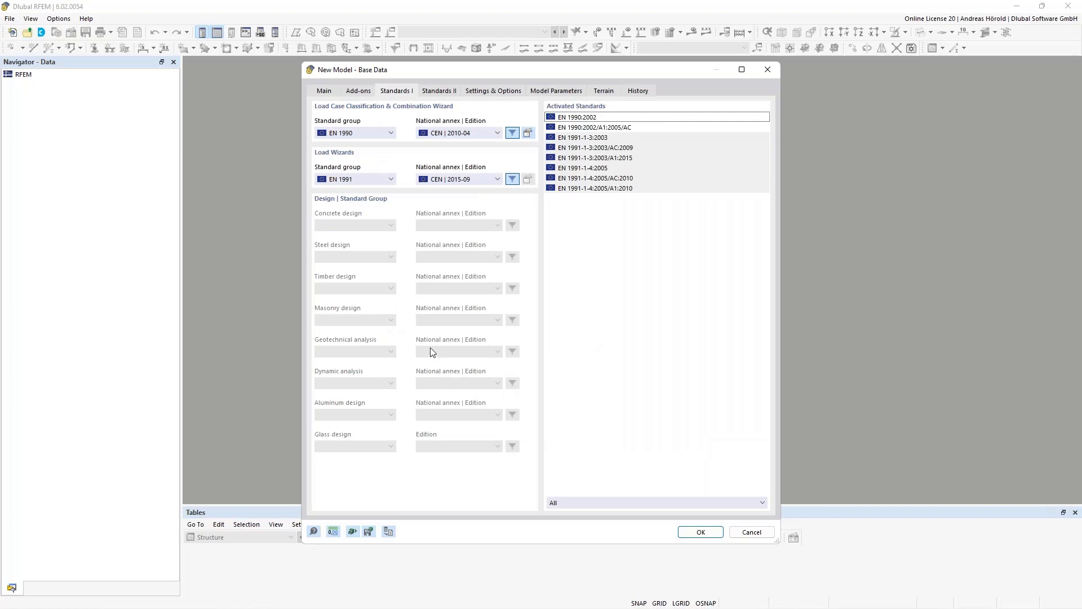
{"action": "left_click", "coordinate": [699, 532]}
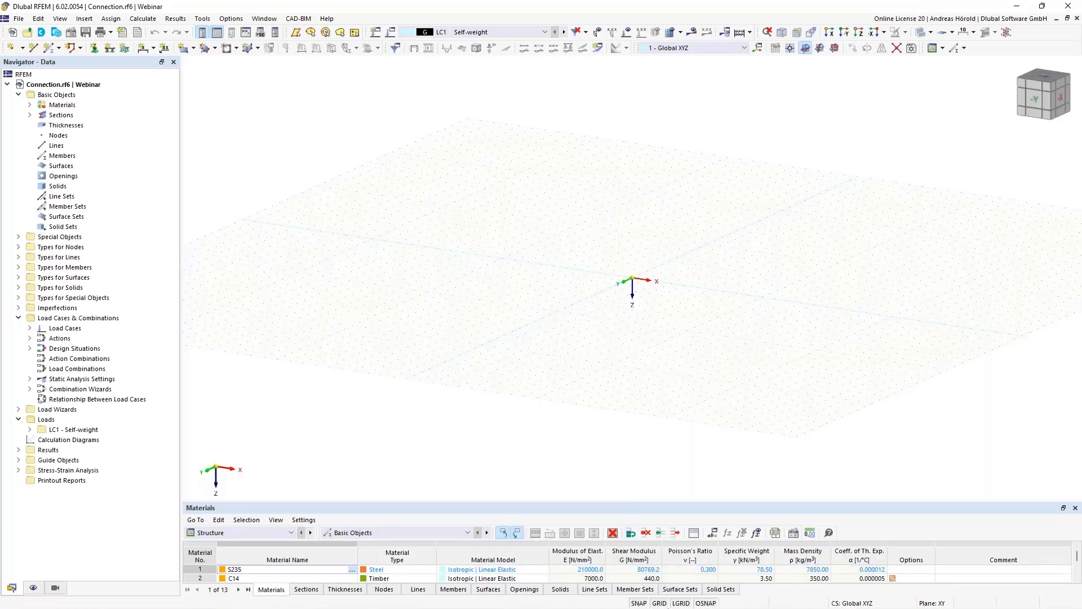
- From the work plane and grid settings, set the model's length unit to cm
{"action": "right_click", "coordinate": [659, 604]}
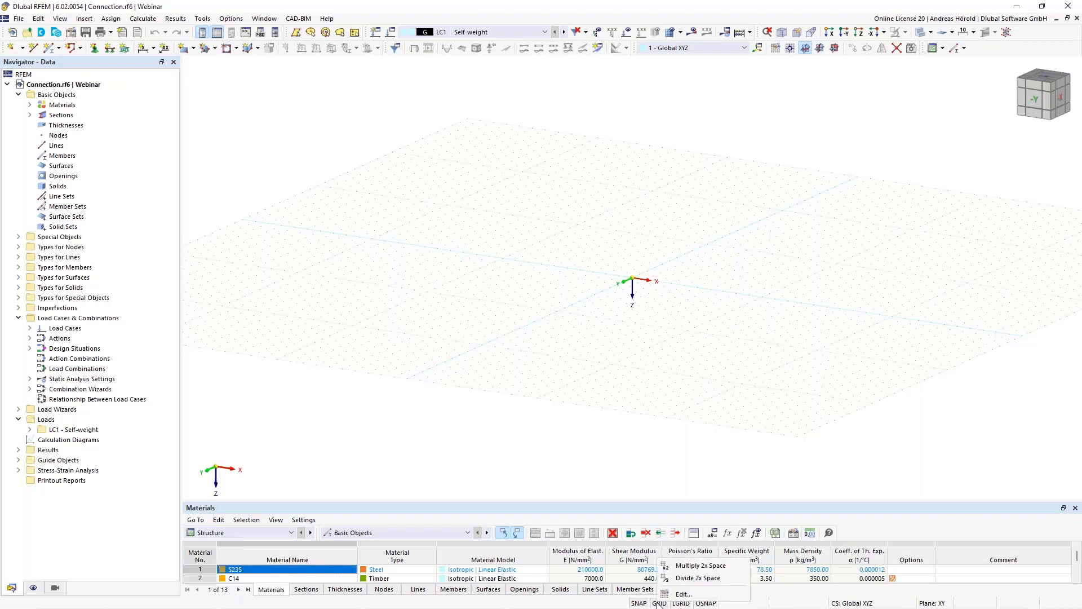
{"action": "left_click", "coordinate": [684, 595]}
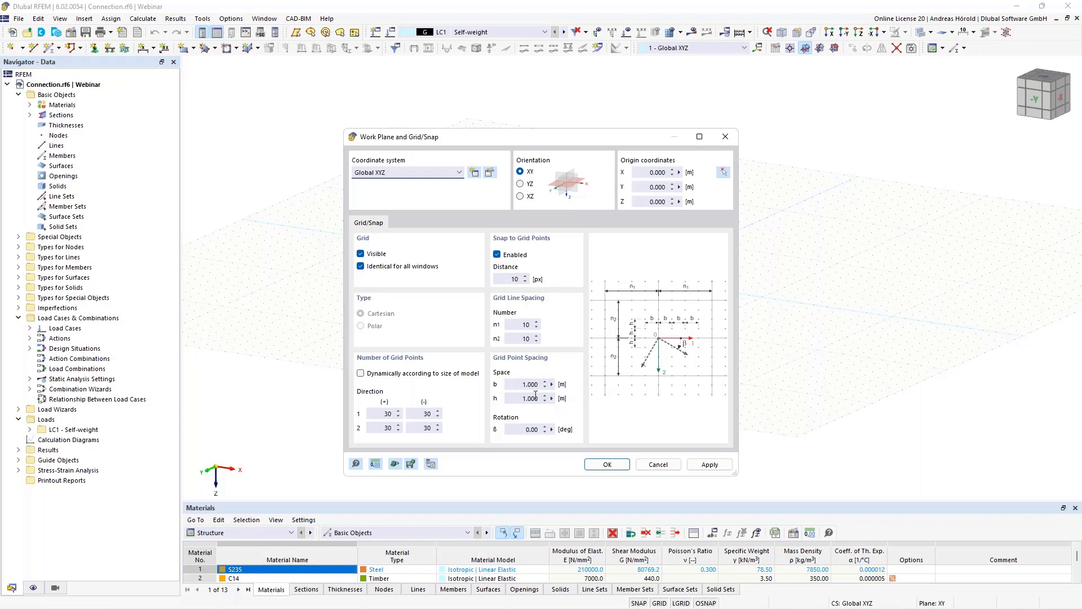
{"action": "left_click", "coordinate": [375, 464]}
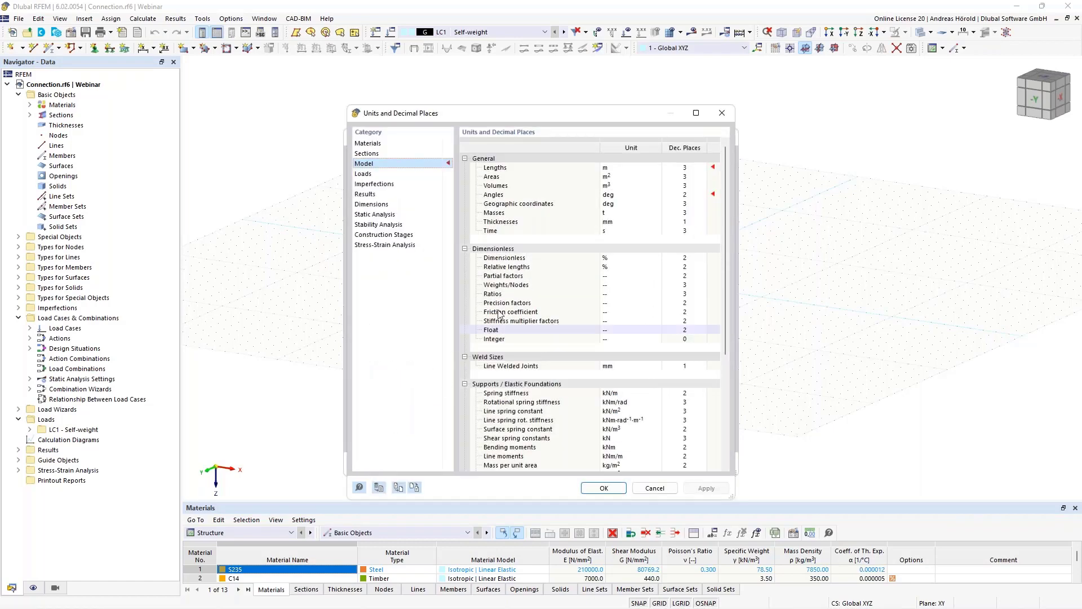
{"action": "left_click", "coordinate": [626, 169]}
{"action": "left_click", "coordinate": [625, 169]}
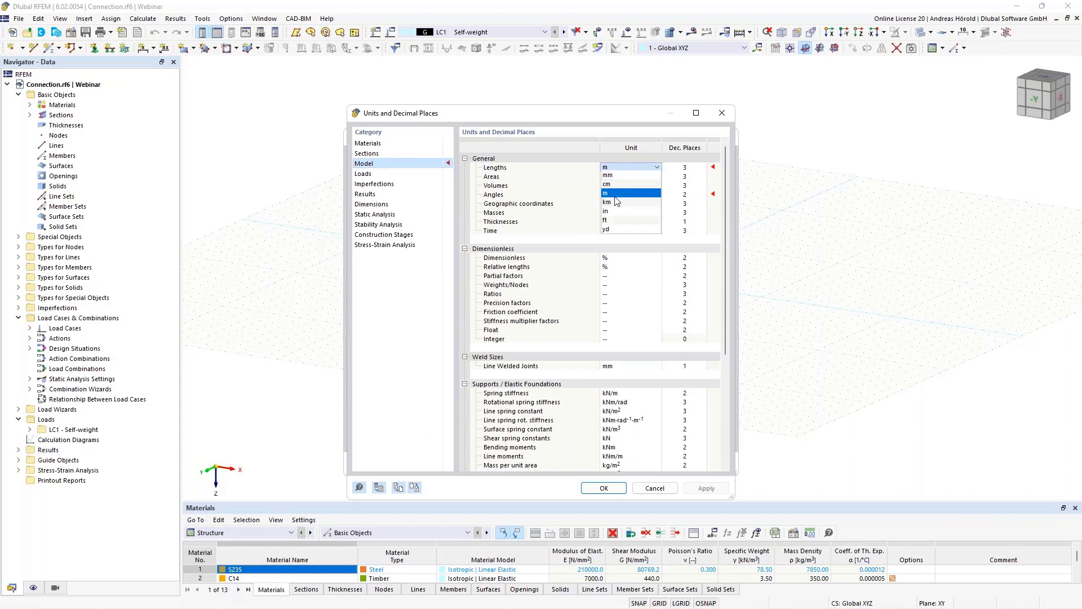
{"action": "left_click", "coordinate": [619, 185]}
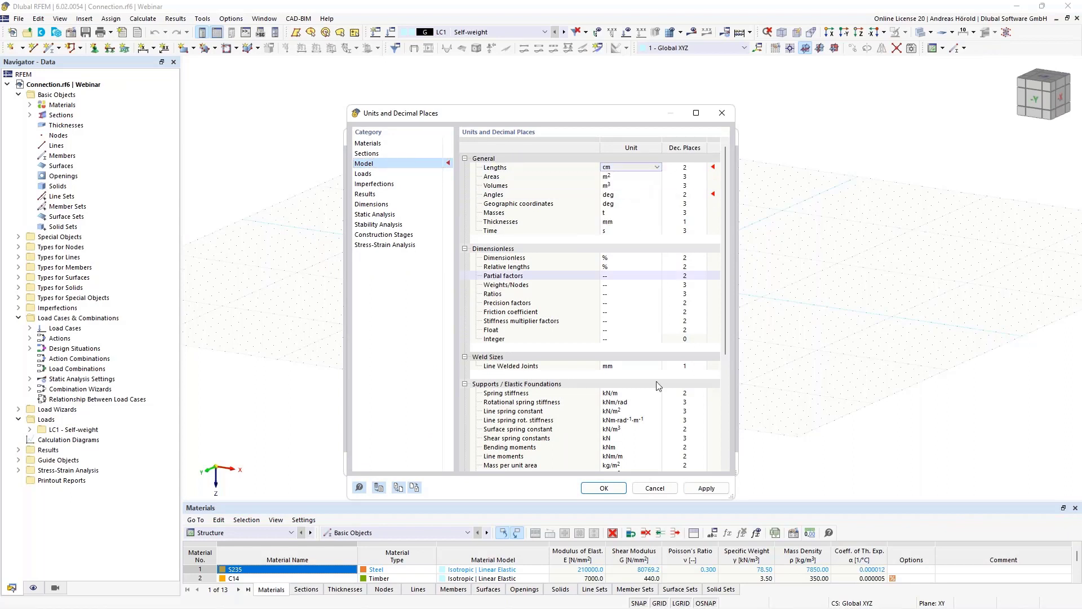
{"action": "left_click", "coordinate": [604, 488]}
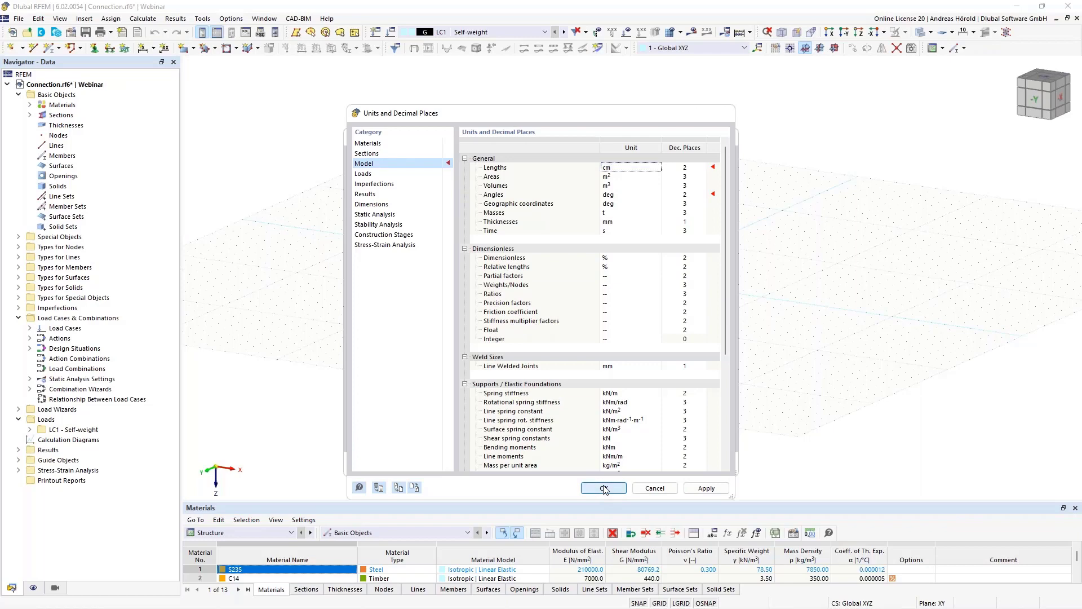
- Set the grid point spacing to 1 cm for both b and h, and apply the grid settings
{"action": "double_click", "coordinate": [517, 384]}
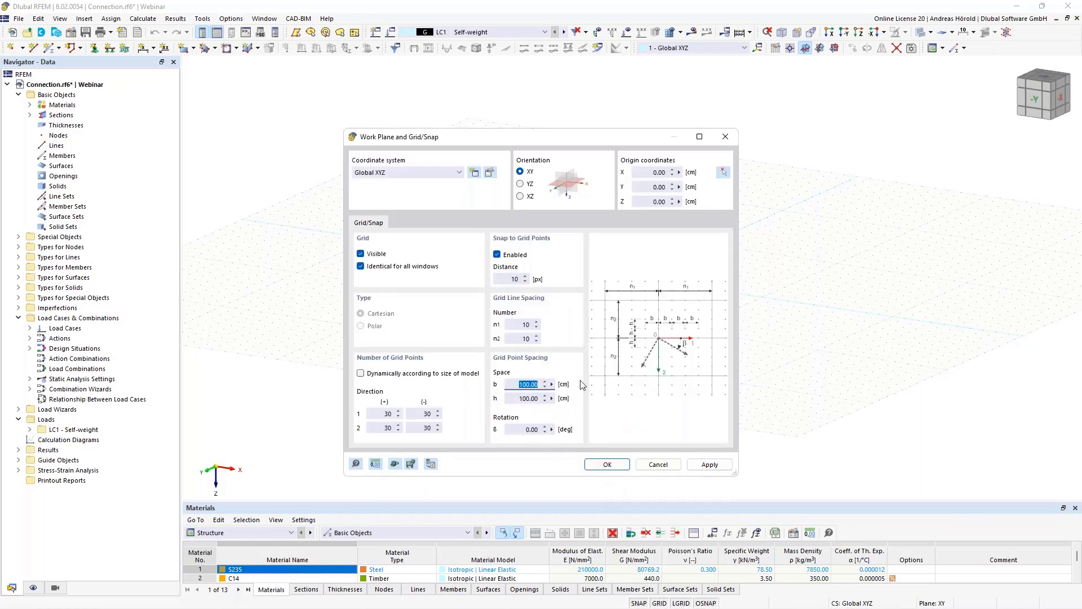
{"action": "type", "text": "1"}
{"action": "double_click", "coordinate": [512, 397]}
{"action": "type", "text": "1"}
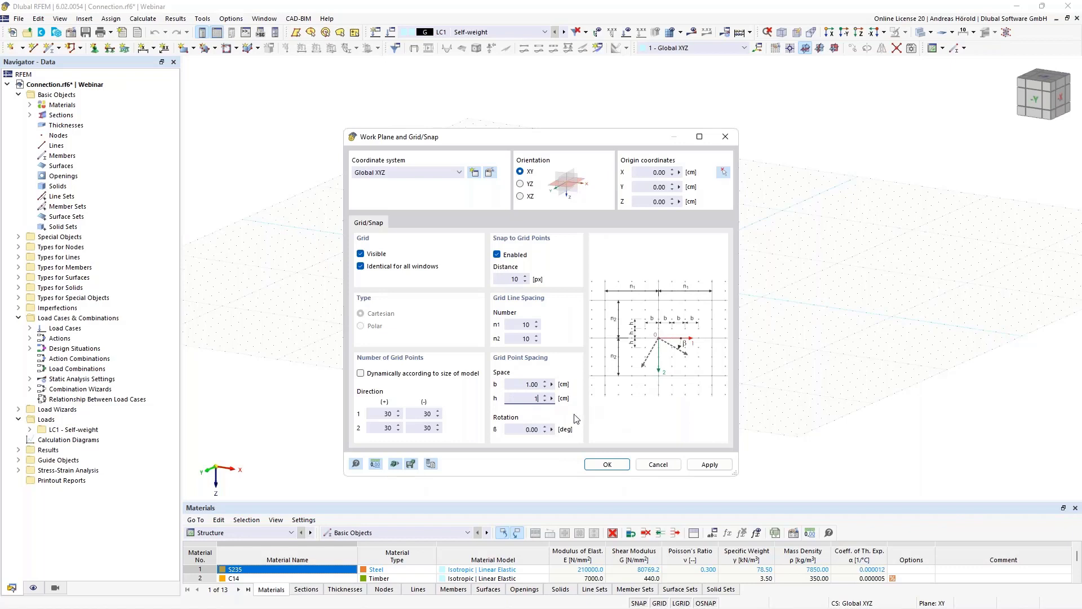
{"action": "left_click", "coordinate": [608, 465]}
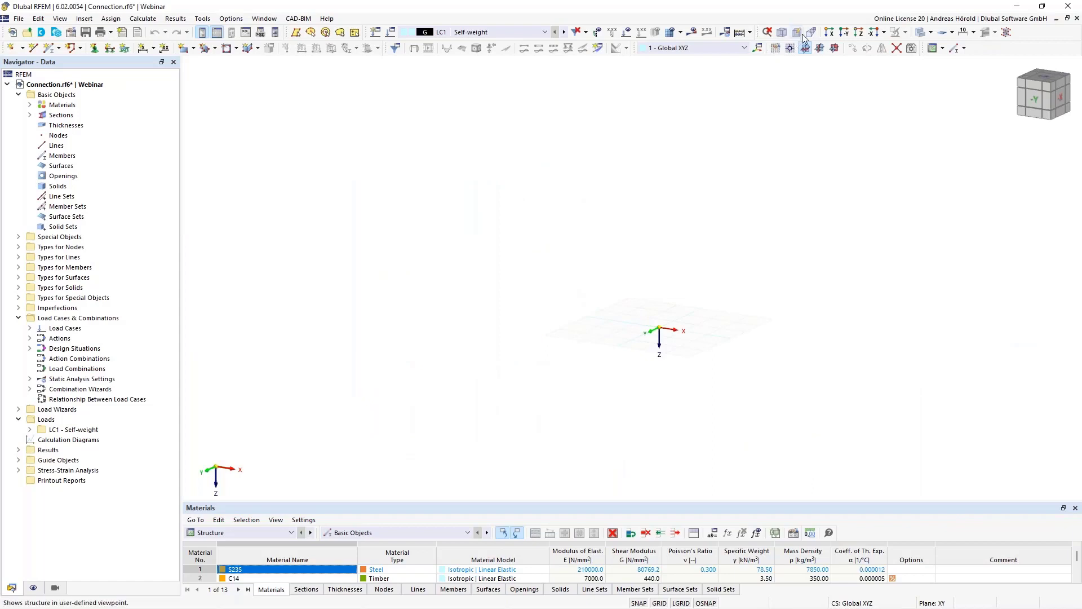
- Switch the work plane to XZ and view the model in the reverse Y-direction, close up on the grid
{"action": "left_click", "coordinate": [836, 49]}
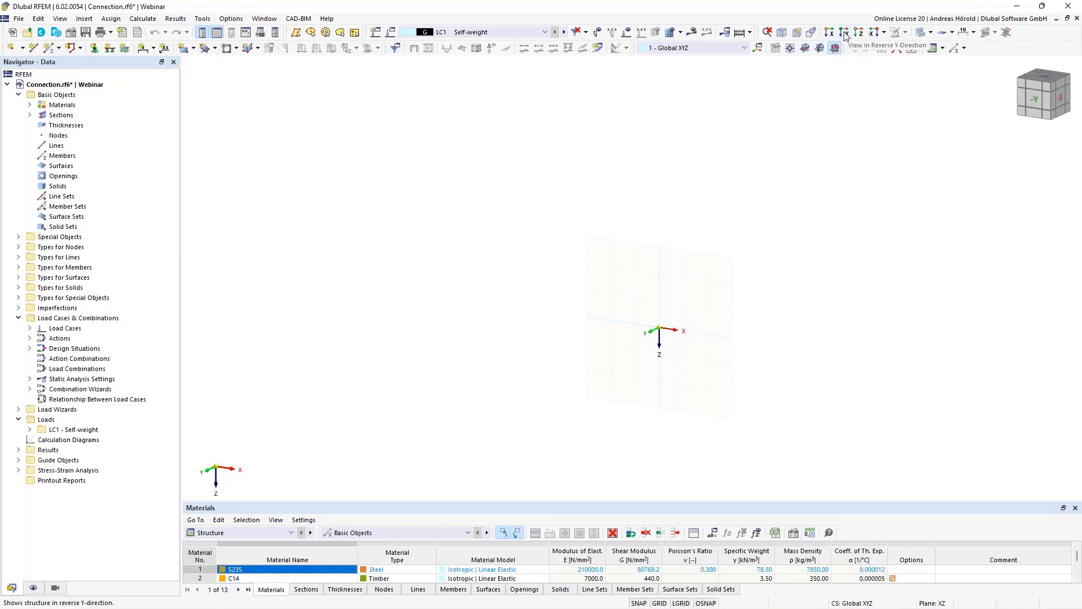
{"action": "left_click", "coordinate": [845, 34]}
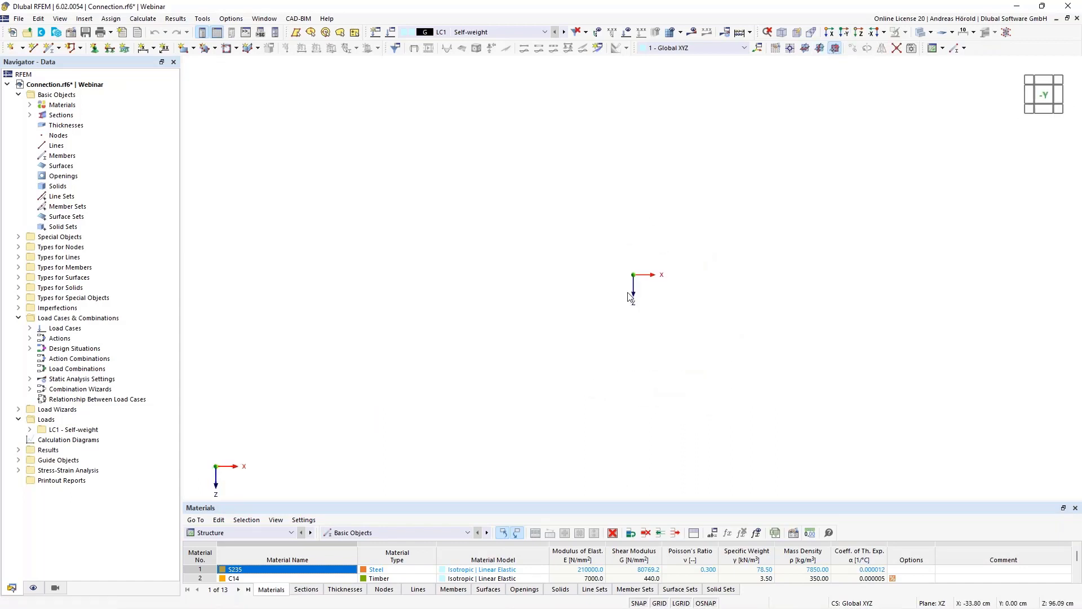
{"action": "scroll", "coordinate": [628, 292], "scroll_direction": "up", "scroll_amount": 8}
{"action": "scroll", "coordinate": [669, 197], "scroll_direction": "up", "scroll_amount": 9}
{"action": "scroll", "coordinate": [612, 235], "scroll_direction": "up", "scroll_amount": 5}
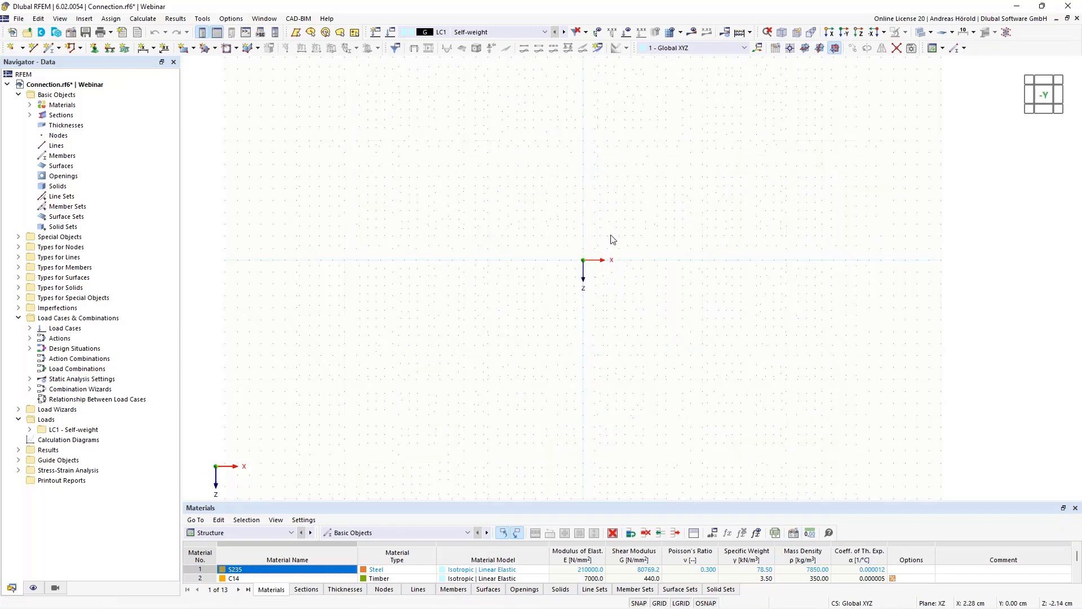
{"action": "middle_click_drag", "start_coordinate": [643, 262], "coordinate": [489, 423]}
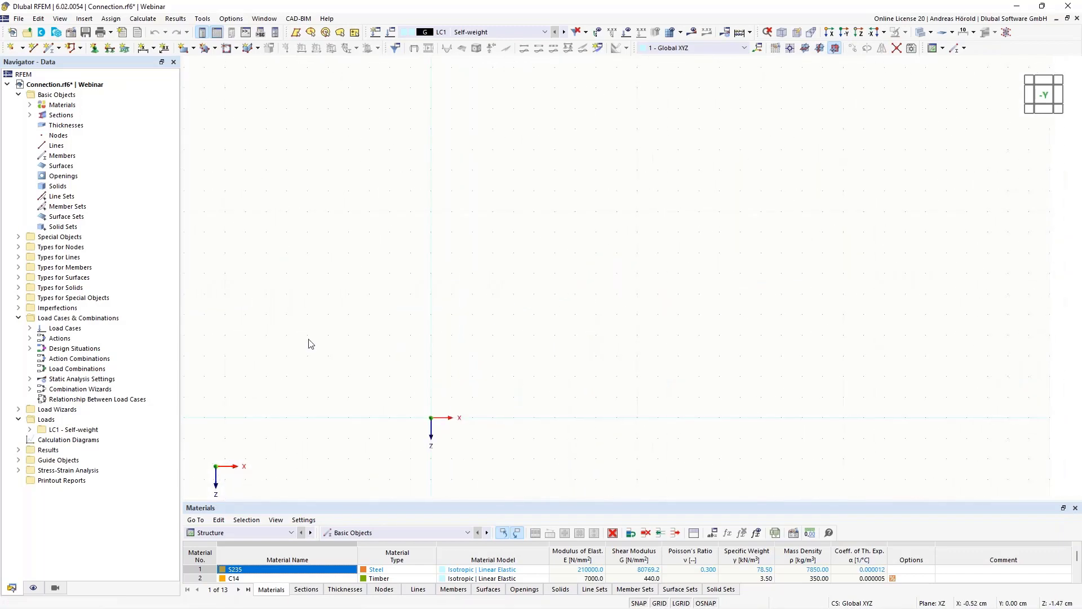
- Draw three connected single lines through X/Z points (10, 0), (0, 0), (0, -10) and (10, -10) cm
{"action": "left_click", "coordinate": [34, 48]}
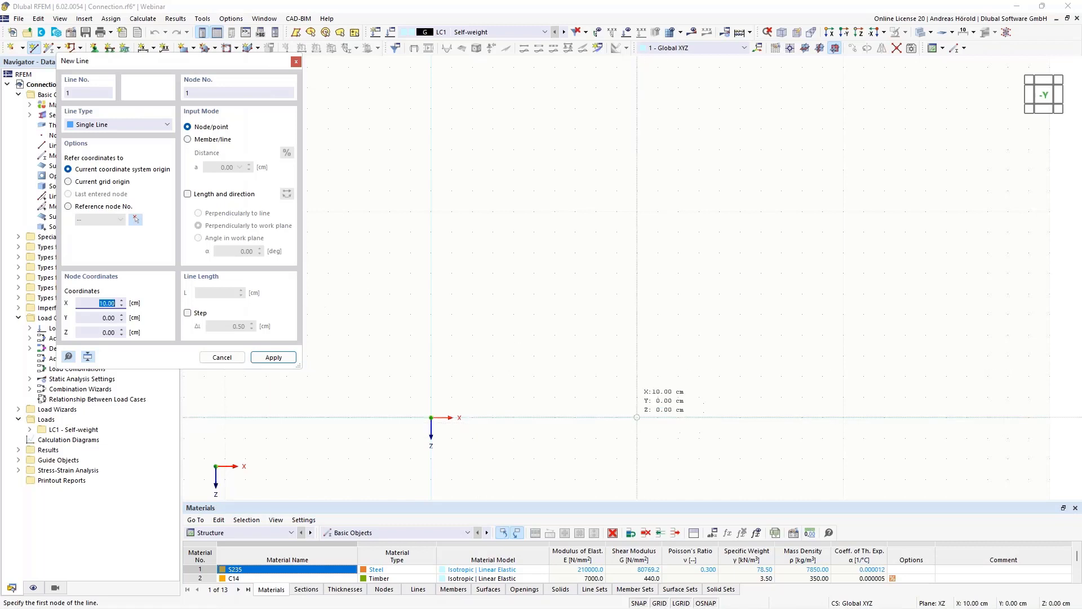
{"action": "left_click", "coordinate": [637, 418]}
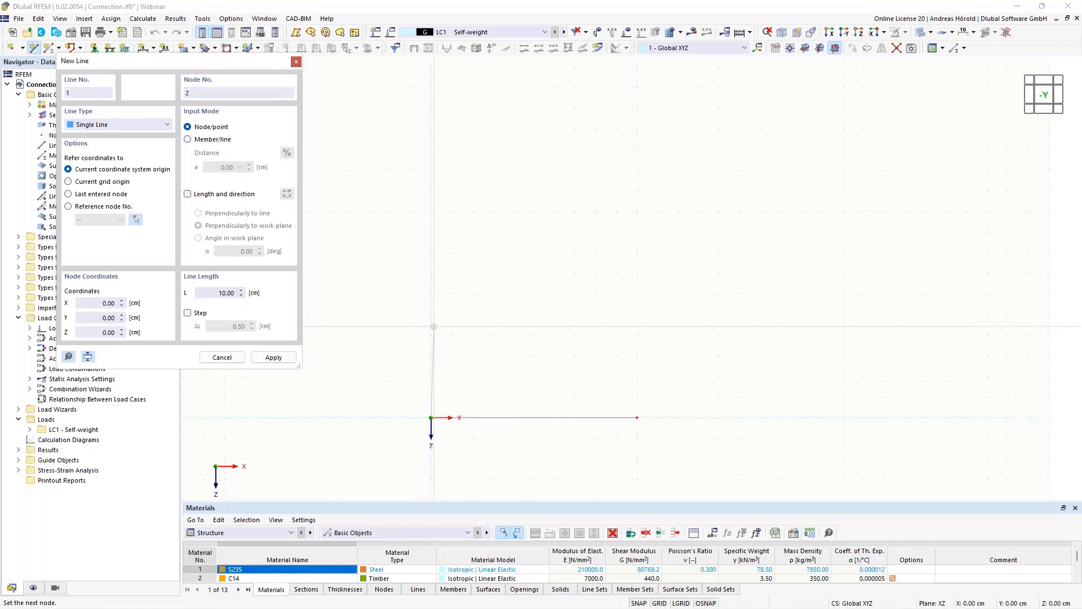
{"action": "left_click", "coordinate": [432, 211]}
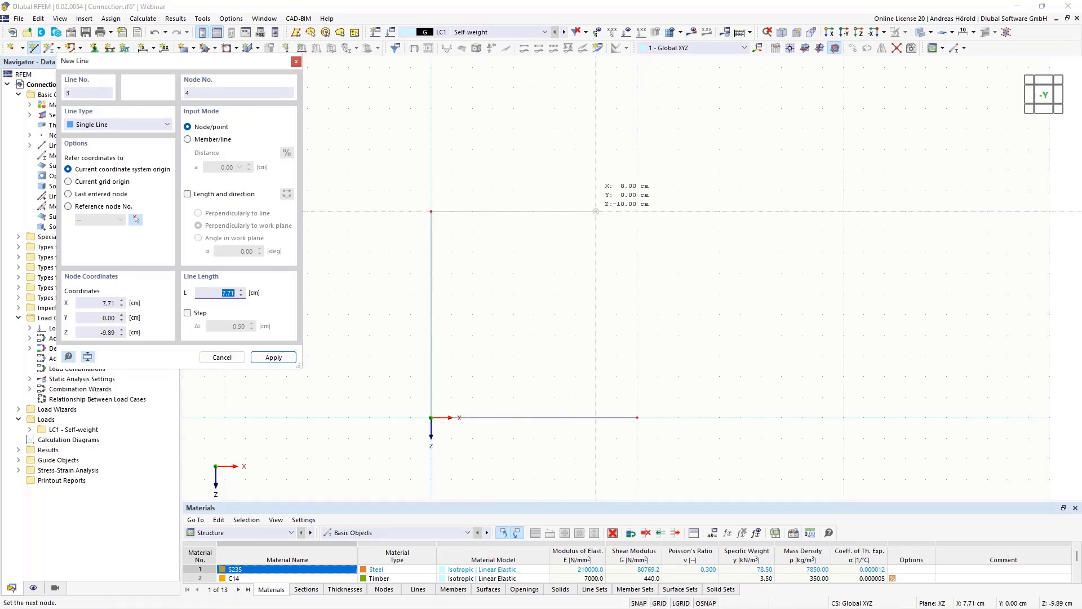
{"action": "left_click", "coordinate": [637, 212]}
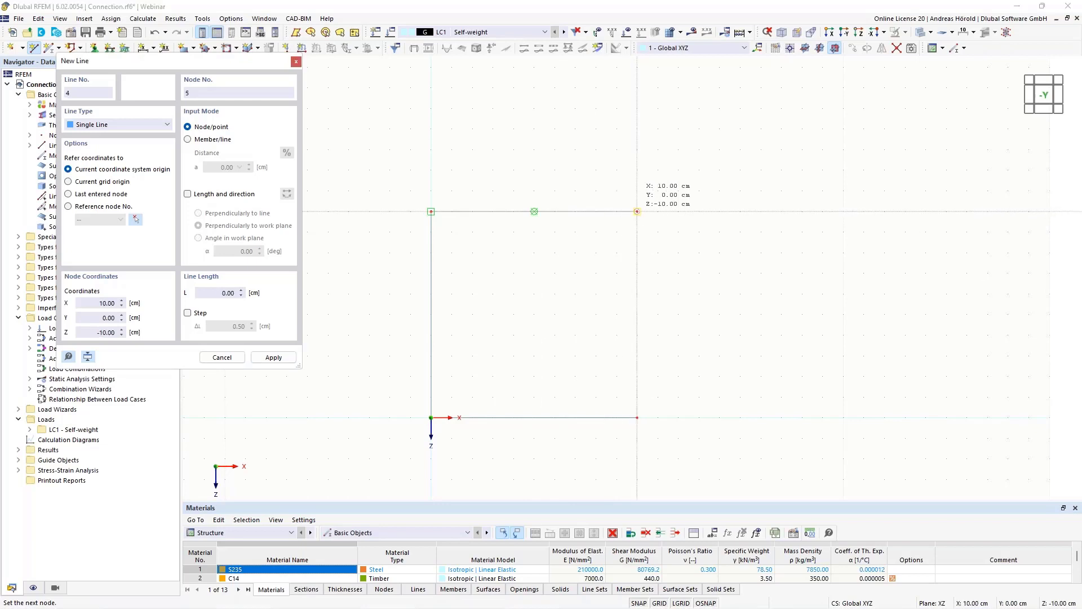
- Close the outline with a semicircular arc between (10, -10) and (10, 0) cm in X/Z, bulging out to (15, -5) cm
{"action": "left_click", "coordinate": [117, 125]}
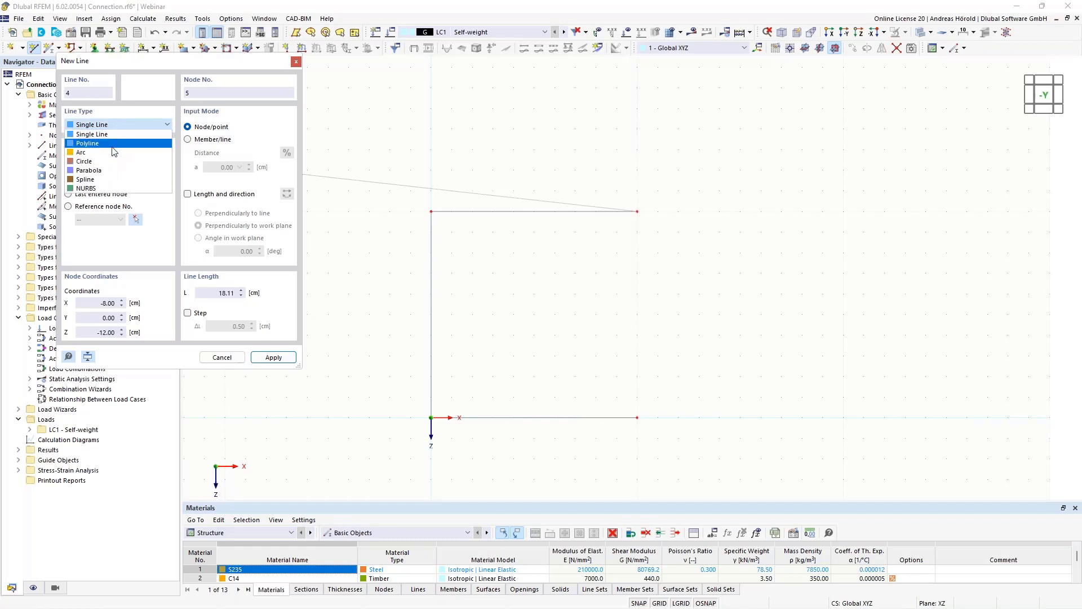
{"action": "left_click", "coordinate": [115, 154]}
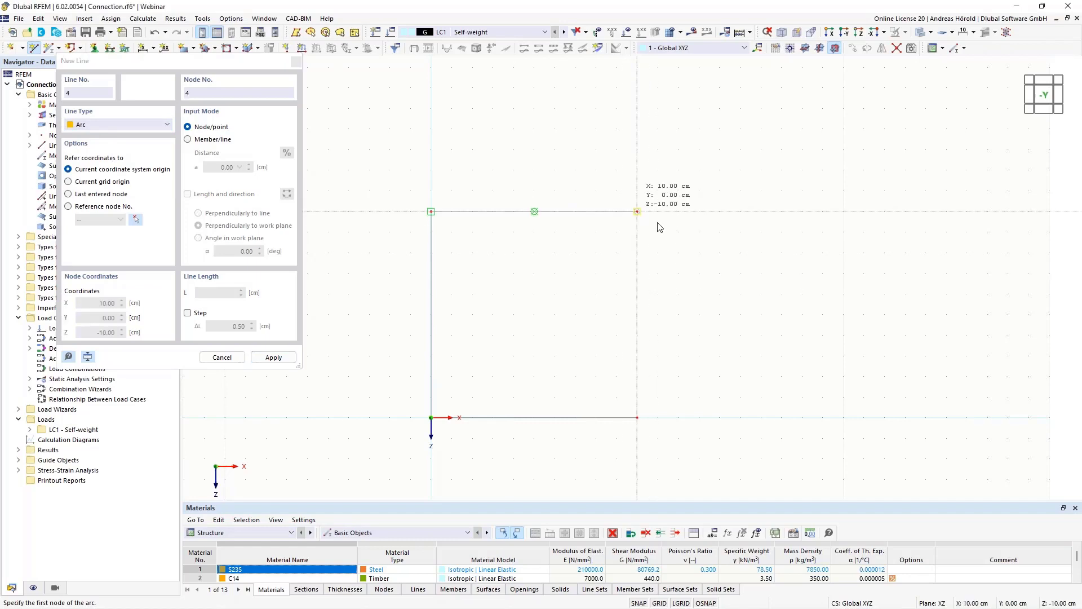
{"action": "left_click", "coordinate": [637, 211]}
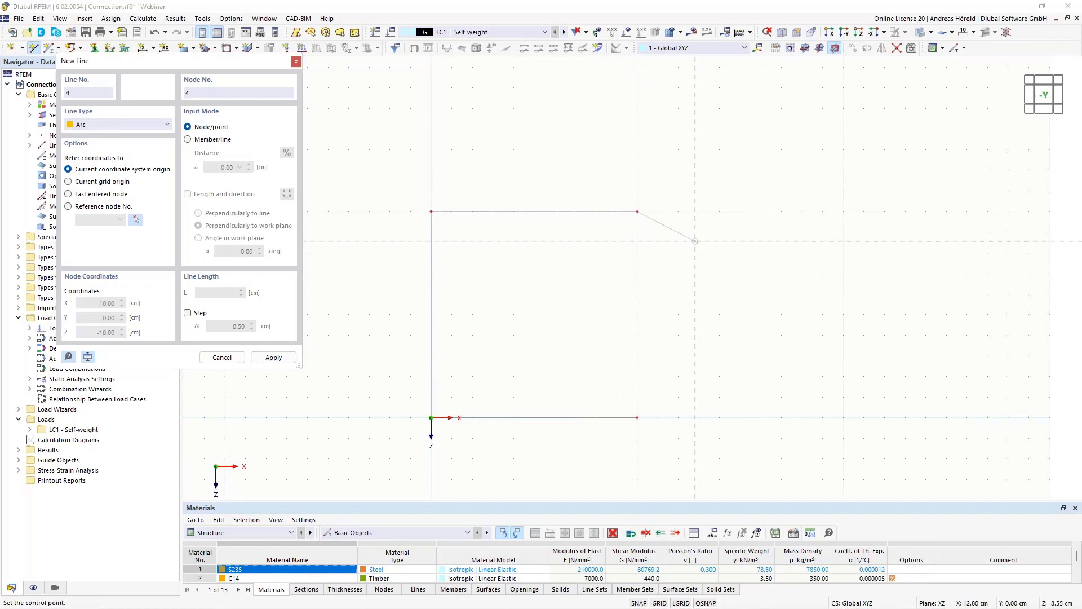
{"action": "left_click", "coordinate": [740, 314]}
{"action": "left_click", "coordinate": [719, 404]}
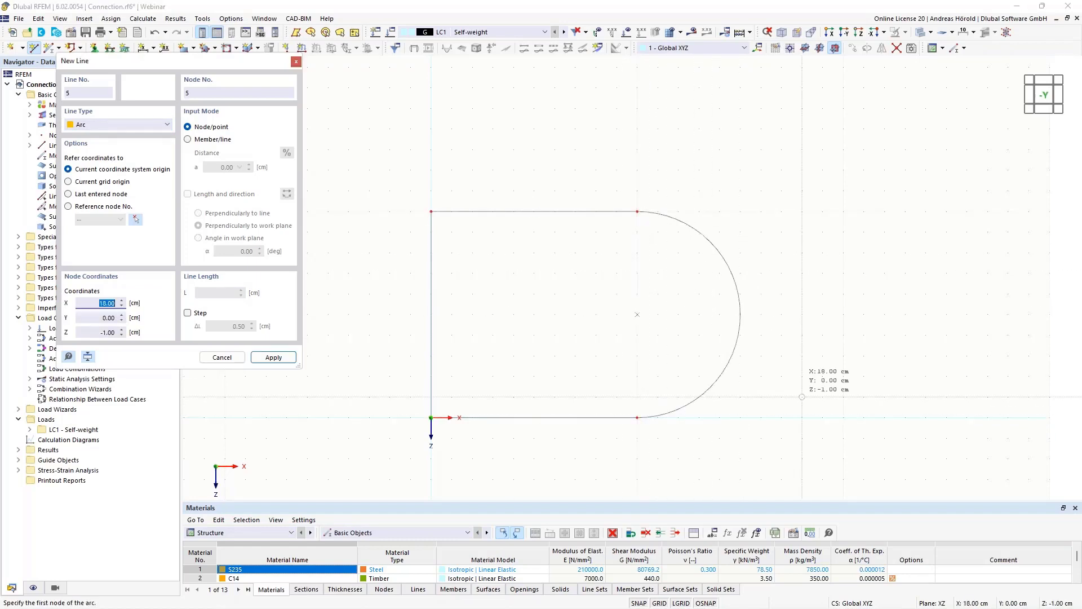
{"action": "key", "text": "Escape"}
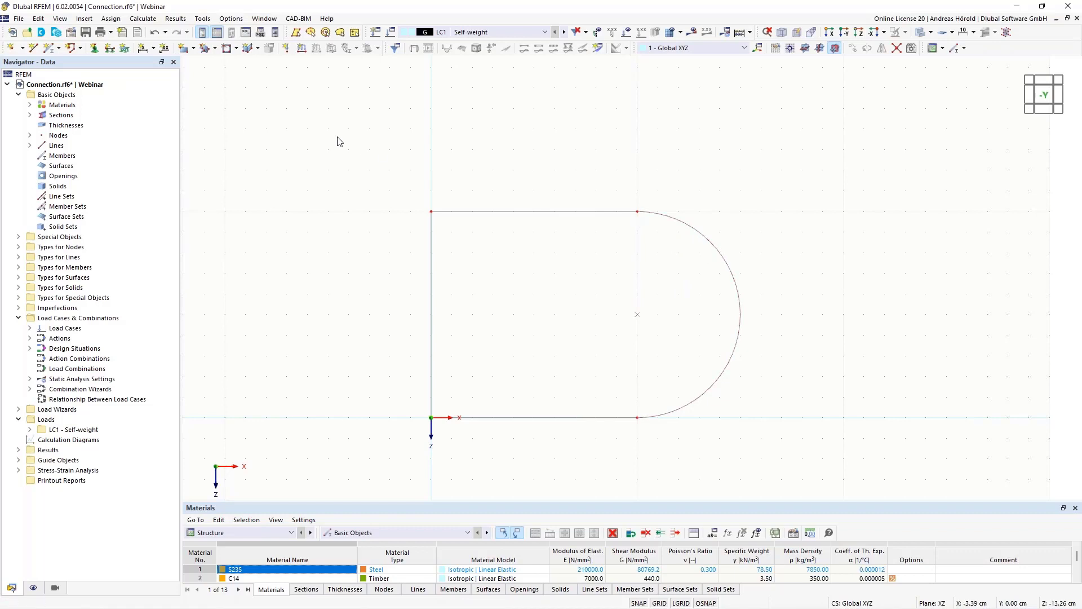
- Start a plane surface by boundary selection and define a new uniform thickness of 1 mm with material S235 for it
{"action": "left_click", "coordinate": [193, 49]}
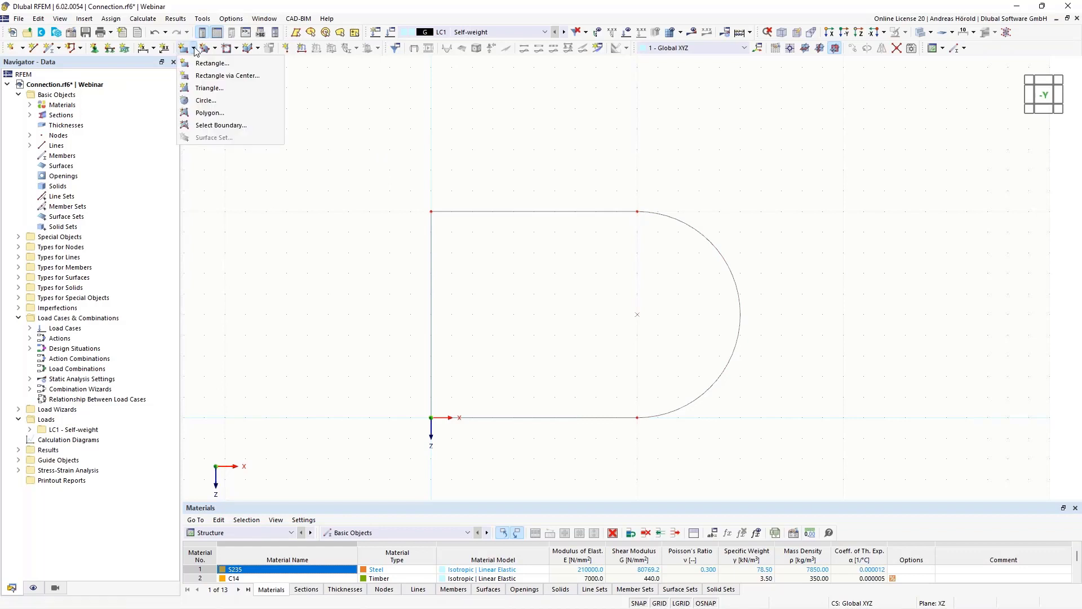
{"action": "left_click", "coordinate": [223, 125]}
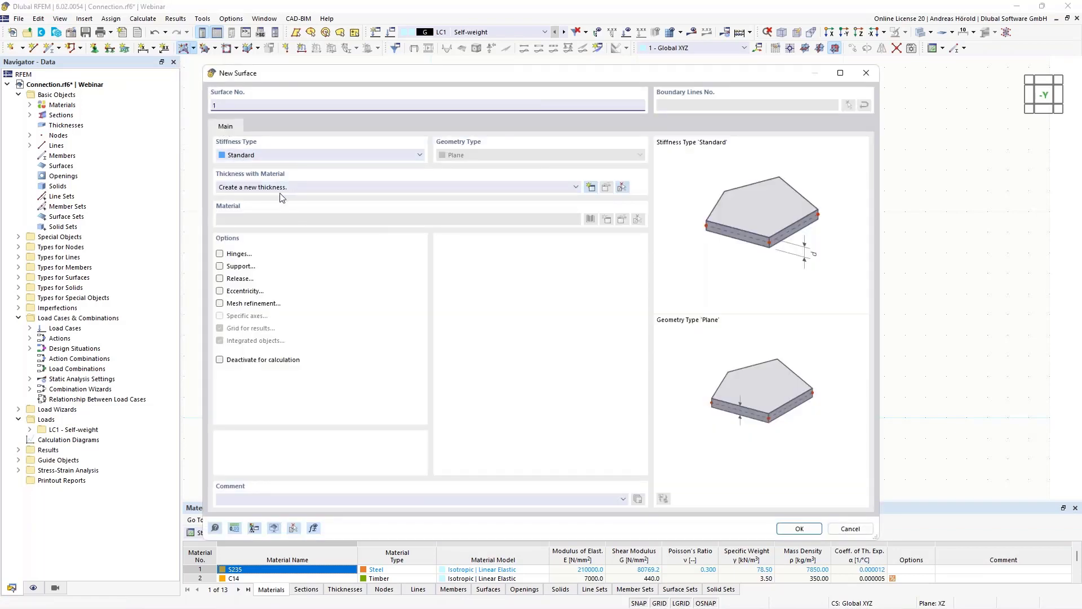
{"action": "left_click", "coordinate": [590, 187]}
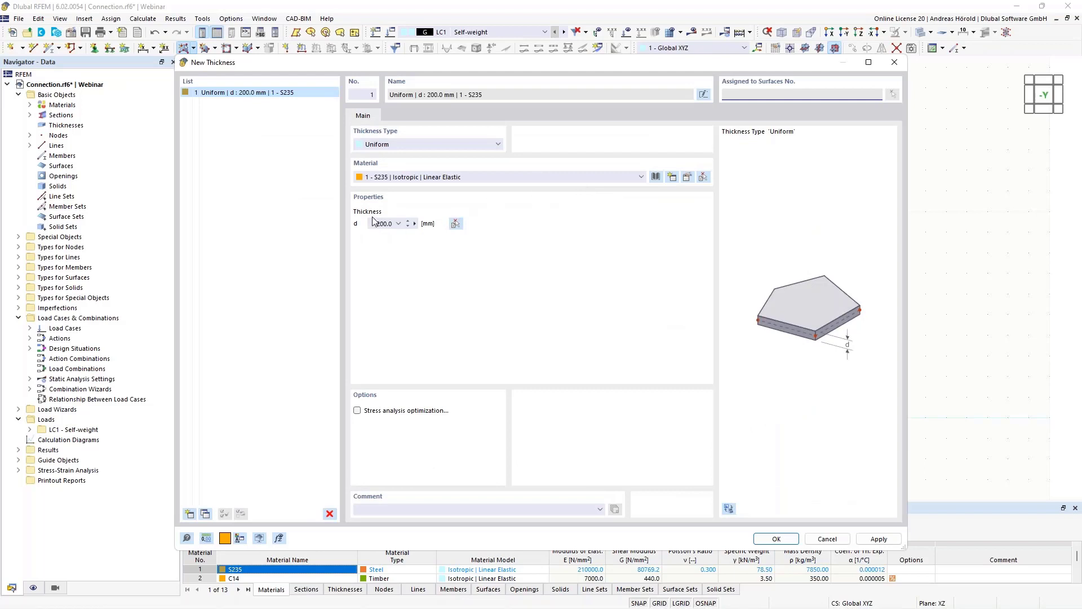
{"action": "double_click", "coordinate": [374, 225]}
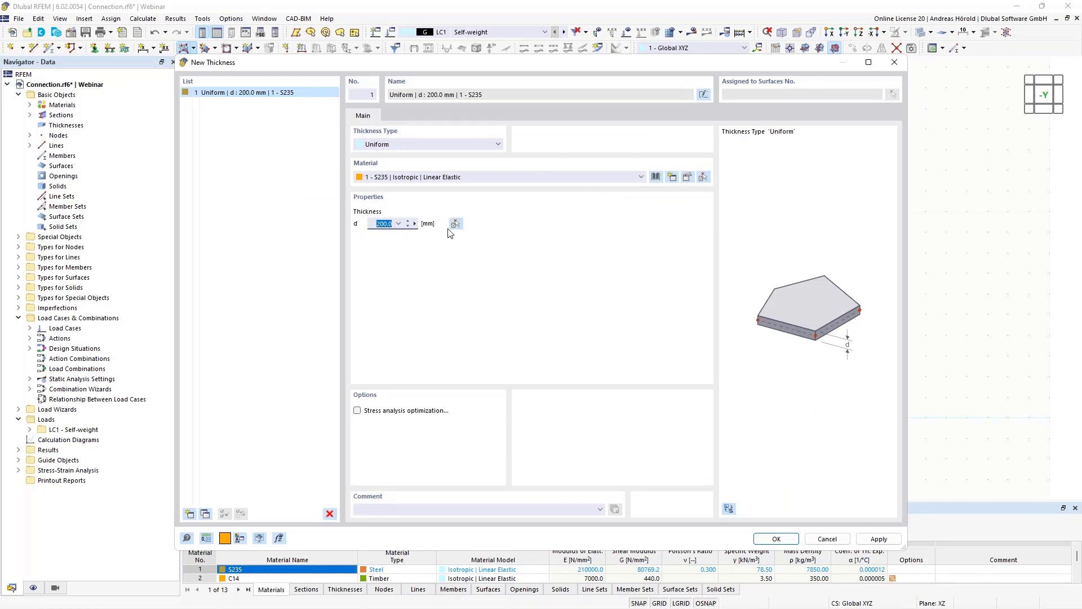
{"action": "type", "text": "1"}
{"action": "key", "text": "Tab"}
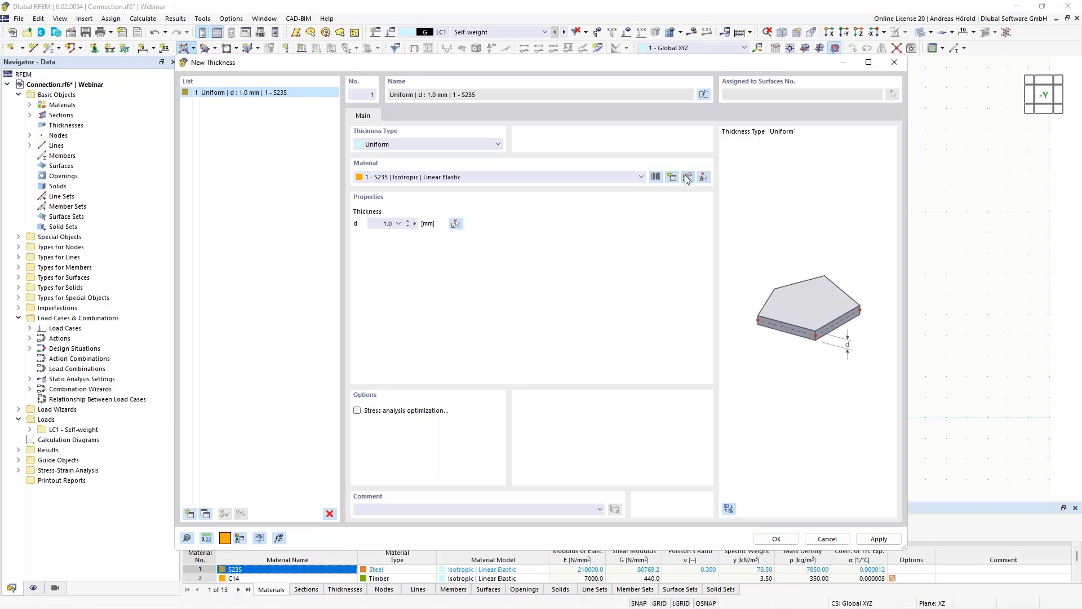
- Review the properties of material S235 and the European steels in the material library, keeping S235
{"action": "left_click", "coordinate": [687, 178]}
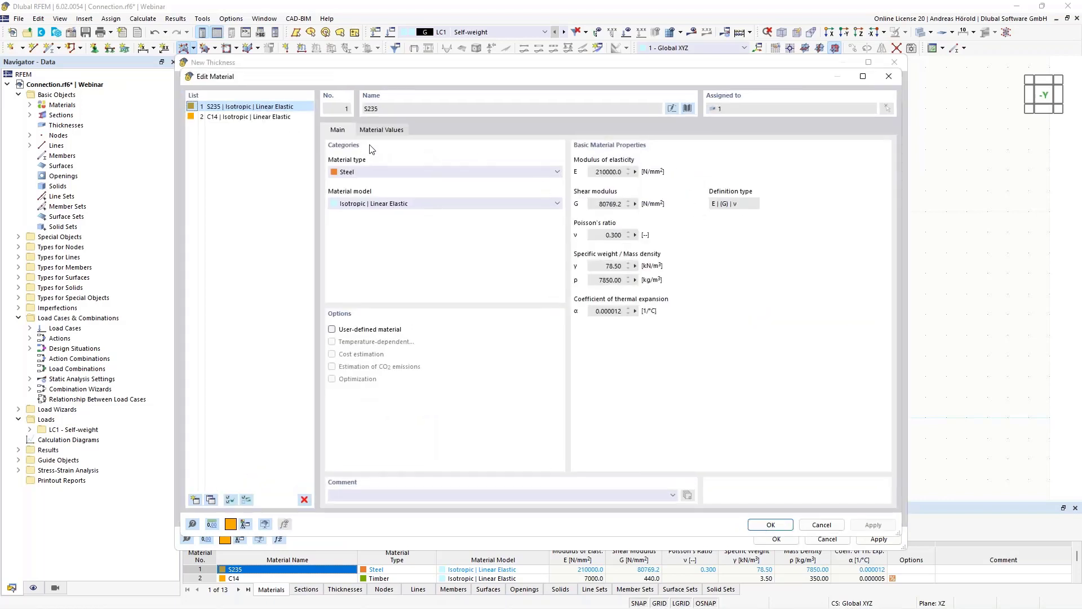
{"action": "left_click", "coordinate": [688, 108]}
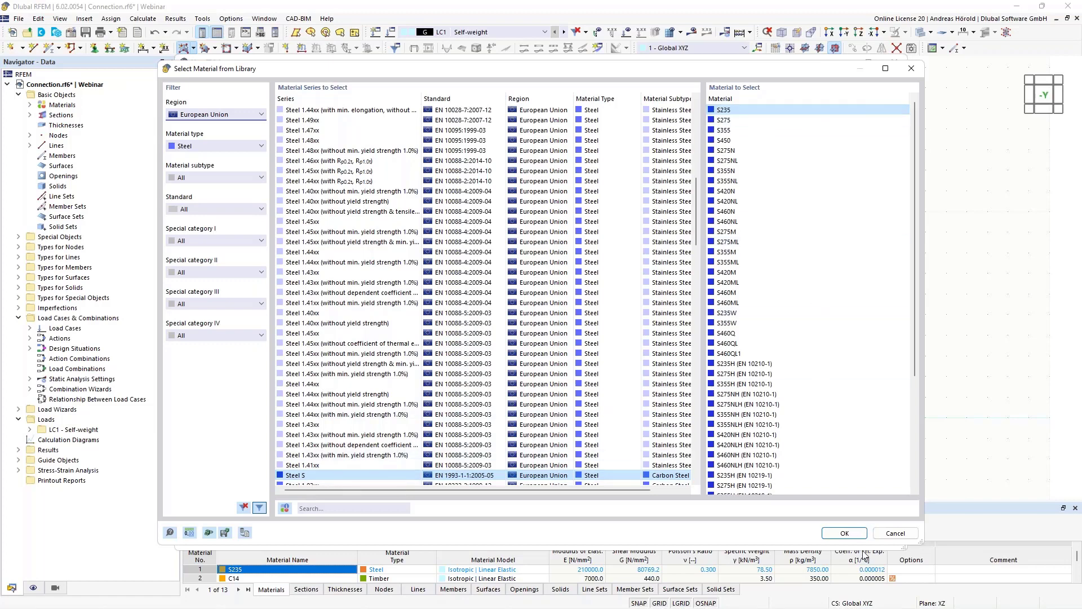
{"action": "left_click", "coordinate": [845, 533]}
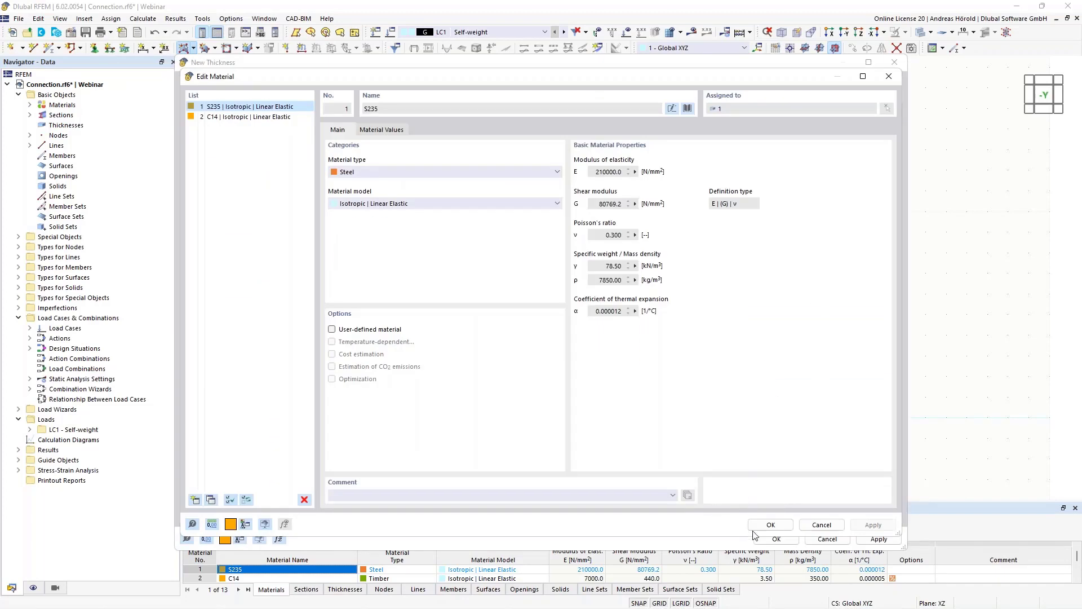
{"action": "left_click", "coordinate": [773, 526]}
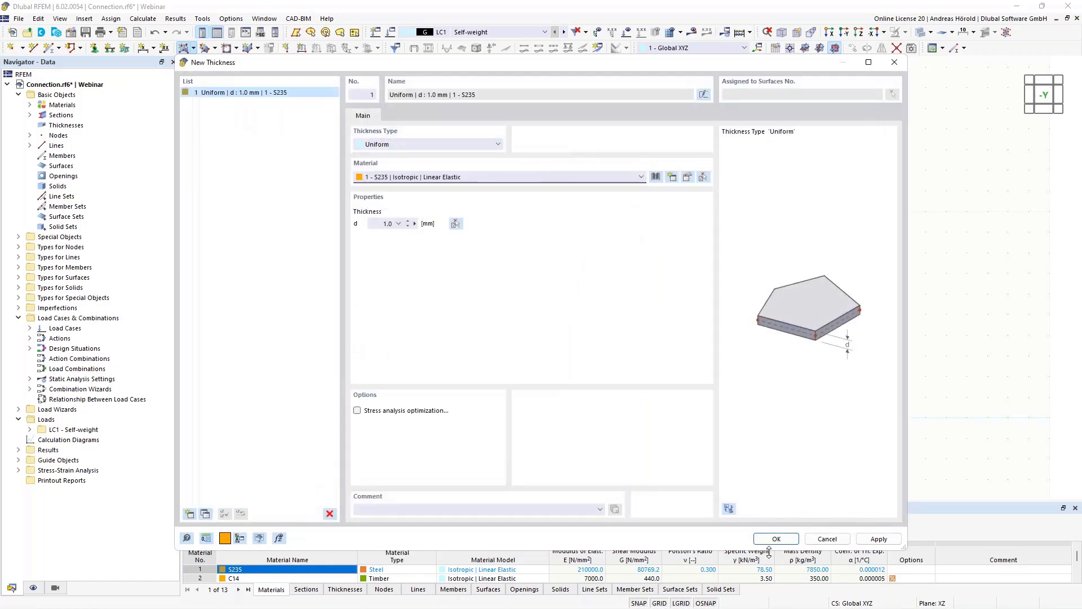
- Create the plane surface with the 1 mm S235 thickness from the closed outline of lines and arc
{"action": "left_click", "coordinate": [776, 539]}
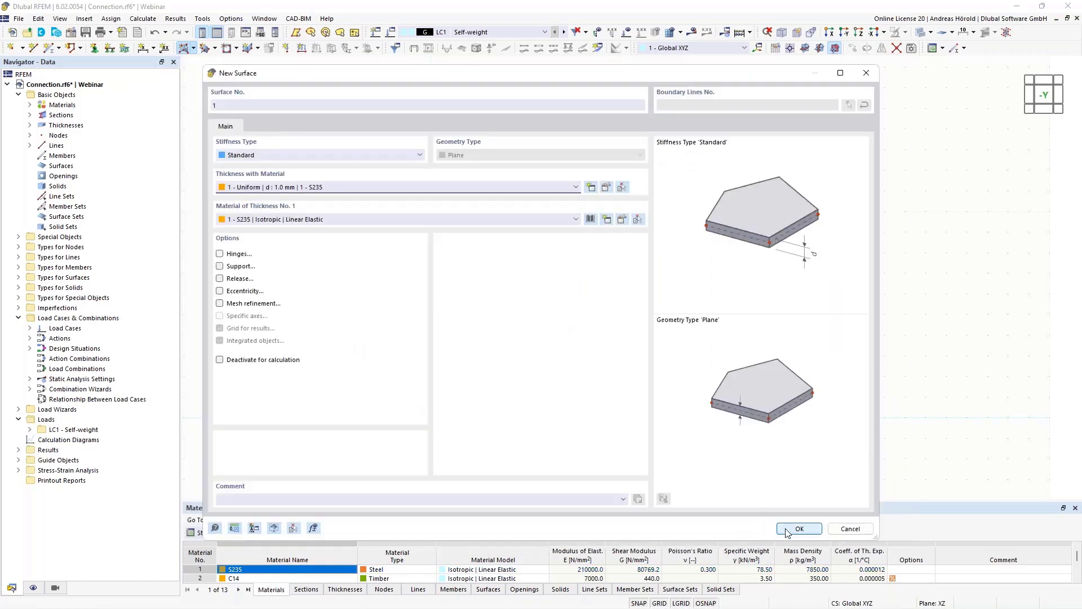
{"action": "left_click", "coordinate": [789, 530]}
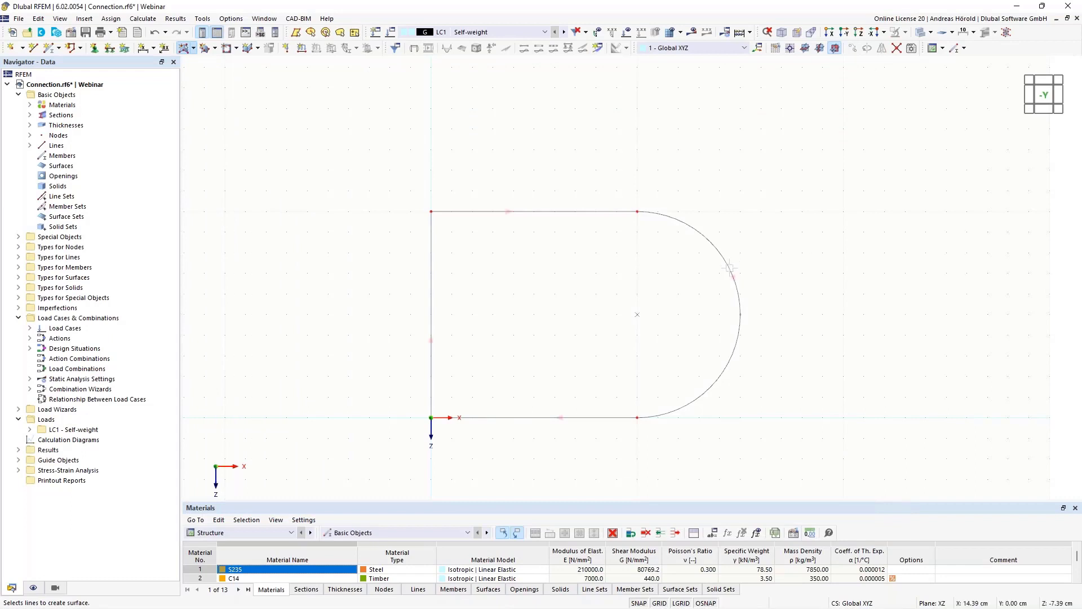
{"action": "left_click", "coordinate": [731, 270]}
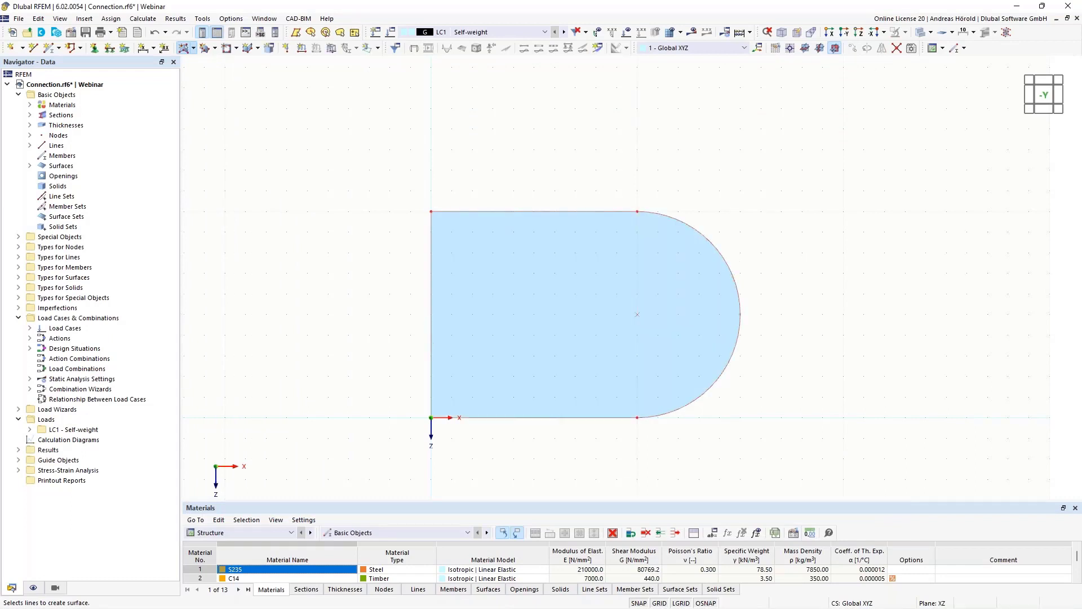
{"action": "key", "text": "Escape"}
- Cut a circular opening of 2 cm radius into the plate, centred at X 10, Z -5 cm
{"action": "scroll", "coordinate": [813, 259], "scroll_direction": "up", "scroll_amount": 4}
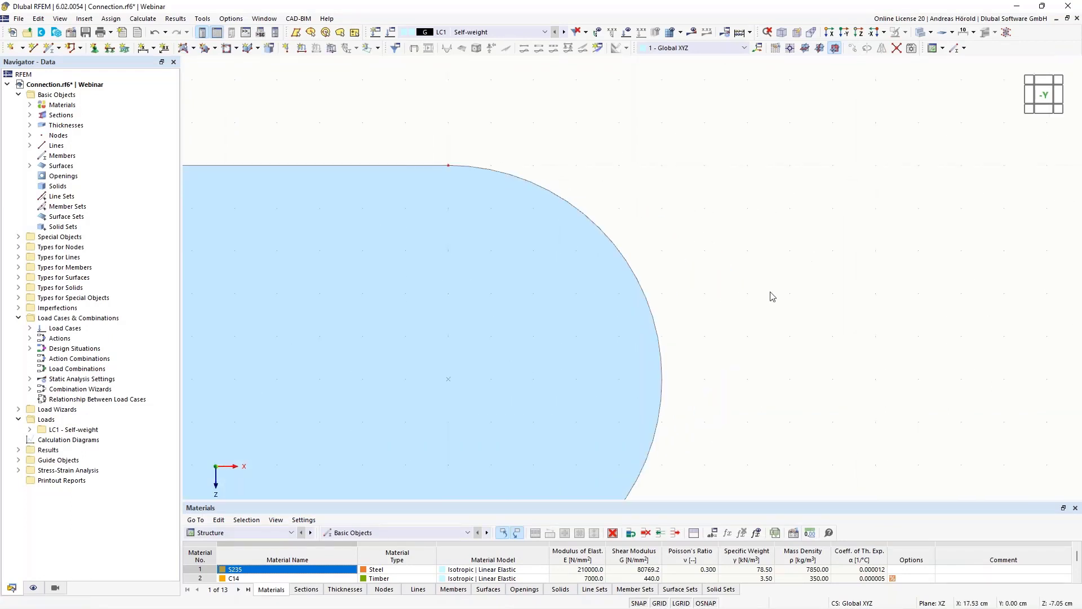
{"action": "middle_click_drag", "start_coordinate": [791, 277], "coordinate": [871, 231]}
{"action": "scroll", "coordinate": [964, 175], "scroll_direction": "down", "scroll_amount": 2}
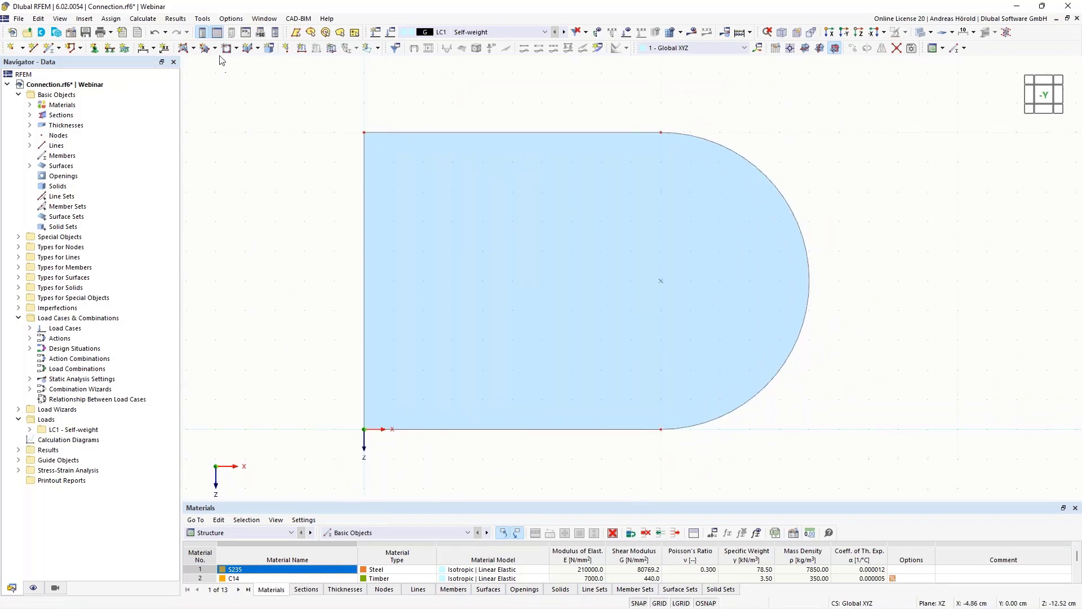
{"action": "left_click", "coordinate": [237, 49]}
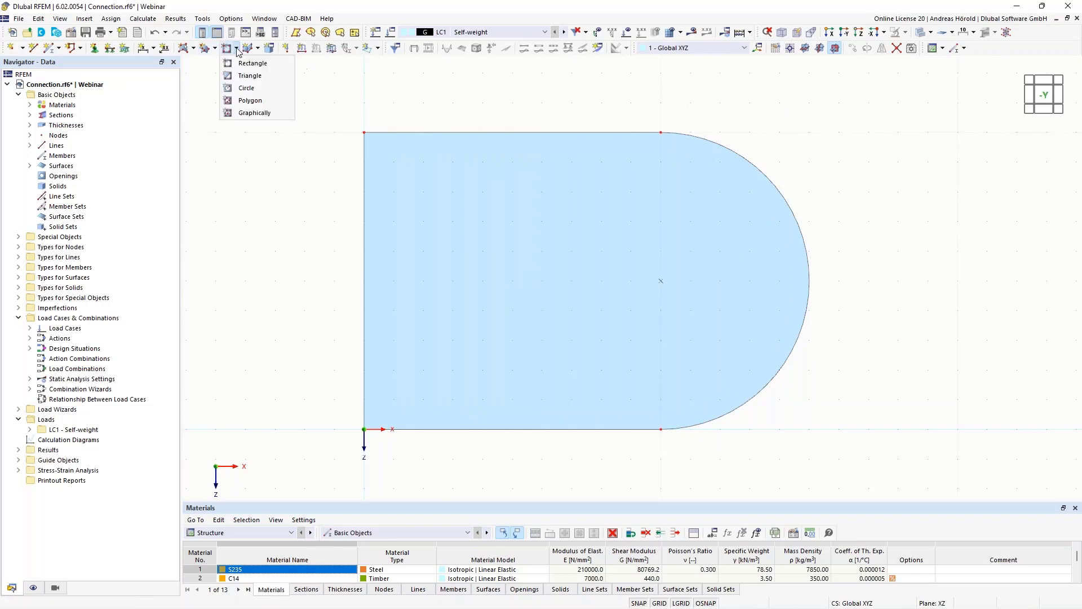
{"action": "left_click", "coordinate": [252, 88]}
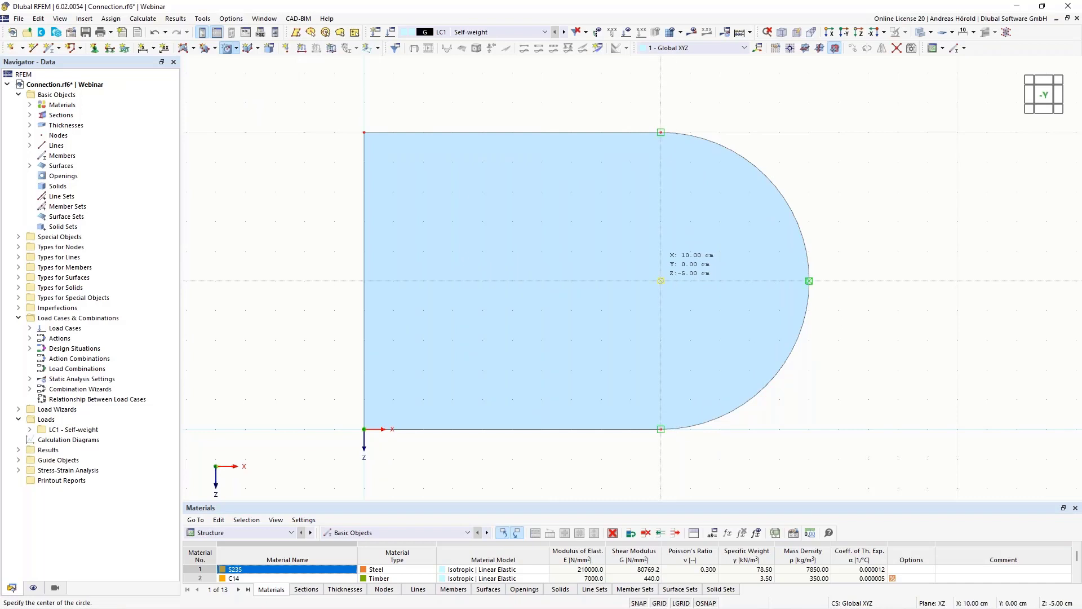
{"action": "left_click", "coordinate": [661, 280]}
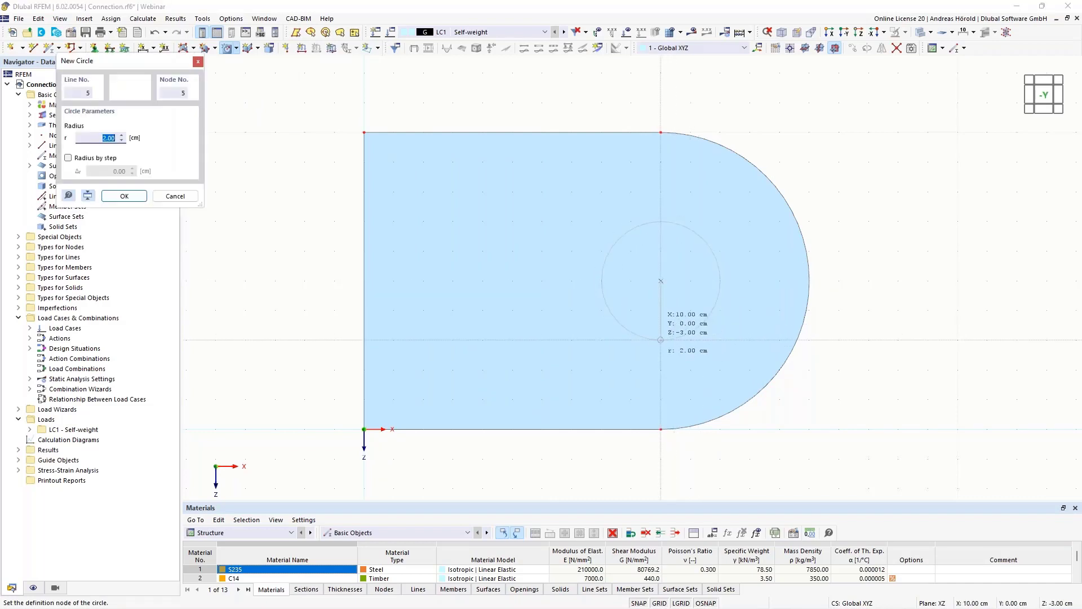
{"action": "left_click", "coordinate": [661, 340]}
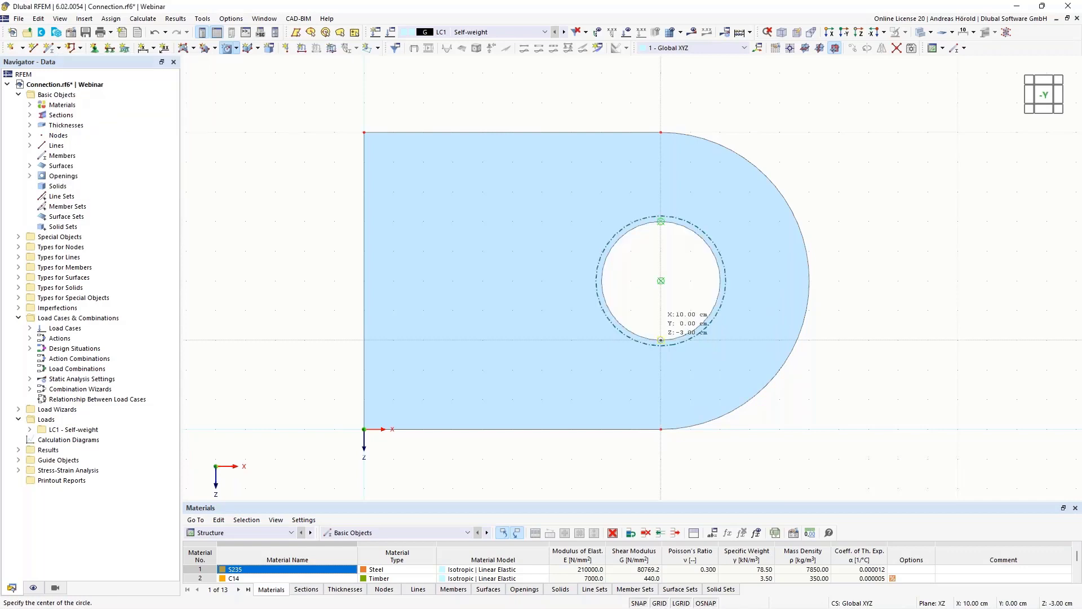
{"action": "scroll", "coordinate": [900, 318], "scroll_direction": "up", "scroll_amount": 1}
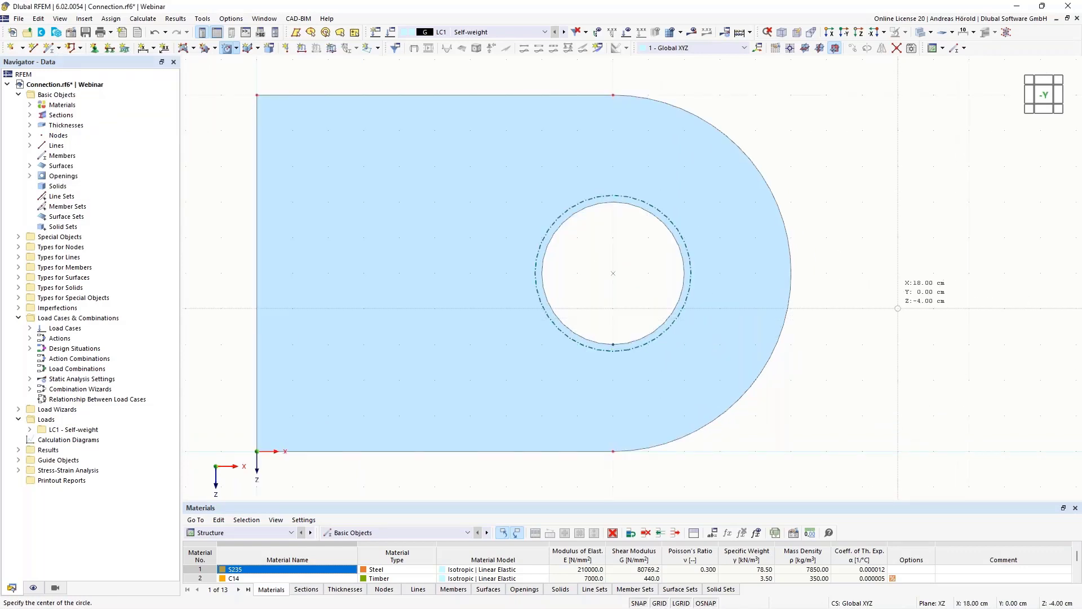
{"action": "key", "text": "Escape"}
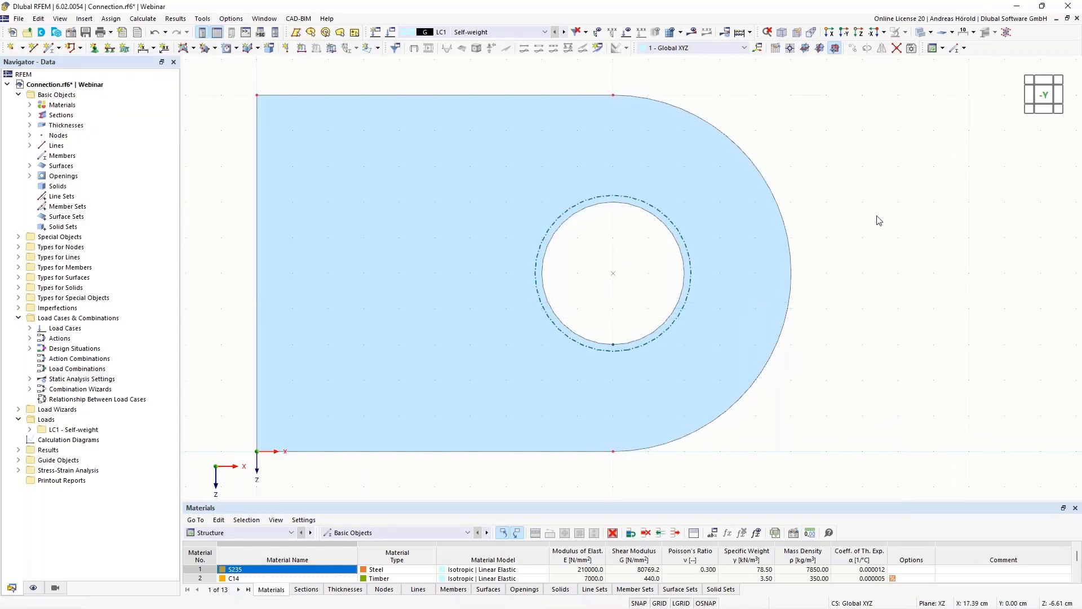
- Place a node on the upper edge of the circular opening at X 10, Z -7 cm
{"action": "scroll", "coordinate": [879, 220], "scroll_direction": "up", "scroll_amount": 3}
{"action": "middle_click_drag", "start_coordinate": [826, 244], "coordinate": [901, 244]}
{"action": "scroll", "coordinate": [812, 261], "scroll_direction": "up", "scroll_amount": 1}
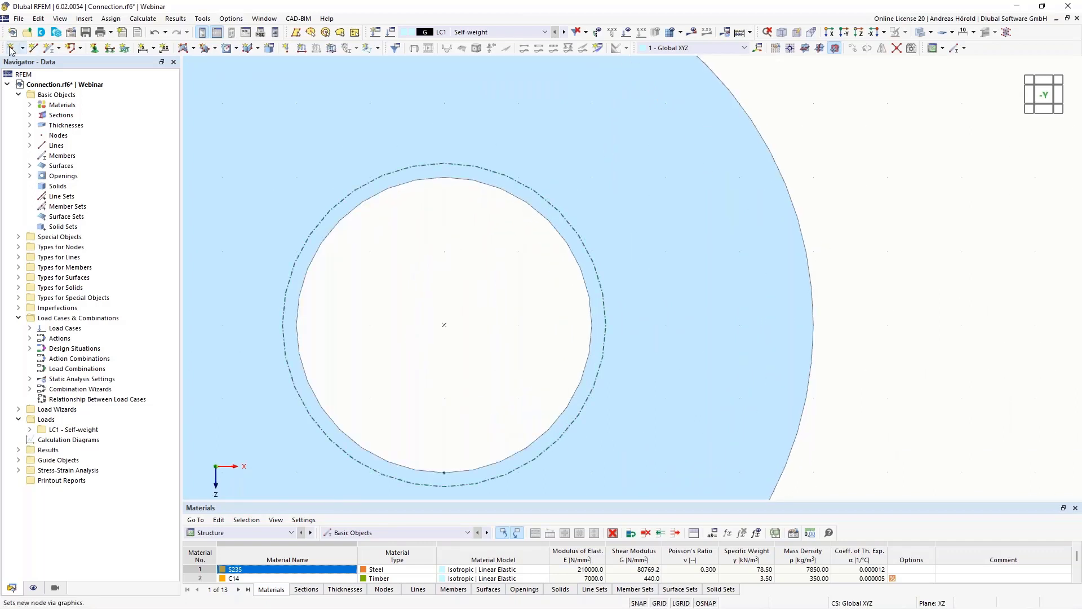
{"action": "left_click", "coordinate": [10, 50]}
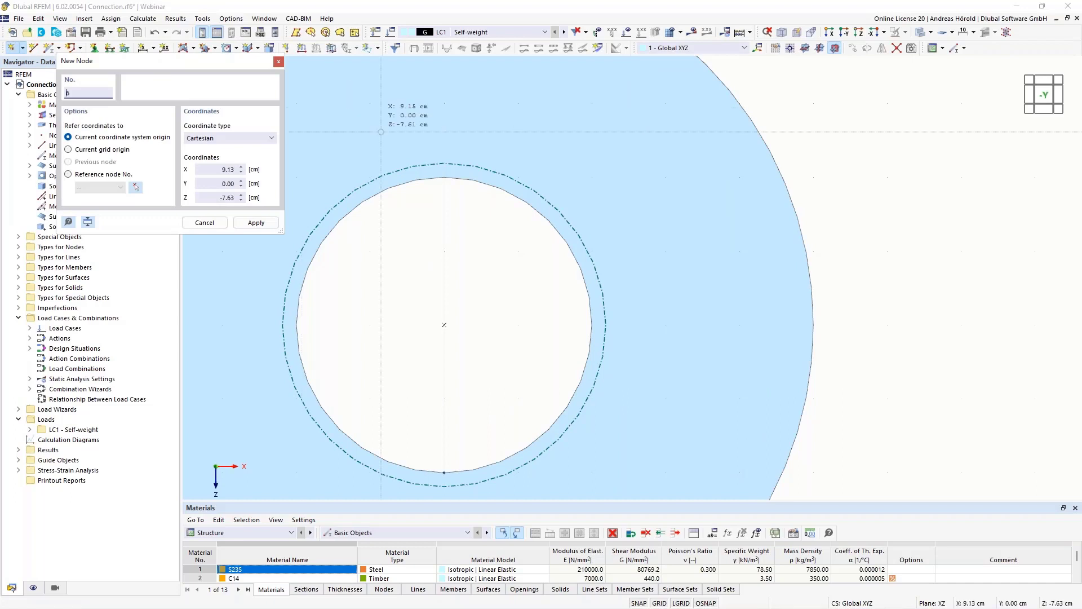
{"action": "left_click", "coordinate": [436, 178]}
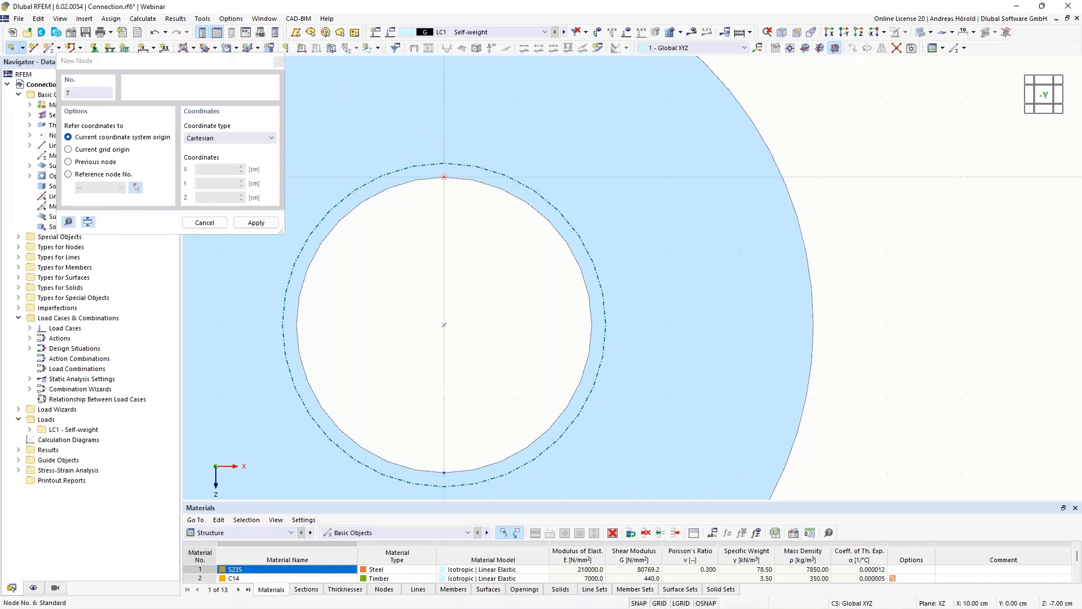
{"action": "key", "text": "Escape"}
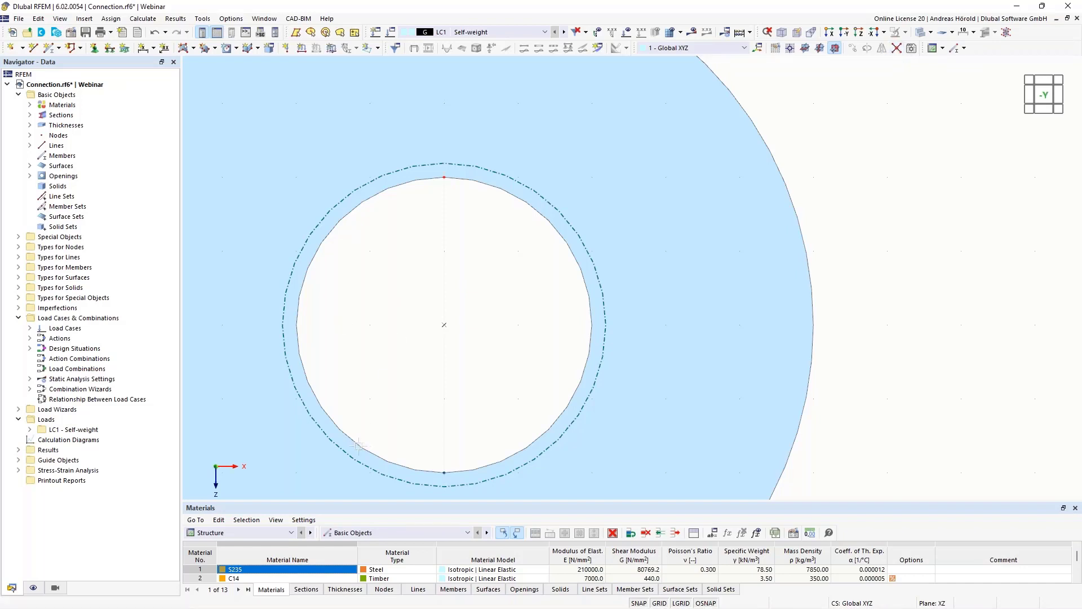
- Connect the opening's circle with its upper and lower nodes, dividing the boundary into two arcs
{"action": "left_click_drag", "start_coordinate": [308, 491], "coordinate": [628, 134]}
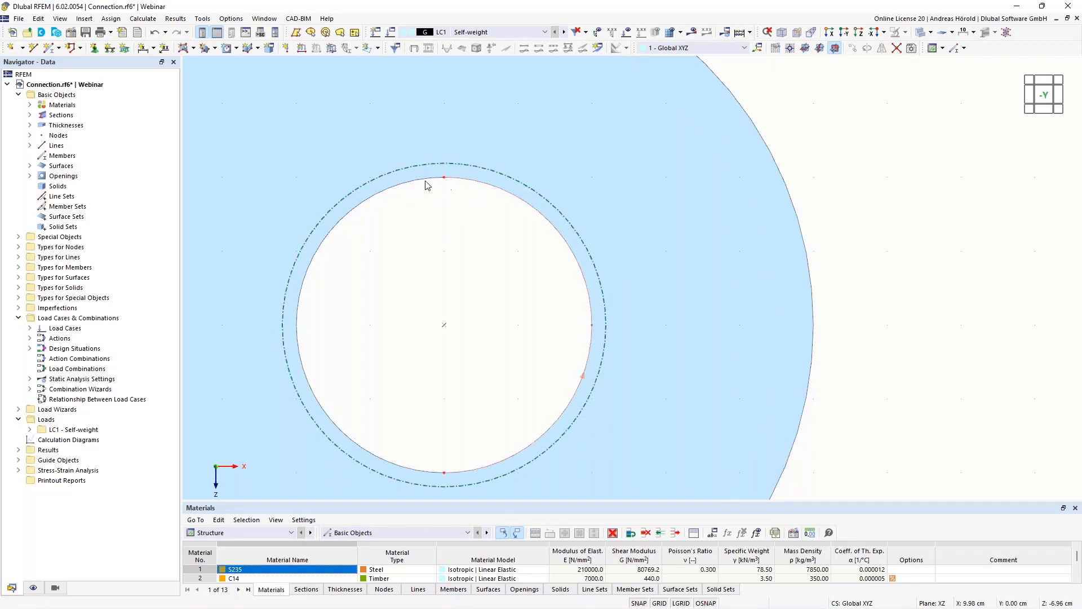
{"action": "scroll", "coordinate": [440, 244], "scroll_direction": "down", "scroll_amount": 3}
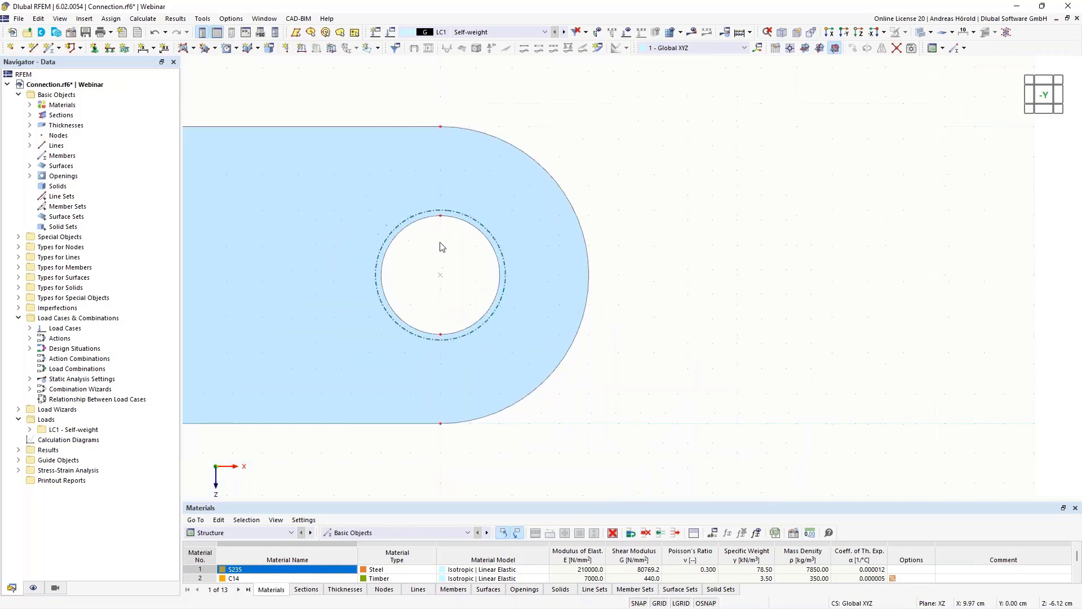
{"action": "middle_click_drag", "start_coordinate": [435, 278], "coordinate": [563, 290]}
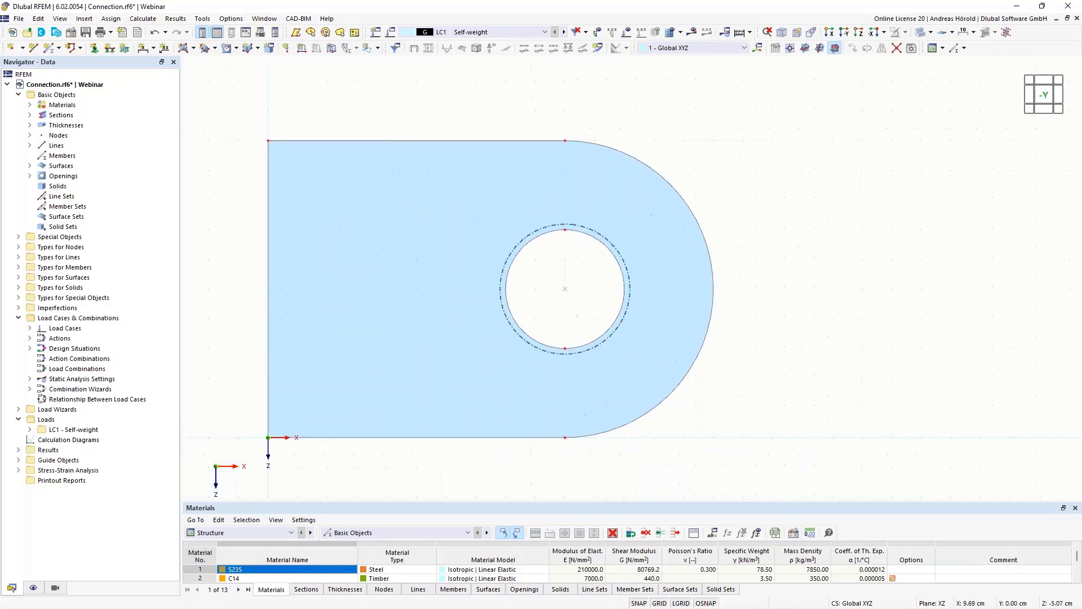
{"action": "scroll", "coordinate": [569, 290], "scroll_direction": "up", "scroll_amount": 2}
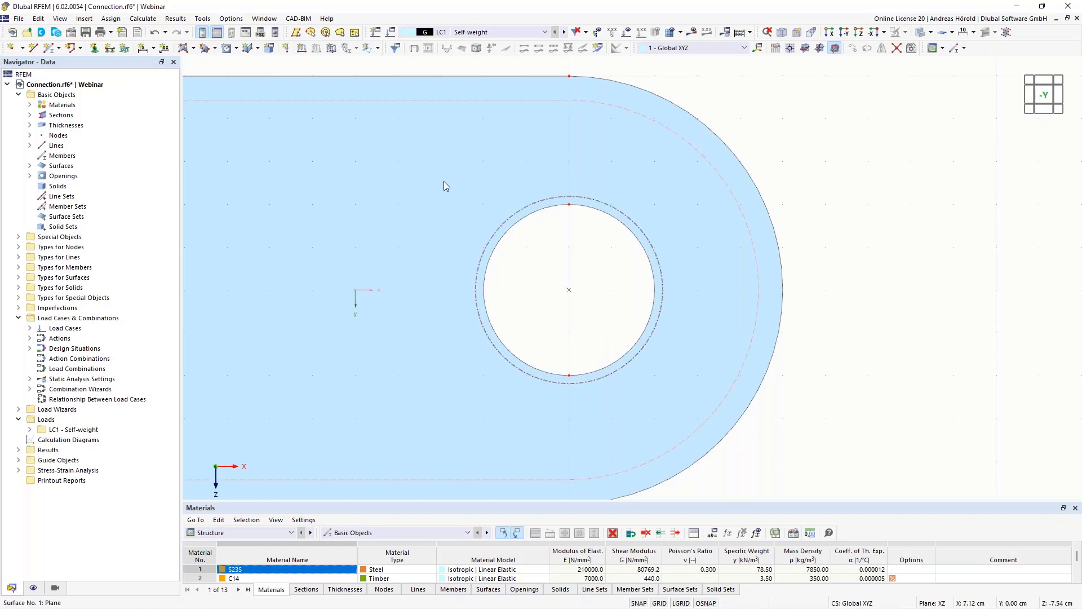
{"action": "mouse_move", "coordinate": [411, 188]}
{"action": "scroll", "coordinate": [571, 240], "scroll_direction": "down", "scroll_amount": 1}
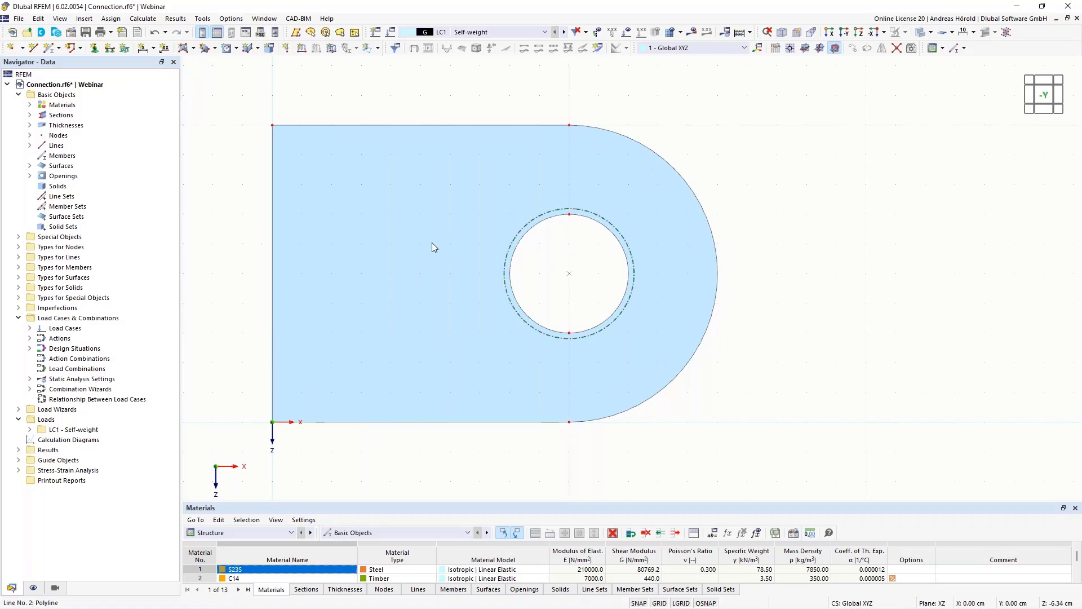
- Extrude the plate surface with its opening into an S235 solid with a height of -7 cm
{"action": "middle_click_drag", "start_coordinate": [805, 286], "coordinate": [727, 294], "text": "ctrl"}
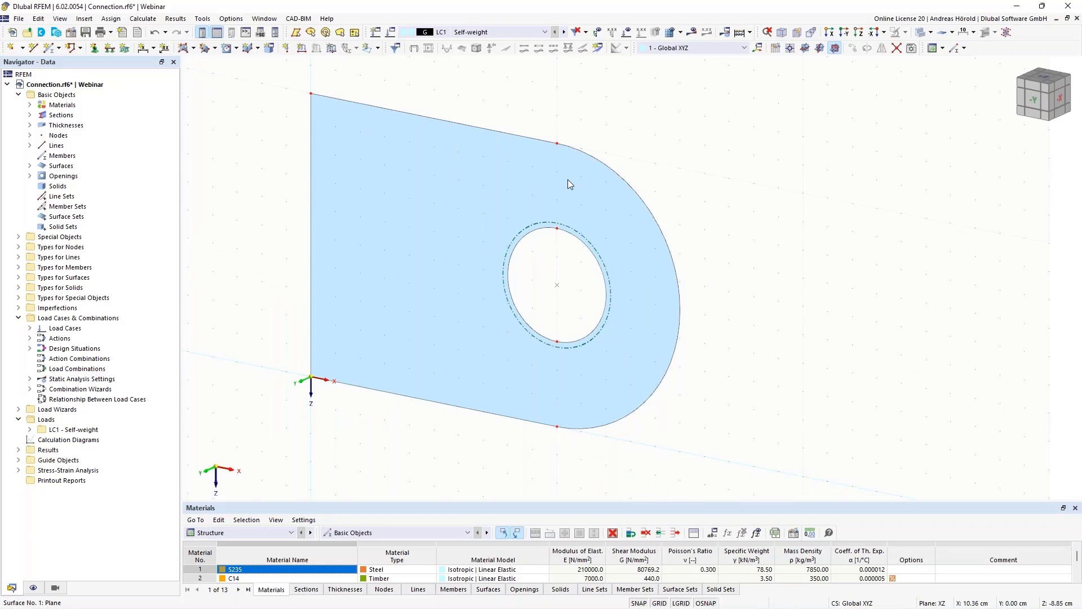
{"action": "right_click", "coordinate": [568, 181]}
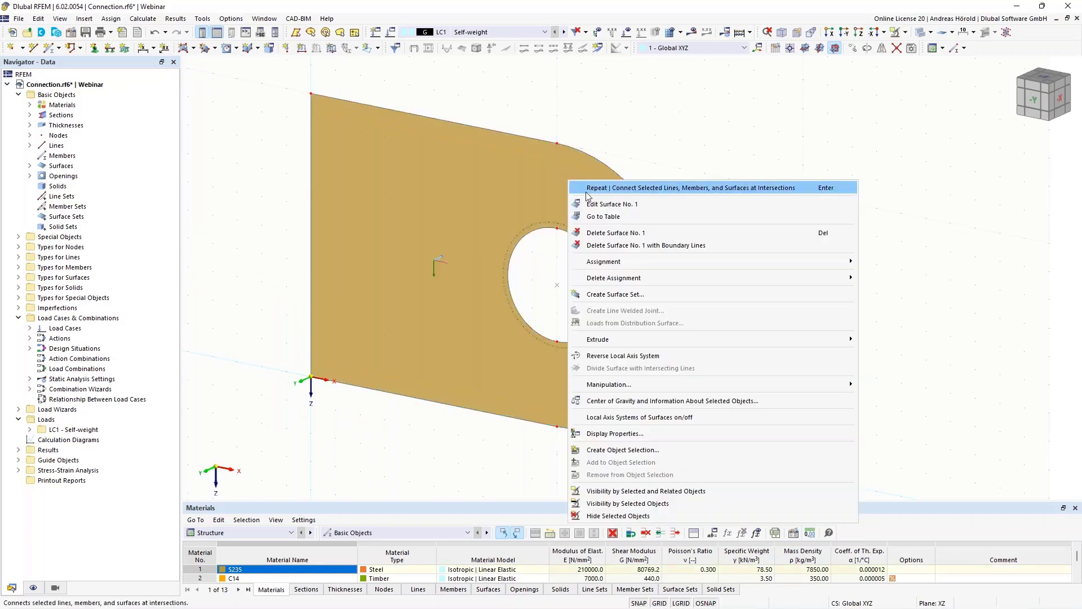
{"action": "mouse_move", "coordinate": [686, 339]}
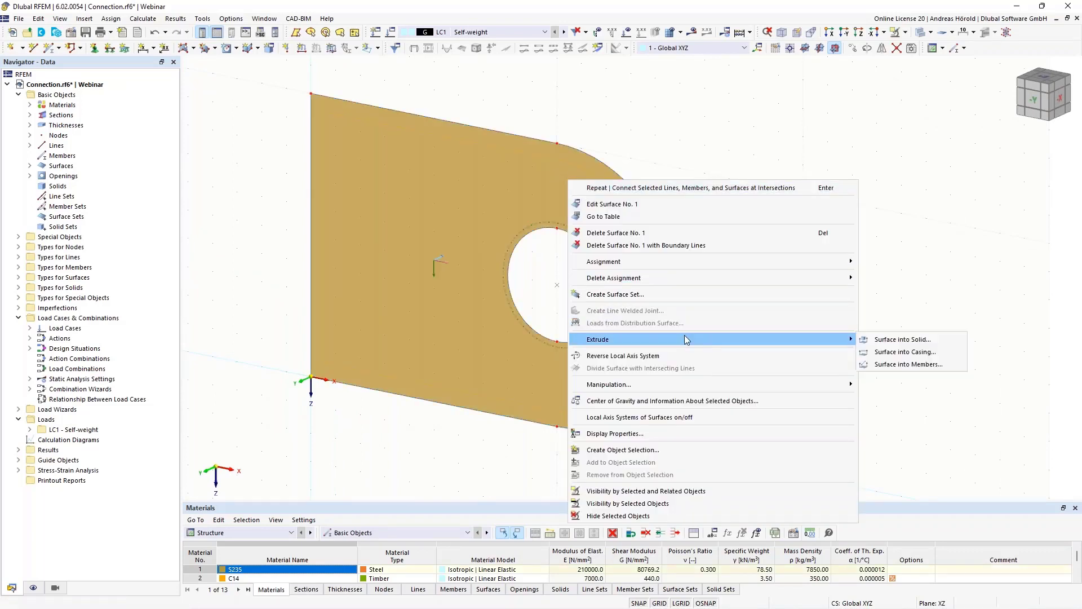
{"action": "left_click", "coordinate": [904, 340]}
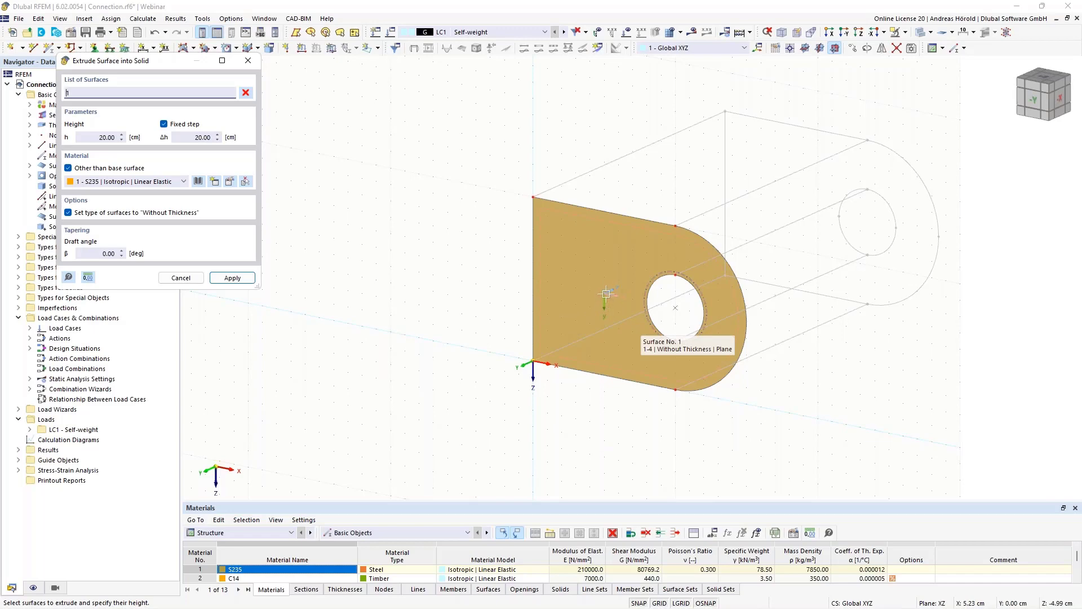
{"action": "scroll", "coordinate": [606, 295], "scroll_direction": "up", "scroll_amount": 4}
{"action": "scroll", "coordinate": [606, 296], "scroll_direction": "down", "scroll_amount": 4}
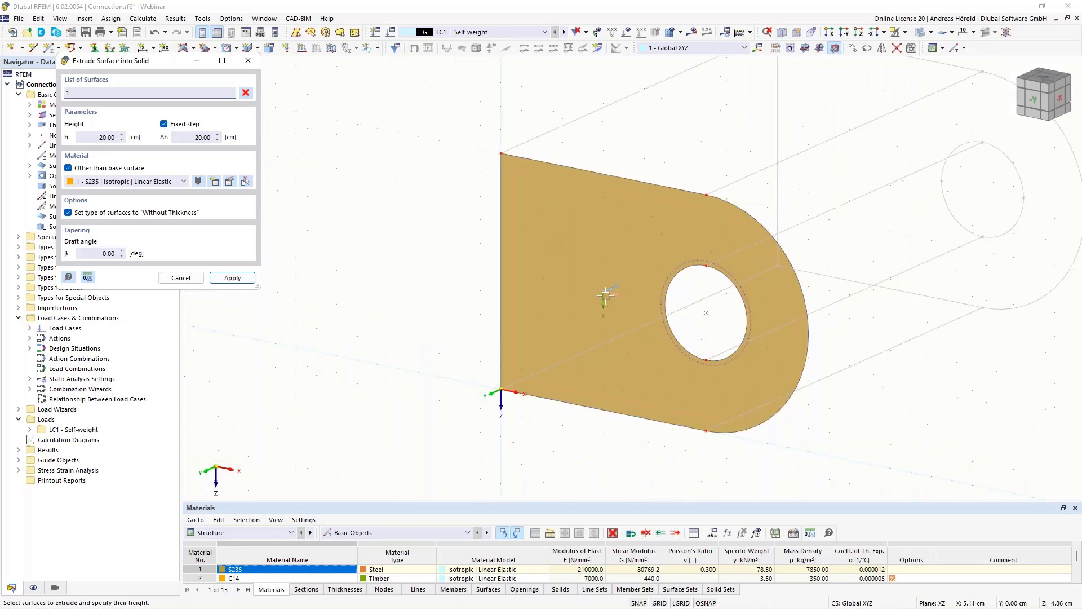
{"action": "left_click", "coordinate": [606, 296]}
{"action": "scroll", "coordinate": [725, 223], "scroll_direction": "down", "scroll_amount": 2}
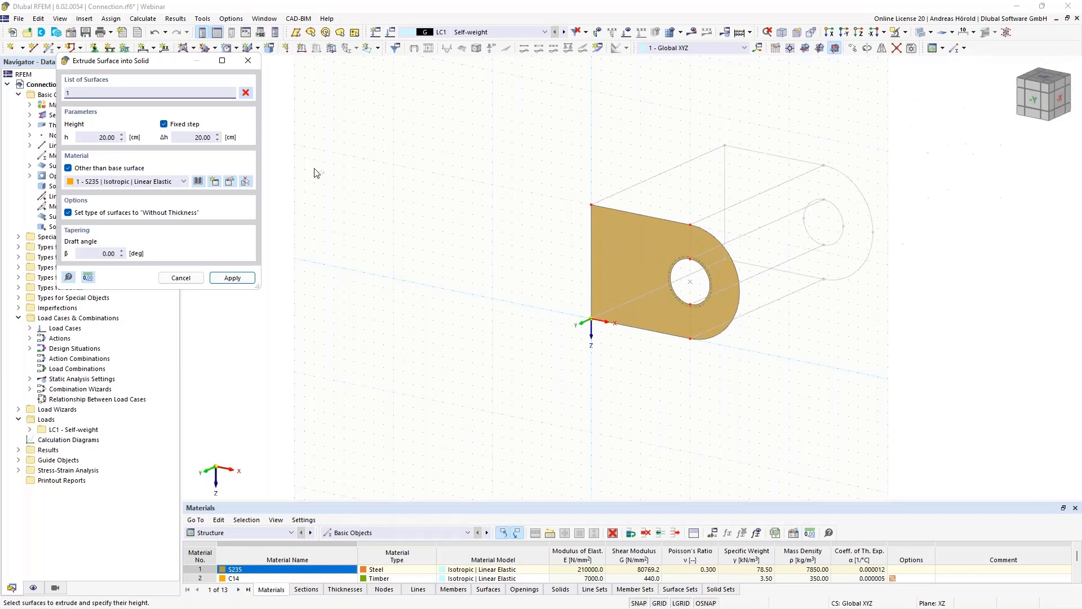
{"action": "left_click", "coordinate": [90, 136]}
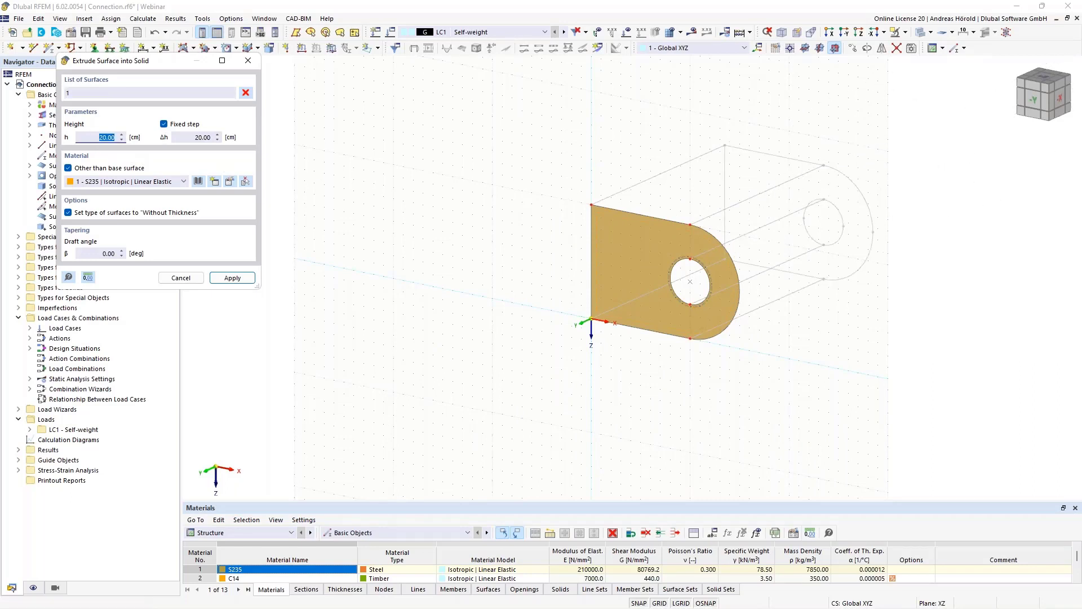
{"action": "key", "text": "BackSpace"}
{"action": "left_click", "coordinate": [232, 278]}
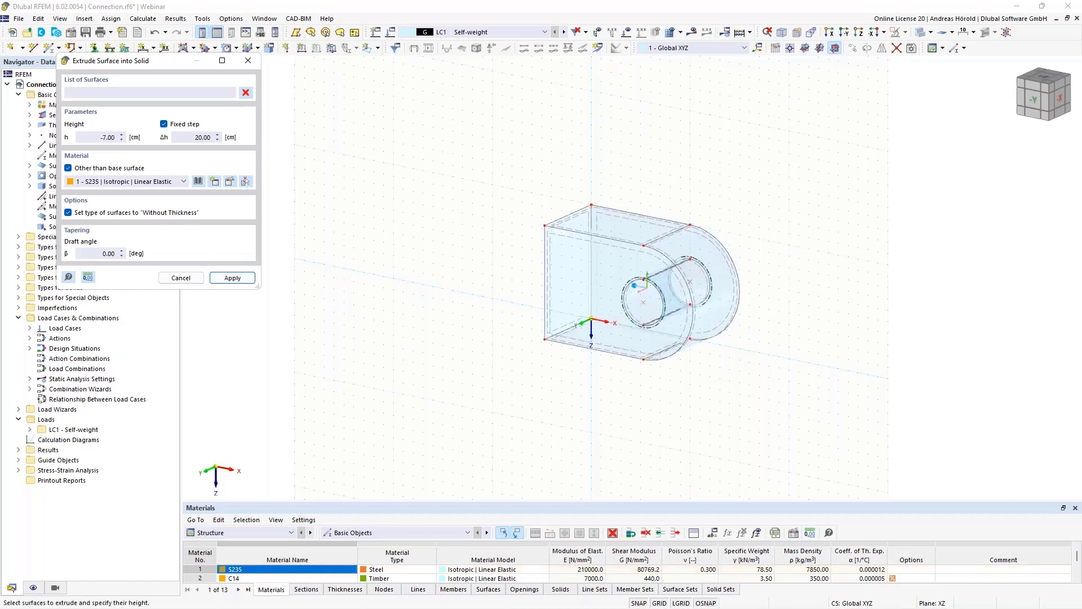
{"action": "scroll", "coordinate": [764, 317], "scroll_direction": "up", "scroll_amount": 2}
{"action": "middle_click_drag", "start_coordinate": [765, 314], "coordinate": [858, 389]}
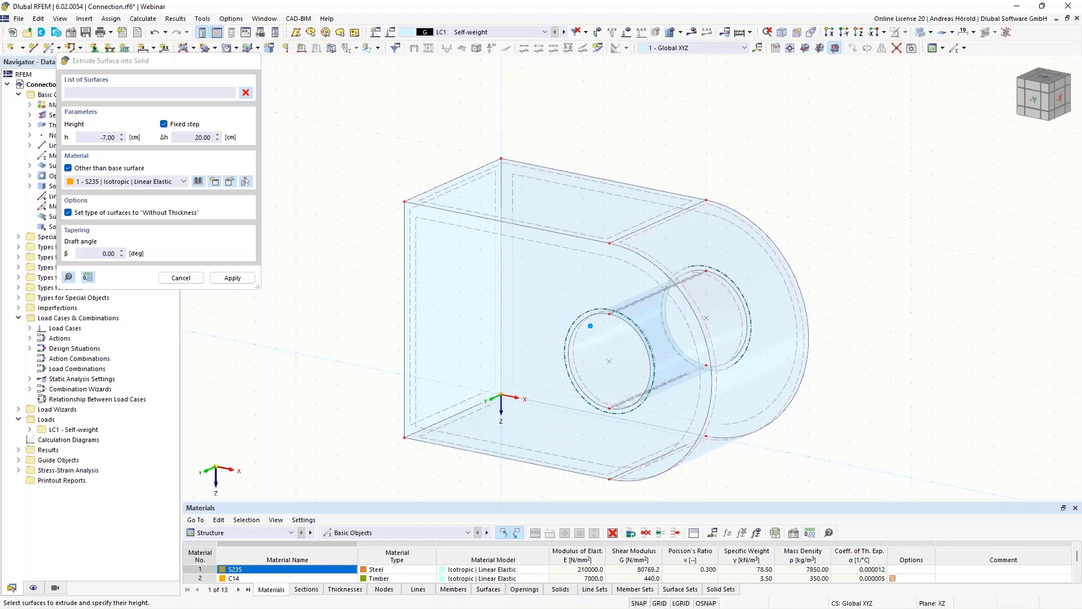
{"action": "key", "text": "Escape"}
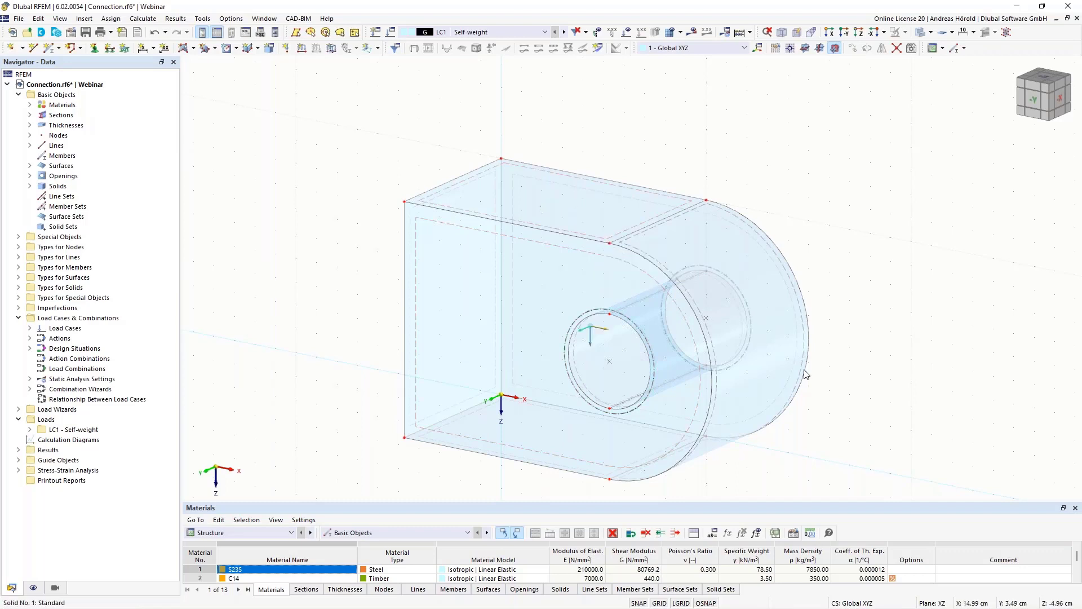
- Examine the extruded solid and its through hole in oblique views and in the reverse Y-direction
{"action": "scroll", "coordinate": [870, 384], "scroll_direction": "down", "scroll_amount": 1}
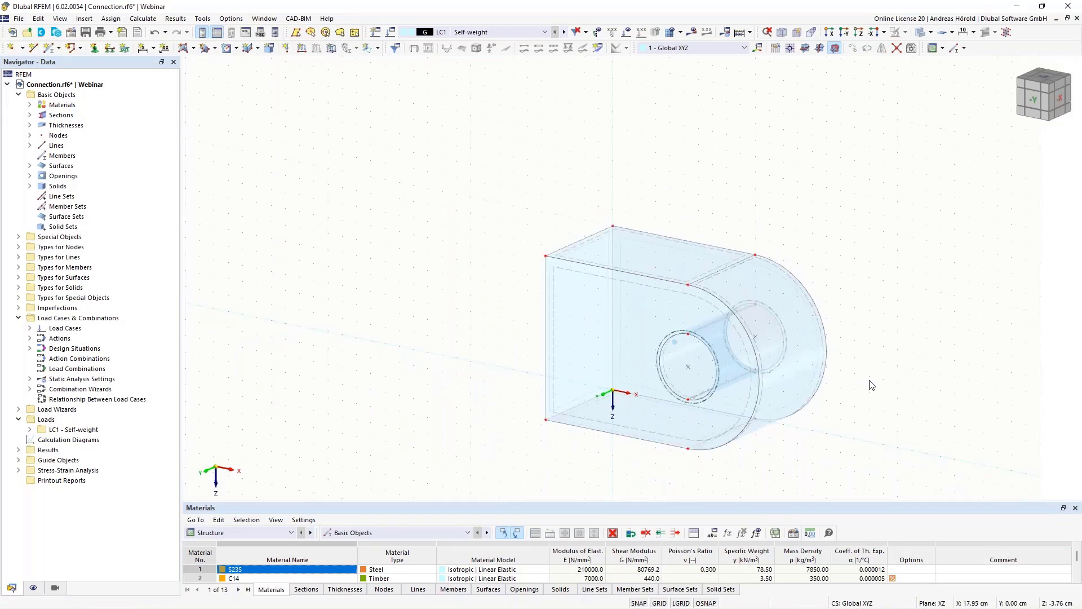
{"action": "scroll", "coordinate": [870, 380], "scroll_direction": "up", "scroll_amount": 3}
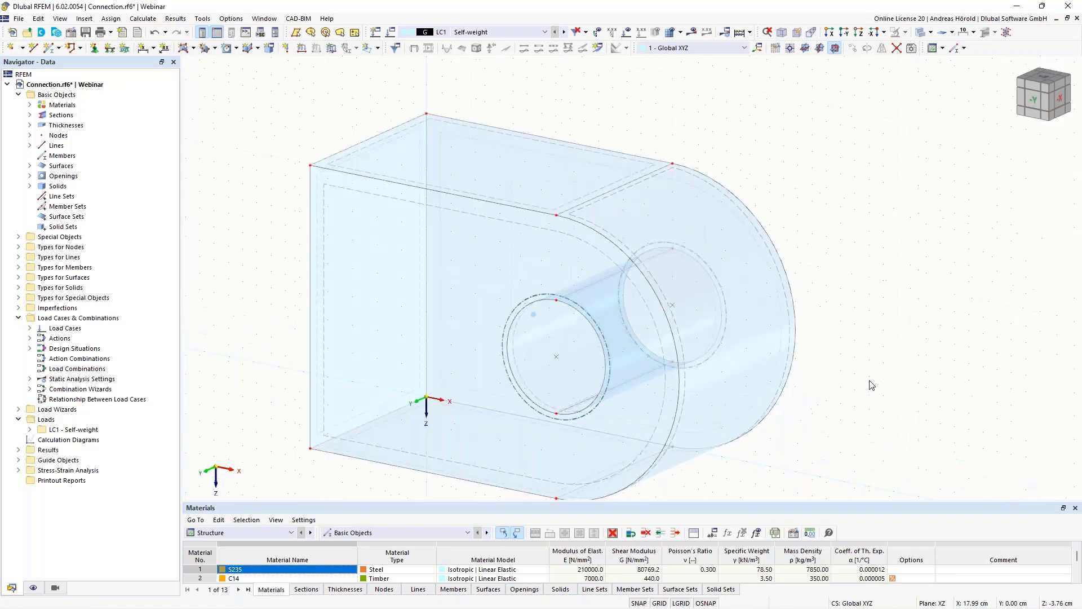
{"action": "middle_click_drag", "start_coordinate": [871, 384], "coordinate": [901, 336]}
{"action": "scroll", "coordinate": [901, 335], "scroll_direction": "down", "scroll_amount": 1}
{"action": "middle_click_drag", "start_coordinate": [889, 387], "coordinate": [927, 363], "text": "ctrl"}
{"action": "left_click", "coordinate": [844, 33]}
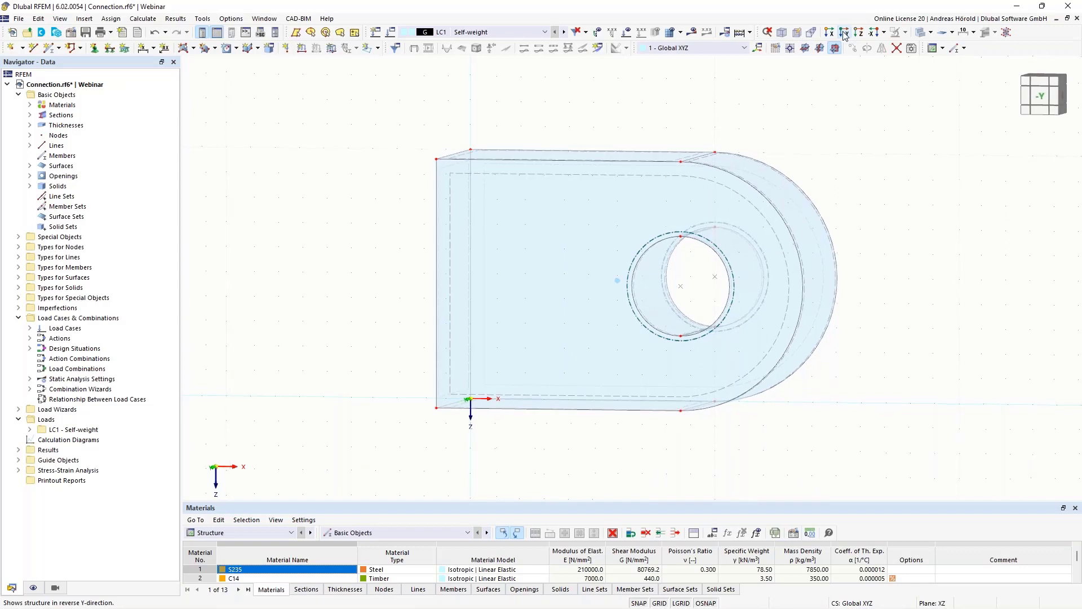
{"action": "scroll", "coordinate": [927, 158], "scroll_direction": "up", "scroll_amount": 1}
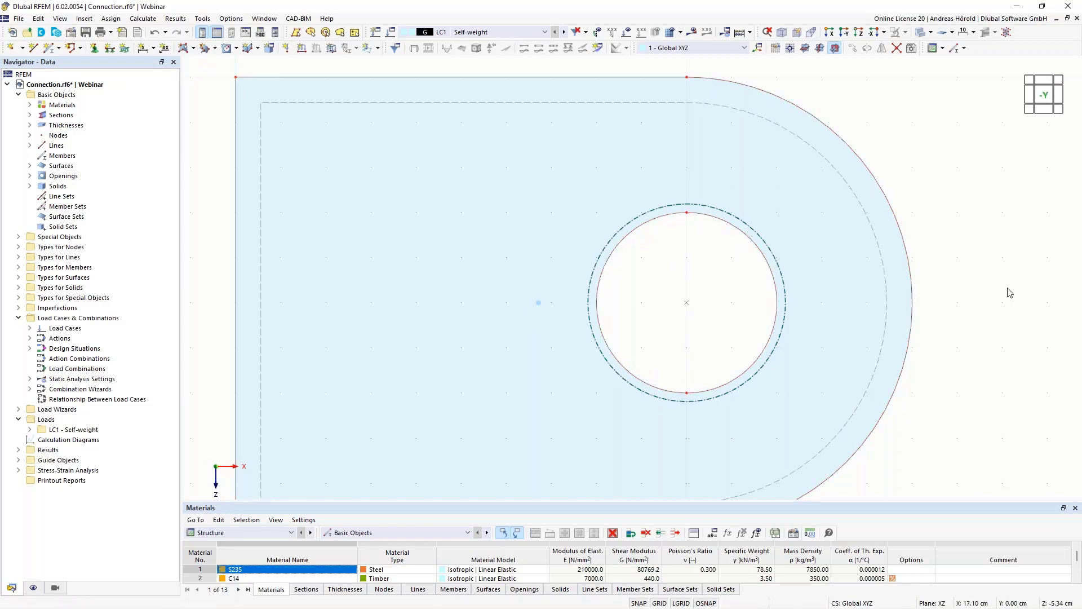
{"action": "middle_click_drag", "start_coordinate": [1010, 292], "coordinate": [963, 317], "text": "ctrl"}
{"action": "scroll", "coordinate": [964, 316], "scroll_direction": "down", "scroll_amount": 3}
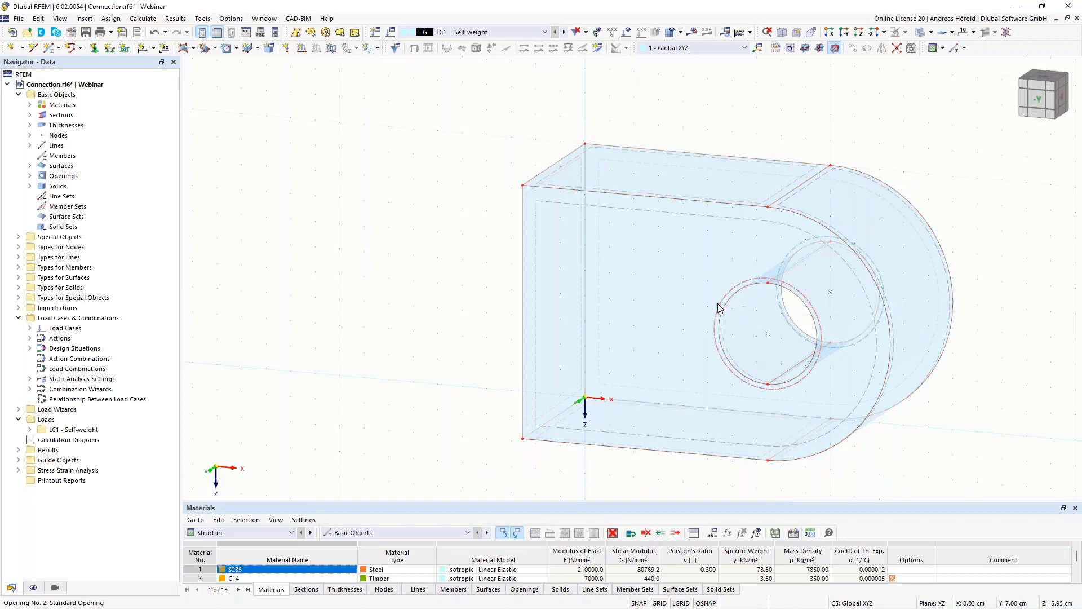
- Review the solid's stress-strain analysis configuration and the stress types selected for calculation
{"action": "double_click", "coordinate": [717, 309]}
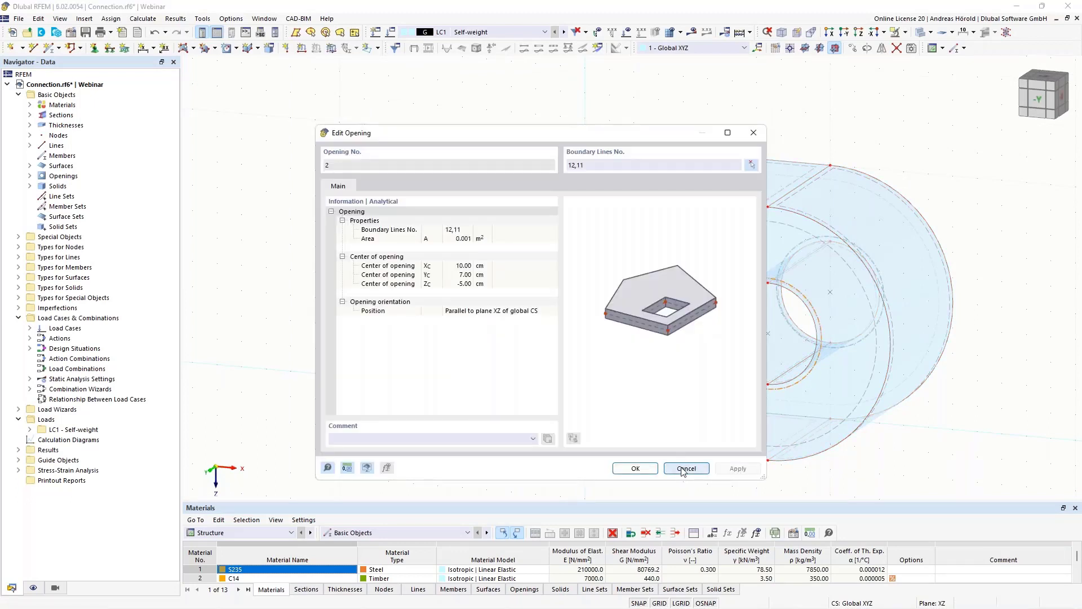
{"action": "left_click", "coordinate": [686, 470]}
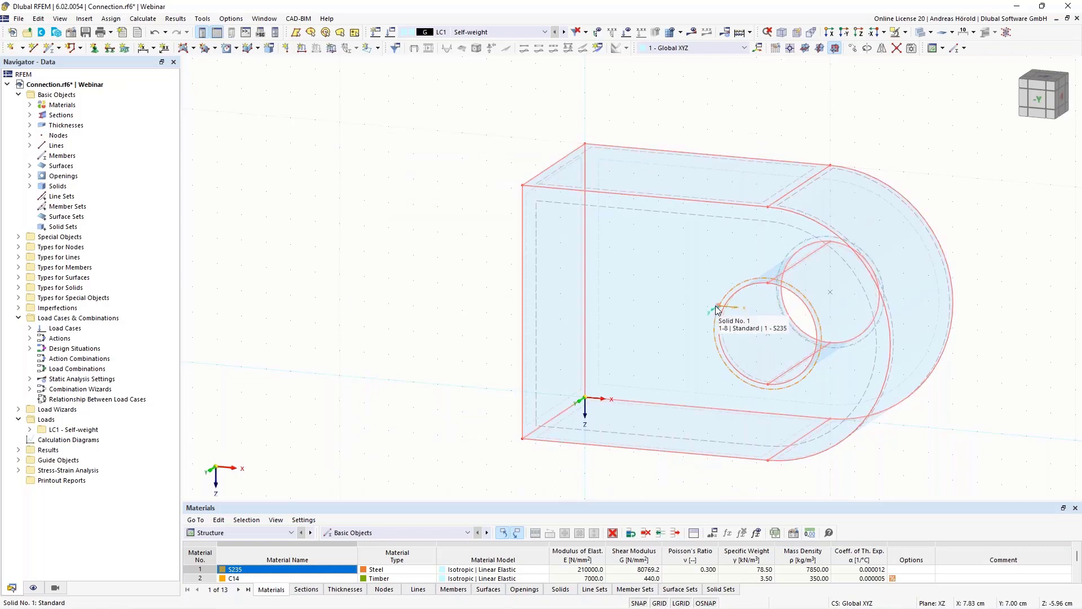
{"action": "left_click", "coordinate": [30, 186]}
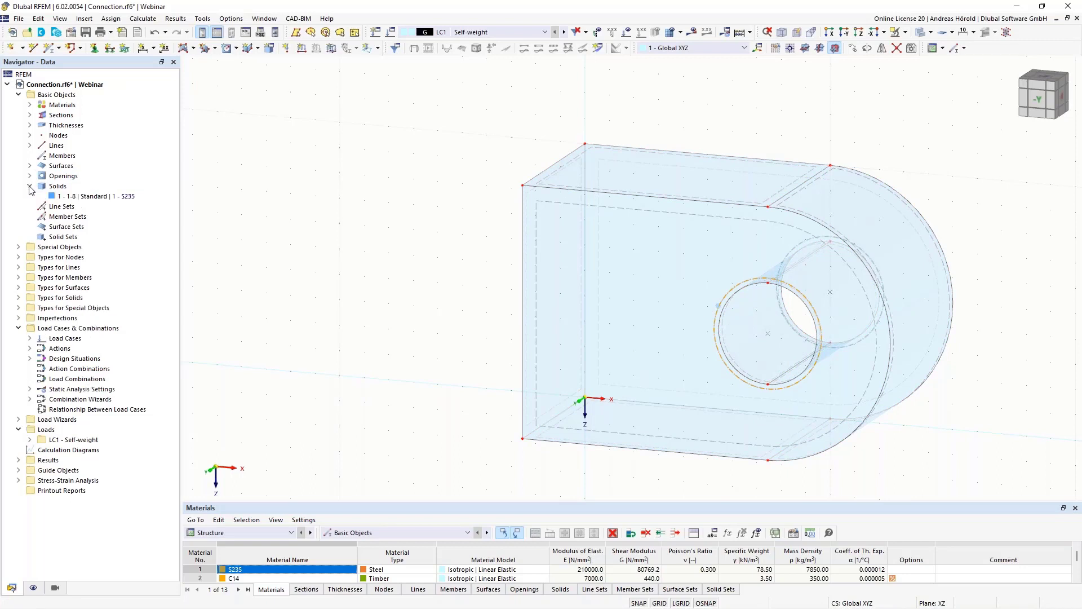
{"action": "right_click", "coordinate": [97, 199]}
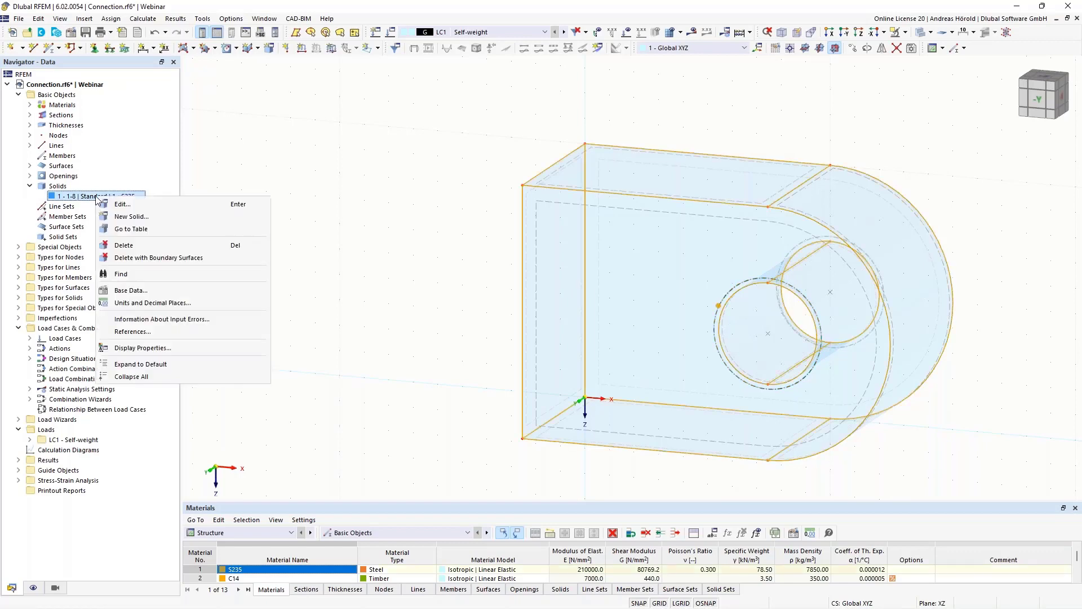
{"action": "left_click", "coordinate": [127, 206]}
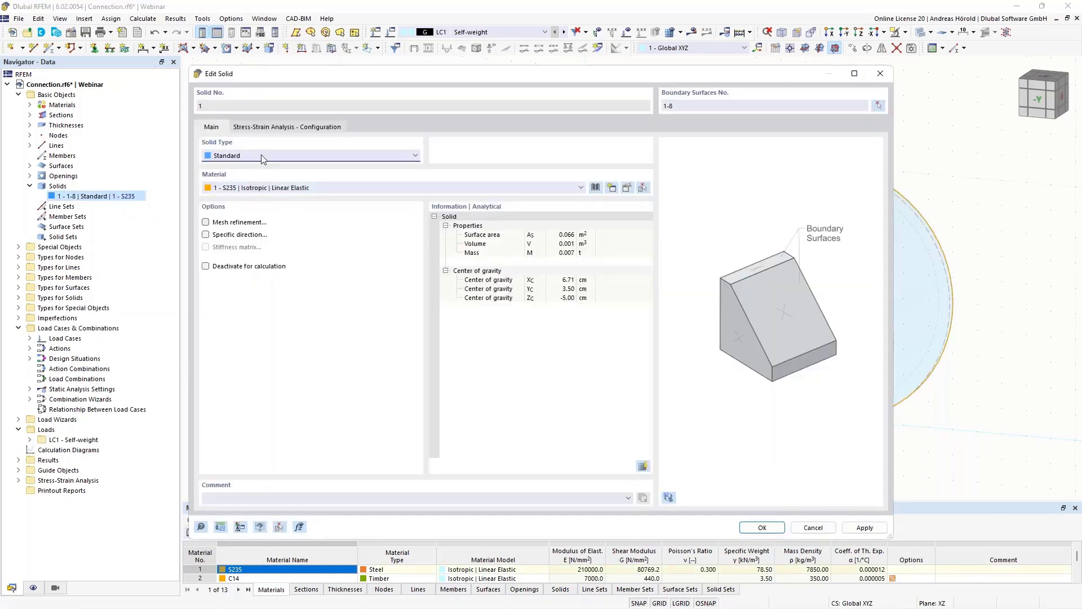
{"action": "left_click", "coordinate": [276, 129]}
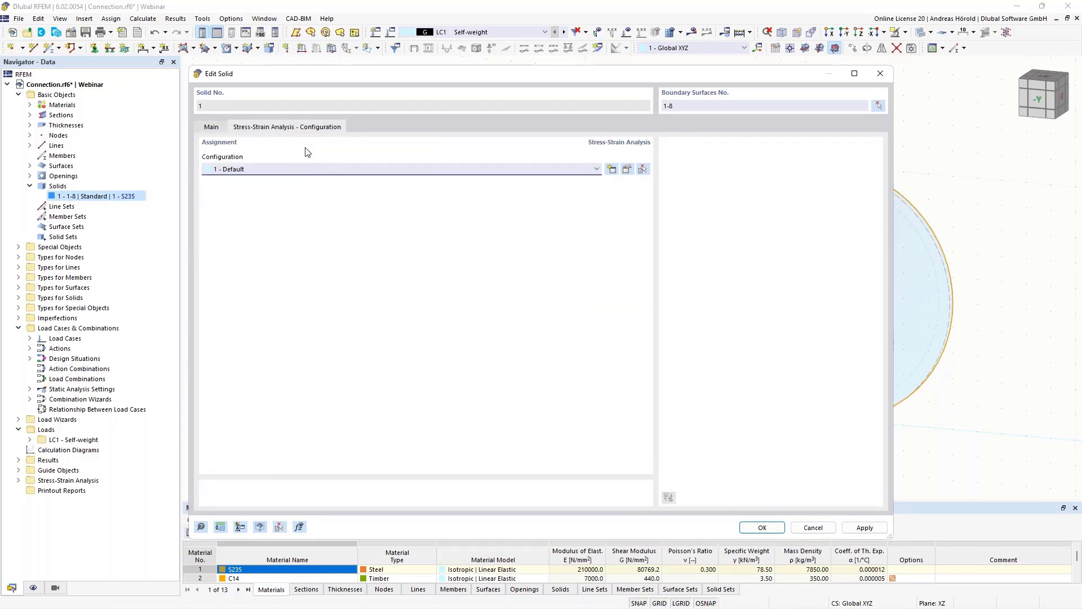
{"action": "left_click", "coordinate": [627, 170]}
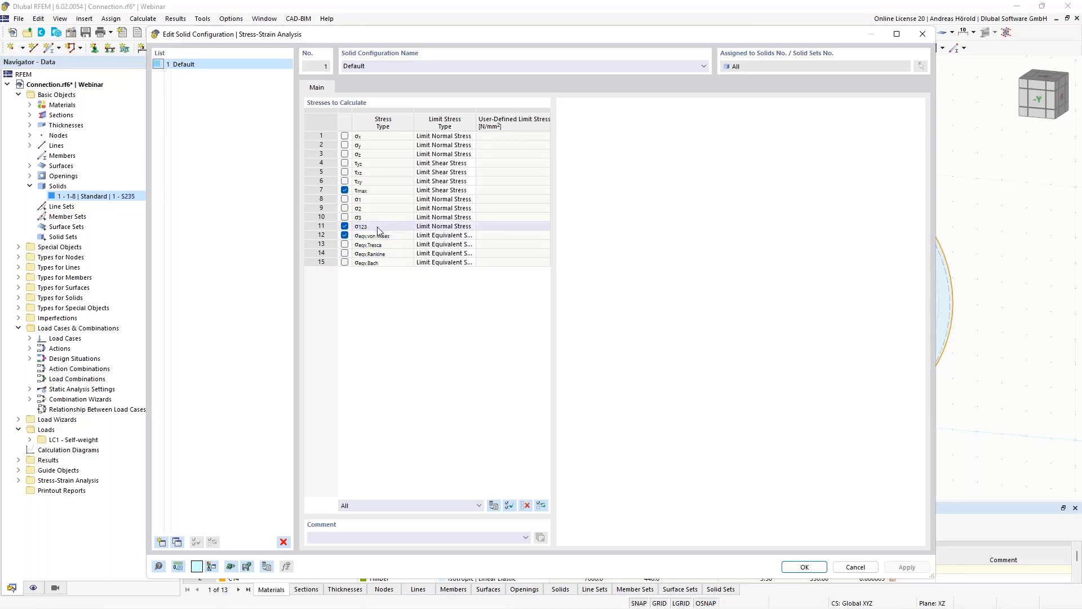
{"action": "left_click", "coordinate": [804, 567]}
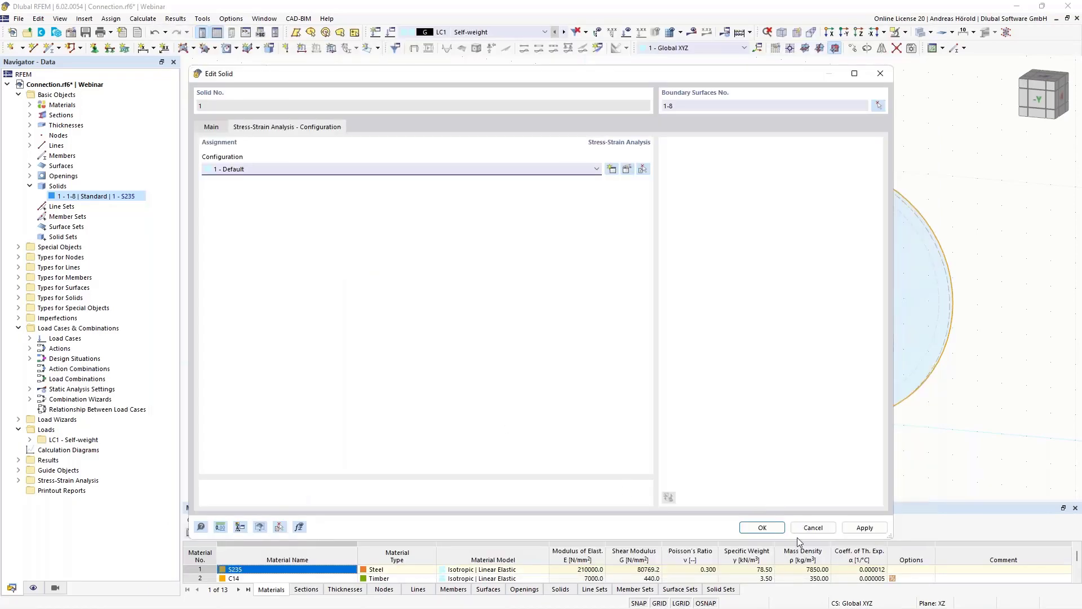
{"action": "left_click", "coordinate": [761, 528]}
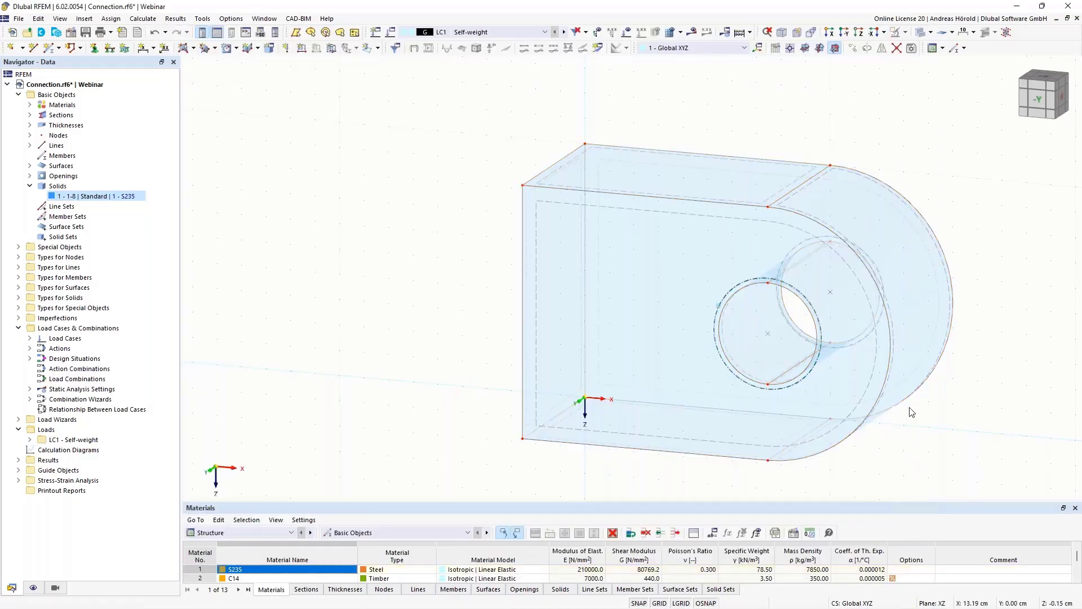
{"action": "left_click", "coordinate": [845, 33]}
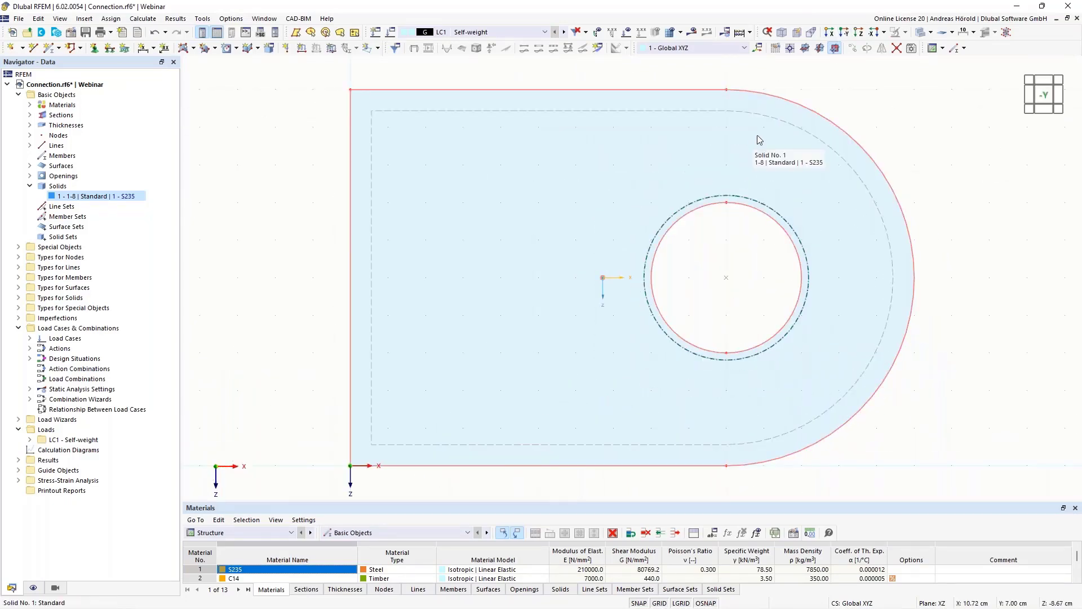
{"action": "scroll", "coordinate": [765, 262], "scroll_direction": "up", "scroll_amount": 3}
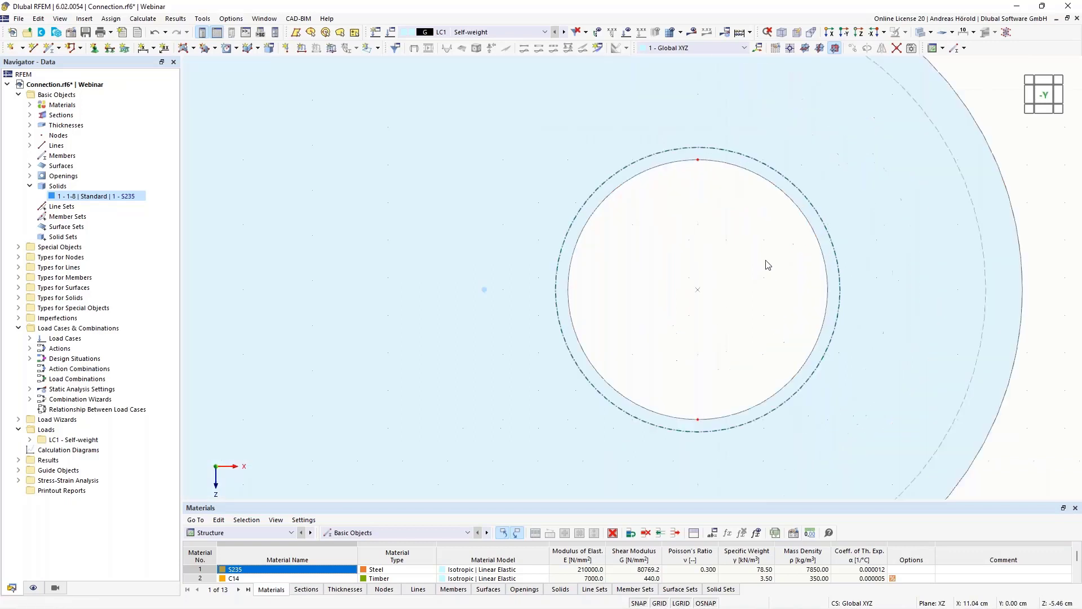
{"action": "left_click", "coordinate": [194, 50]}
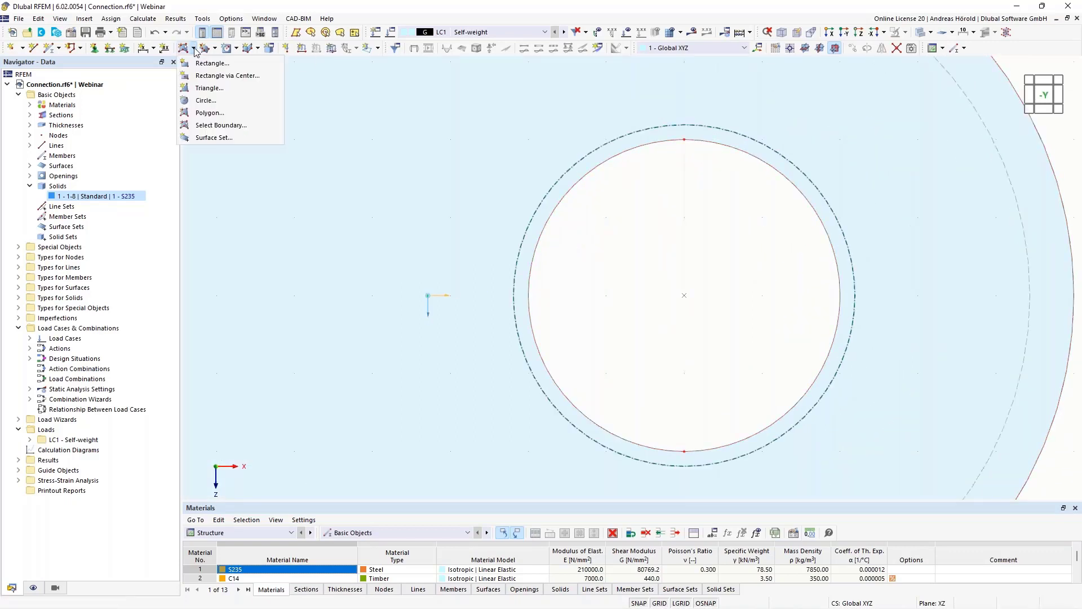
{"action": "left_click", "coordinate": [212, 104]}
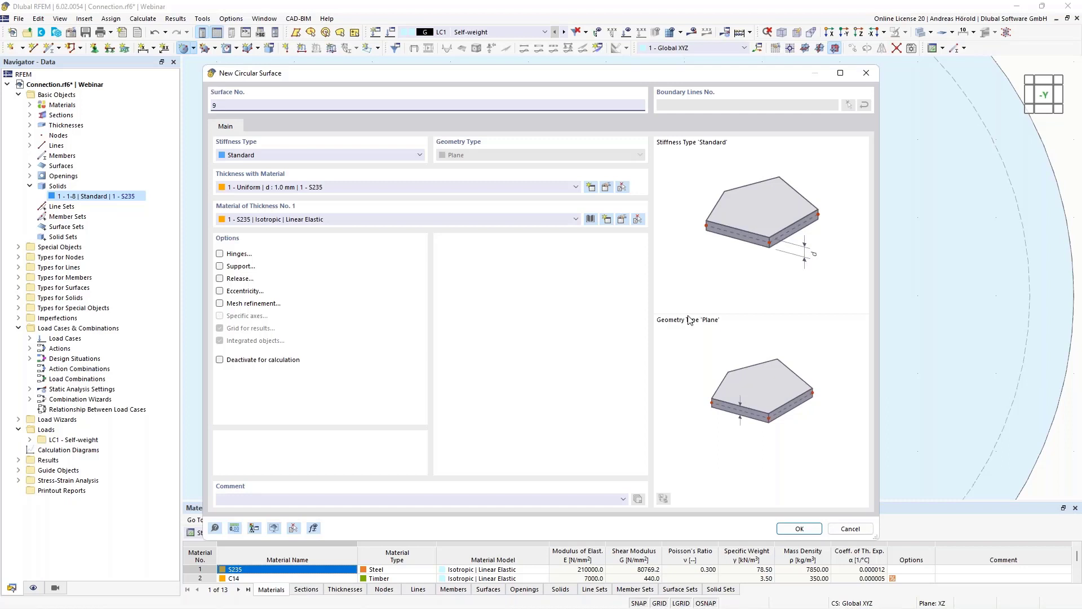
{"action": "left_click", "coordinate": [850, 528]}
{"action": "scroll", "coordinate": [848, 365], "scroll_direction": "down", "scroll_amount": 4}
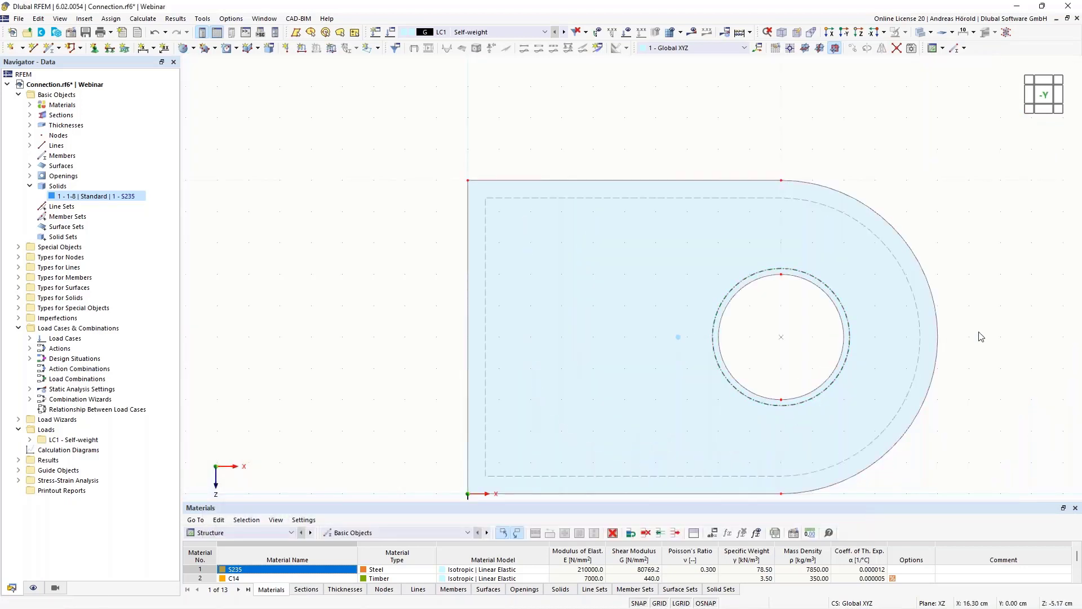
- Copy the node at the solid's upper corner (X 0, Y 7, Z -10 cm) once by -2 cm in Z
{"action": "middle_click_drag", "start_coordinate": [979, 336], "coordinate": [635, 196], "text": "ctrl"}
{"action": "middle_click_drag", "start_coordinate": [938, 132], "coordinate": [937, 214]}
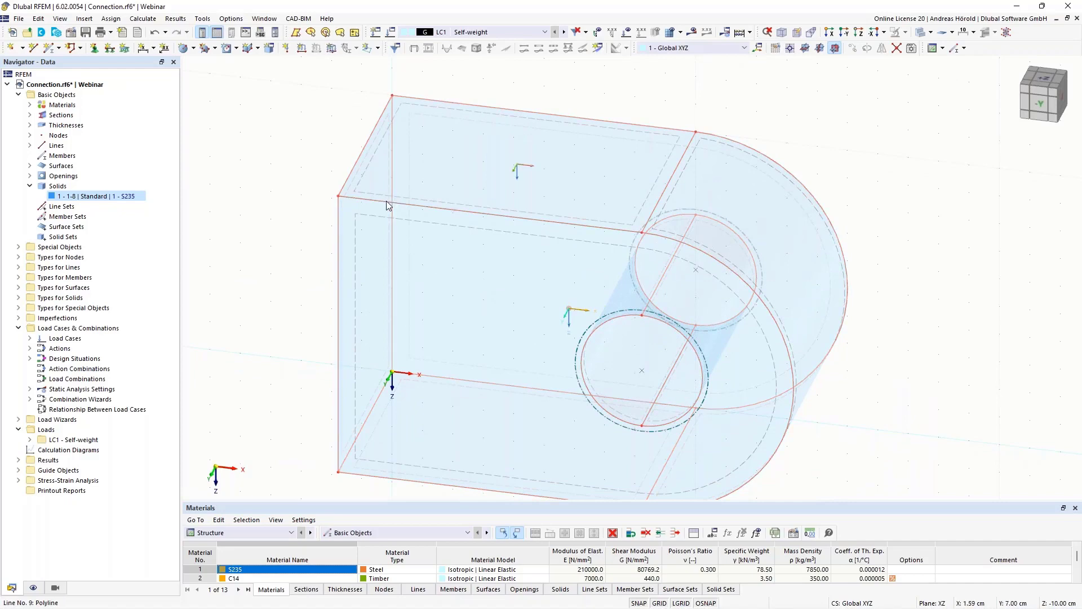
{"action": "scroll", "coordinate": [744, 172], "scroll_direction": "down", "scroll_amount": 2}
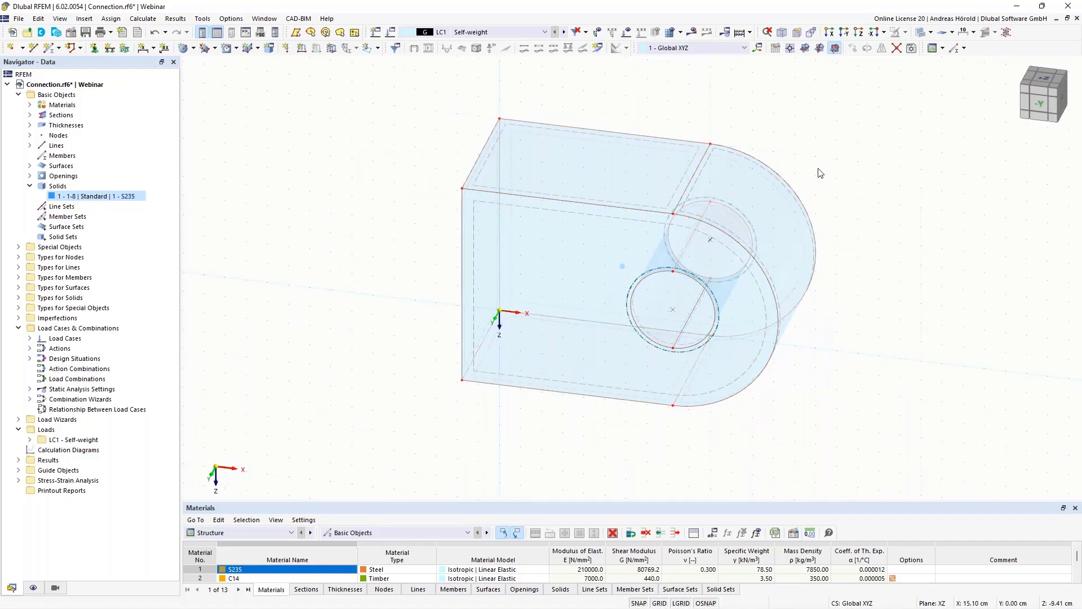
{"action": "scroll", "coordinate": [822, 172], "scroll_direction": "up", "scroll_amount": 2}
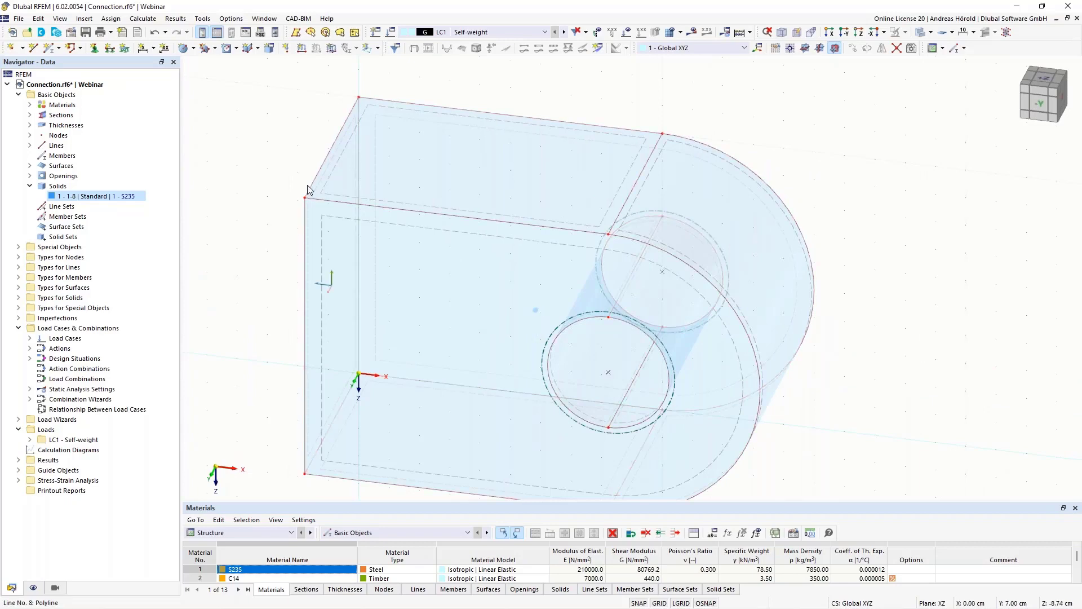
{"action": "scroll", "coordinate": [782, 97], "scroll_direction": "down", "scroll_amount": 2}
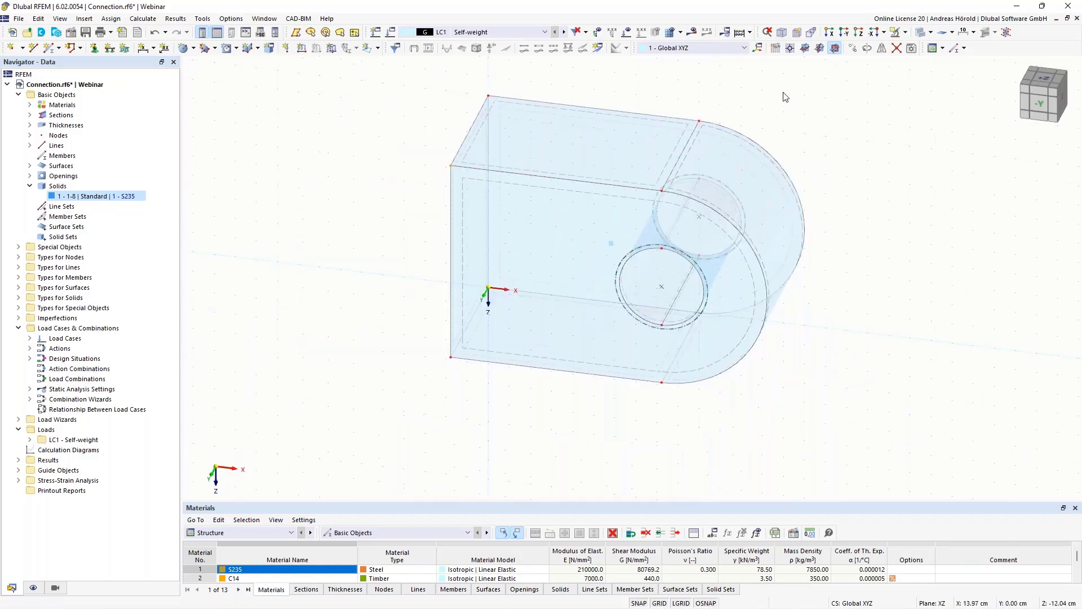
{"action": "middle_click_drag", "start_coordinate": [783, 96], "coordinate": [772, 133]}
{"action": "scroll", "coordinate": [772, 135], "scroll_direction": "up", "scroll_amount": 1}
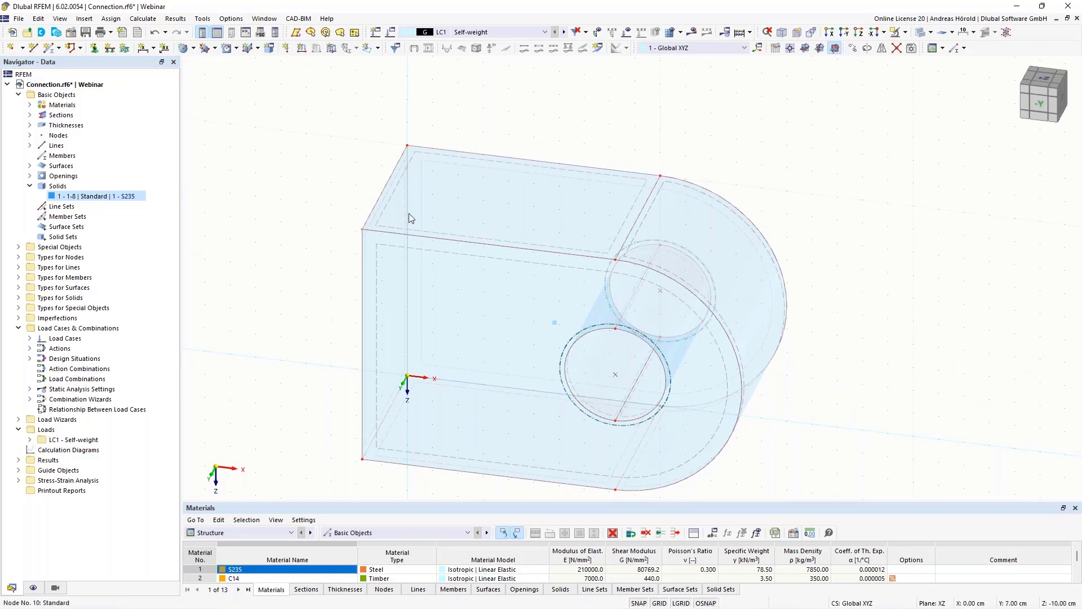
{"action": "left_click", "coordinate": [853, 49]}
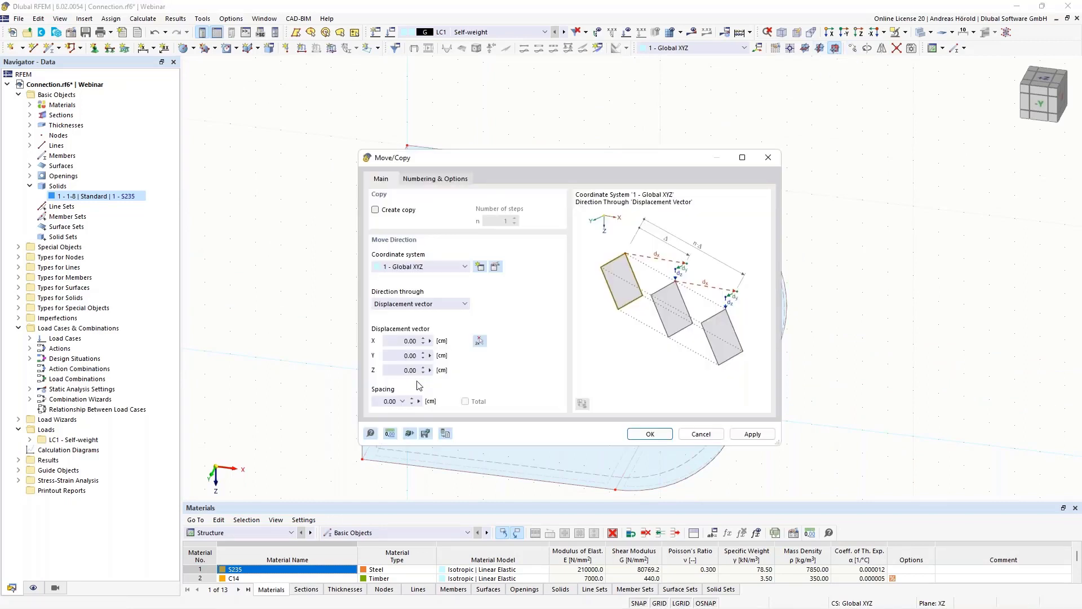
{"action": "left_click", "coordinate": [400, 374]}
{"action": "left_click", "coordinate": [376, 211]}
{"action": "left_click", "coordinate": [650, 435]}
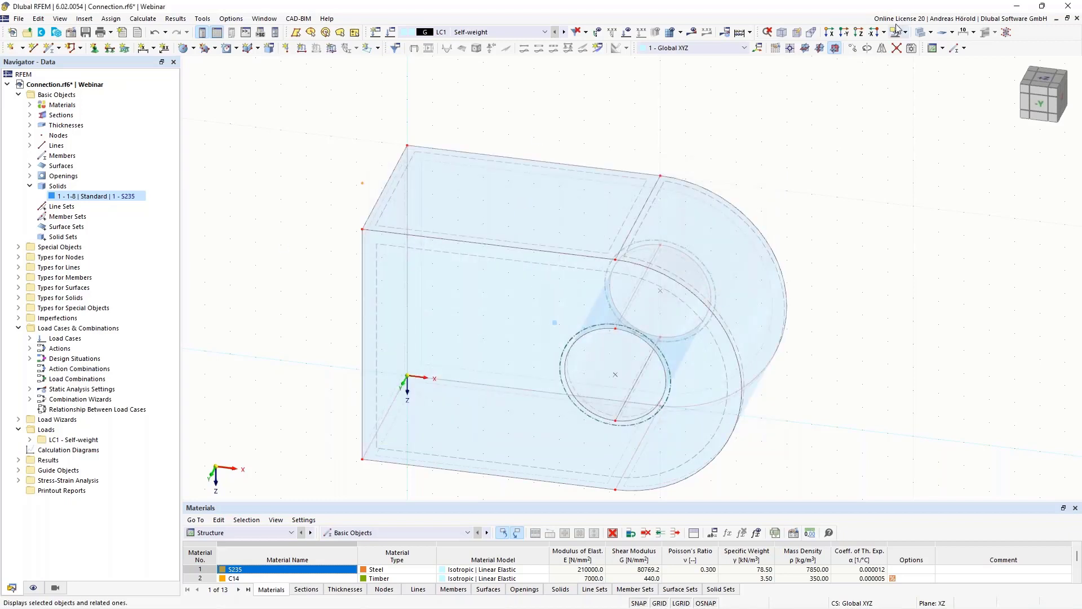
- Set the work plane to XY with its origin at the copied node above the solid (X 0, Y 7, Z -12 cm)
{"action": "left_click", "coordinate": [806, 50]}
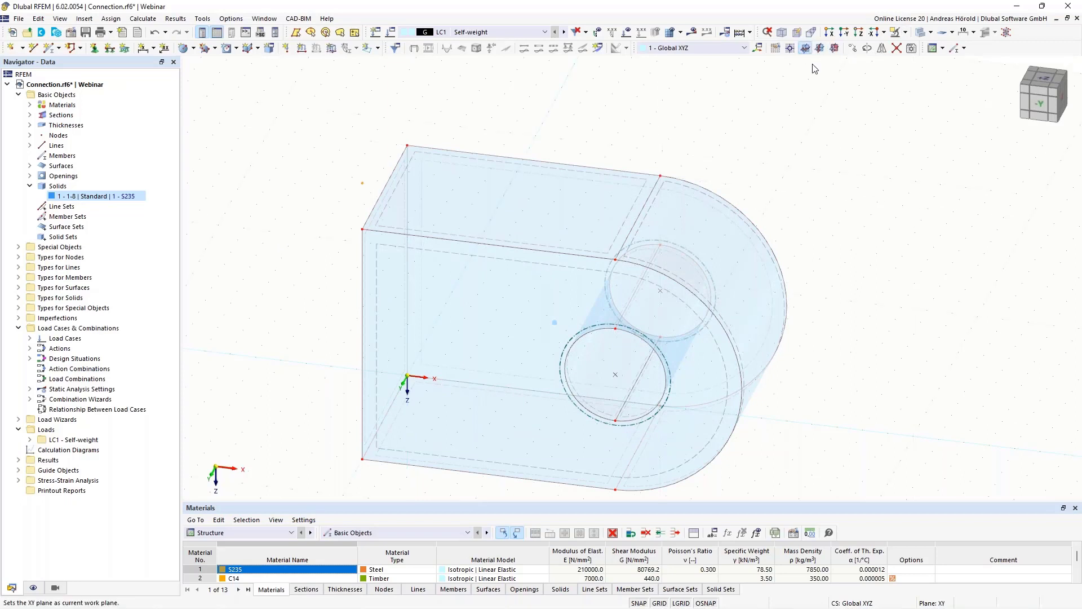
{"action": "middle_click_drag", "start_coordinate": [908, 235], "coordinate": [855, 170], "text": "ctrl"}
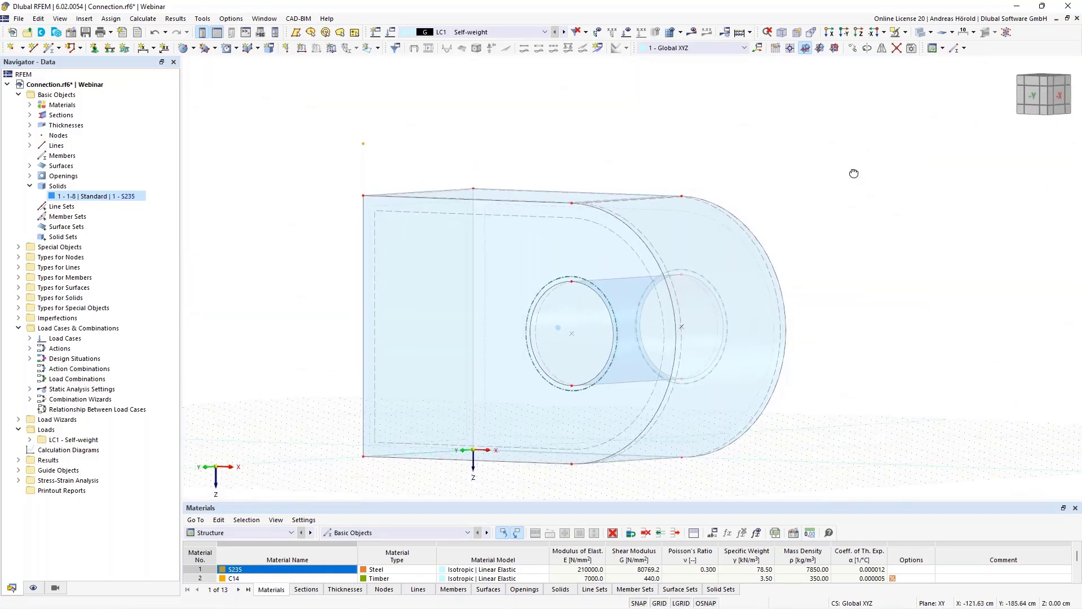
{"action": "right_click", "coordinate": [855, 170]}
{"action": "left_click", "coordinate": [791, 50]}
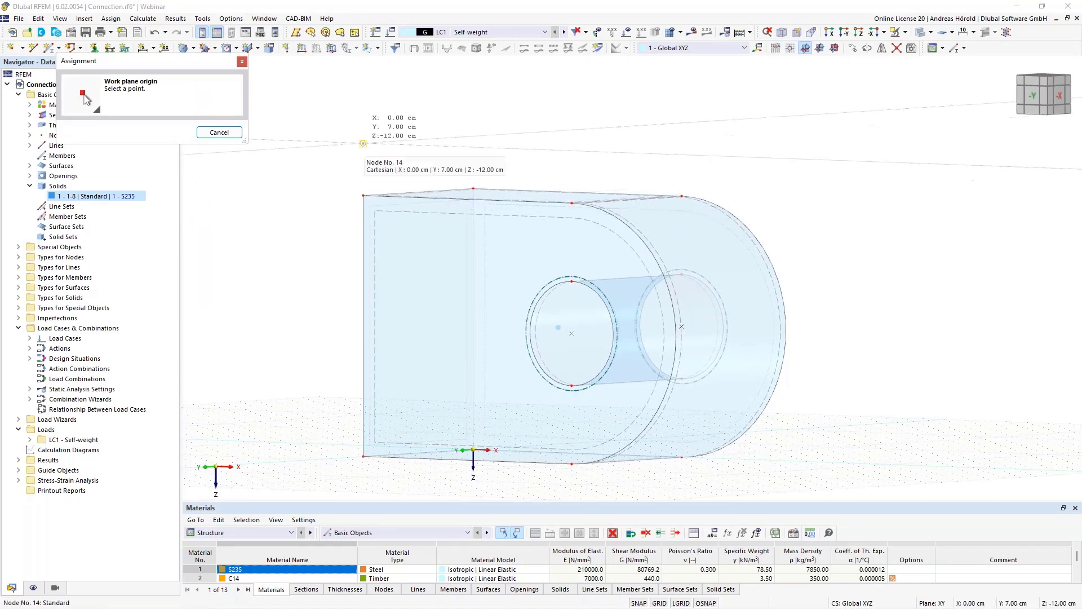
{"action": "left_click", "coordinate": [364, 143]}
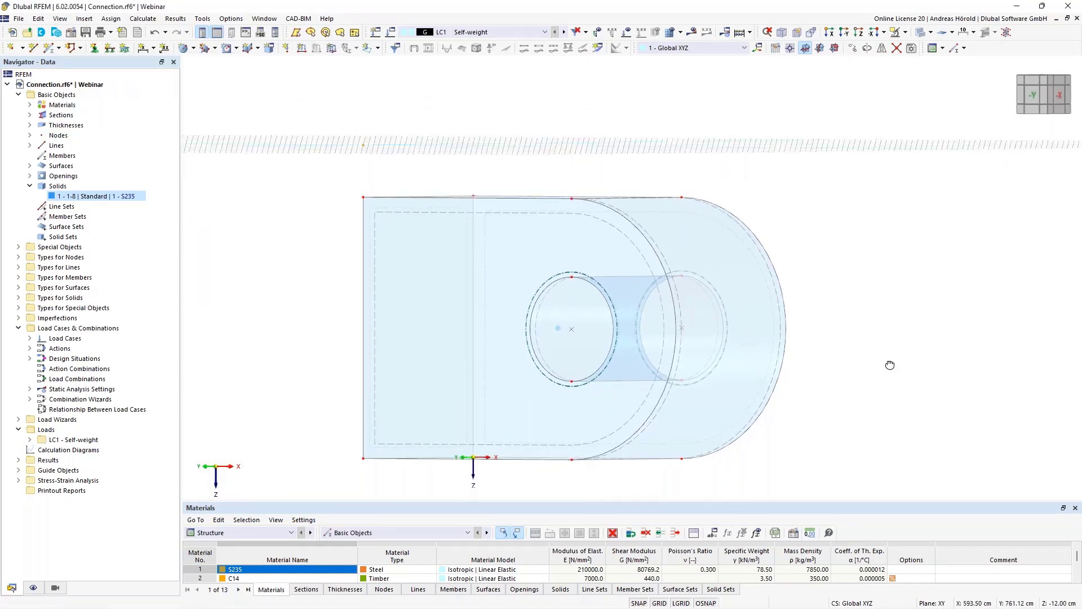
- Select the entire solid, excluding the copied node above it, and hide the selected objects
{"action": "middle_click_drag", "start_coordinate": [891, 367], "coordinate": [932, 342], "text": "ctrl"}
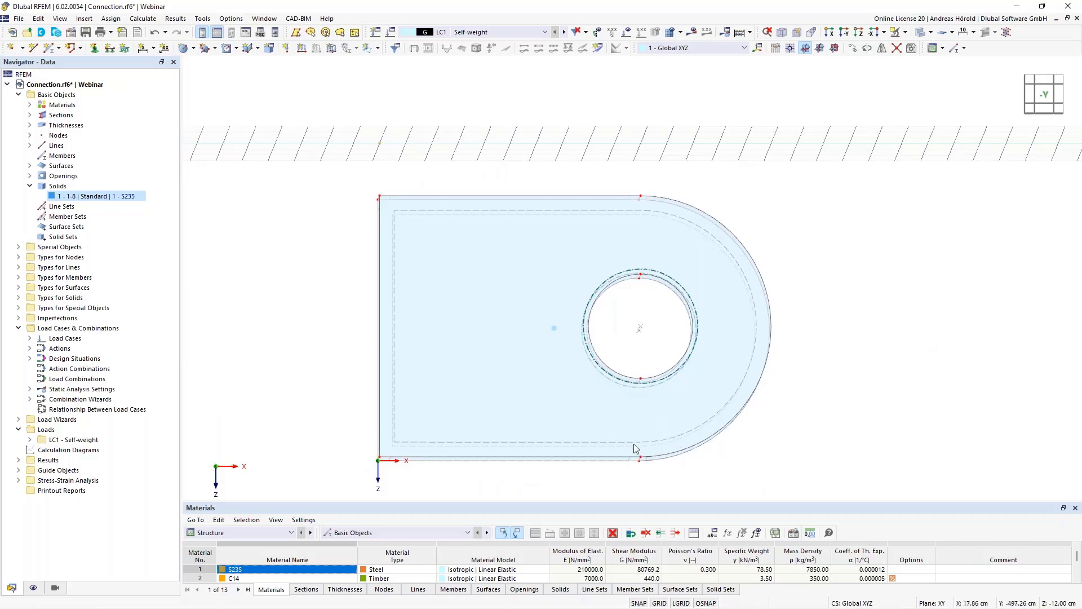
{"action": "mouse_move", "coordinate": [314, 488]}
{"action": "left_mouse_down"}
{"action": "mouse_move", "coordinate": [437, 405]}
{"action": "mouse_move", "coordinate": [874, 164]}
{"action": "mouse_move", "coordinate": [872, 189]}
{"action": "left_mouse_up"}
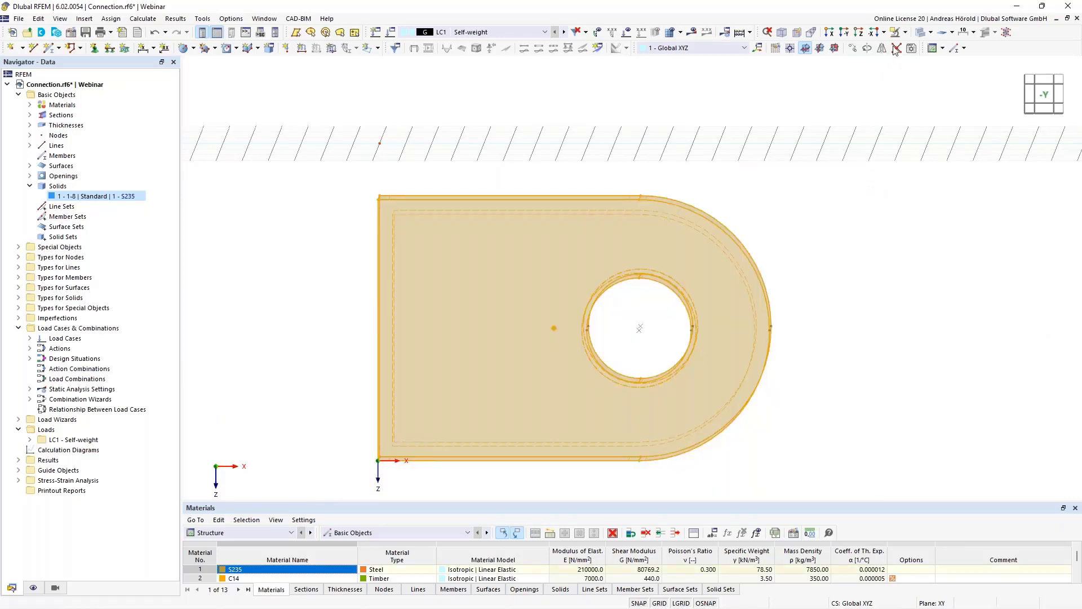
{"action": "left_click", "coordinate": [906, 33]}
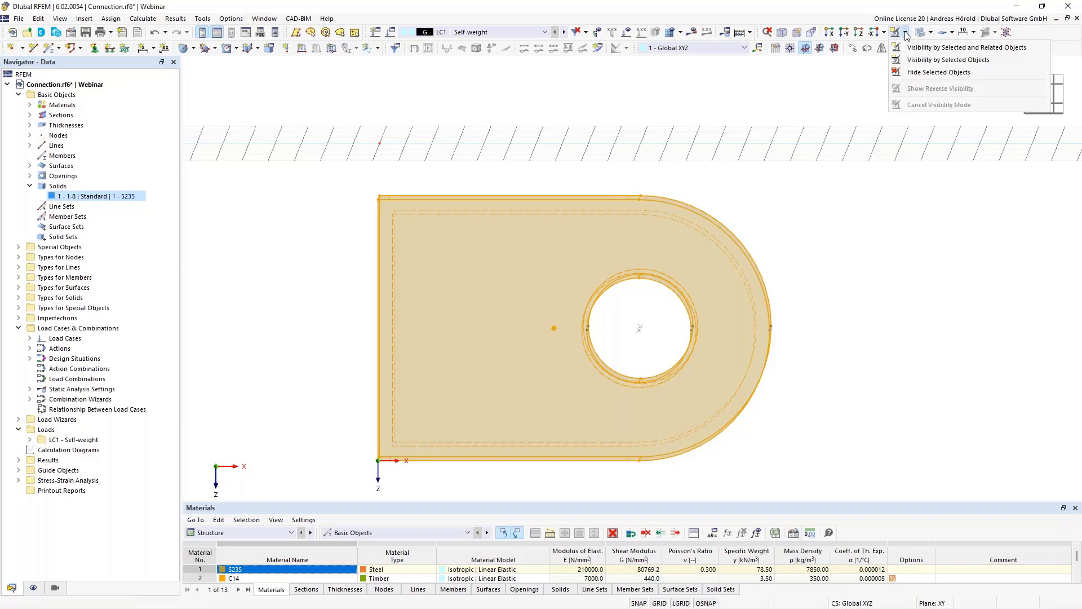
{"action": "left_click", "coordinate": [925, 73]}
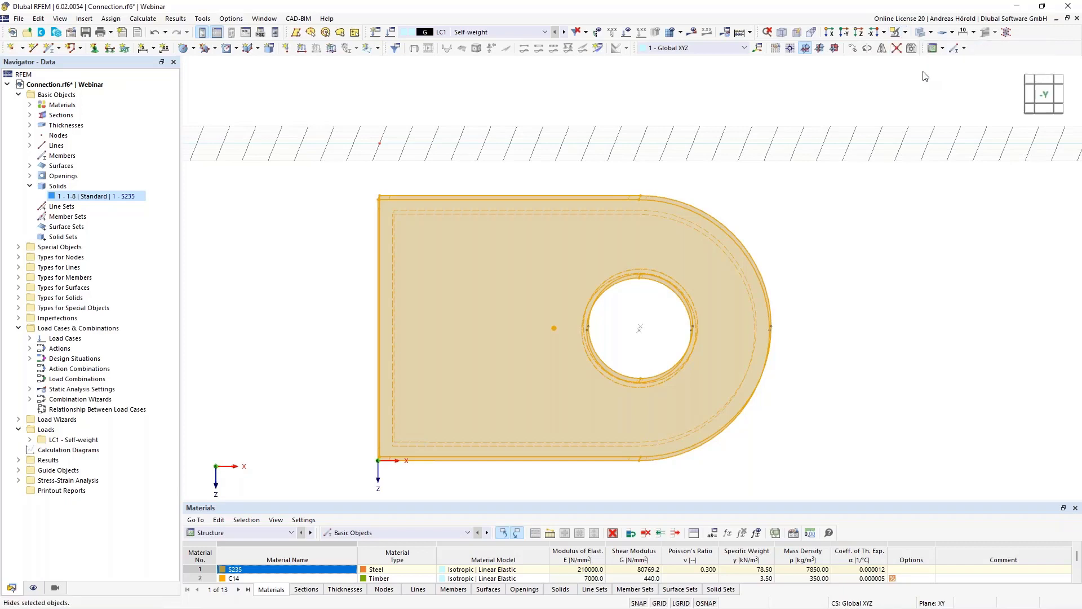
- Draw a rectangular surface on the XY work plane between corners X 4, Y 5 cm and X 17, Y 2 cm, with uniform 1.0 mm S235 thickness
{"action": "left_click", "coordinate": [860, 33]}
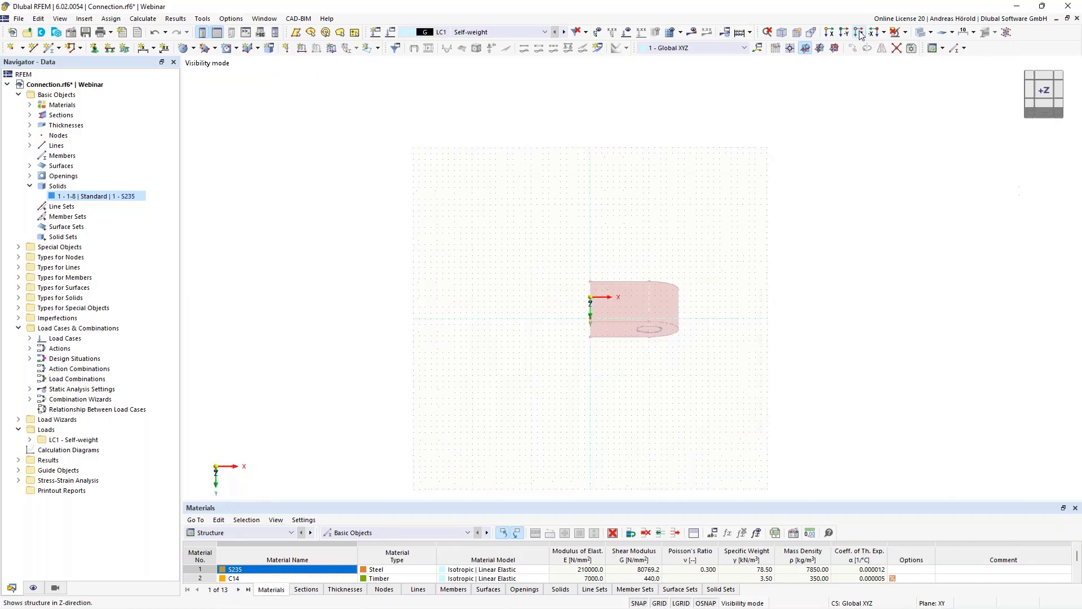
{"action": "scroll", "coordinate": [642, 252], "scroll_direction": "up", "scroll_amount": 3}
{"action": "scroll", "coordinate": [721, 366], "scroll_direction": "up", "scroll_amount": 5}
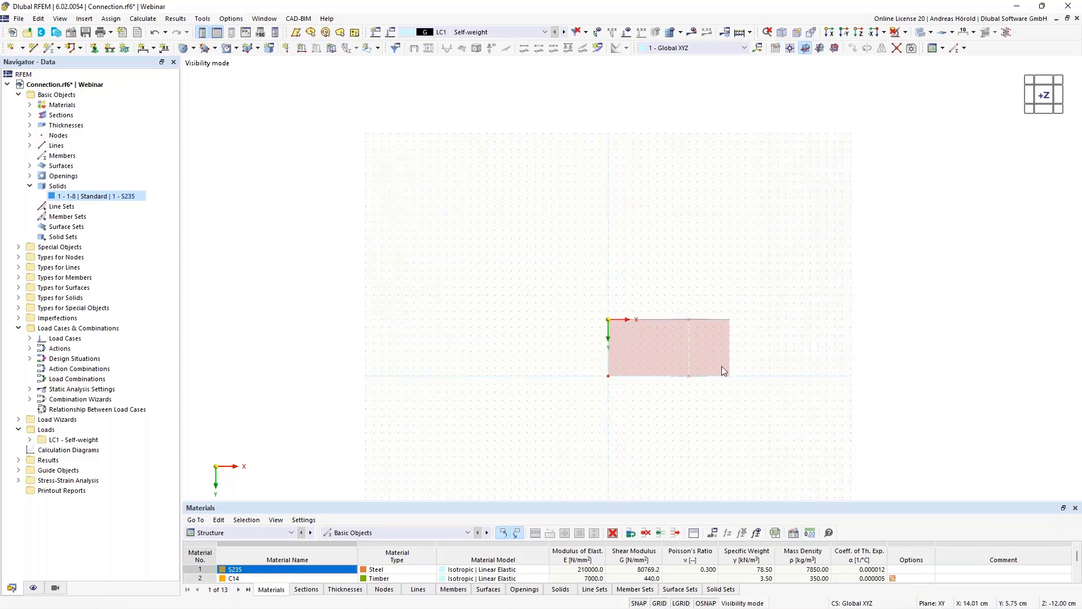
{"action": "scroll", "coordinate": [722, 366], "scroll_direction": "up", "scroll_amount": 3}
{"action": "scroll", "coordinate": [722, 366], "scroll_direction": "down", "scroll_amount": 1}
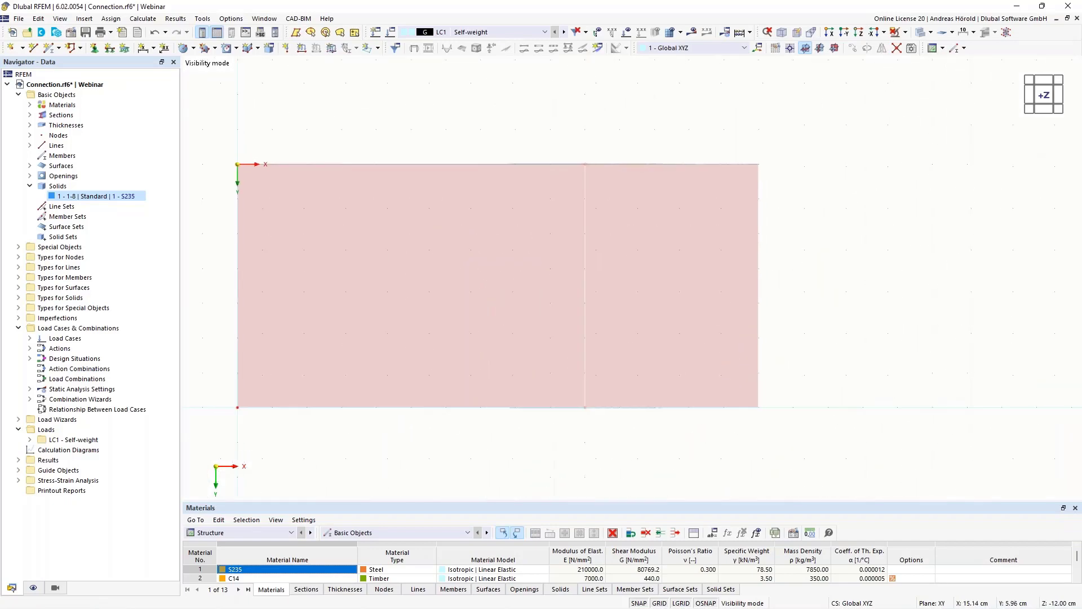
{"action": "middle_click_drag", "start_coordinate": [806, 376], "coordinate": [932, 387]}
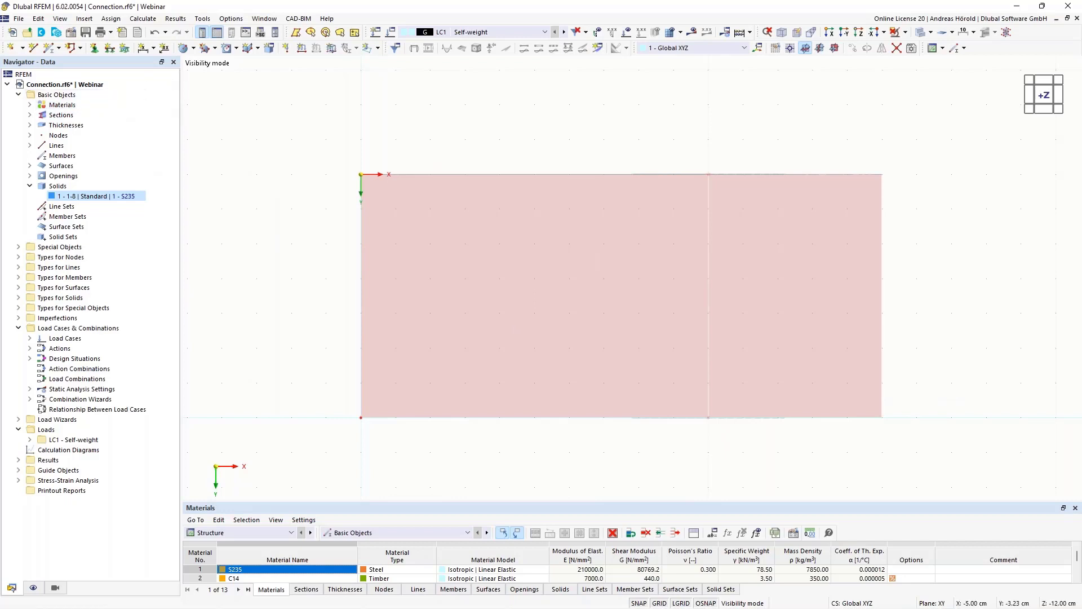
{"action": "left_click", "coordinate": [194, 48]}
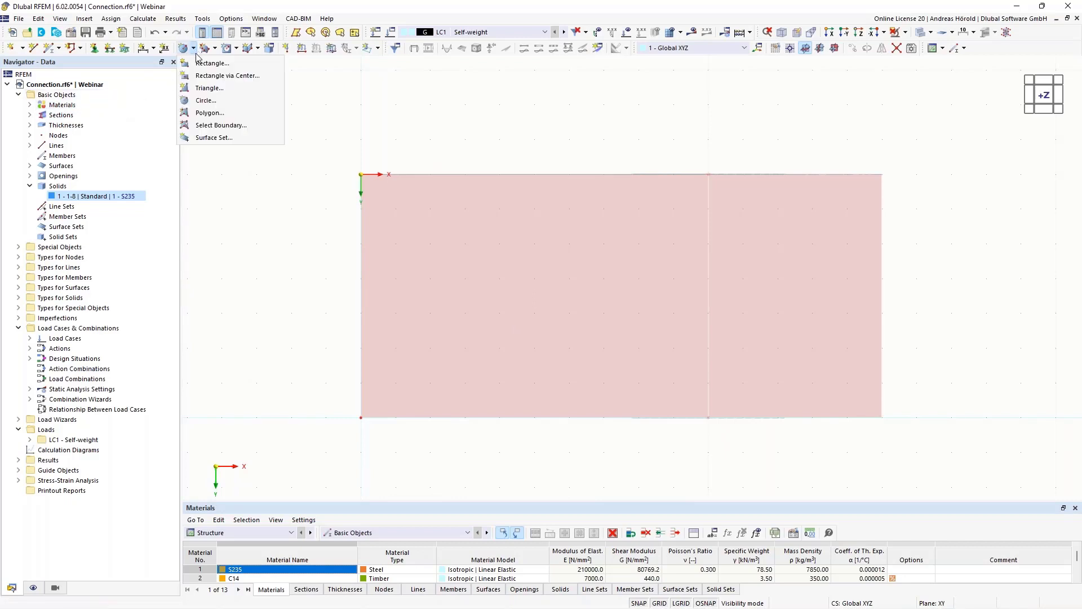
{"action": "left_click", "coordinate": [212, 63]}
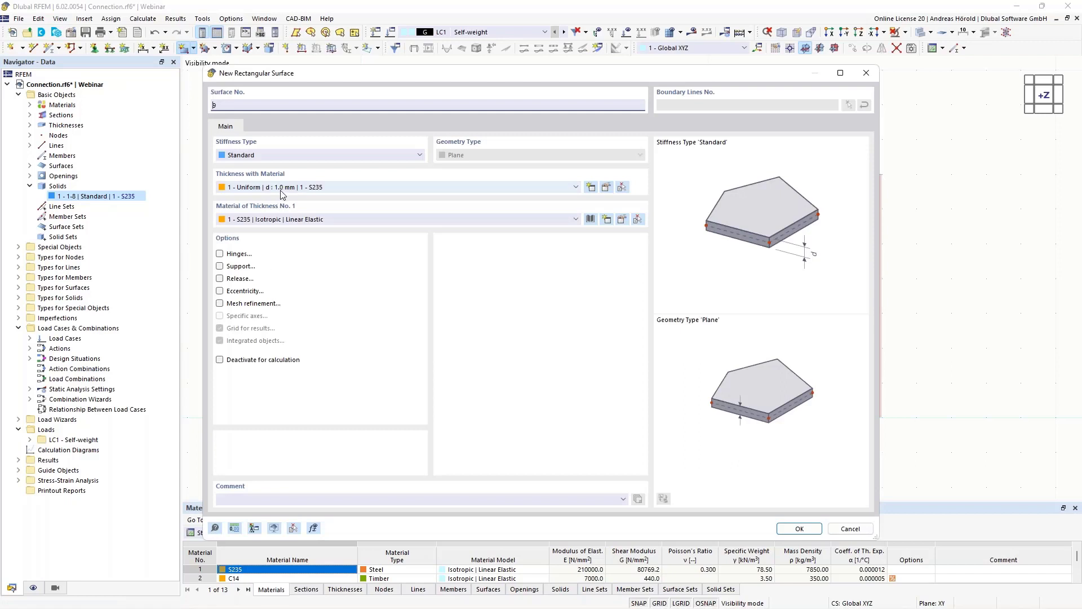
{"action": "left_click", "coordinate": [800, 529]}
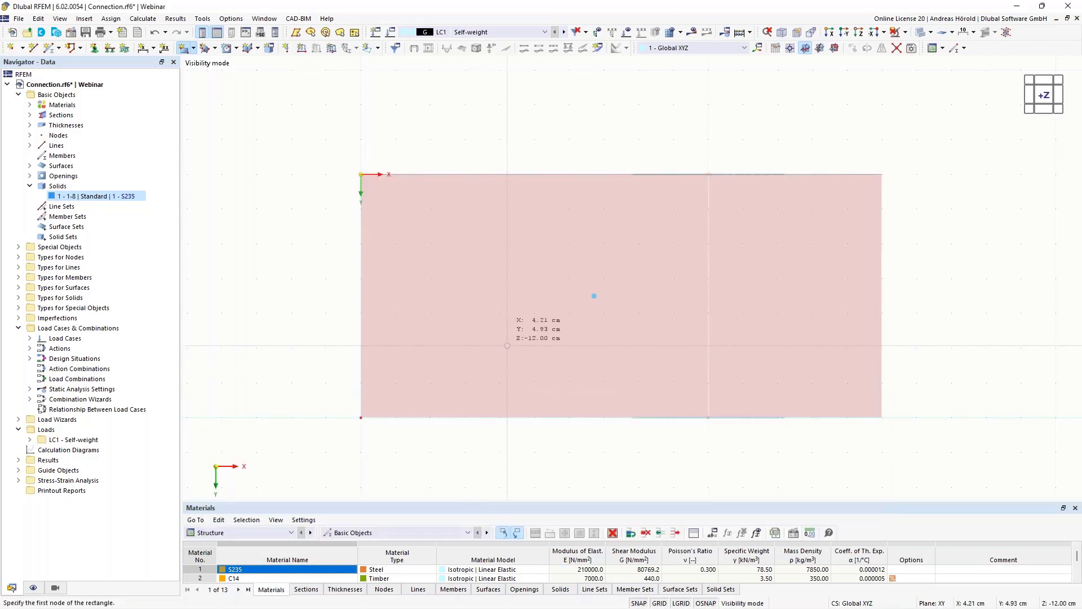
{"action": "left_click", "coordinate": [499, 347]}
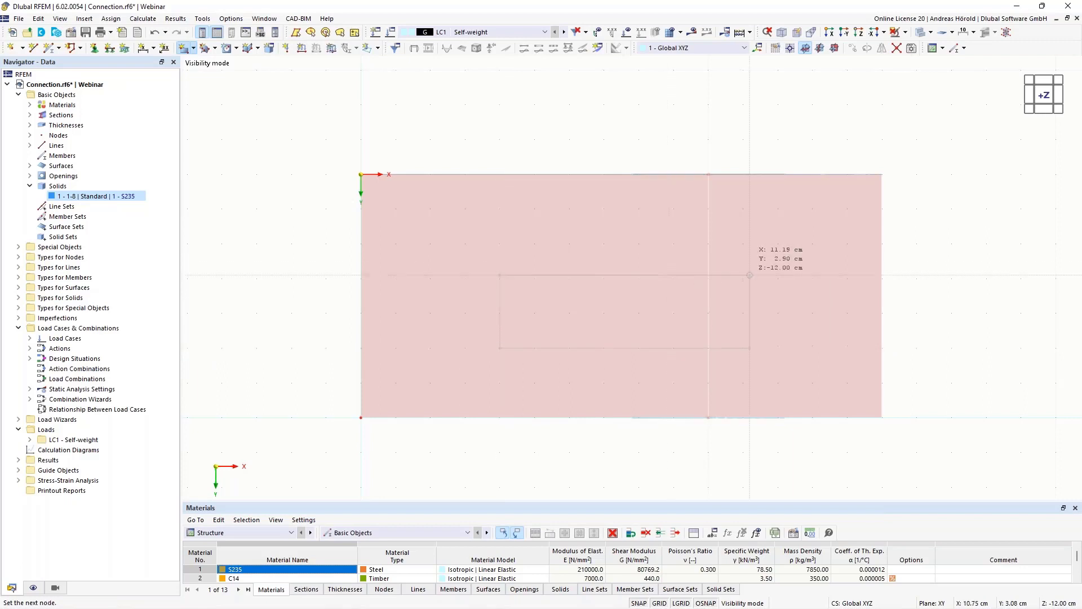
{"action": "left_click", "coordinate": [952, 244]}
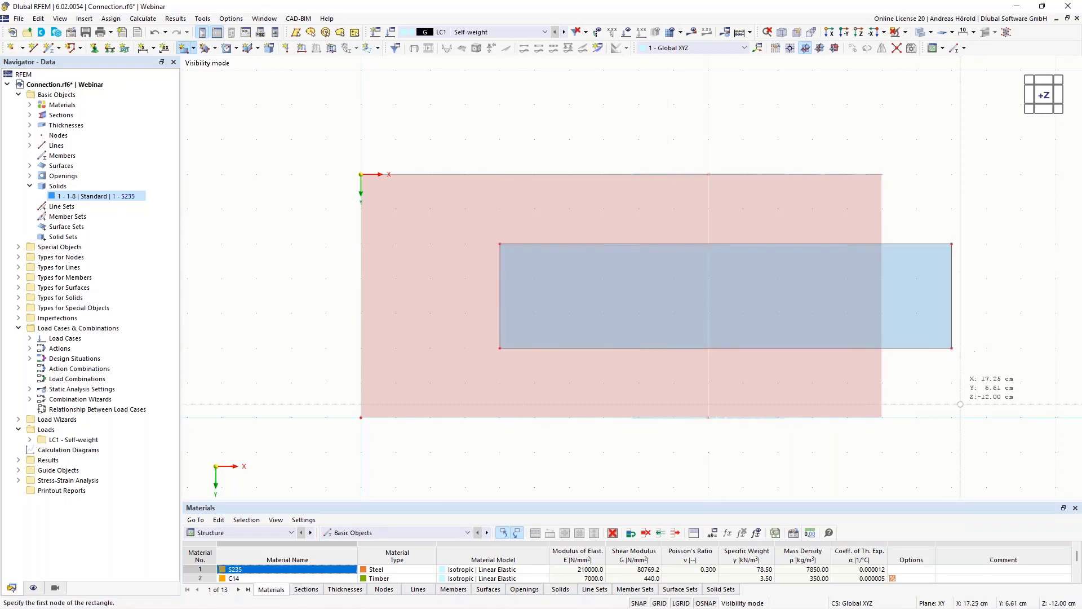
{"action": "middle_click_drag", "start_coordinate": [959, 403], "coordinate": [975, 386], "text": "ctrl"}
{"action": "key", "text": "Escape"}
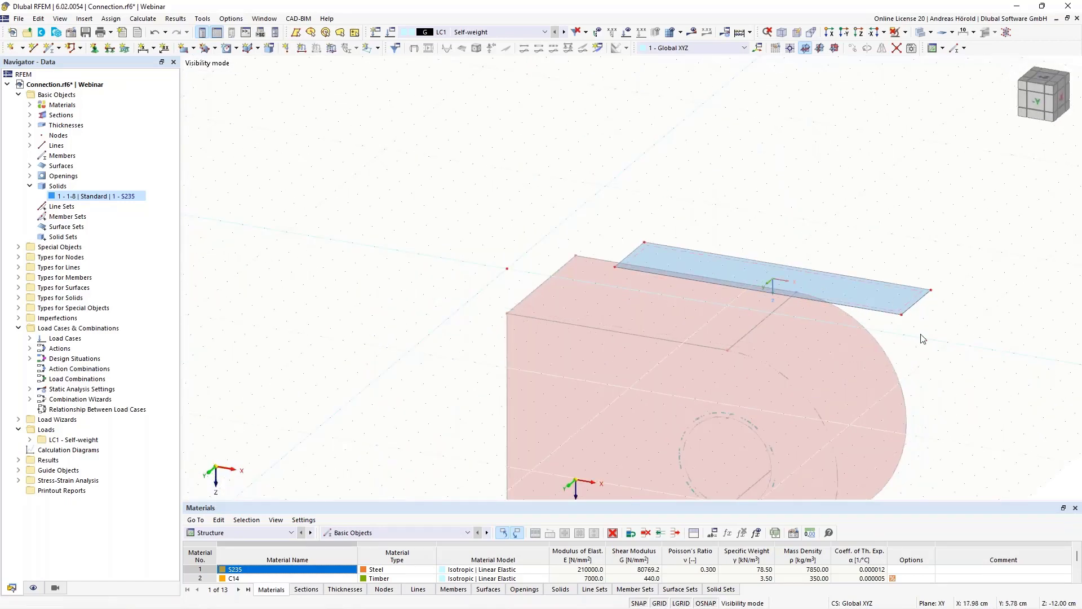
- Extrude the new rectangular surface downward into a solid 20 cm high, using material C14
{"action": "middle_click_drag", "start_coordinate": [917, 334], "coordinate": [854, 196]}
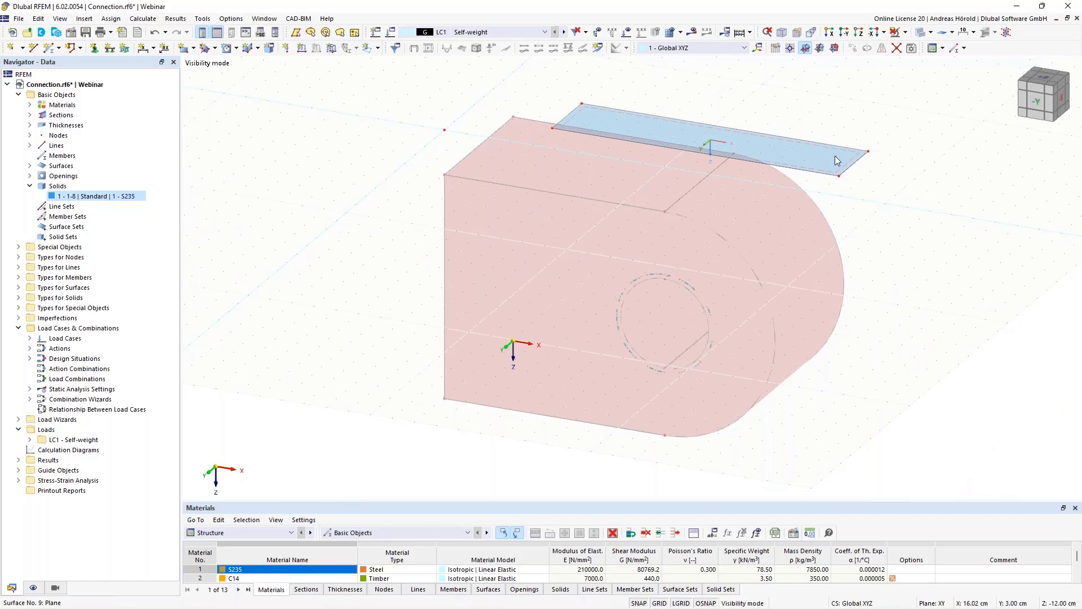
{"action": "right_click", "coordinate": [837, 161]}
{"action": "mouse_move", "coordinate": [903, 322]}
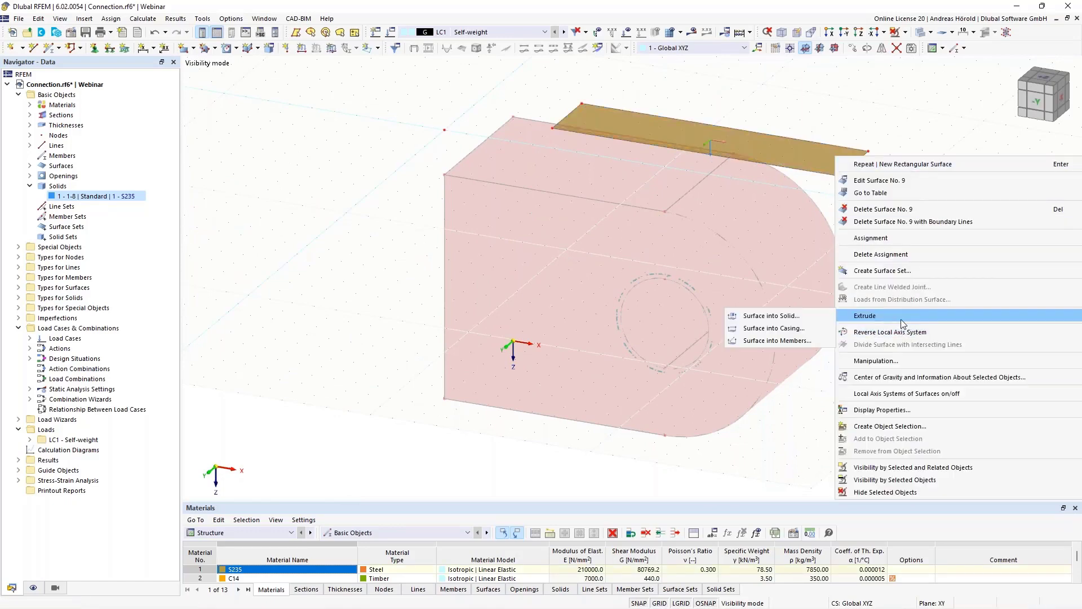
{"action": "left_click", "coordinate": [772, 317]}
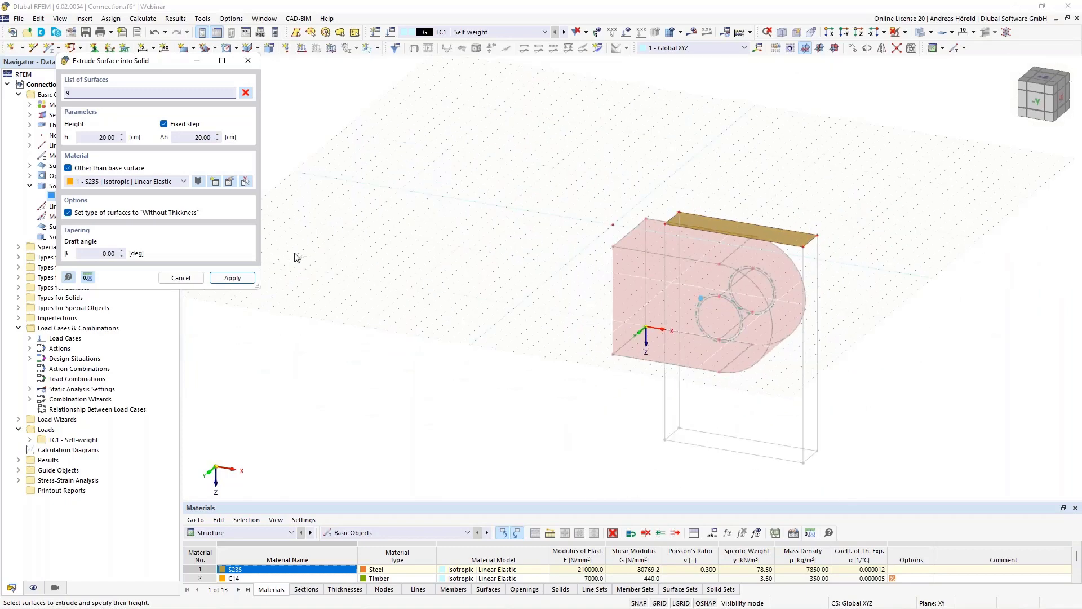
{"action": "left_click", "coordinate": [91, 137]}
{"action": "type", "text": "-"}
{"action": "left_click", "coordinate": [94, 137]}
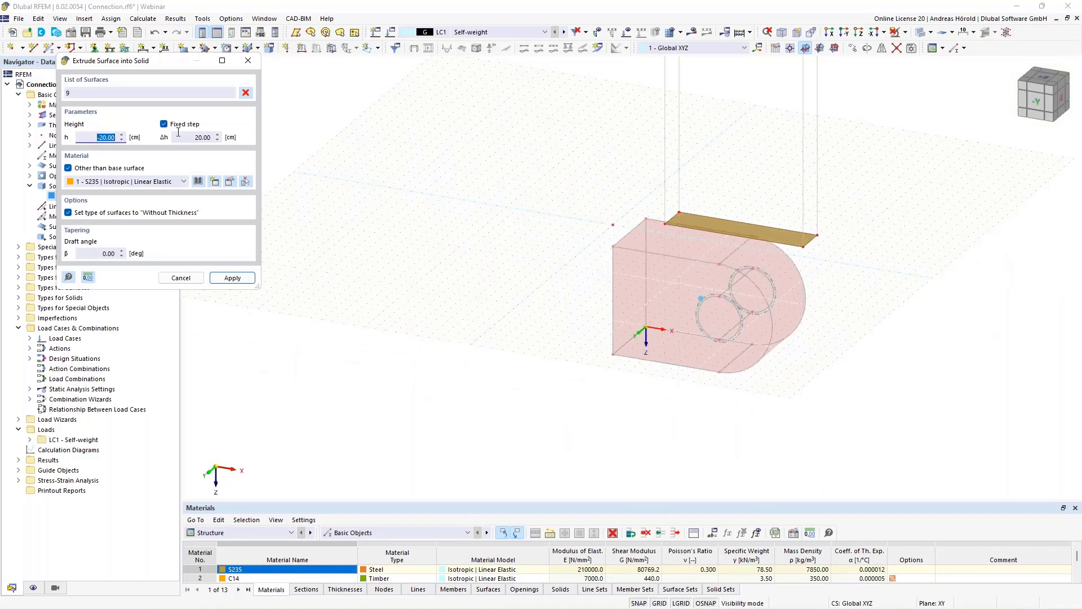
{"action": "type", "text": "20"}
{"action": "left_click", "coordinate": [103, 182]}
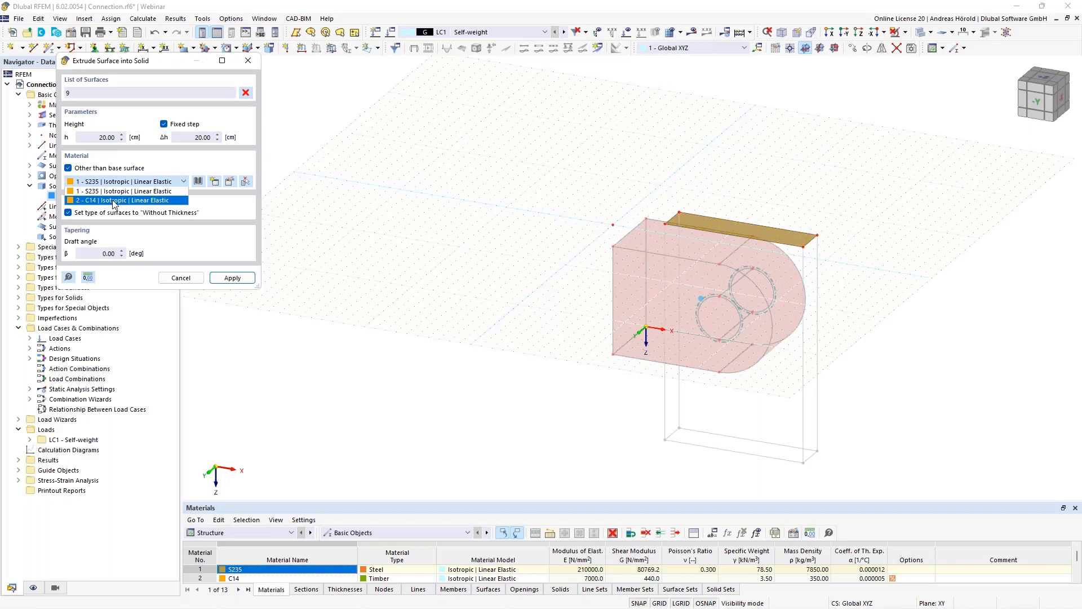
{"action": "left_click", "coordinate": [115, 201]}
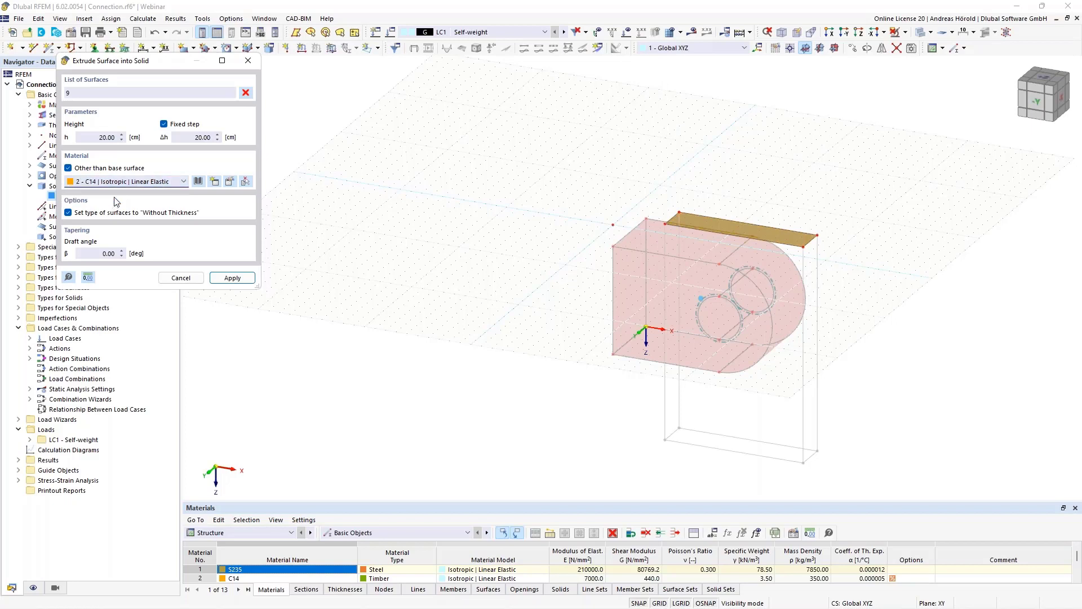
{"action": "left_click", "coordinate": [233, 277]}
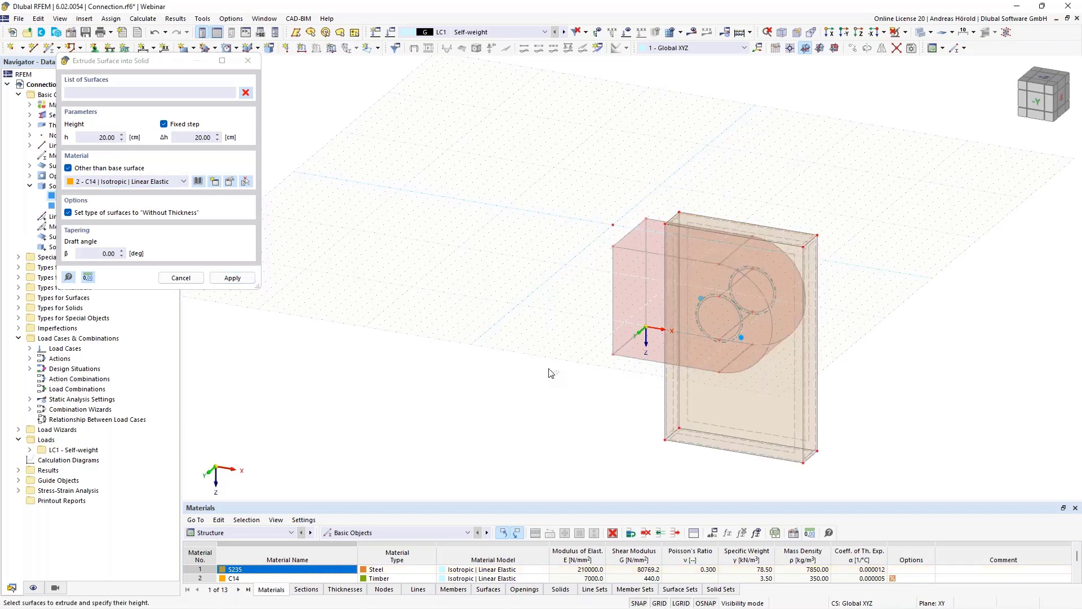
{"action": "key", "text": "Escape"}
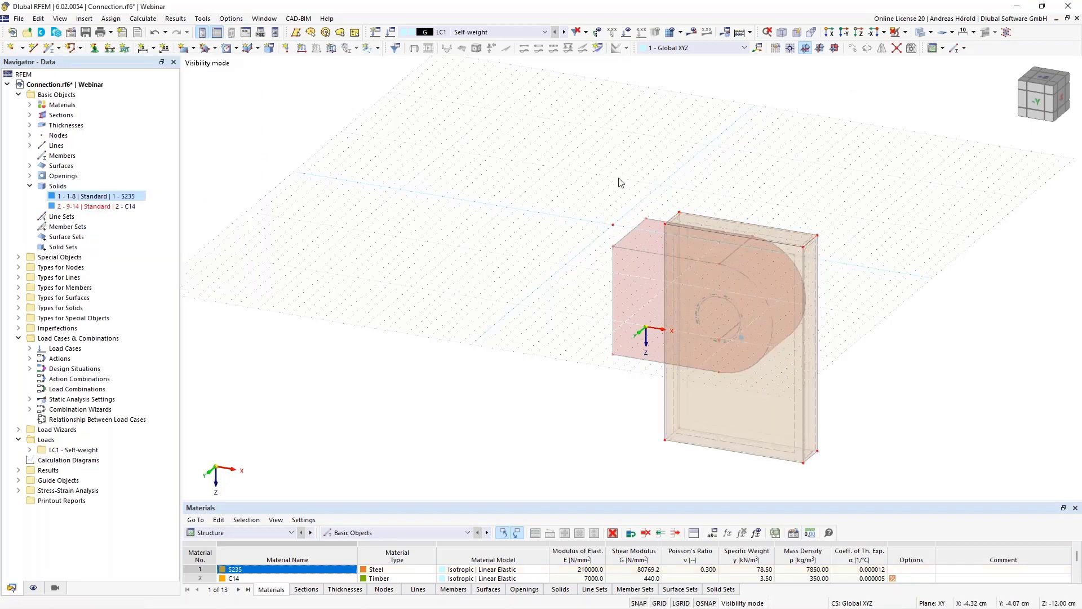
- Cancel visibility mode to restore all objects and display the structure as a solid model
{"action": "scroll", "coordinate": [633, 218], "scroll_direction": "up", "scroll_amount": 2}
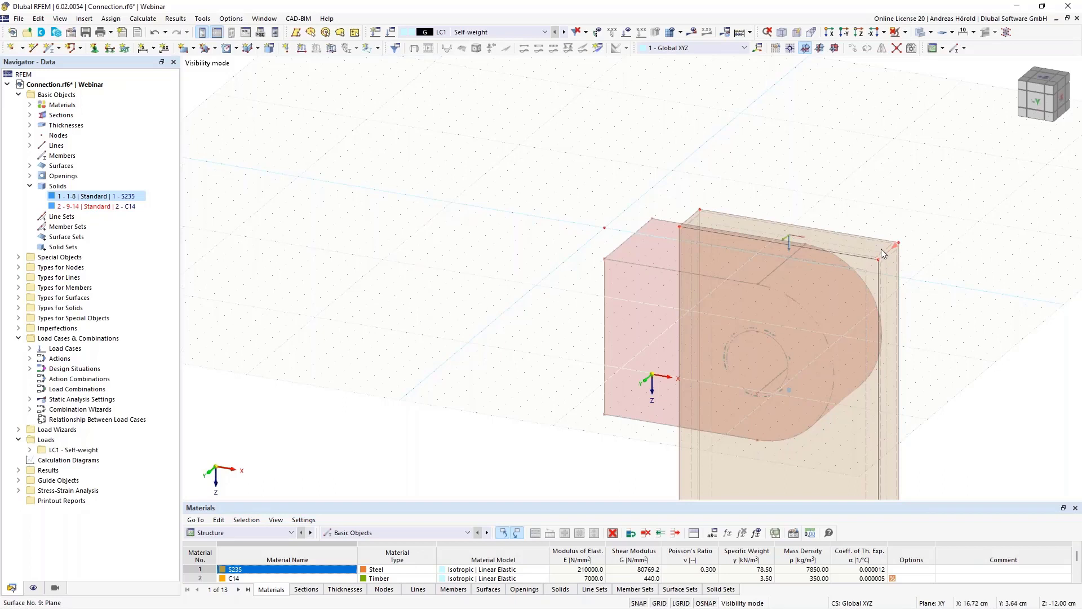
{"action": "left_click", "coordinate": [906, 32]}
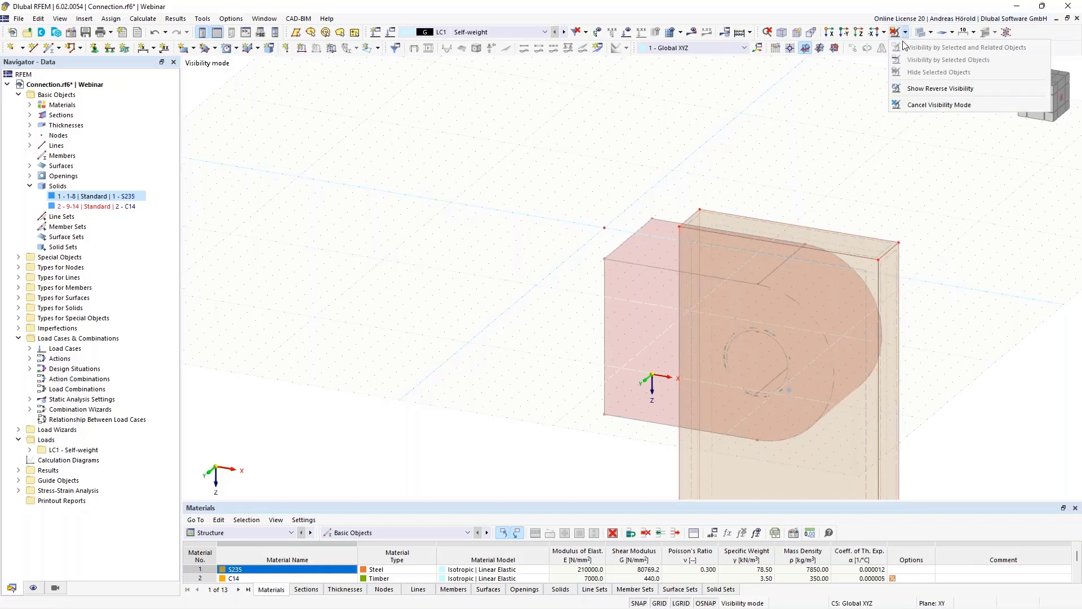
{"action": "left_click", "coordinate": [920, 106]}
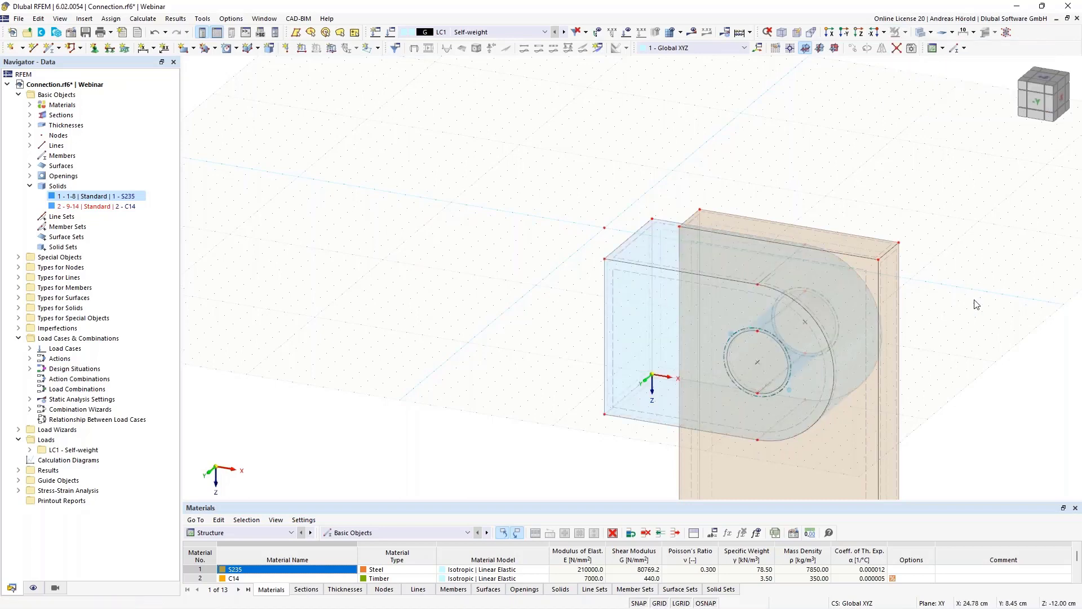
{"action": "left_click", "coordinate": [931, 32]}
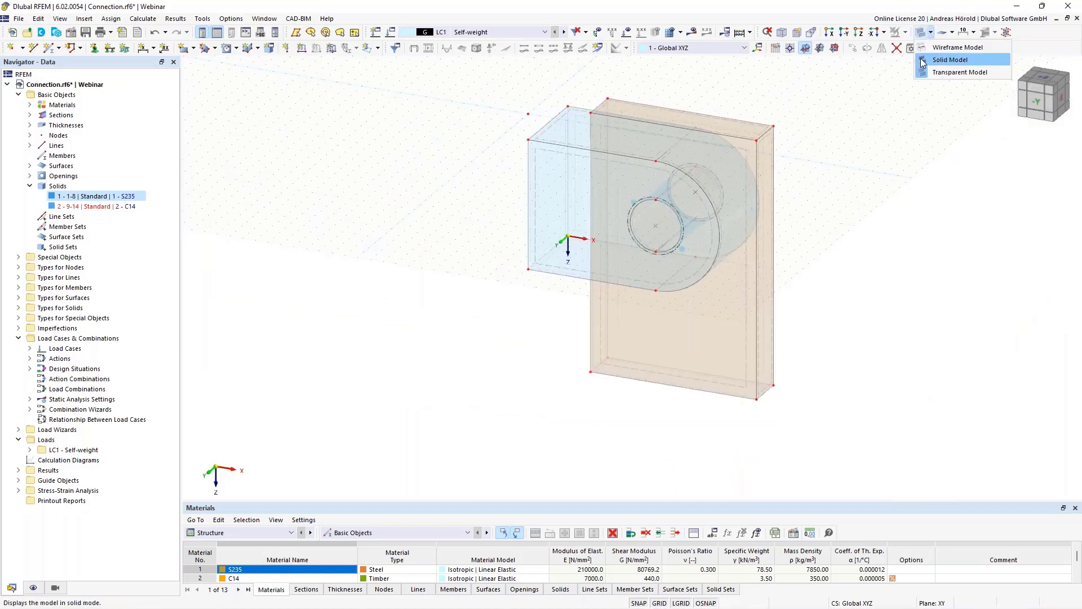
{"action": "left_click", "coordinate": [950, 59]}
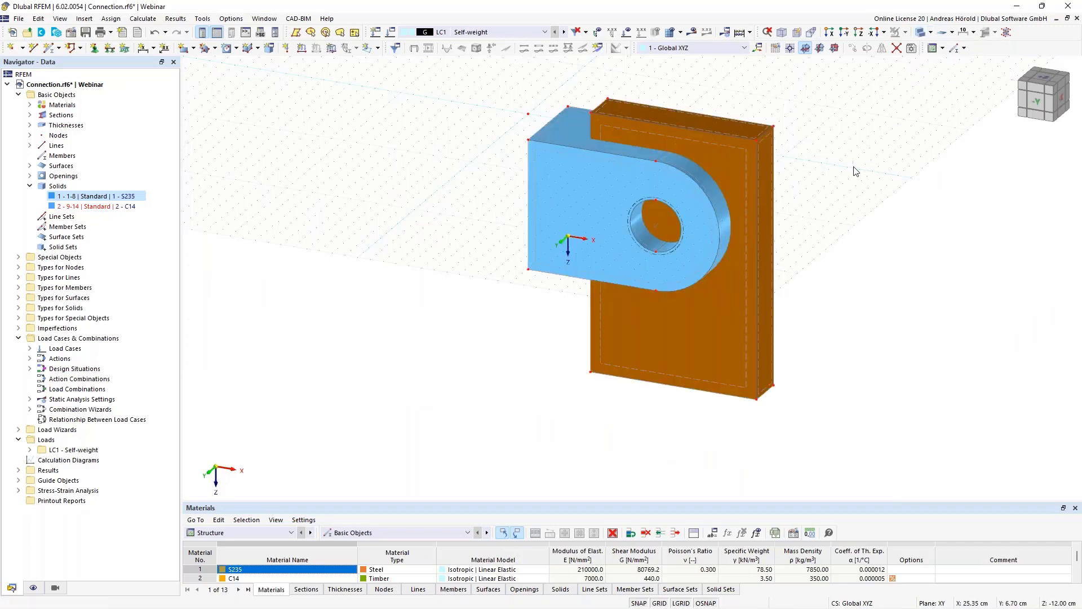
- Change the solid type of the C14 block from Standard to Hole and accept regenerating the affected solids
{"action": "middle_click_drag", "start_coordinate": [854, 168], "coordinate": [846, 313]}
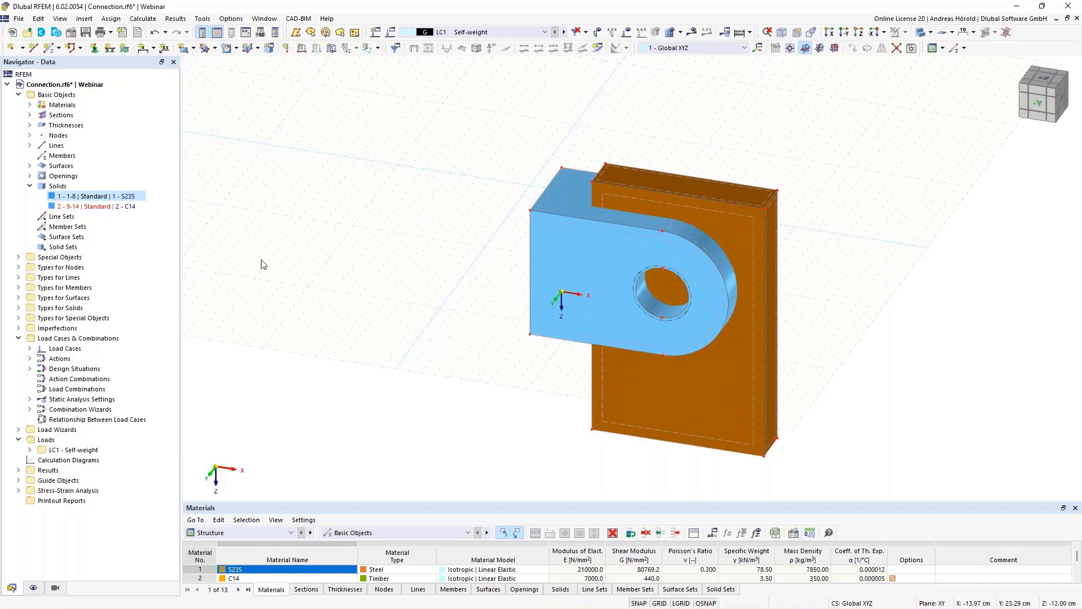
{"action": "left_click", "coordinate": [87, 207]}
{"action": "right_click", "coordinate": [88, 209]}
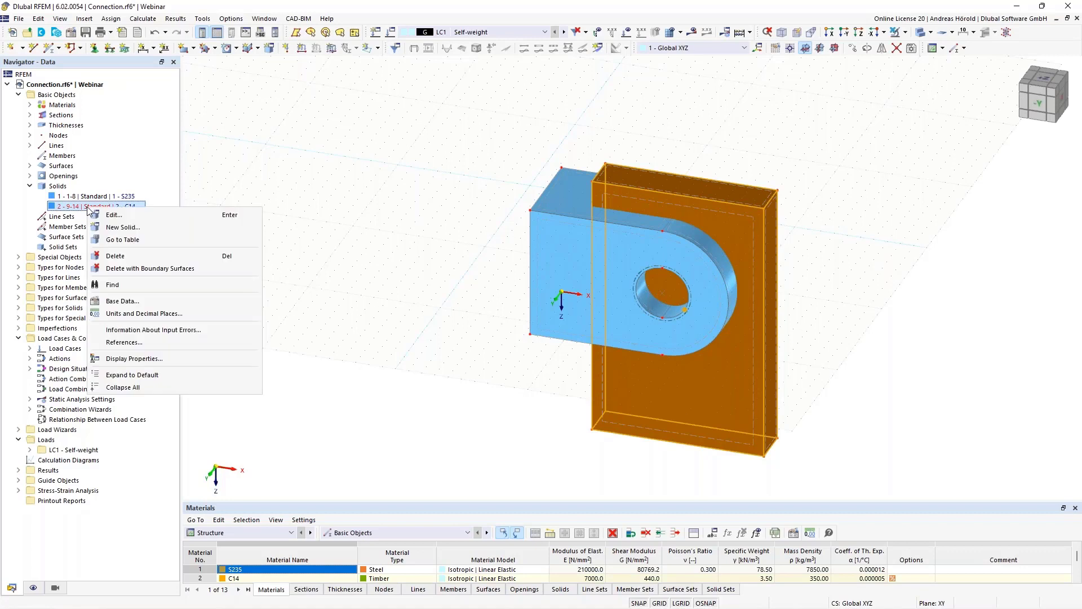
{"action": "left_click", "coordinate": [132, 214]}
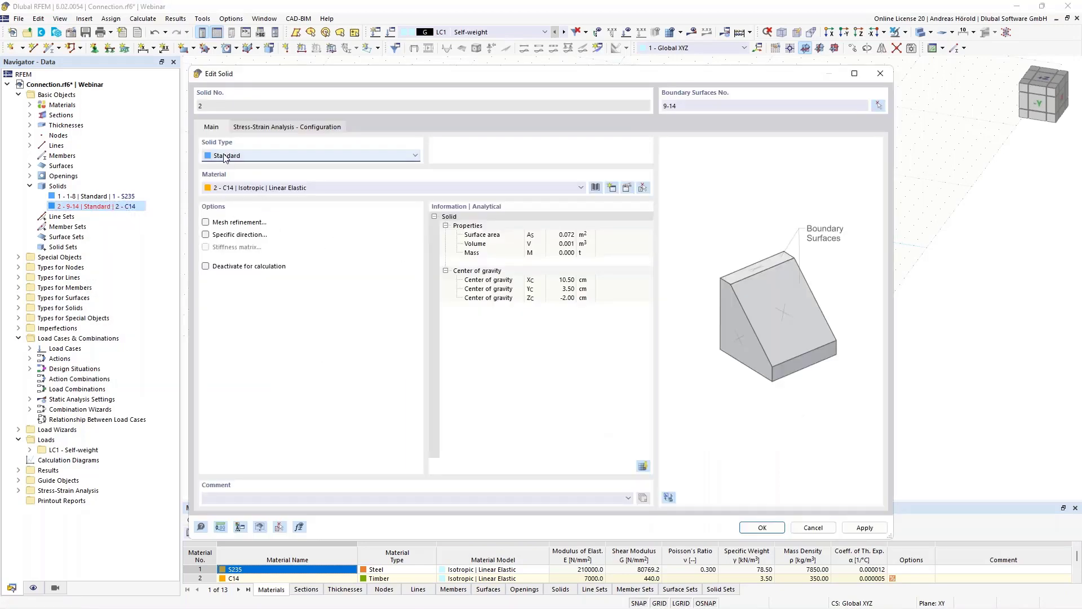
{"action": "left_click", "coordinate": [270, 156]}
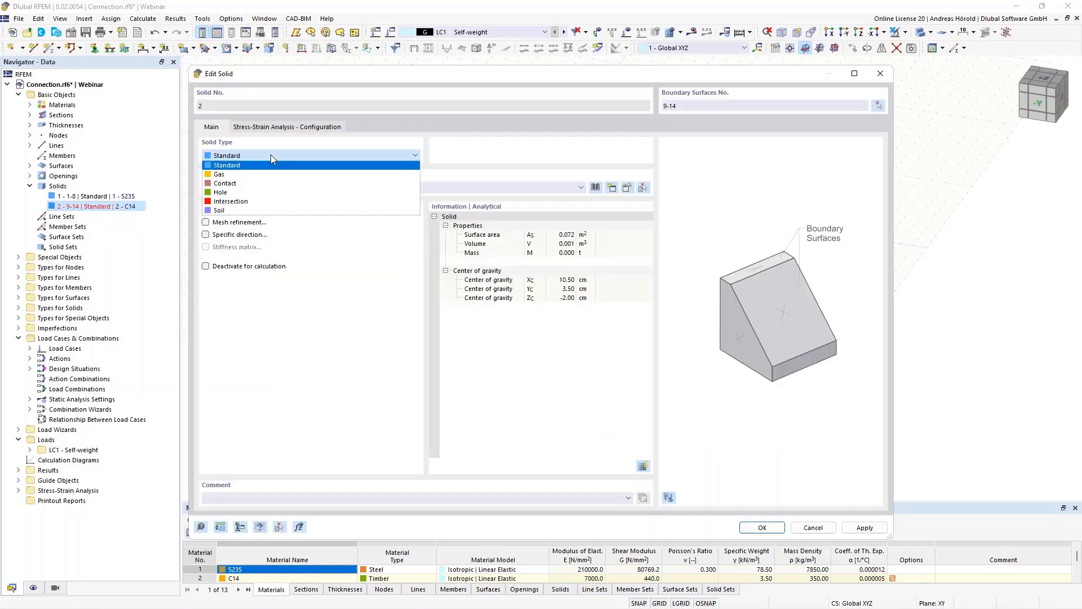
{"action": "left_click", "coordinate": [282, 195]}
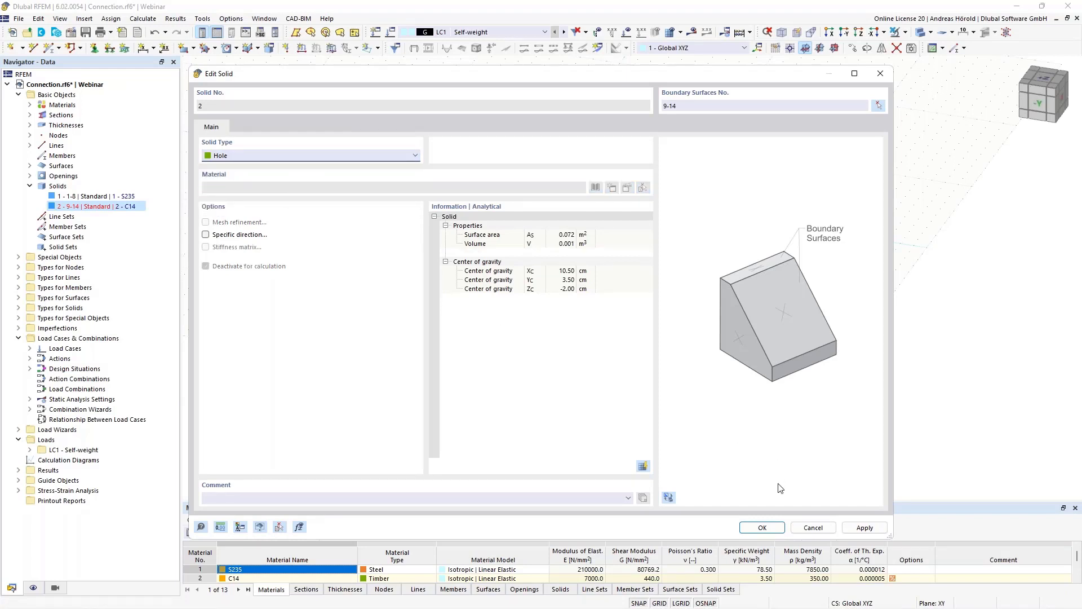
{"action": "left_click", "coordinate": [770, 528]}
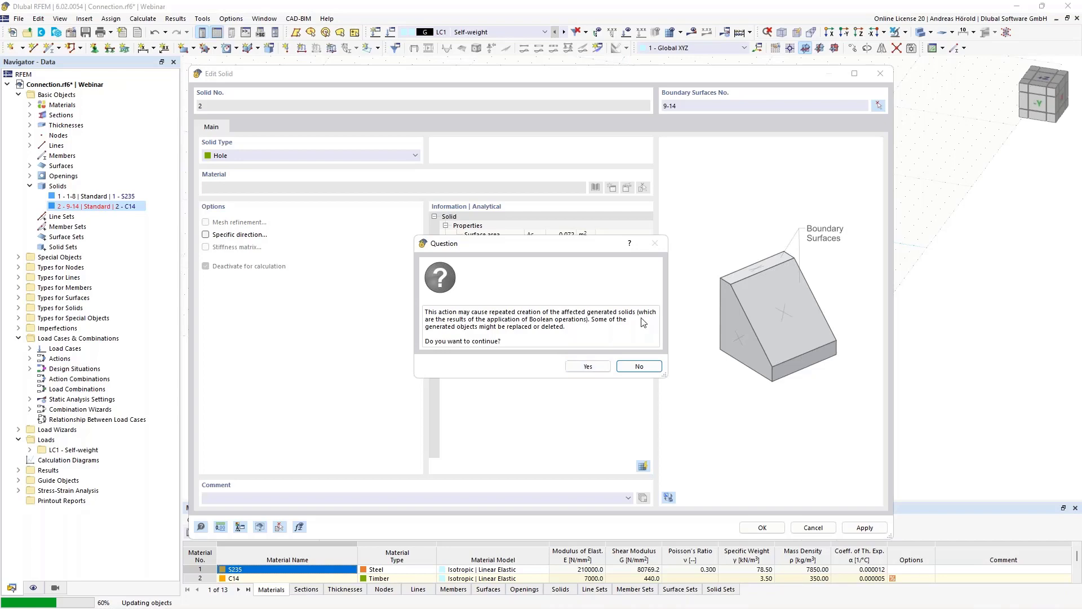
{"action": "left_click", "coordinate": [585, 367]}
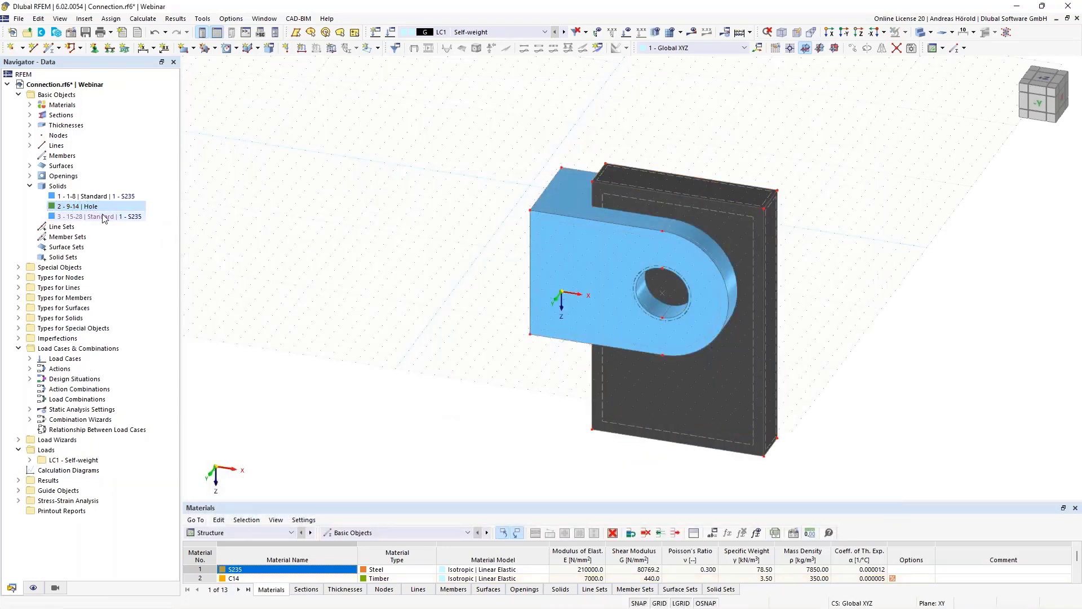
- Highlight the original S235 solid, the hole solid and the generated Boolean result in turn to compare their outlines
{"action": "left_click", "coordinate": [101, 217]}
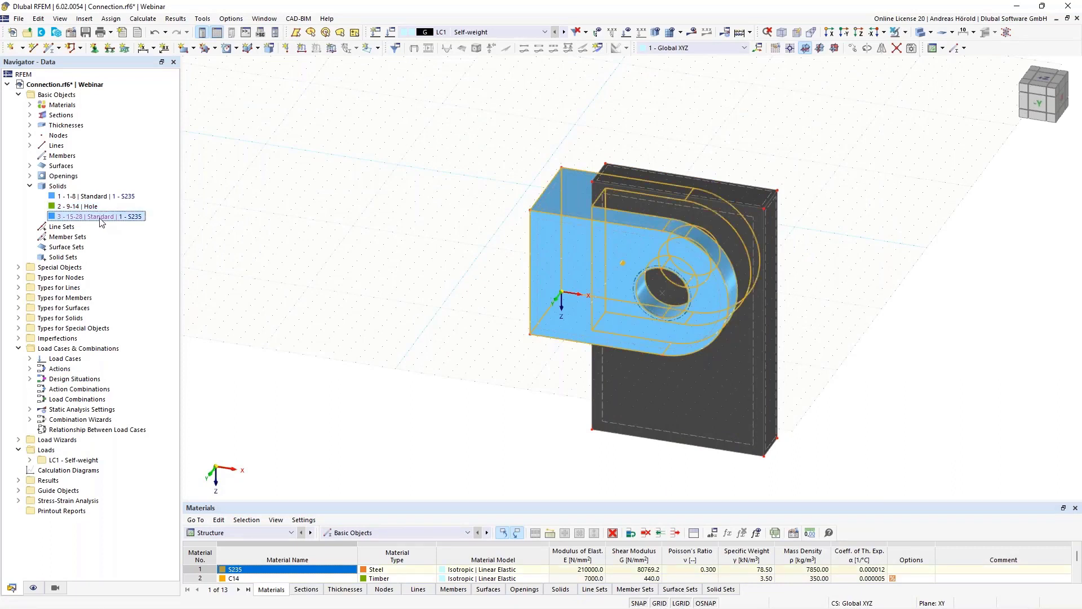
{"action": "left_click", "coordinate": [91, 197]}
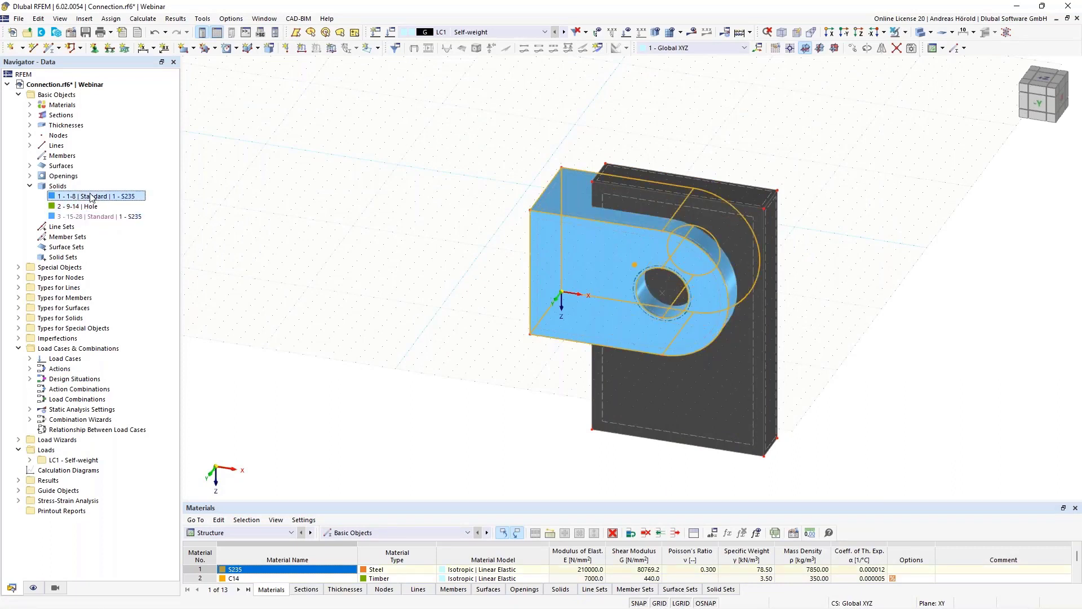
{"action": "left_click", "coordinate": [91, 208]}
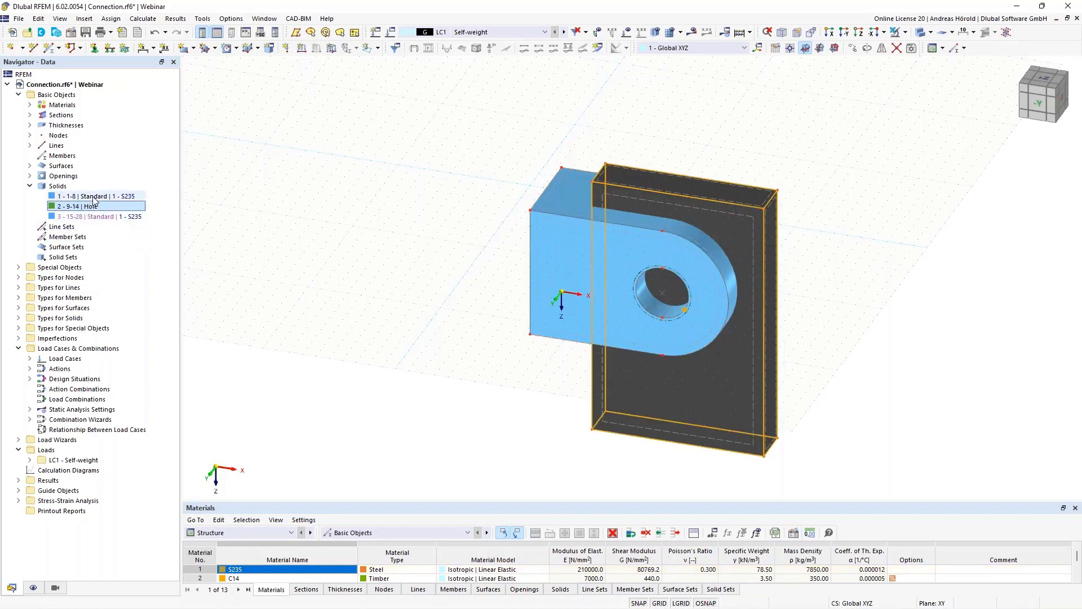
{"action": "left_click", "coordinate": [94, 198]}
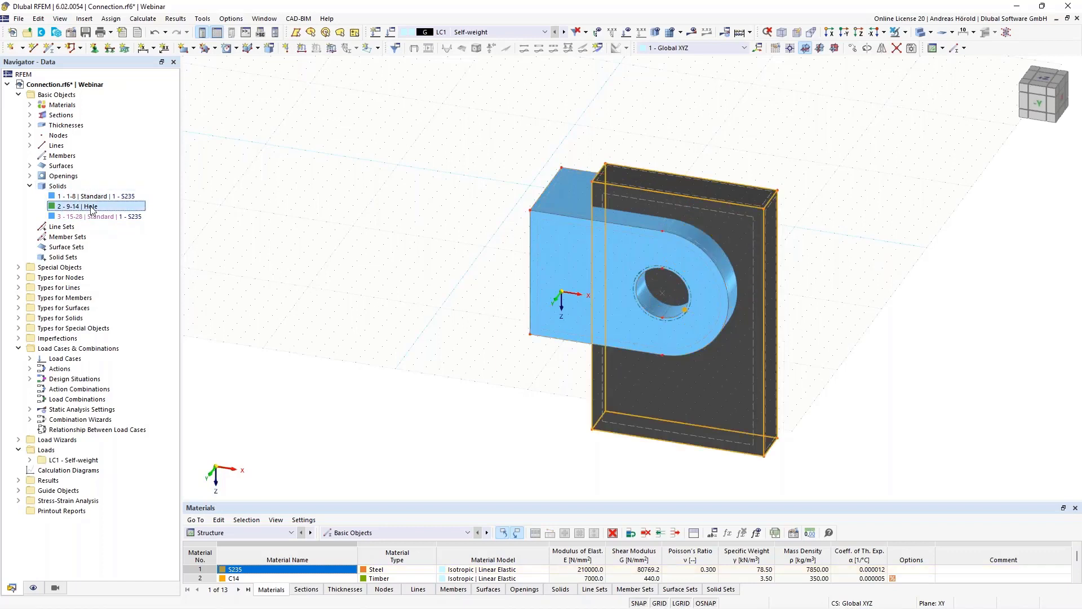
{"action": "left_click", "coordinate": [103, 217]}
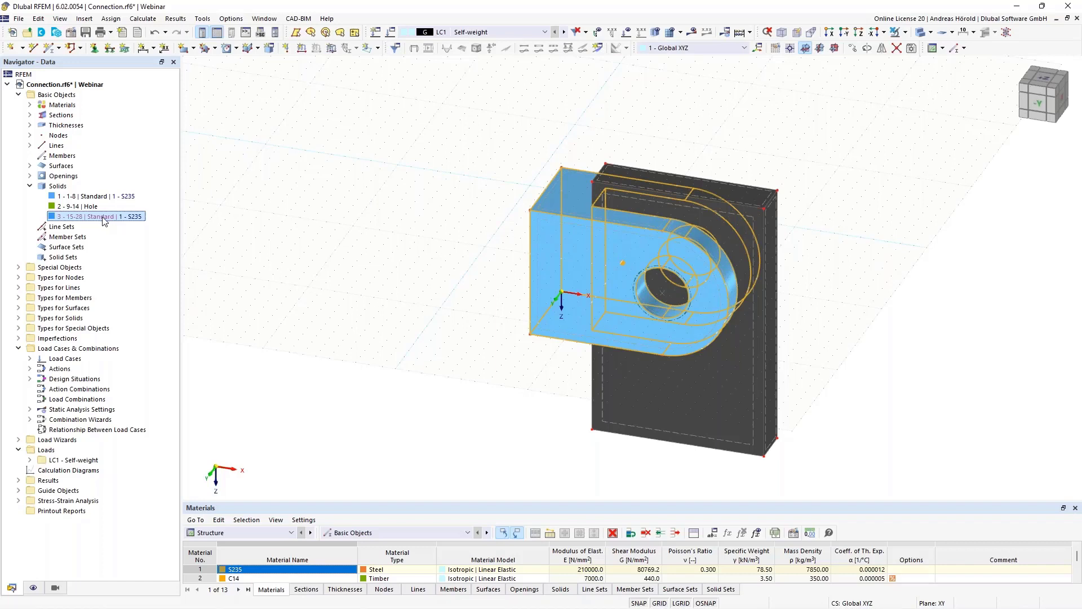
- Cancel the generated state of the Boolean result solid so it becomes an independent, editable Standard S235 solid
{"action": "right_click", "coordinate": [104, 219]}
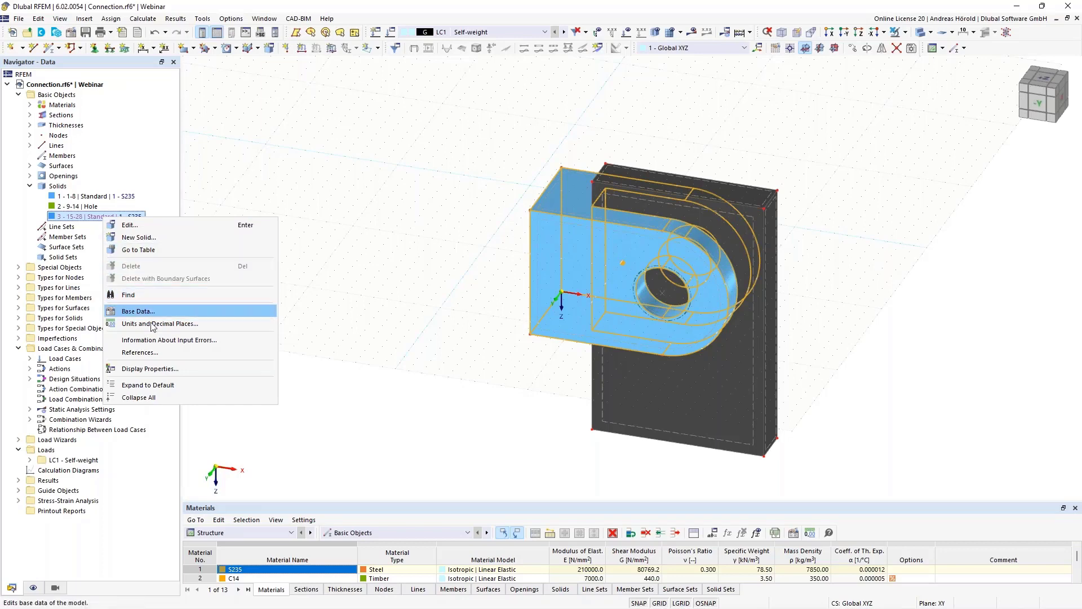
{"action": "left_click", "coordinate": [154, 224]}
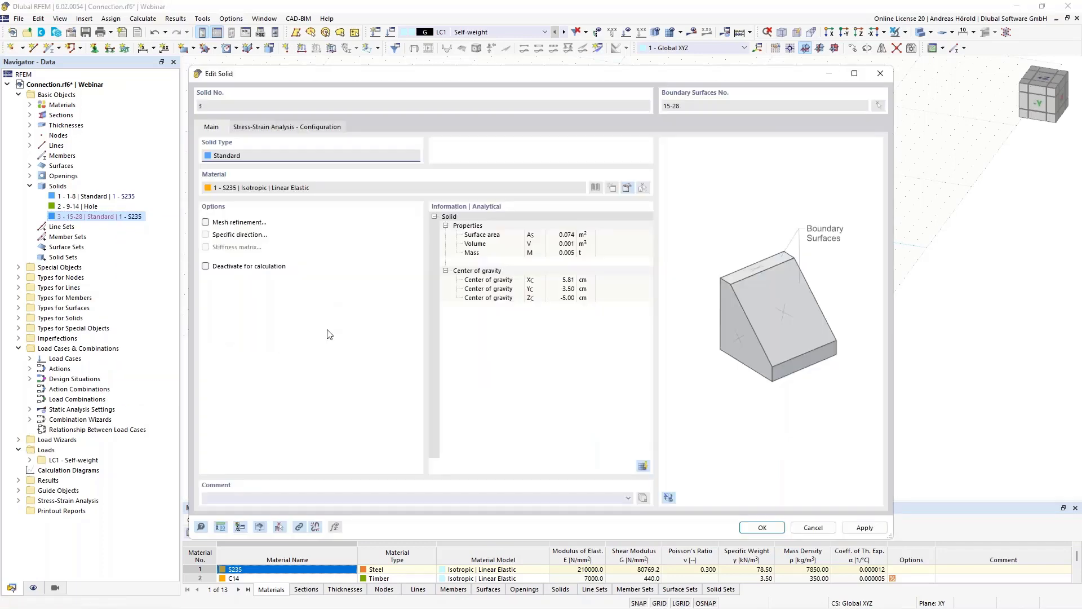
{"action": "left_click", "coordinate": [316, 529]}
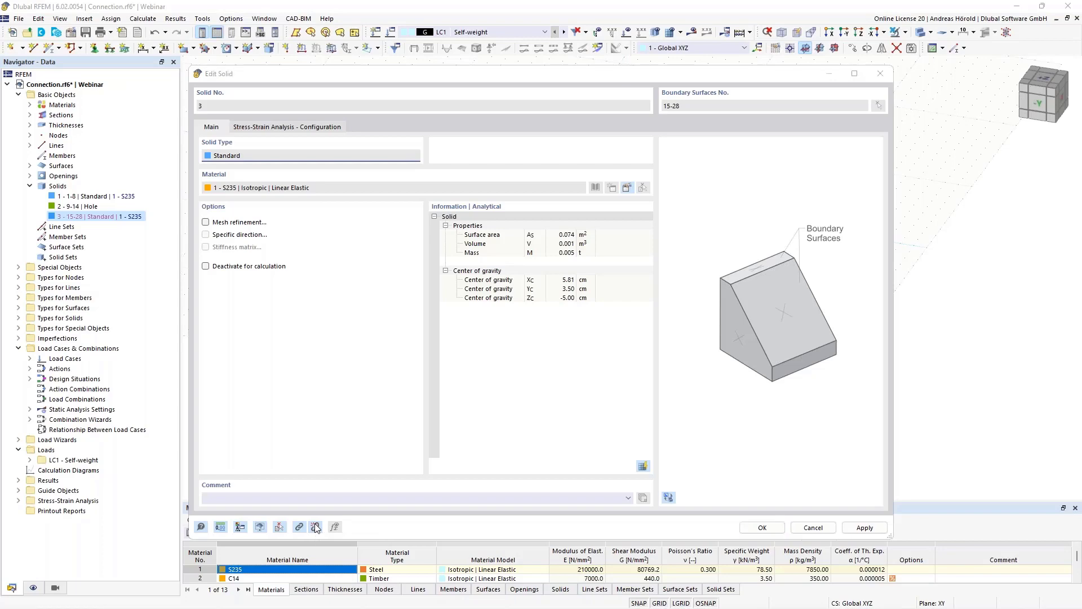
{"action": "left_click", "coordinate": [585, 357]}
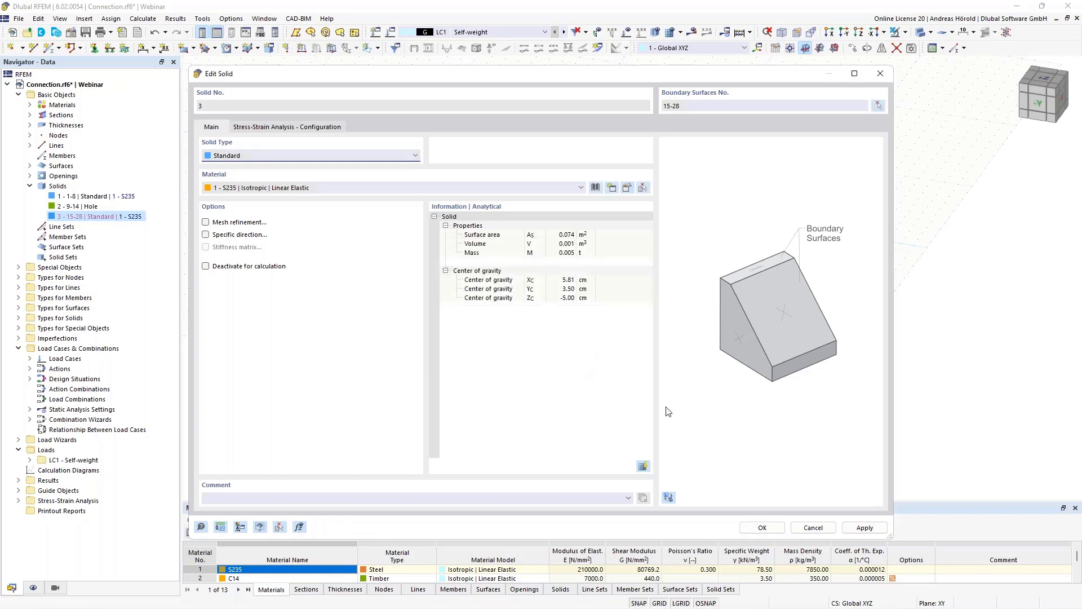
{"action": "left_click", "coordinate": [760, 527]}
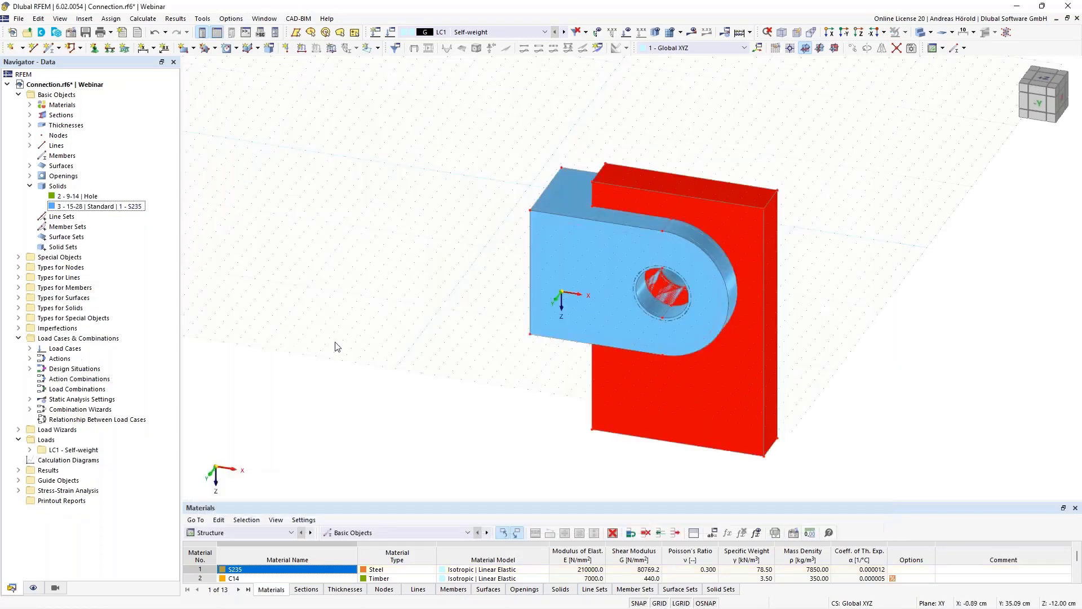
- Delete the Hole solid together with its boundary surfaces
{"action": "left_click", "coordinate": [91, 197]}
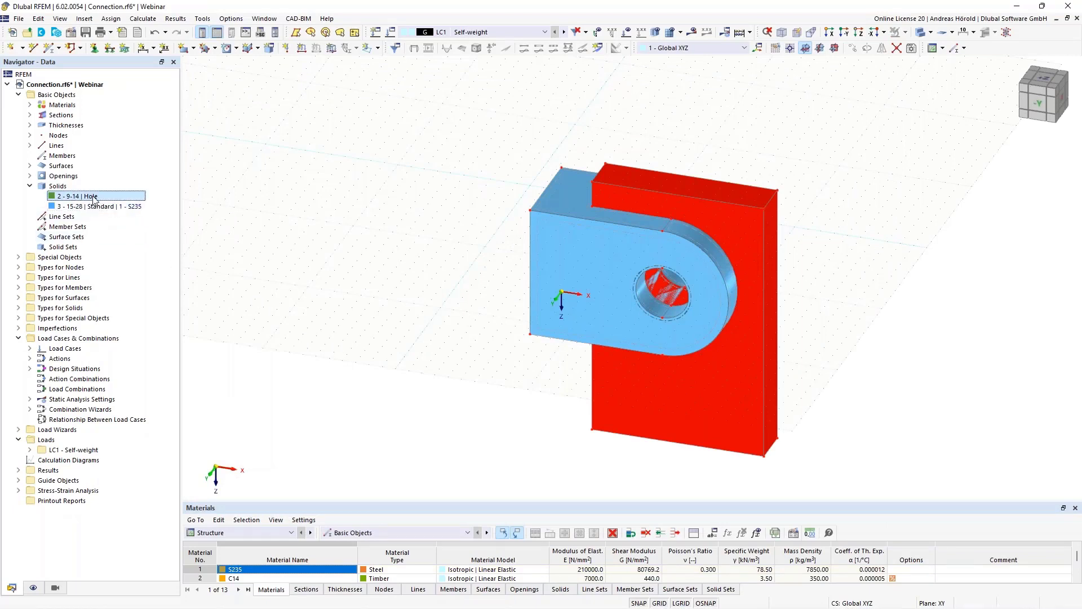
{"action": "right_click", "coordinate": [94, 198]}
{"action": "left_click", "coordinate": [127, 204]}
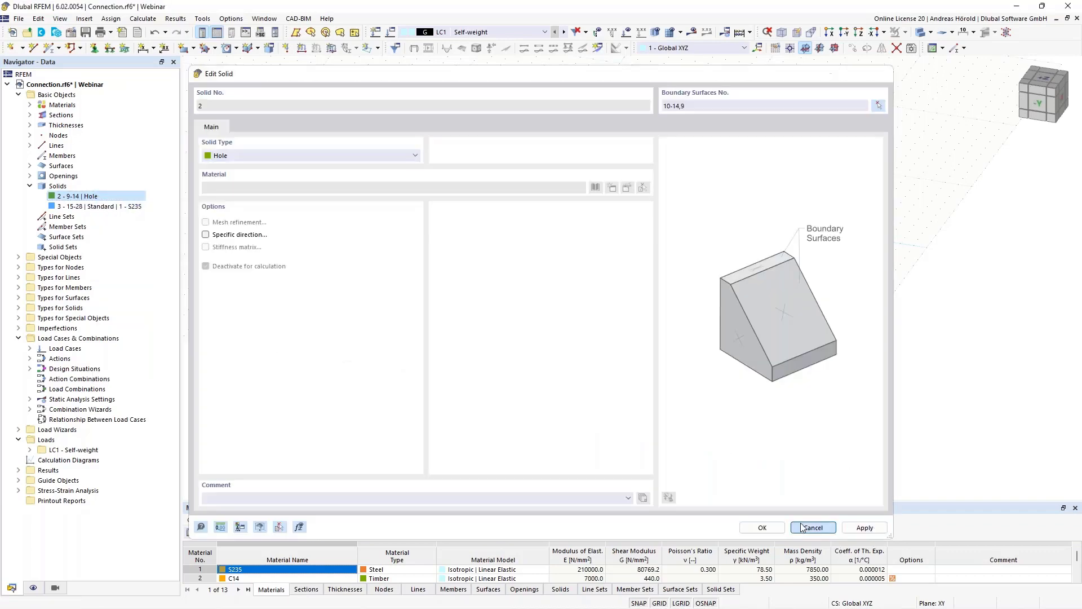
{"action": "left_click", "coordinate": [813, 528]}
{"action": "right_click", "coordinate": [121, 197]}
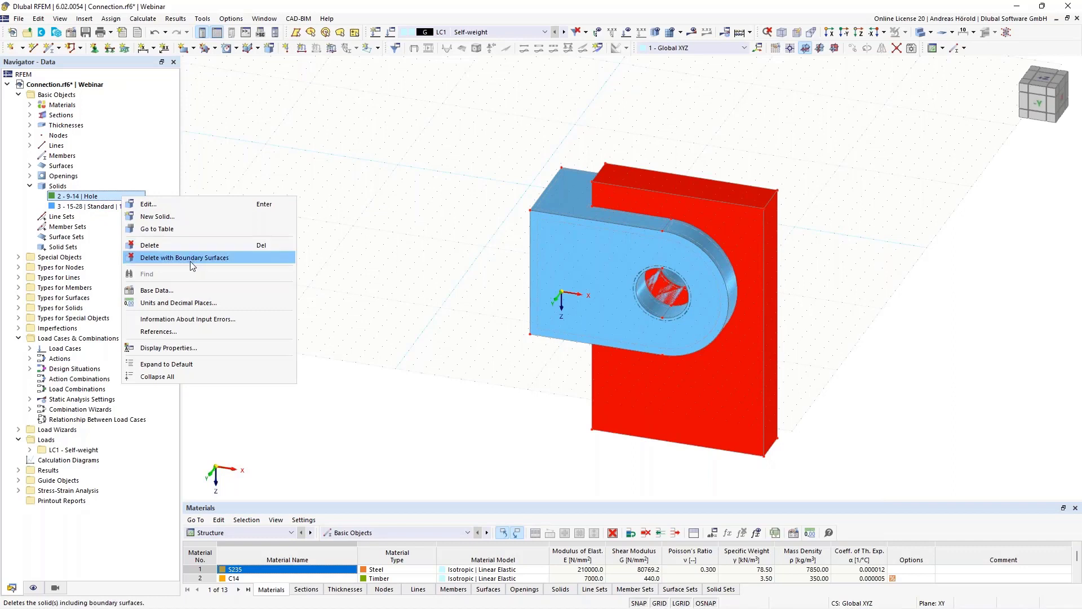
{"action": "left_click", "coordinate": [220, 258]}
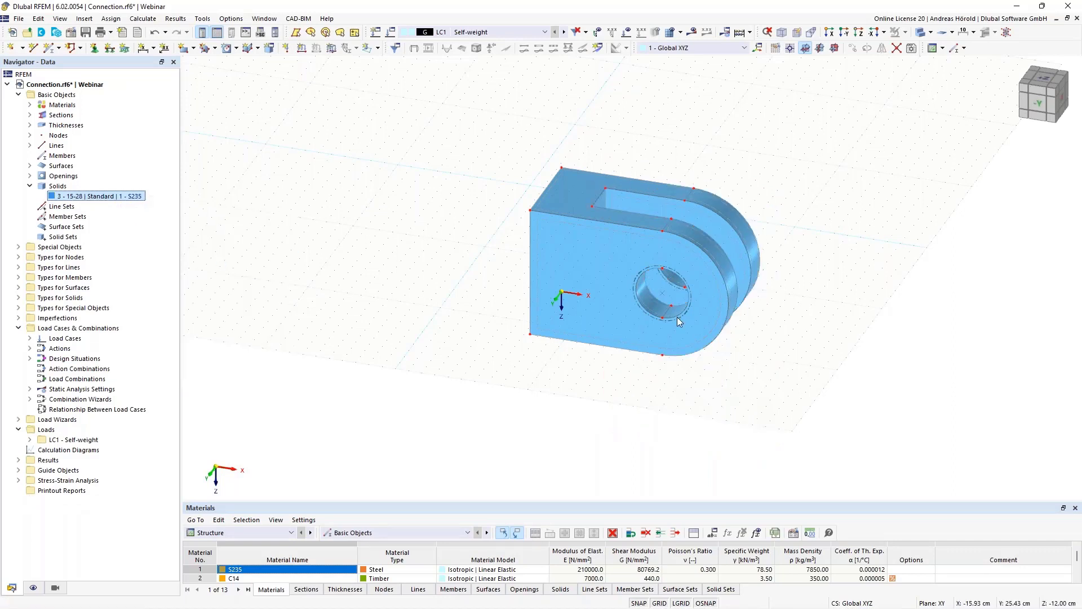
{"action": "mouse_move", "coordinate": [925, 283]}
{"action": "middle_mouse_down", "text": "ctrl"}
{"action": "mouse_move", "coordinate": [732, 375]}
{"action": "mouse_move", "coordinate": [913, 278]}
{"action": "middle_mouse_up", "text": "ctrl"}
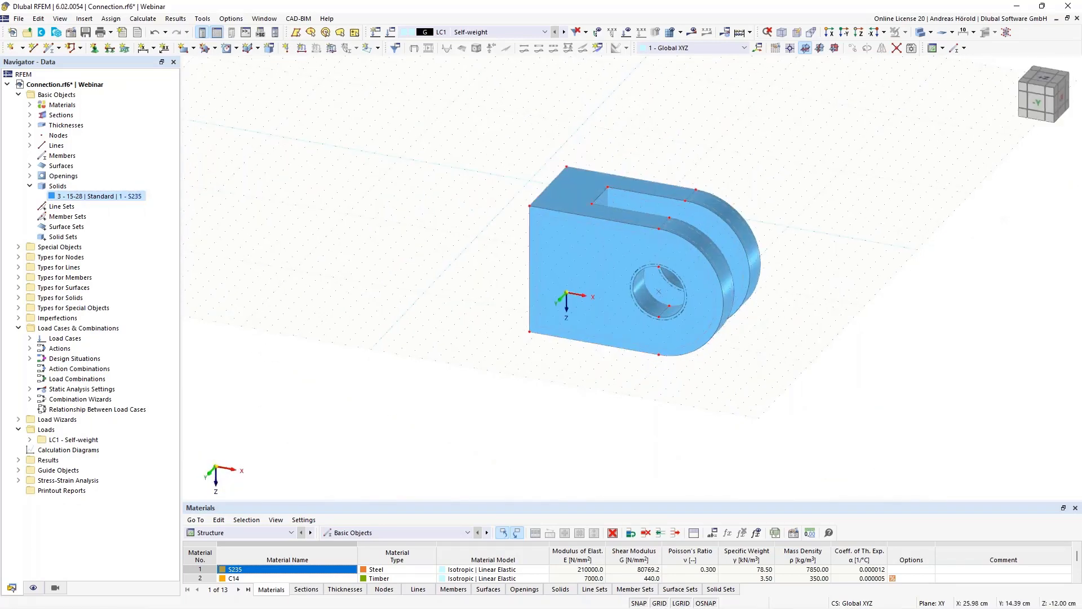
{"action": "scroll", "coordinate": [828, 278], "scroll_direction": "up", "scroll_amount": 5}
{"action": "scroll", "coordinate": [832, 288], "scroll_direction": "up", "scroll_amount": 1}
{"action": "middle_click_drag", "start_coordinate": [831, 289], "coordinate": [946, 337]}
{"action": "scroll", "coordinate": [945, 337], "scroll_direction": "down", "scroll_amount": 1}
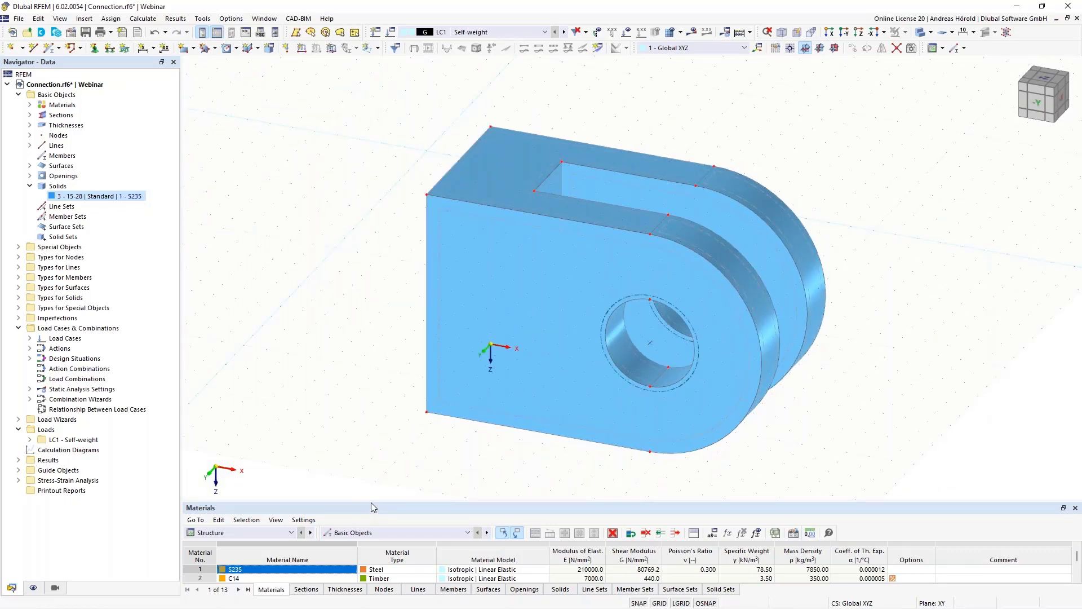
- Delete the two empty rows above the remaining S235 solid in the solids table so it is numbered 1
{"action": "left_click_drag", "start_coordinate": [371, 501], "coordinate": [374, 437]}
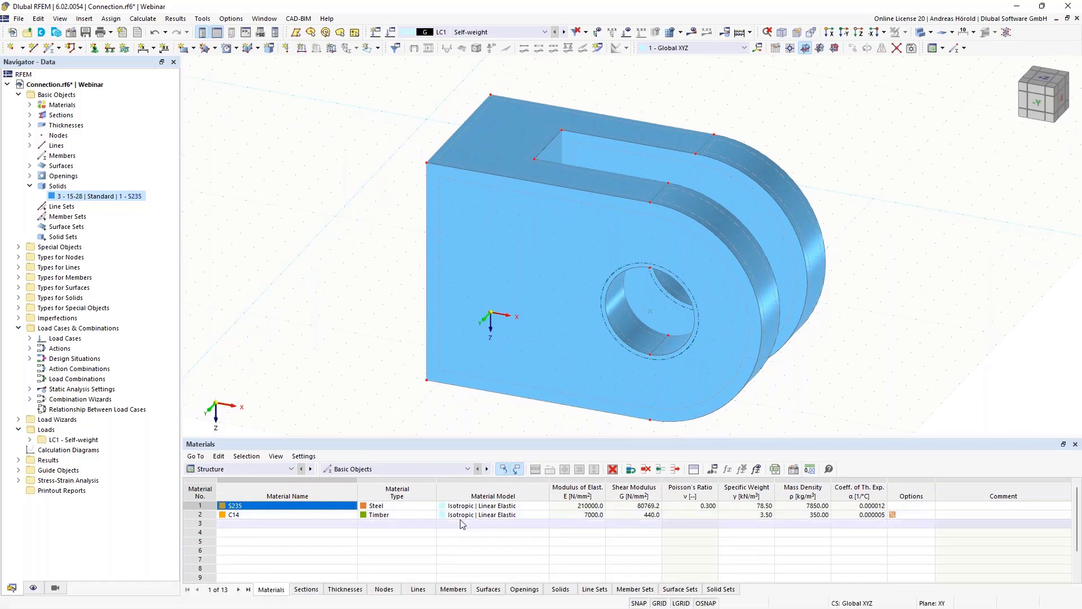
{"action": "left_click", "coordinate": [561, 589]}
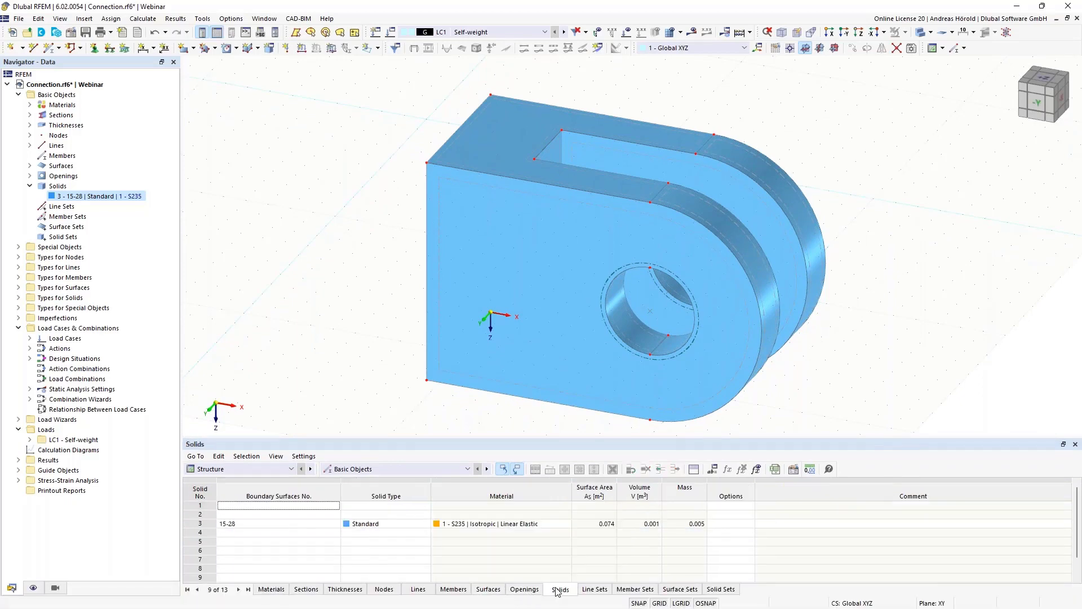
{"action": "left_click", "coordinate": [293, 507]}
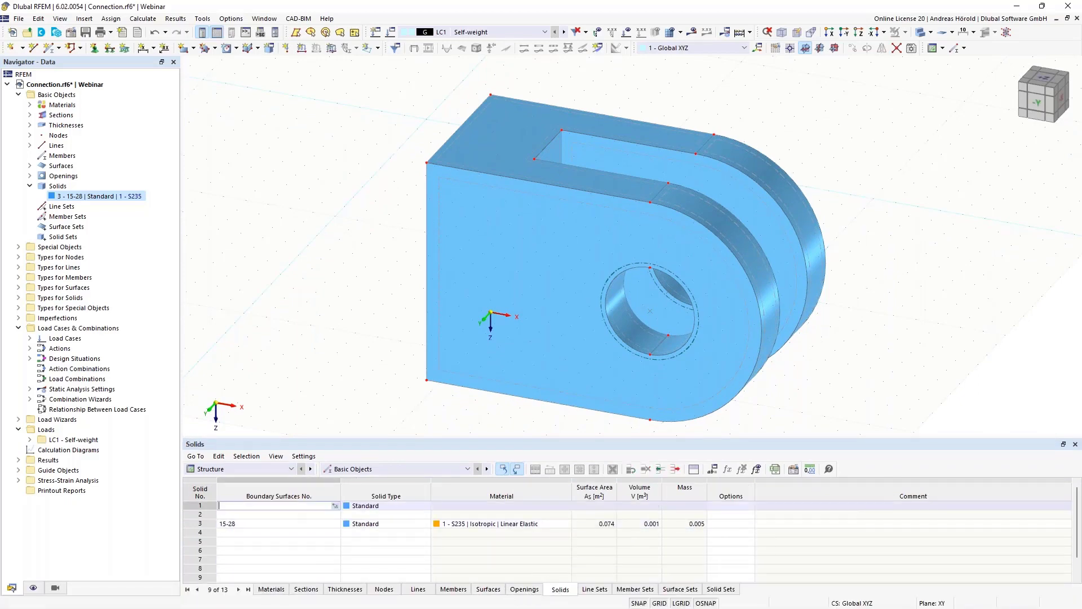
{"action": "right_click", "coordinate": [292, 505]}
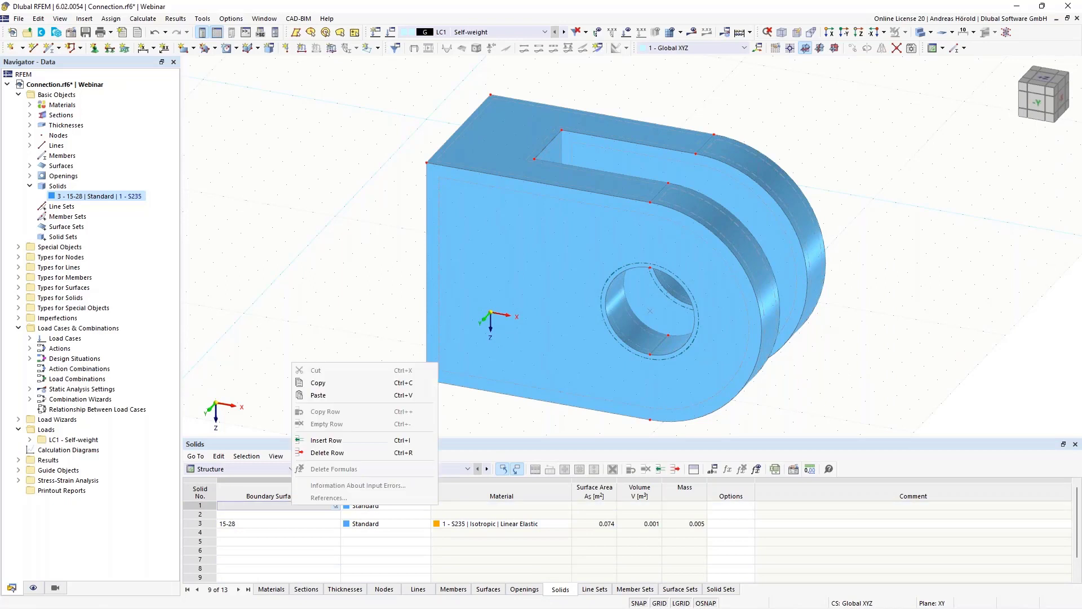
{"action": "left_click", "coordinate": [328, 453]}
{"action": "right_click", "coordinate": [290, 506]}
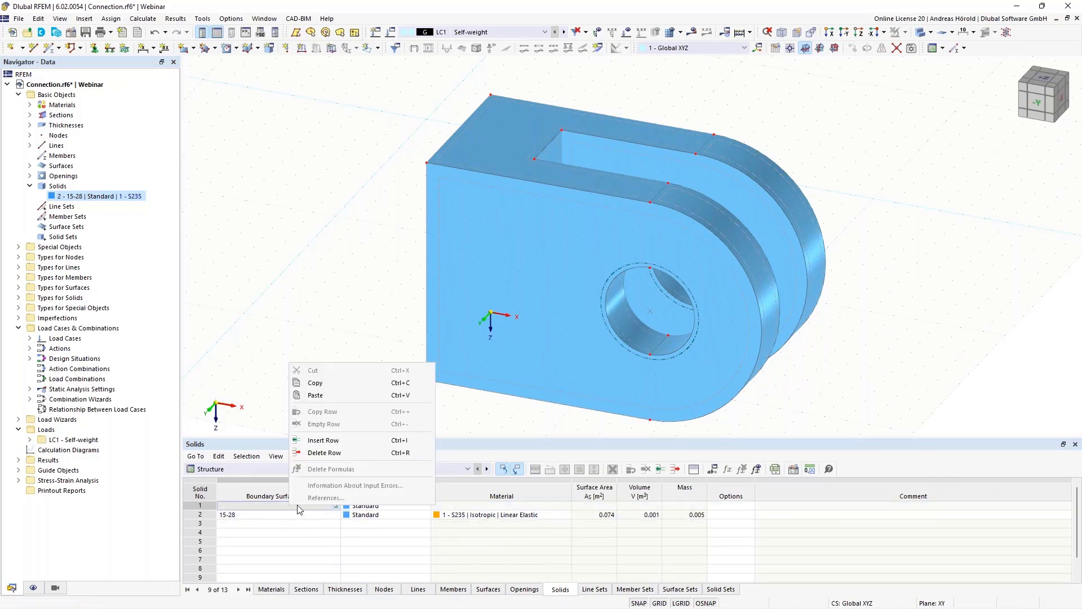
{"action": "left_click", "coordinate": [316, 452]}
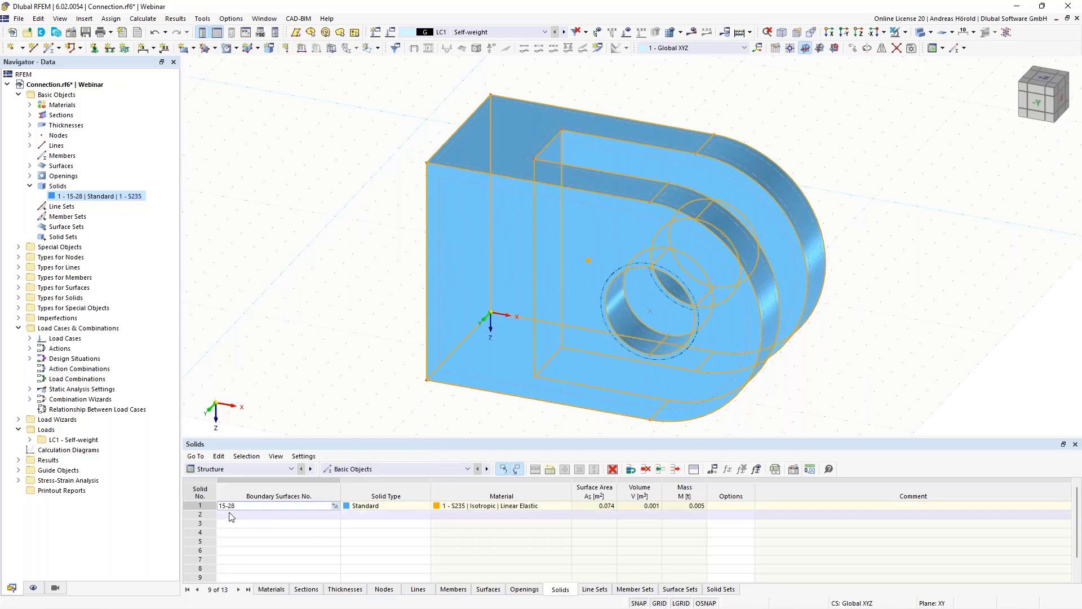
{"action": "left_click", "coordinate": [294, 392]}
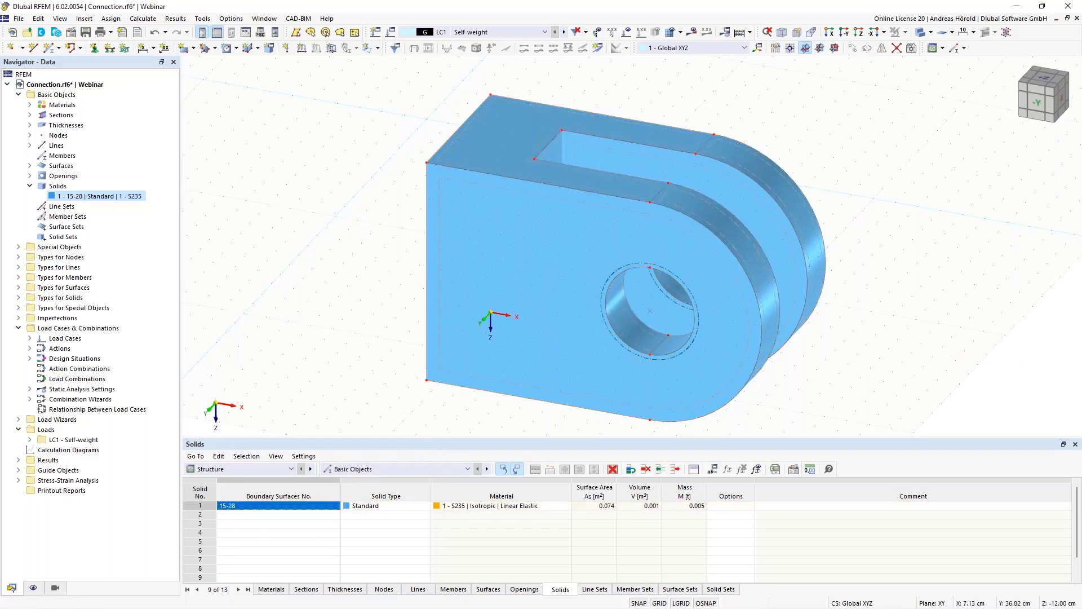
{"action": "left_click_drag", "start_coordinate": [397, 436], "coordinate": [386, 501]}
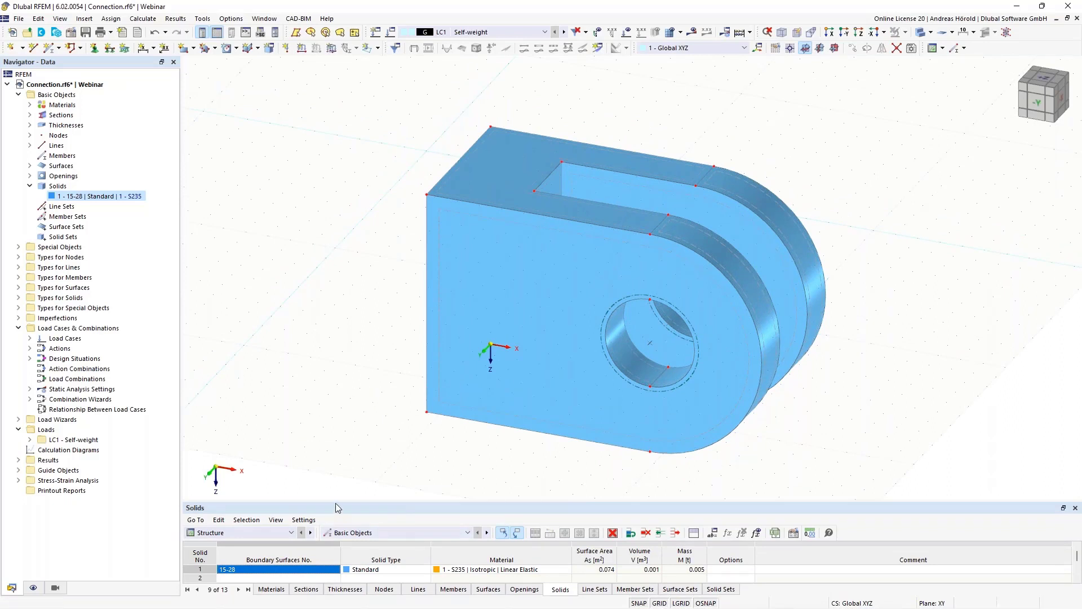
{"action": "left_click_drag", "start_coordinate": [336, 503], "coordinate": [336, 475]}
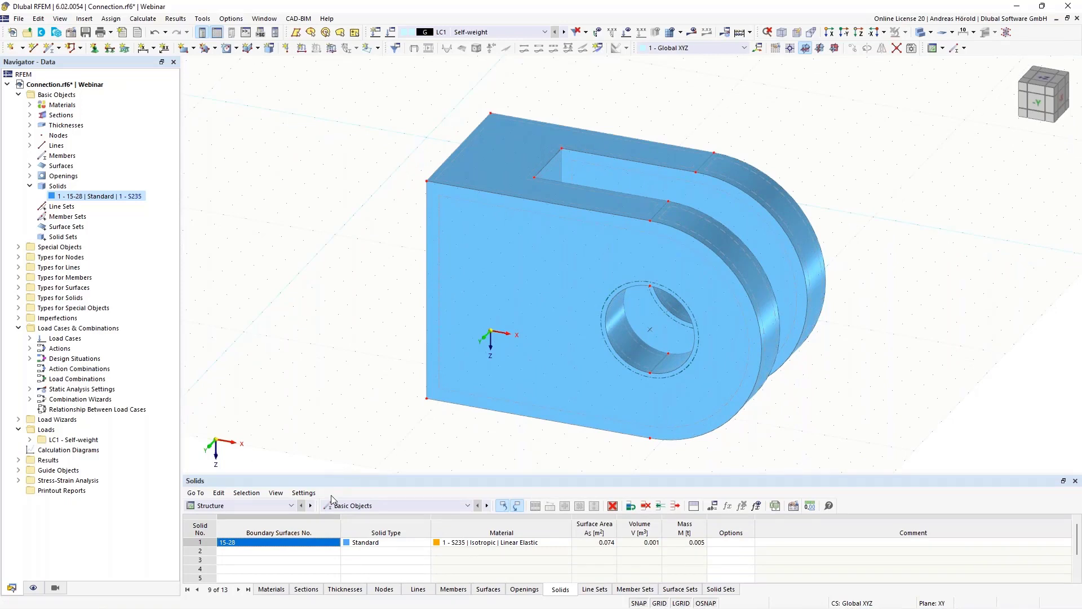
- Set the work plane to XZ and place its origin at the upper corner node of the solid's front face
{"action": "left_click", "coordinate": [835, 49]}
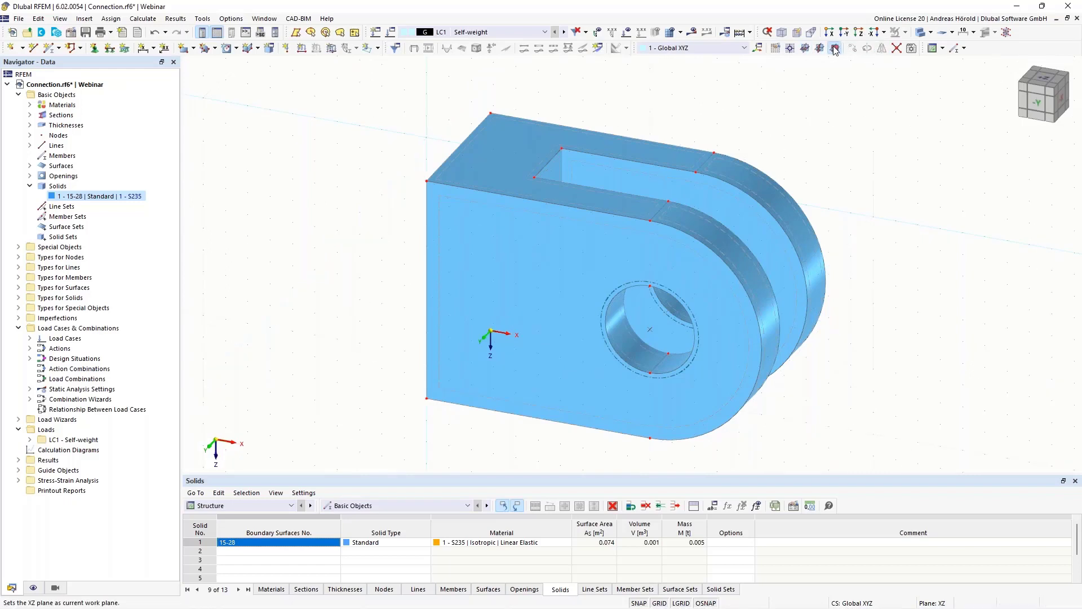
{"action": "left_click", "coordinate": [791, 49]}
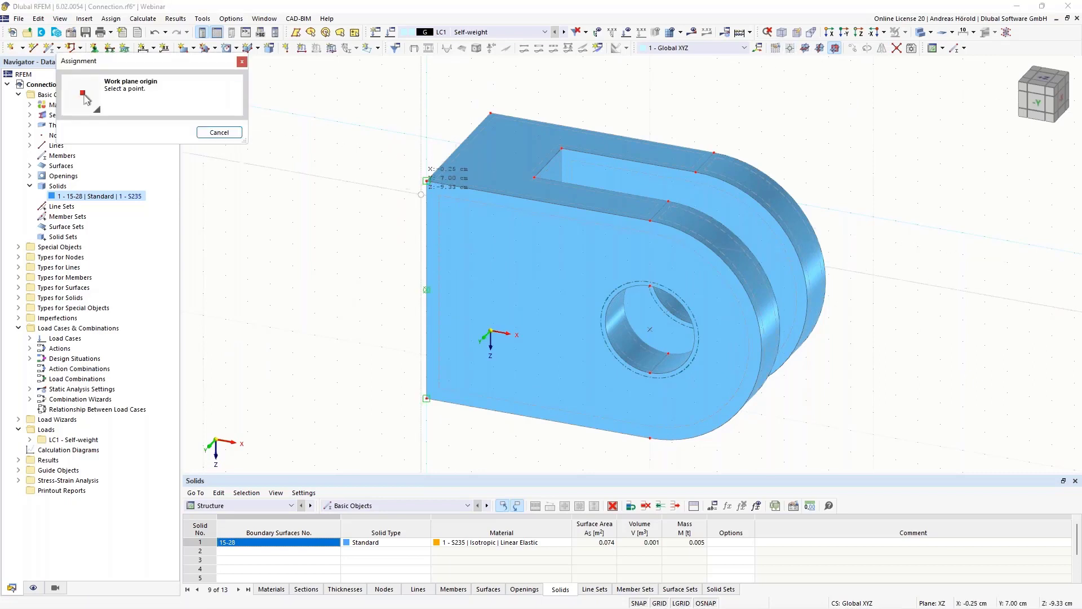
{"action": "left_click", "coordinate": [427, 181]}
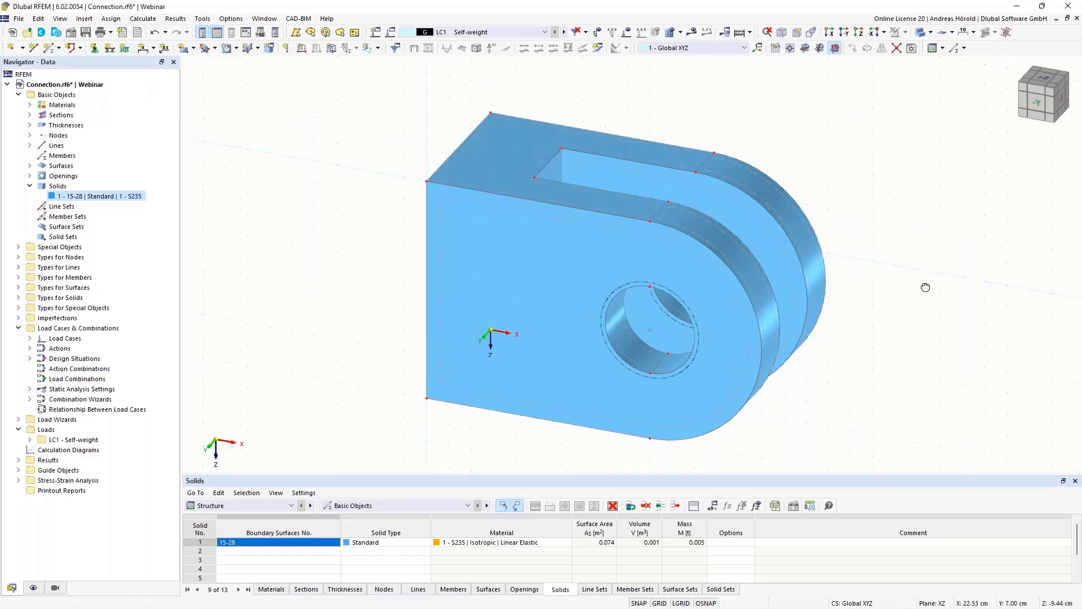
- In the reverse Y view, create a circular S235 surface, 1.0 mm thick, with radius 1.9 cm, centred in the solid's round hole
{"action": "middle_click_drag", "start_coordinate": [929, 288], "coordinate": [843, 257], "text": "ctrl"}
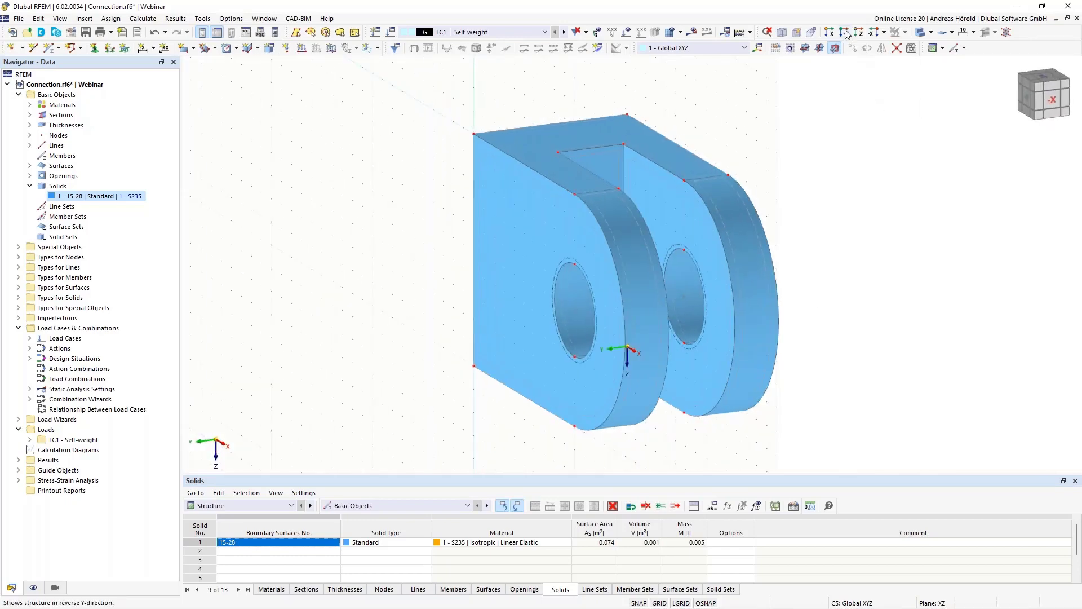
{"action": "left_click", "coordinate": [844, 33]}
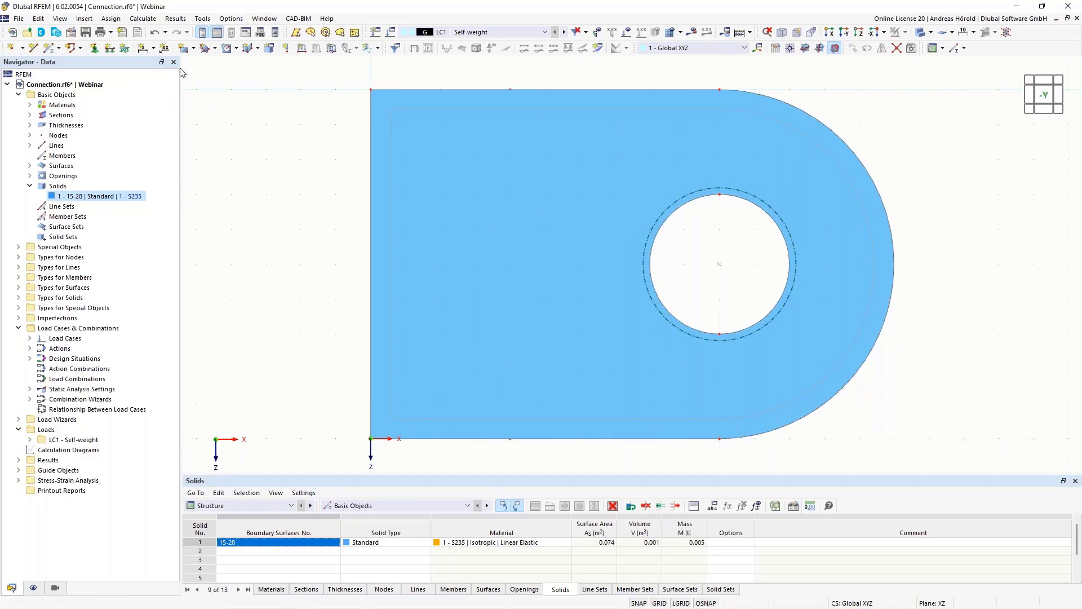
{"action": "left_click", "coordinate": [193, 49]}
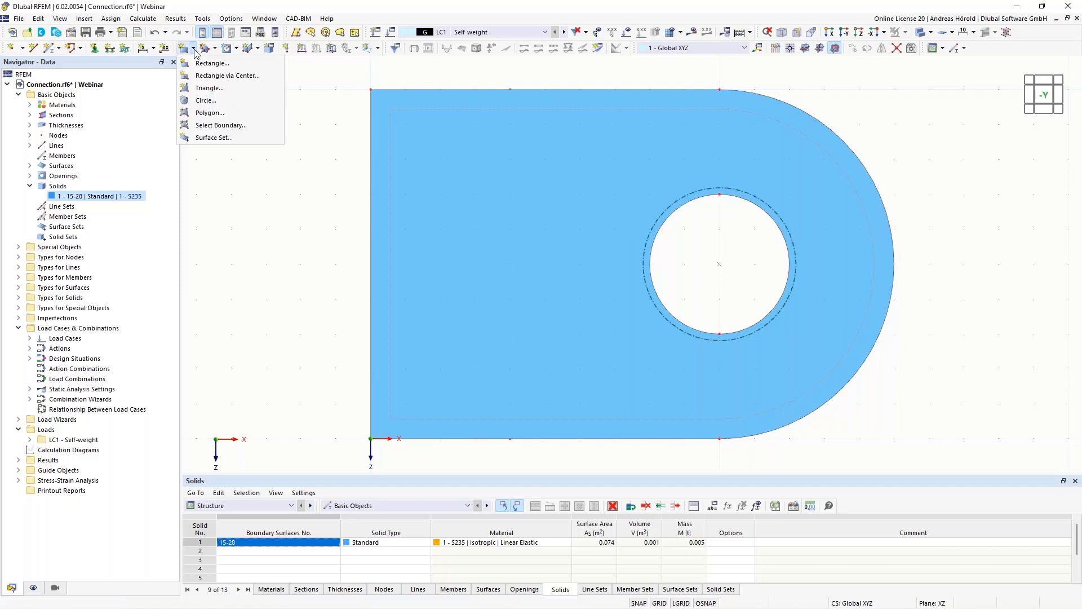
{"action": "left_click", "coordinate": [207, 100]}
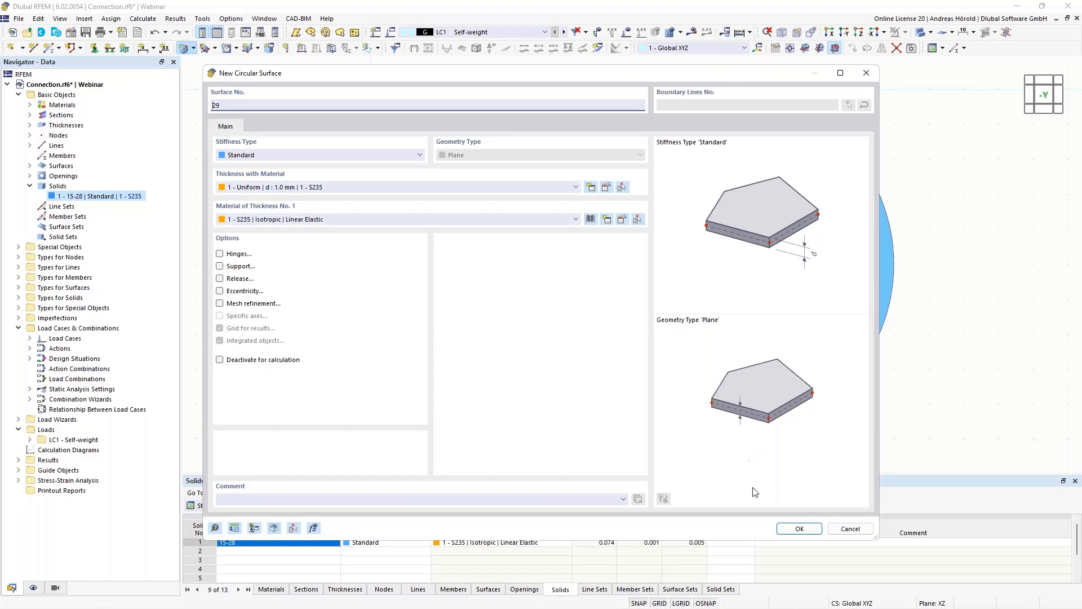
{"action": "left_click", "coordinate": [800, 530]}
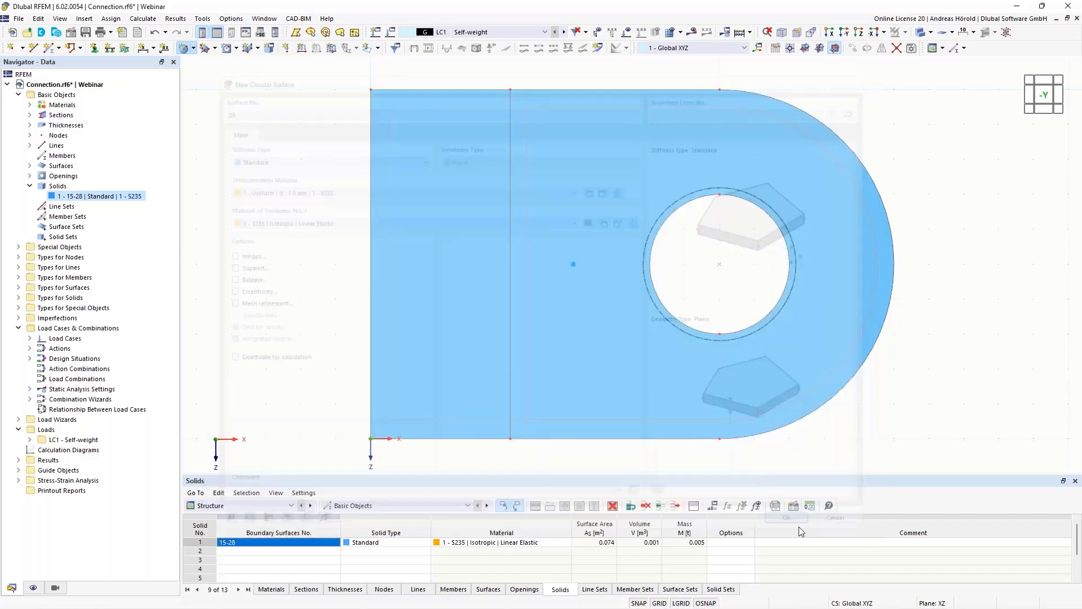
{"action": "left_click", "coordinate": [719, 264]}
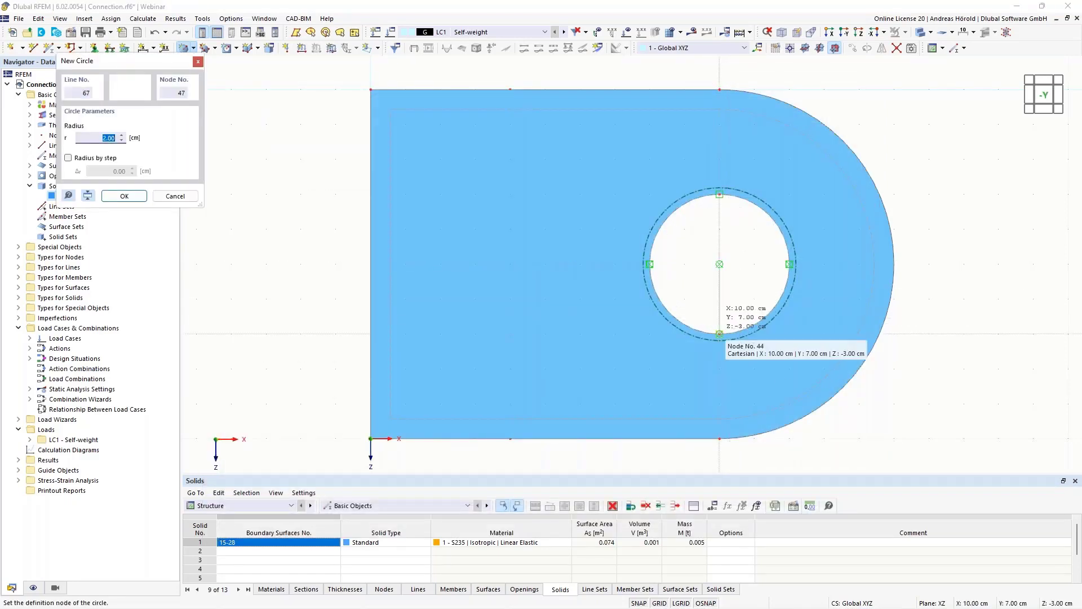
{"action": "type", "text": "1,9"}
{"action": "key", "text": "Return"}
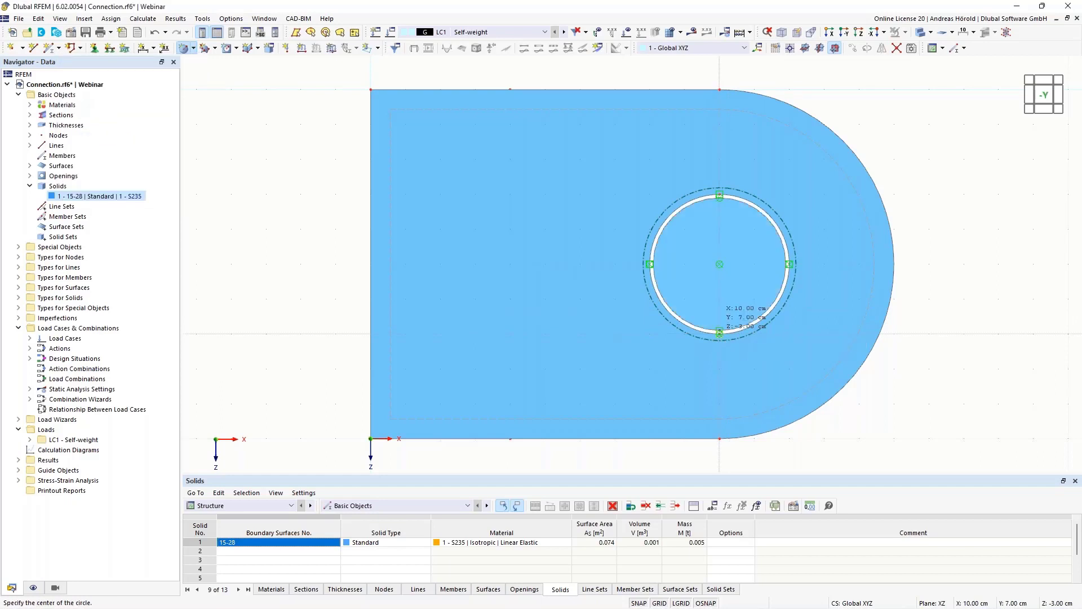
{"action": "scroll", "coordinate": [997, 221], "scroll_direction": "up", "scroll_amount": 2}
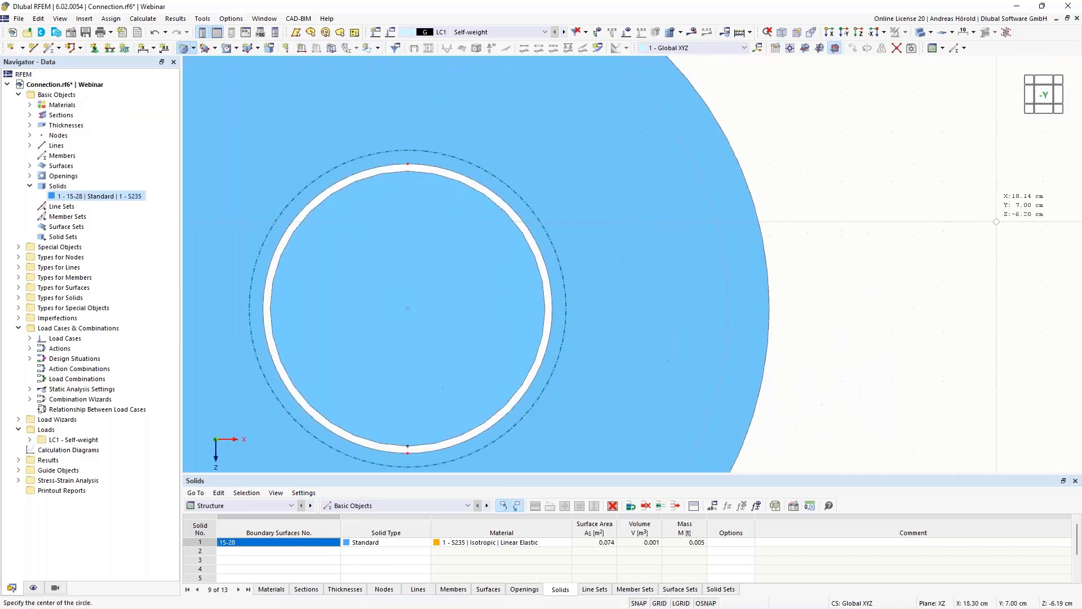
{"action": "middle_click_drag", "start_coordinate": [919, 221], "coordinate": [1015, 216]}
{"action": "key", "text": "Escape"}
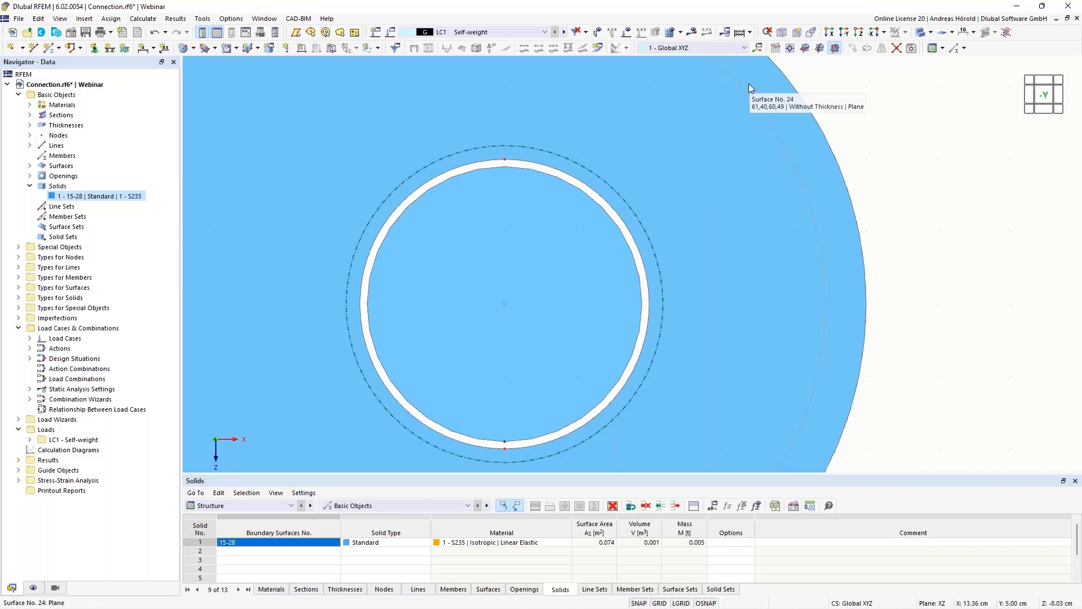
- In the wireframe display, draw a single line across the round hole from its lowest node to its highest node
{"action": "left_click", "coordinate": [931, 32]}
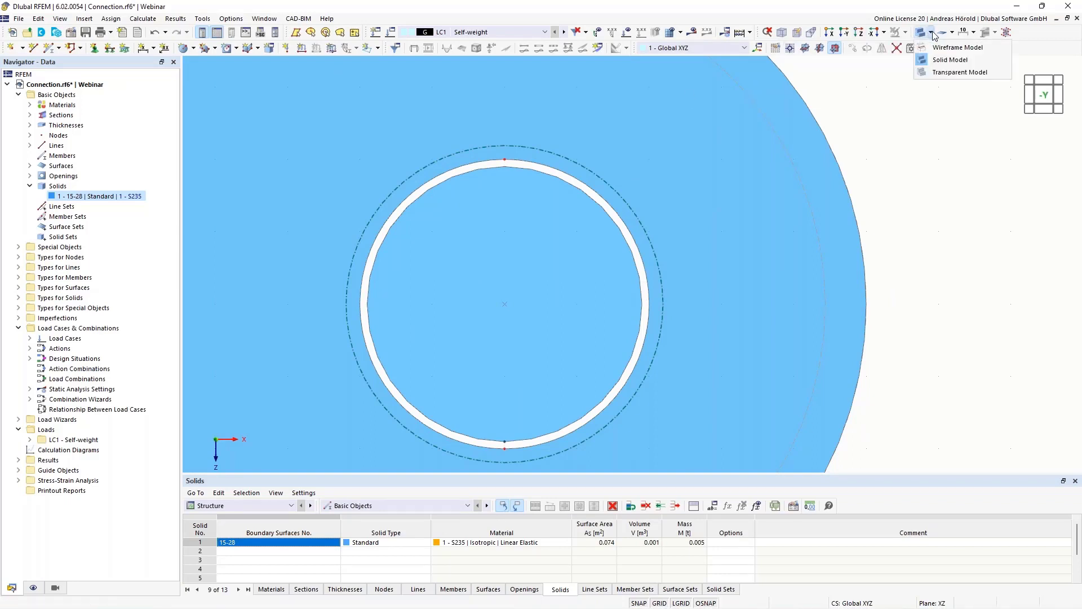
{"action": "left_click", "coordinate": [945, 48]}
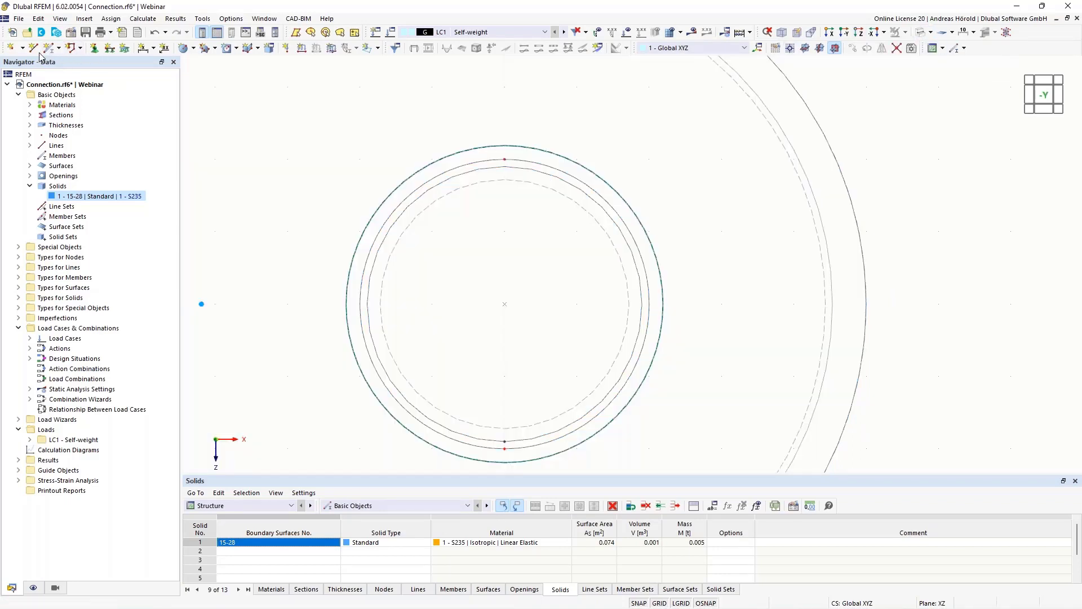
{"action": "left_click", "coordinate": [32, 50]}
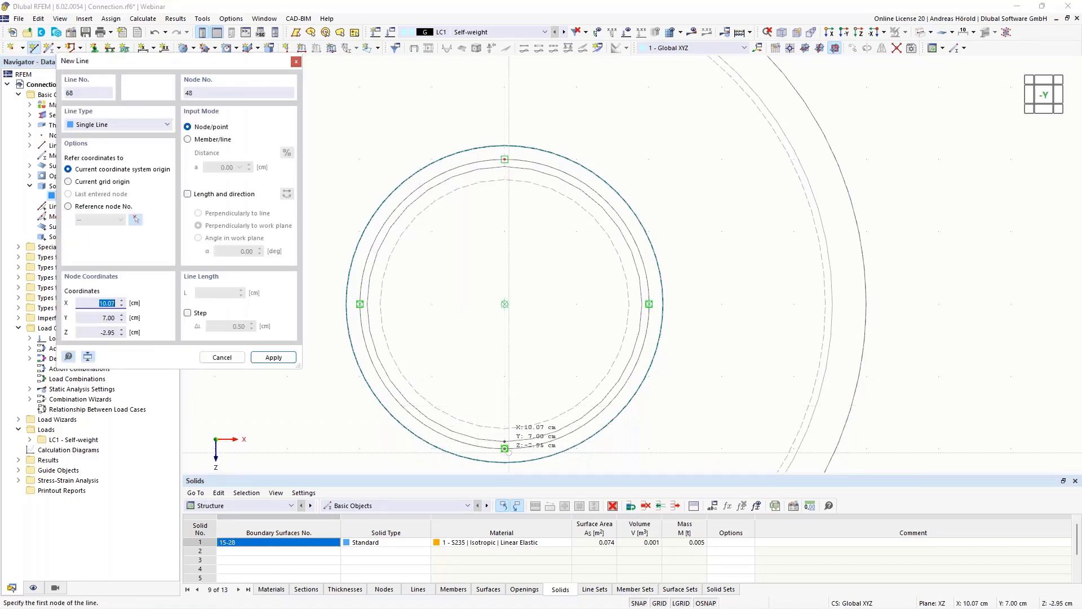
{"action": "left_click", "coordinate": [505, 441]}
{"action": "left_click", "coordinate": [505, 160]}
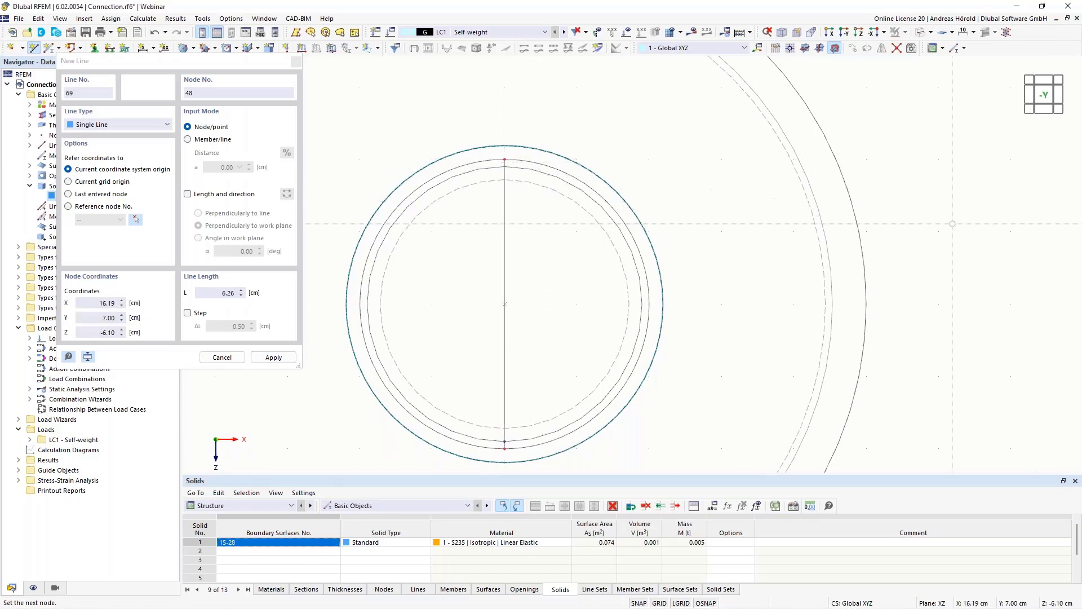
{"action": "key", "text": "Escape"}
{"action": "key", "text": "Escape"}
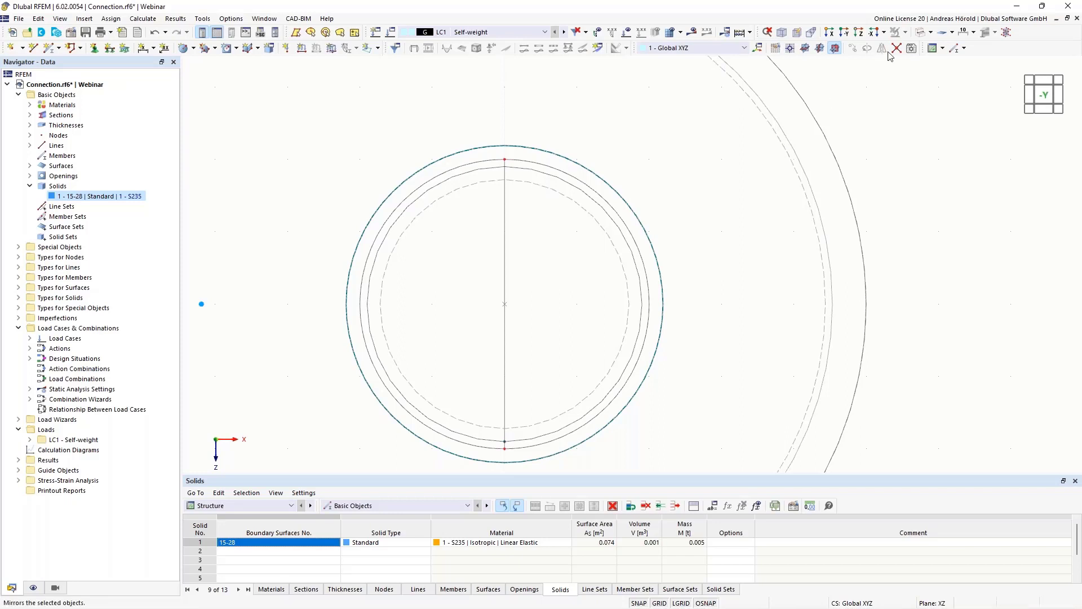
- Connect the vertical line with the pin and hole circles, and delete the long middle segment inside the pin
{"action": "left_click", "coordinate": [894, 52]}
{"action": "left_click_drag", "start_coordinate": [397, 454], "coordinate": [615, 149]}
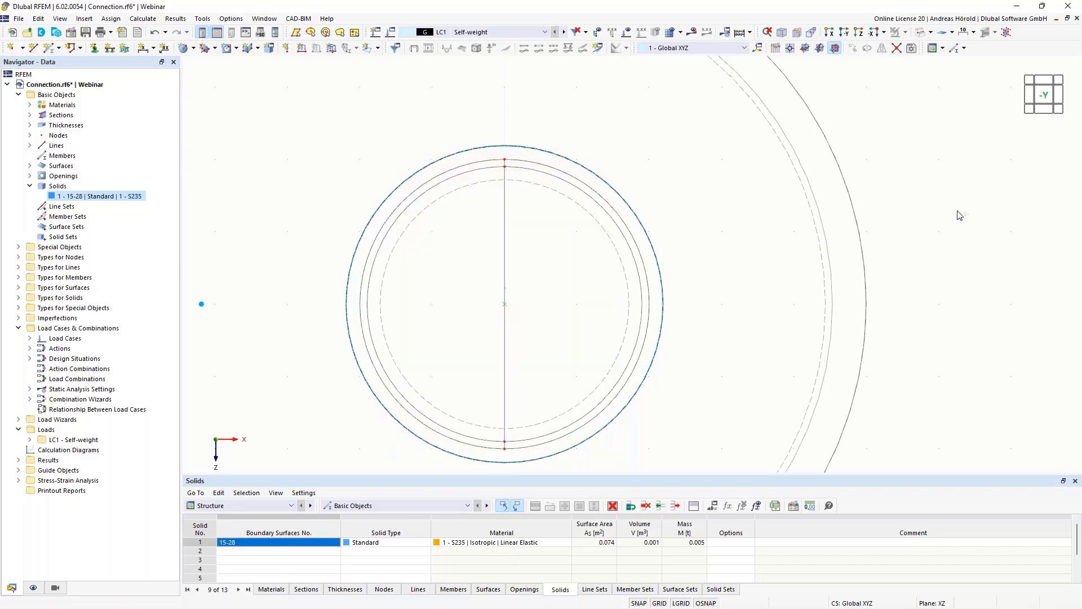
{"action": "left_click", "coordinate": [506, 238]}
{"action": "key", "text": "Escape"}
{"action": "left_click", "coordinate": [491, 169]}
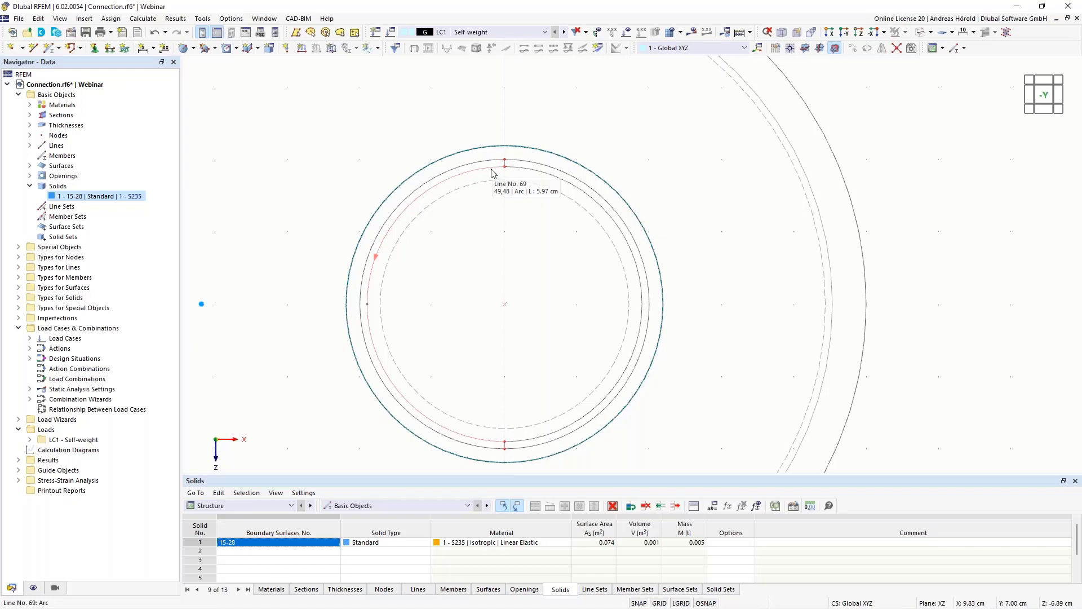
{"action": "left_click", "coordinate": [522, 171]}
- In the transparent display, extrude the pin's circular surface into an S235 solid with a height of -2 cm
{"action": "mouse_move", "coordinate": [931, 263]}
{"action": "middle_mouse_down", "text": "ctrl"}
{"action": "mouse_move", "coordinate": [904, 282]}
{"action": "mouse_move", "coordinate": [903, 310]}
{"action": "mouse_move", "coordinate": [924, 246]}
{"action": "middle_mouse_up", "text": "ctrl"}
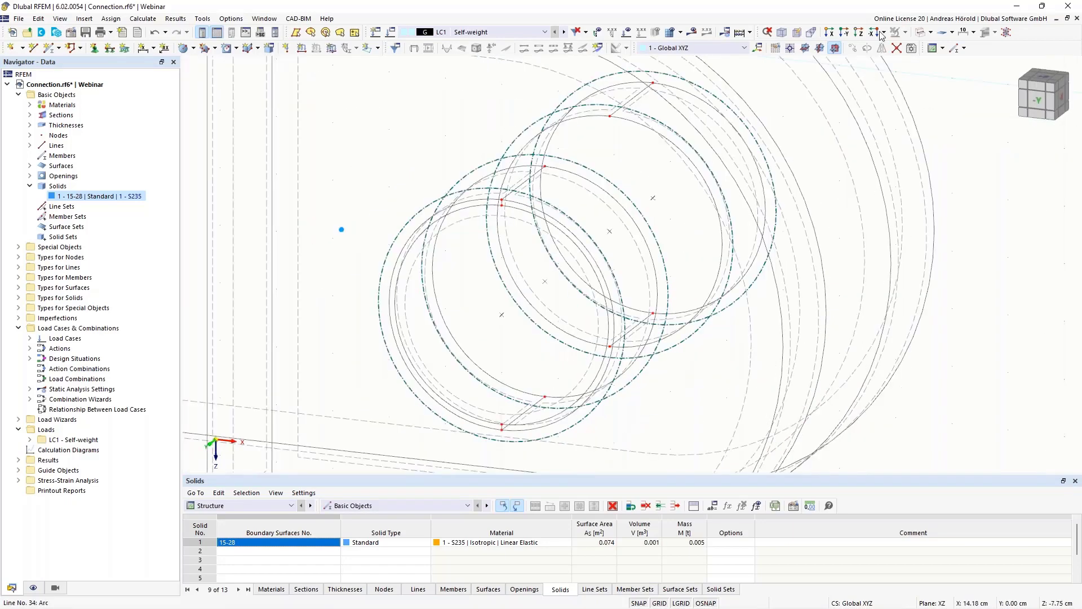
{"action": "left_click", "coordinate": [931, 33]}
{"action": "left_click", "coordinate": [960, 72]}
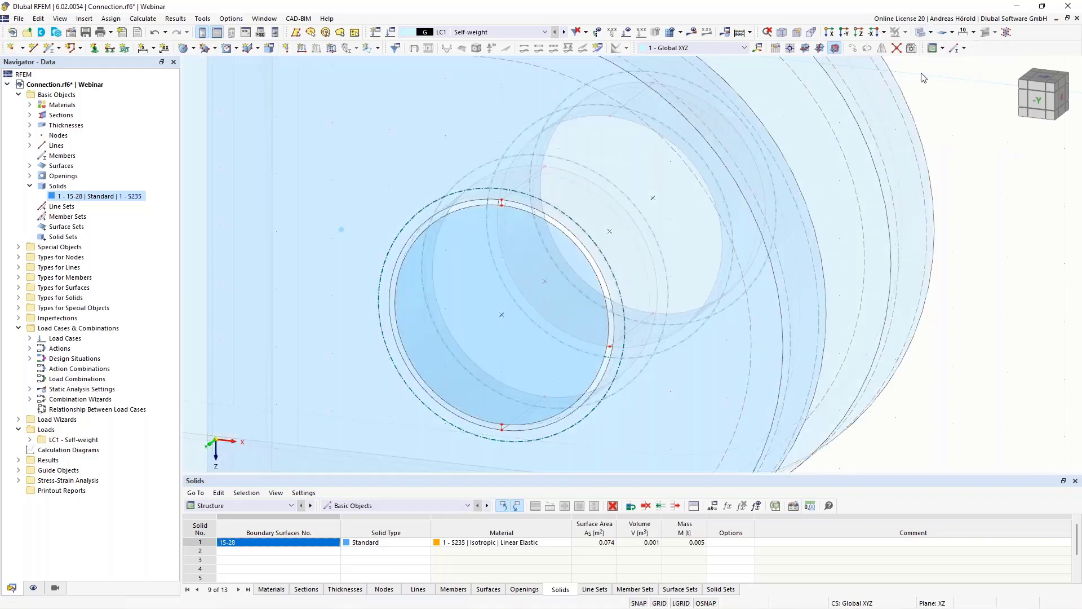
{"action": "middle_click_drag", "start_coordinate": [961, 263], "coordinate": [929, 295]}
{"action": "scroll", "coordinate": [929, 294], "scroll_direction": "down", "scroll_amount": 1}
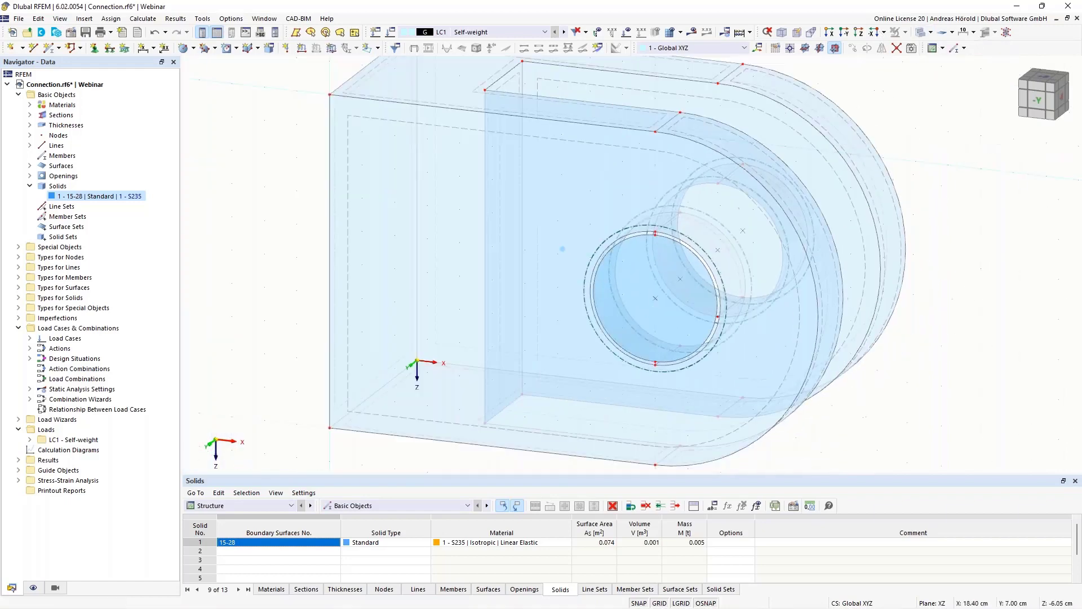
{"action": "right_click", "coordinate": [658, 249]}
{"action": "mouse_move", "coordinate": [818, 404]}
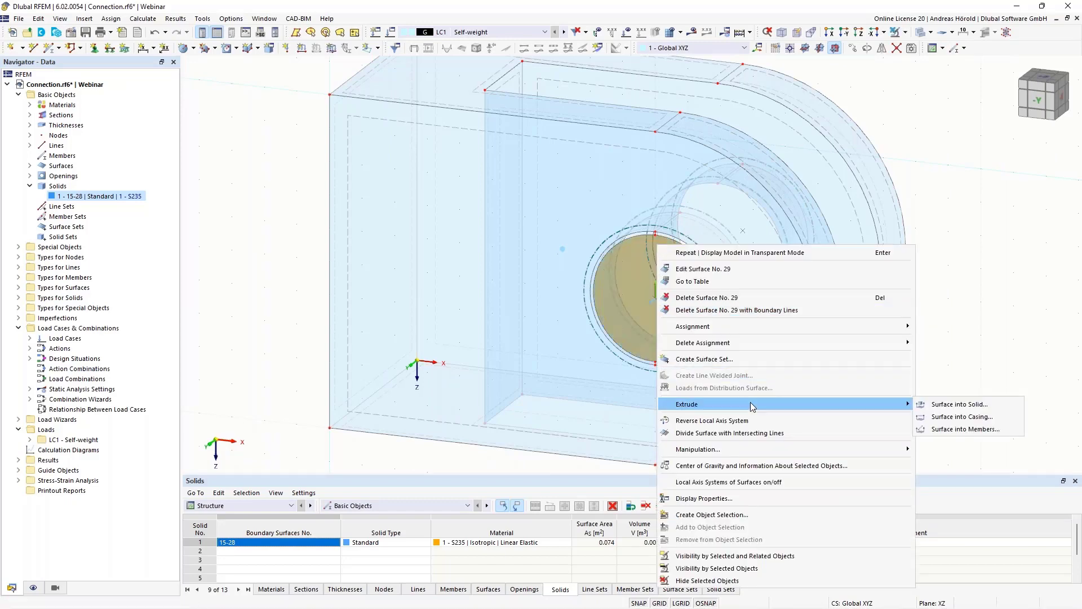
{"action": "left_click", "coordinate": [961, 404]}
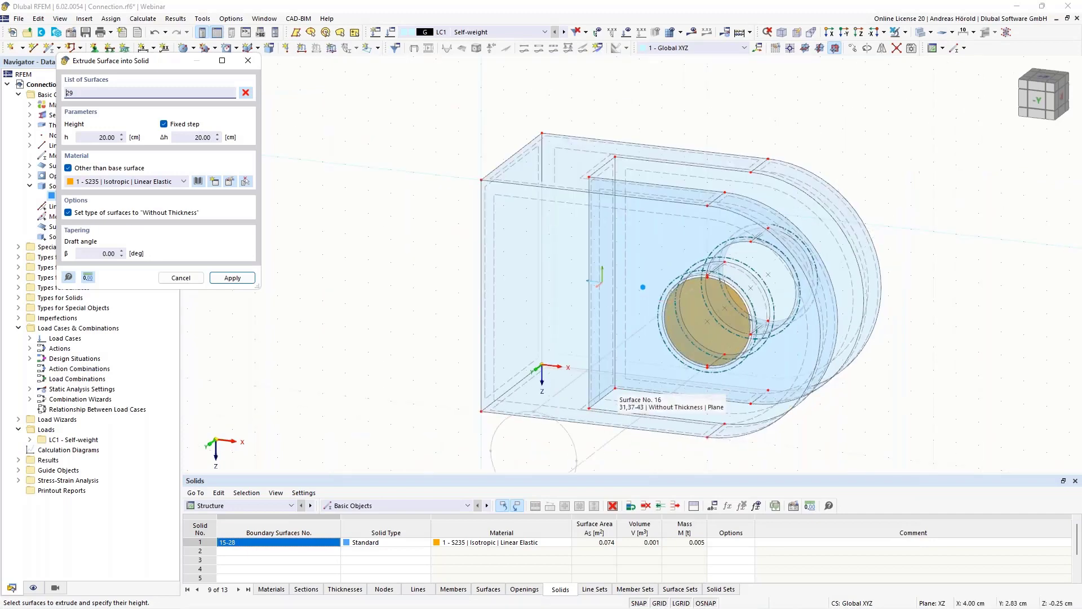
{"action": "left_click", "coordinate": [93, 135]}
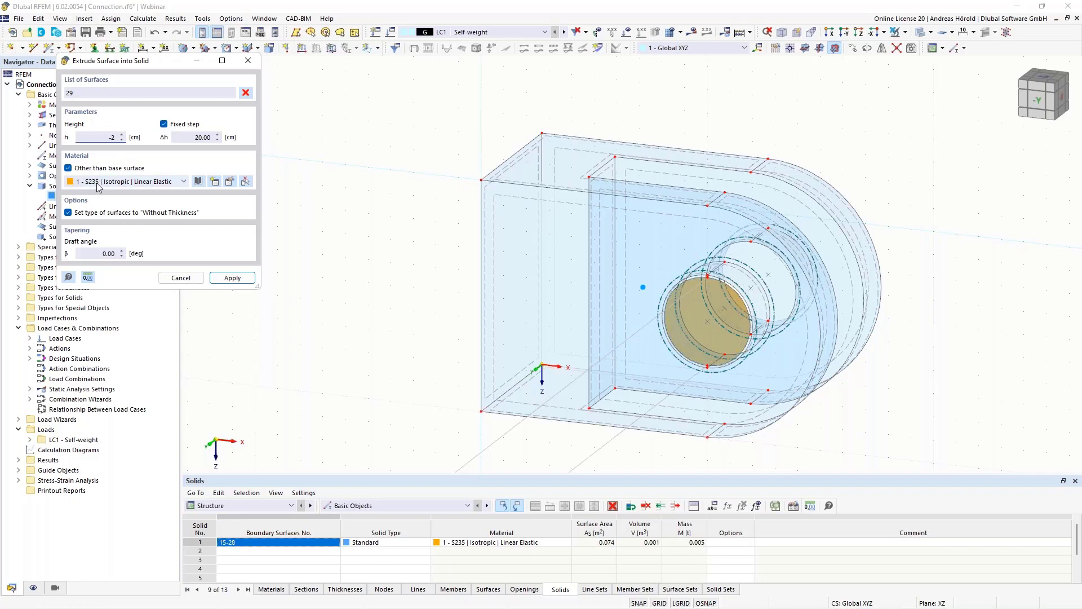
{"action": "left_click", "coordinate": [232, 278]}
{"action": "middle_click_drag", "start_coordinate": [993, 393], "coordinate": [888, 380], "text": "ctrl"}
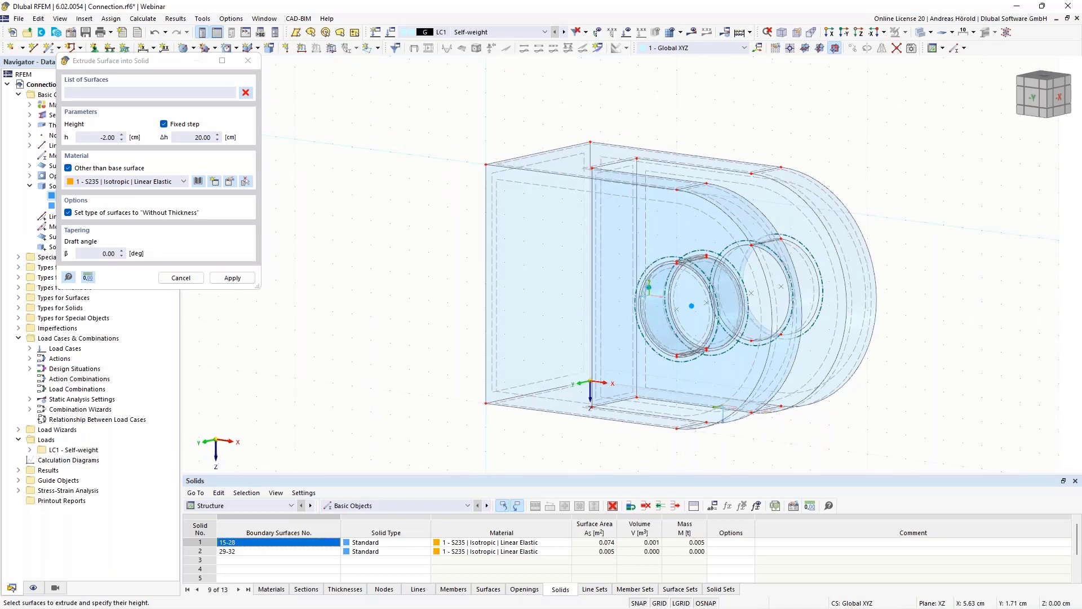
{"action": "middle_click_drag", "start_coordinate": [344, 400], "coordinate": [474, 401], "text": "ctrl"}
{"action": "scroll", "coordinate": [944, 303], "scroll_direction": "up", "scroll_amount": 3}
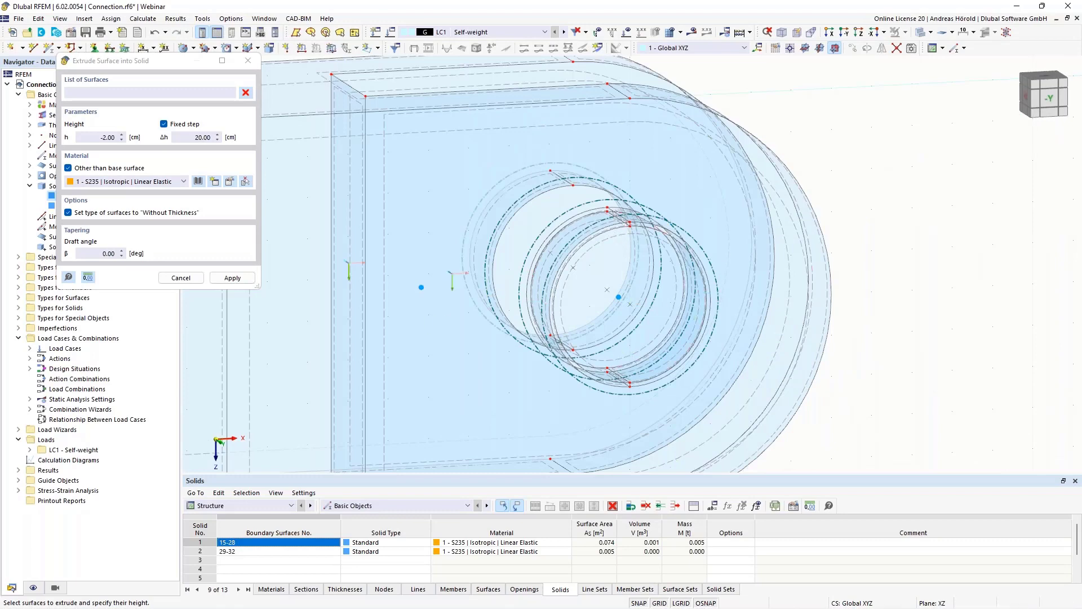
{"action": "key", "text": "Escape"}
- Examine the gap between the pin and the hole and the available special objects and surface types
{"action": "scroll", "coordinate": [879, 299], "scroll_direction": "up", "scroll_amount": 3}
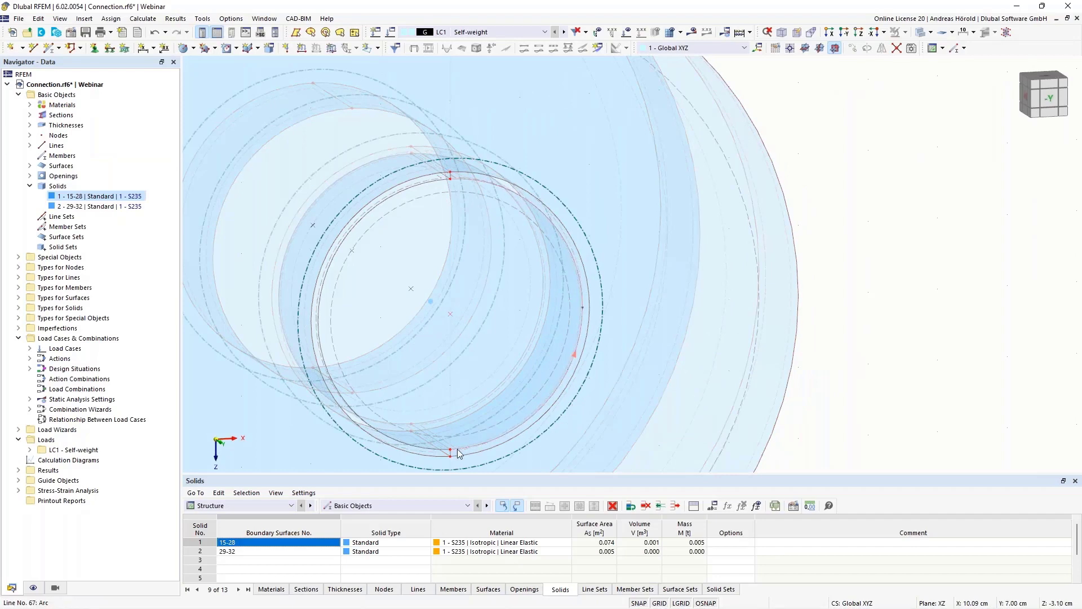
{"action": "left_click", "coordinate": [860, 34]}
{"action": "scroll", "coordinate": [633, 226], "scroll_direction": "up", "scroll_amount": 3}
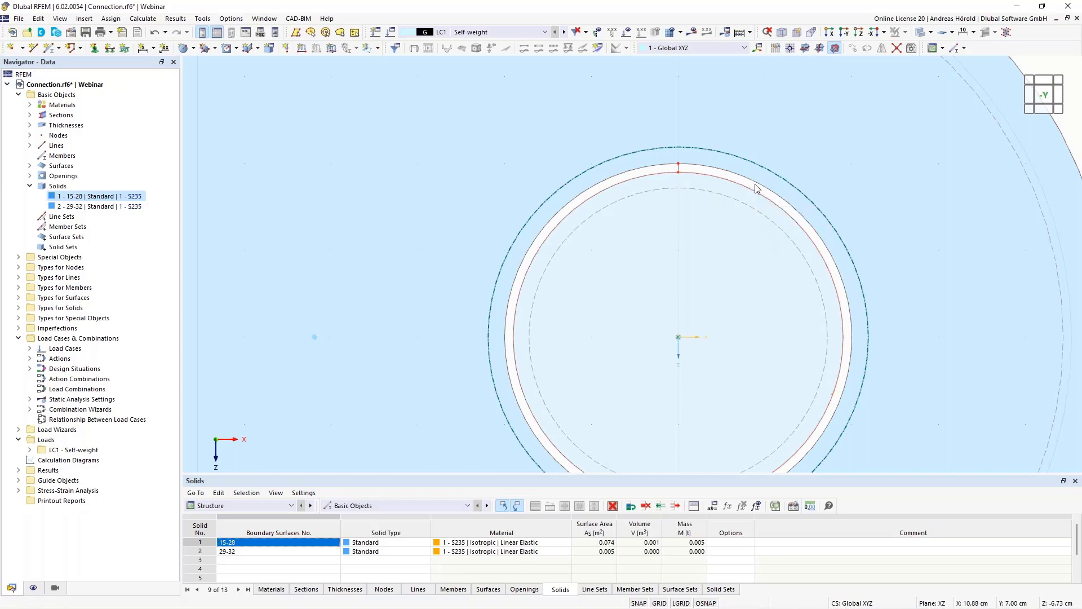
{"action": "middle_click_drag", "start_coordinate": [890, 250], "coordinate": [874, 279], "text": "ctrl"}
{"action": "scroll", "coordinate": [685, 276], "scroll_direction": "up", "scroll_amount": 5}
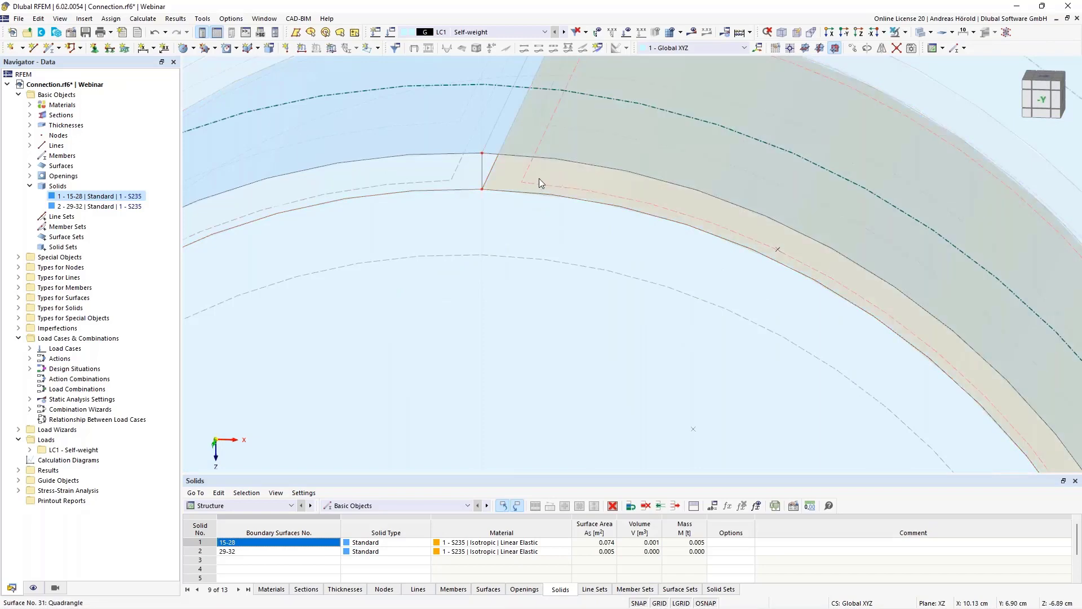
{"action": "scroll", "coordinate": [581, 200], "scroll_direction": "down", "scroll_amount": 4}
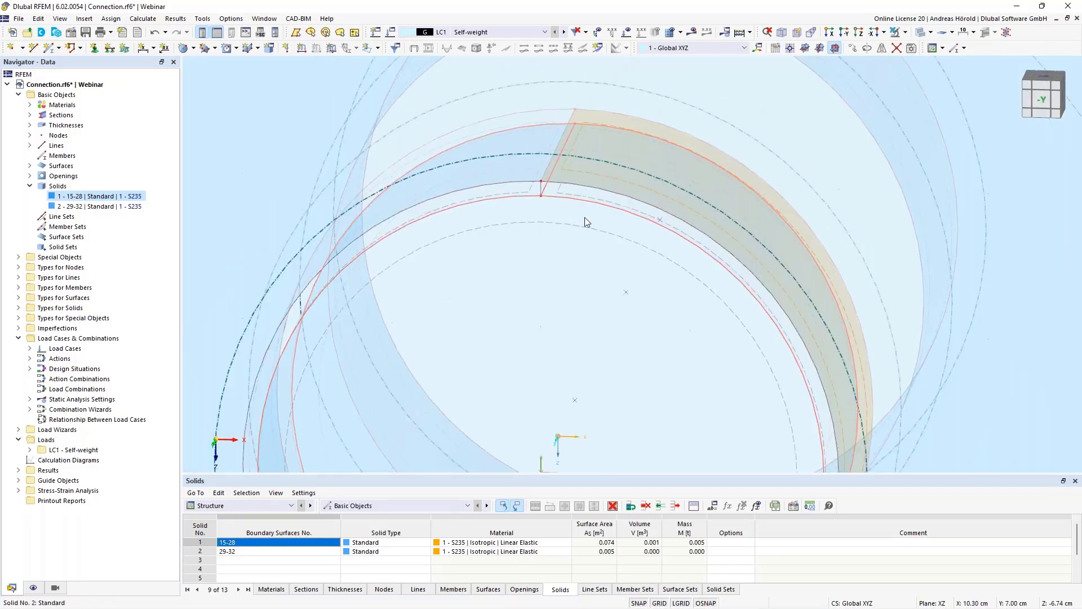
{"action": "left_click", "coordinate": [18, 298]}
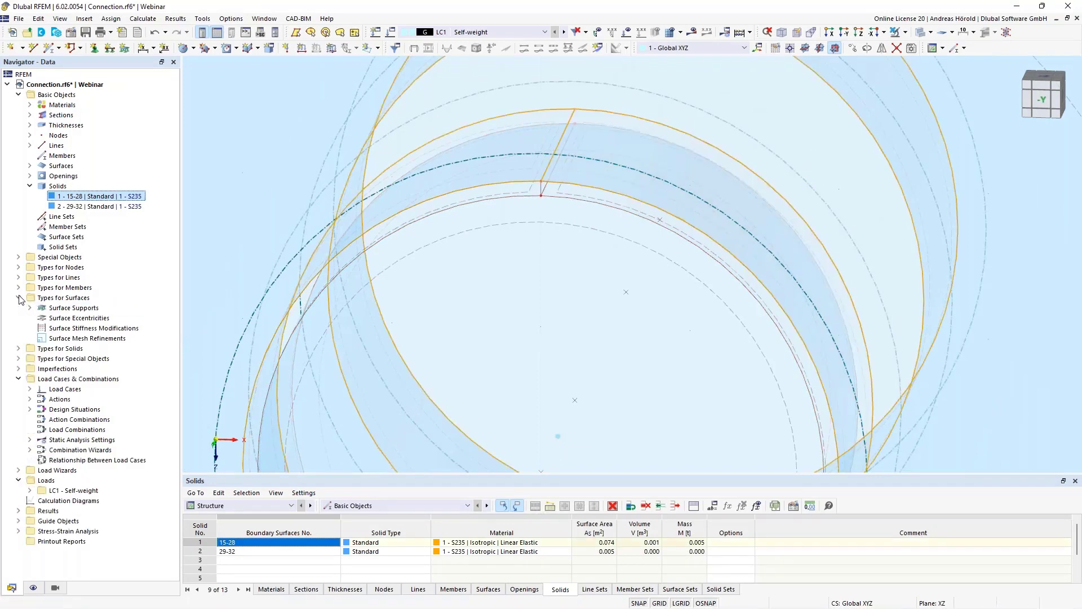
{"action": "left_click", "coordinate": [18, 258]}
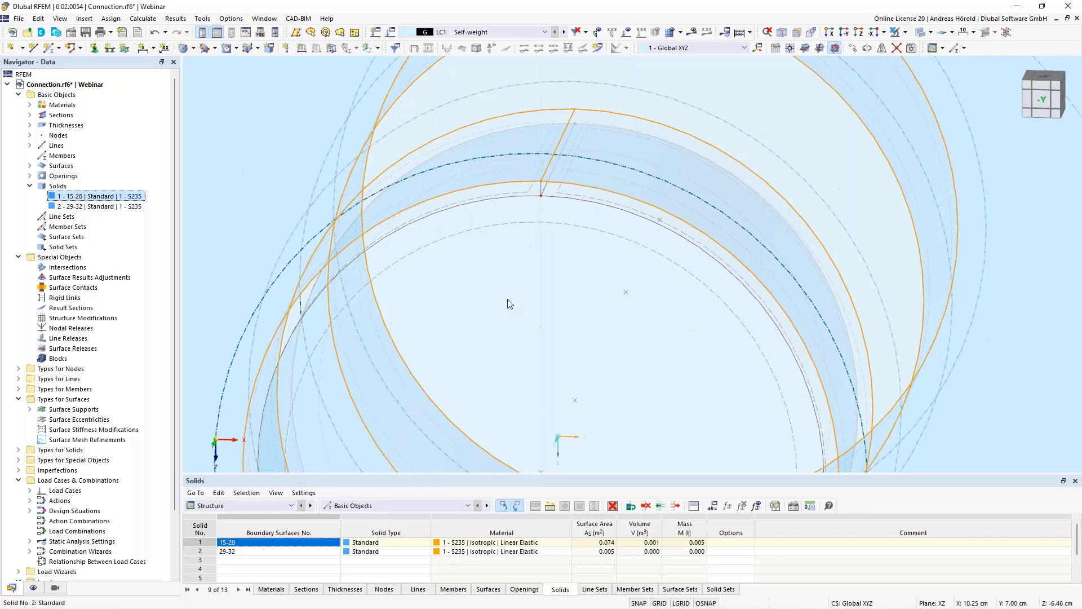
{"action": "middle_click_drag", "start_coordinate": [508, 299], "coordinate": [540, 336], "text": "ctrl"}
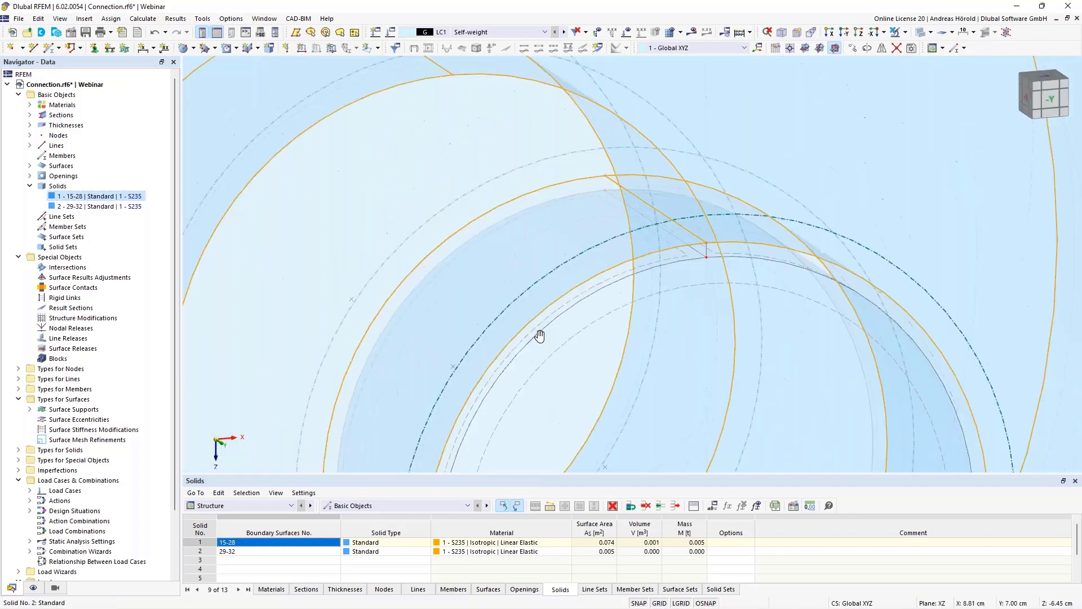
{"action": "middle_click_drag", "start_coordinate": [604, 321], "coordinate": [621, 357], "text": "ctrl"}
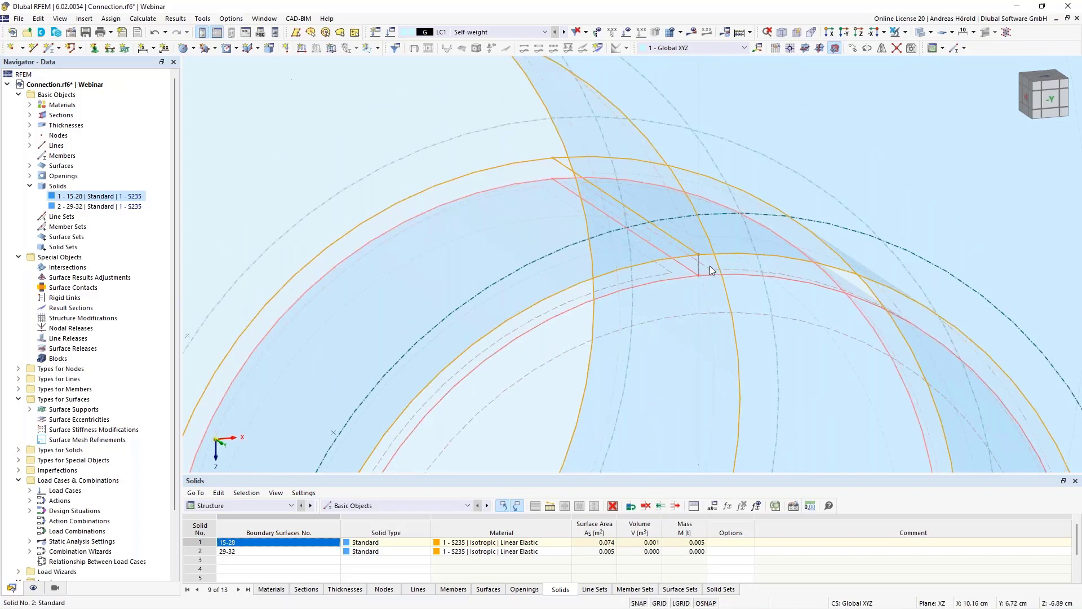
- Create a polygonal surface of stiffness type Without Thickness across the upper gap between the pin and the hole, along the pin's depth
{"action": "left_click", "coordinate": [193, 49]}
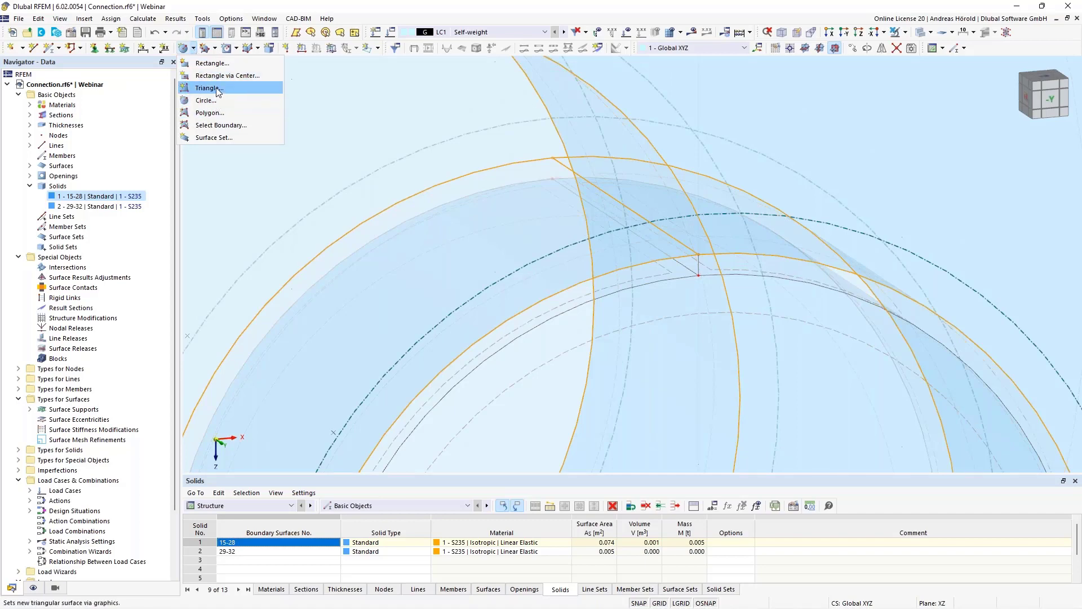
{"action": "left_click", "coordinate": [219, 113]}
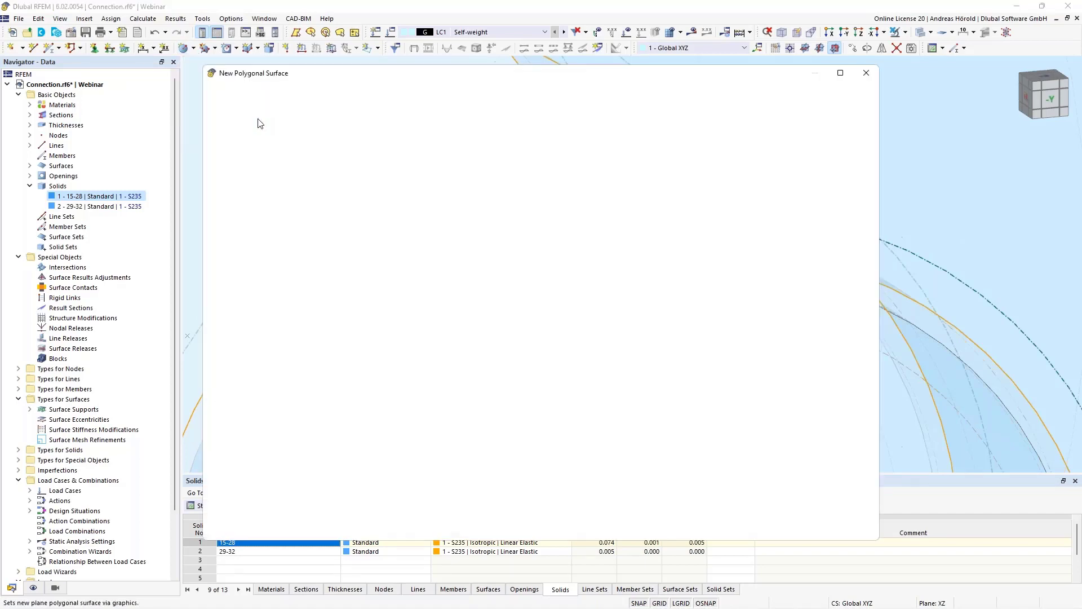
{"action": "left_click", "coordinate": [282, 154]}
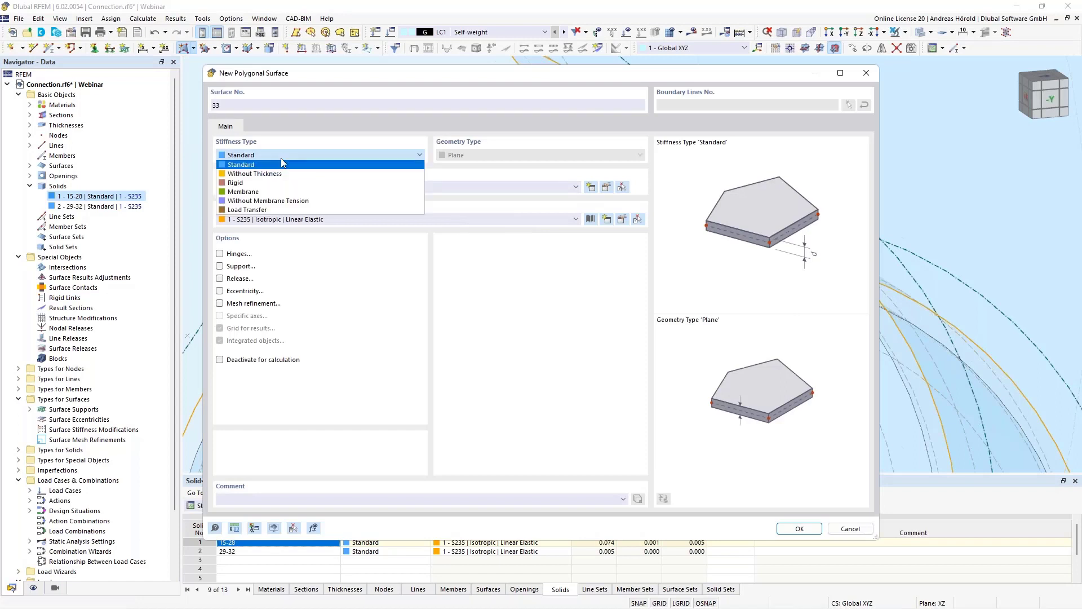
{"action": "left_click", "coordinate": [277, 174]}
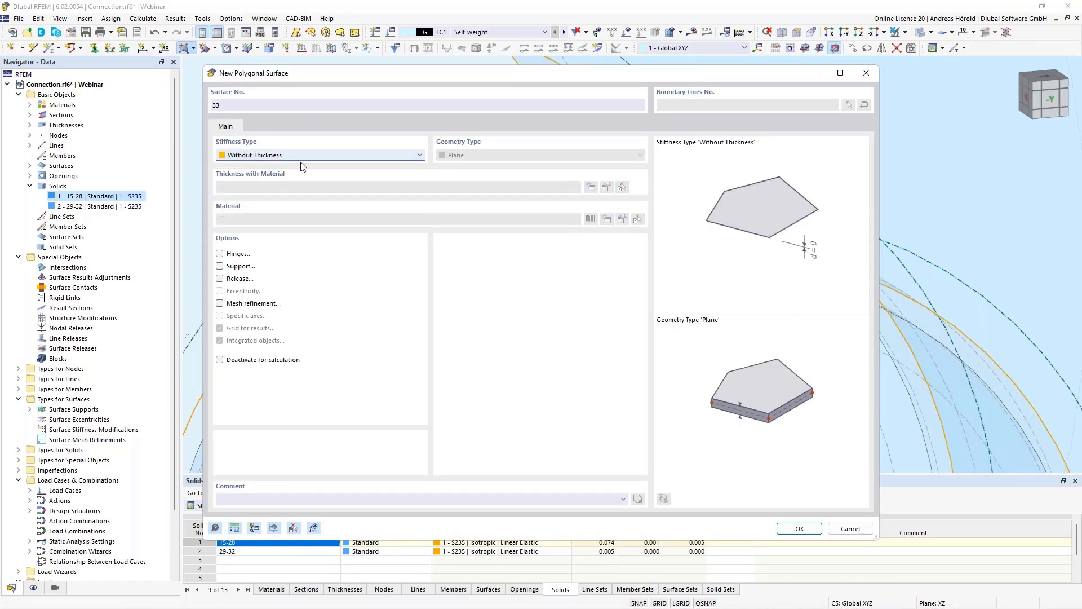
{"action": "left_click", "coordinate": [801, 529]}
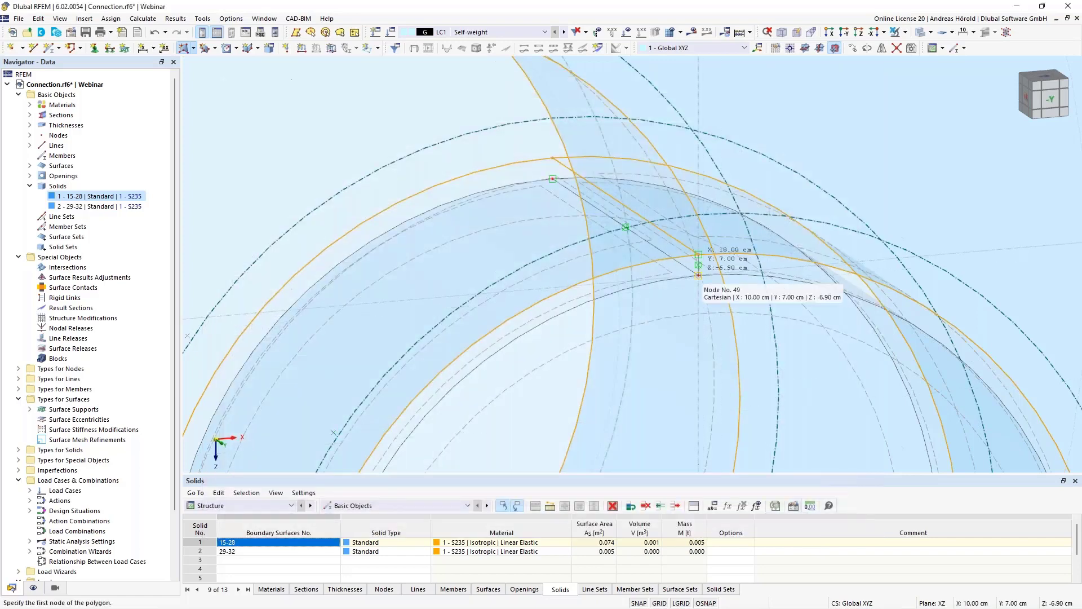
{"action": "scroll", "coordinate": [698, 262], "scroll_direction": "up", "scroll_amount": 1}
{"action": "scroll", "coordinate": [697, 263], "scroll_direction": "up", "scroll_amount": 1}
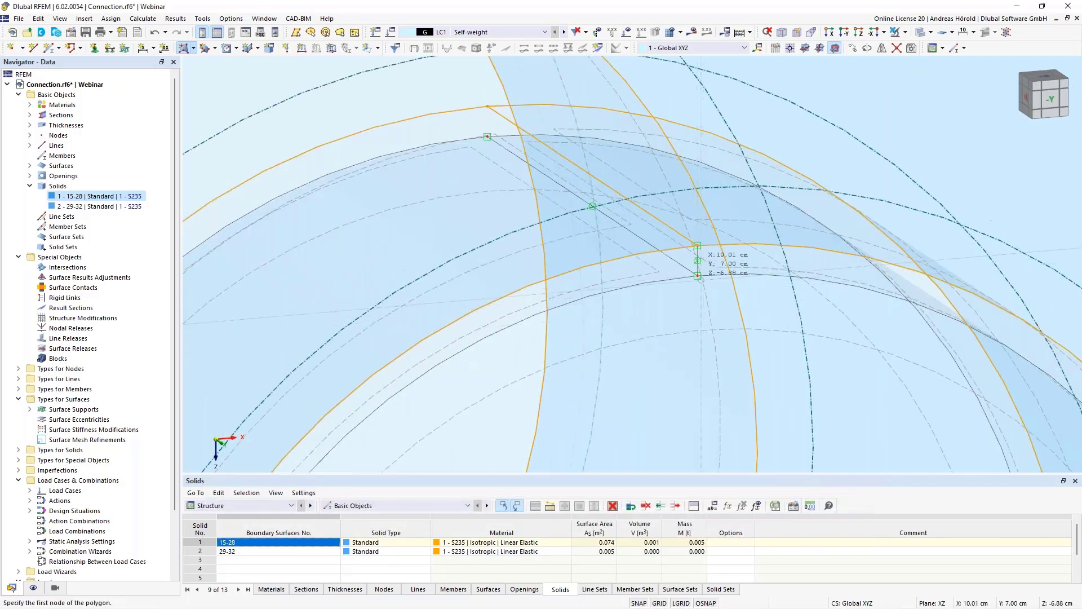
{"action": "left_click", "coordinate": [697, 276]}
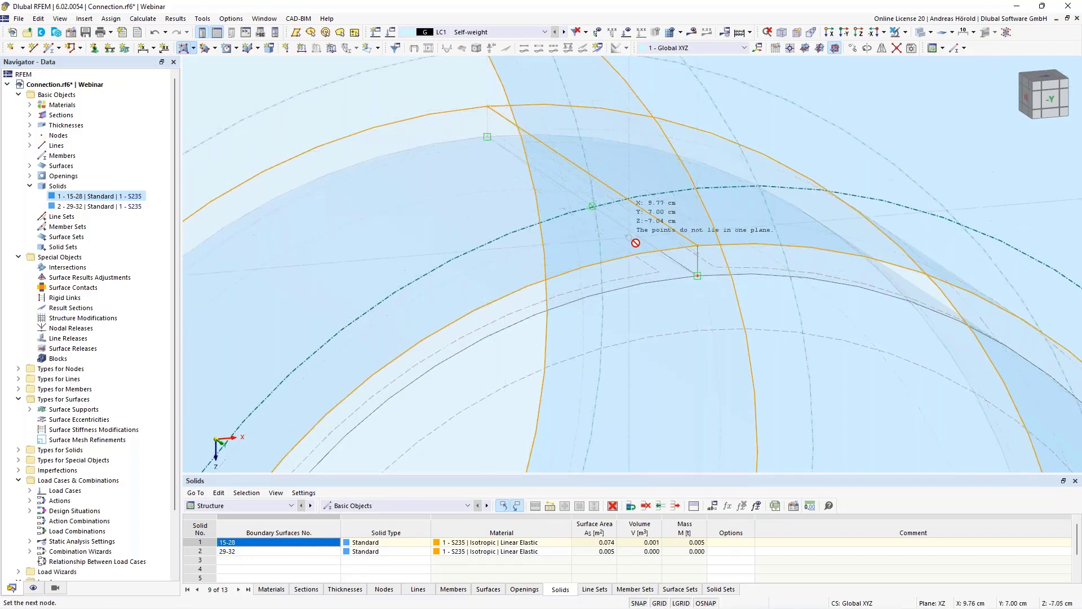
{"action": "left_click", "coordinate": [698, 275]}
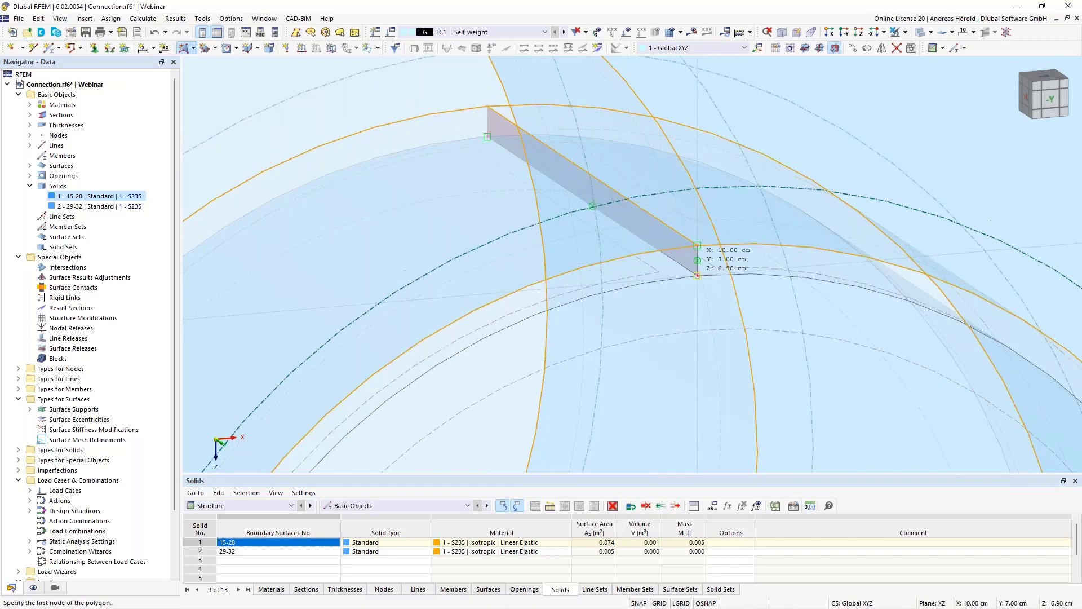
{"action": "key", "text": "Escape"}
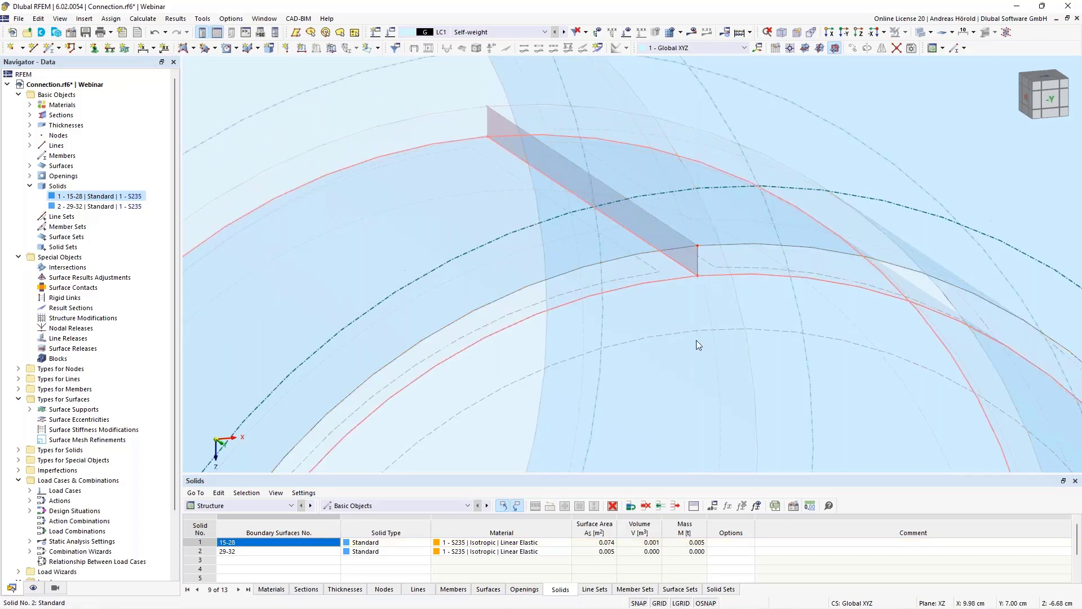
{"action": "scroll", "coordinate": [696, 340], "scroll_direction": "down", "scroll_amount": 2}
{"action": "scroll", "coordinate": [696, 340], "scroll_direction": "down", "scroll_amount": 5}
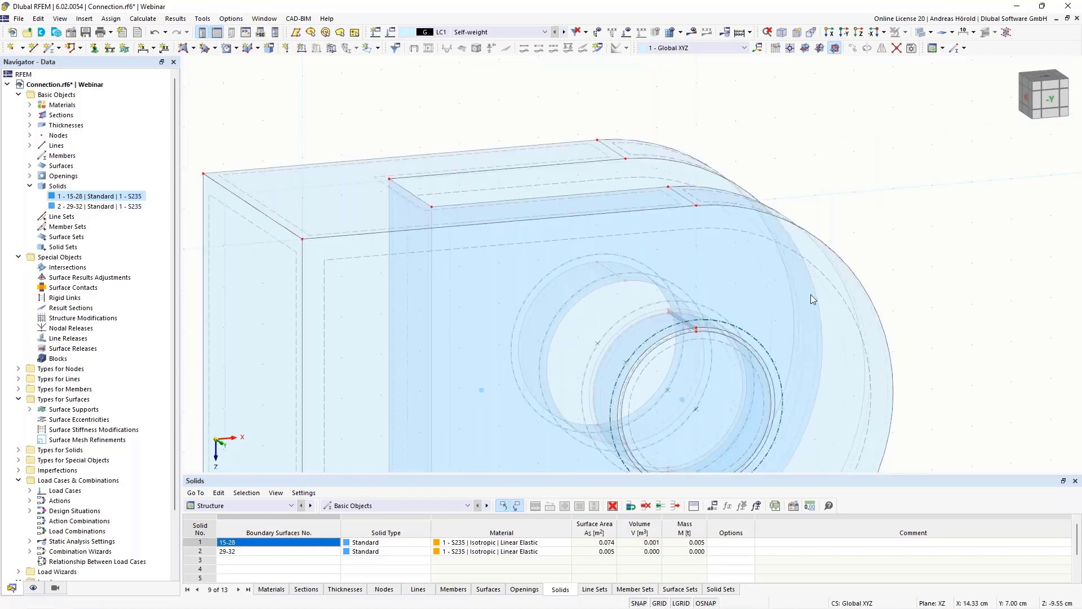
{"action": "scroll", "coordinate": [708, 379], "scroll_direction": "up", "scroll_amount": 5}
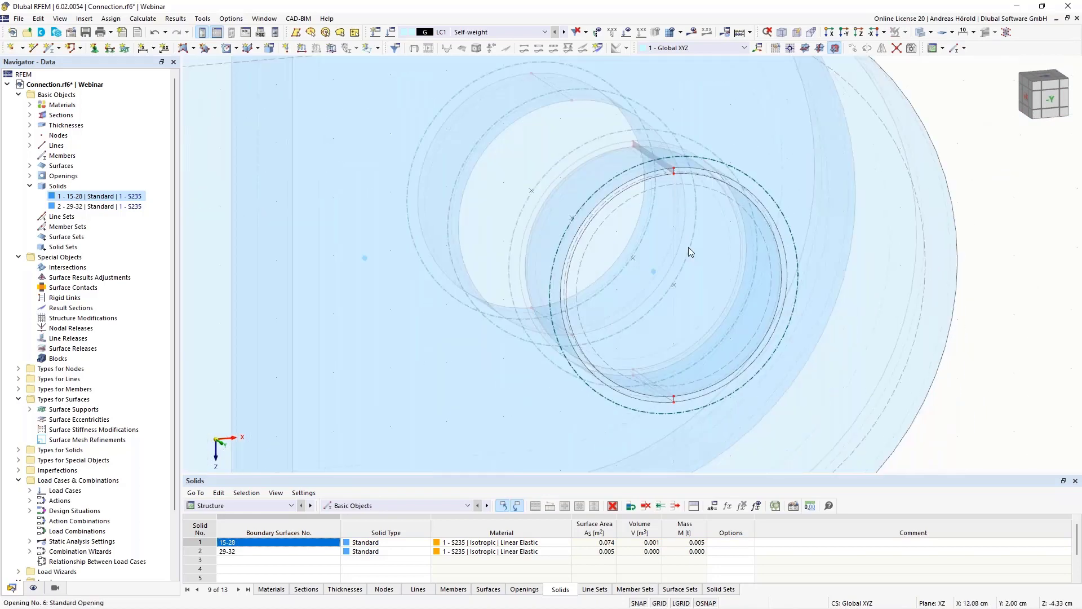
{"action": "scroll", "coordinate": [631, 402], "scroll_direction": "up", "scroll_amount": 2}
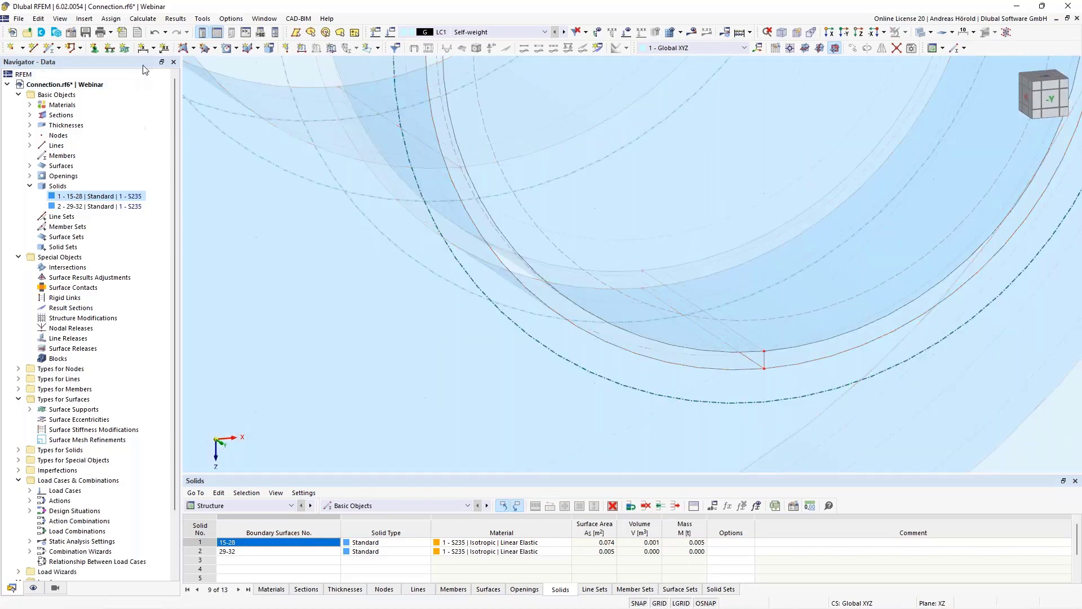
- Create a polygonal surface of stiffness type Standard across the lower gap between the pin and the hole, along the pin's depth
{"action": "left_click", "coordinate": [183, 48]}
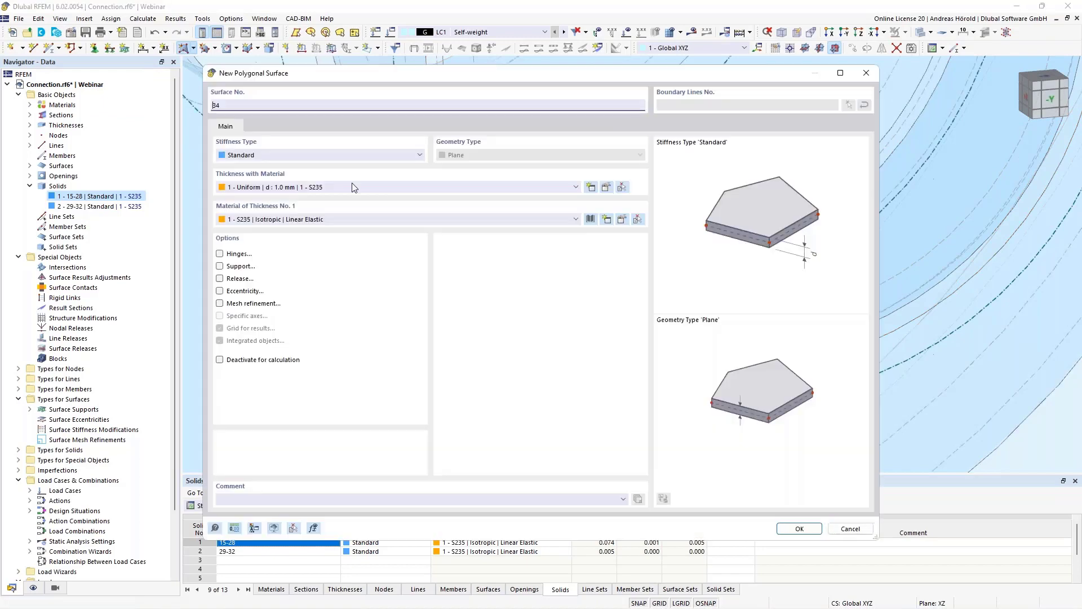
{"action": "left_click", "coordinate": [798, 528]}
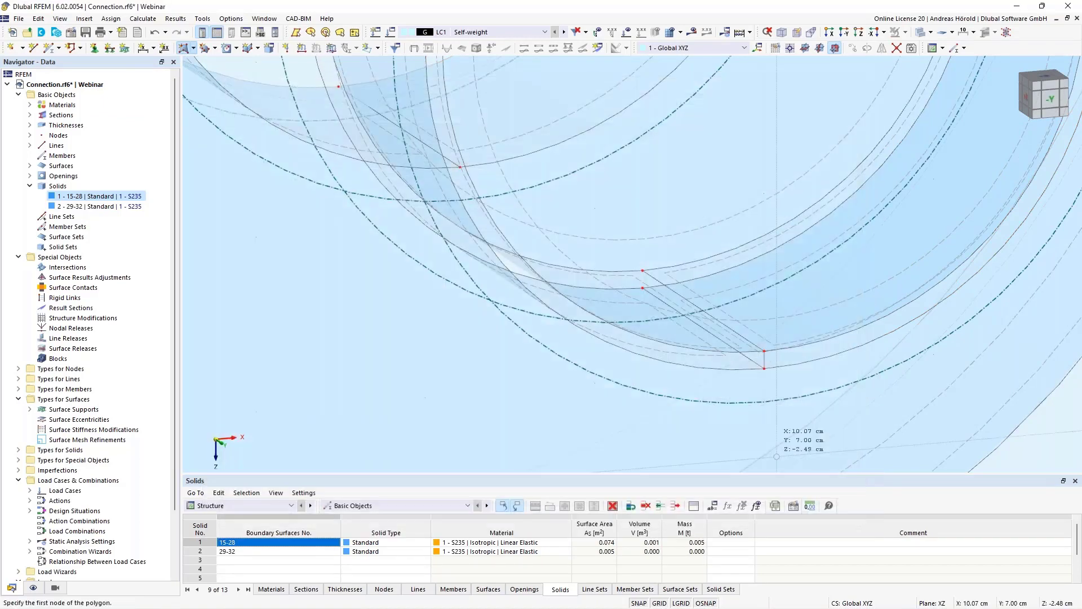
{"action": "left_click", "coordinate": [763, 368]}
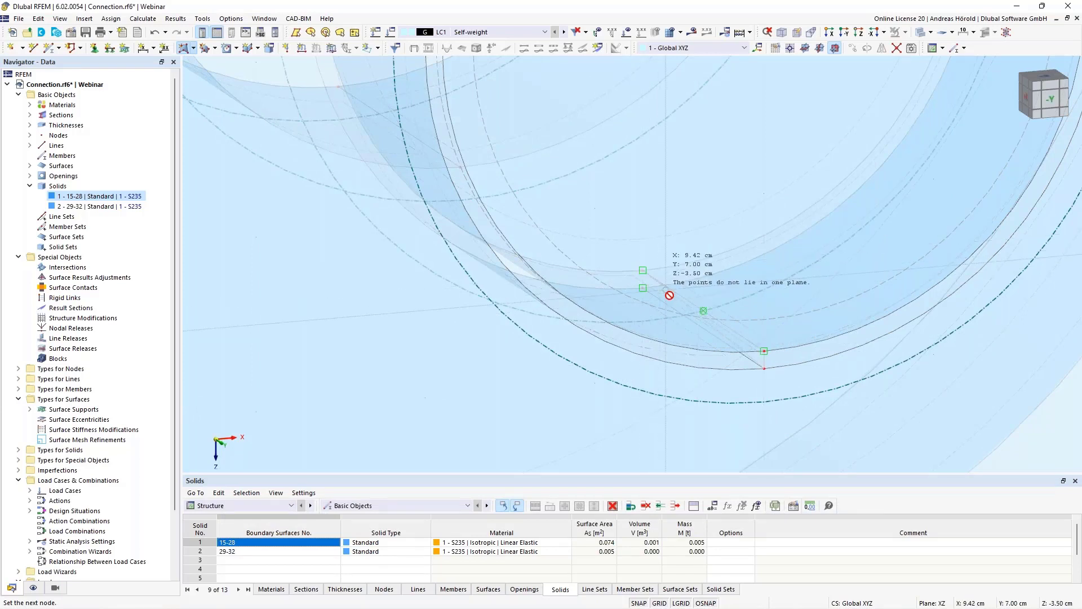
{"action": "left_click", "coordinate": [643, 288]}
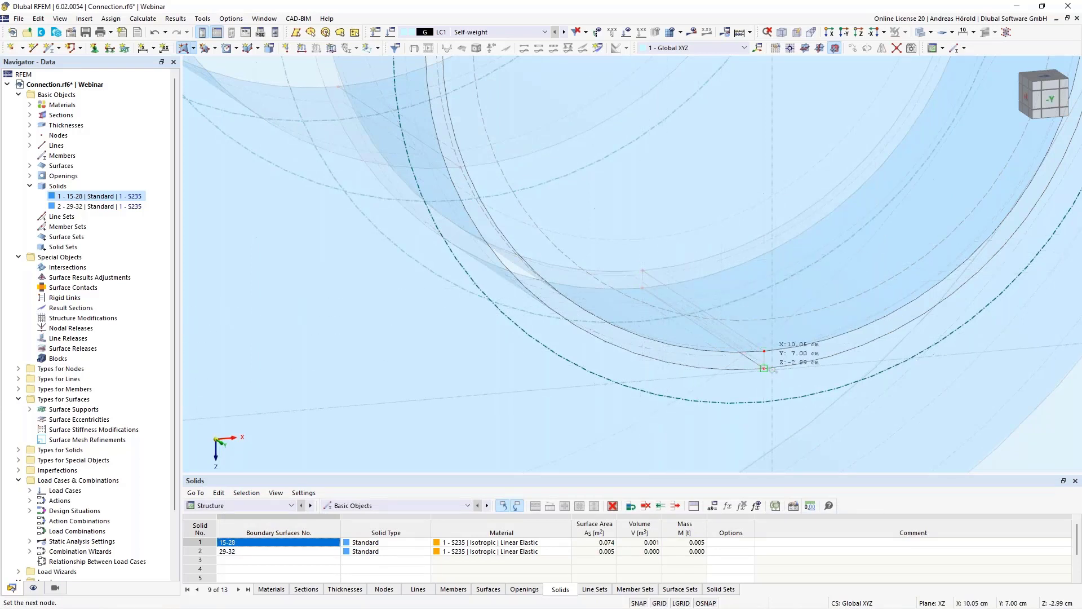
{"action": "left_click", "coordinate": [764, 368]}
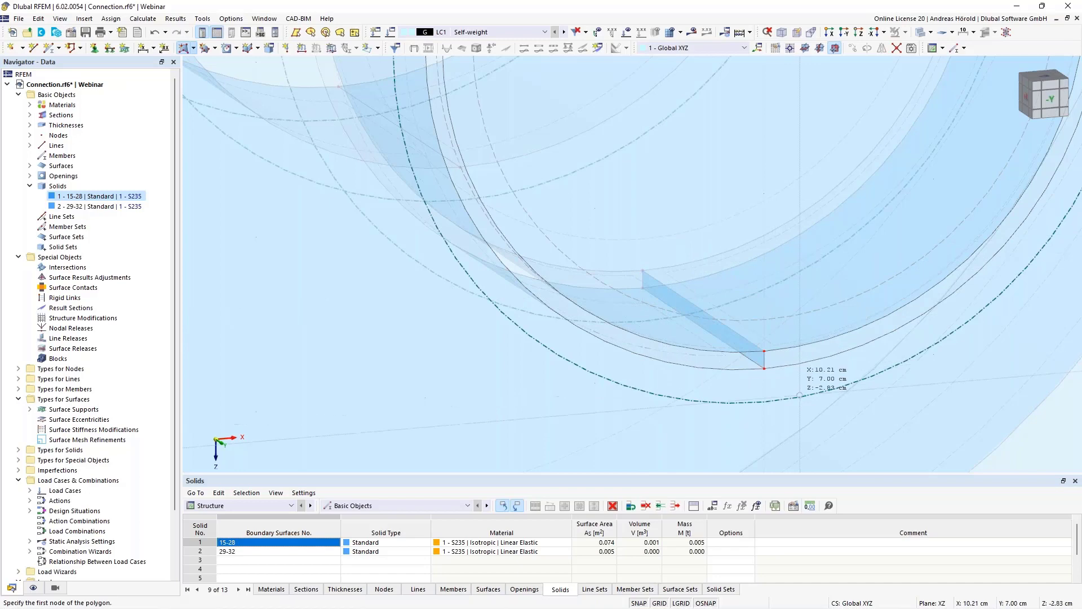
- Create a Without Thickness surface from boundary lines, closing the right half of the ring-shaped gap on the front face
{"action": "left_click", "coordinate": [193, 48]}
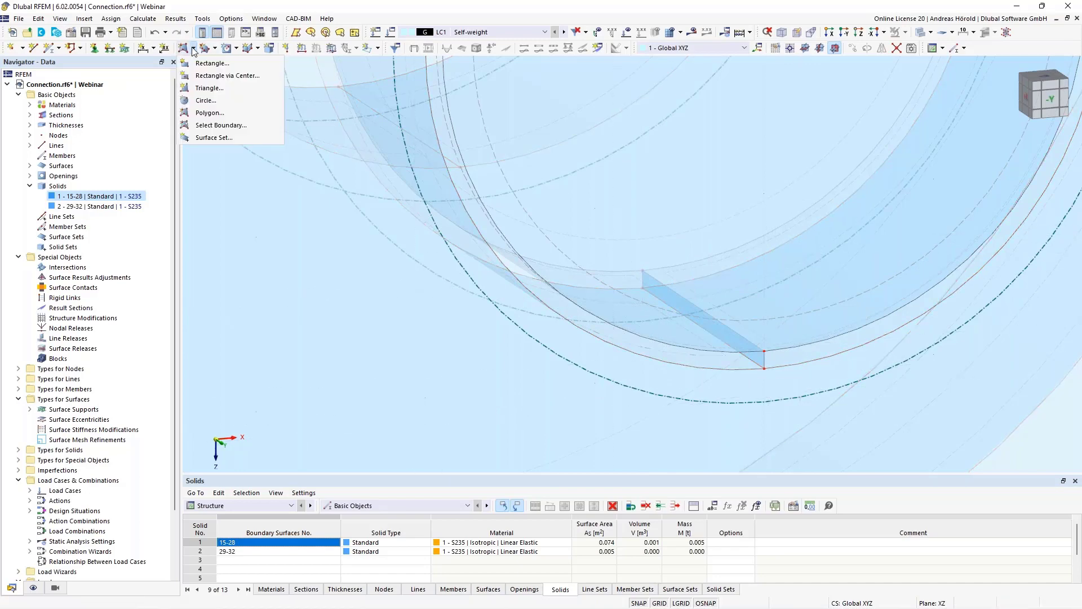
{"action": "left_click", "coordinate": [226, 126]}
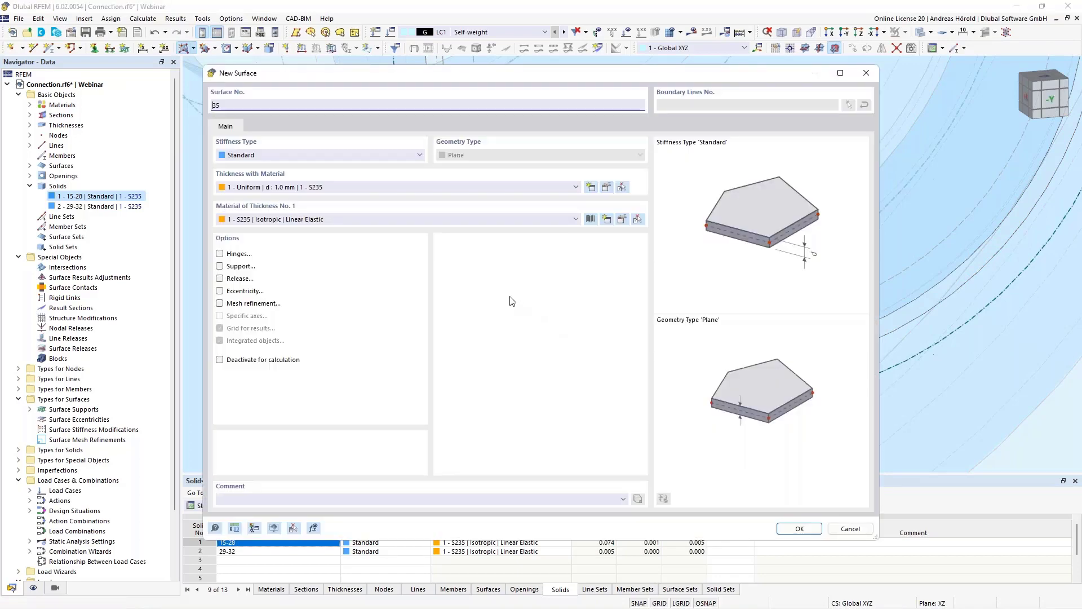
{"action": "left_click", "coordinate": [327, 154]}
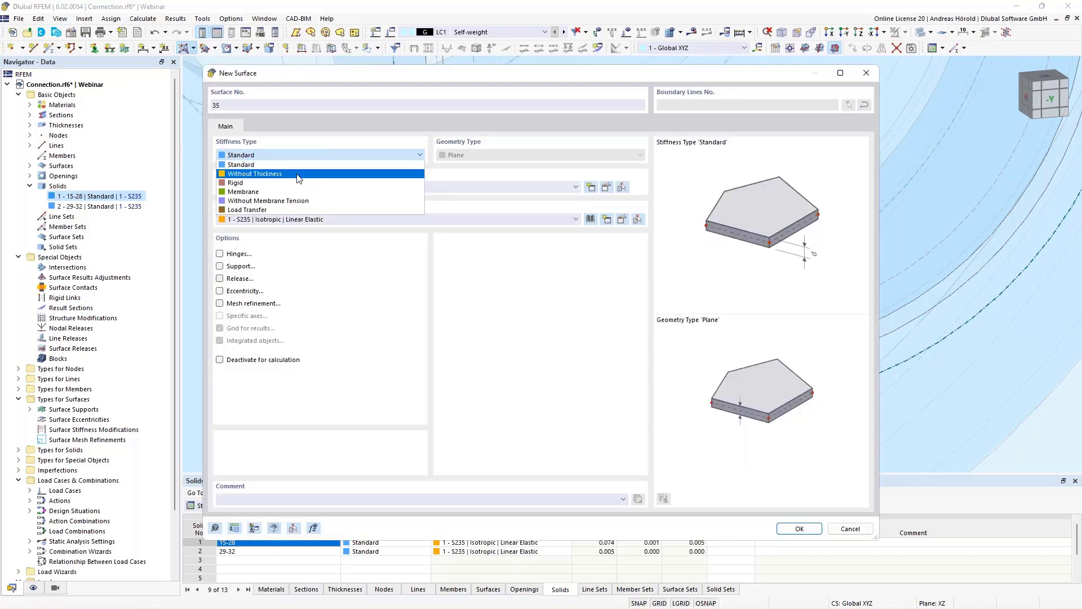
{"action": "left_click", "coordinate": [299, 174]}
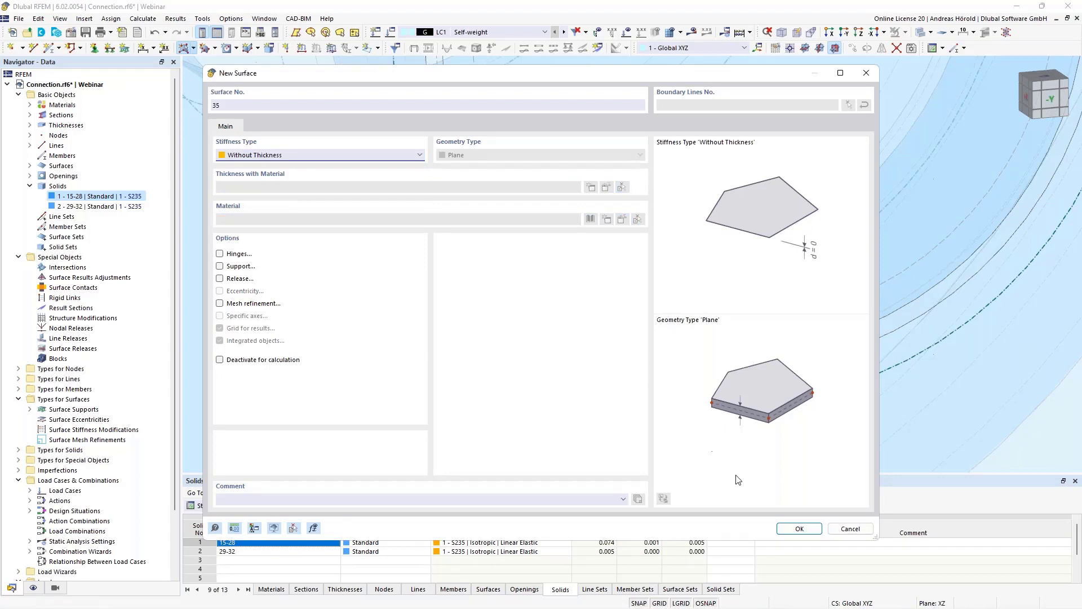
{"action": "left_click", "coordinate": [799, 529]}
{"action": "scroll", "coordinate": [790, 360], "scroll_direction": "up", "scroll_amount": 3}
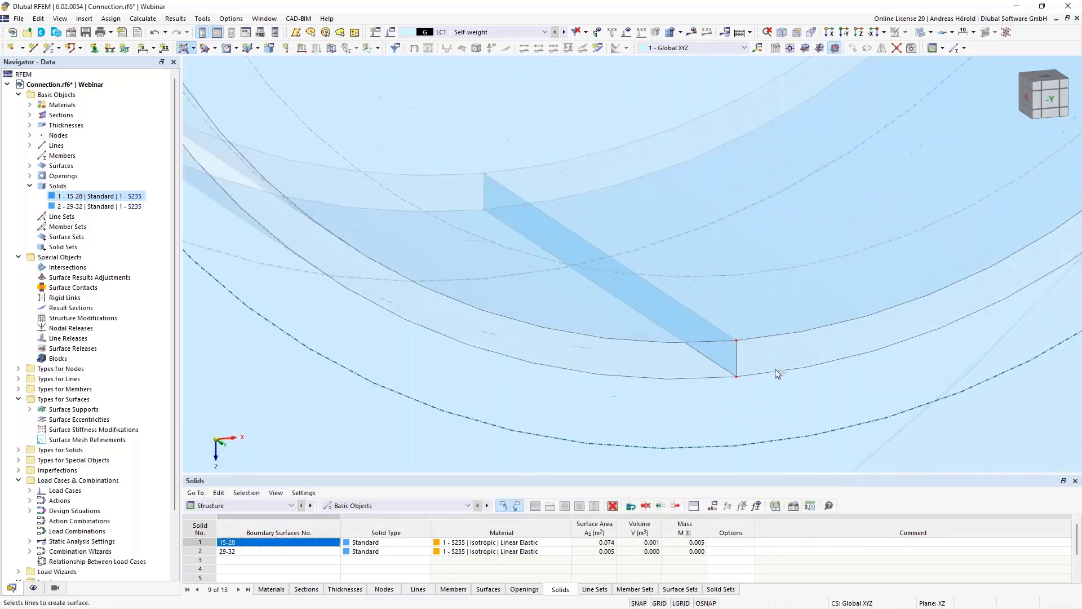
{"action": "left_click", "coordinate": [768, 371]}
{"action": "left_click", "coordinate": [736, 359]}
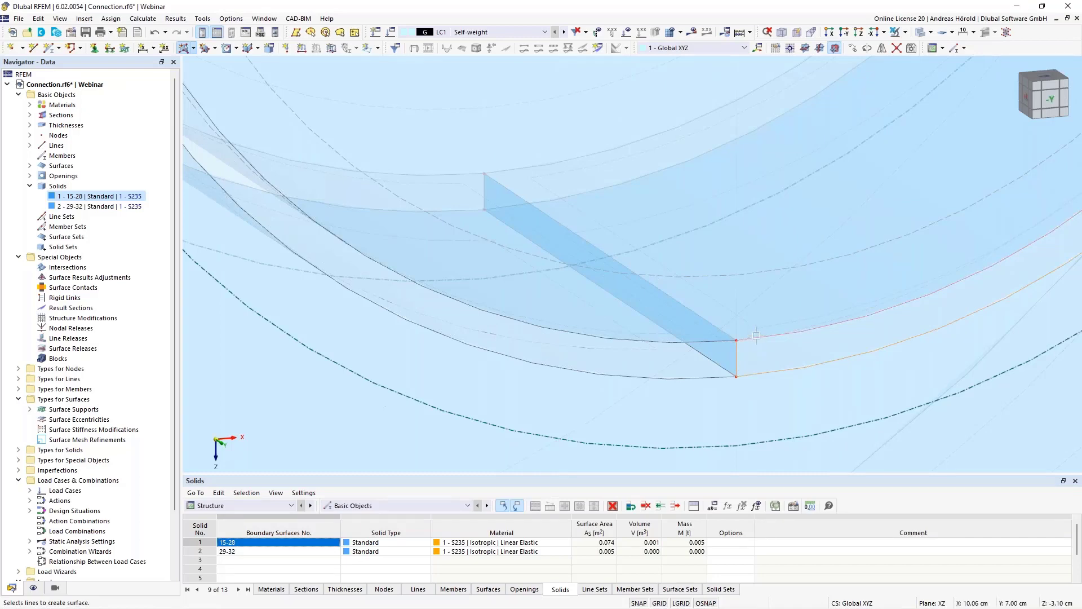
{"action": "scroll", "coordinate": [757, 336], "scroll_direction": "down", "scroll_amount": 5}
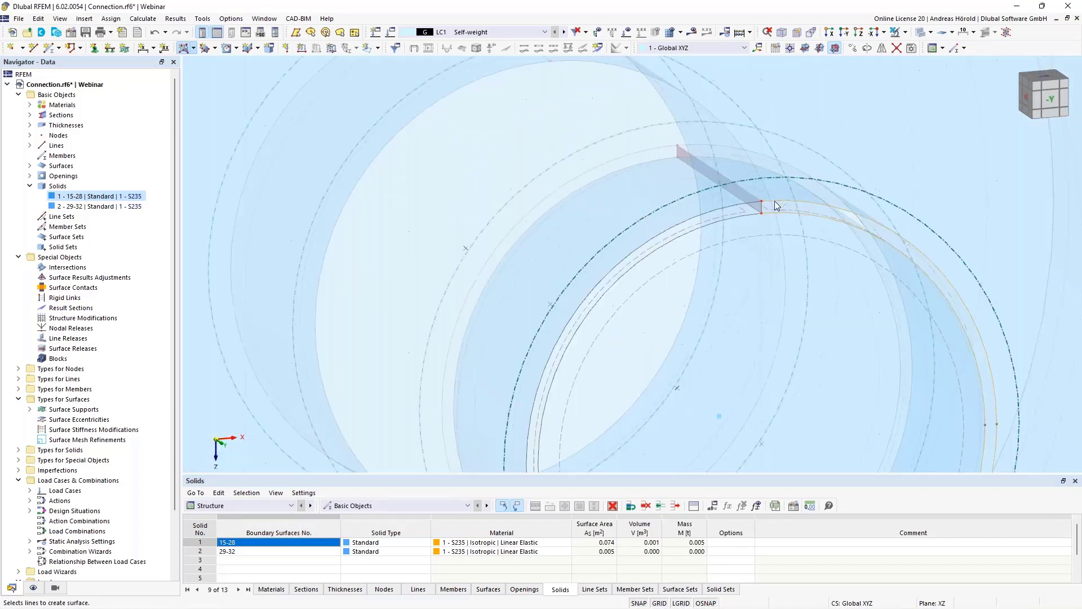
{"action": "left_click", "coordinate": [762, 207]}
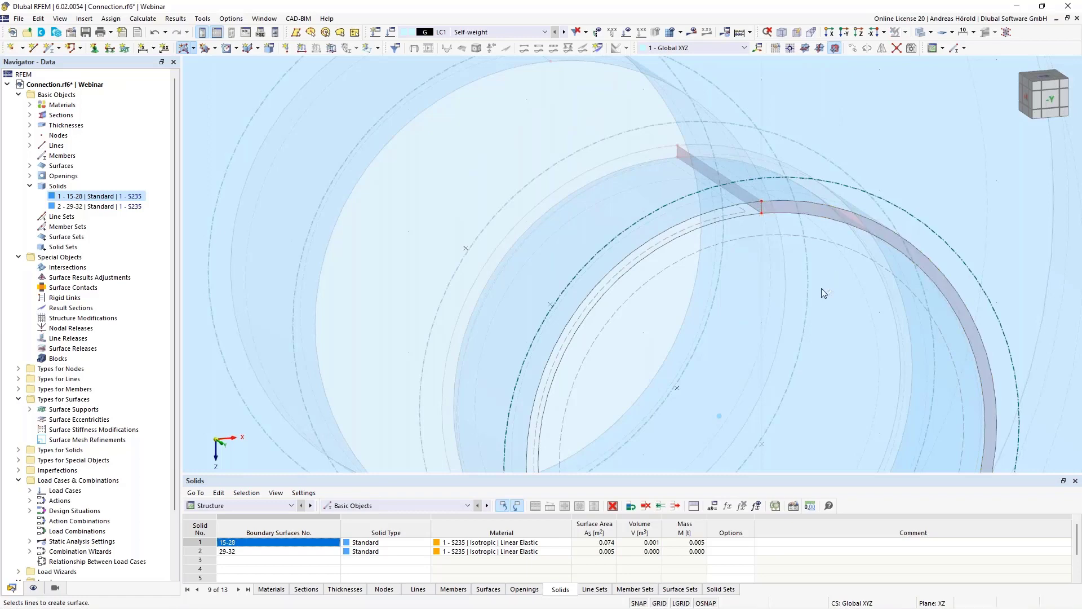
- Change the stiffness type of the surface across the lower gap to Without Thickness
{"action": "scroll", "coordinate": [820, 288], "scroll_direction": "down", "scroll_amount": 3}
{"action": "middle_click_drag", "start_coordinate": [804, 337], "coordinate": [800, 219]}
{"action": "scroll", "coordinate": [778, 350], "scroll_direction": "up", "scroll_amount": 5}
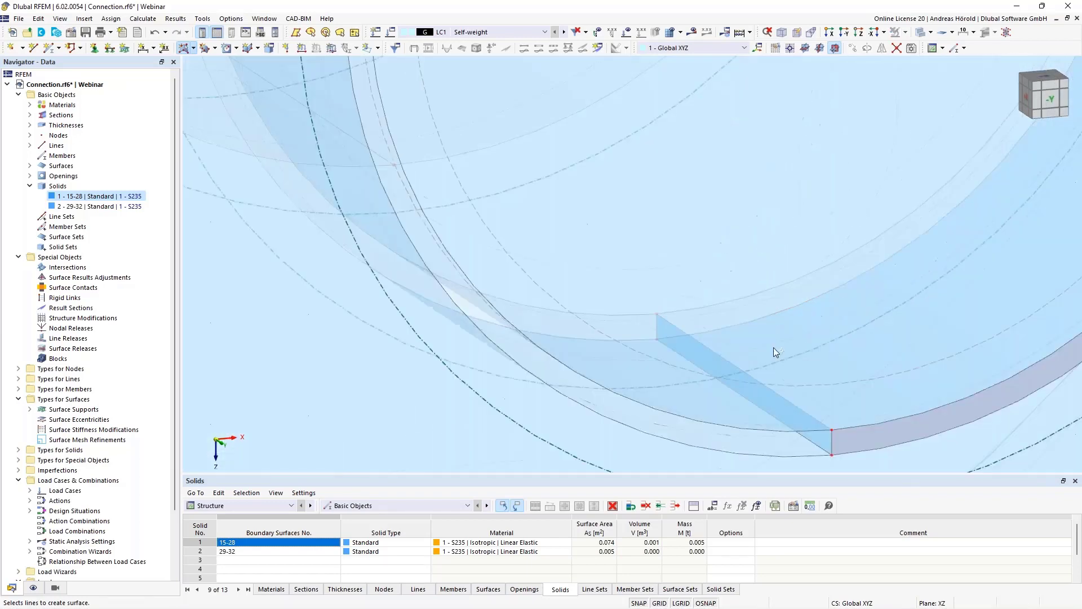
{"action": "double_click", "coordinate": [800, 416]}
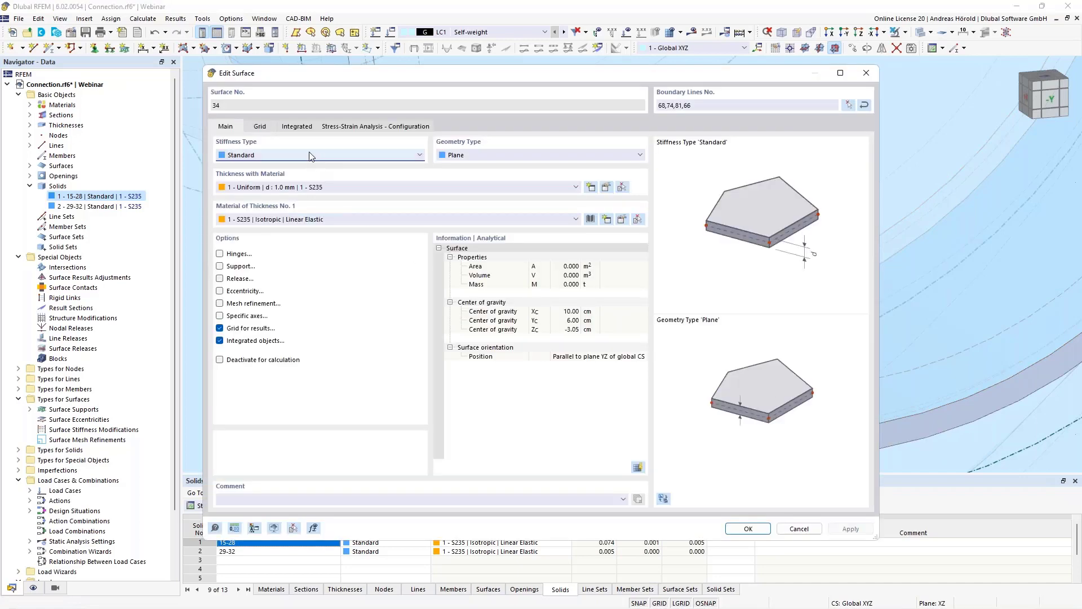
{"action": "left_click", "coordinate": [309, 153]}
{"action": "left_click", "coordinate": [299, 175]}
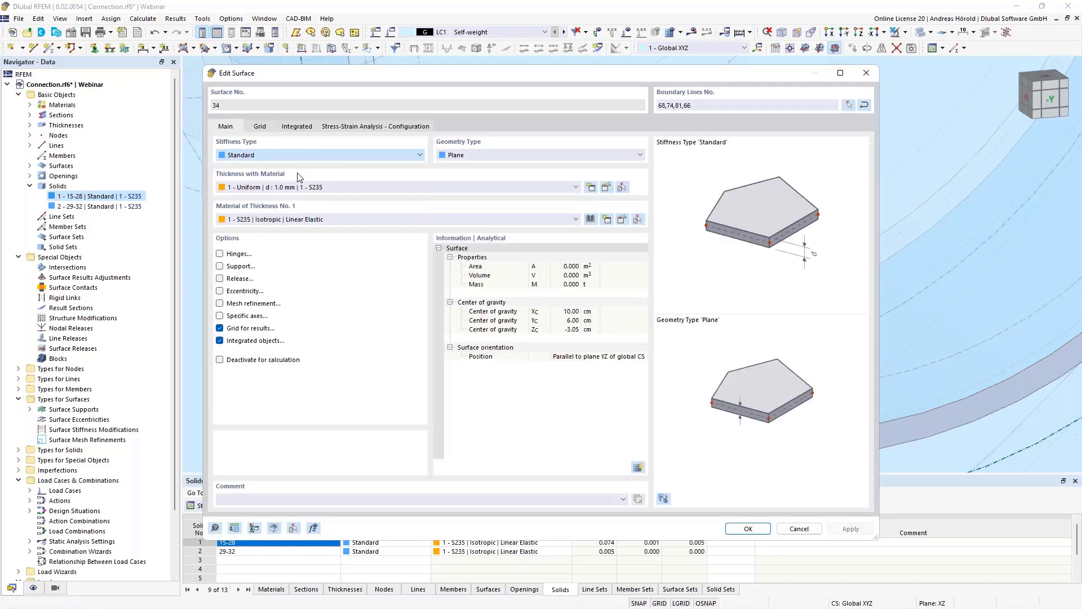
{"action": "left_click", "coordinate": [747, 527]}
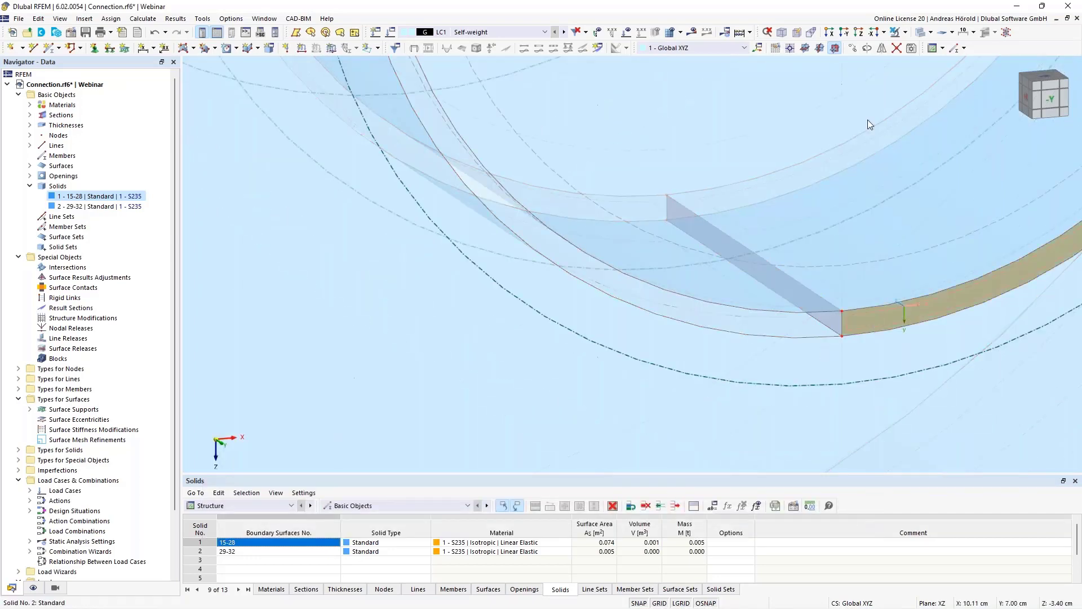
- Copy the front half-ring surface once to the back face, using a displacement vector of -2.00 cm in Y picked from two nodes
{"action": "left_click", "coordinate": [852, 49]}
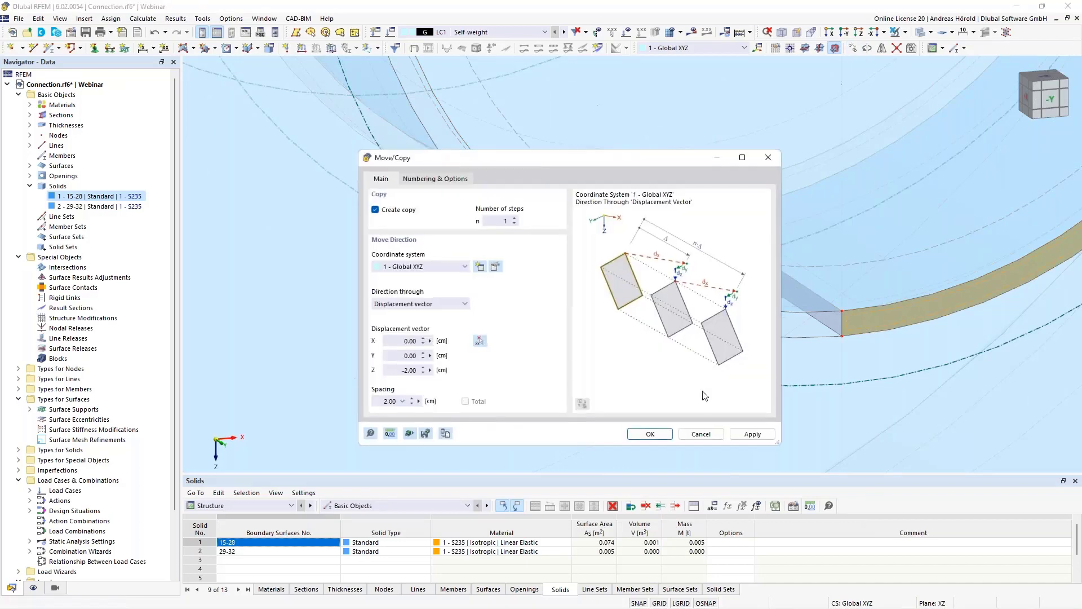
{"action": "left_click", "coordinate": [481, 342]}
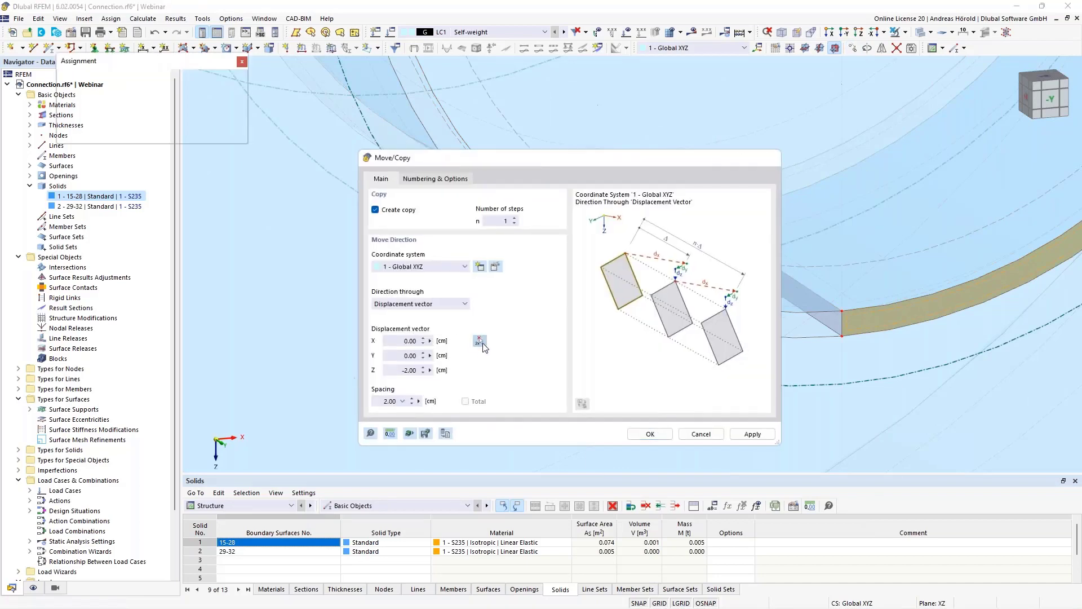
{"action": "left_click", "coordinate": [842, 311]}
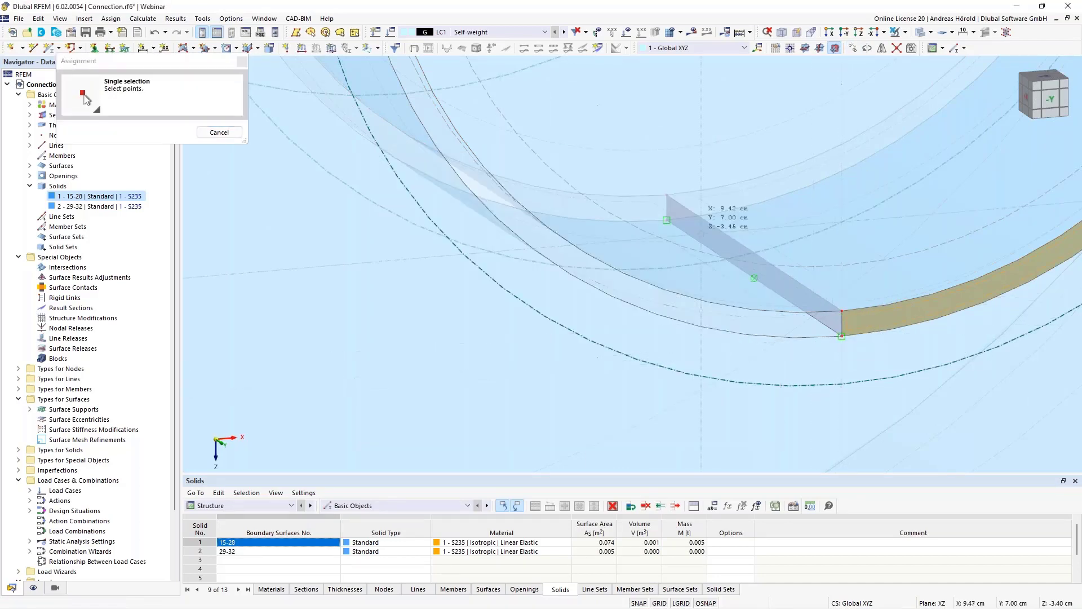
{"action": "left_click", "coordinate": [667, 196]}
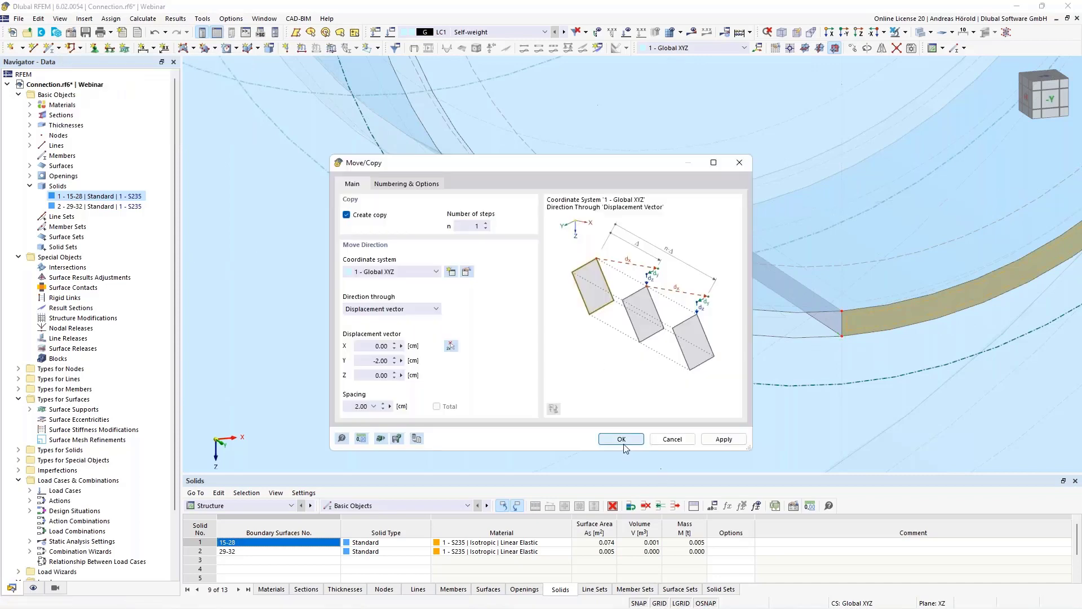
{"action": "left_click", "coordinate": [621, 440]}
{"action": "scroll", "coordinate": [702, 396], "scroll_direction": "down", "scroll_amount": 5}
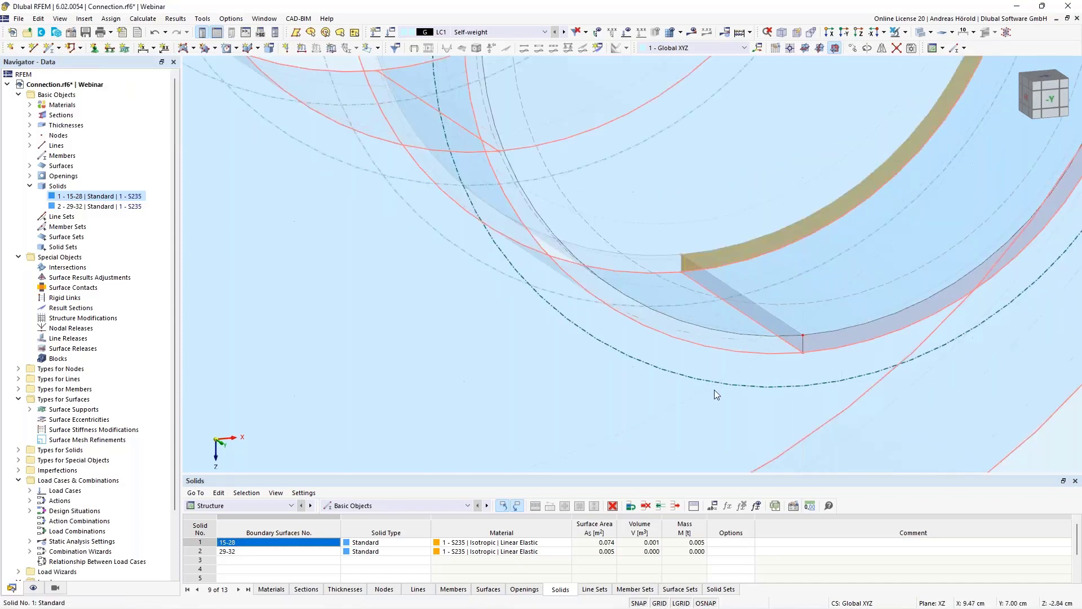
{"action": "middle_click_drag", "start_coordinate": [735, 384], "coordinate": [592, 332]}
{"action": "scroll", "coordinate": [592, 332], "scroll_direction": "down", "scroll_amount": 2}
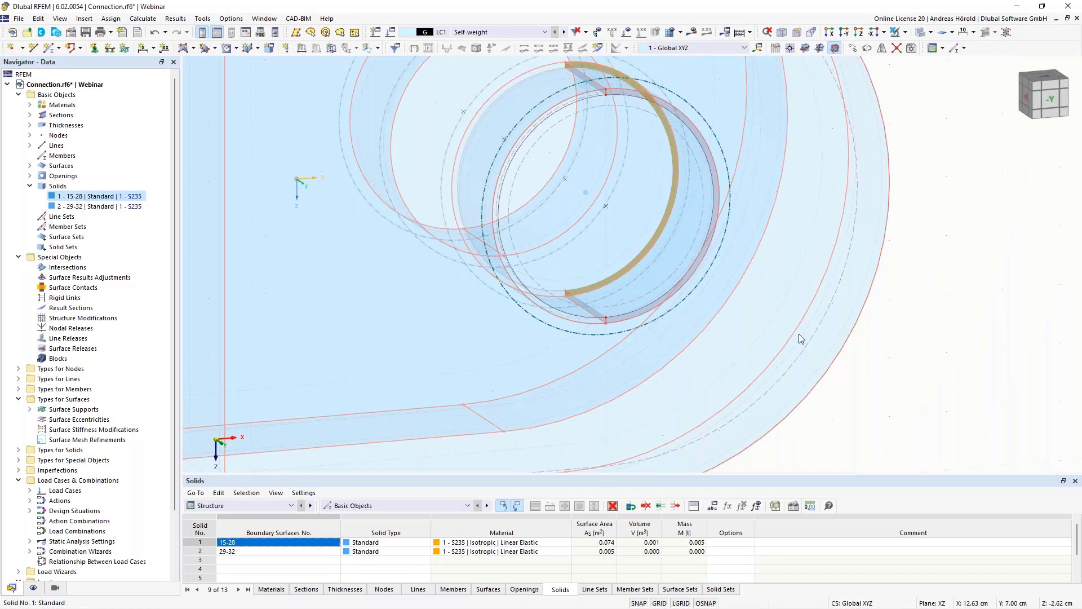
{"action": "left_click", "coordinate": [933, 339]}
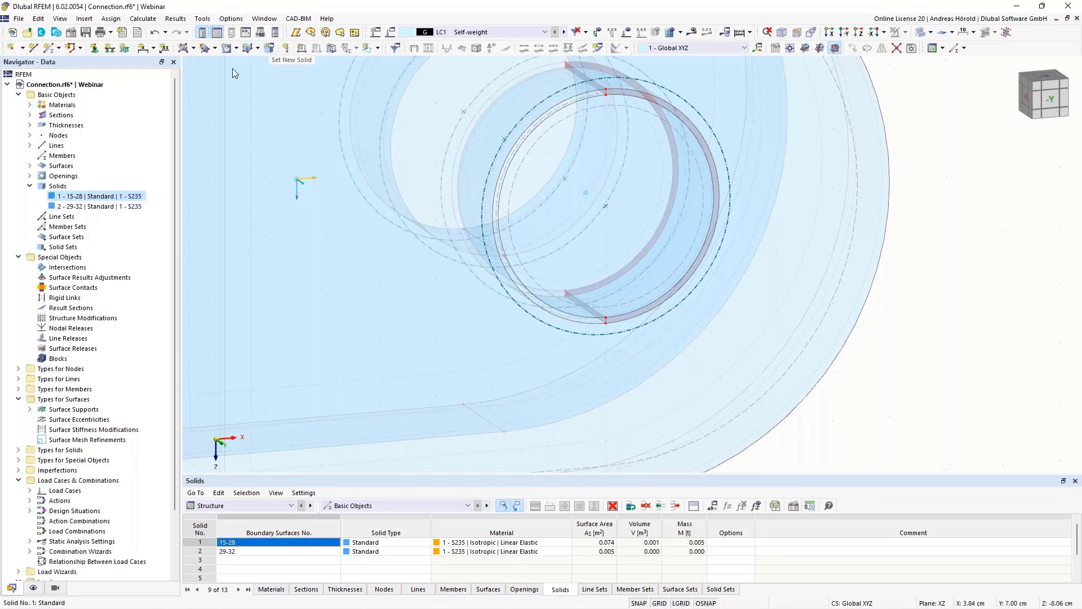
- Start a new Standard S235 solid with graphical boundary surface selection, turn off Autocomplete and clear the selected surfaces
{"action": "right_click", "coordinate": [58, 188]}
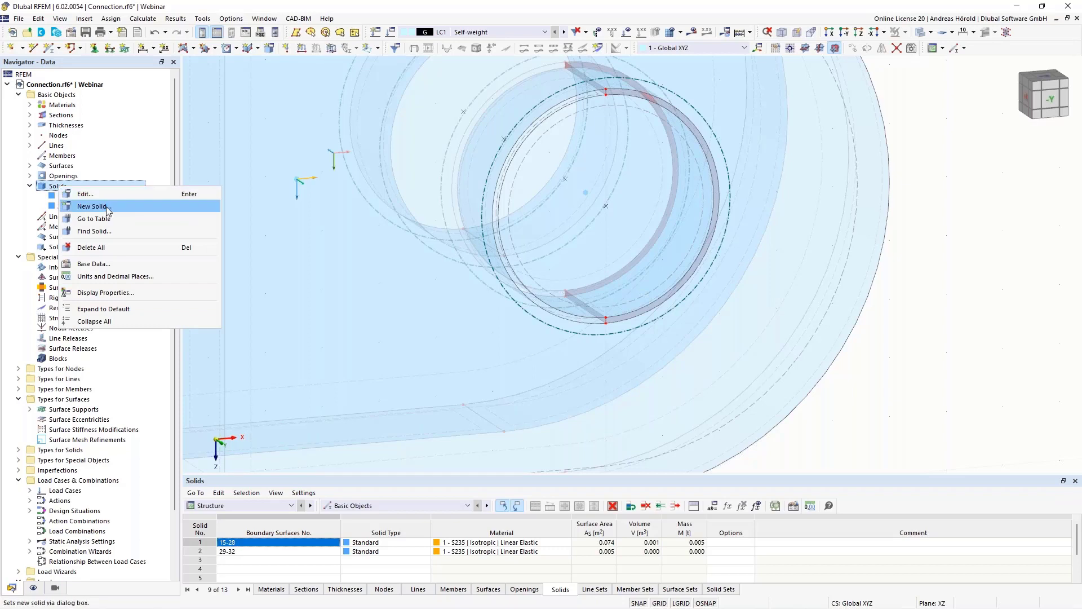
{"action": "left_click", "coordinate": [91, 206]}
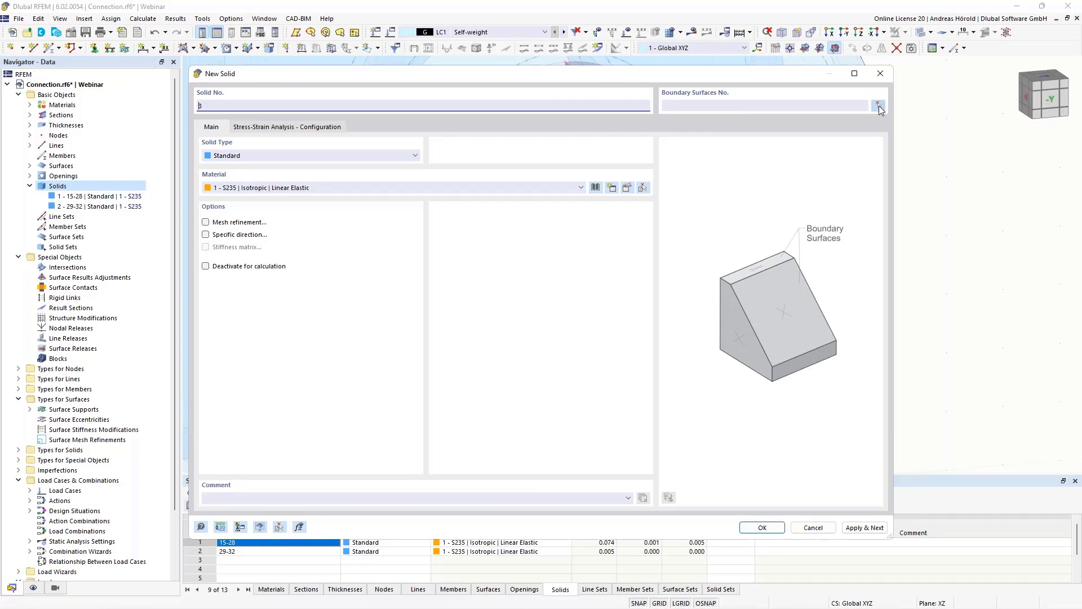
{"action": "left_click", "coordinate": [879, 106]}
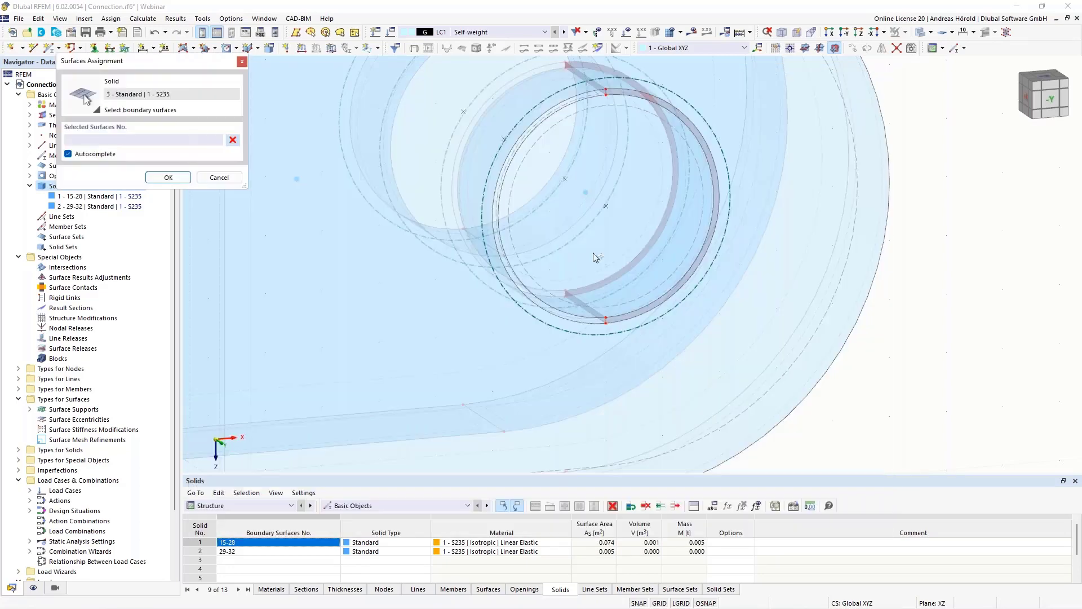
{"action": "scroll", "coordinate": [594, 257], "scroll_direction": "up", "scroll_amount": 10}
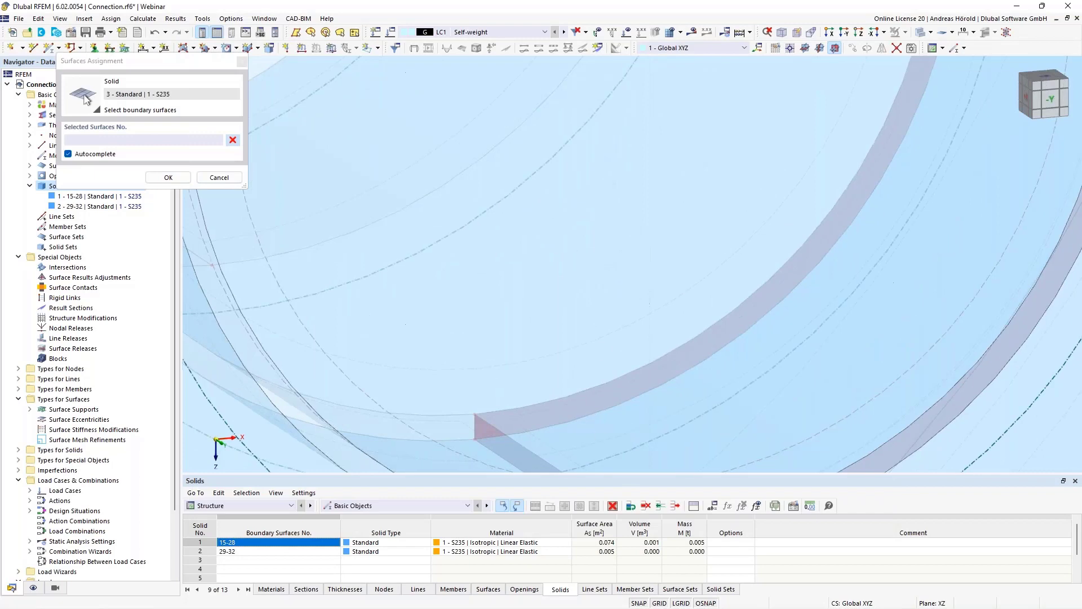
{"action": "middle_click_drag", "start_coordinate": [591, 391], "coordinate": [568, 167]}
{"action": "left_click", "coordinate": [510, 192]}
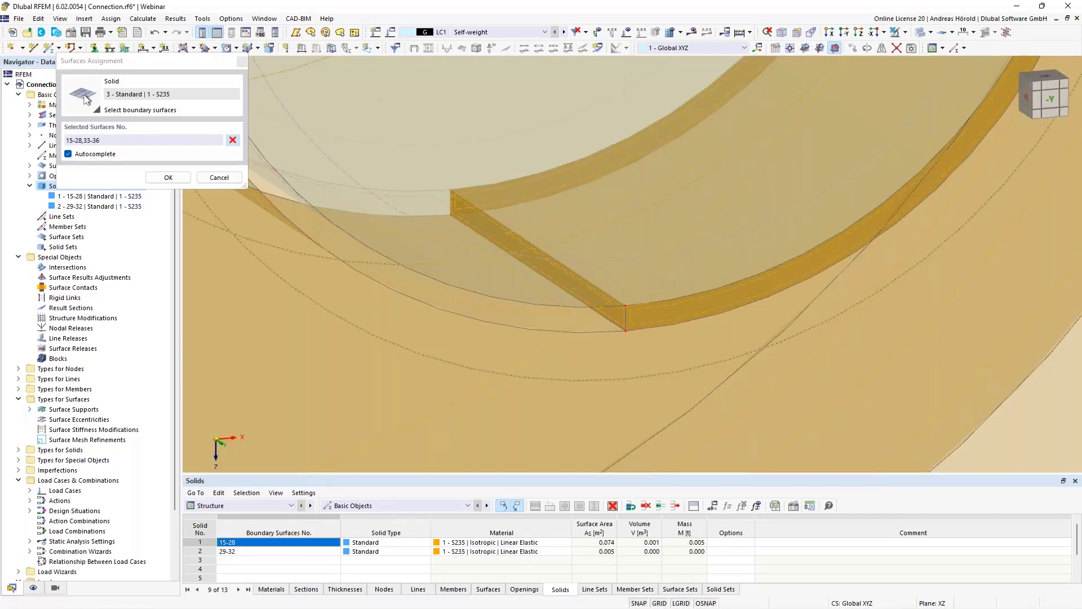
{"action": "left_click", "coordinate": [67, 155]}
{"action": "left_click", "coordinate": [233, 139]}
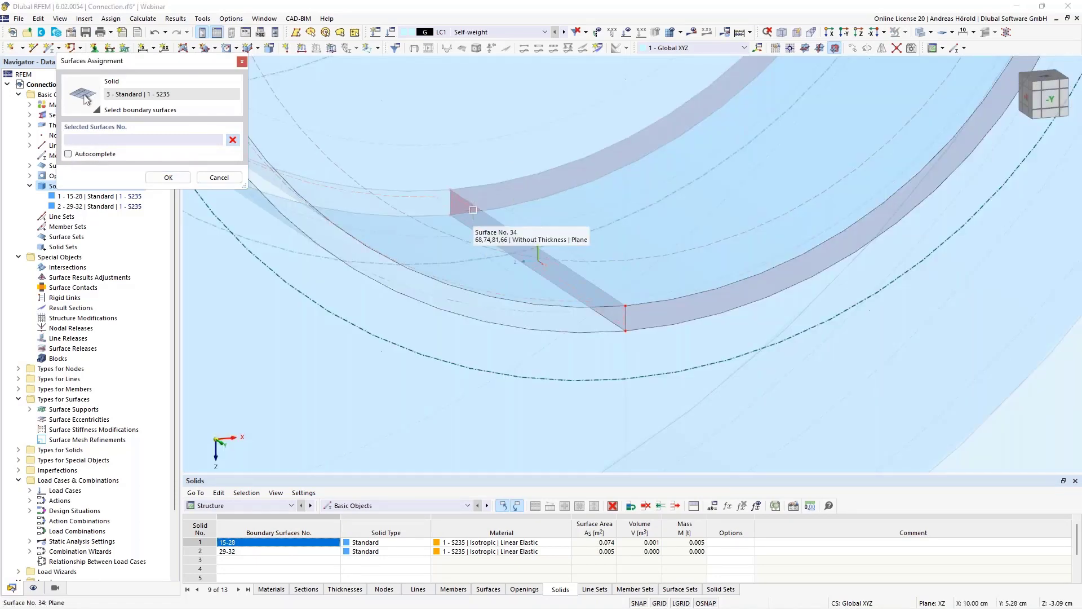
- Assign the lower gap surface, the pin's right lateral surface and the back and front half-ring surfaces as boundaries of the new solid
{"action": "left_click", "coordinate": [537, 243]}
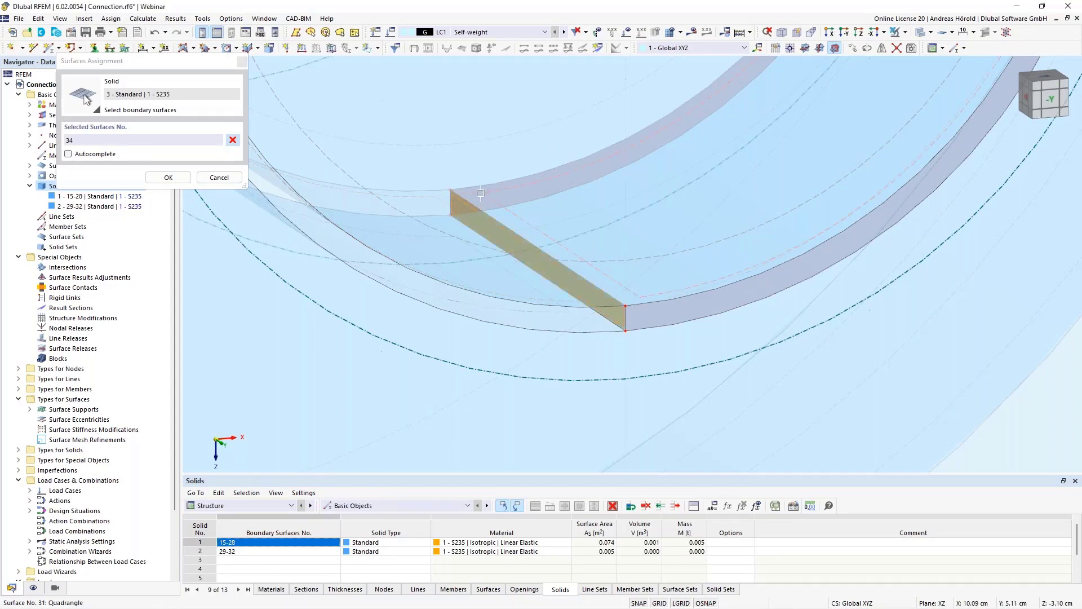
{"action": "left_click", "coordinate": [480, 193]}
{"action": "left_click", "coordinate": [477, 200]}
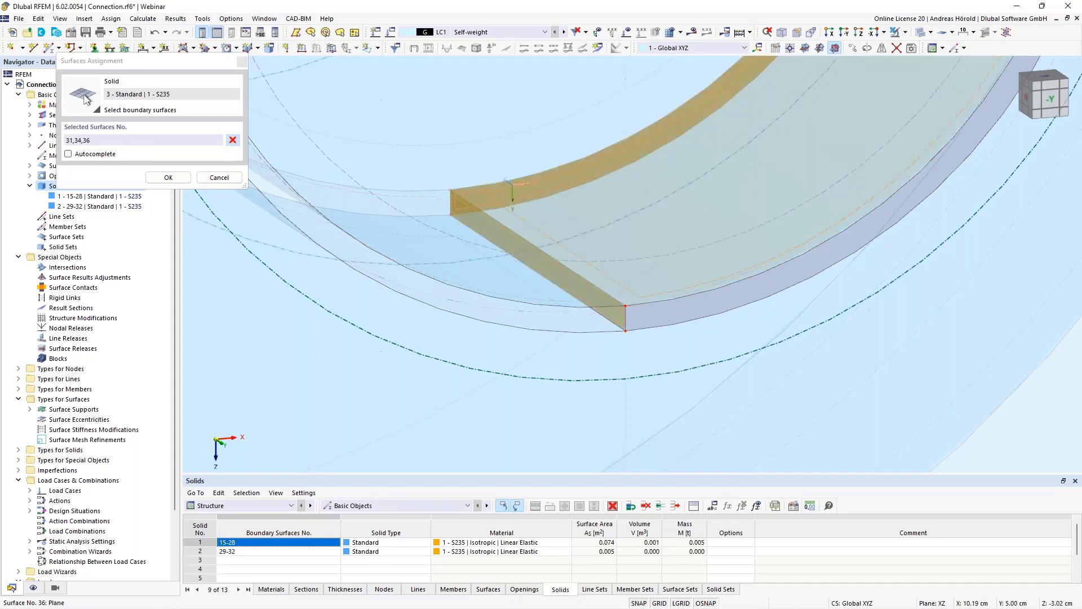
{"action": "left_click", "coordinate": [652, 323]}
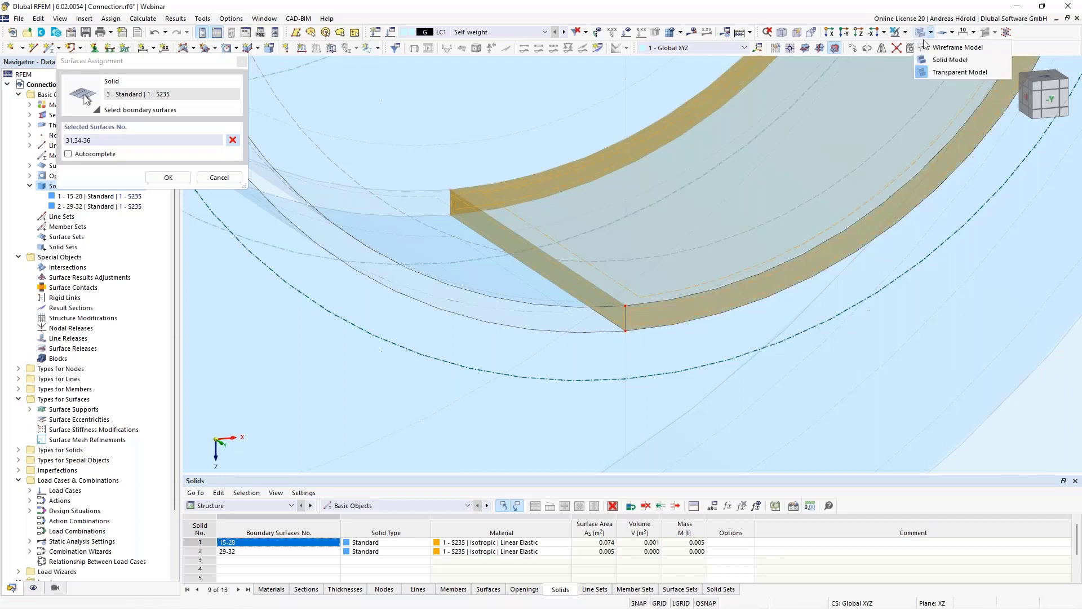
- Switch to wireframe display and add the hole's right inner surface to the new solid's boundary surfaces
{"action": "left_click", "coordinate": [927, 49]}
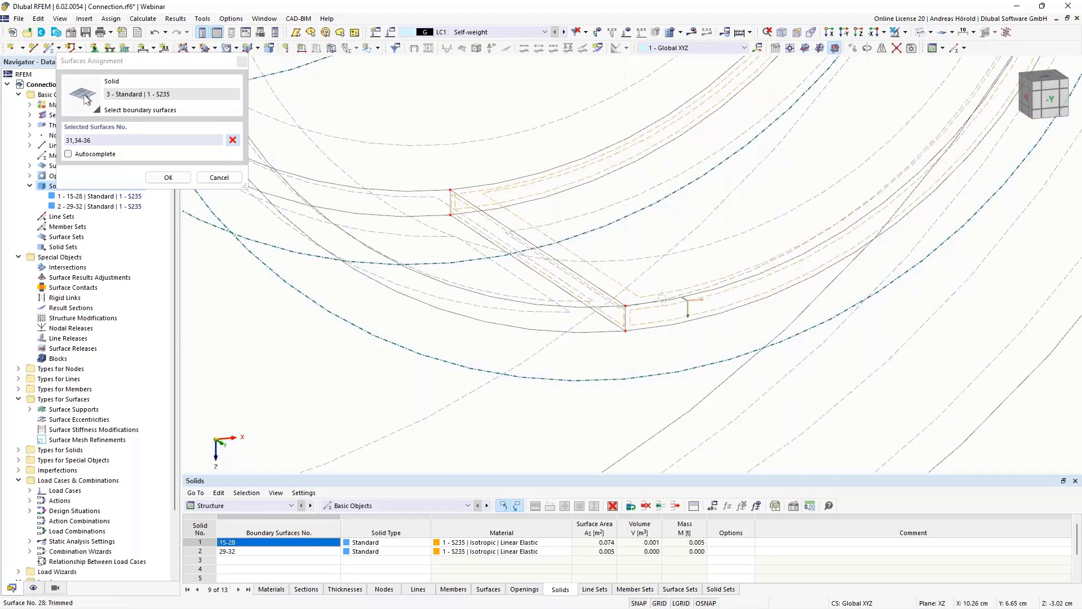
{"action": "scroll", "coordinate": [667, 293], "scroll_direction": "down", "scroll_amount": 1}
{"action": "middle_click_drag", "start_coordinate": [734, 322], "coordinate": [510, 325]}
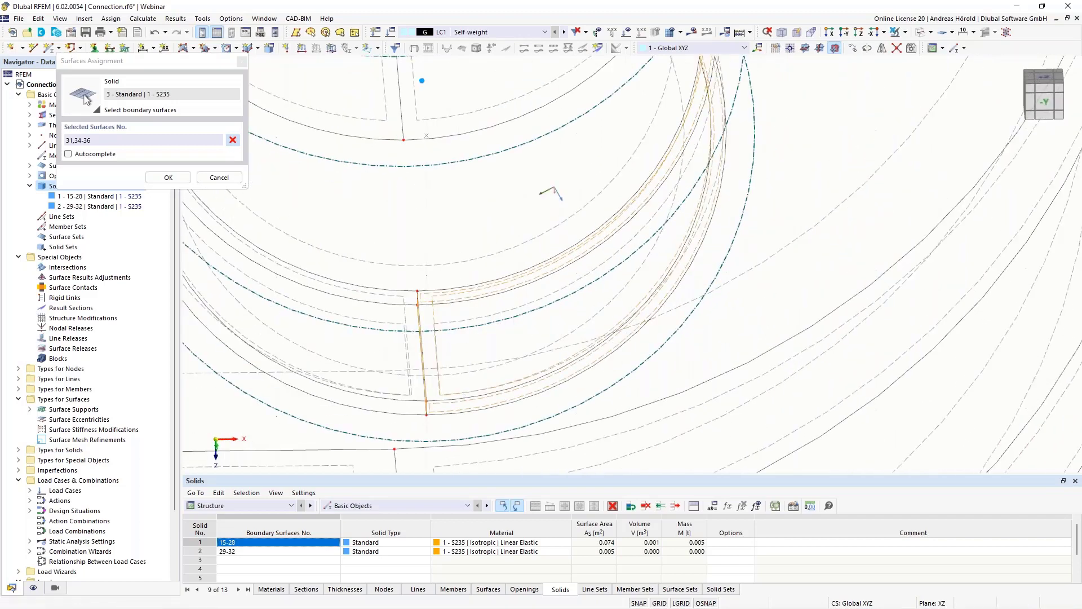
{"action": "left_click", "coordinate": [484, 316]}
{"action": "scroll", "coordinate": [437, 213], "scroll_direction": "down", "scroll_amount": 2}
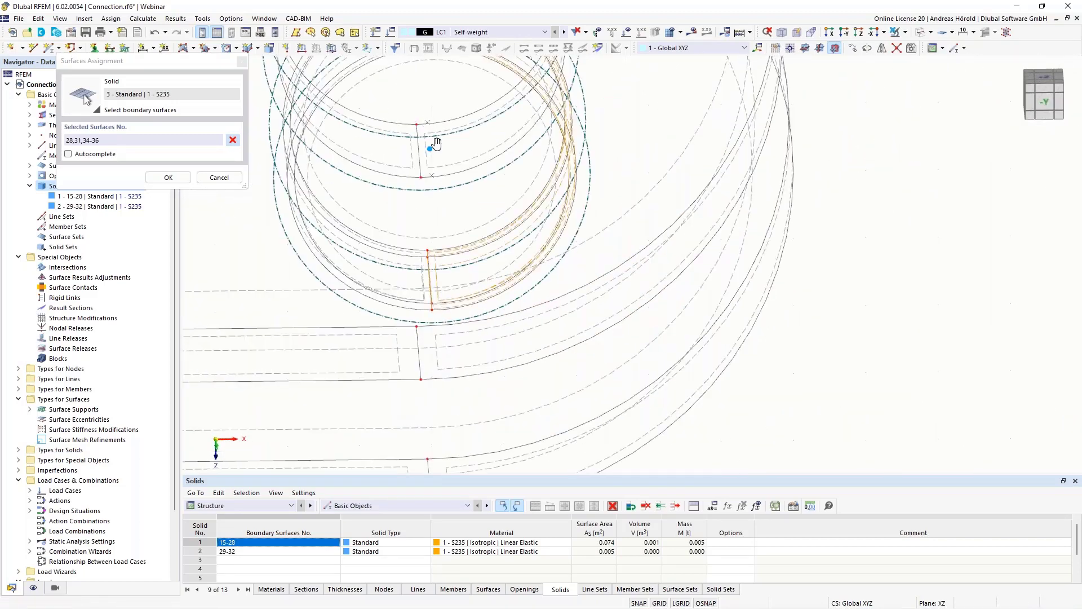
- Add the upper gap surface to the solid's boundaries, restore the transparent model display and confirm the surface selection
{"action": "middle_click_drag", "start_coordinate": [430, 213], "coordinate": [537, 406]}
{"action": "scroll", "coordinate": [504, 260], "scroll_direction": "up", "scroll_amount": 3}
{"action": "middle_click_drag", "start_coordinate": [491, 296], "coordinate": [539, 263], "text": "ctrl"}
{"action": "scroll", "coordinate": [620, 131], "scroll_direction": "up", "scroll_amount": 3}
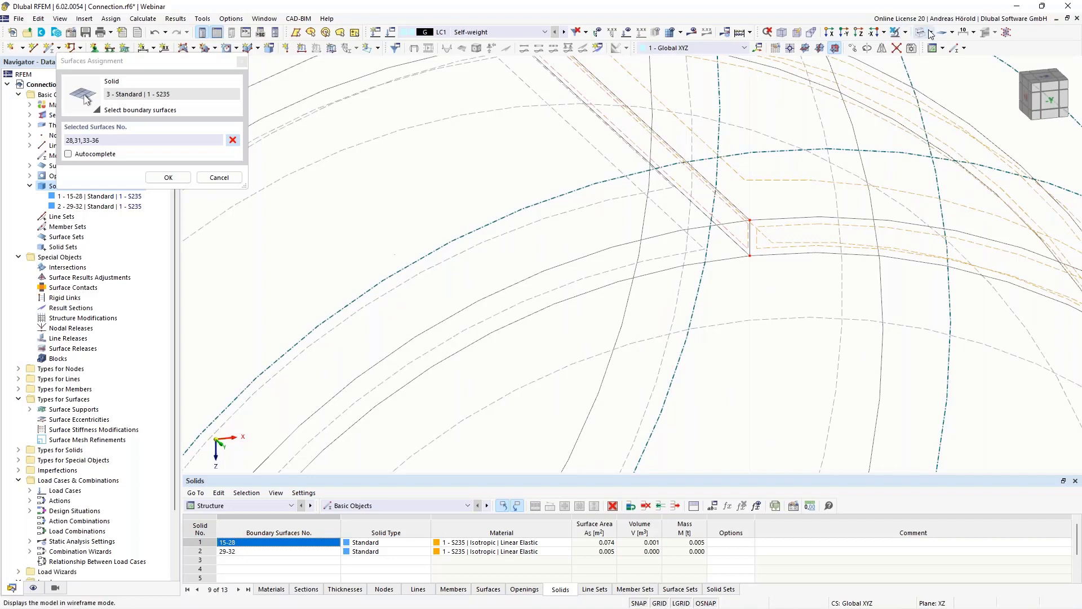
{"action": "left_click", "coordinate": [906, 33]}
{"action": "left_click", "coordinate": [923, 72]}
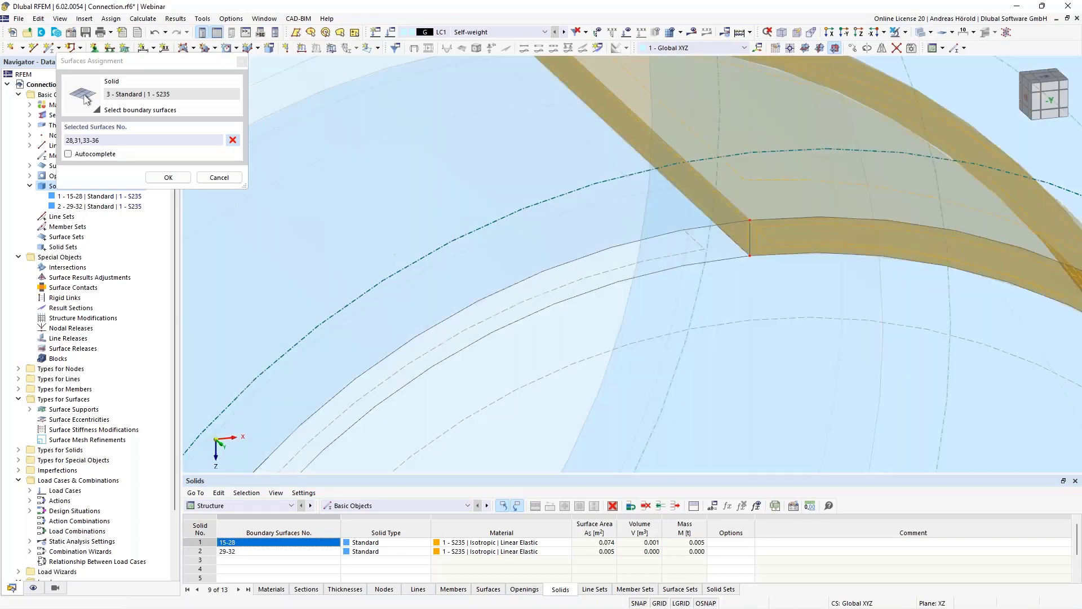
{"action": "scroll", "coordinate": [824, 229], "scroll_direction": "down", "scroll_amount": 7}
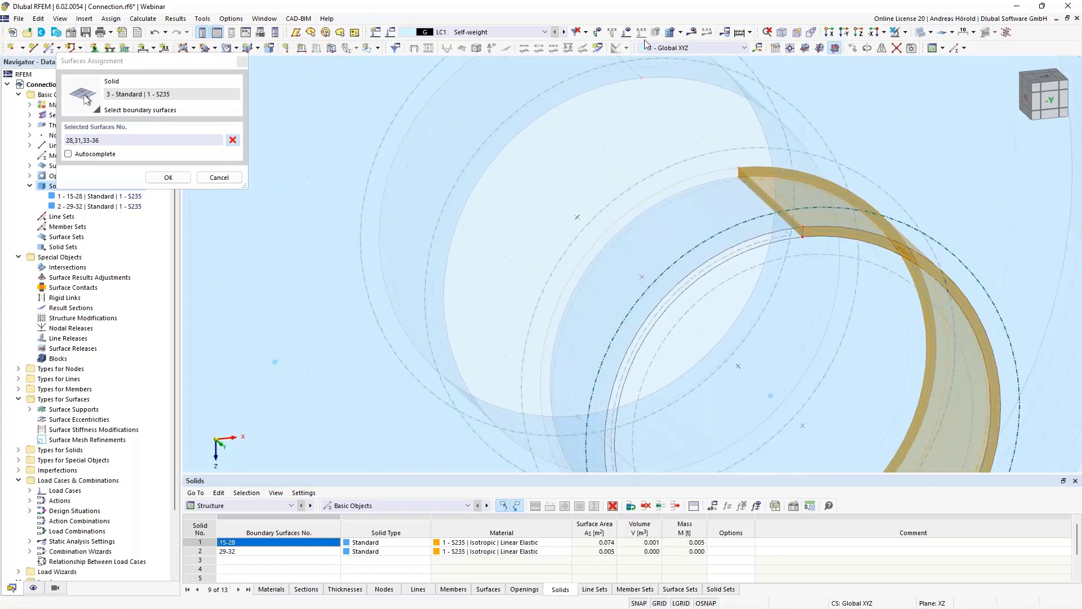
{"action": "scroll", "coordinate": [762, 291], "scroll_direction": "down", "scroll_amount": 3}
{"action": "middle_click_drag", "start_coordinate": [753, 273], "coordinate": [732, 210]}
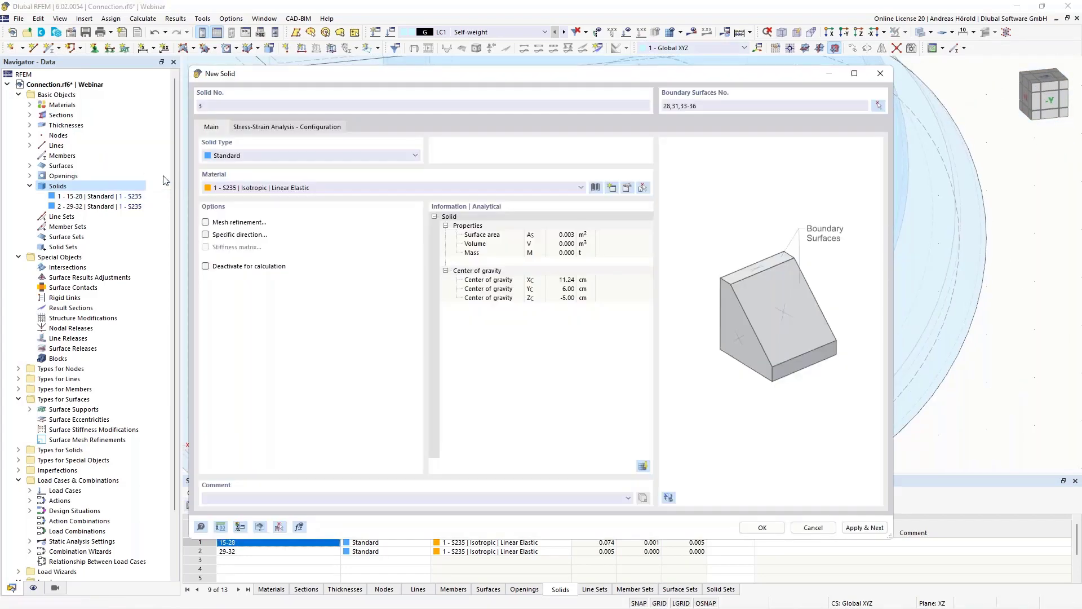
{"action": "left_click", "coordinate": [166, 177]}
- Change the new gap solid's type to Contact and show its contact solid settings
{"action": "left_click", "coordinate": [280, 160]}
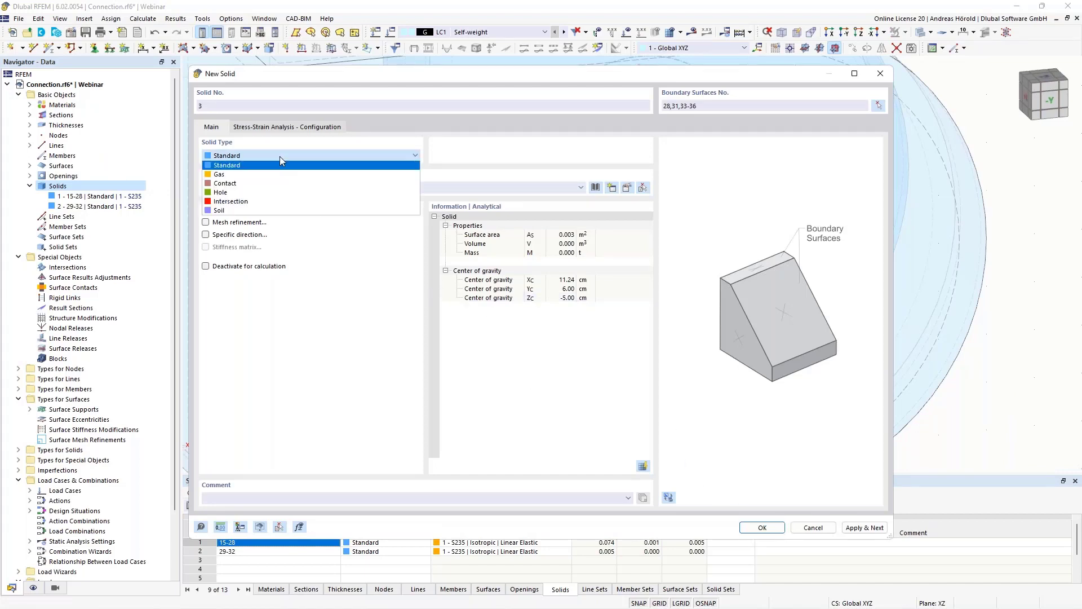
{"action": "left_click", "coordinate": [265, 183]}
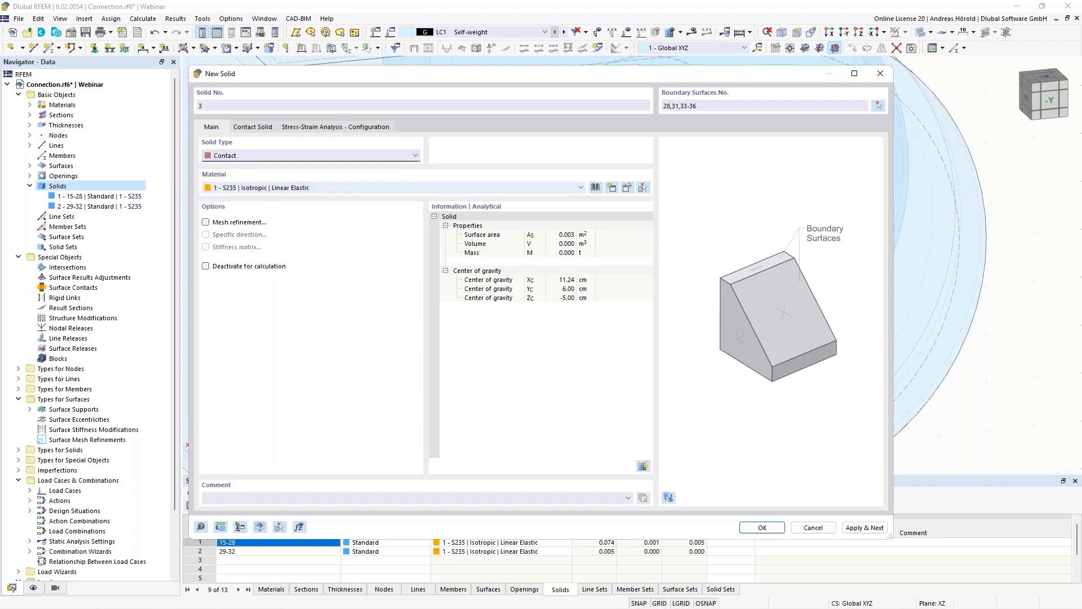
{"action": "left_click", "coordinate": [255, 128]}
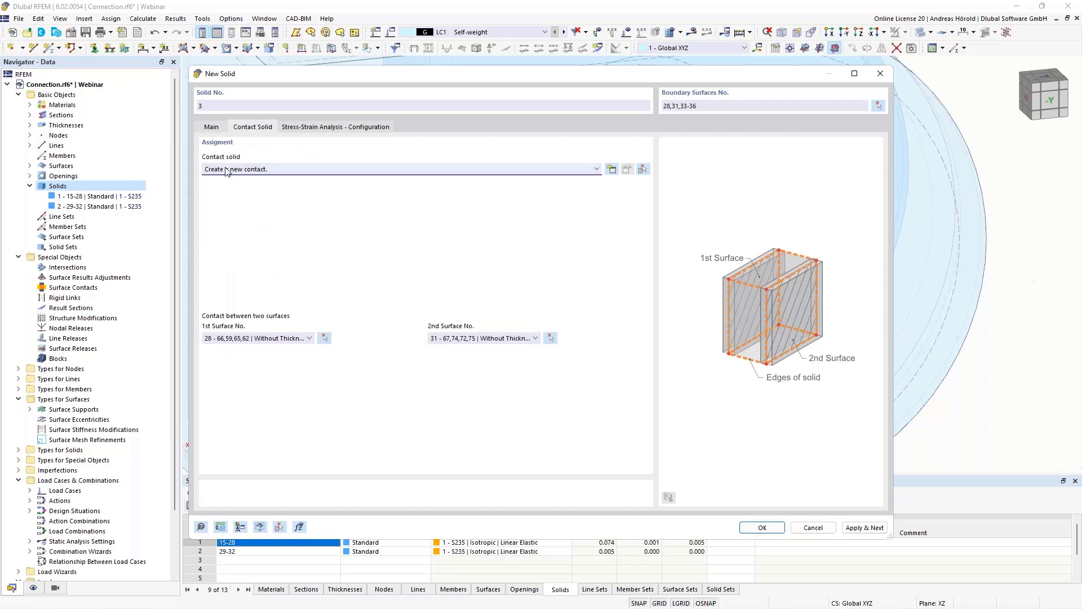
- Create a contact with failure under tension perpendicular to the surfaces and rigid friction parallel to them, with a friction coefficient of 0.01
{"action": "left_click", "coordinate": [611, 170]}
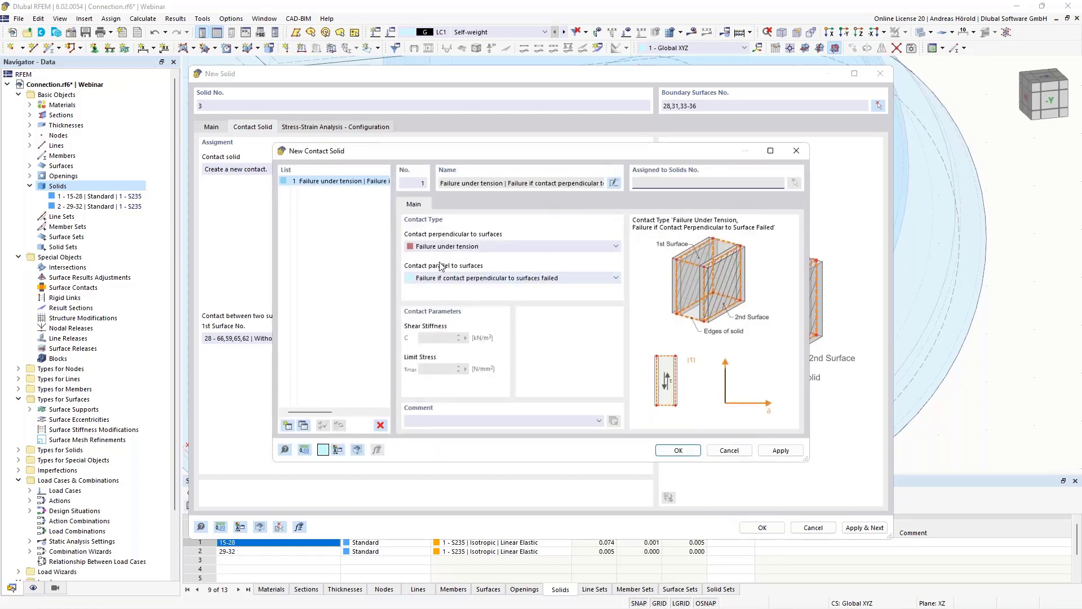
{"action": "left_click", "coordinate": [472, 248]}
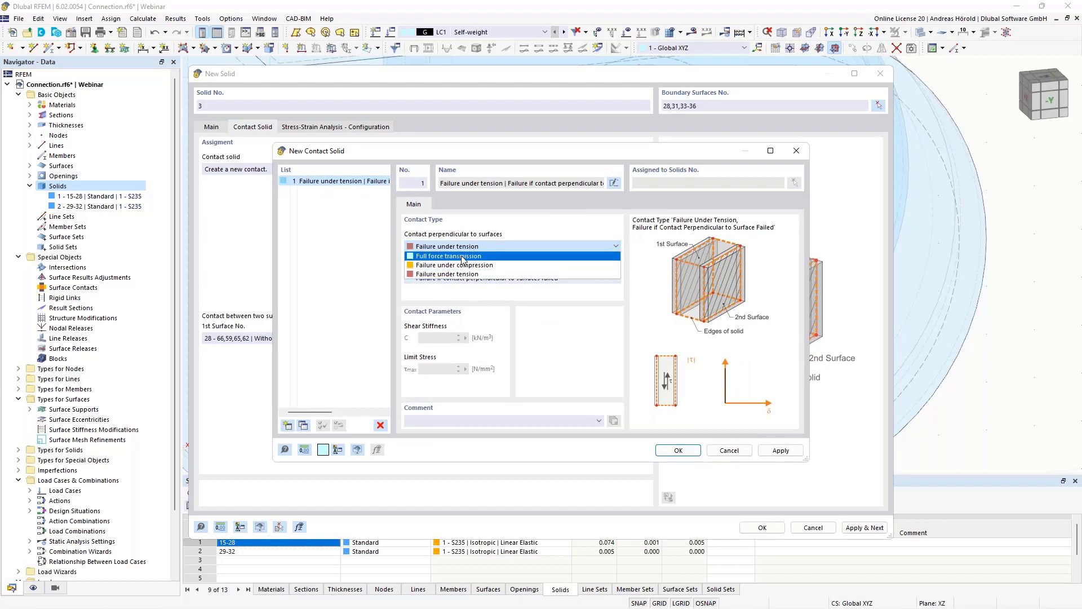
{"action": "left_click", "coordinate": [486, 274]}
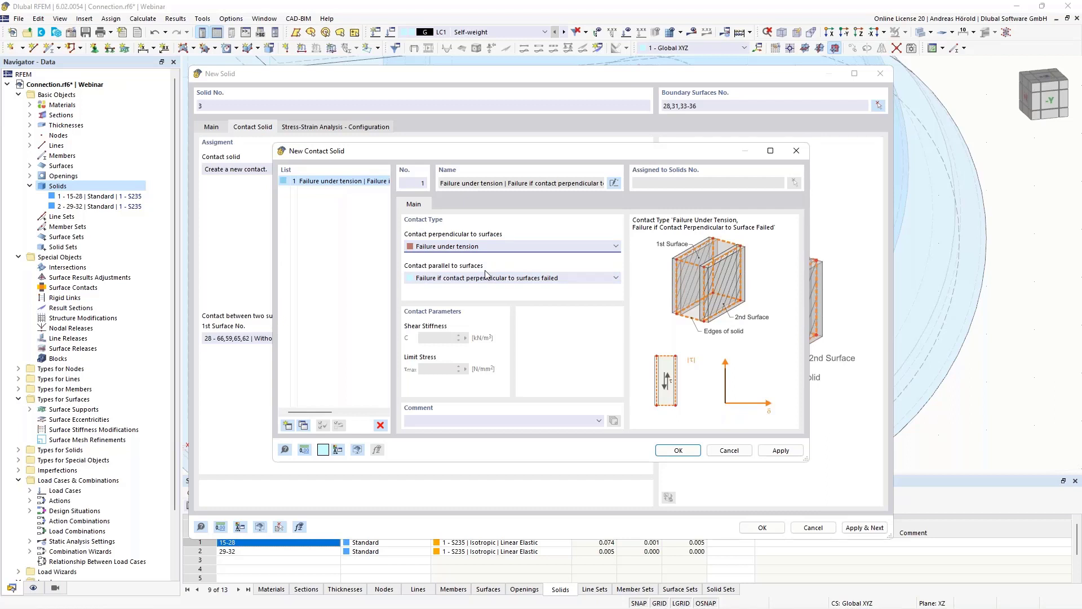
{"action": "left_click", "coordinate": [486, 279]}
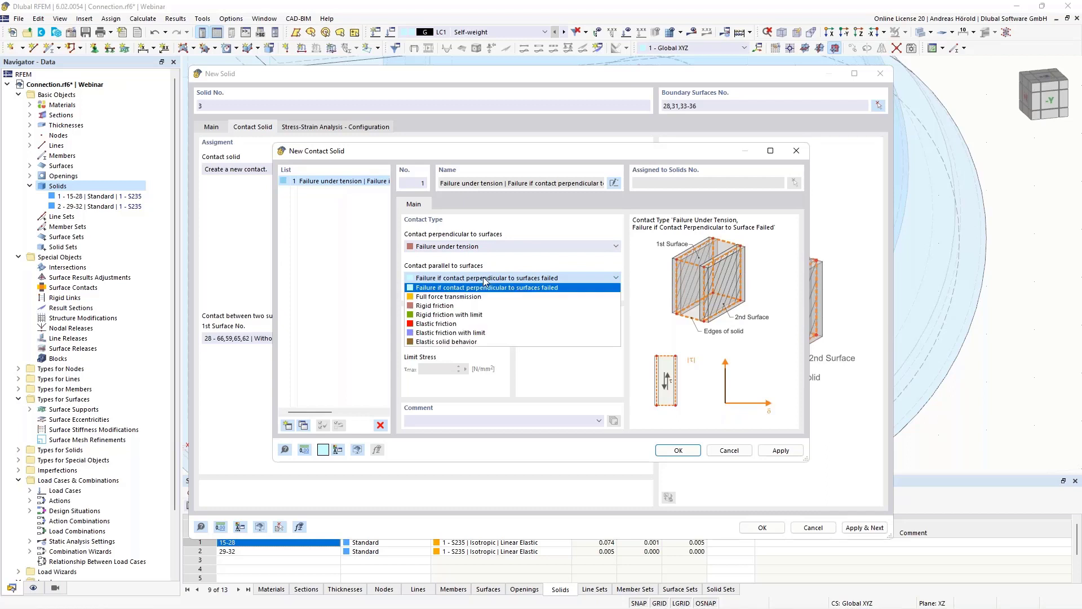
{"action": "left_click", "coordinate": [465, 307]}
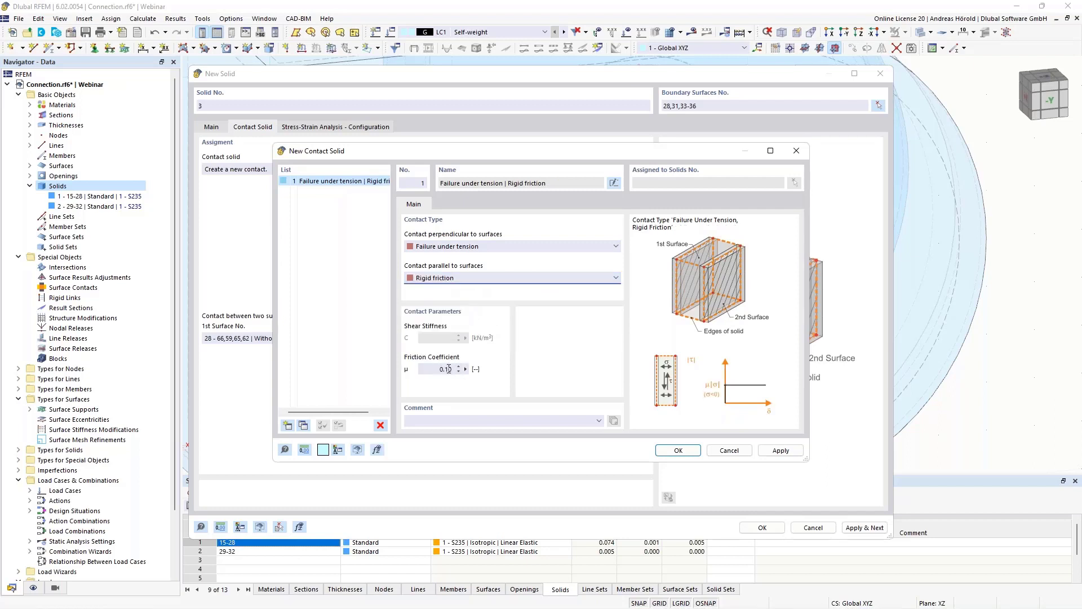
{"action": "left_click_drag", "start_coordinate": [447, 369], "coordinate": [455, 370]}
{"action": "left_click", "coordinate": [679, 450]}
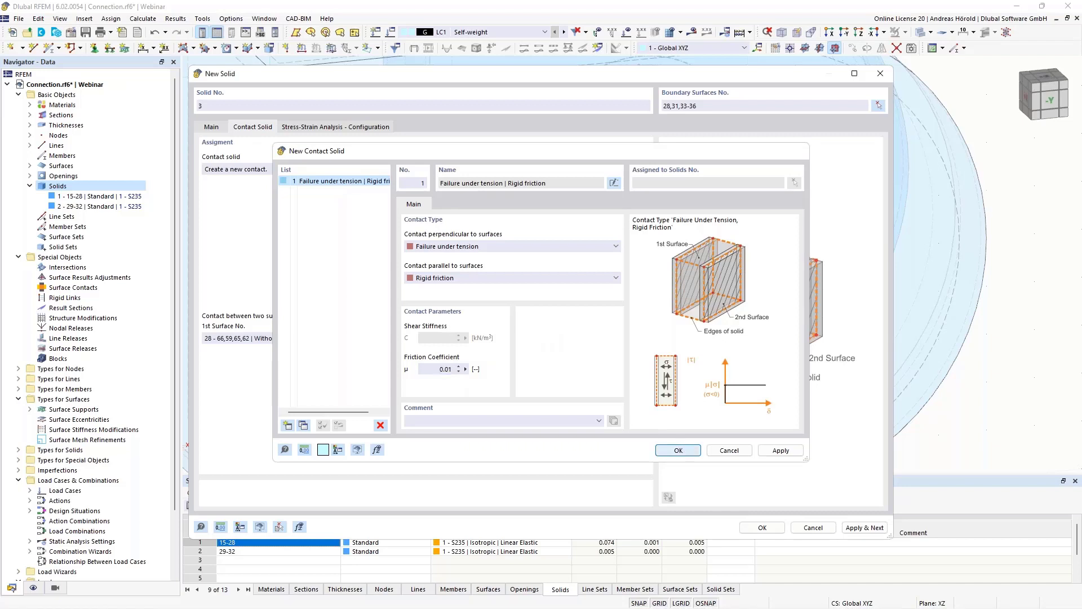
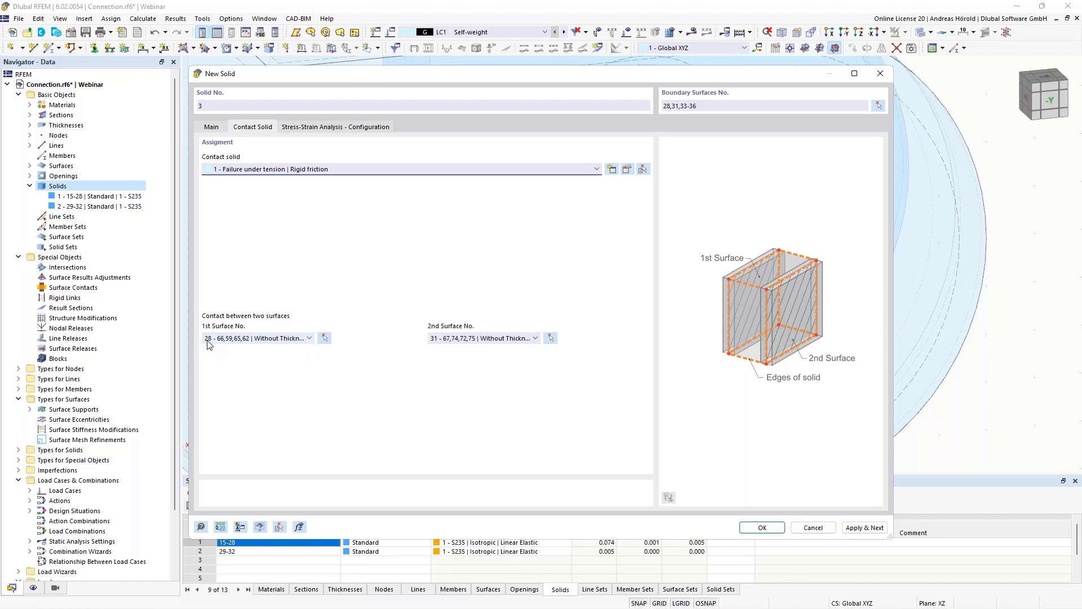
{"action": "left_click", "coordinate": [325, 339]}
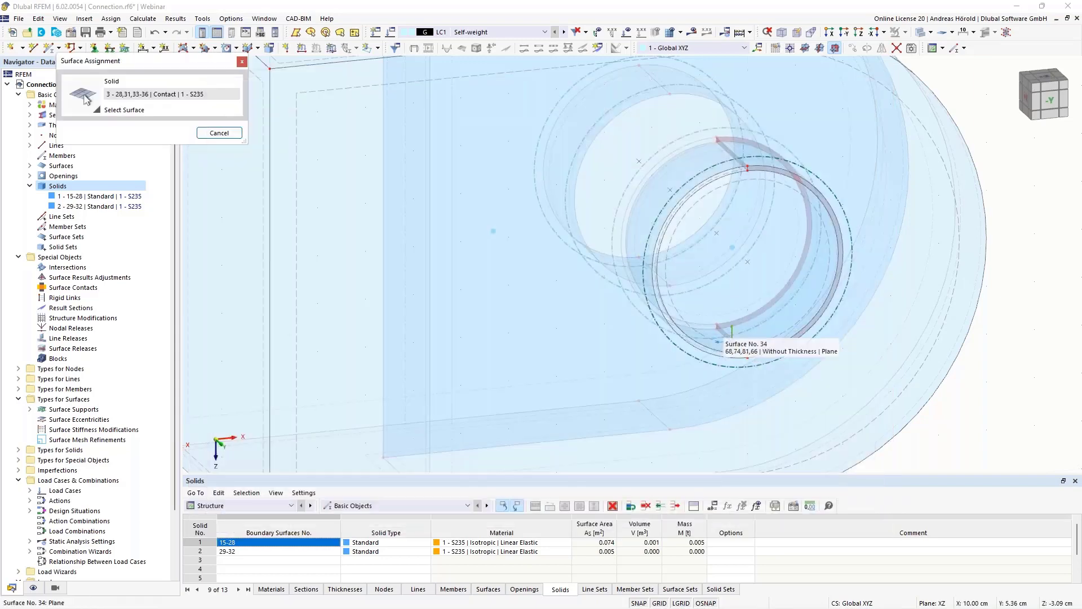
{"action": "scroll", "coordinate": [740, 334], "scroll_direction": "up", "scroll_amount": 5}
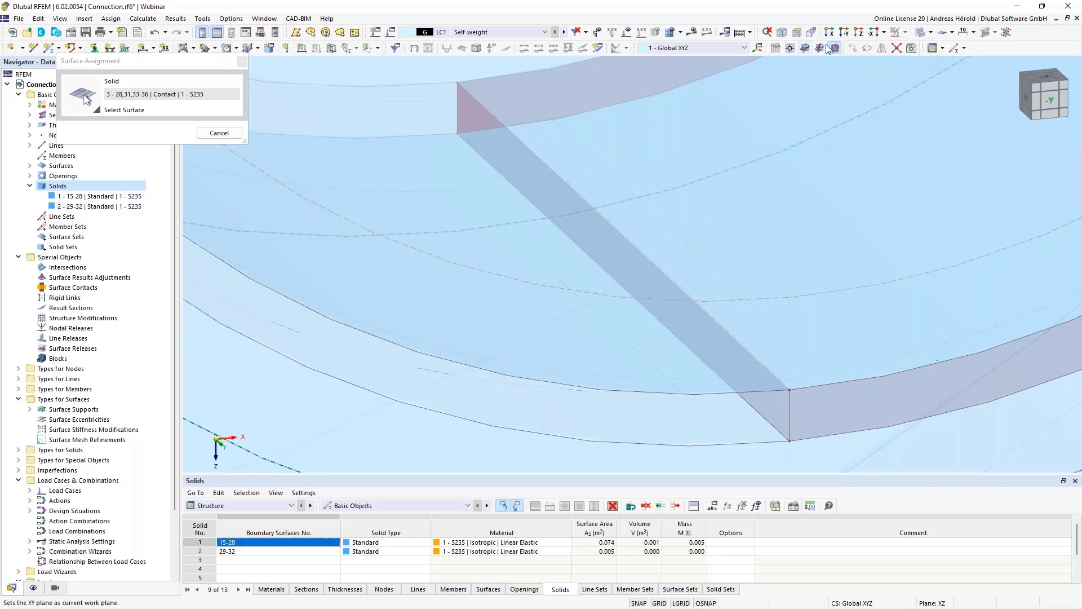
{"action": "left_click", "coordinate": [931, 33]}
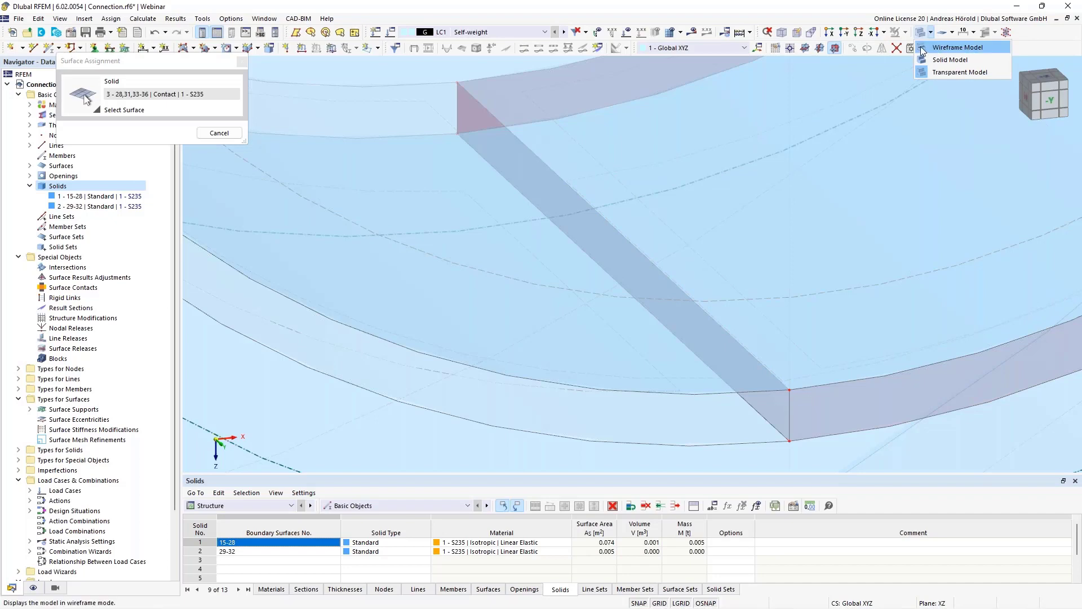
{"action": "left_click", "coordinate": [925, 49]}
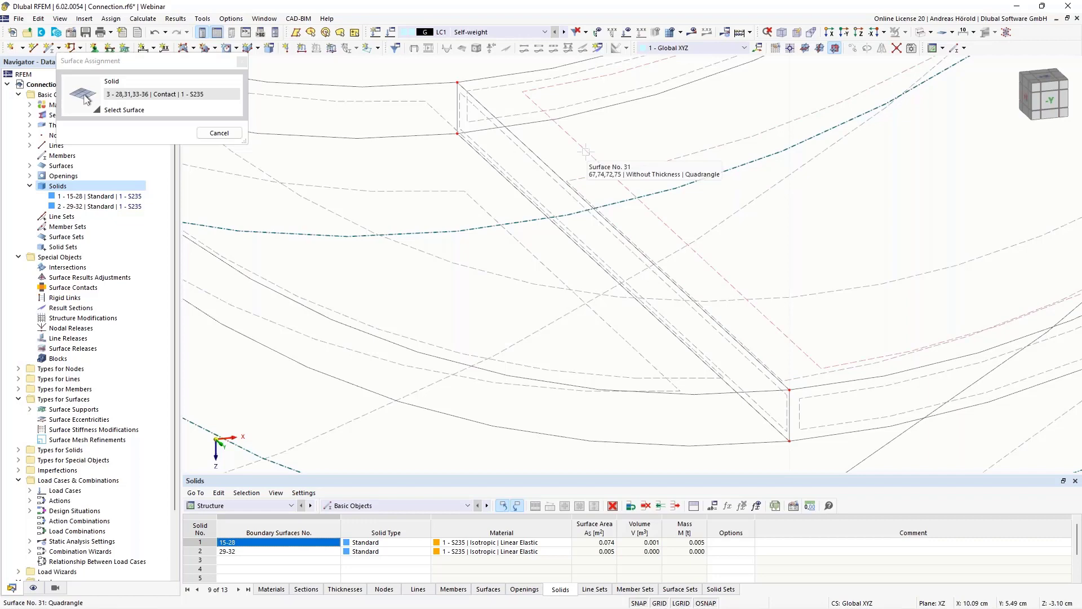
{"action": "left_click", "coordinate": [219, 133]}
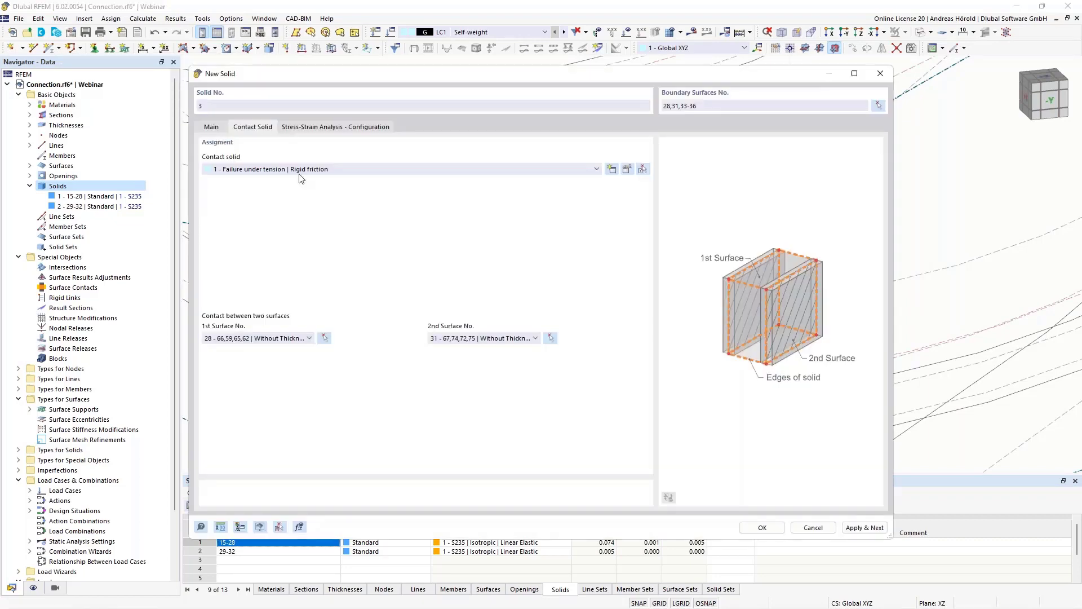
- Confirm the new contact solid with its main settings and restore the transparent model display
{"action": "left_click", "coordinate": [212, 127]}
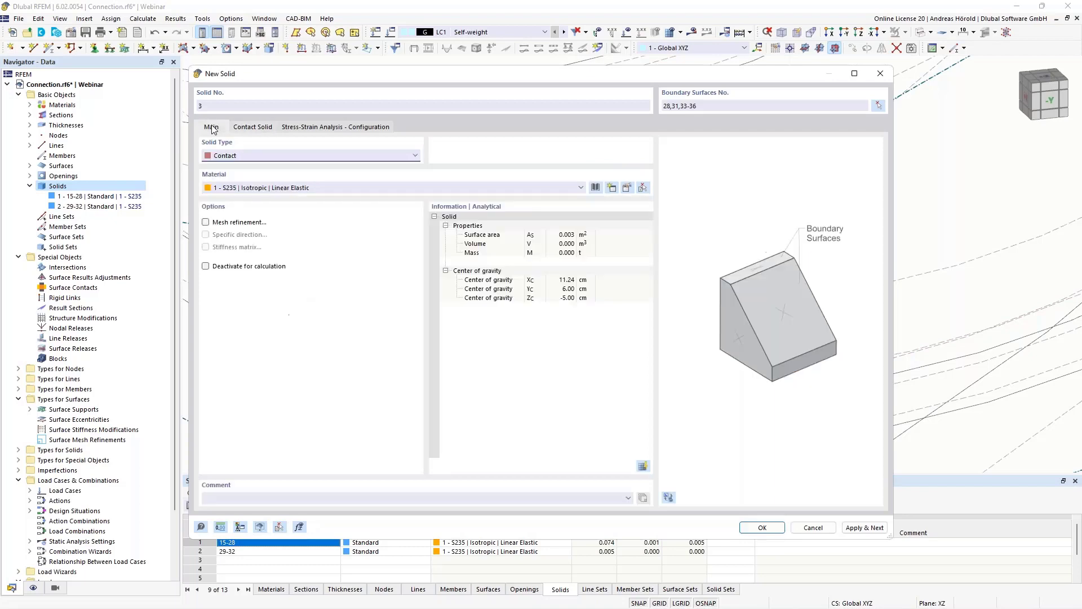
{"action": "left_click", "coordinate": [767, 528]}
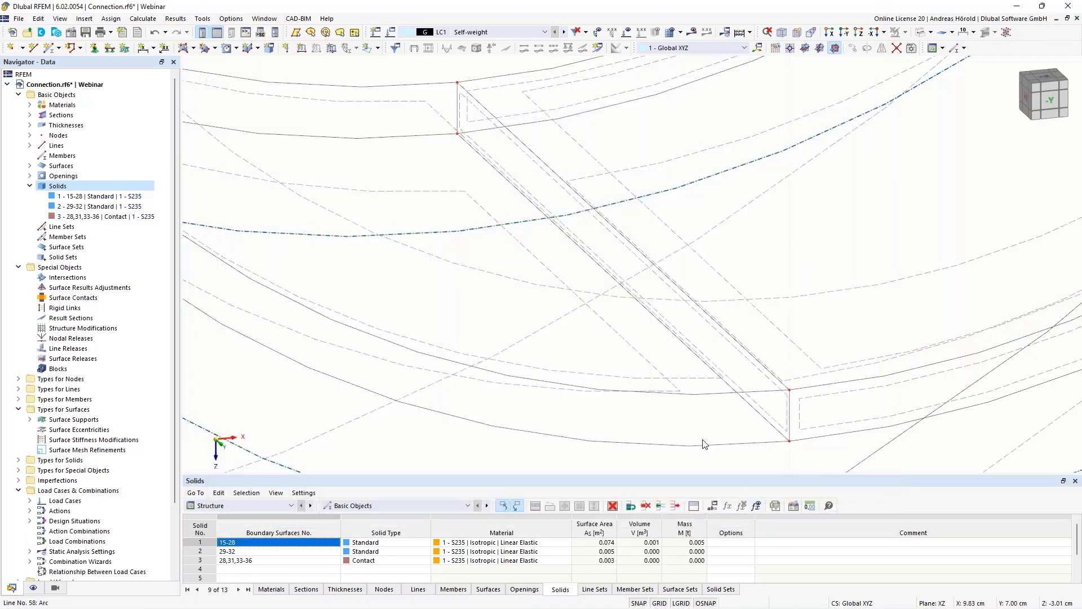
{"action": "scroll", "coordinate": [701, 434], "scroll_direction": "down", "scroll_amount": 8}
{"action": "scroll", "coordinate": [740, 389], "scroll_direction": "down", "scroll_amount": 3}
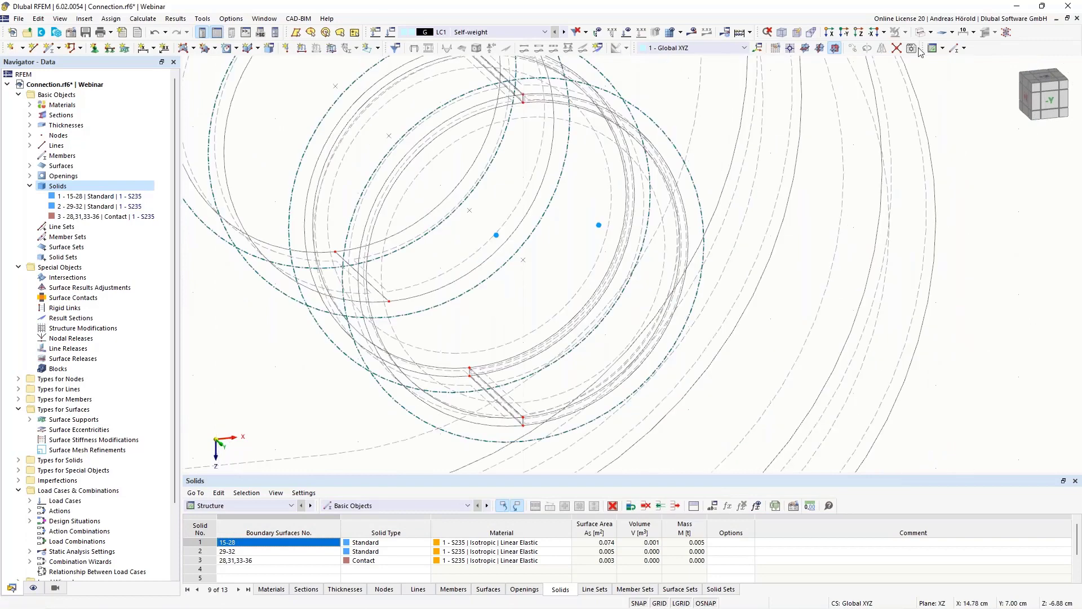
{"action": "left_click", "coordinate": [933, 33]}
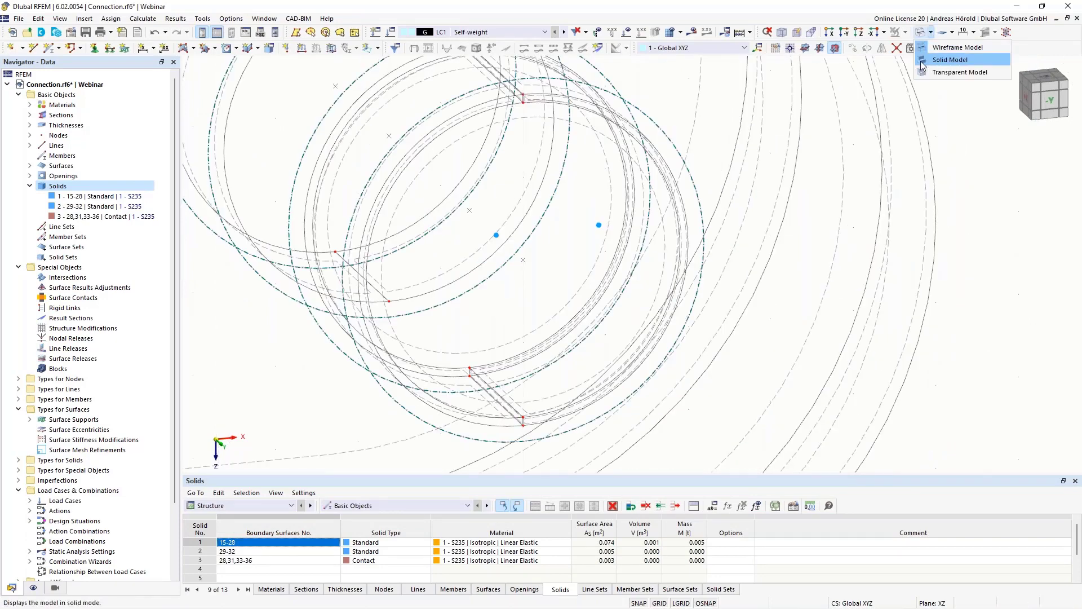
{"action": "left_click", "coordinate": [960, 72]}
{"action": "scroll", "coordinate": [764, 204], "scroll_direction": "down", "scroll_amount": 3}
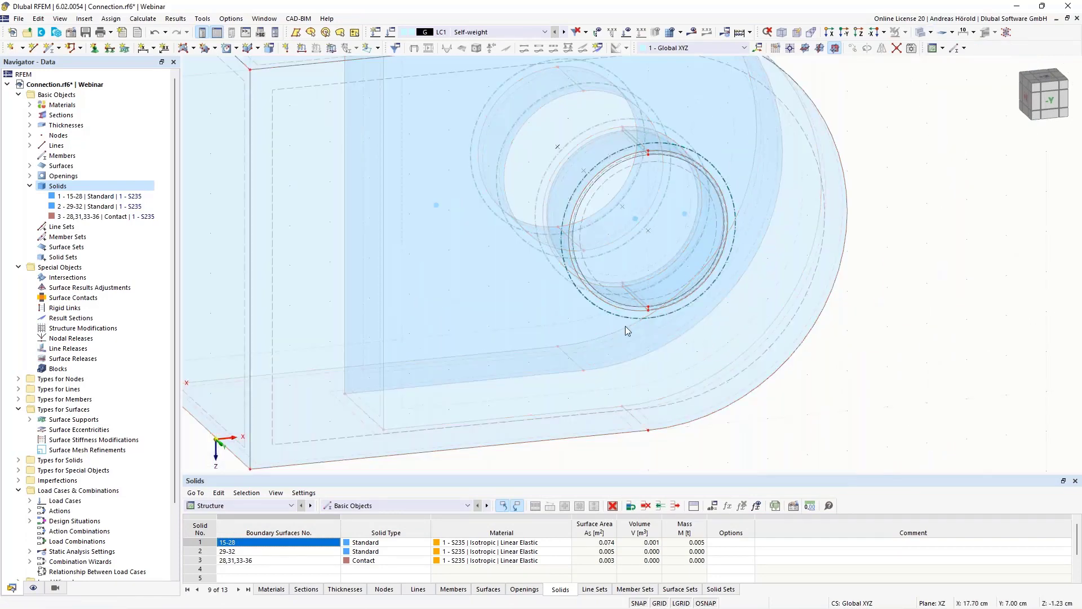
- Mirror a copy of the contact solid about the YZ plane through the hole's centre point at X 10, Y 7, Z -5 cm
{"action": "left_click", "coordinate": [103, 218]}
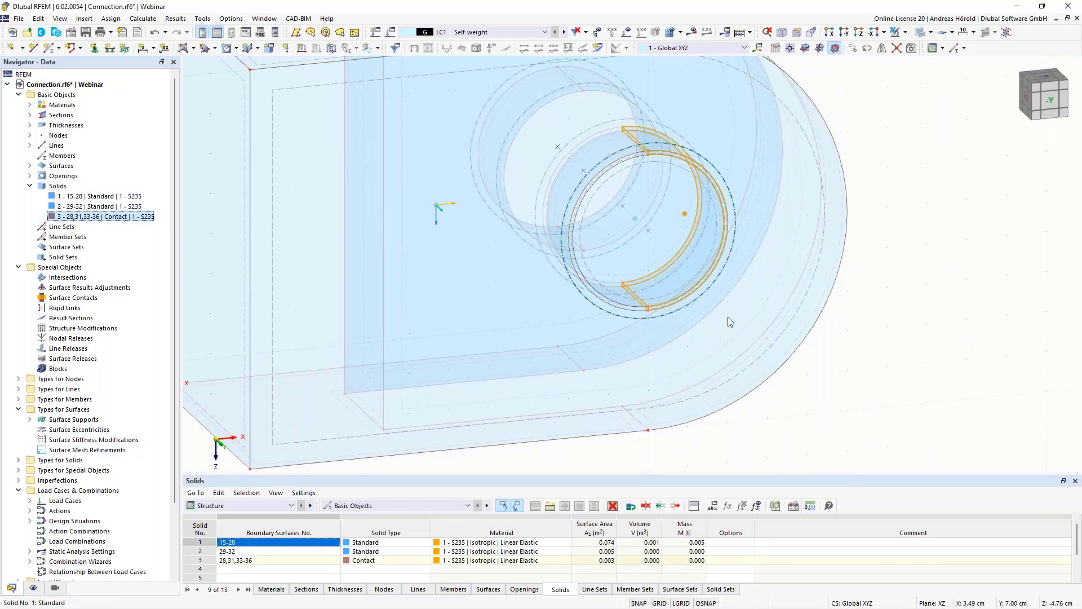
{"action": "middle_click_drag", "start_coordinate": [889, 403], "coordinate": [855, 365]}
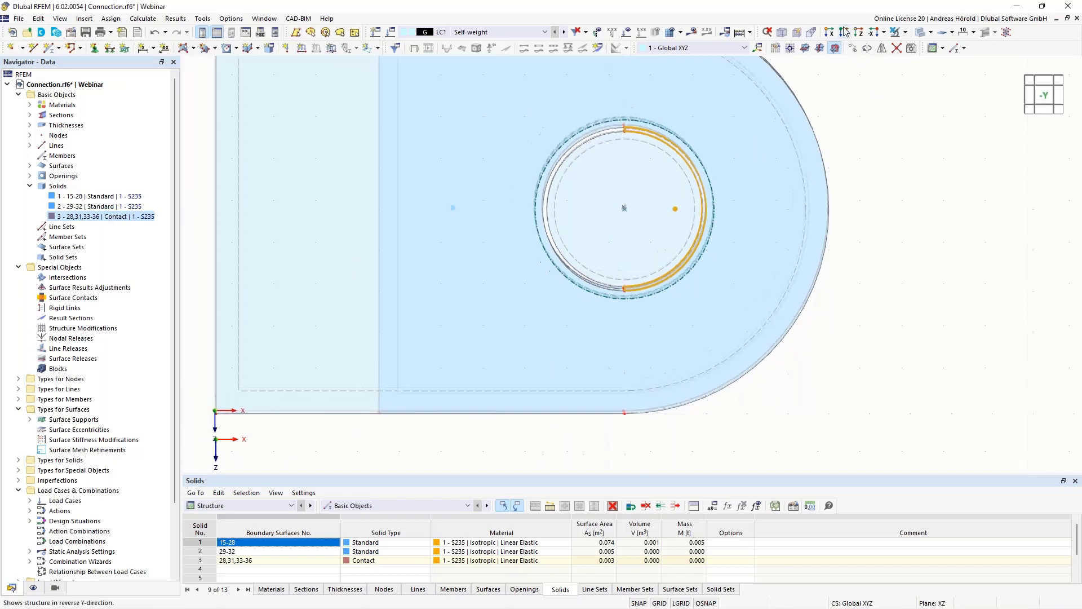
{"action": "scroll", "coordinate": [923, 177], "scroll_direction": "up", "scroll_amount": 1}
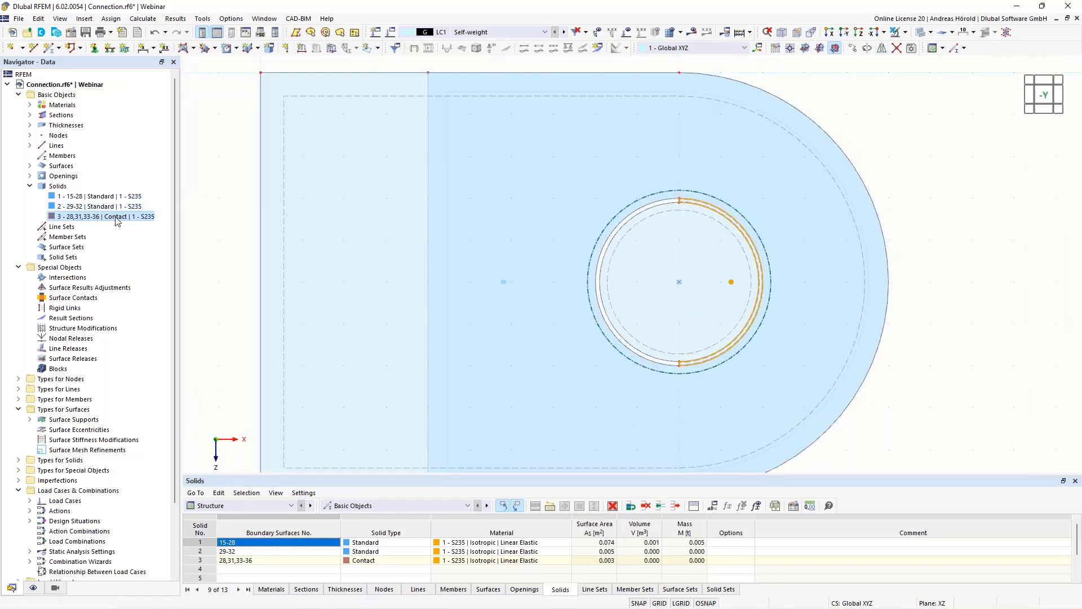
{"action": "left_click", "coordinate": [883, 48]}
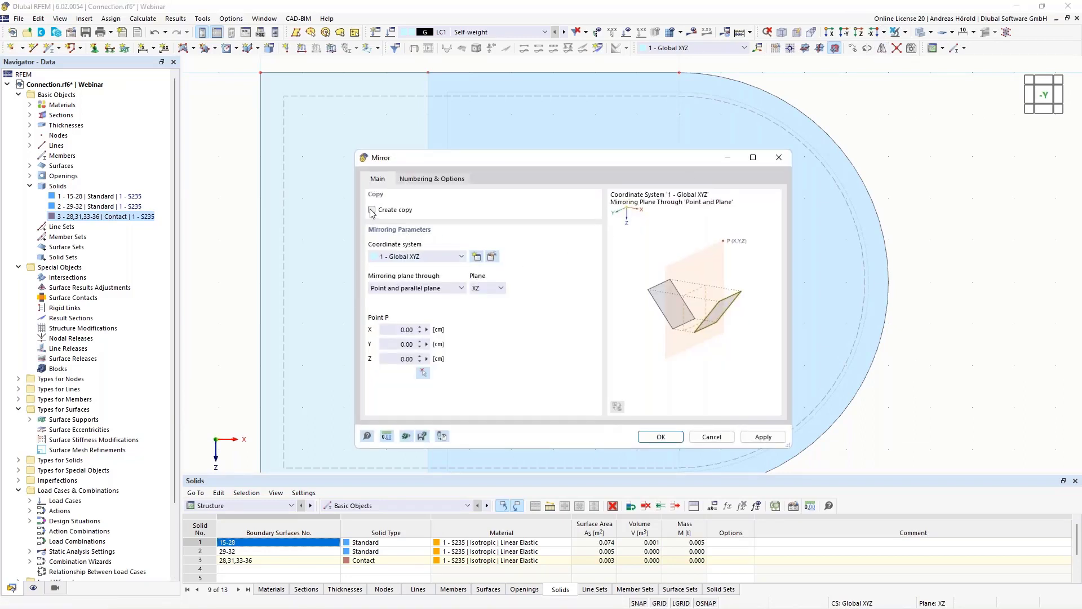
{"action": "left_click", "coordinate": [488, 291]}
{"action": "left_click", "coordinate": [485, 307]}
{"action": "left_click", "coordinate": [422, 373]}
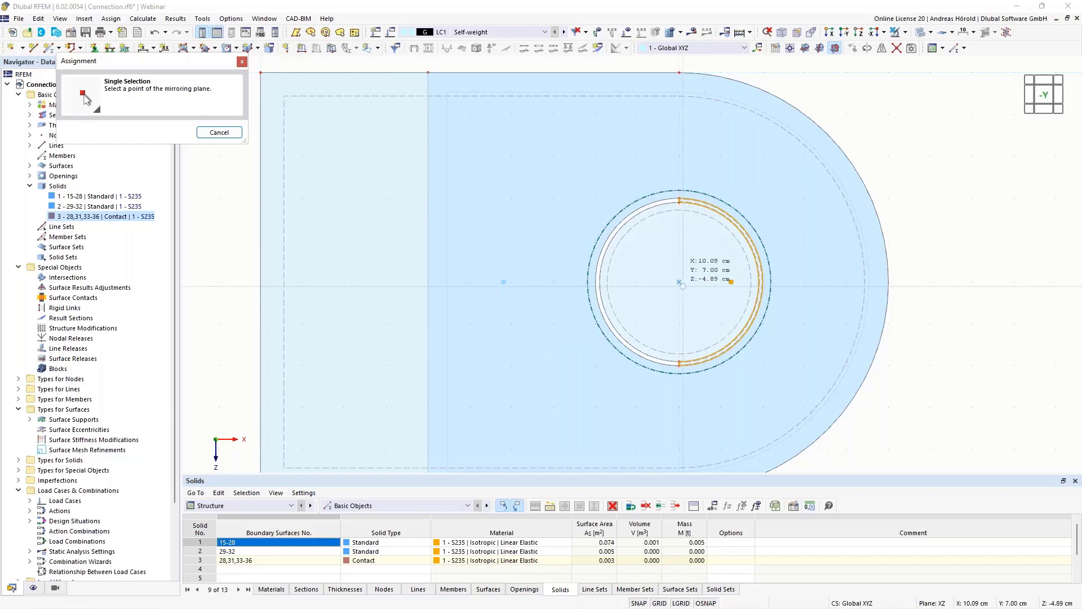
{"action": "left_click", "coordinate": [706, 292]}
{"action": "left_click", "coordinate": [629, 440]}
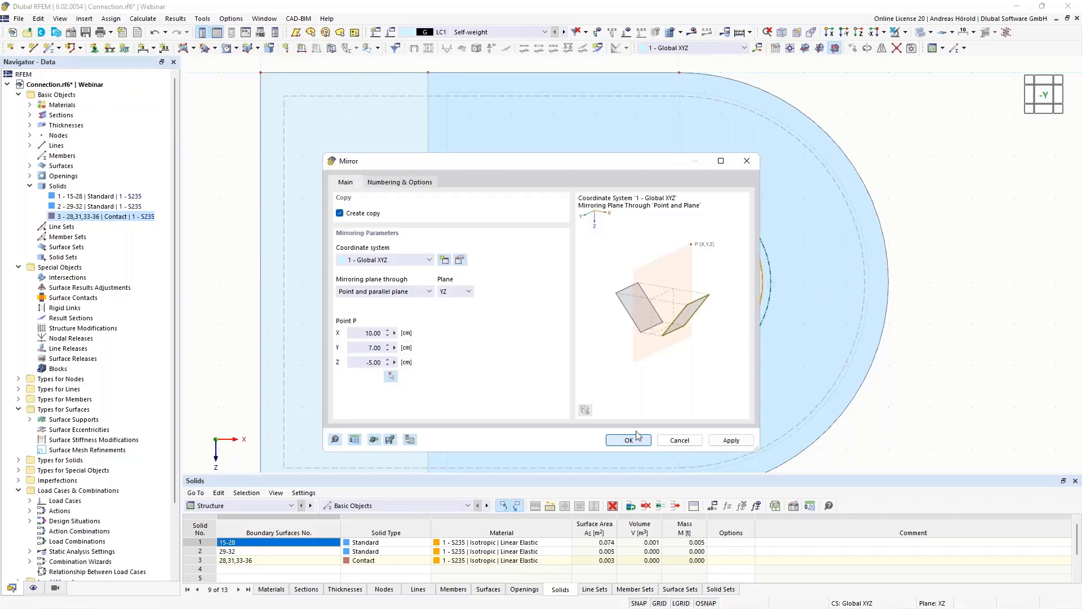
- Copy the pin solid and both contact solids once by -5 cm in Y into the hole of the opposite plate
{"action": "middle_click_drag", "start_coordinate": [963, 400], "coordinate": [906, 448], "text": "ctrl"}
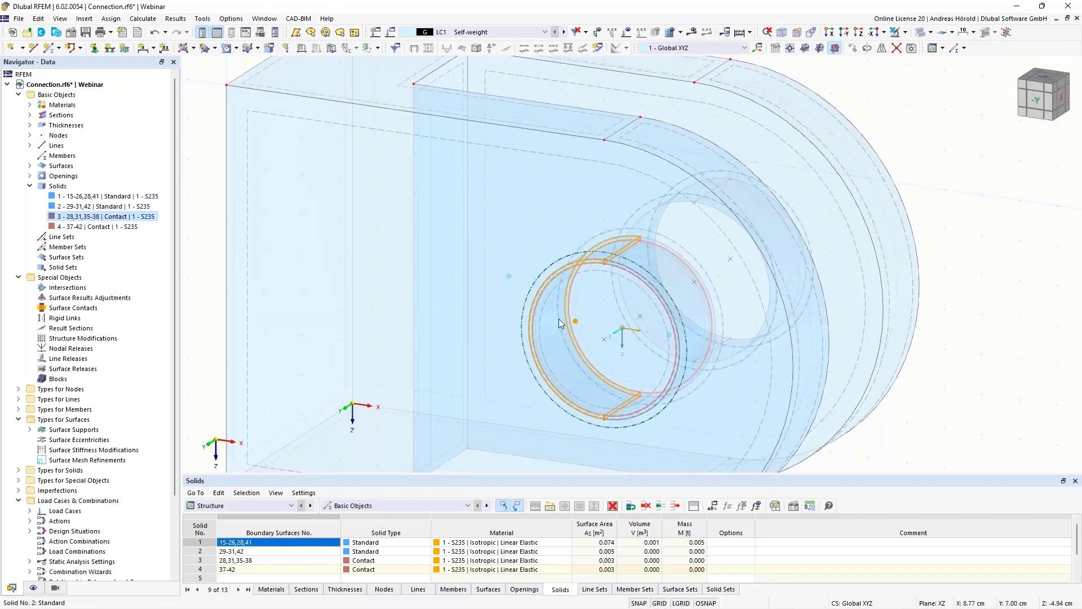
{"action": "scroll", "coordinate": [766, 295], "scroll_direction": "down", "scroll_amount": 2}
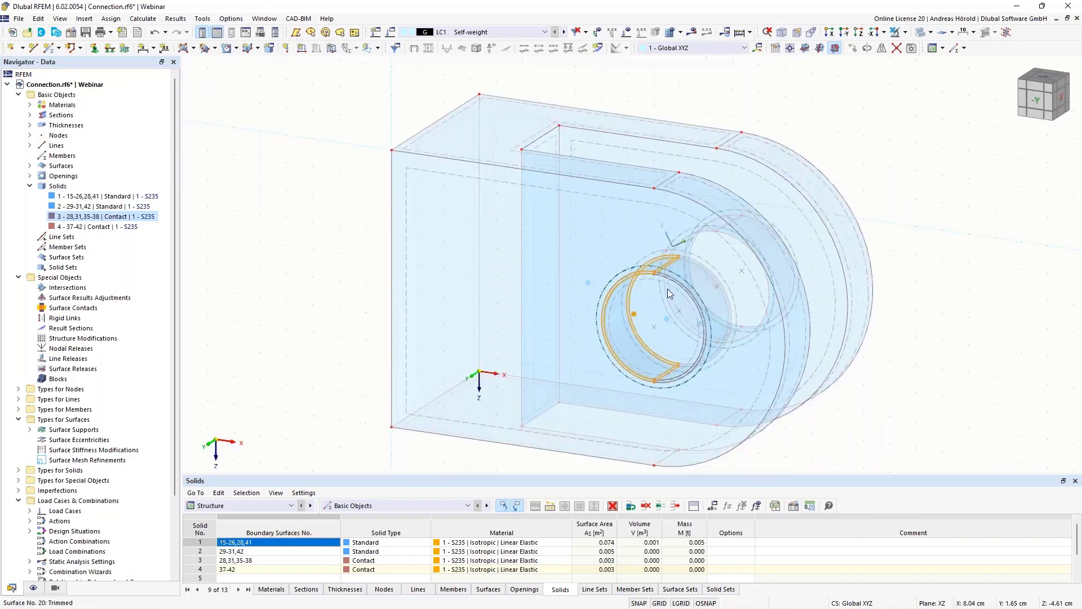
{"action": "middle_click_drag", "start_coordinate": [927, 368], "coordinate": [874, 353], "text": "ctrl"}
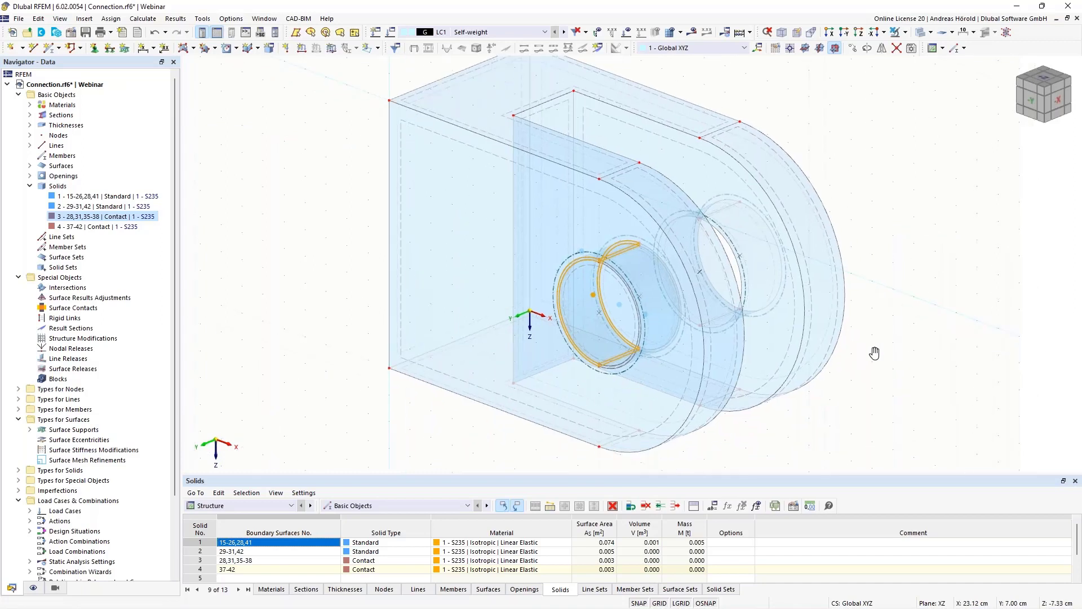
{"action": "left_click", "coordinate": [105, 206]}
{"action": "left_click", "coordinate": [107, 228], "text": "shift"}
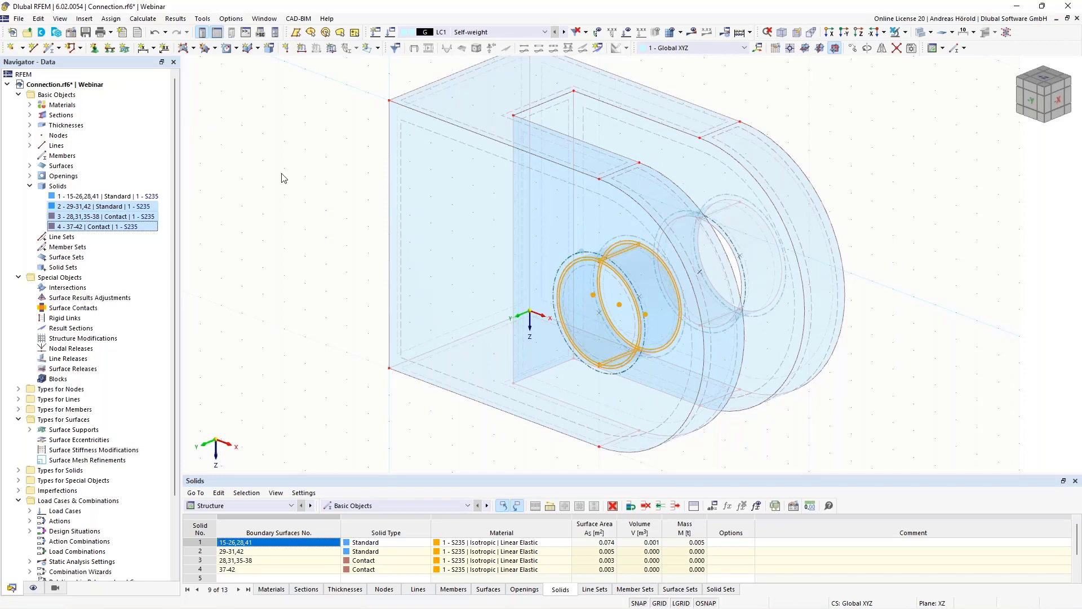
{"action": "left_click", "coordinate": [853, 49]}
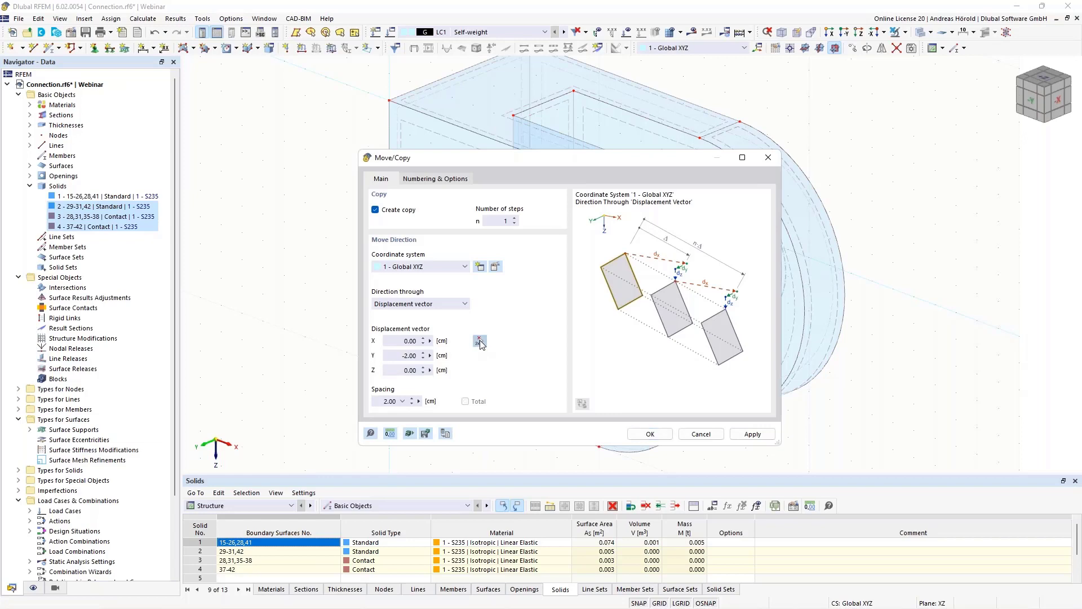
{"action": "left_click", "coordinate": [480, 342]}
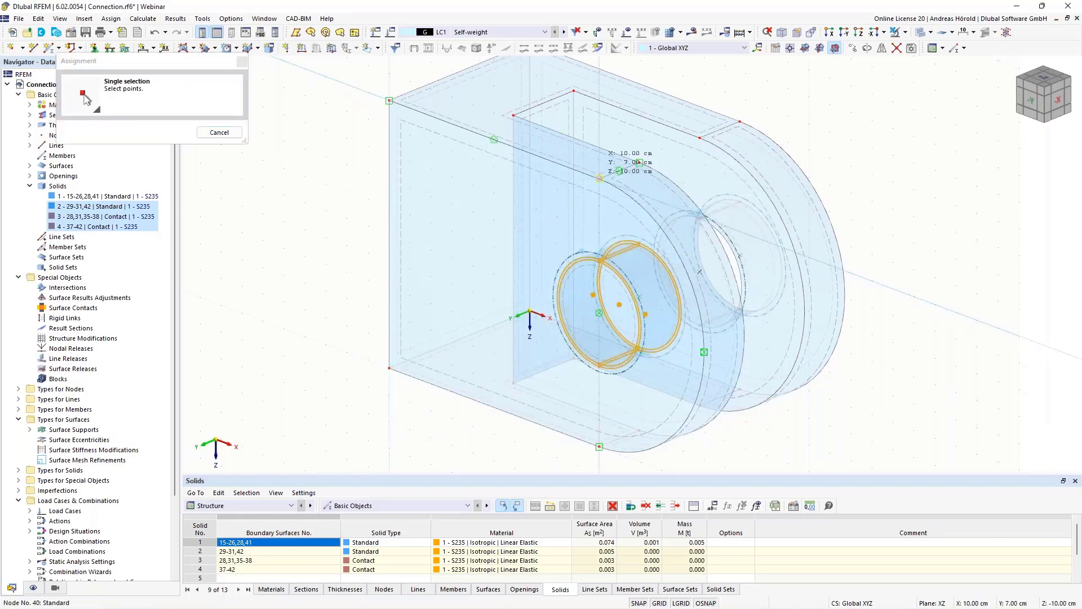
{"action": "left_click", "coordinate": [699, 137]}
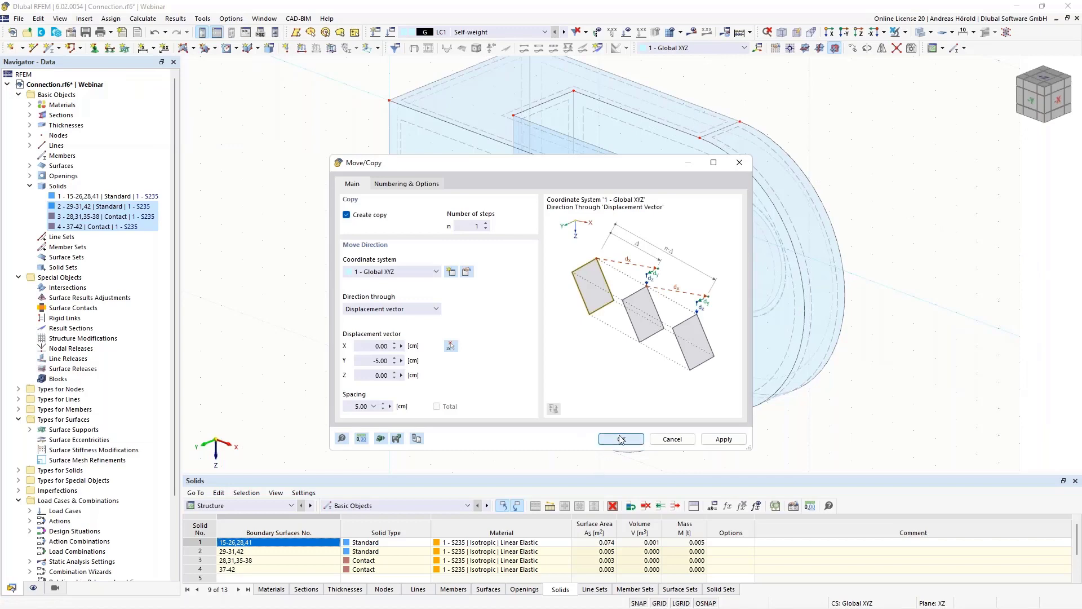
{"action": "left_click", "coordinate": [620, 439]}
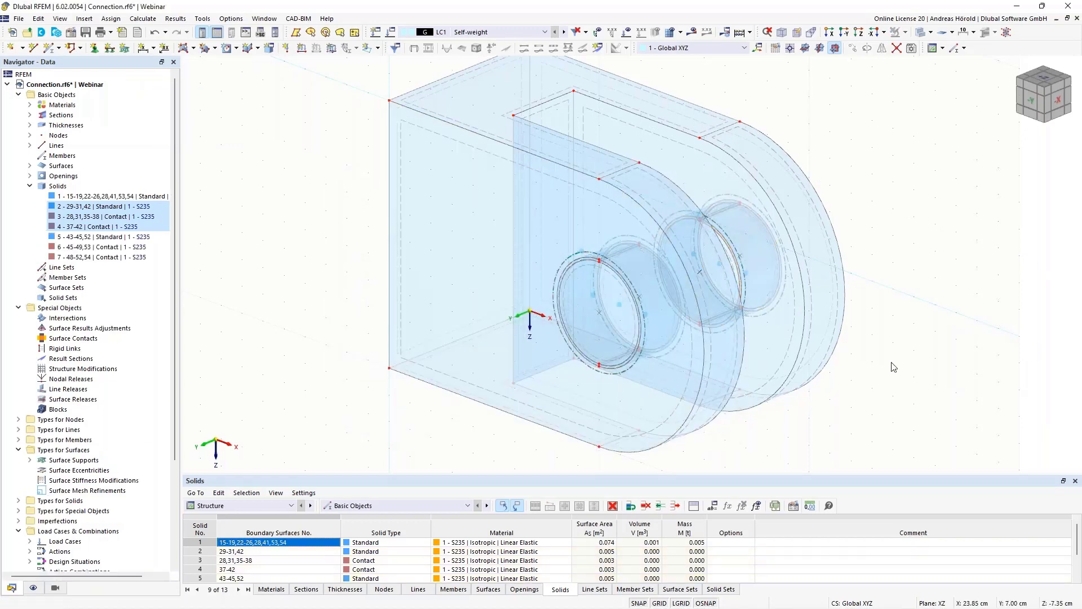
- Extrude the first pin's outer end face, surface 29, into an S235 solid with a height of 3 cm
{"action": "mouse_move", "coordinate": [872, 368]}
{"action": "middle_mouse_down", "text": "ctrl"}
{"action": "mouse_move", "coordinate": [716, 367]}
{"action": "mouse_move", "coordinate": [617, 346]}
{"action": "mouse_move", "coordinate": [602, 310]}
{"action": "mouse_move", "coordinate": [872, 368]}
{"action": "middle_mouse_up", "text": "ctrl"}
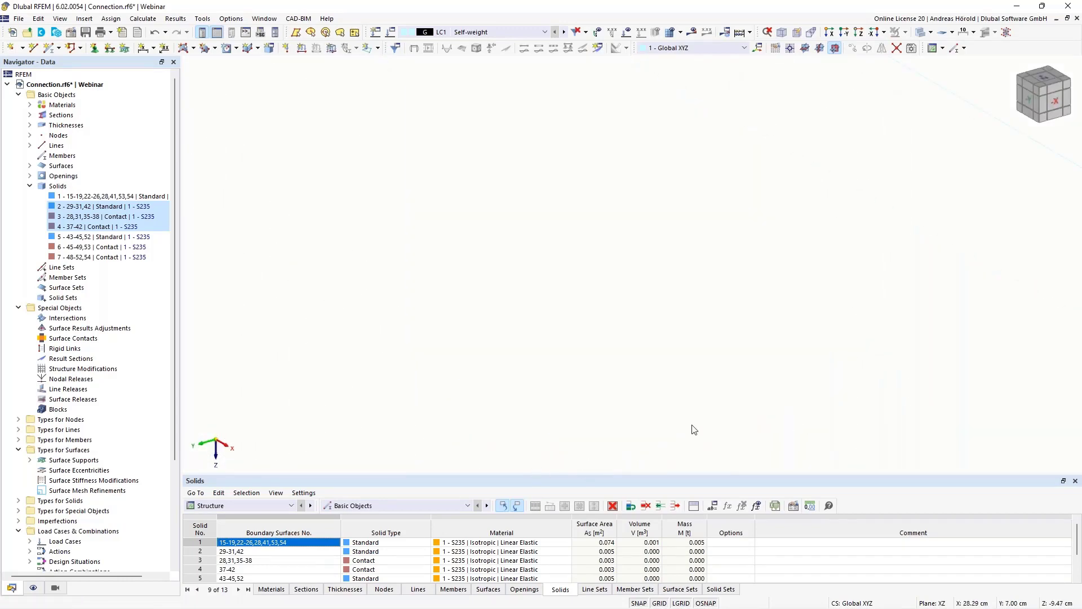
{"action": "scroll", "coordinate": [438, 304], "scroll_direction": "down", "scroll_amount": 10}
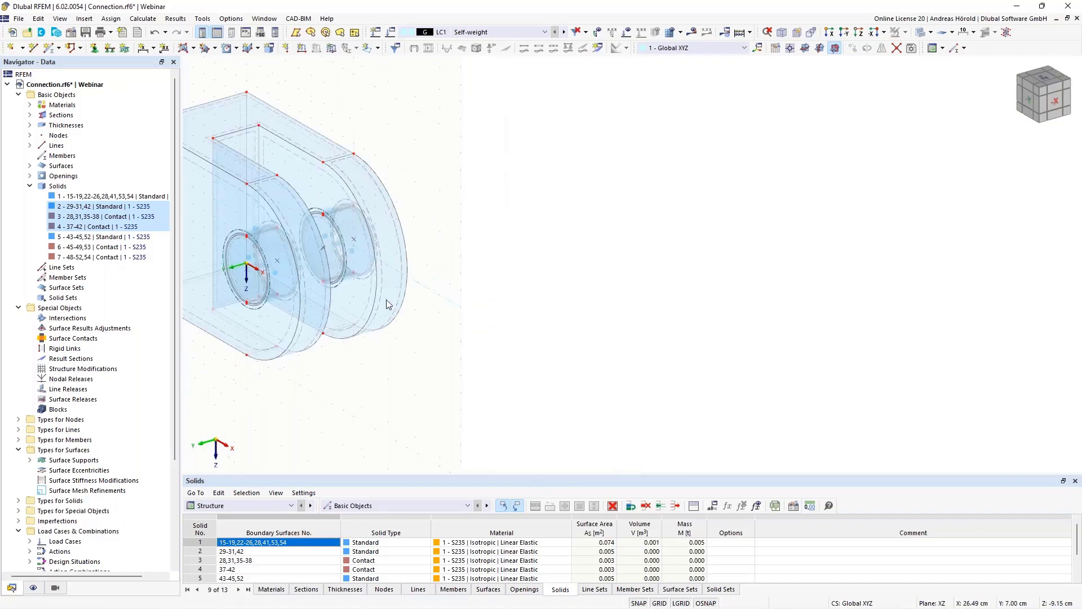
{"action": "middle_click_drag", "start_coordinate": [387, 302], "coordinate": [709, 354]}
{"action": "scroll", "coordinate": [648, 333], "scroll_direction": "up", "scroll_amount": 5}
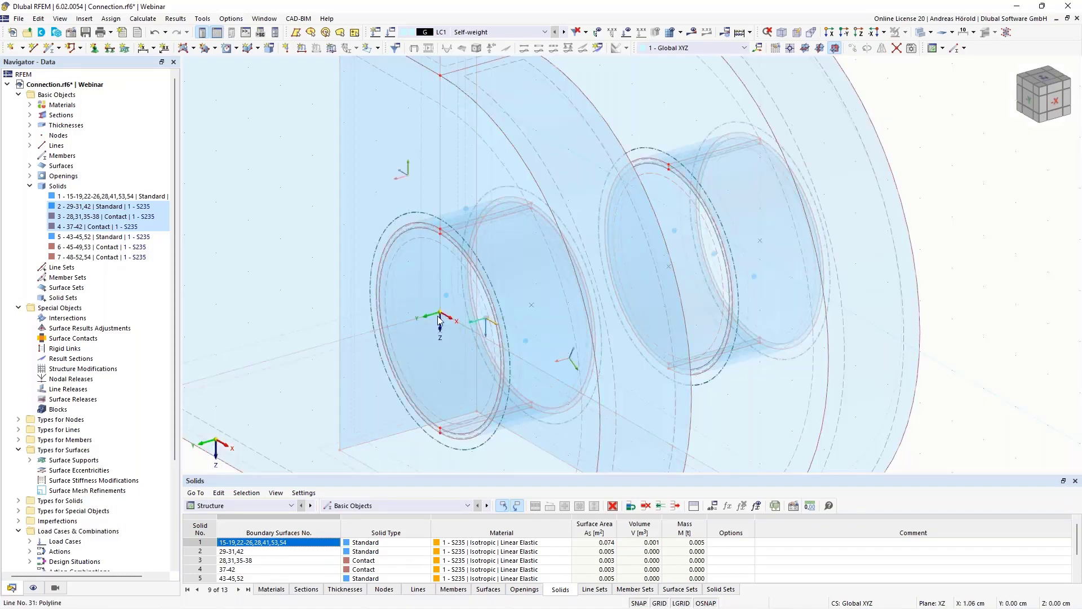
{"action": "scroll", "coordinate": [604, 336], "scroll_direction": "down", "scroll_amount": 4}
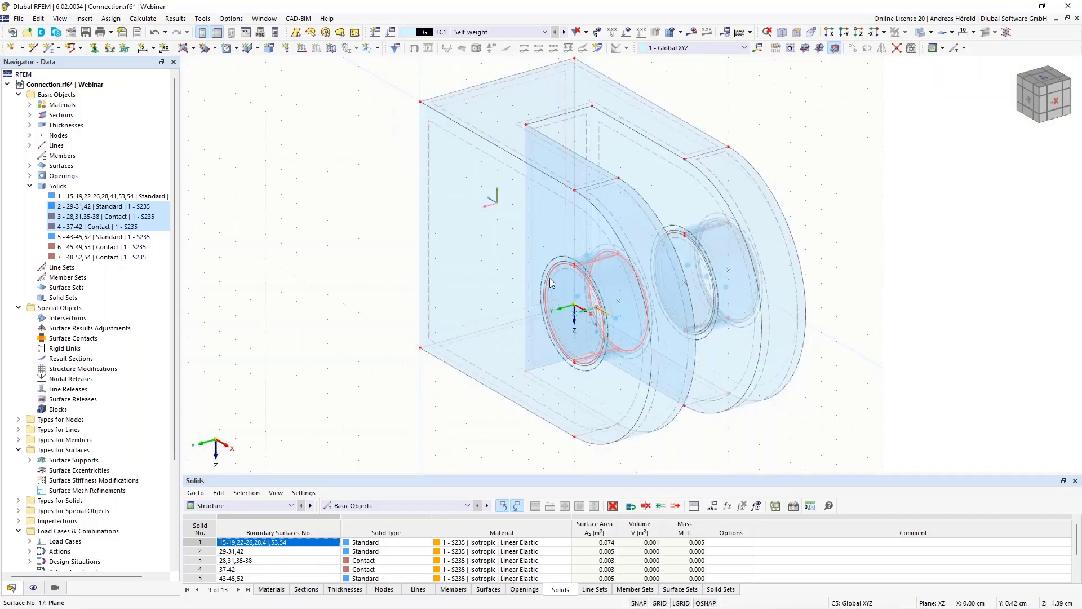
{"action": "scroll", "coordinate": [557, 301], "scroll_direction": "up", "scroll_amount": 4}
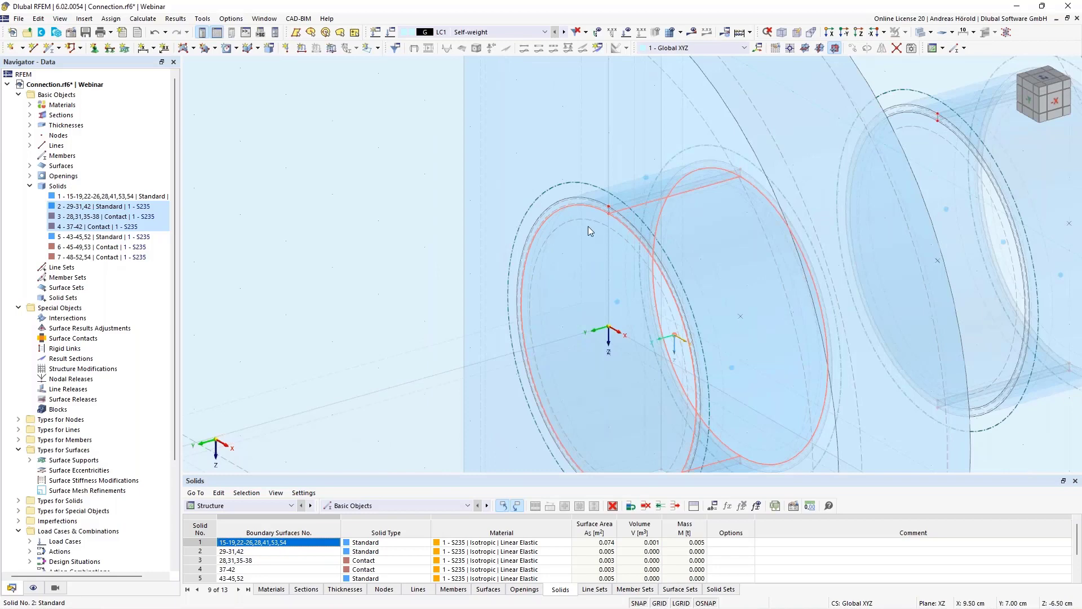
{"action": "right_click", "coordinate": [590, 224]}
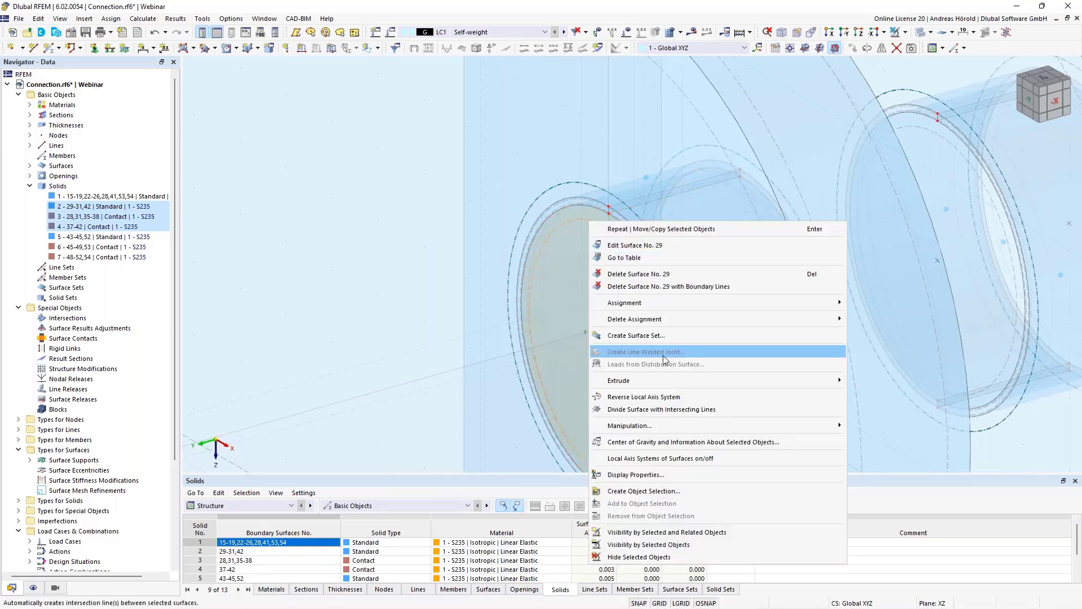
{"action": "mouse_move", "coordinate": [671, 380]}
{"action": "left_click", "coordinate": [890, 380]}
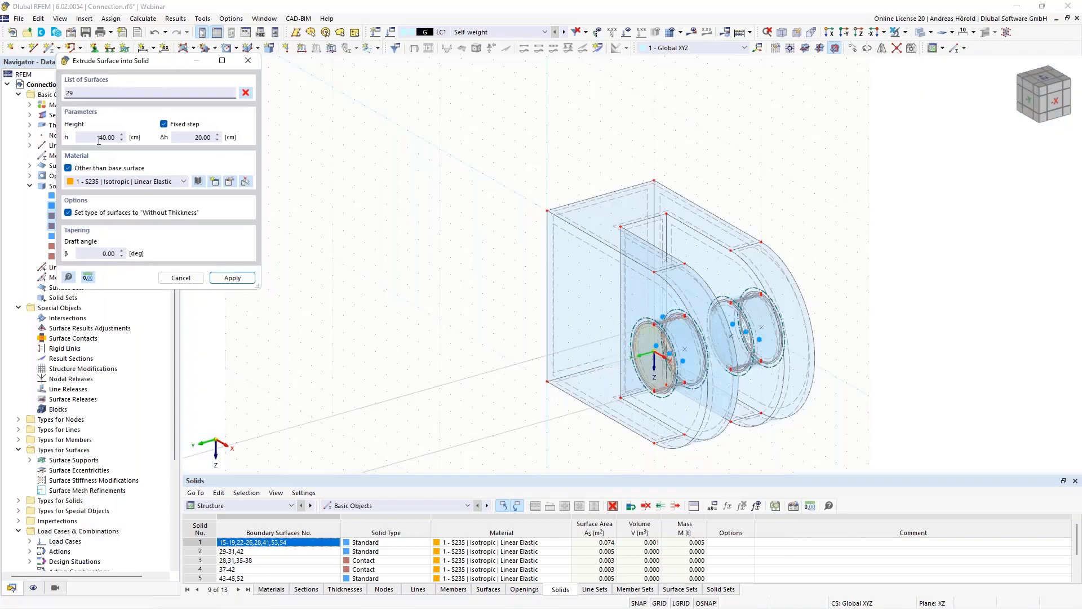
{"action": "scroll", "coordinate": [110, 138], "scroll_direction": "down", "scroll_amount": 3}
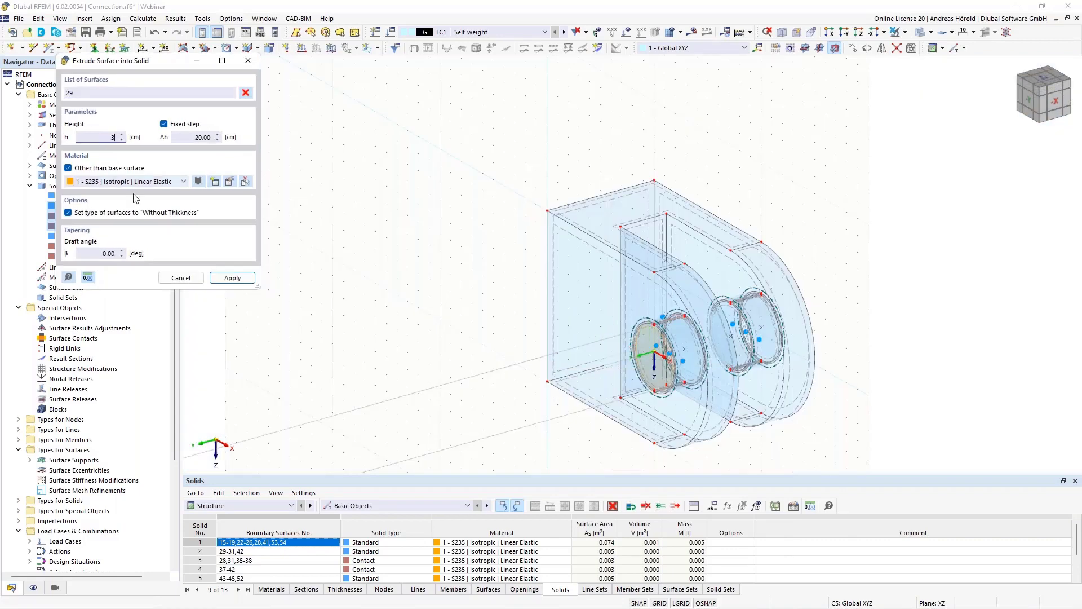
{"action": "left_click", "coordinate": [230, 279]}
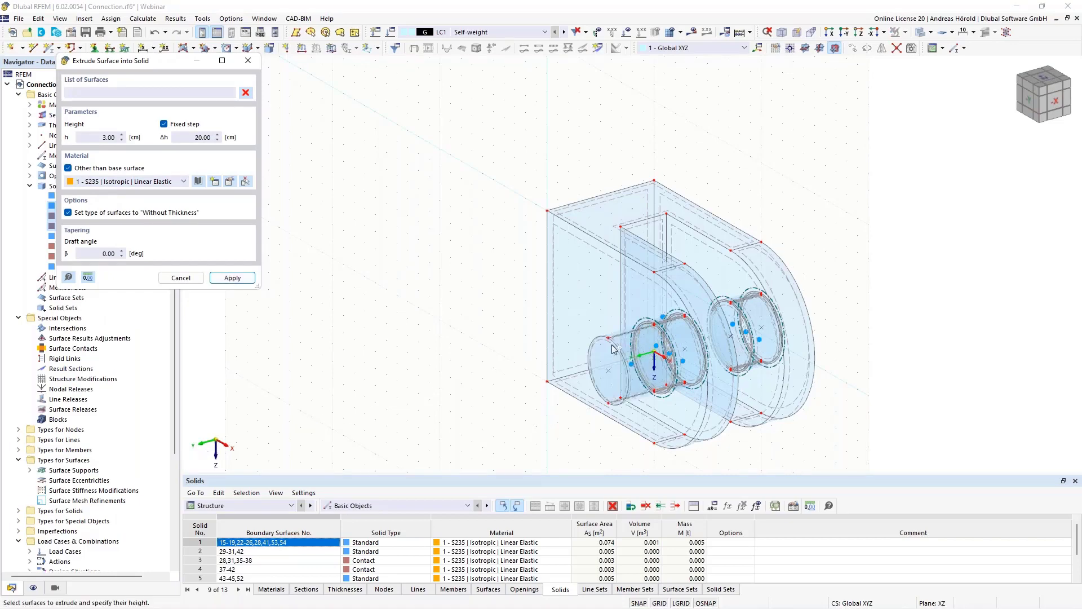
{"action": "middle_click_drag", "start_coordinate": [997, 388], "coordinate": [855, 367], "text": "ctrl"}
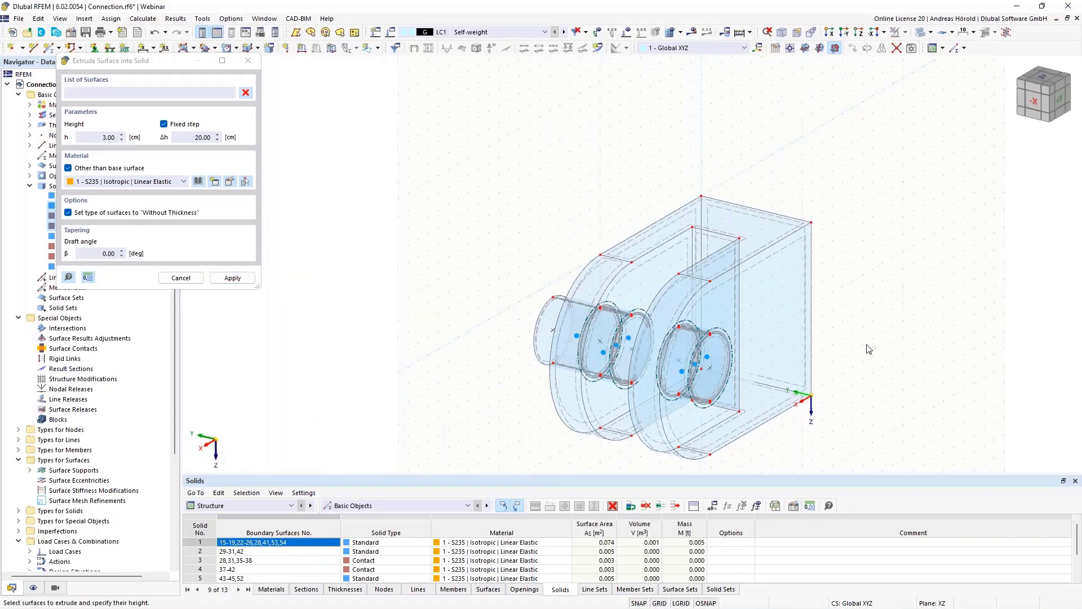
- Extrude the second pin's outer end face, surface 44, into an S235 solid with a height of -3 cm
{"action": "scroll", "coordinate": [868, 346], "scroll_direction": "up", "scroll_amount": 4}
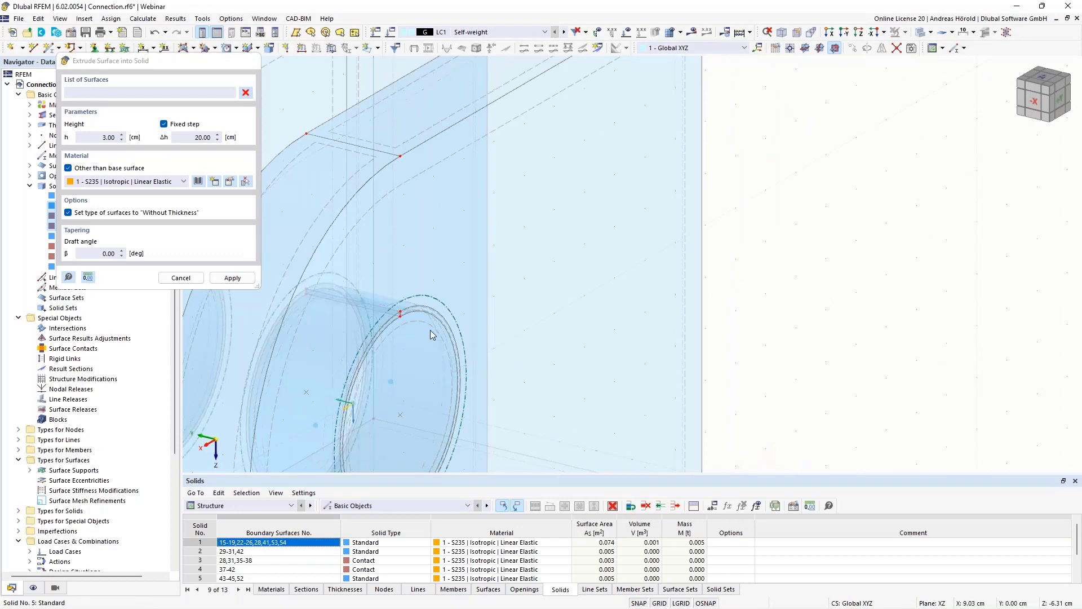
{"action": "right_click", "coordinate": [428, 330]}
{"action": "right_click", "coordinate": [424, 325]}
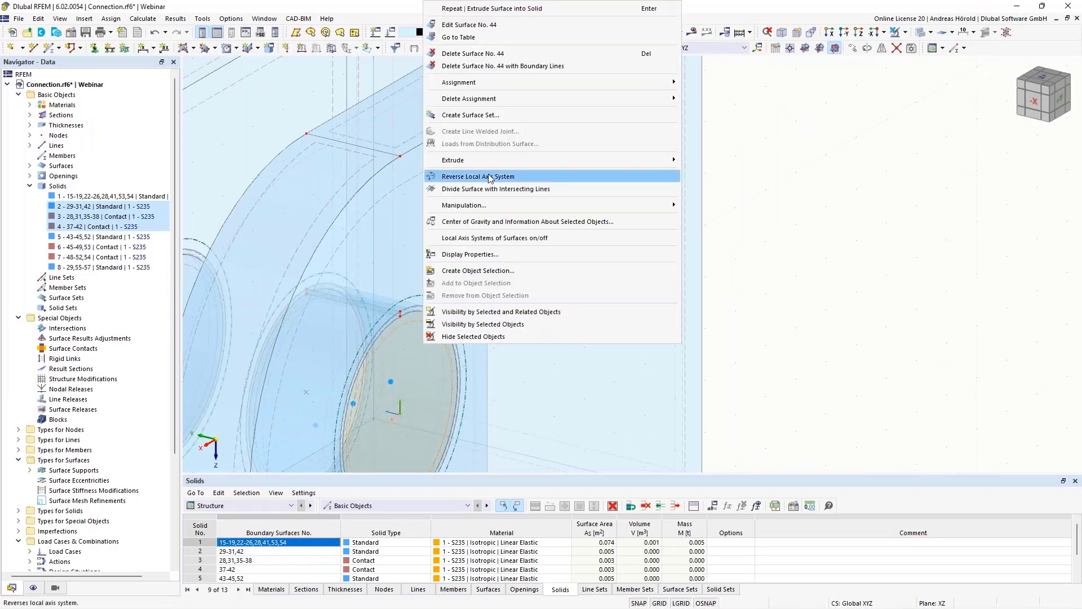
{"action": "mouse_move", "coordinate": [491, 165]}
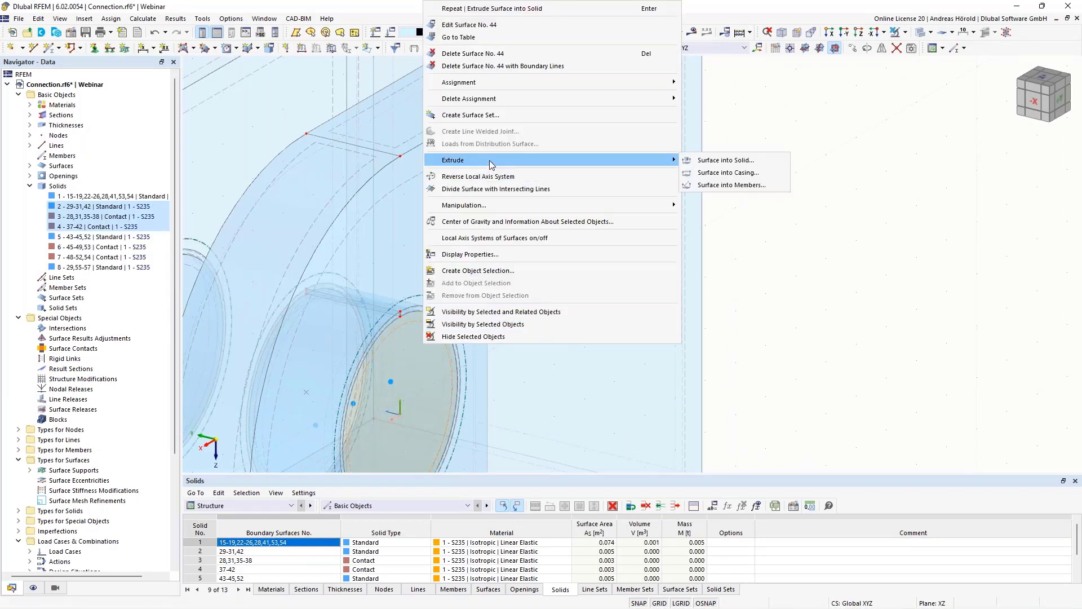
{"action": "left_click", "coordinate": [729, 164]}
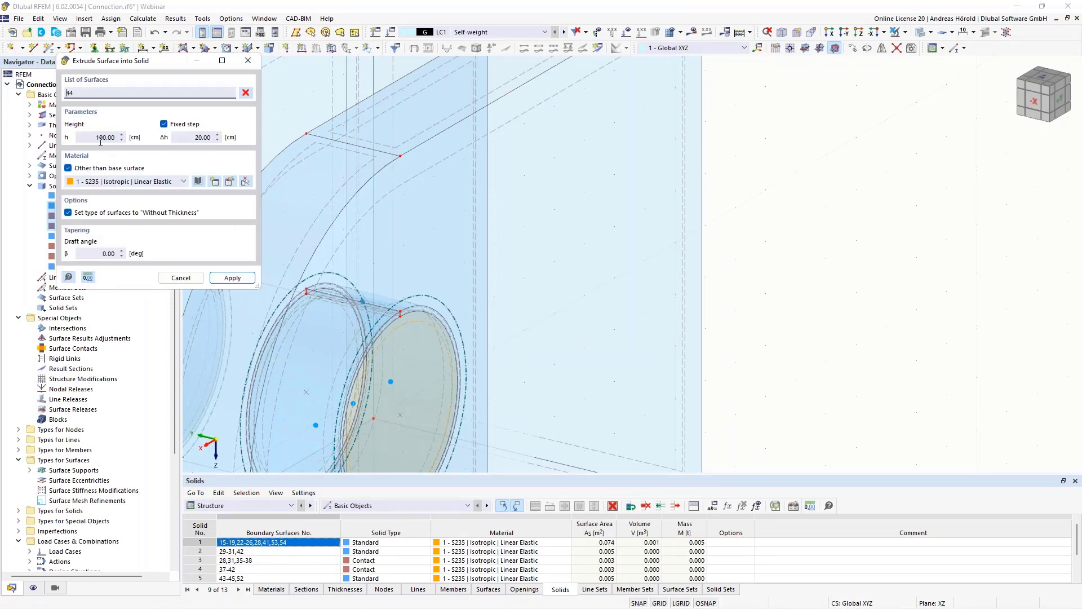
{"action": "scroll", "coordinate": [400, 264], "scroll_direction": "down", "scroll_amount": 6}
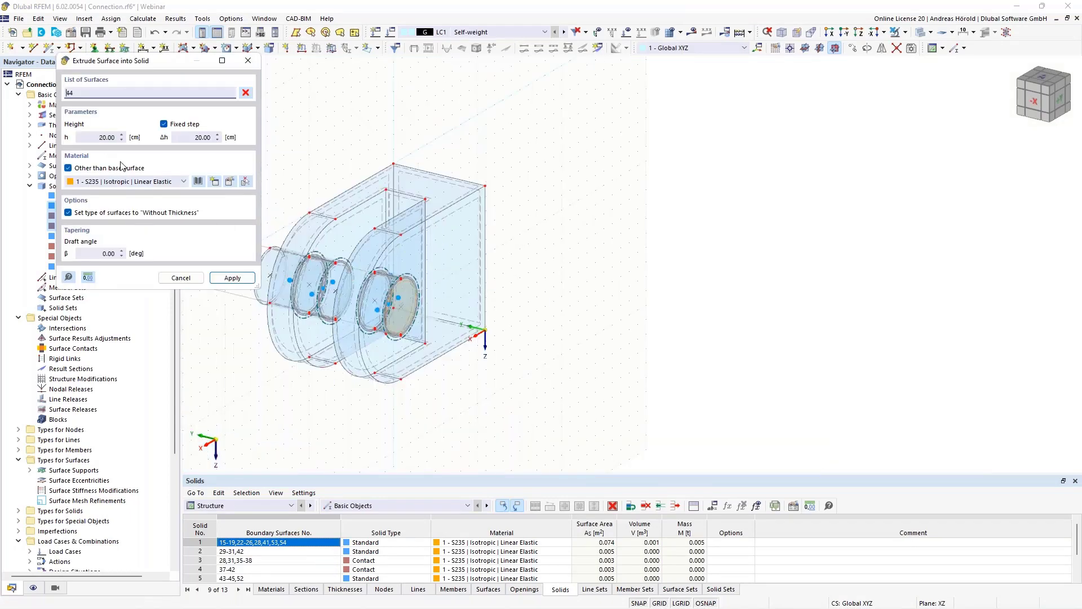
{"action": "double_click", "coordinate": [100, 139]}
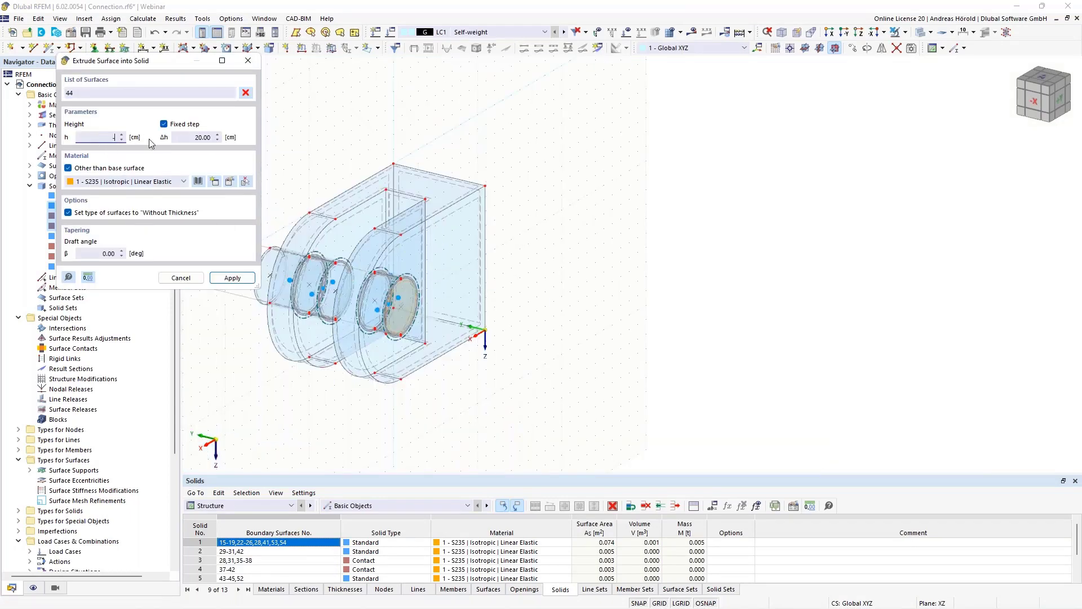
{"action": "key", "text": "Return"}
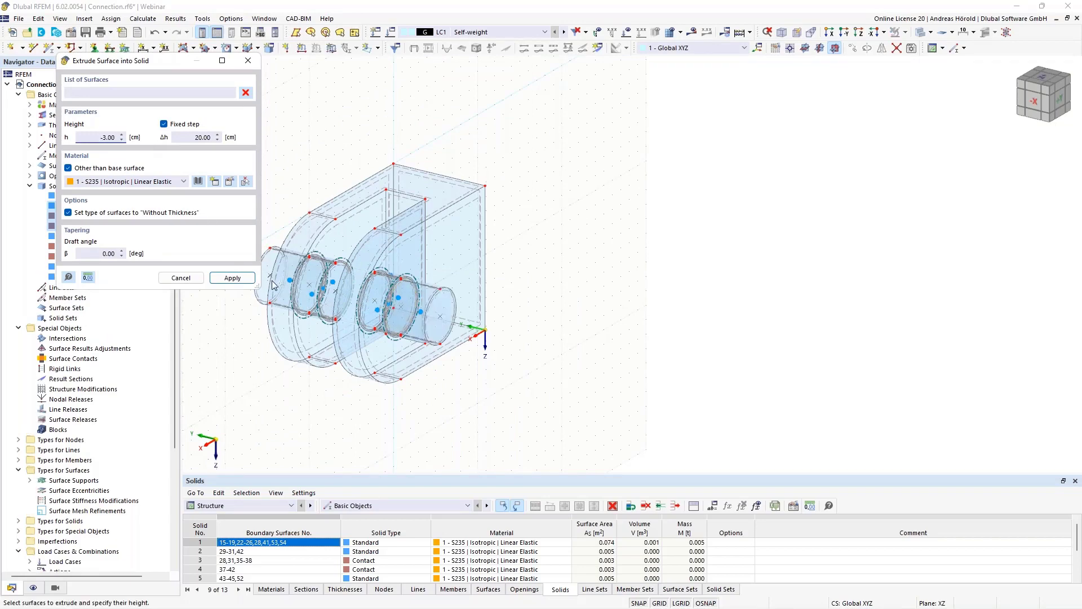
{"action": "scroll", "coordinate": [291, 287], "scroll_direction": "up", "scroll_amount": 4}
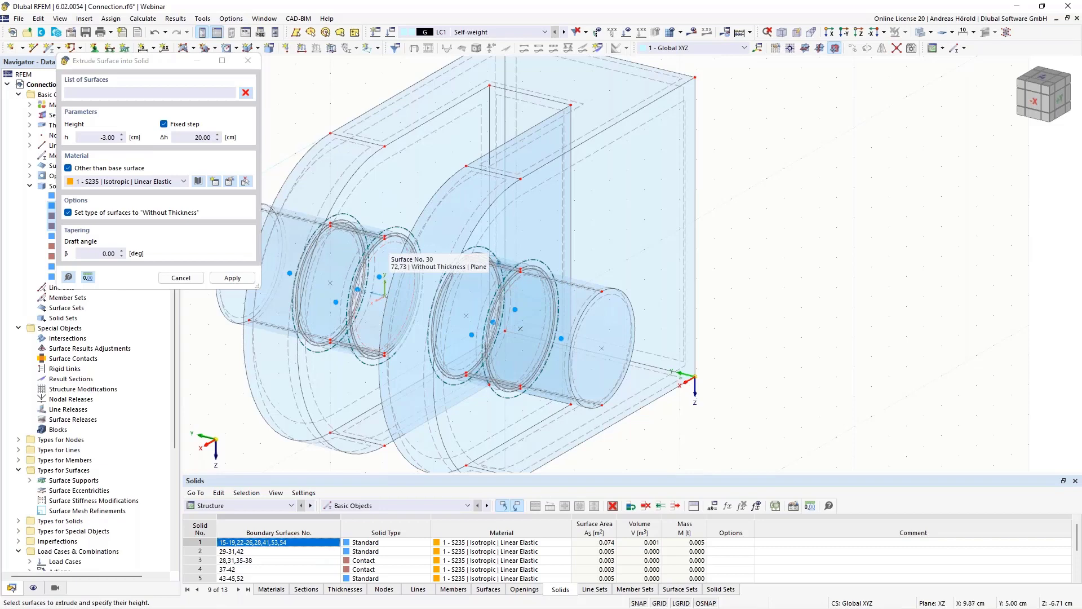
{"action": "key", "text": "Escape"}
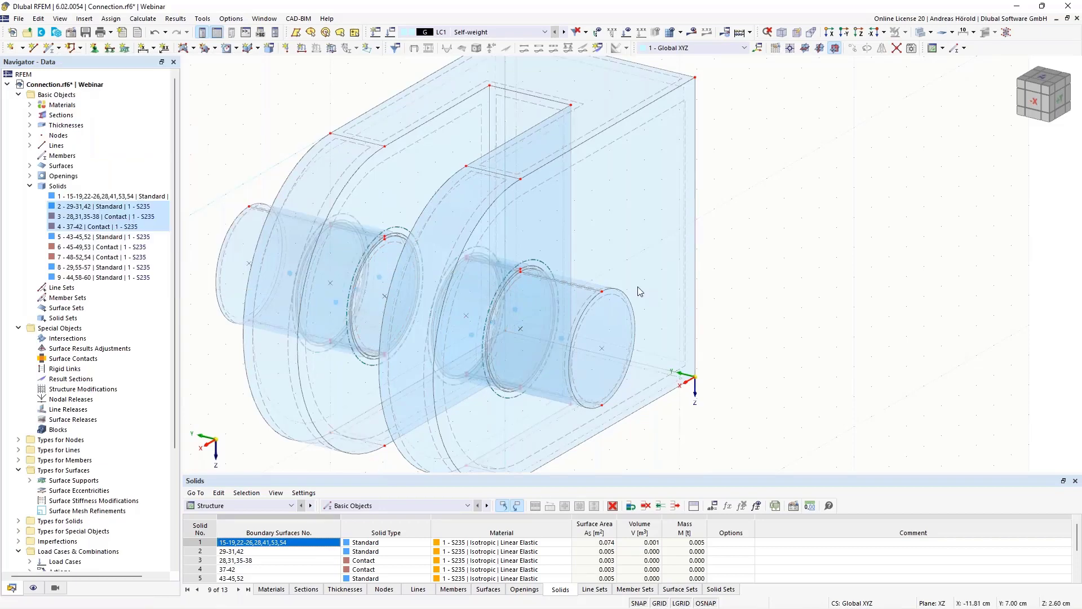
- Extrude the first pin's inner end face, surface 30, by -3 cm into an S235 solid bridging the gap between the plates
{"action": "right_click", "coordinate": [397, 248]}
{"action": "mouse_move", "coordinate": [493, 410]}
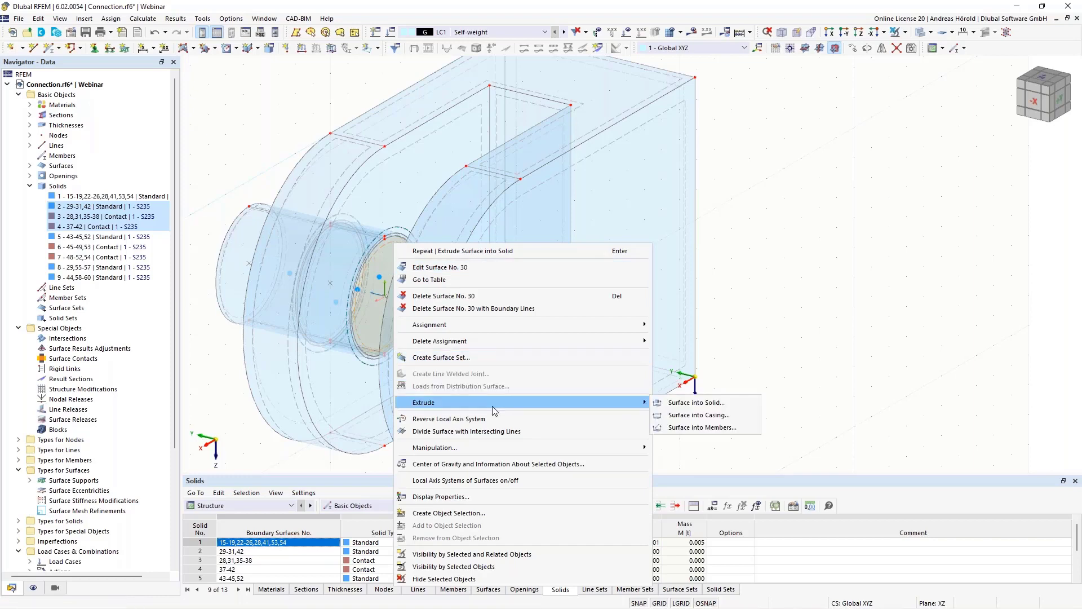
{"action": "left_click", "coordinate": [684, 404]}
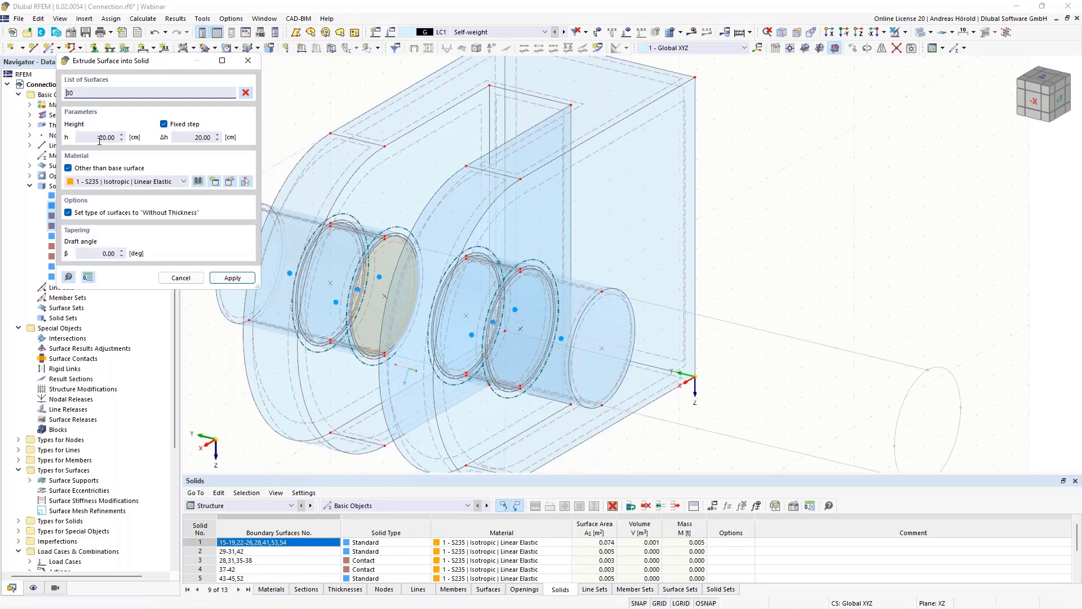
{"action": "left_click_drag", "start_coordinate": [103, 140], "coordinate": [147, 140]}
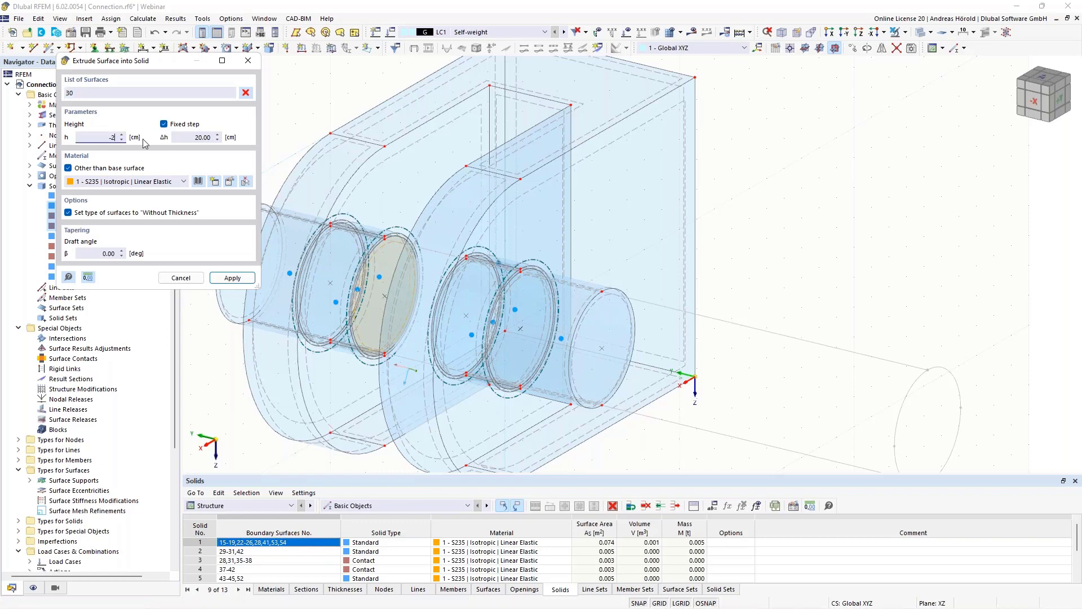
{"action": "type", "text": "3"}
{"action": "left_click", "coordinate": [232, 278]}
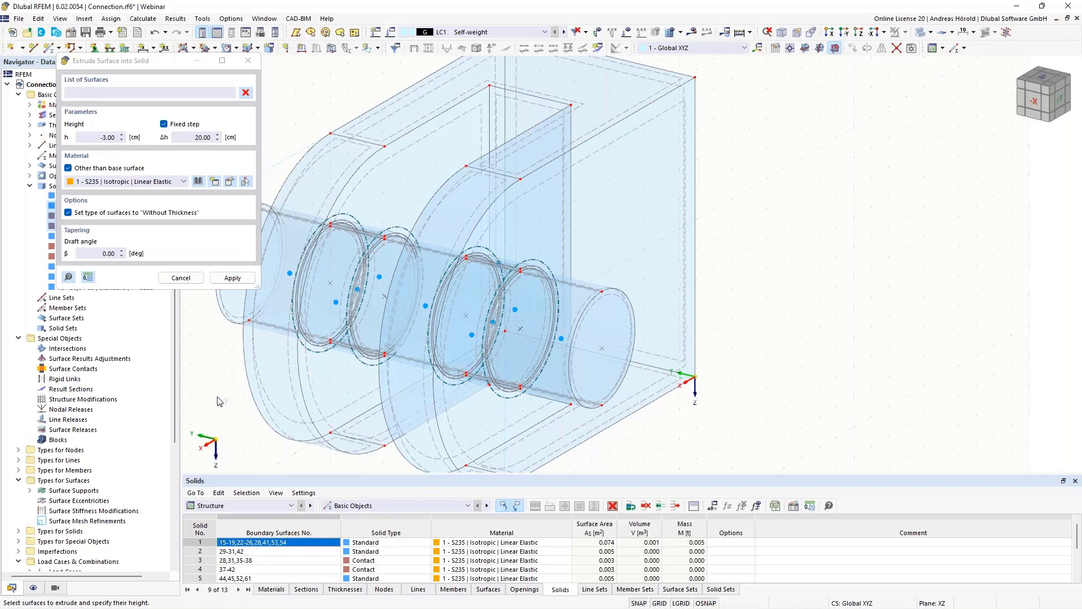
{"action": "key", "text": "Escape"}
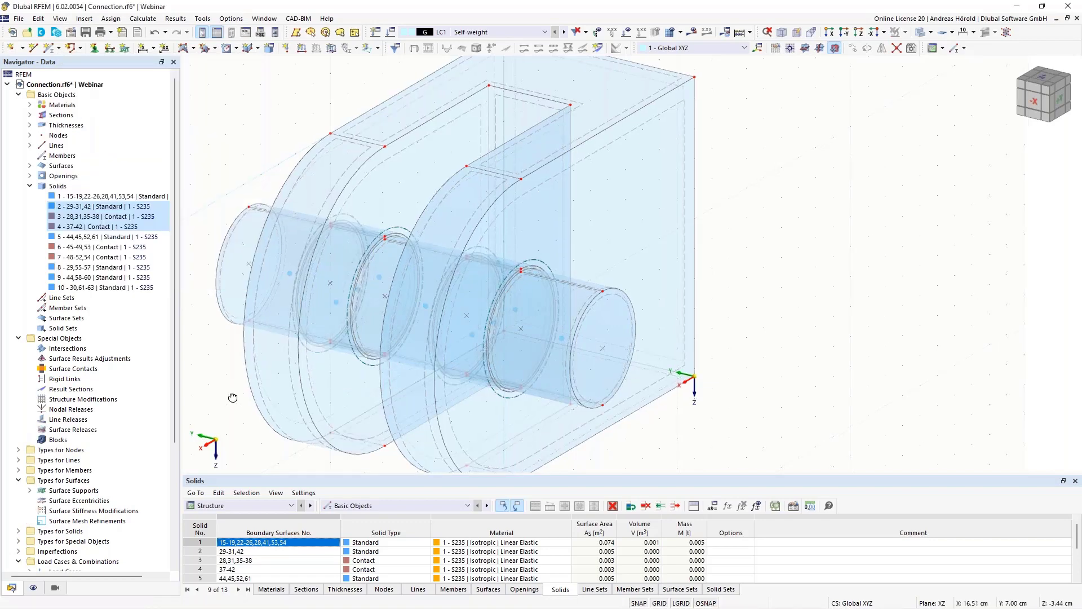
- Edit the connection's flat back face, surface 17, and activate its surface support option
{"action": "middle_click_drag", "start_coordinate": [232, 398], "coordinate": [850, 373], "text": "ctrl"}
{"action": "scroll", "coordinate": [850, 373], "scroll_direction": "up", "scroll_amount": 1}
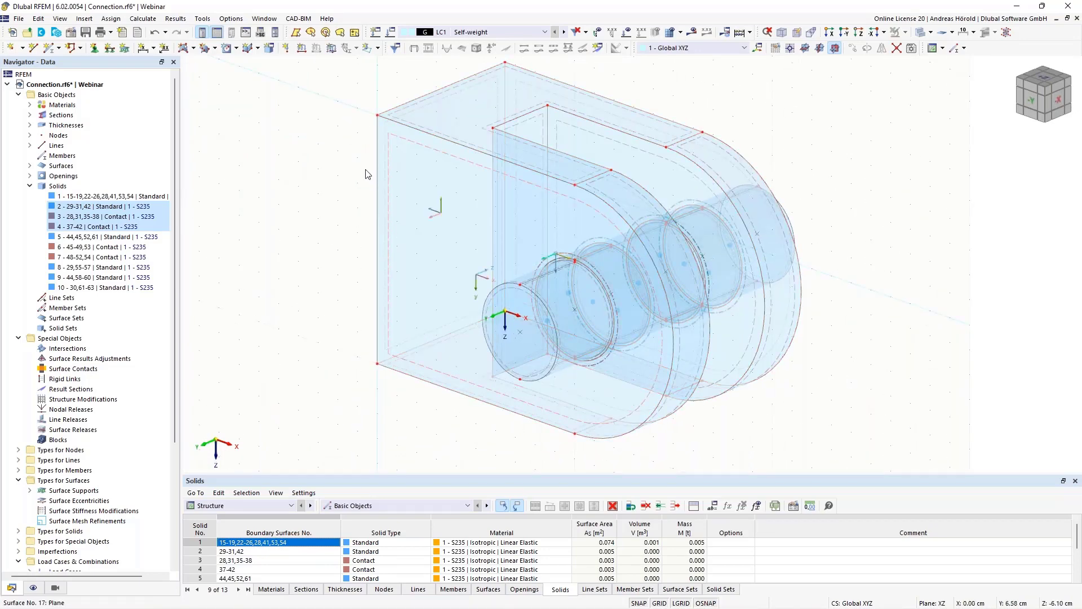
{"action": "middle_click_drag", "start_coordinate": [297, 374], "coordinate": [318, 357], "text": "ctrl"}
{"action": "scroll", "coordinate": [319, 356], "scroll_direction": "up", "scroll_amount": 3}
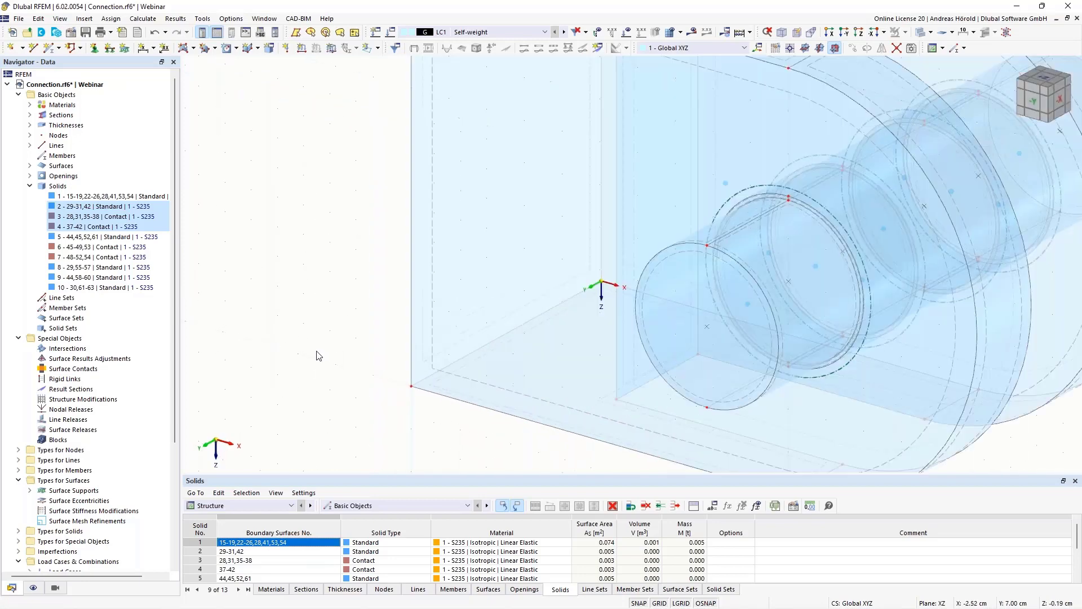
{"action": "right_click", "coordinate": [425, 320]}
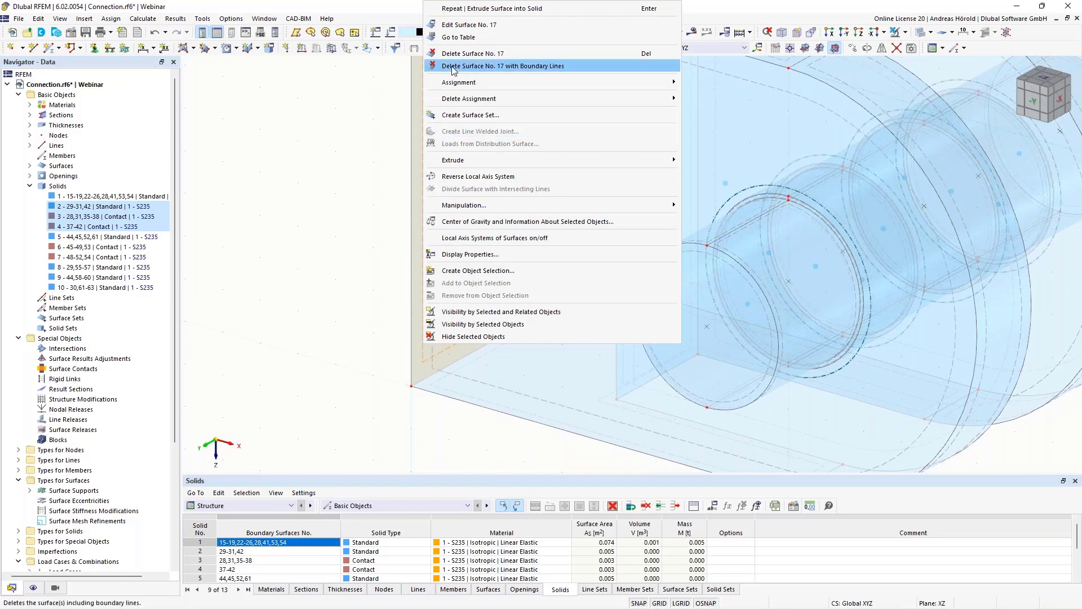
{"action": "left_click", "coordinate": [465, 26]}
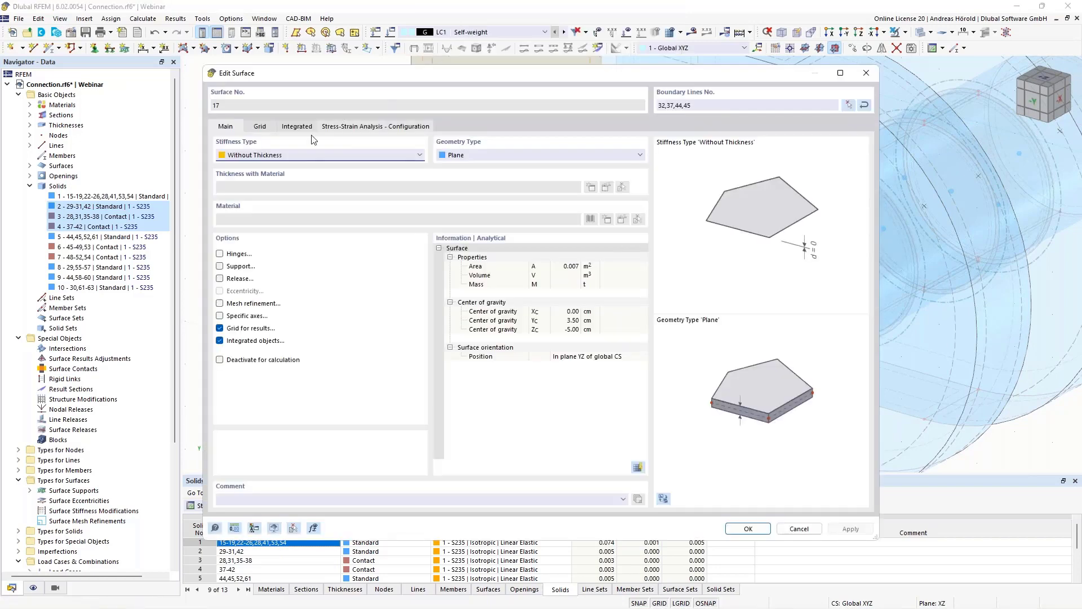
{"action": "left_click", "coordinate": [220, 267]}
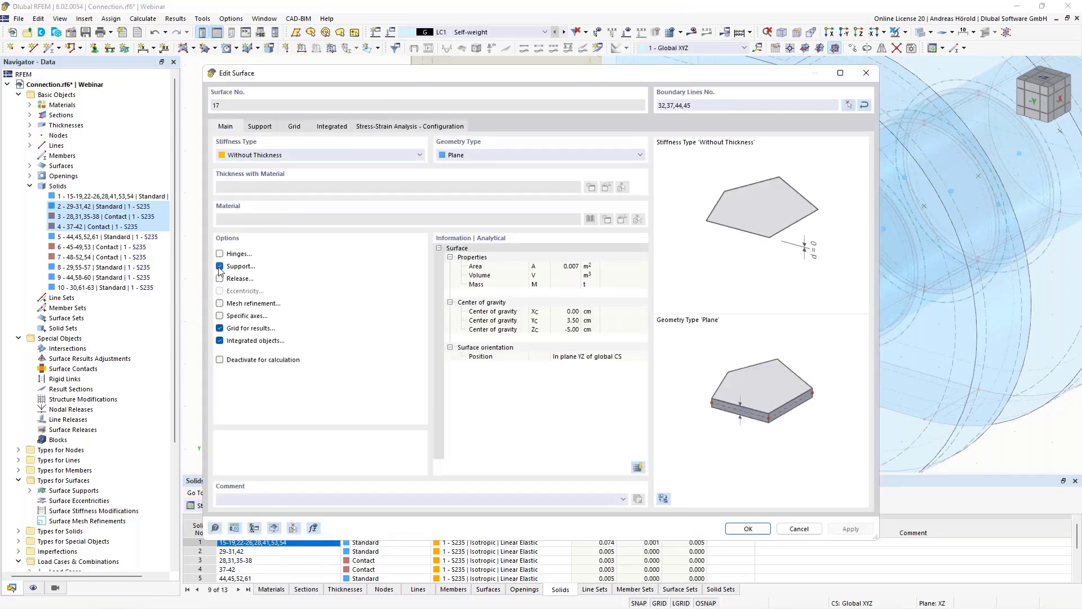
{"action": "left_click", "coordinate": [259, 127]}
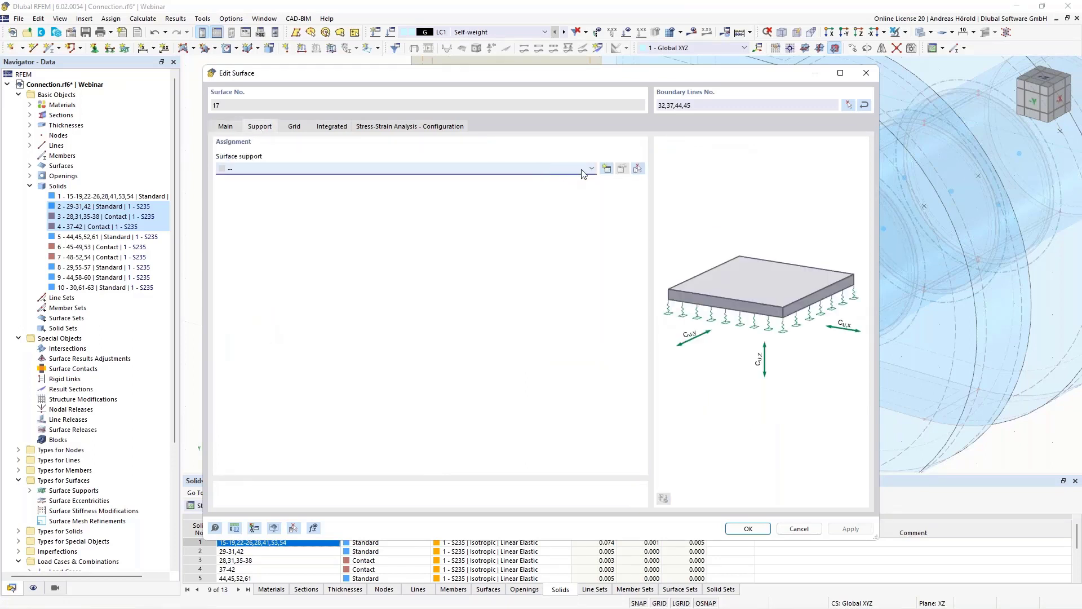
- Create a surface support fixed in ux, uy and uz without nonlinearity and assign it to surface 17
{"action": "left_click", "coordinate": [607, 168]}
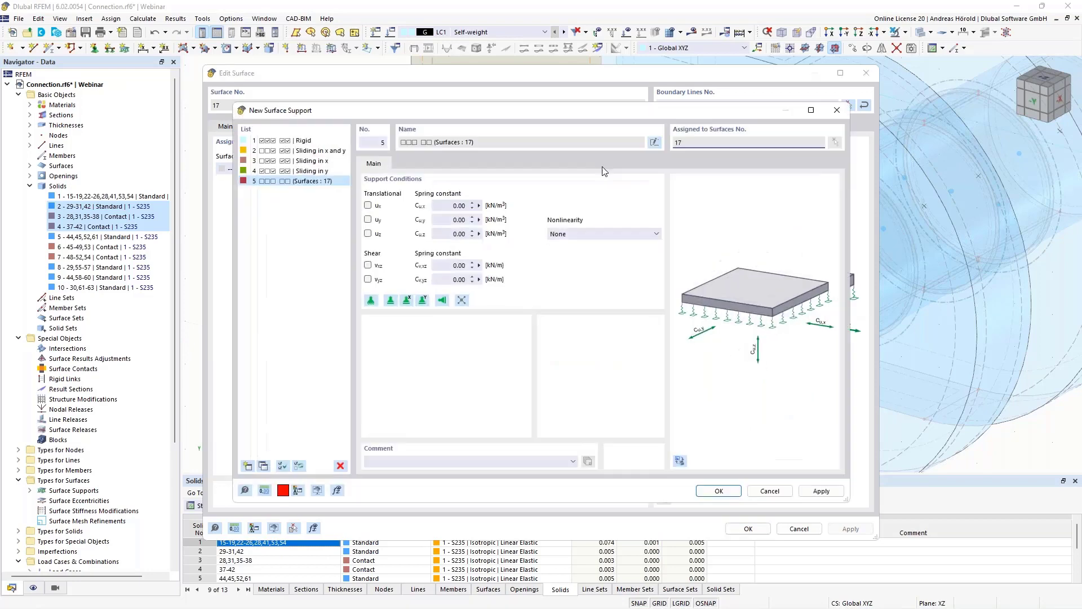
{"action": "left_click", "coordinate": [368, 234]}
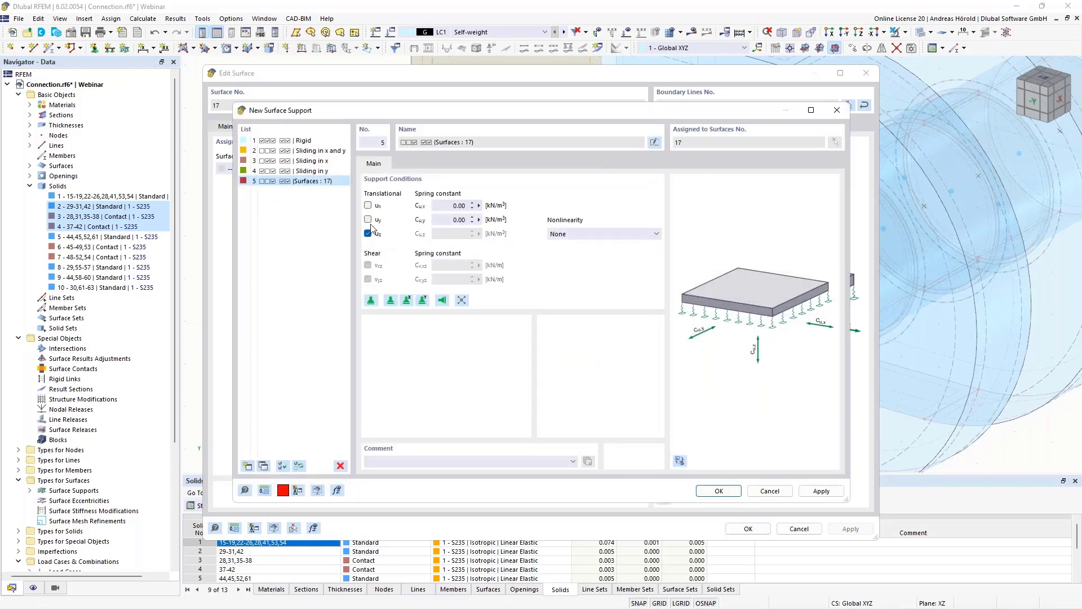
{"action": "left_click", "coordinate": [368, 219]}
{"action": "left_click", "coordinate": [368, 206]}
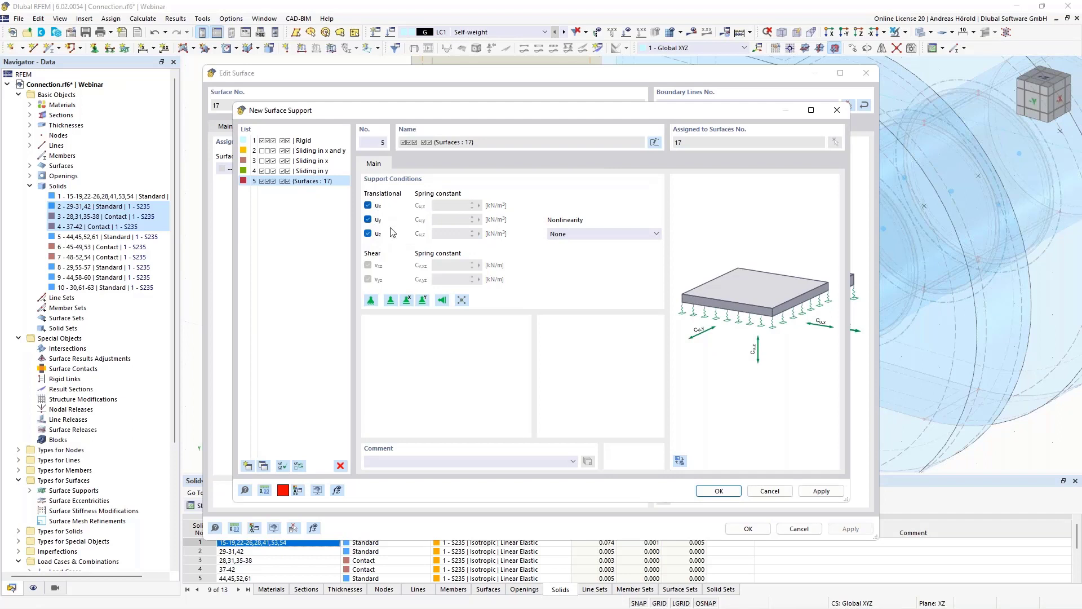
{"action": "left_click", "coordinate": [723, 492]}
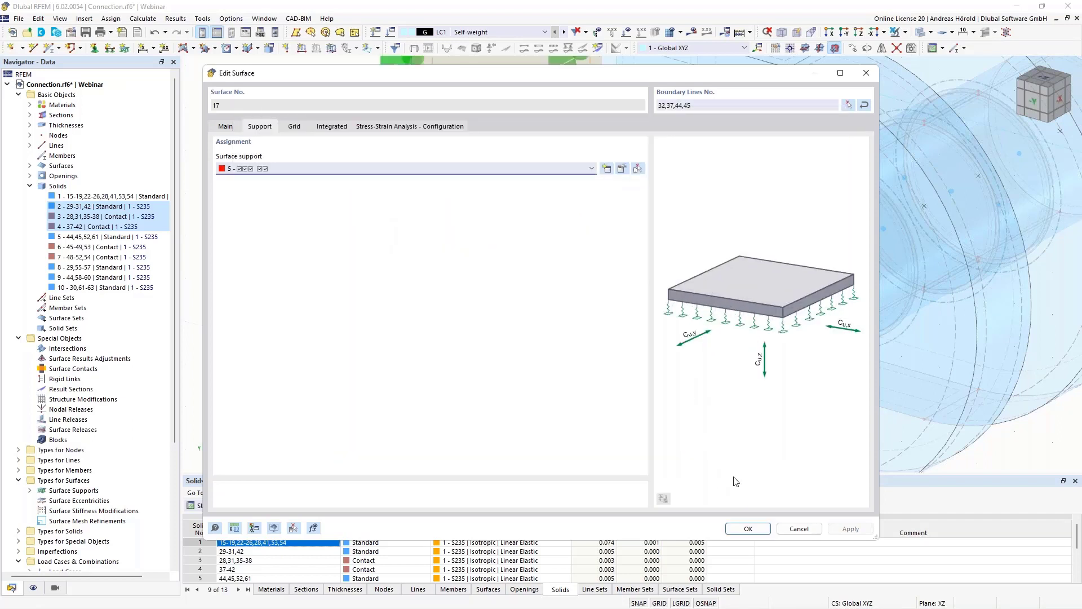
{"action": "left_click", "coordinate": [748, 529]}
- Calculate load case LC1 Self-weight and turn off the display of surface results
{"action": "scroll", "coordinate": [472, 358], "scroll_direction": "down", "scroll_amount": 2}
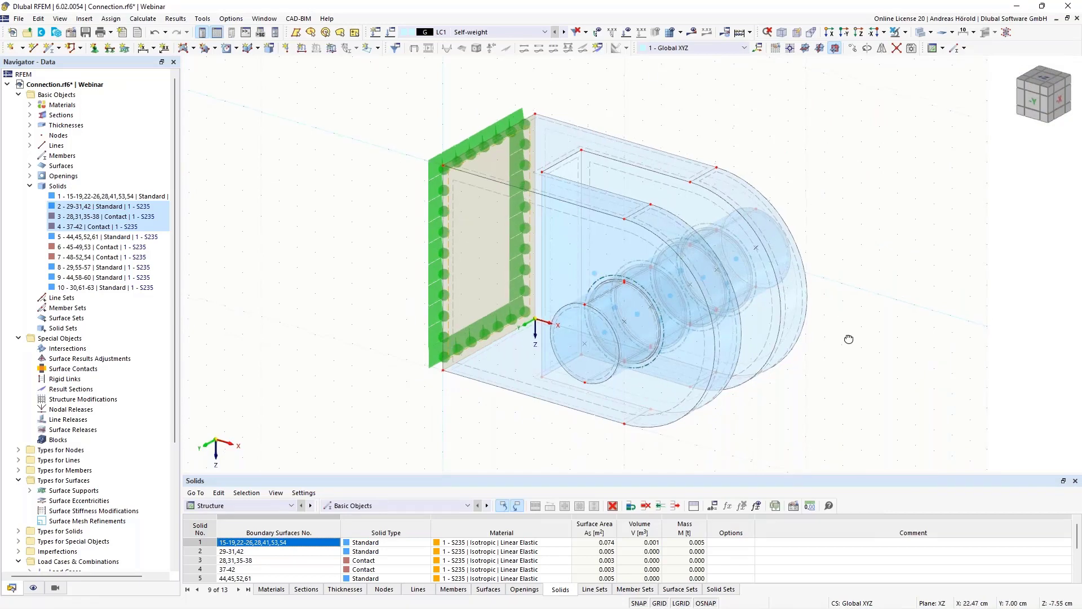
{"action": "middle_click_drag", "start_coordinate": [736, 270], "coordinate": [868, 288], "text": "ctrl"}
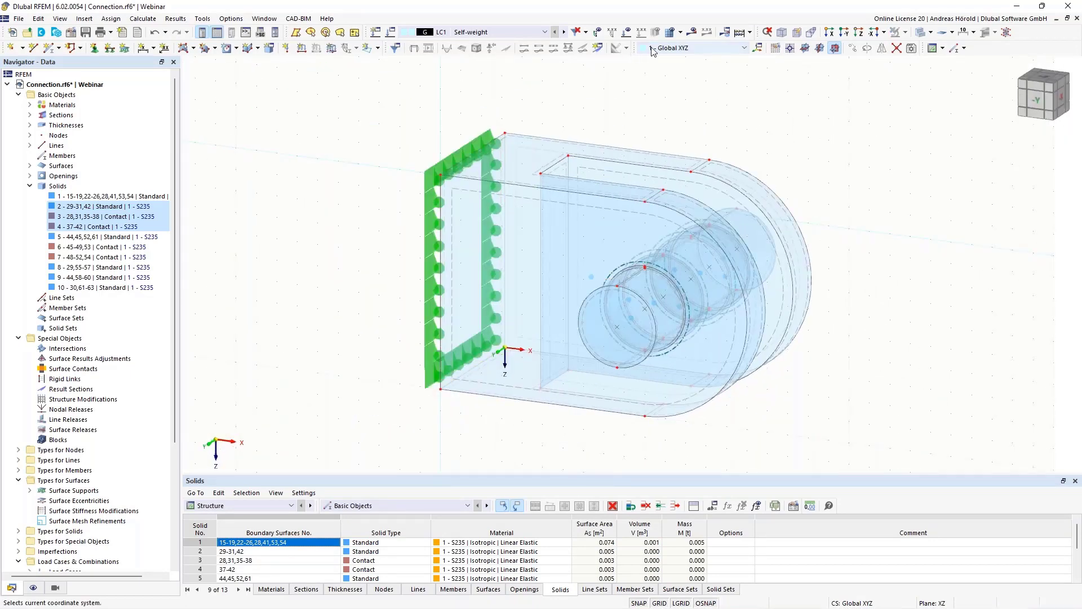
{"action": "left_click", "coordinate": [692, 32]}
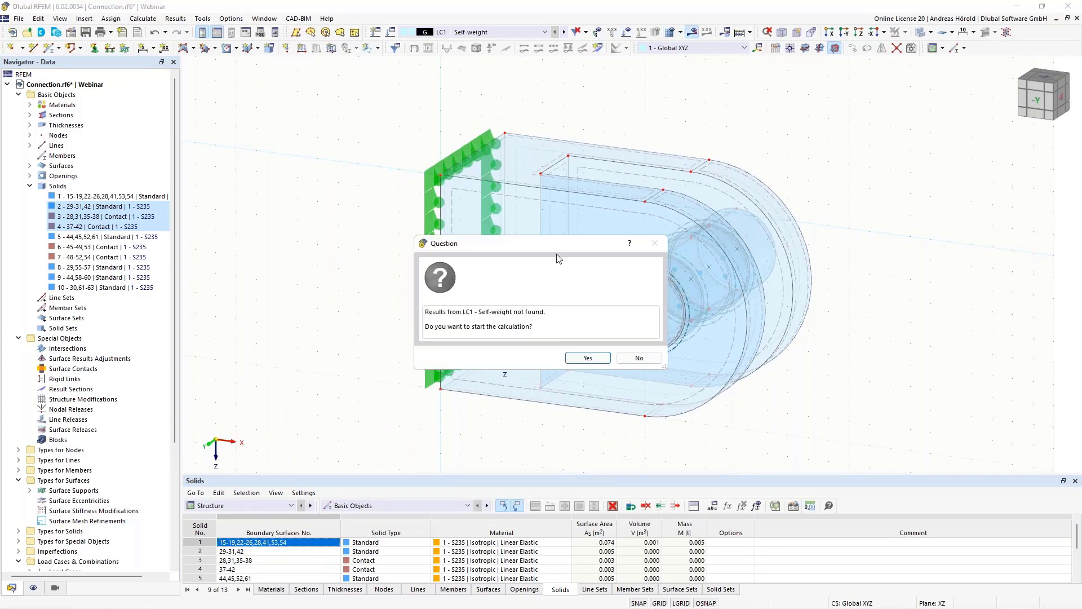
{"action": "left_click", "coordinate": [570, 358]}
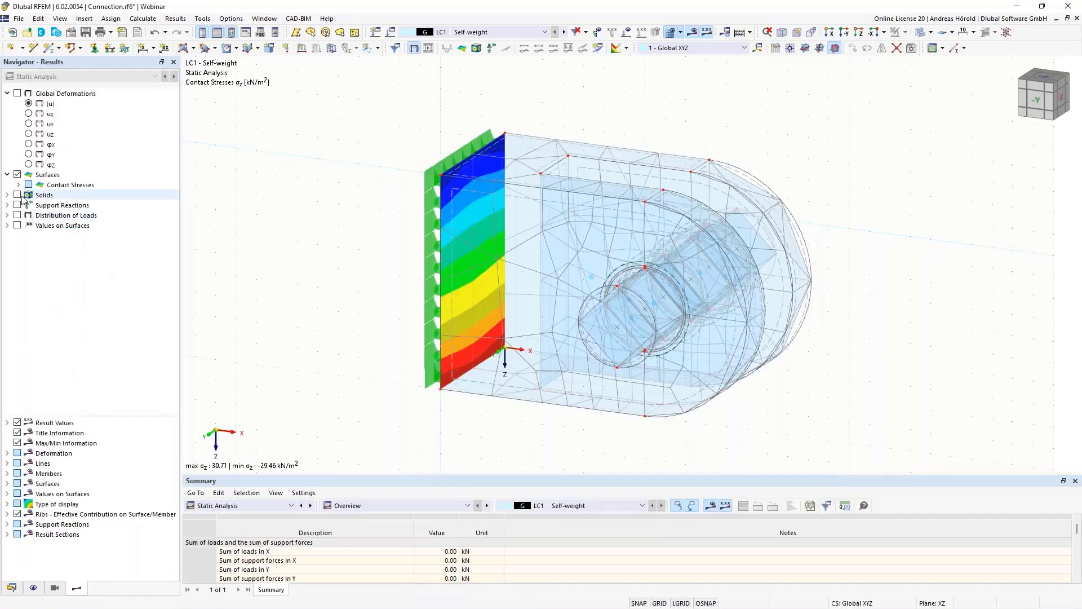
{"action": "left_click", "coordinate": [18, 175]}
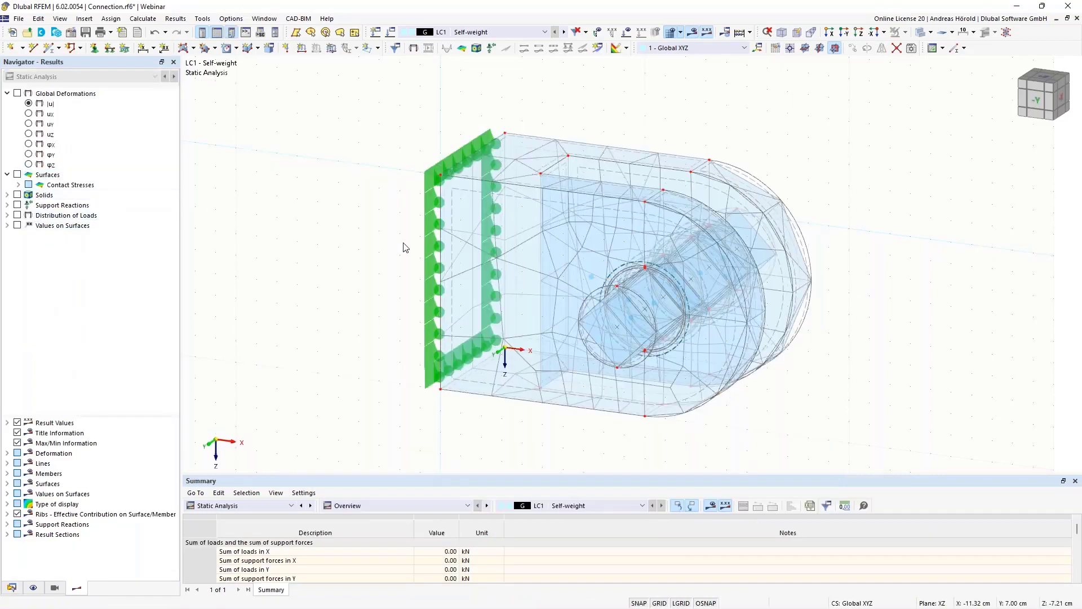
- Switch the display of the mesh off and back on to examine the mesh around the pin and plates
{"action": "scroll", "coordinate": [726, 290], "scroll_direction": "up", "scroll_amount": 1}
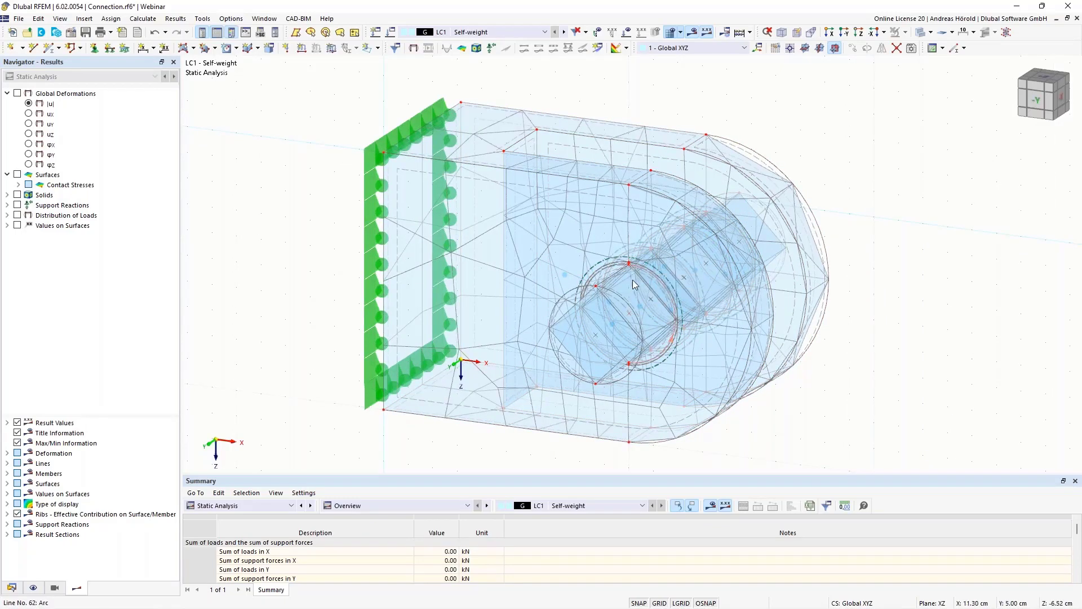
{"action": "left_click", "coordinate": [33, 588]}
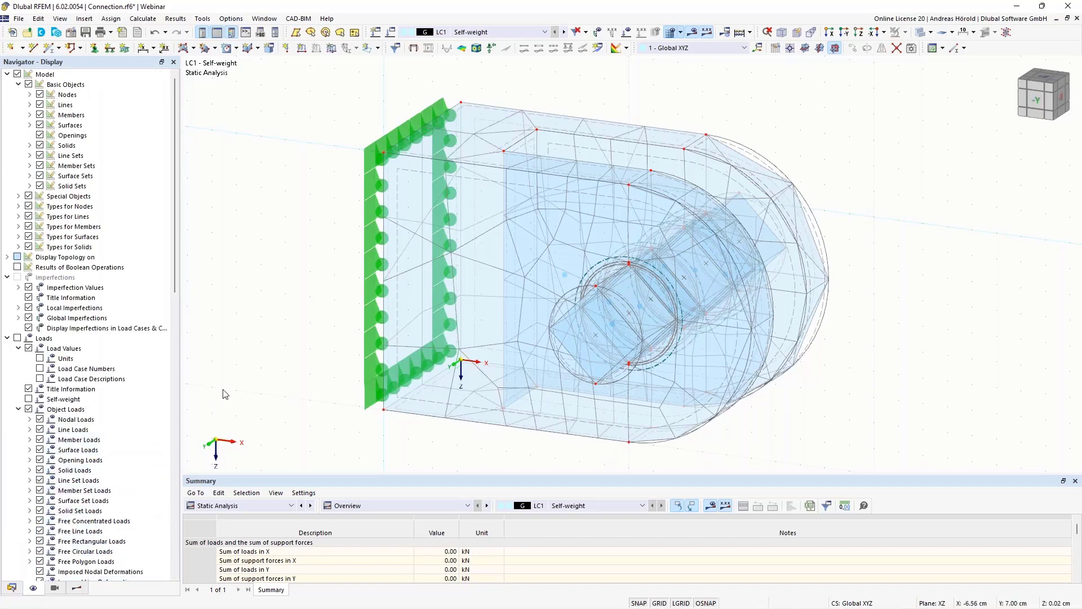
{"action": "scroll", "coordinate": [163, 415], "scroll_direction": "down", "scroll_amount": 13}
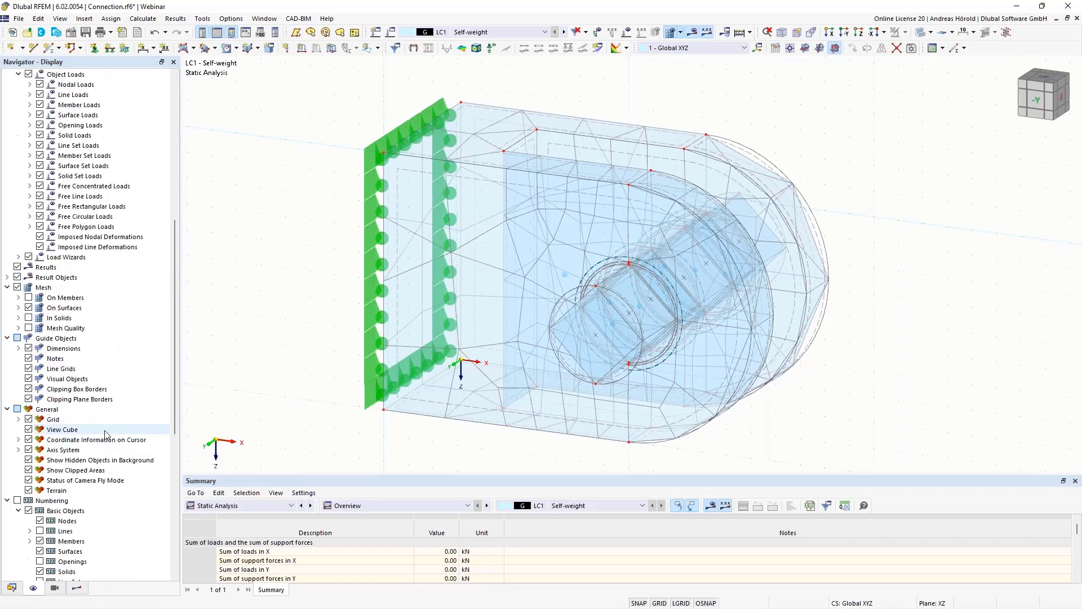
{"action": "scroll", "coordinate": [62, 338], "scroll_direction": "down", "scroll_amount": 1}
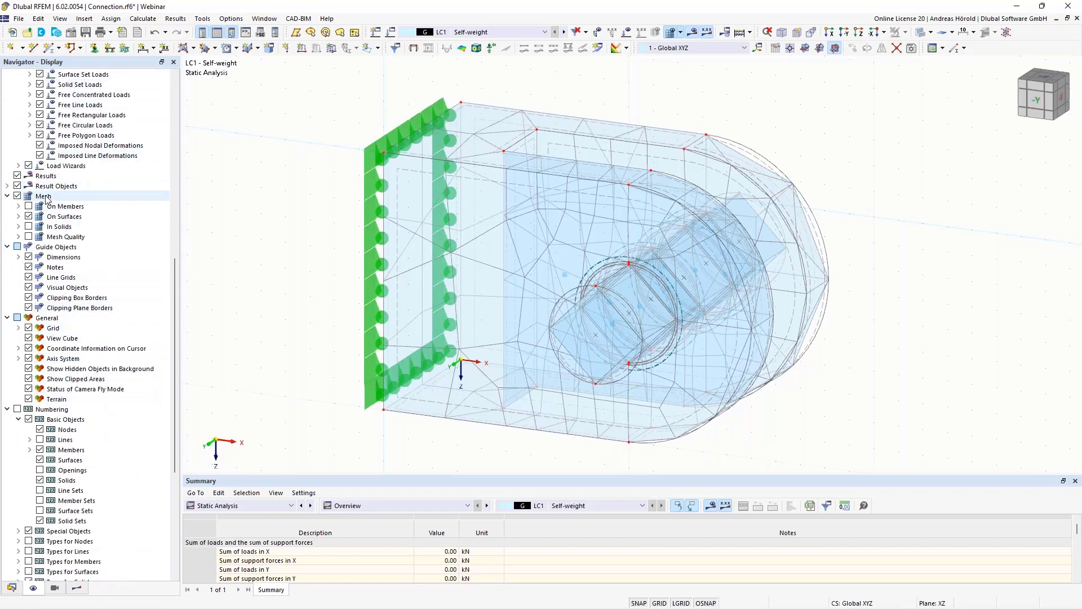
{"action": "left_click", "coordinate": [17, 196]}
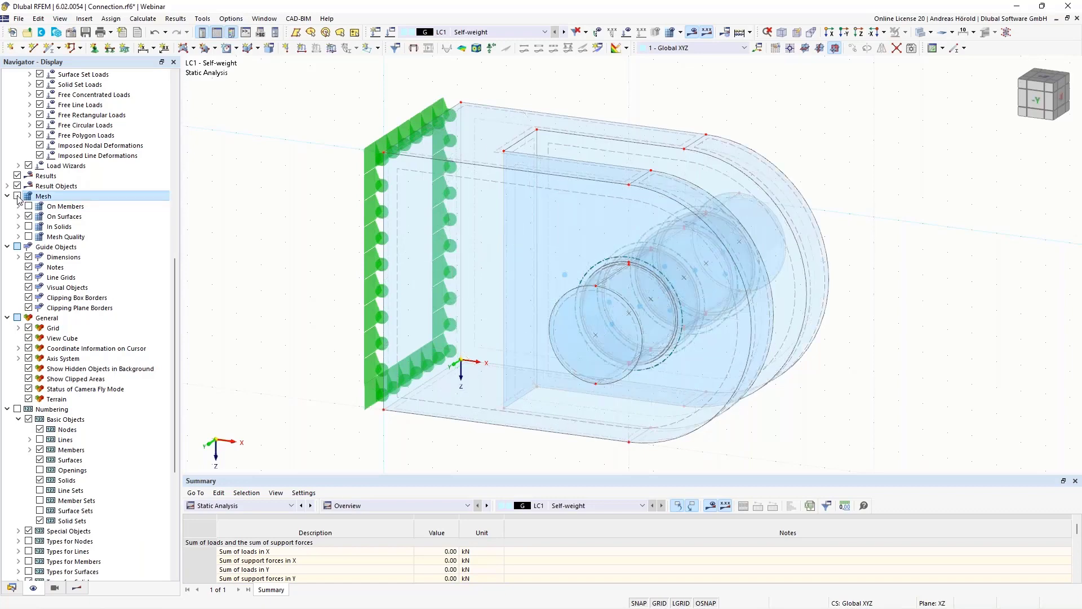
{"action": "left_click", "coordinate": [17, 196]}
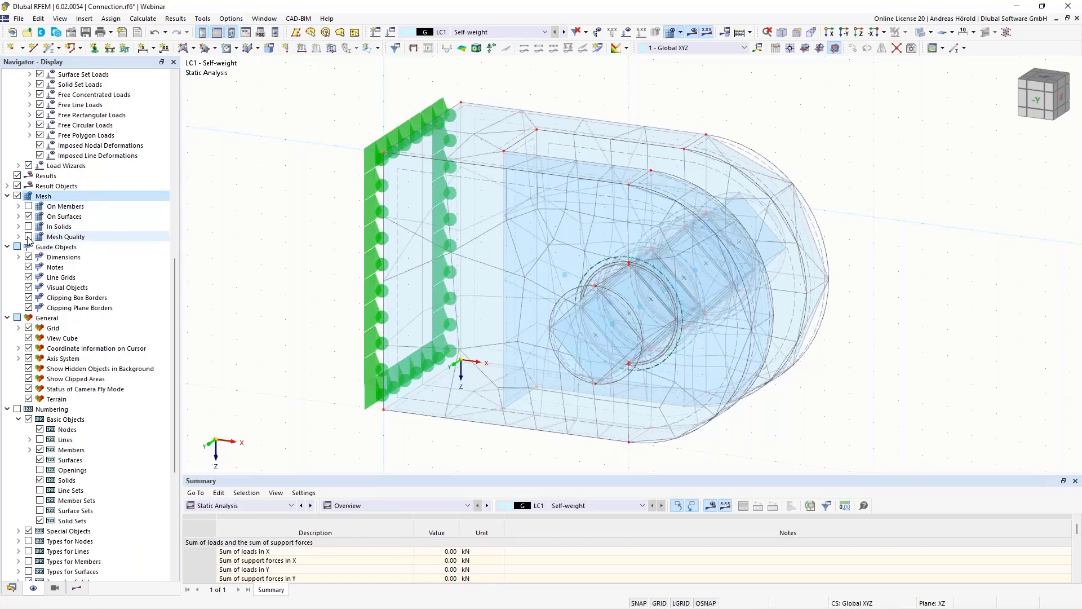
- Display the mesh quality on the model and show its OK, Warning and Failed legend
{"action": "left_click", "coordinate": [28, 237]}
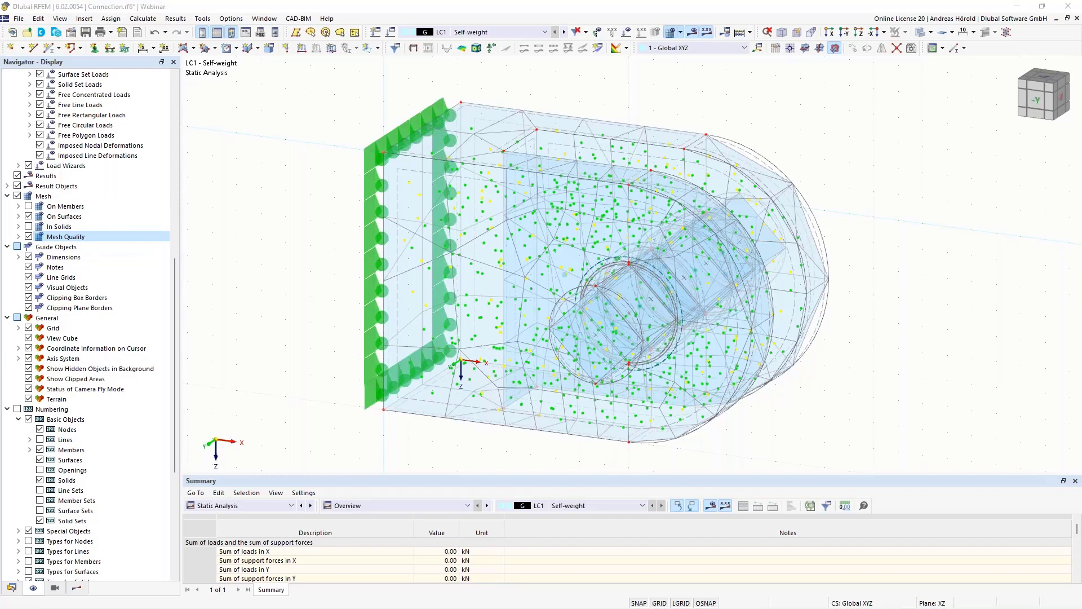
{"action": "left_click_drag", "start_coordinate": [0, 31], "coordinate": [943, 154]}
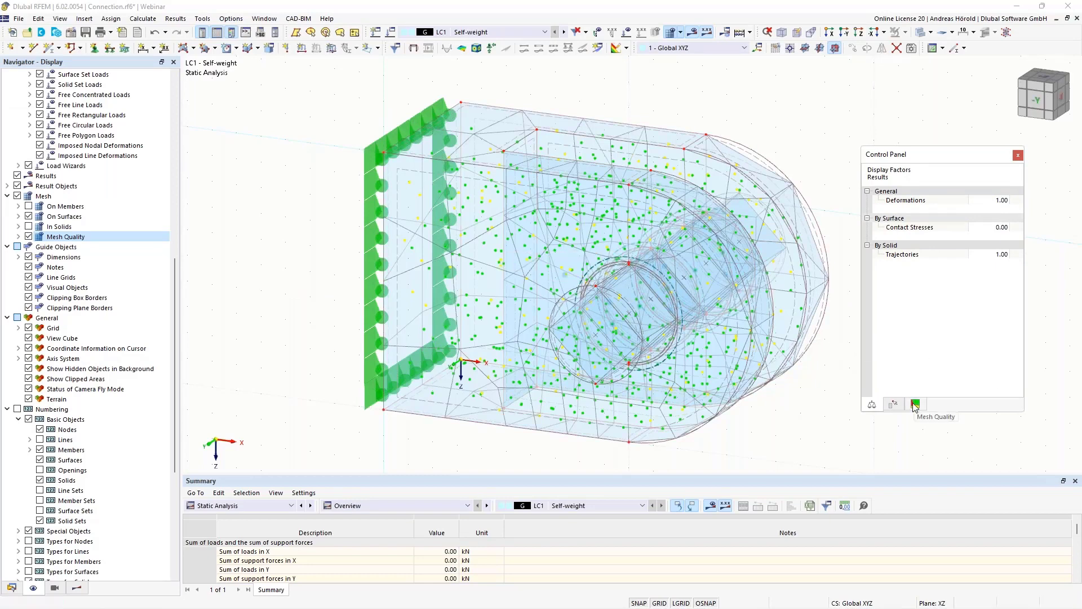
{"action": "left_click", "coordinate": [915, 404]}
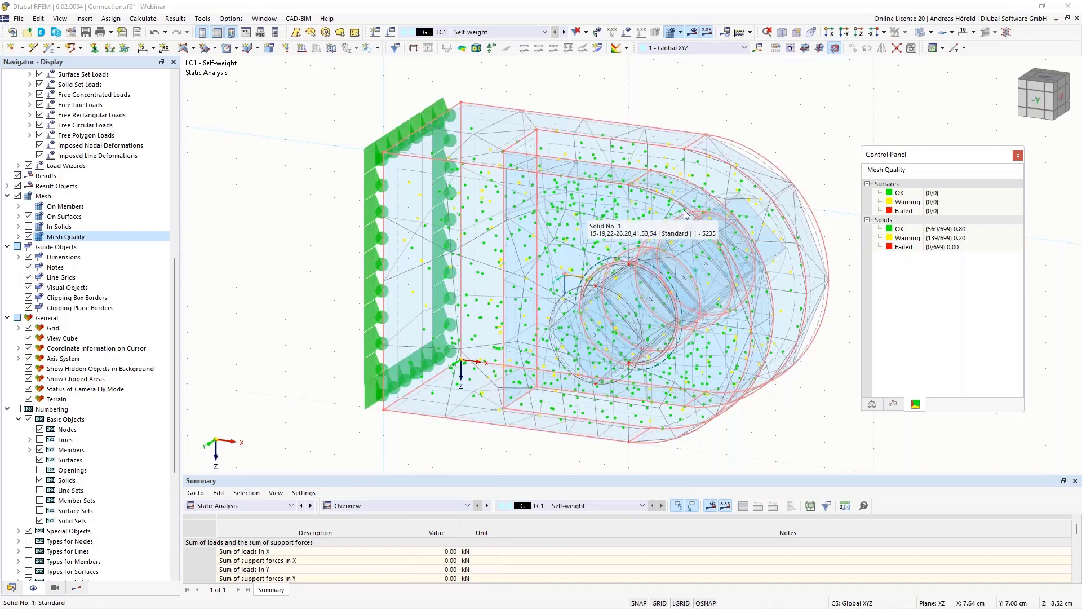
- Set the mesh's target length of finite elements to 1 cm, view the quality criteria for solids and apply the settings to regenerate the mesh
{"action": "left_click", "coordinate": [680, 34]}
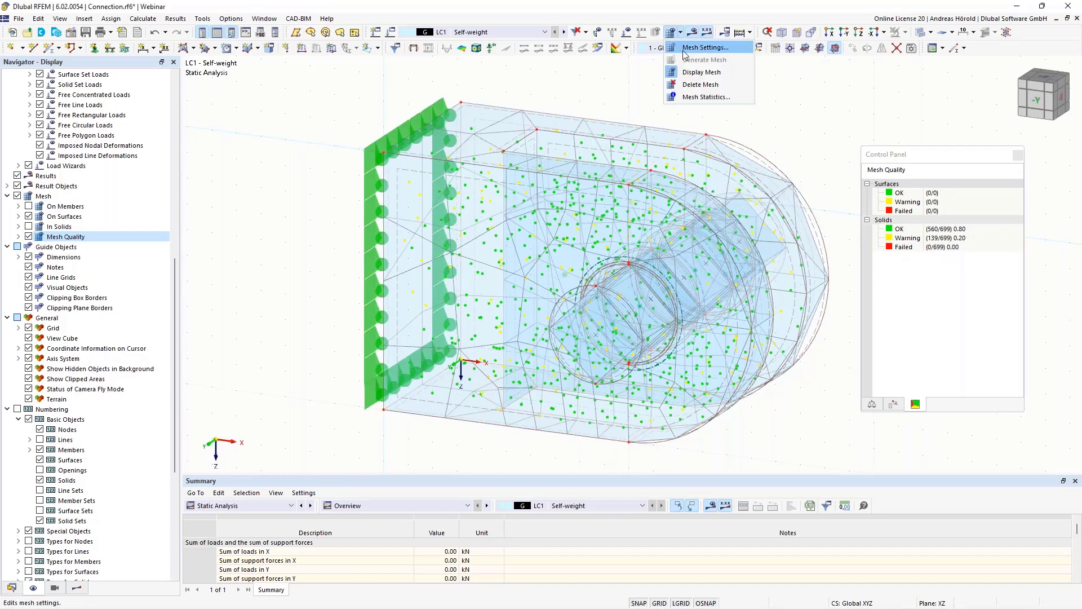
{"action": "left_click", "coordinate": [705, 48]}
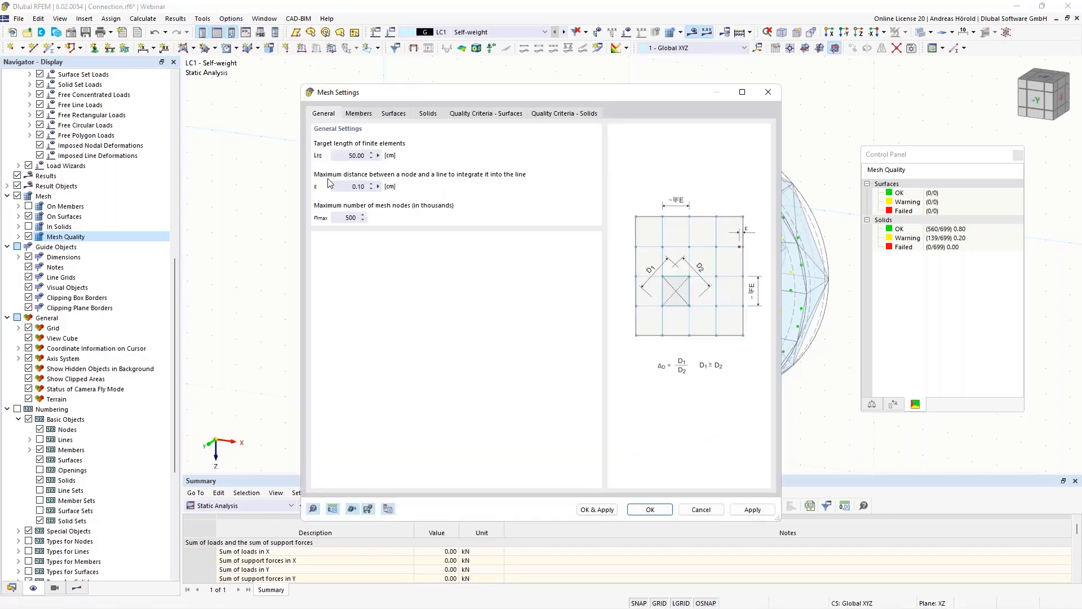
{"action": "double_click", "coordinate": [351, 155]}
{"action": "type", "text": "1"}
{"action": "left_click", "coordinate": [553, 115]}
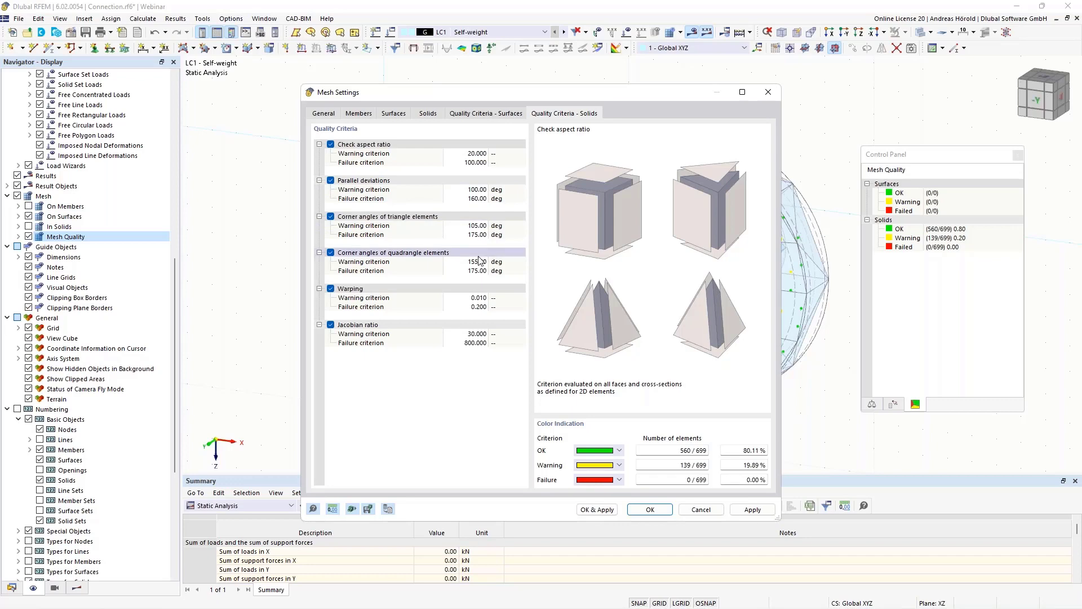
{"action": "left_click", "coordinate": [593, 510]}
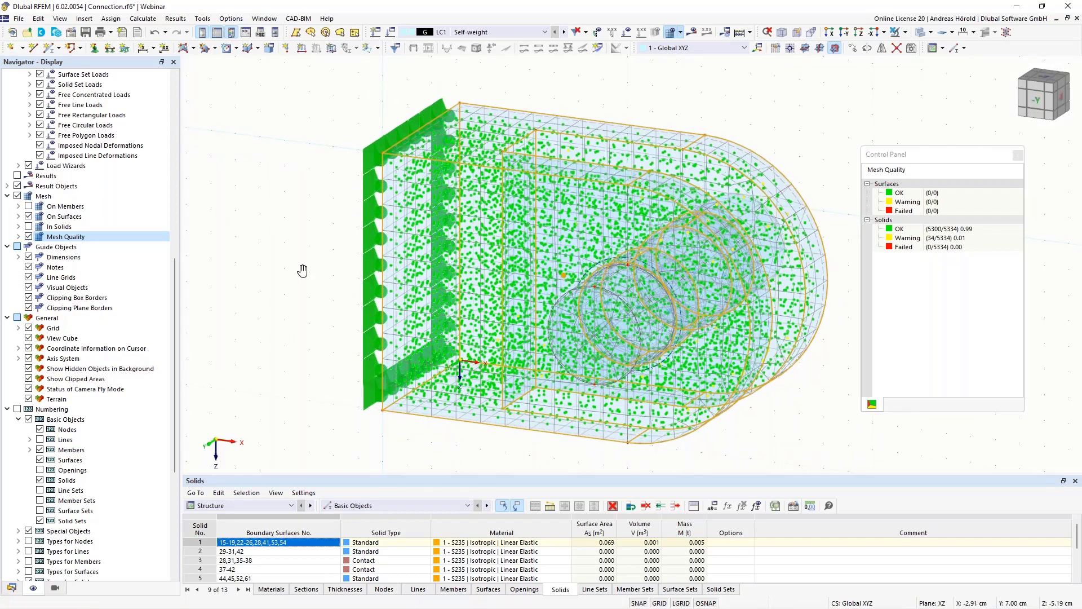
- Examine the refined mesh's quality around the model, then turn off the display of mesh quality and of the mesh
{"action": "middle_click_drag", "start_coordinate": [313, 272], "coordinate": [283, 250]}
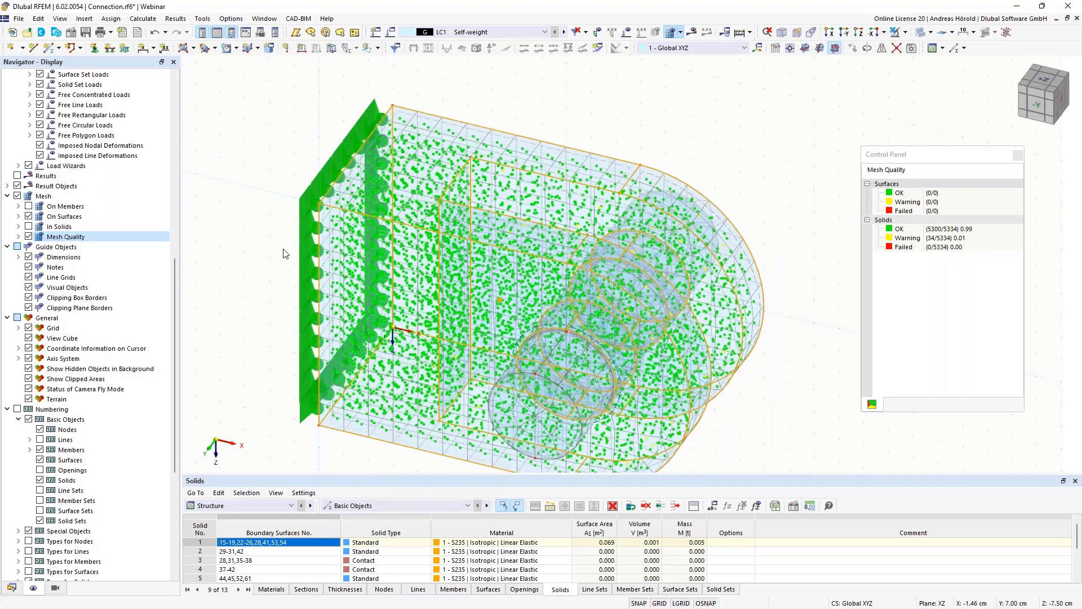
{"action": "scroll", "coordinate": [283, 250], "scroll_direction": "up", "scroll_amount": 4}
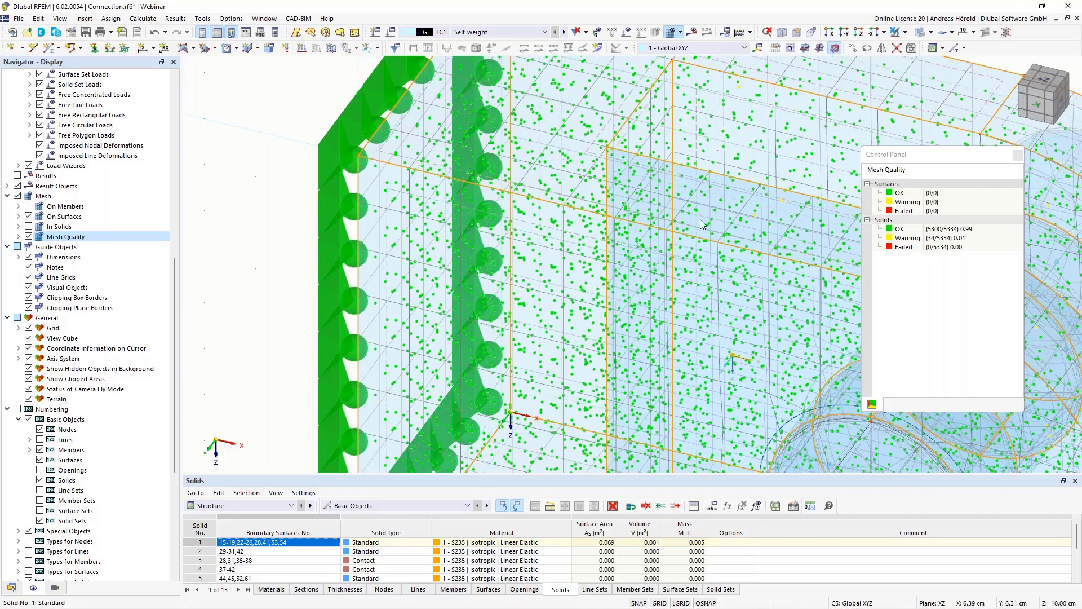
{"action": "scroll", "coordinate": [701, 220], "scroll_direction": "down", "scroll_amount": 5}
{"action": "middle_click_drag", "start_coordinate": [643, 240], "coordinate": [484, 241]}
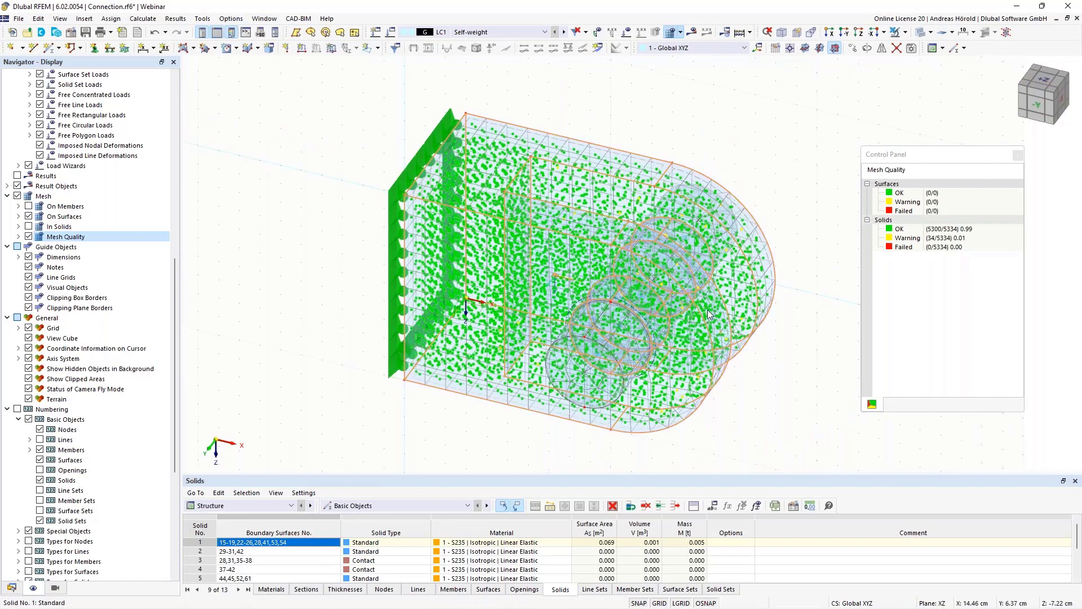
{"action": "middle_click_drag", "start_coordinate": [763, 371], "coordinate": [765, 343], "text": "ctrl"}
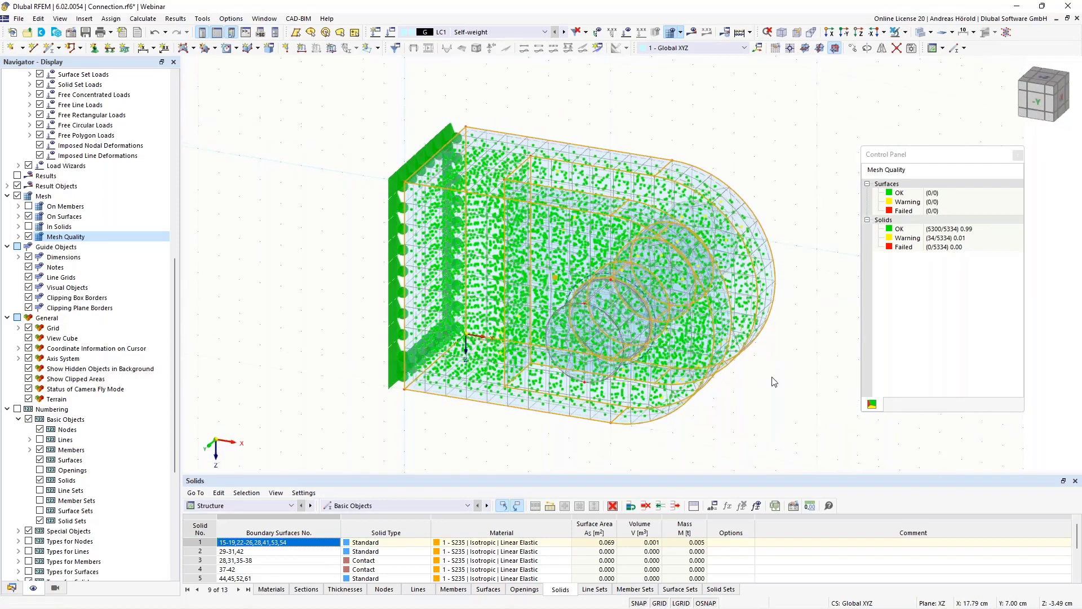
{"action": "scroll", "coordinate": [773, 379], "scroll_direction": "up", "scroll_amount": 1}
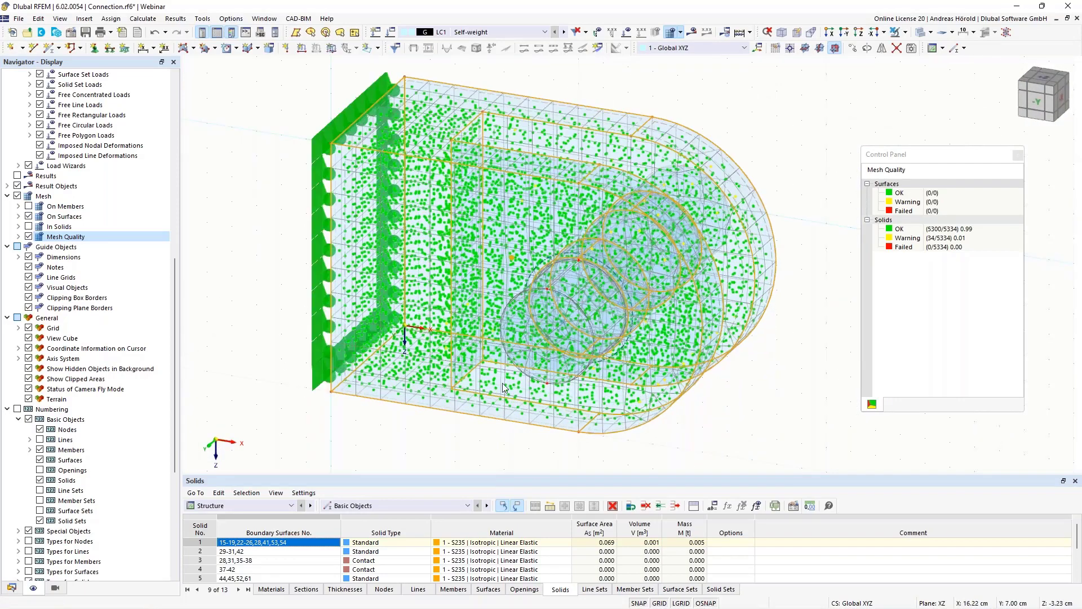
{"action": "left_click", "coordinate": [29, 237]}
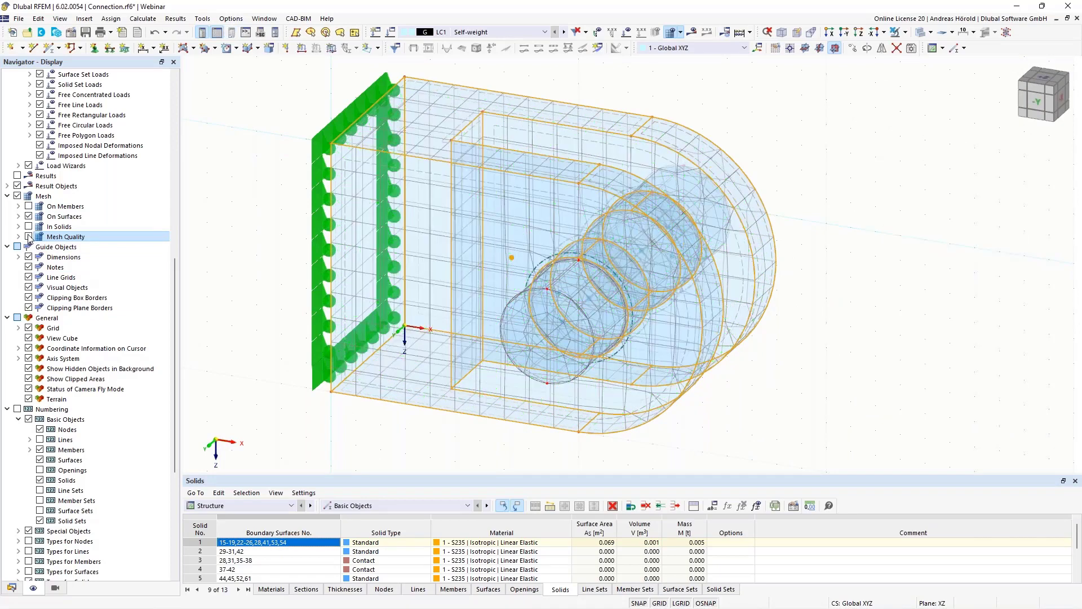
{"action": "left_click", "coordinate": [804, 369]}
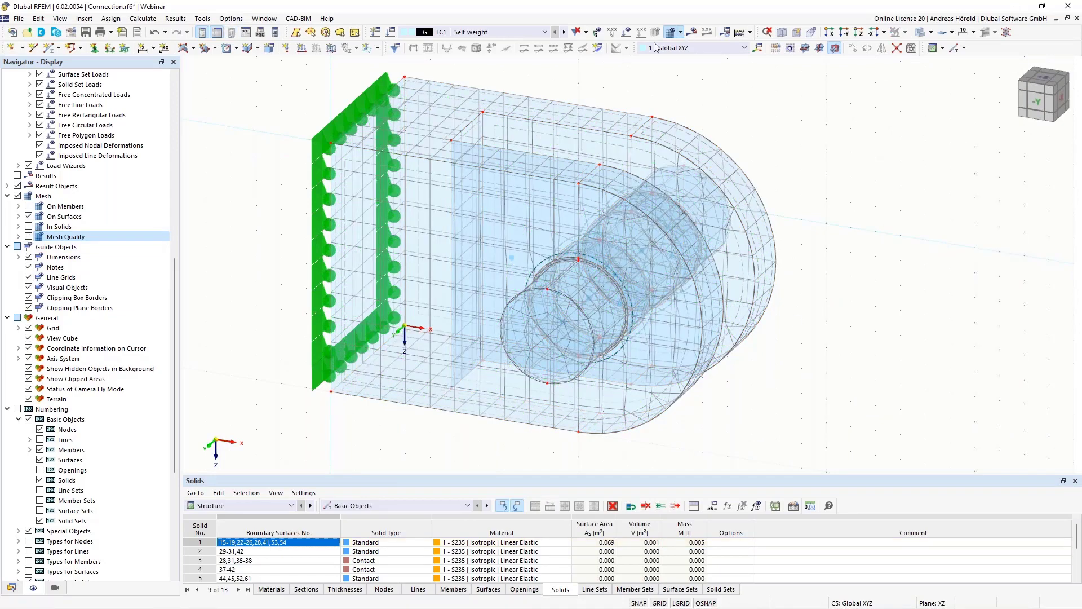
{"action": "left_click", "coordinate": [680, 33]}
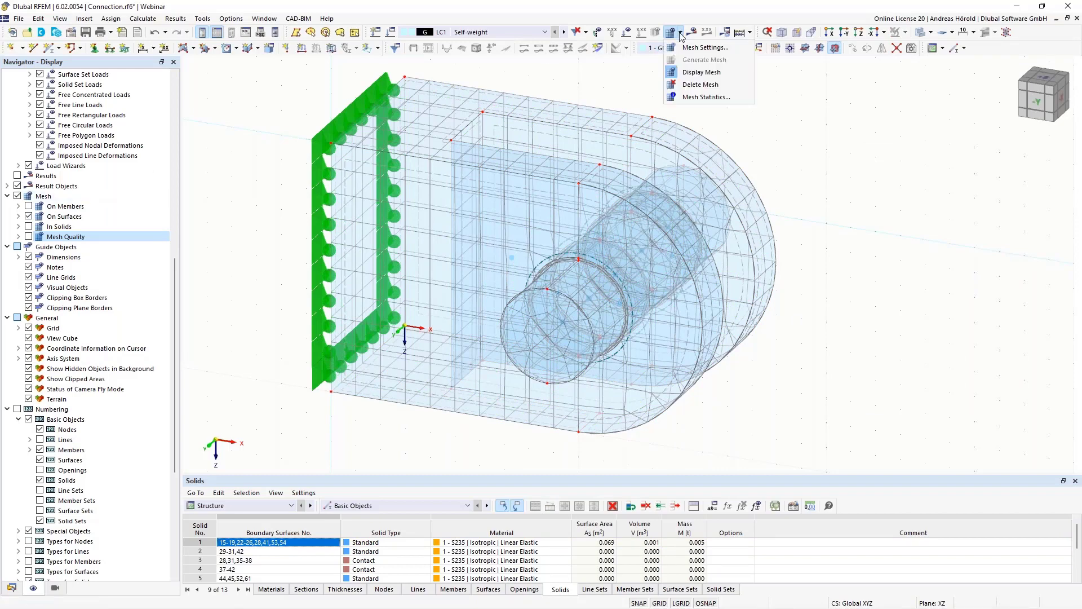
{"action": "left_click", "coordinate": [672, 73]}
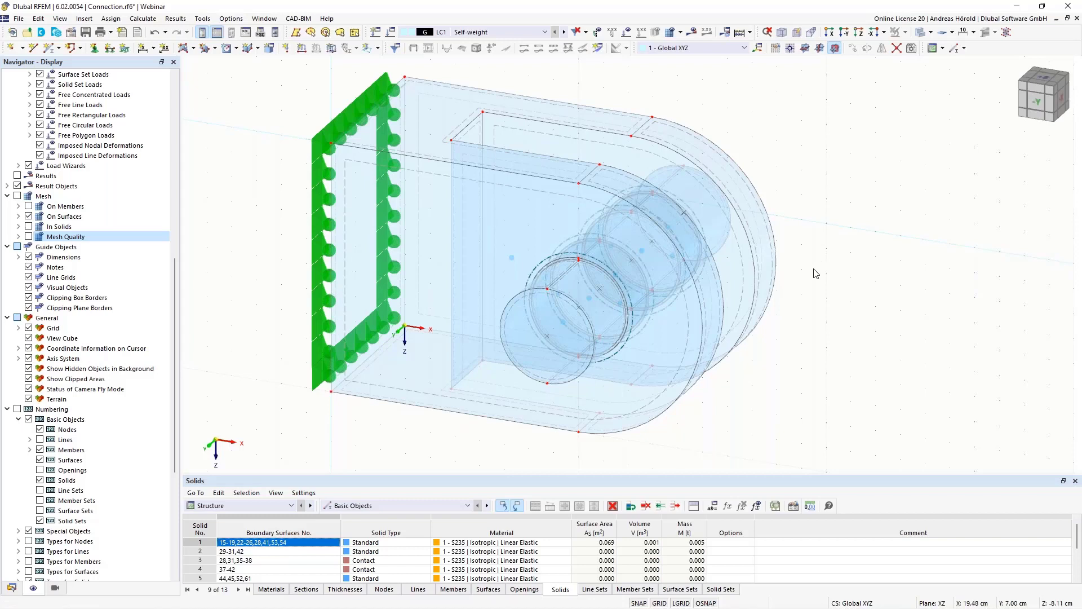
- Examine the pin's lateral surfaces, its segments between the plates and its protruding front end from several angles
{"action": "middle_click_drag", "start_coordinate": [818, 274], "coordinate": [896, 275]}
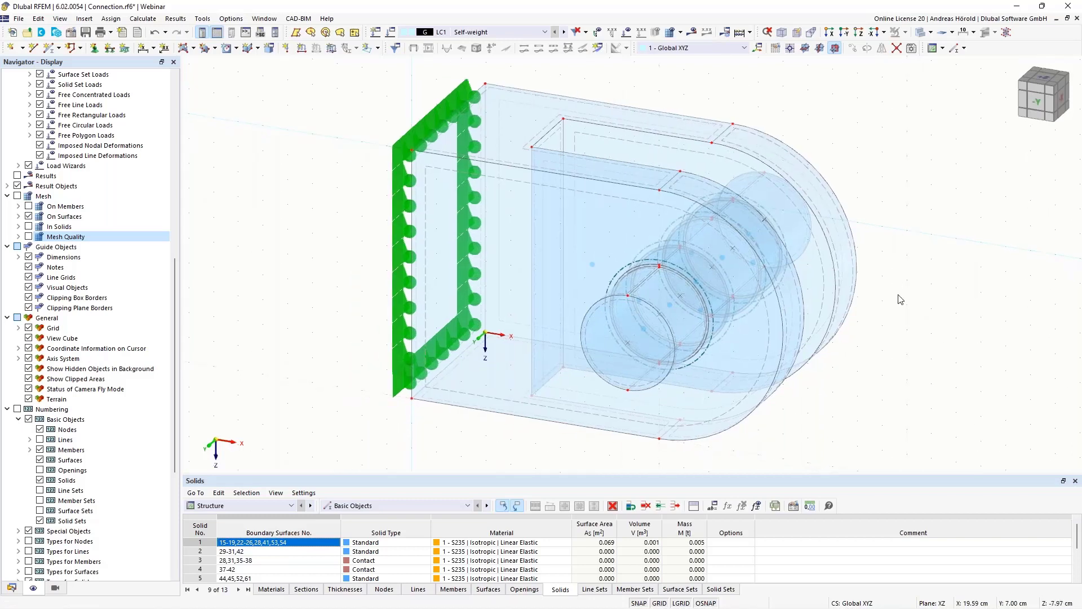
{"action": "middle_click_drag", "start_coordinate": [897, 290], "coordinate": [899, 314], "text": "ctrl"}
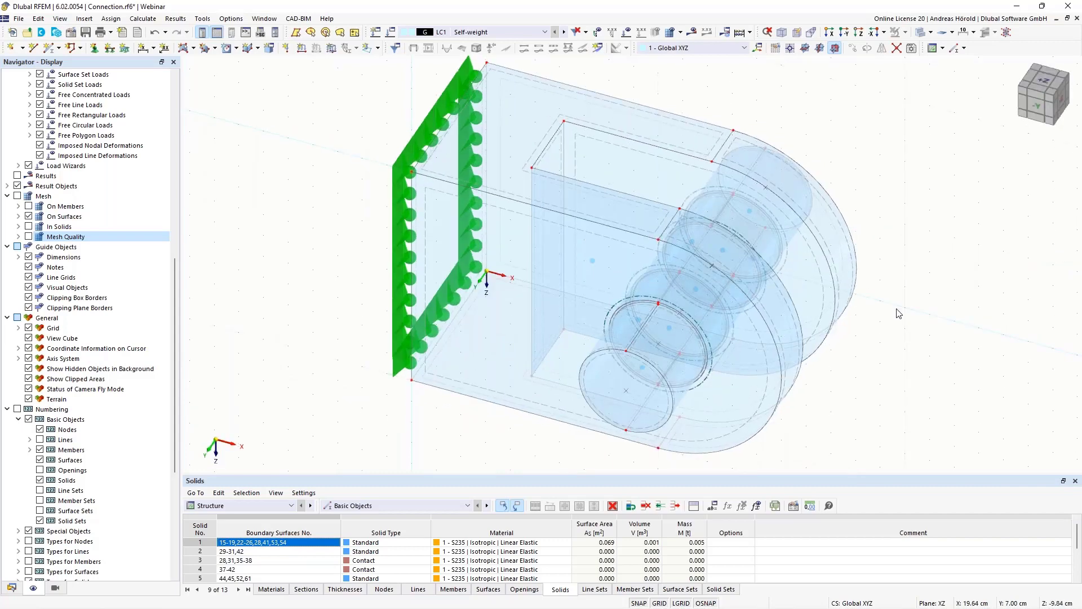
{"action": "scroll", "coordinate": [898, 313], "scroll_direction": "up", "scroll_amount": 2}
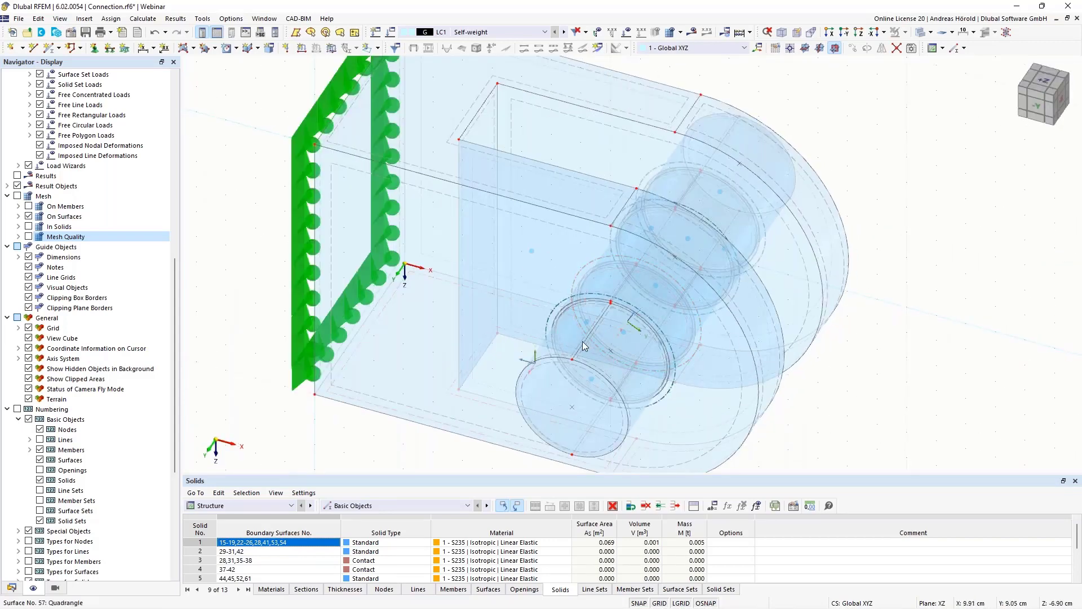
{"action": "scroll", "coordinate": [583, 338], "scroll_direction": "up", "scroll_amount": 3}
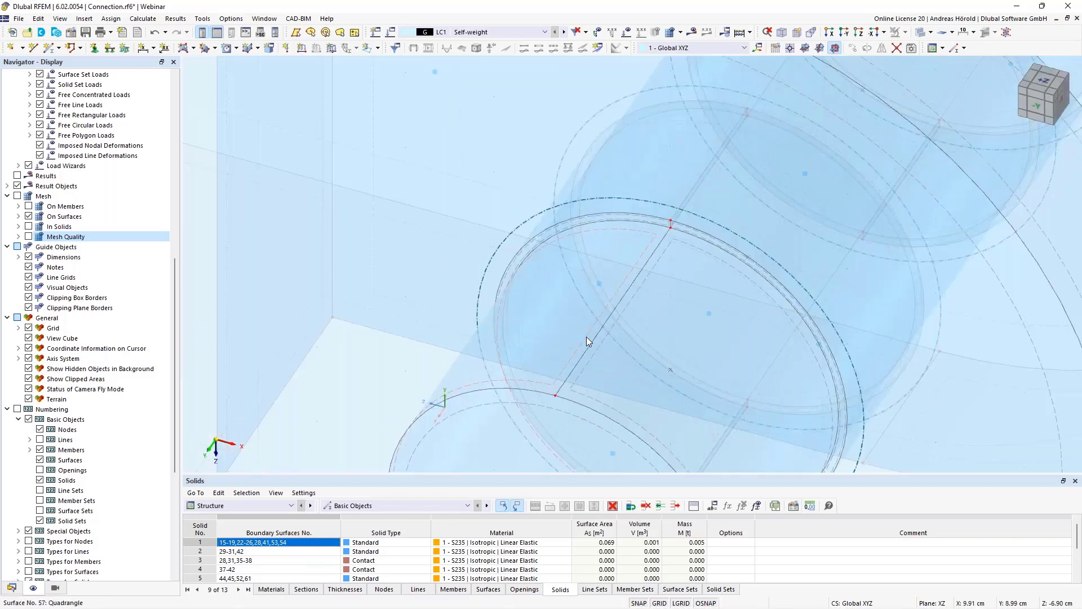
{"action": "scroll", "coordinate": [587, 337], "scroll_direction": "down", "scroll_amount": 4}
{"action": "middle_click_drag", "start_coordinate": [586, 337], "coordinate": [618, 283], "text": "ctrl"}
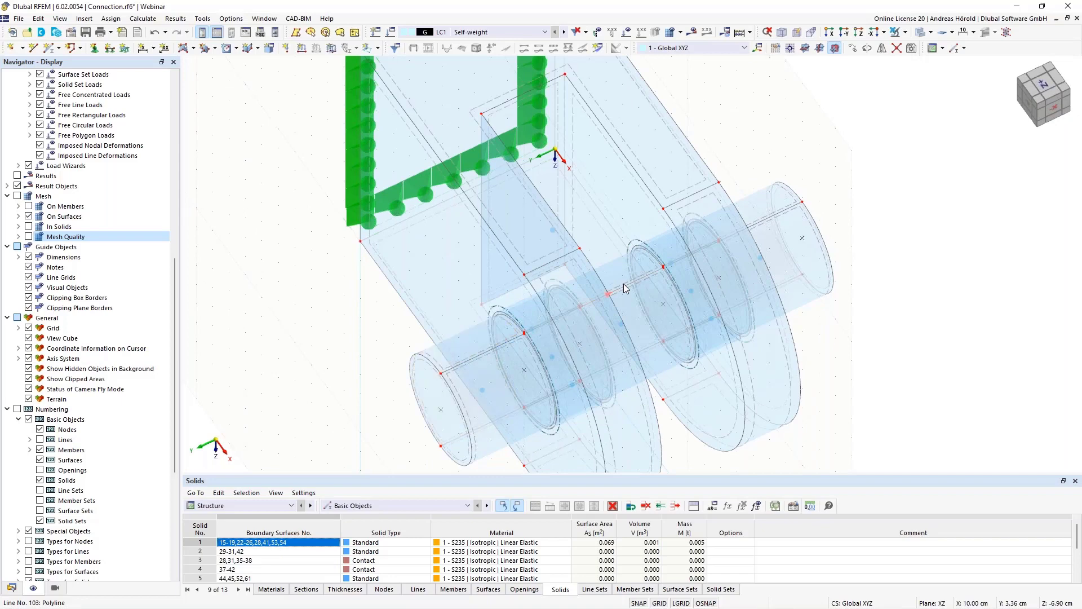
{"action": "left_click", "coordinate": [623, 280]}
{"action": "scroll", "coordinate": [618, 269], "scroll_direction": "up", "scroll_amount": 5}
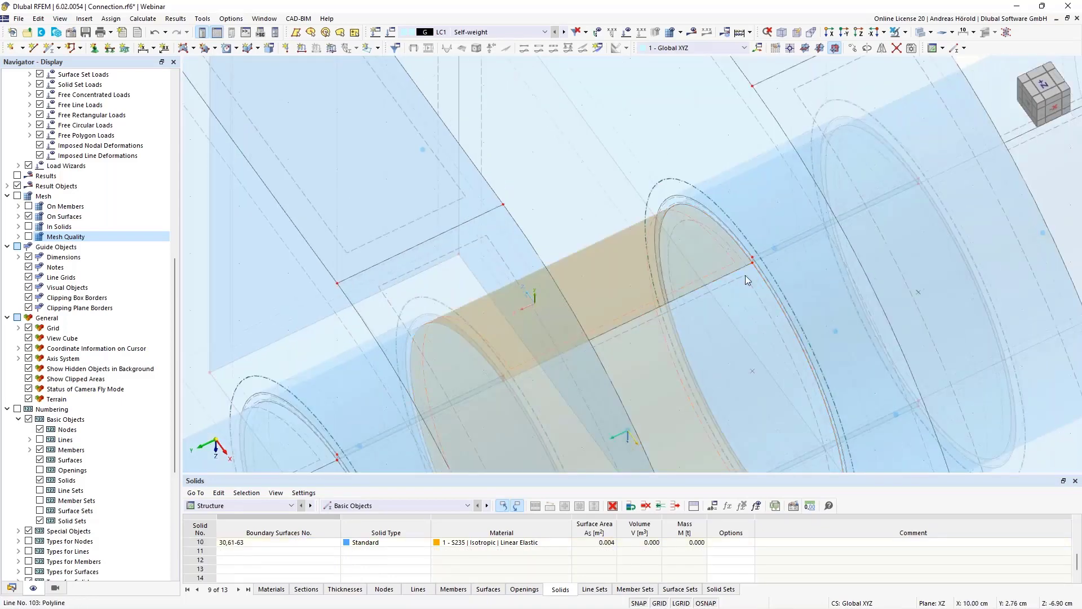
{"action": "scroll", "coordinate": [746, 275], "scroll_direction": "down", "scroll_amount": 5}
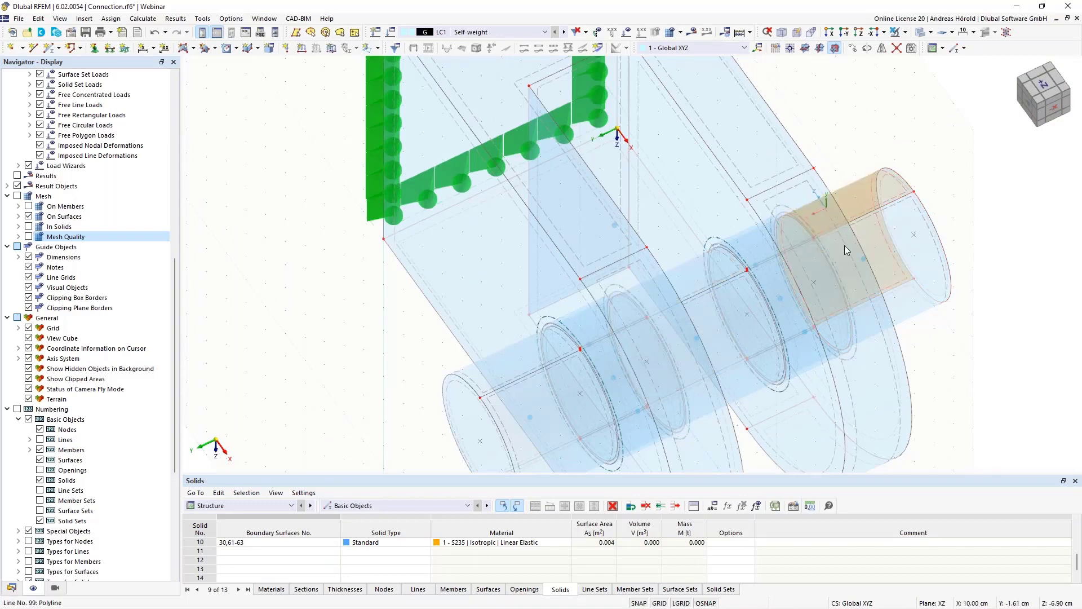
{"action": "middle_click_drag", "start_coordinate": [845, 245], "coordinate": [540, 363], "text": "ctrl"}
{"action": "scroll", "coordinate": [539, 363], "scroll_direction": "down", "scroll_amount": 3}
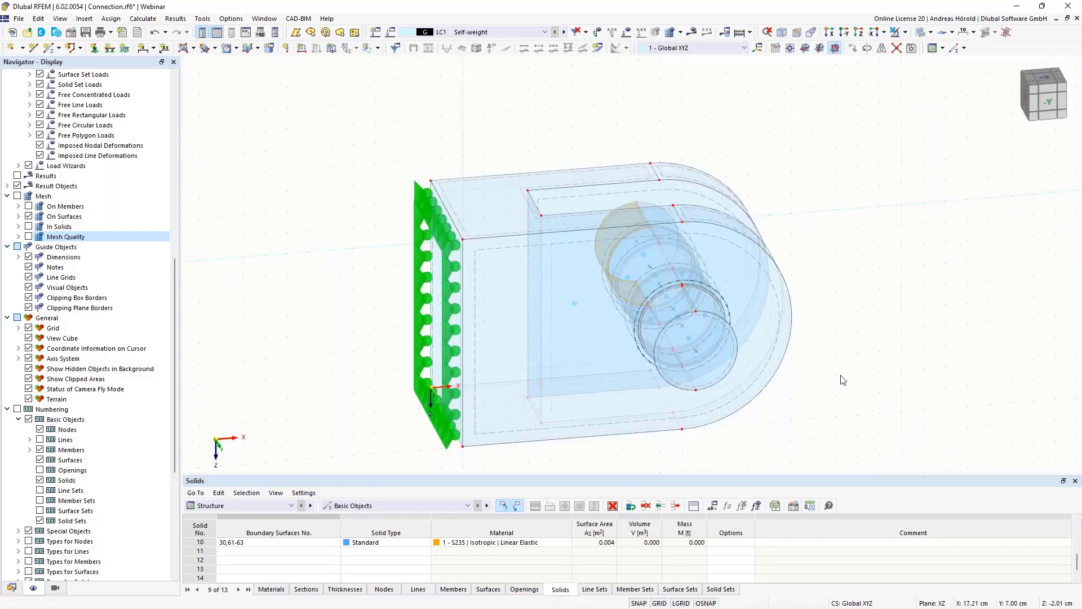
{"action": "scroll", "coordinate": [841, 377], "scroll_direction": "up", "scroll_amount": 4}
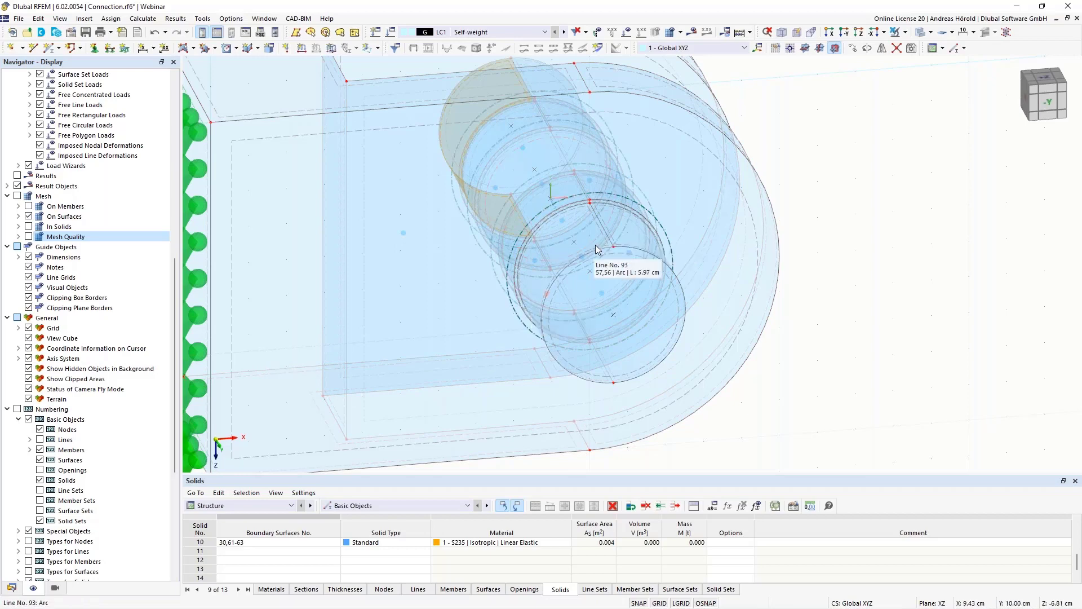
{"action": "scroll", "coordinate": [596, 240], "scroll_direction": "up", "scroll_amount": 4}
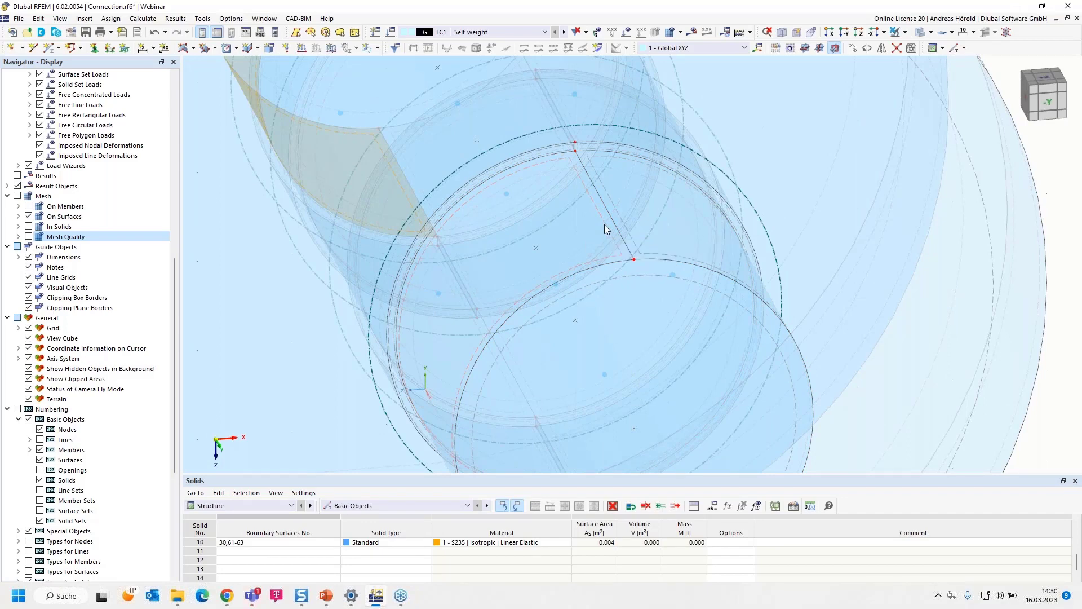
- Set the decimal places for areas to 6 and check the area of surface 57 on the pin's front end segment
{"action": "double_click", "coordinate": [604, 226]}
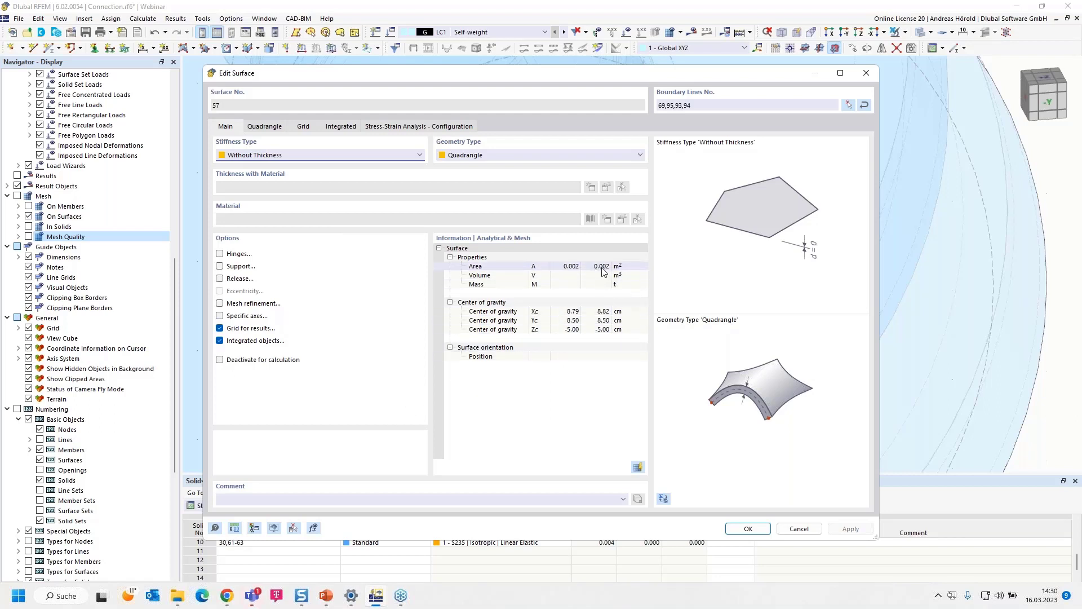
{"action": "left_click", "coordinate": [234, 528]}
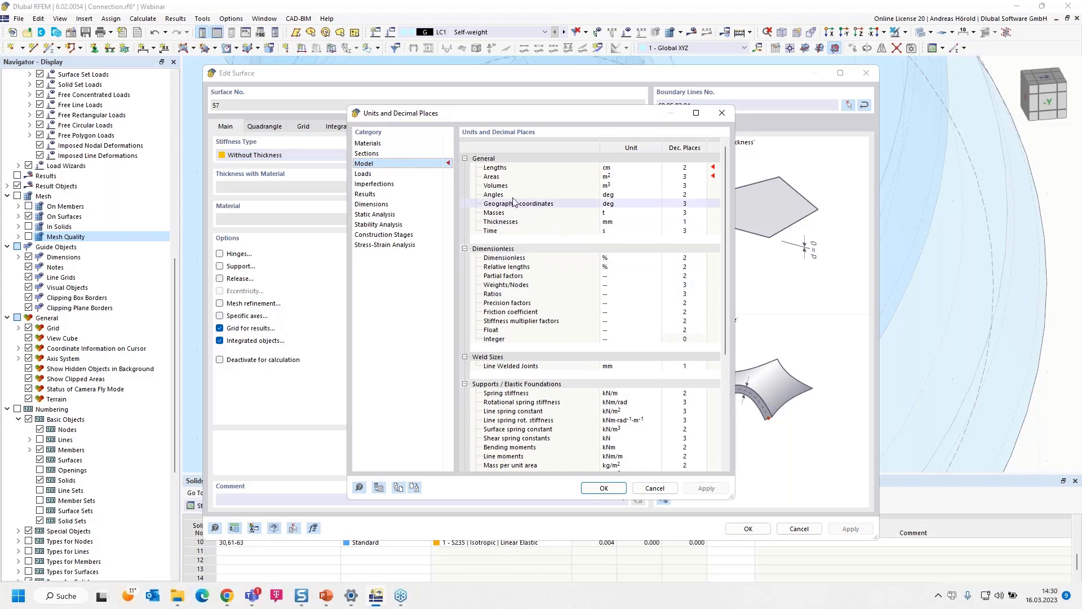
{"action": "left_click", "coordinate": [683, 178]}
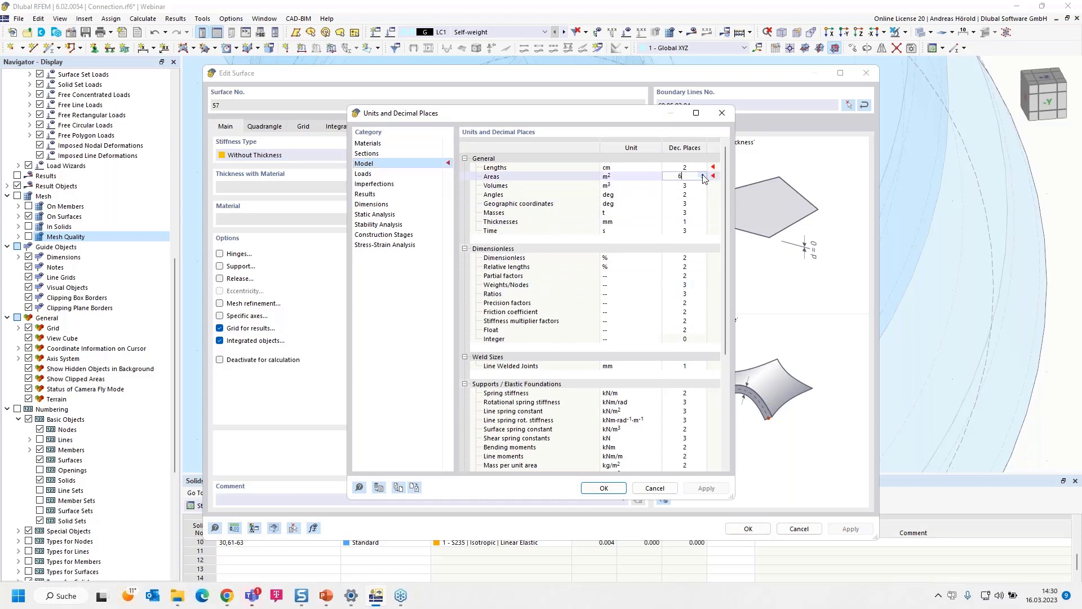
{"action": "left_click", "coordinate": [604, 488]}
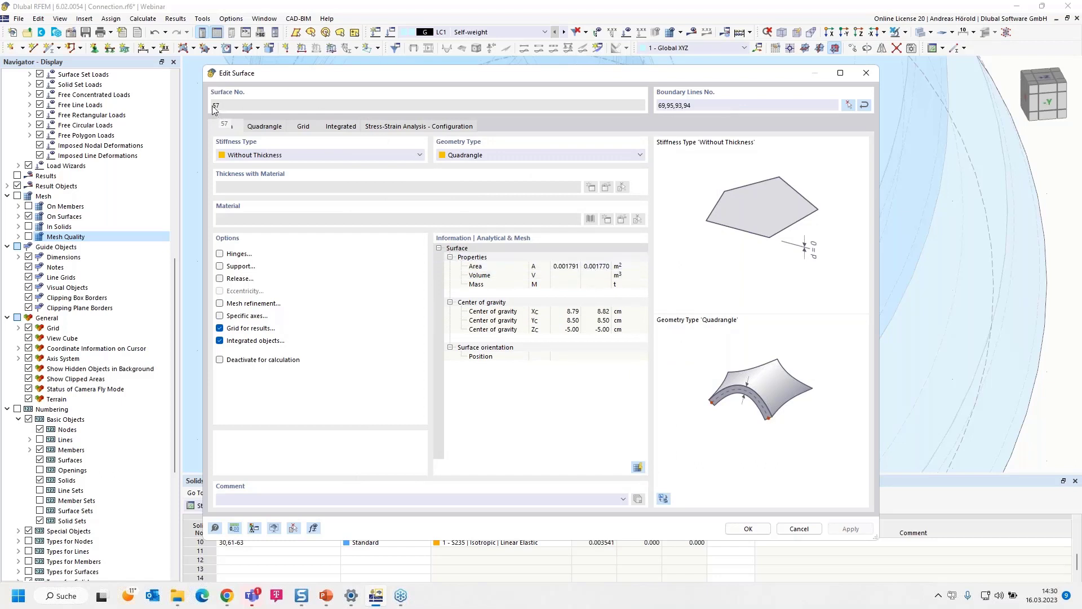
{"action": "left_click", "coordinate": [748, 529]}
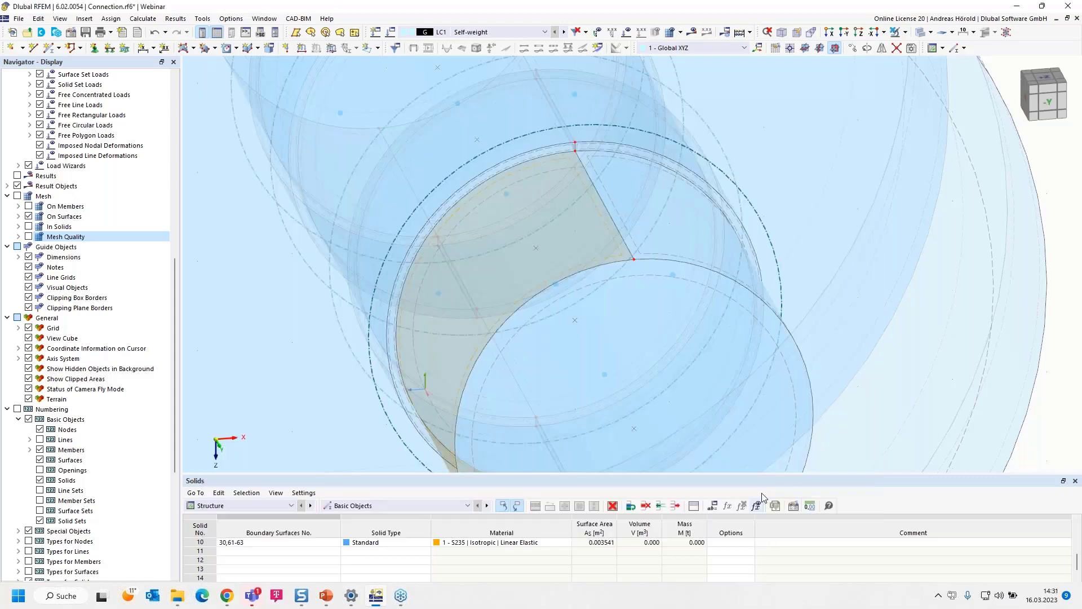
{"action": "left_click", "coordinate": [984, 383]}
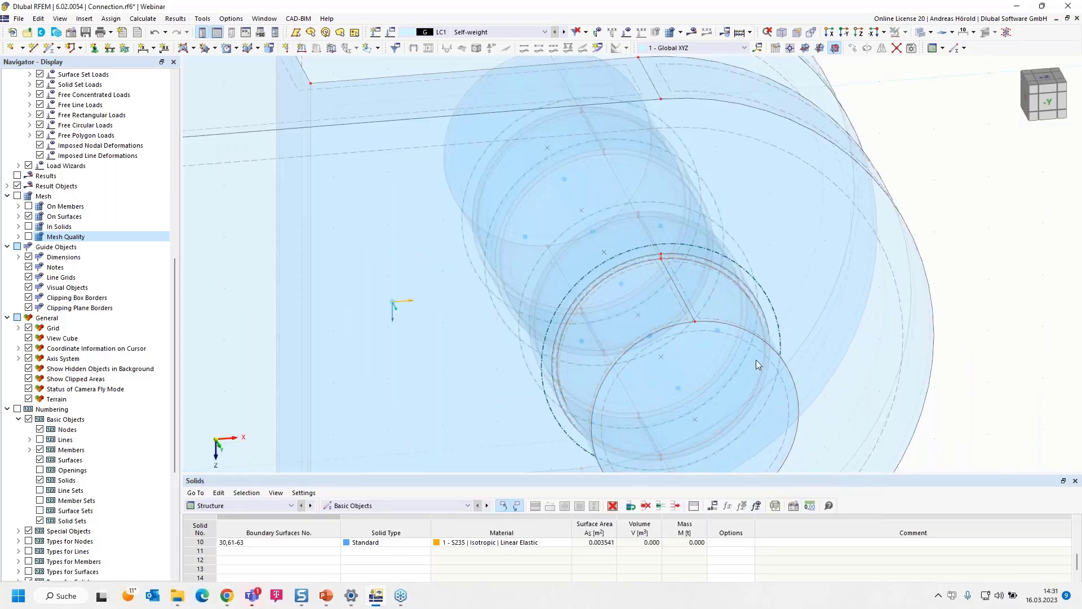
- Start a uniform surface load in LC1 acting in global direction XA, with its magnitude entered as 45/0,00177 kN/m²
{"action": "scroll", "coordinate": [334, 121], "scroll_direction": "down", "scroll_amount": 2}
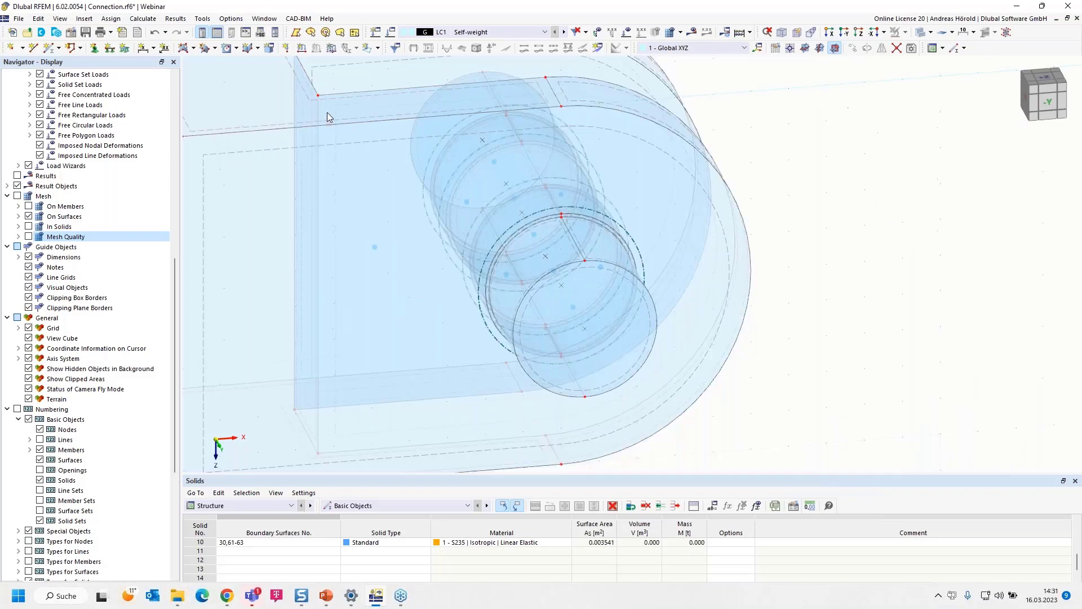
{"action": "left_click", "coordinate": [332, 50]}
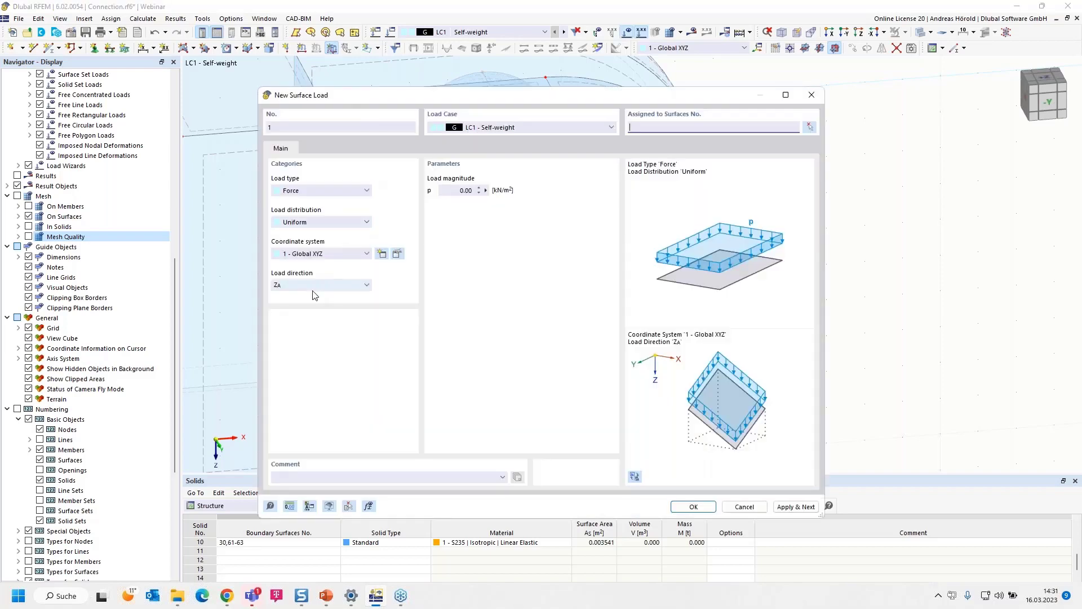
{"action": "left_click", "coordinate": [316, 285]}
{"action": "left_click", "coordinate": [316, 294]}
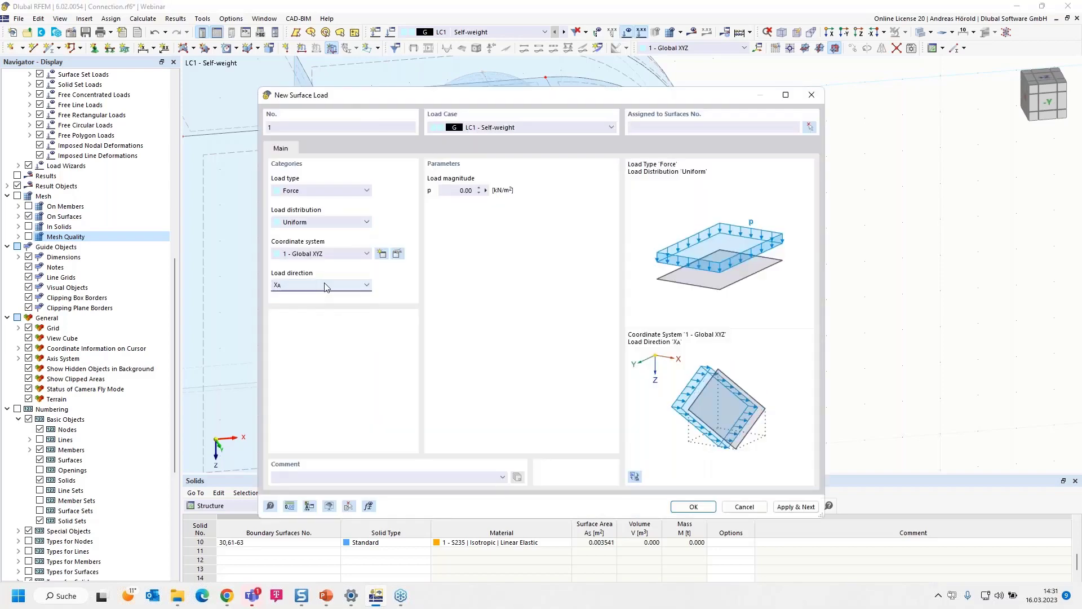
{"action": "left_click", "coordinate": [454, 190]}
{"action": "type", "text": "45/0,00177"}
{"action": "key", "text": "Tab"}
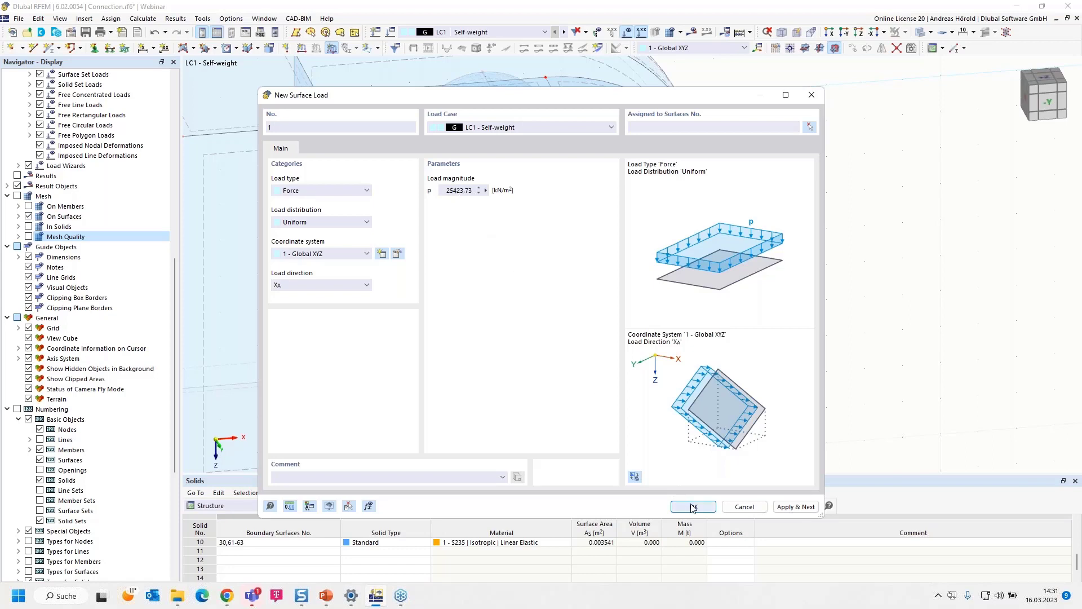
- Assign the load to surfaces 57, 60 and 63 on the pin's two ends and middle segment, and create it
{"action": "left_click", "coordinate": [810, 127]}
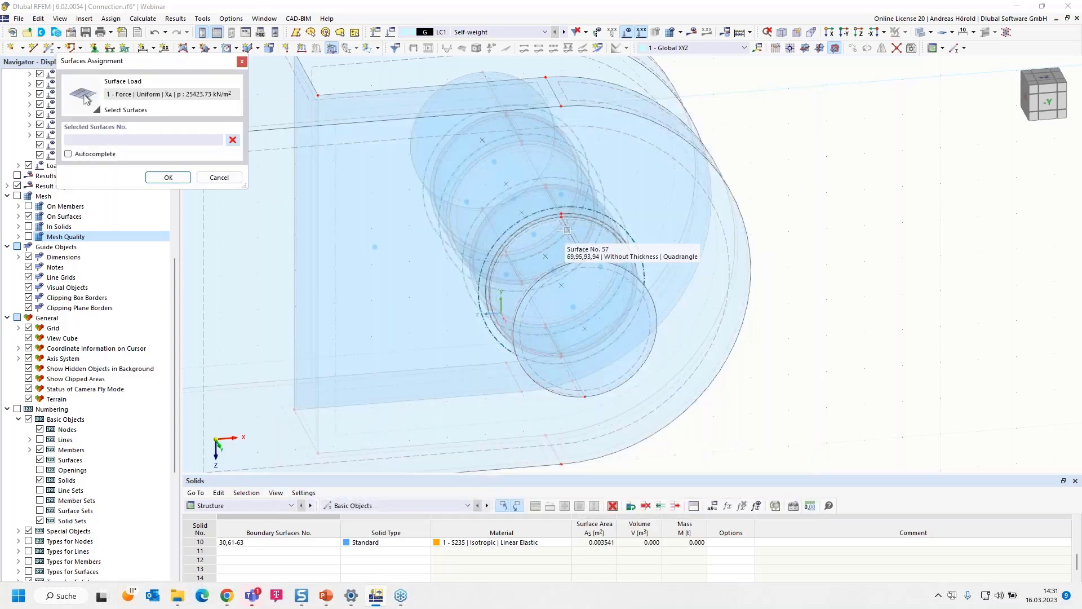
{"action": "left_click", "coordinate": [568, 230]}
{"action": "middle_click_drag", "start_coordinate": [922, 316], "coordinate": [734, 369], "text": "ctrl"}
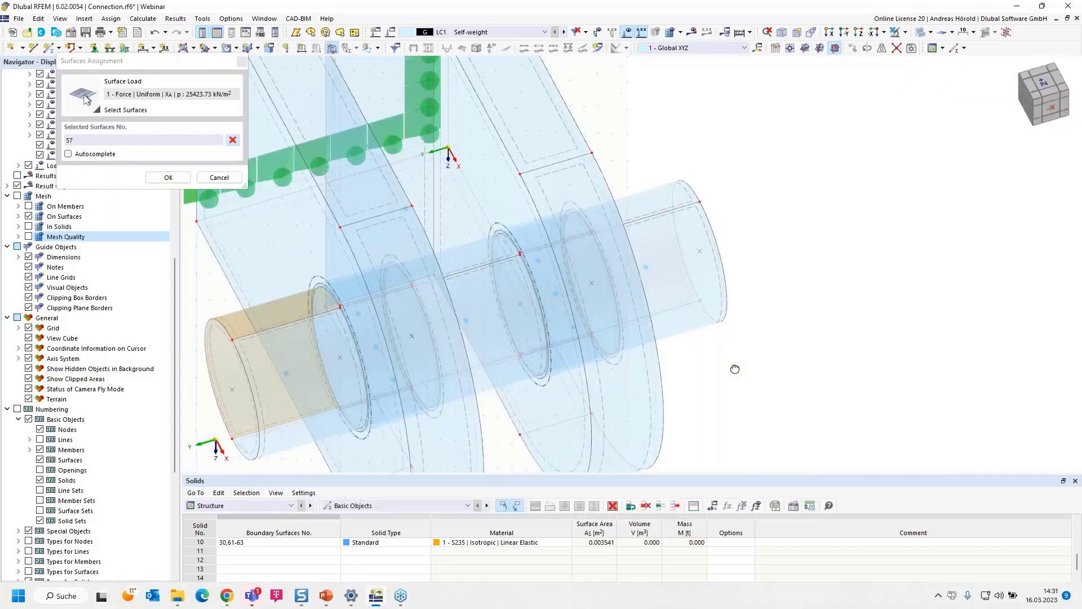
{"action": "scroll", "coordinate": [554, 297], "scroll_direction": "up", "scroll_amount": 4}
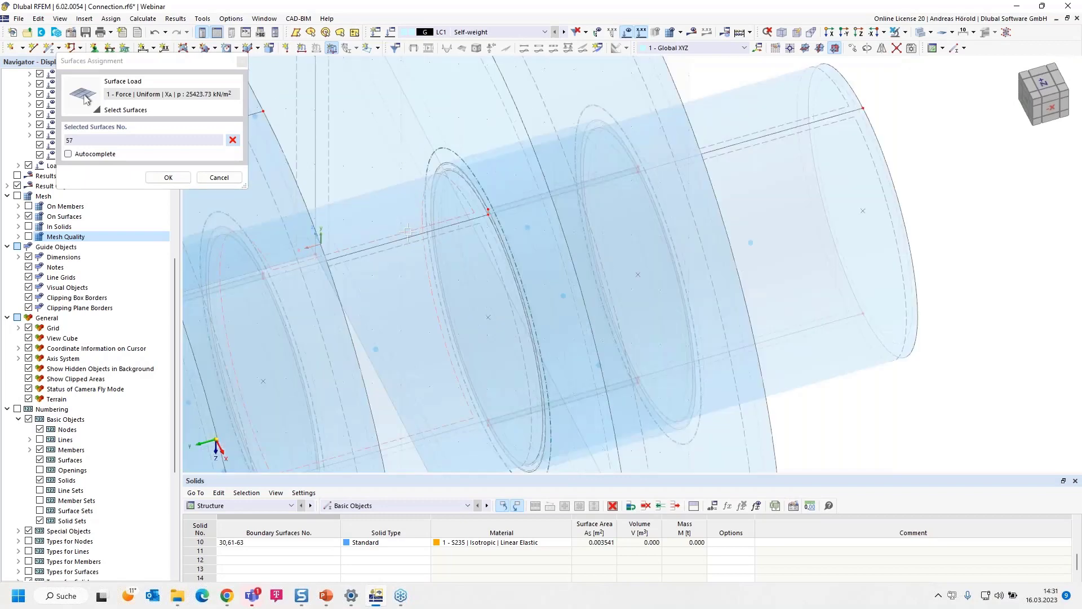
{"action": "left_click", "coordinate": [319, 235]}
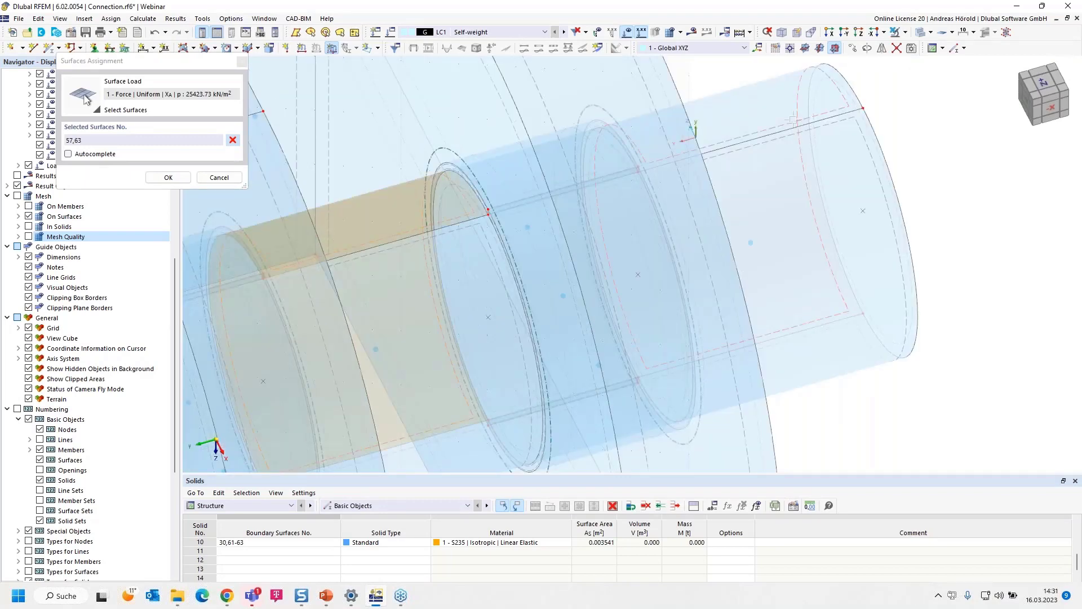
{"action": "left_click", "coordinate": [693, 131]}
{"action": "scroll", "coordinate": [745, 255], "scroll_direction": "down", "scroll_amount": 5}
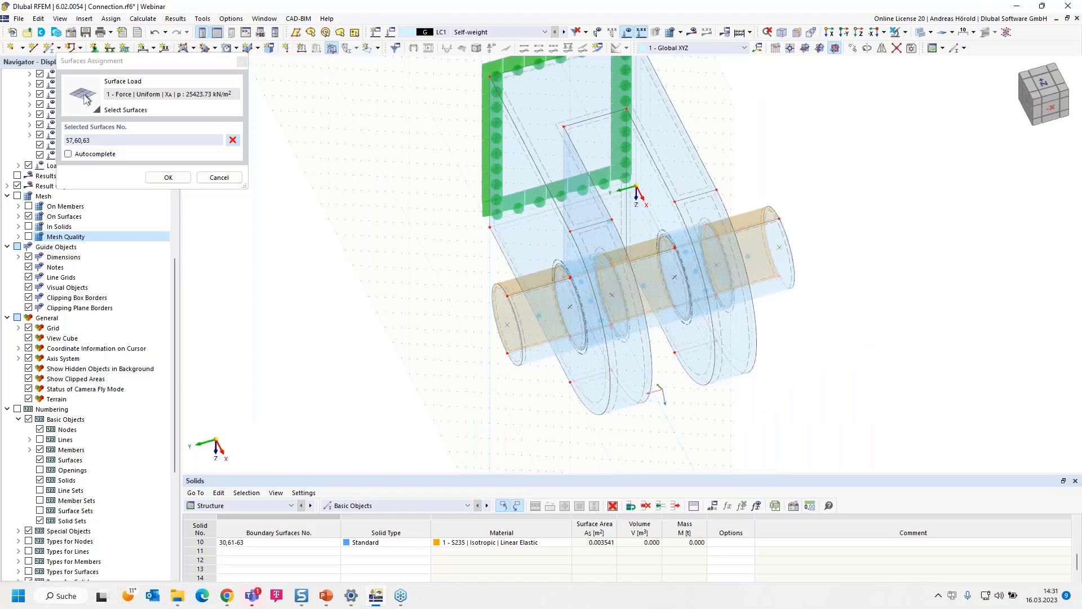
{"action": "middle_click_drag", "start_coordinate": [460, 387], "coordinate": [602, 342], "text": "ctrl"}
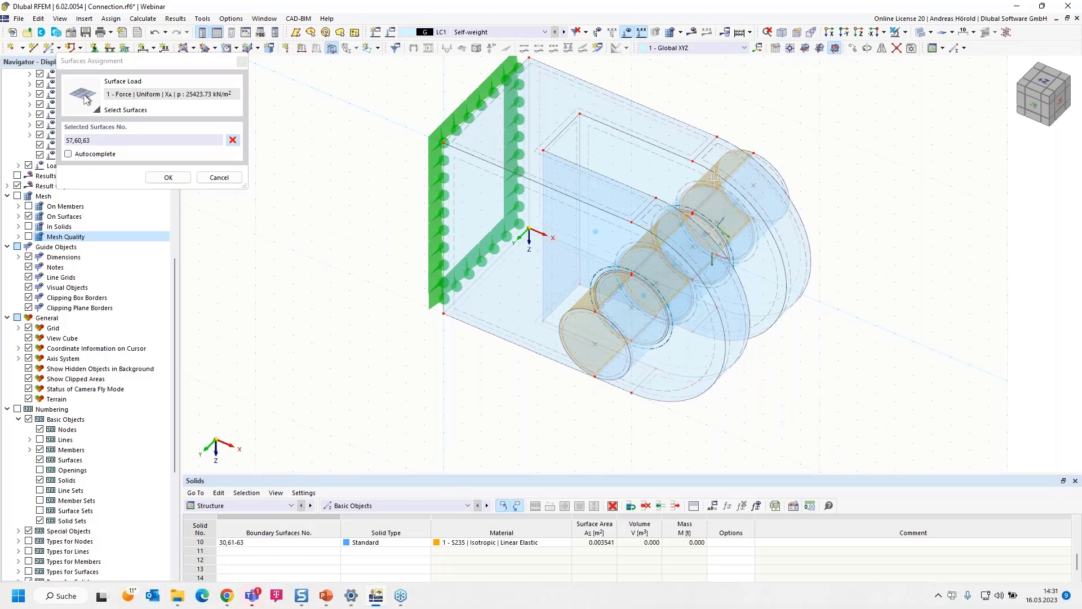
{"action": "scroll", "coordinate": [754, 164], "scroll_direction": "up", "scroll_amount": 1}
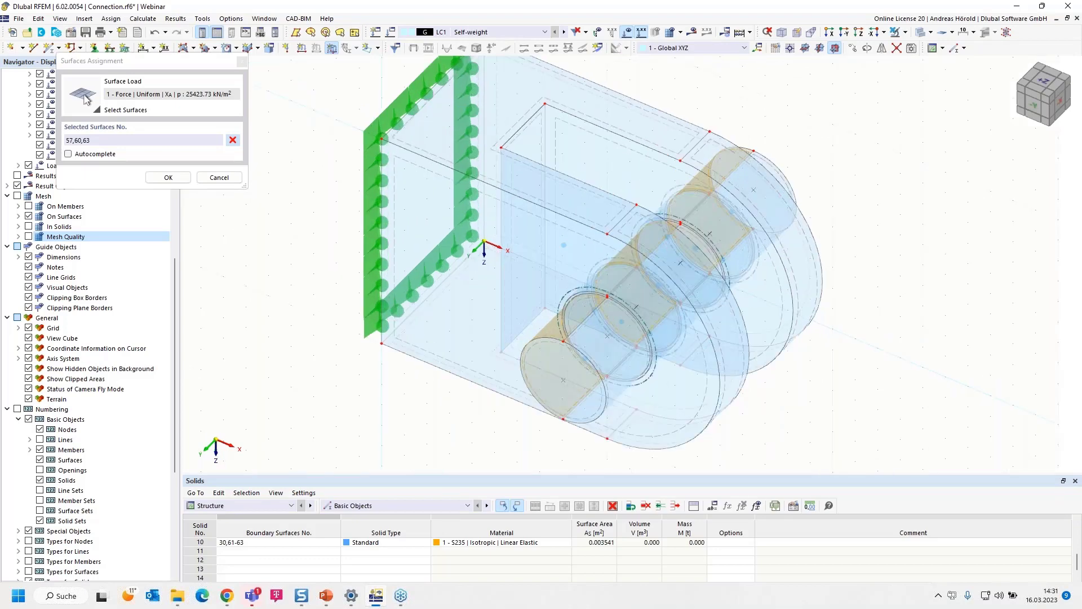
{"action": "left_click", "coordinate": [168, 178]}
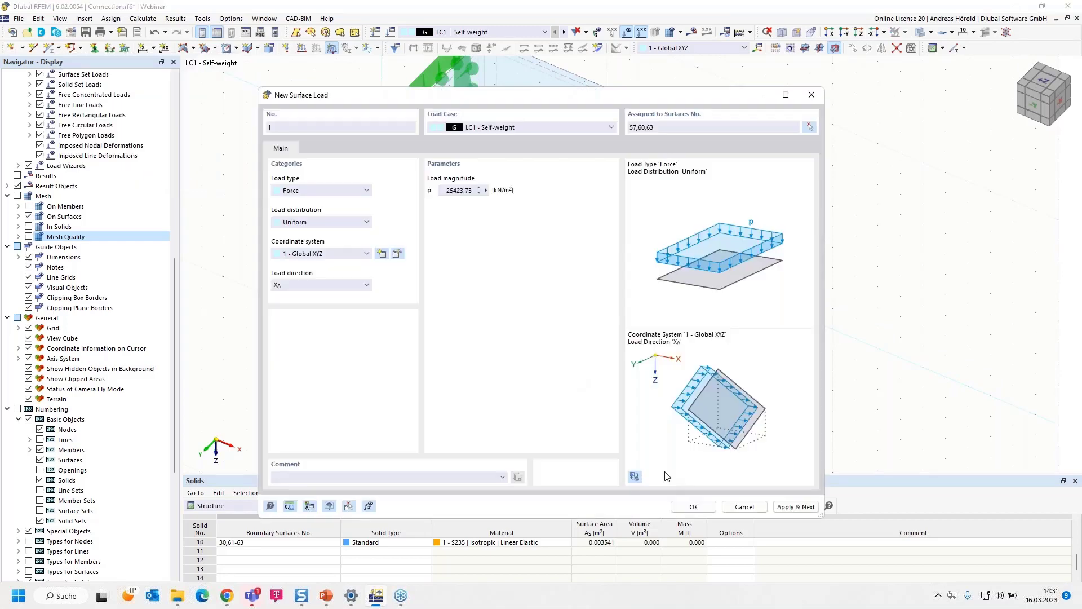
{"action": "left_click", "coordinate": [691, 507]}
- Reduce the display scale of the surface load so its arrows are drawn close to the pin
{"action": "scroll", "coordinate": [503, 416], "scroll_direction": "down", "scroll_amount": 5}
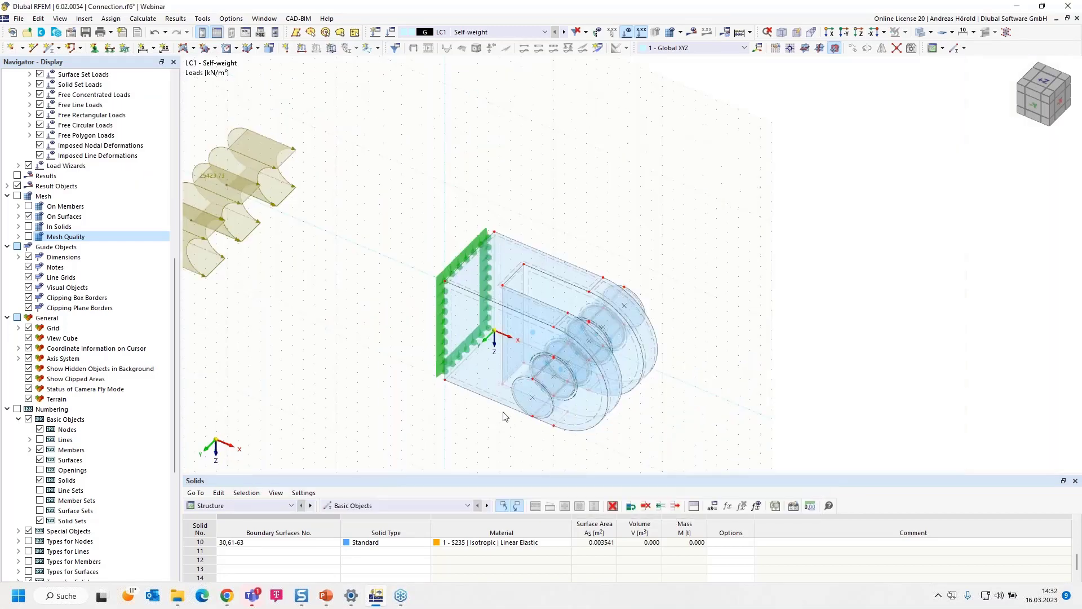
{"action": "middle_click_drag", "start_coordinate": [503, 415], "coordinate": [564, 359]}
{"action": "scroll", "coordinate": [563, 360], "scroll_direction": "down", "scroll_amount": 1}
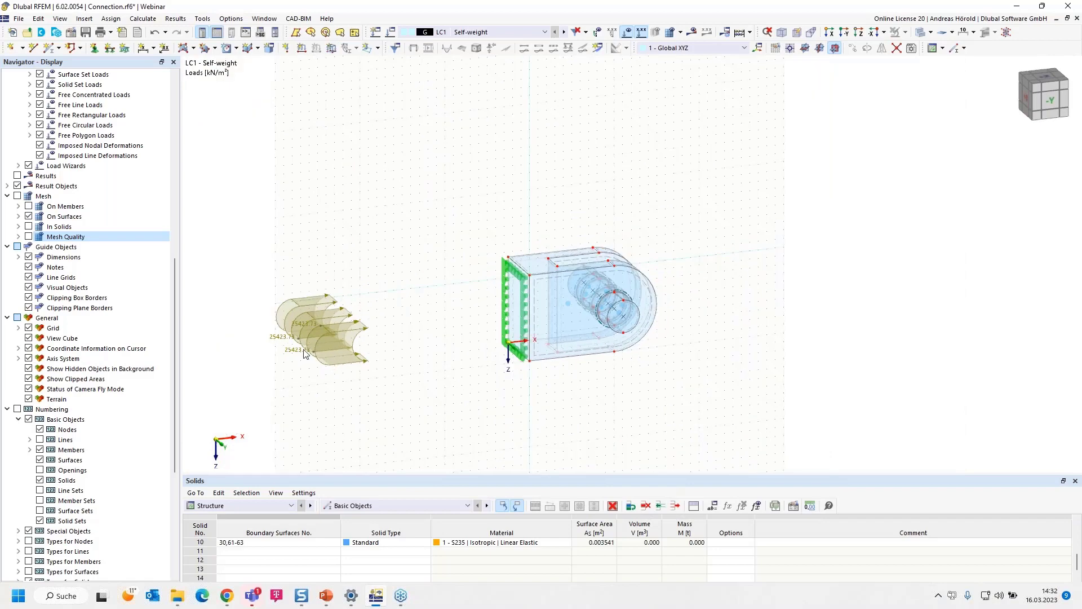
{"action": "right_click", "coordinate": [317, 328]}
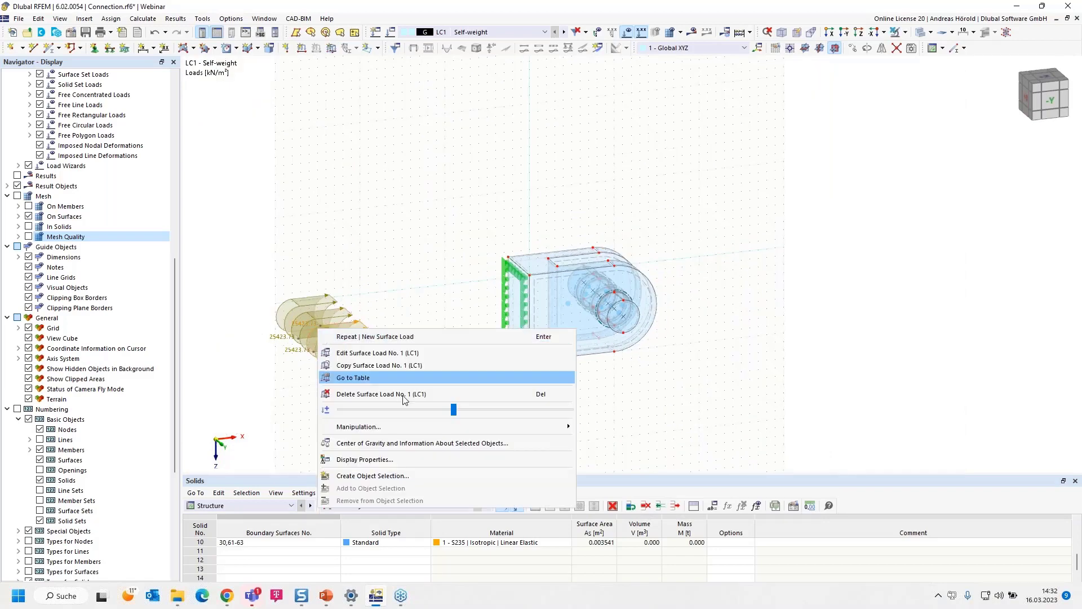
{"action": "left_click_drag", "start_coordinate": [455, 411], "coordinate": [351, 408]}
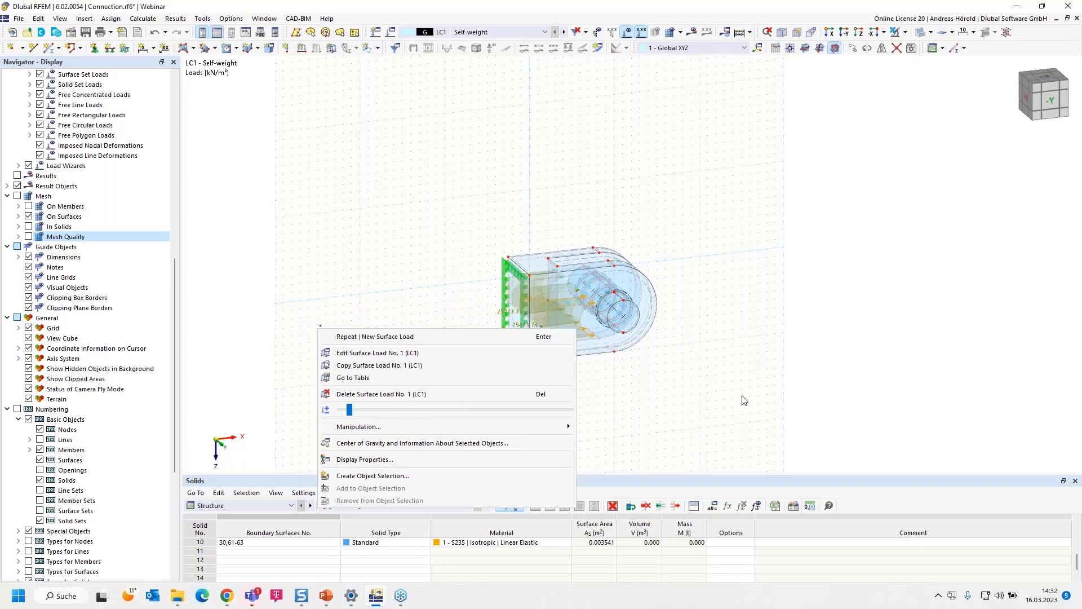
{"action": "left_click", "coordinate": [677, 396]}
{"action": "scroll", "coordinate": [658, 389], "scroll_direction": "up", "scroll_amount": 5}
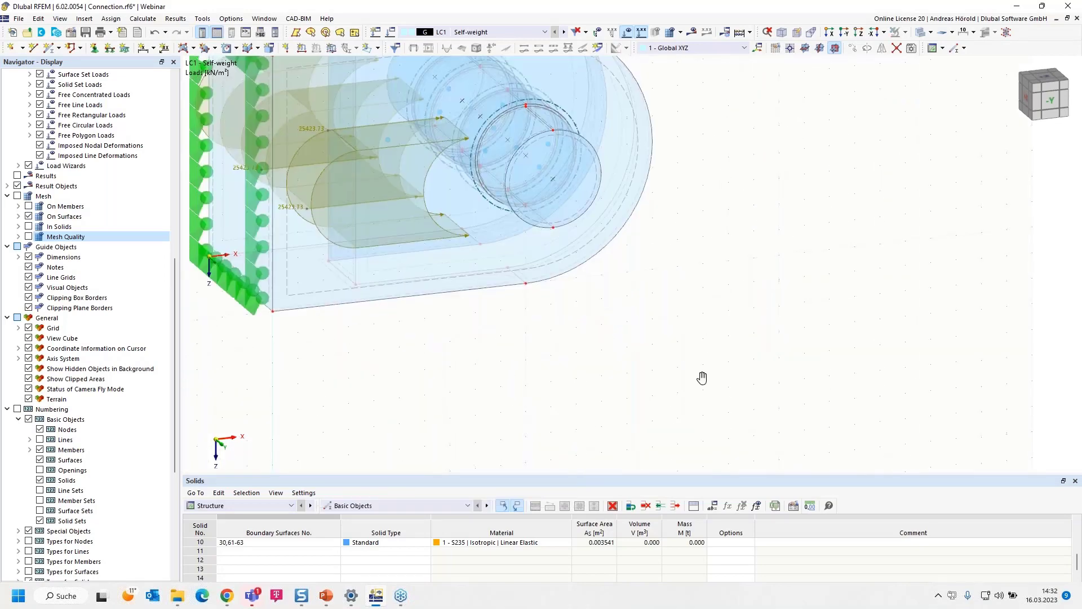
{"action": "middle_click_drag", "start_coordinate": [657, 389], "coordinate": [793, 447], "text": "ctrl"}
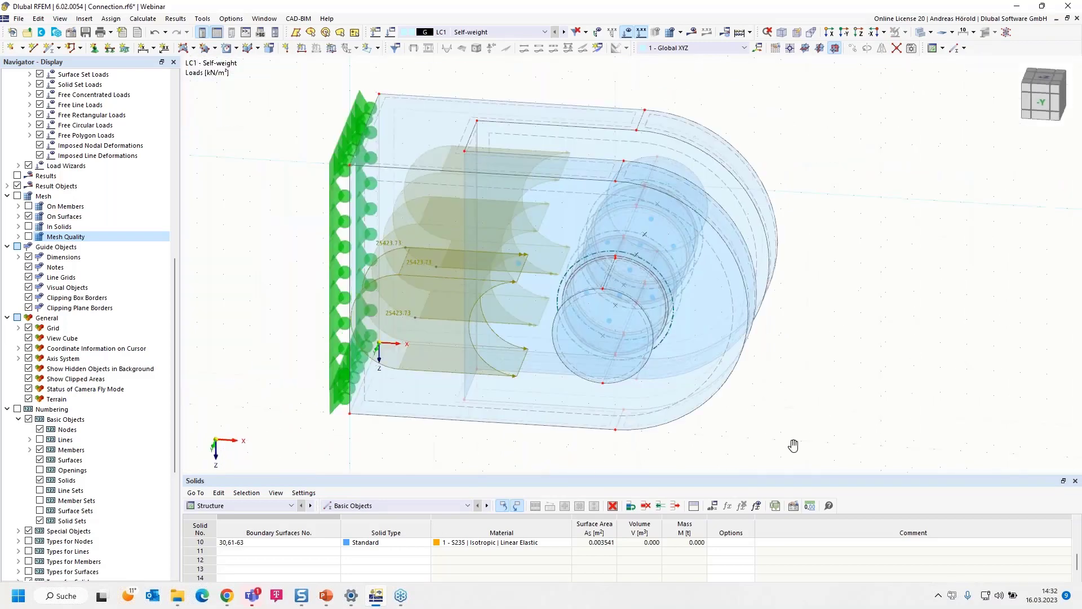
- Stop the Windows taskbar from covering the window's lower edge and show the model's data tree
{"action": "scroll", "coordinate": [31, 552], "scroll_direction": "down", "scroll_amount": 4}
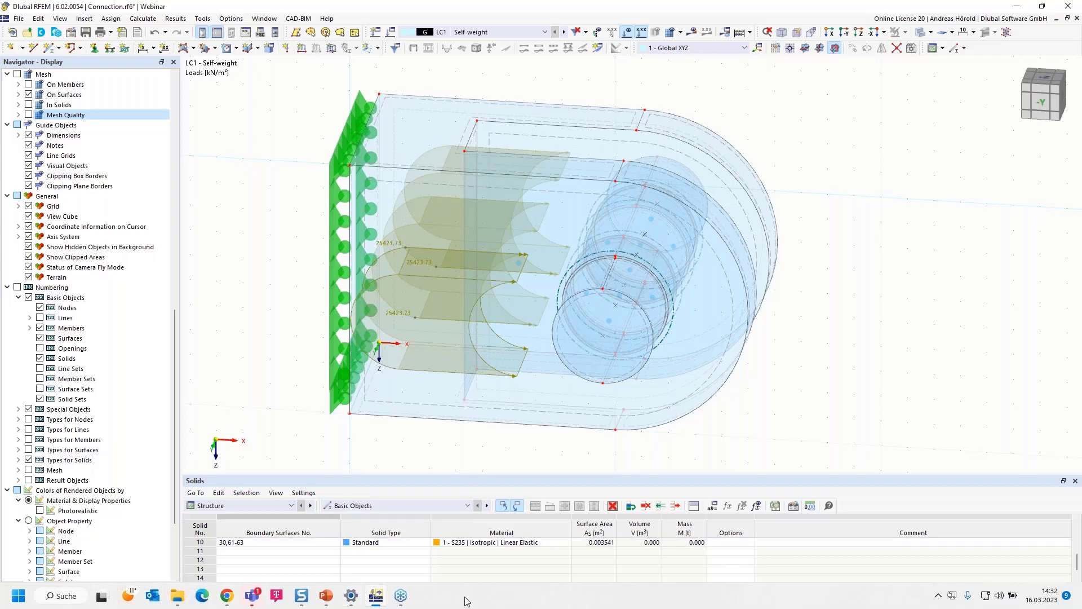
{"action": "right_click", "coordinate": [465, 597]}
{"action": "left_click", "coordinate": [474, 585]}
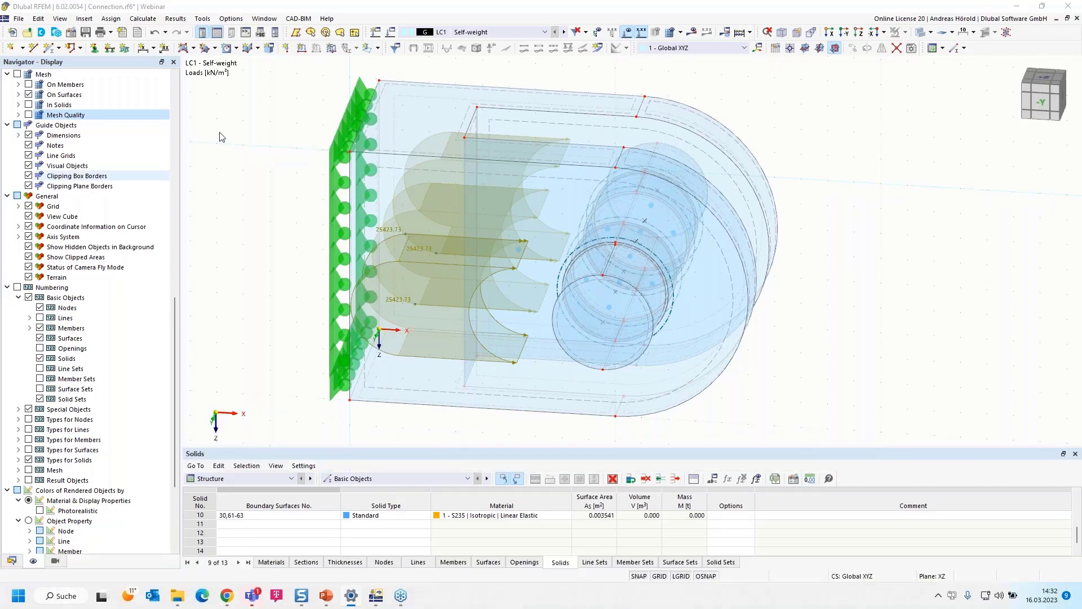
{"action": "left_click", "coordinate": [12, 561]}
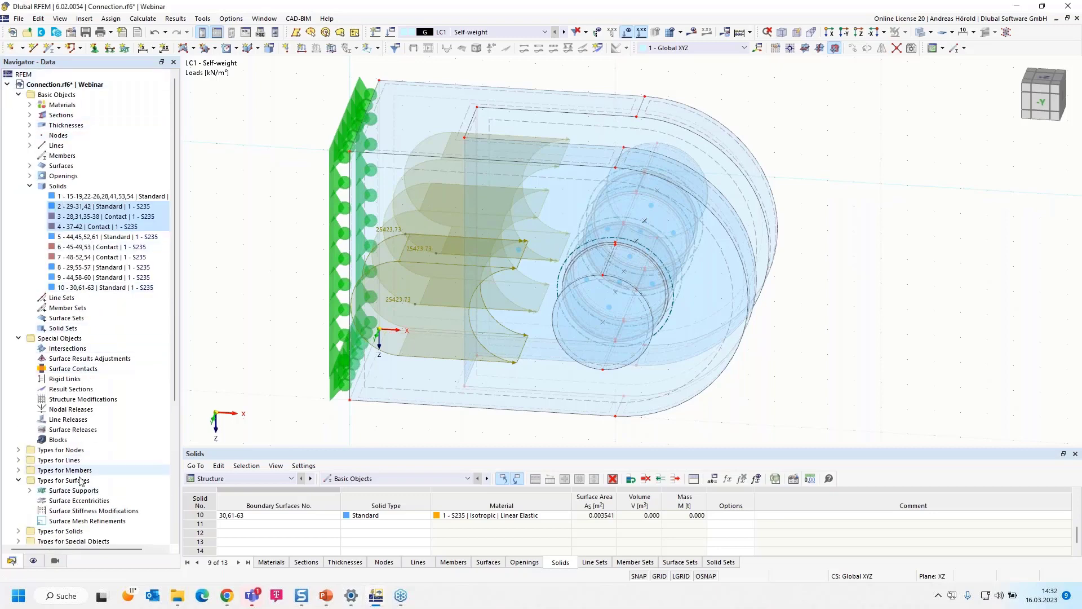
- Open the surface load on surfaces 57, 60 and 63 for editing from the loads of LC1 - Self-weight
{"action": "scroll", "coordinate": [69, 459], "scroll_direction": "down", "scroll_amount": 6}
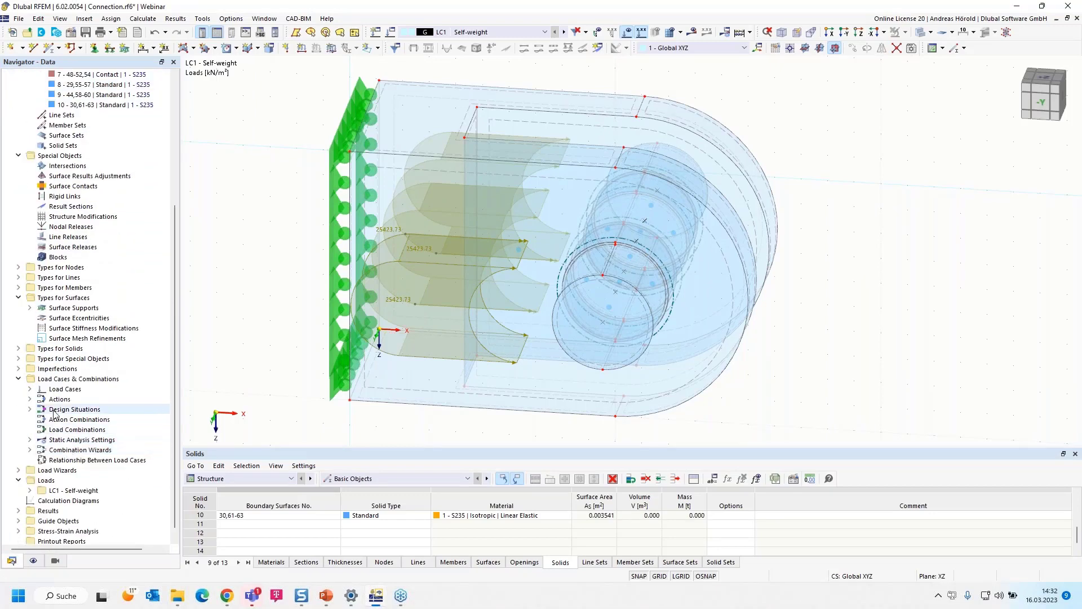
{"action": "left_click", "coordinate": [31, 480]}
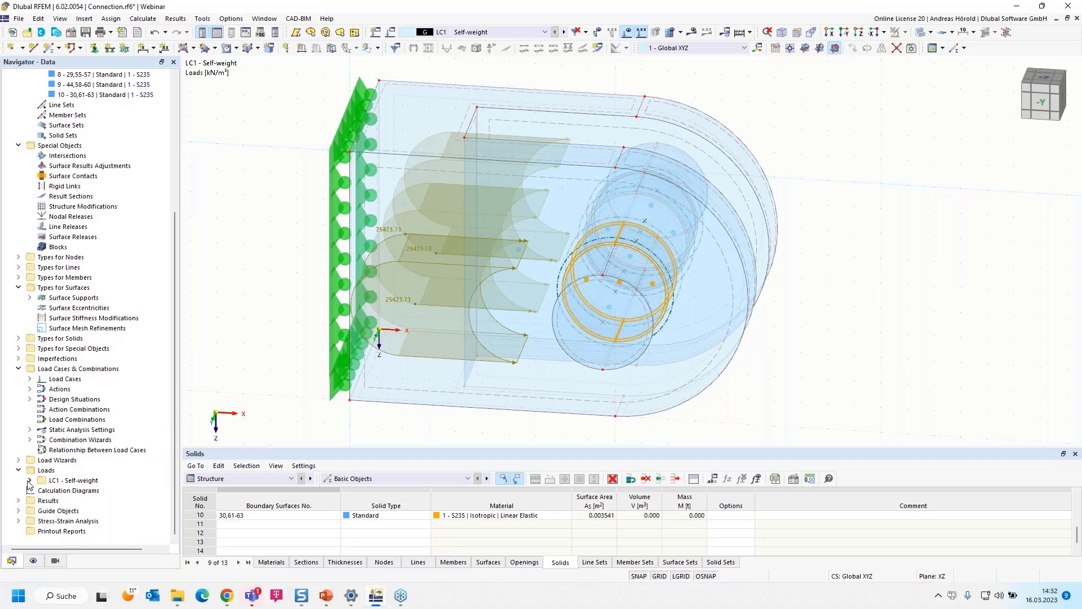
{"action": "scroll", "coordinate": [31, 480], "scroll_direction": "down", "scroll_amount": 2}
{"action": "scroll", "coordinate": [33, 485], "scroll_direction": "down", "scroll_amount": 2}
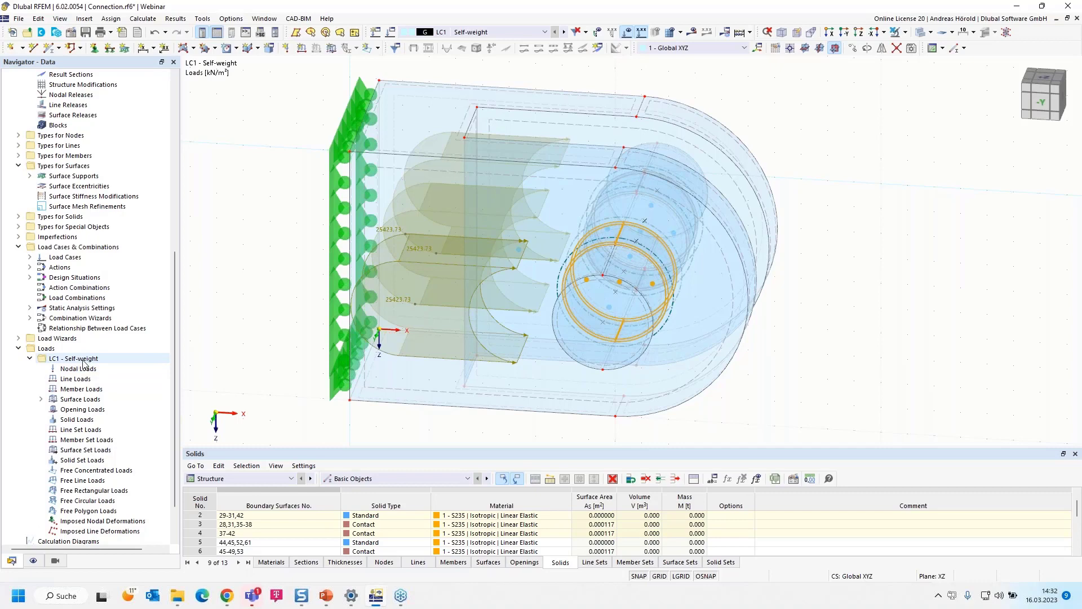
{"action": "left_click", "coordinate": [41, 399]}
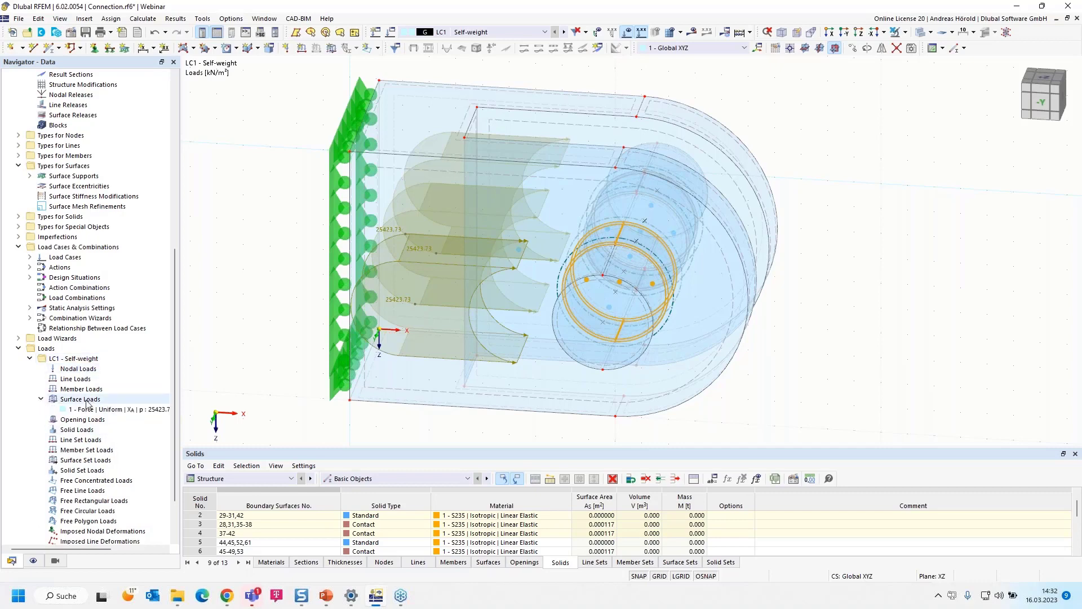
{"action": "double_click", "coordinate": [121, 410]}
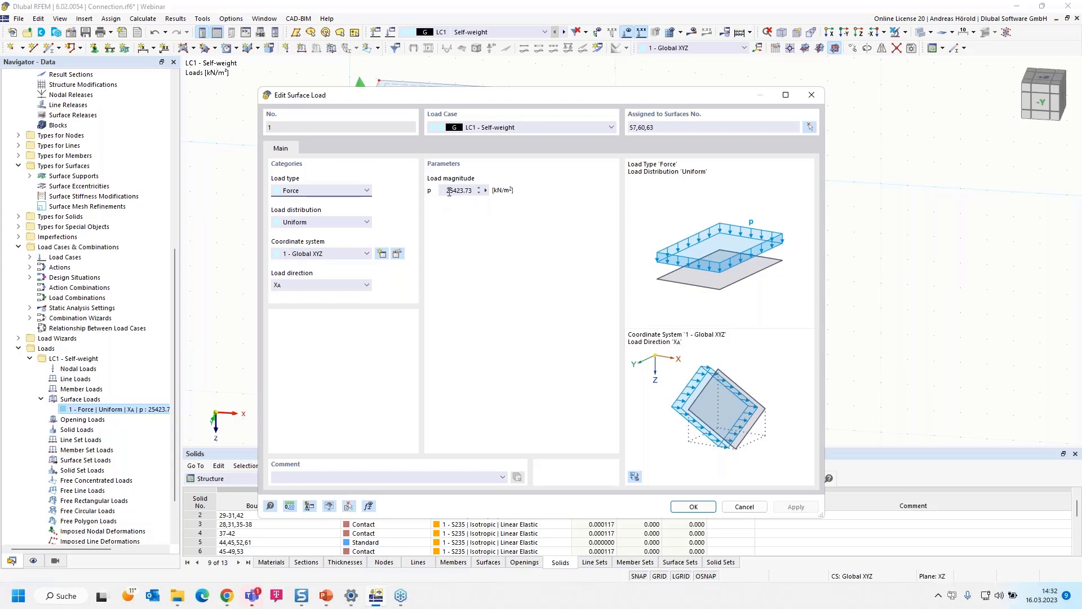
- Begin a formula for the surface load's magnitude with the numerator 45000 followed by a division sign
{"action": "left_click", "coordinate": [485, 190]}
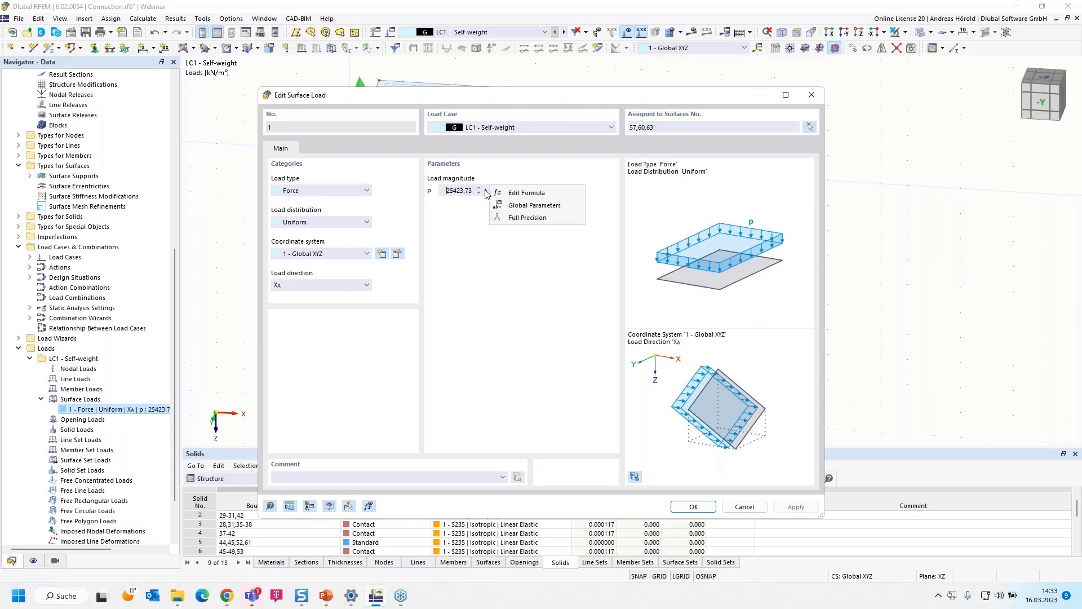
{"action": "left_click", "coordinate": [533, 193]}
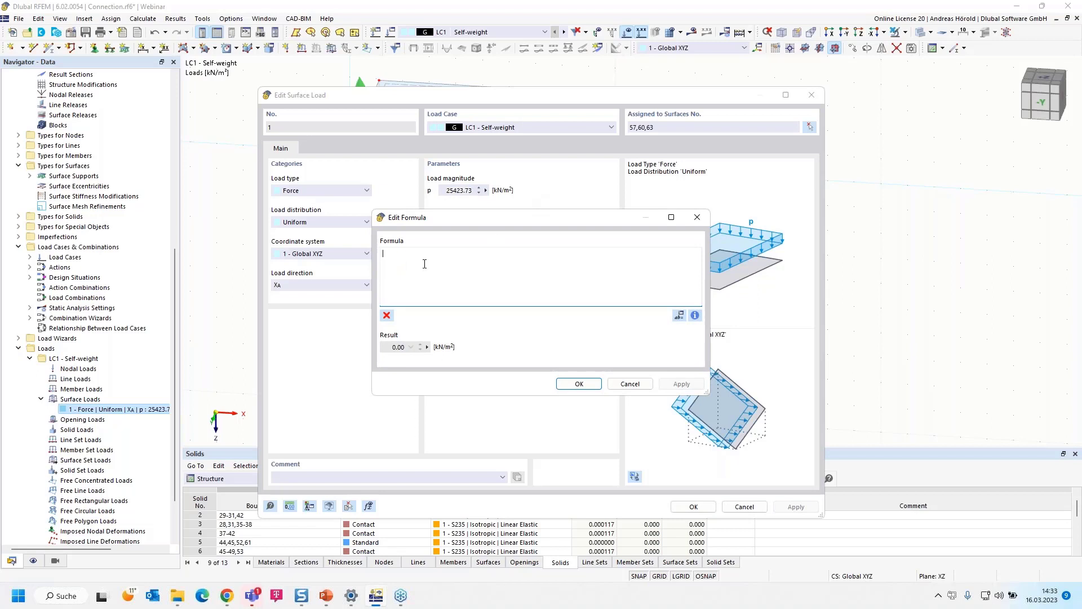
{"action": "type", "text": "45000"}
{"action": "type", "text": "/"}
- Complete the load magnitude formula as 45000/surfaces[57].area using the area property of the surfaces object, and accept it
{"action": "left_click", "coordinate": [696, 315]}
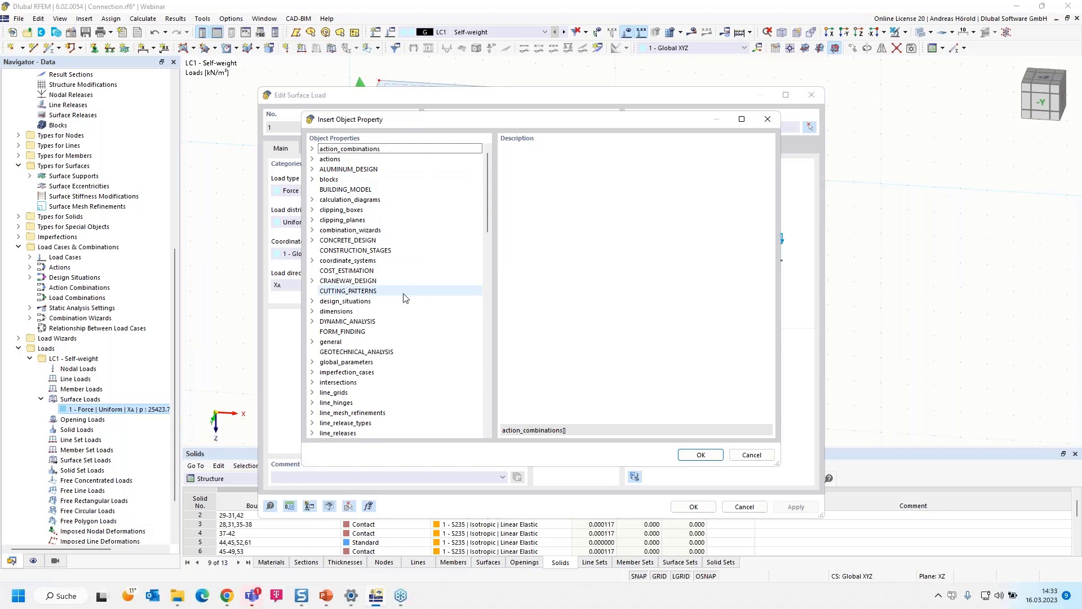
{"action": "key", "text": "s"}
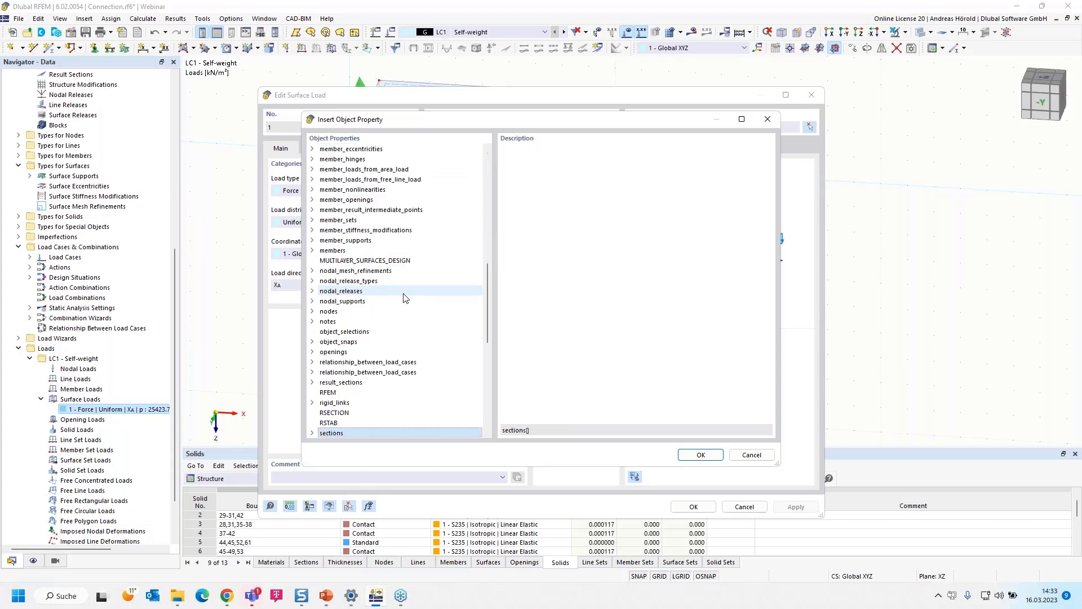
{"action": "scroll", "coordinate": [404, 300], "scroll_direction": "down", "scroll_amount": 5}
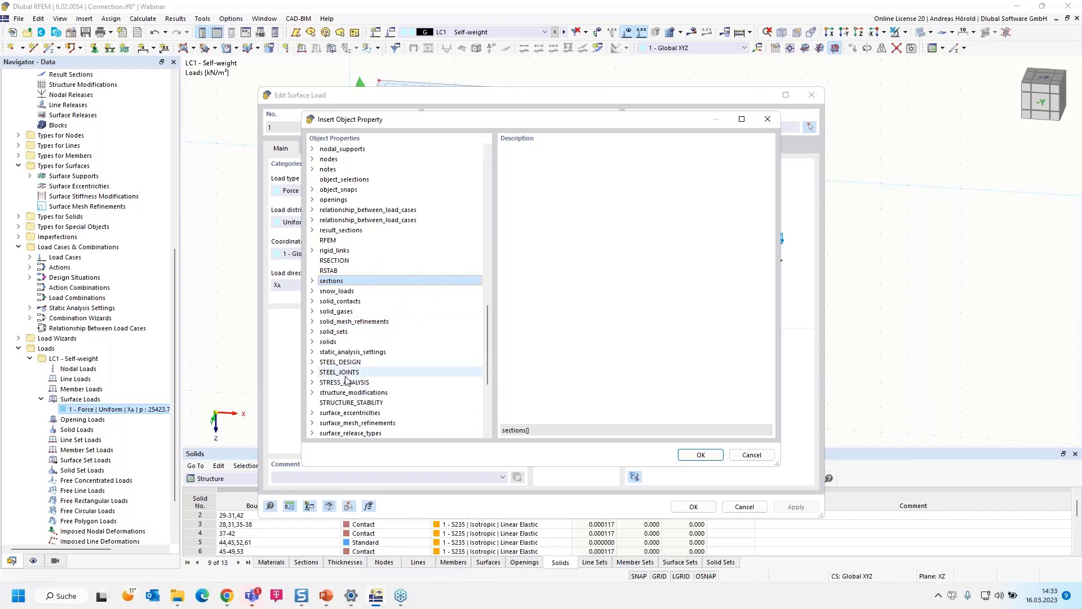
{"action": "scroll", "coordinate": [346, 376], "scroll_direction": "down", "scroll_amount": 5}
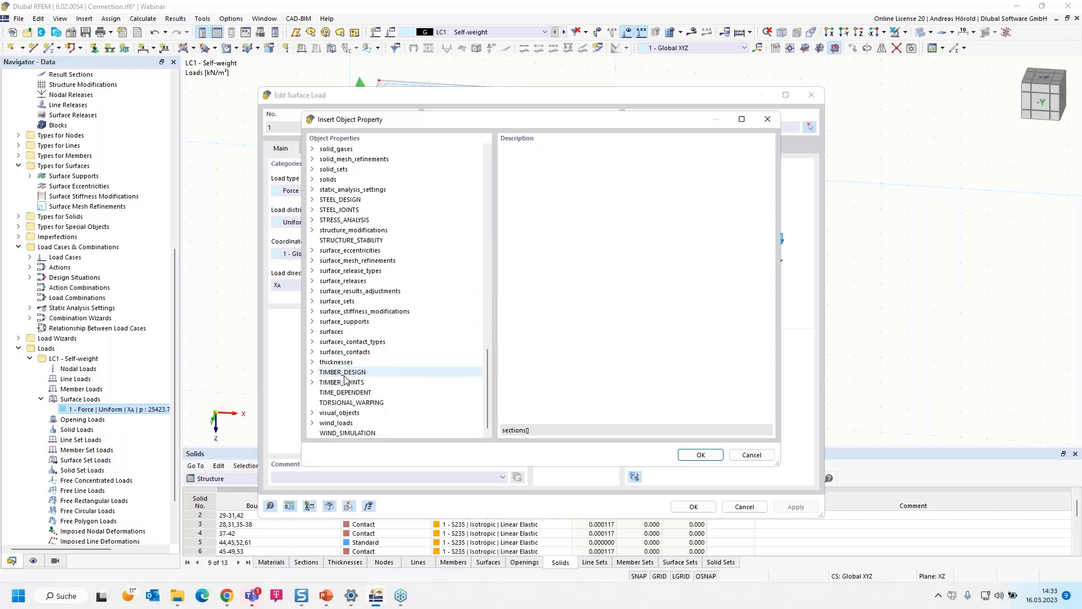
{"action": "left_click", "coordinate": [313, 332]}
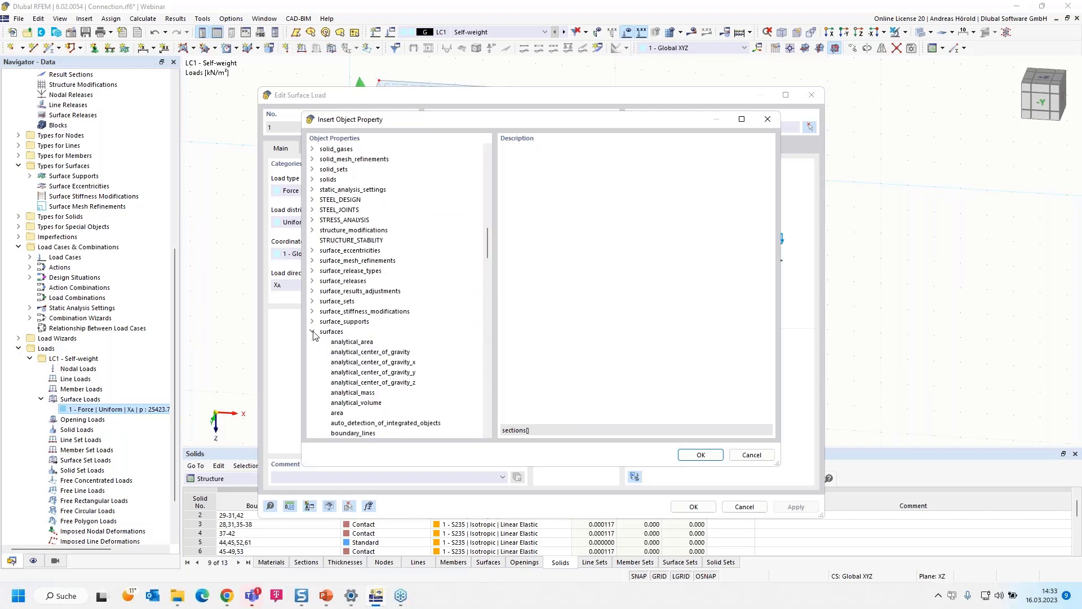
{"action": "left_click", "coordinate": [342, 415]}
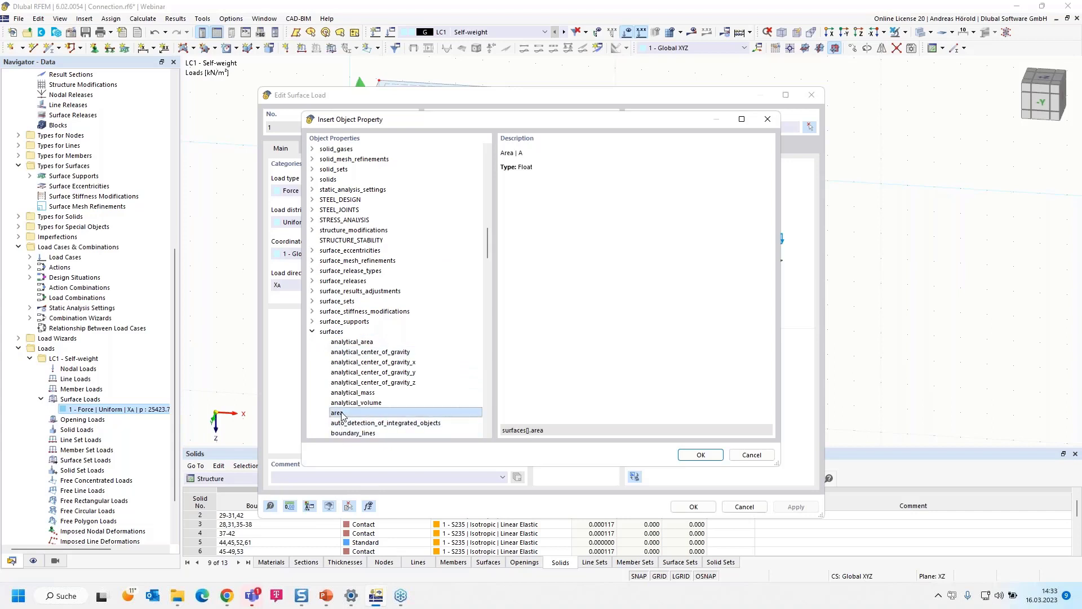
{"action": "left_click", "coordinate": [701, 455]}
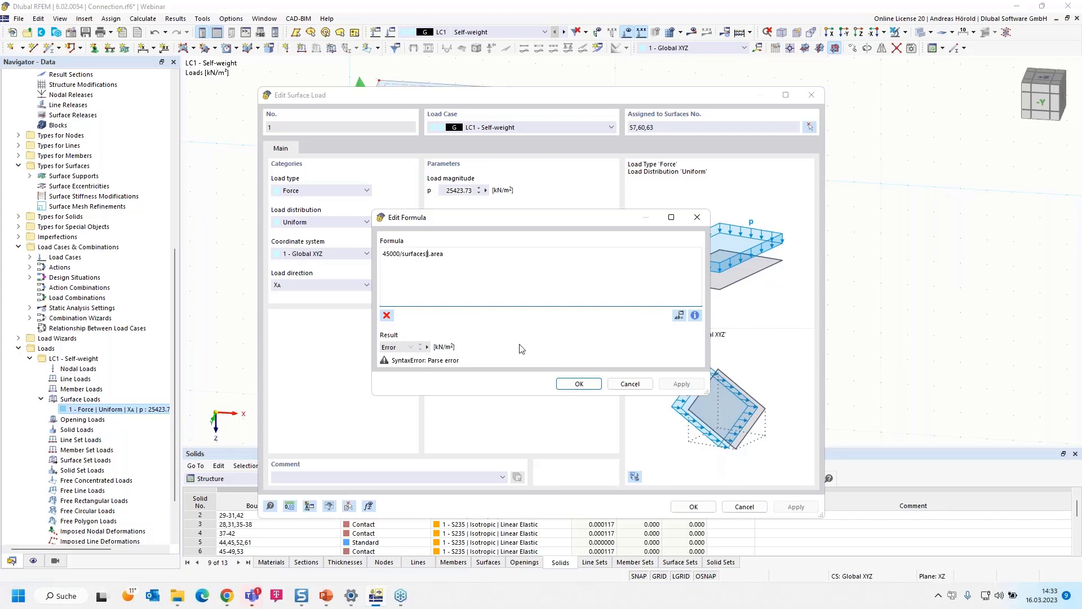
{"action": "type", "text": "57"}
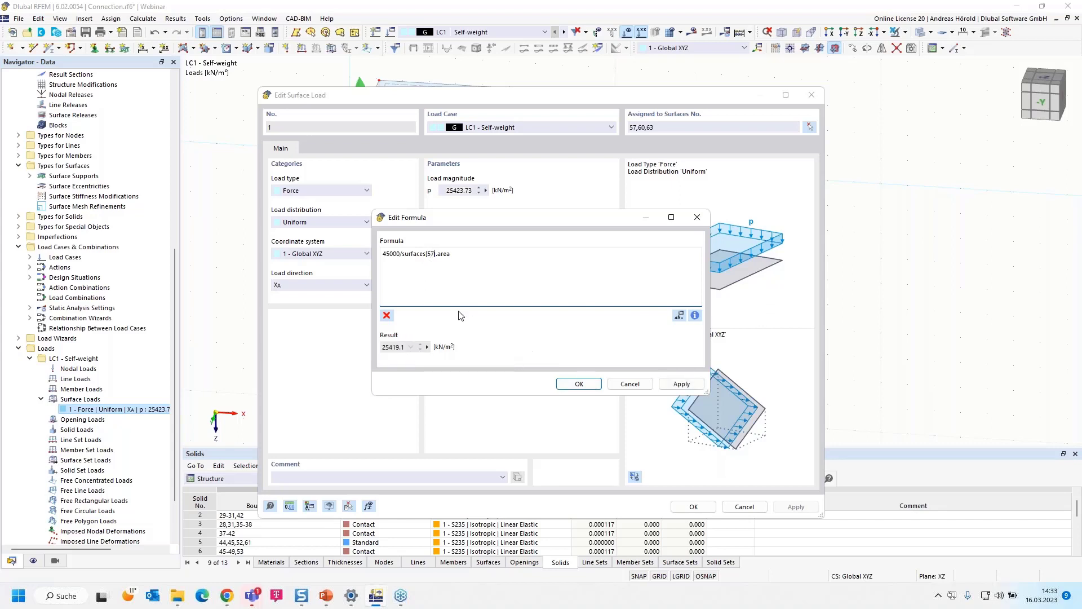
{"action": "left_click_drag", "start_coordinate": [499, 219], "coordinate": [537, 214]}
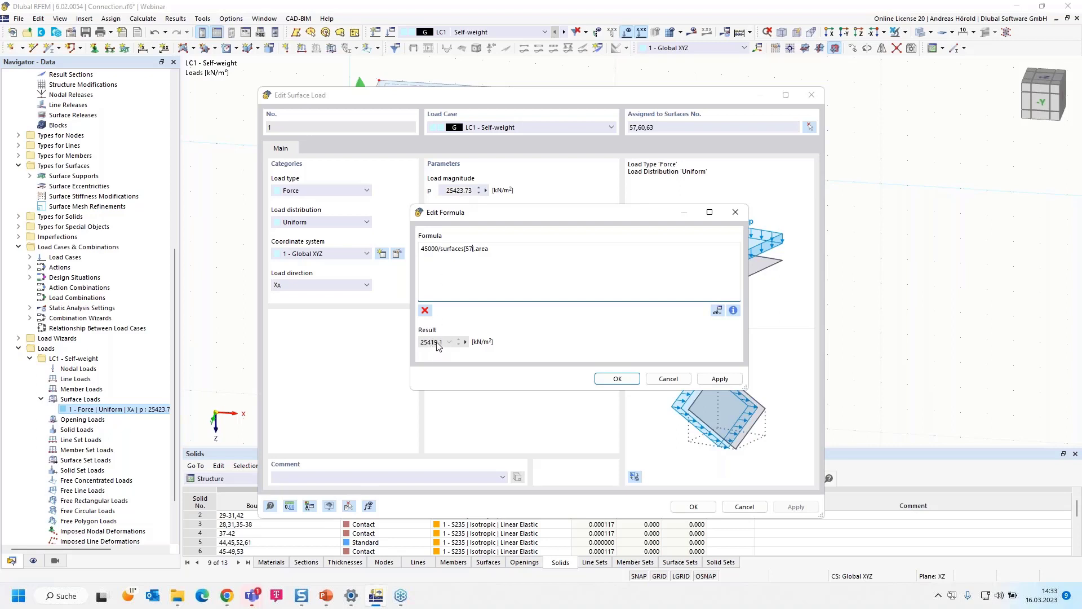
{"action": "left_click", "coordinate": [615, 380]}
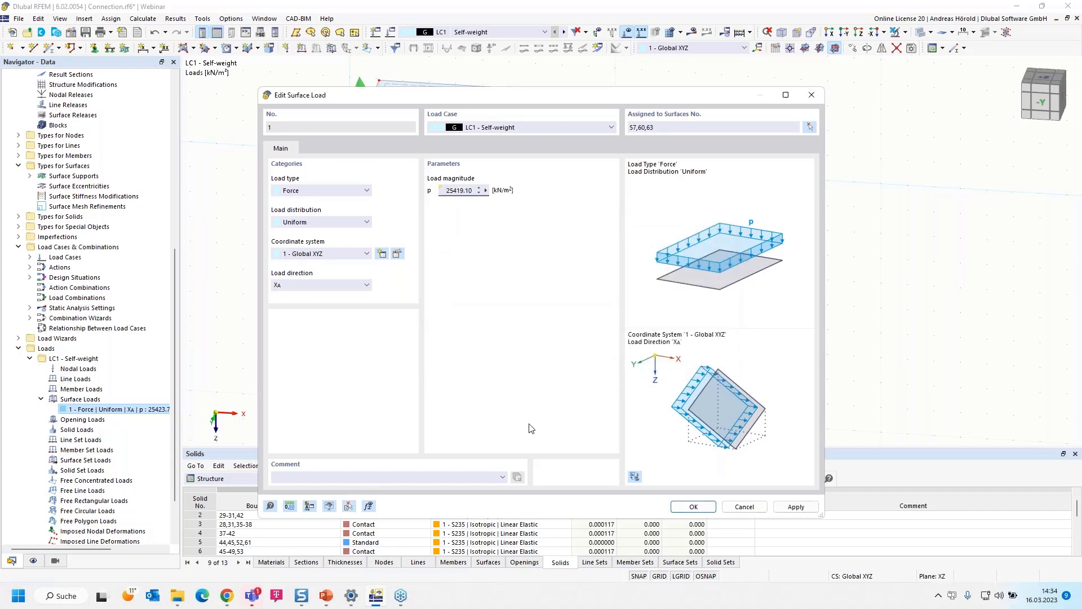
- Review the stored formula for the load magnitude without changing it, and accept the edited surface load
{"action": "left_click", "coordinate": [486, 192]}
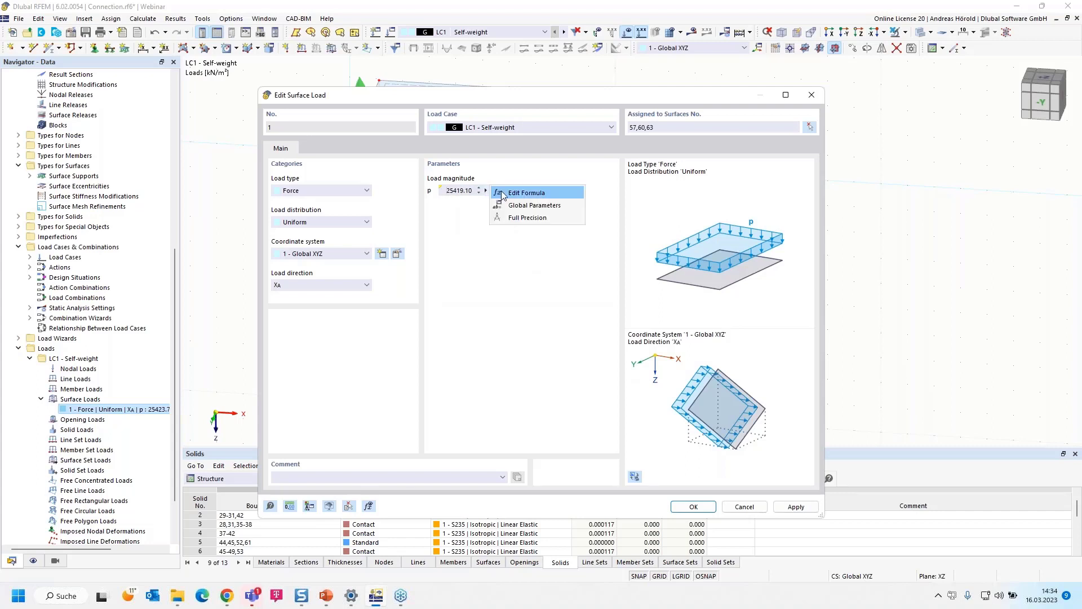
{"action": "left_click", "coordinate": [516, 194]}
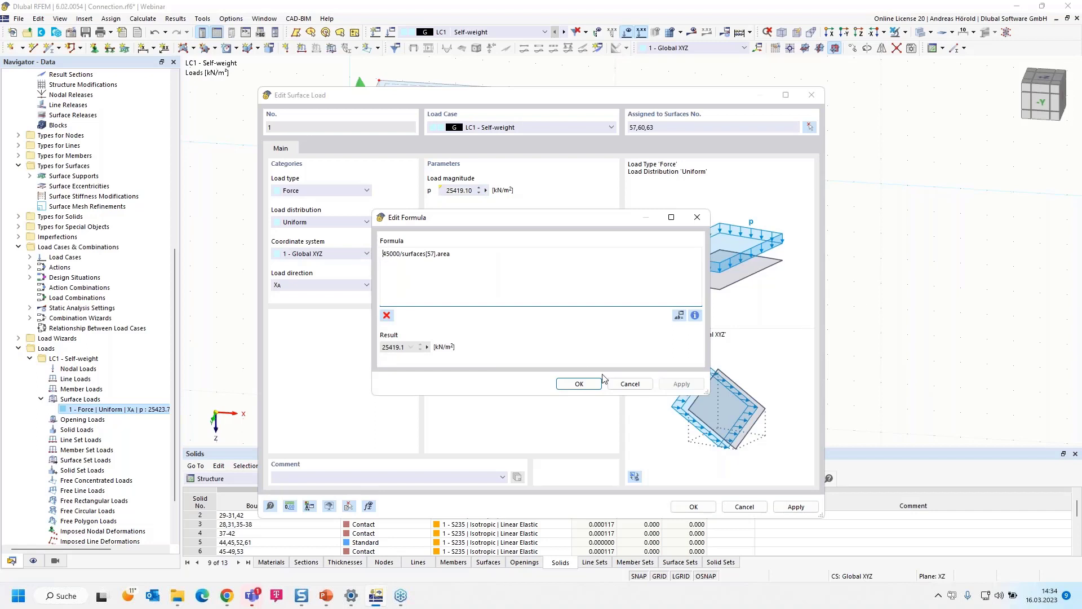
{"action": "left_click", "coordinate": [629, 384]}
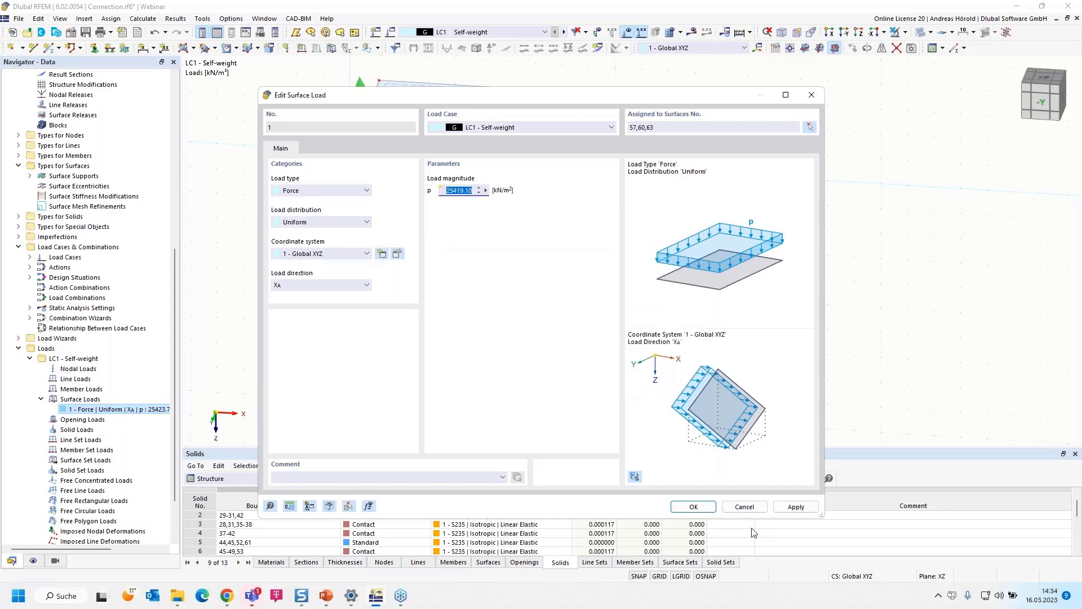
{"action": "left_click", "coordinate": [692, 506]}
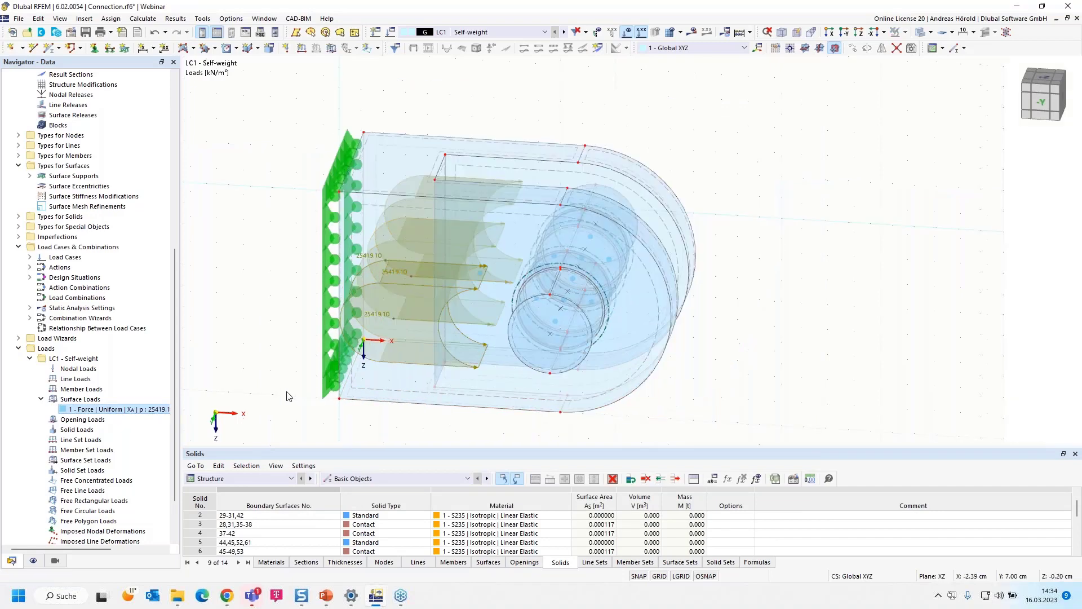
- Open the load cases and combinations settings and rename load case LC1 as Fd
{"action": "scroll", "coordinate": [282, 387], "scroll_direction": "down", "scroll_amount": 2}
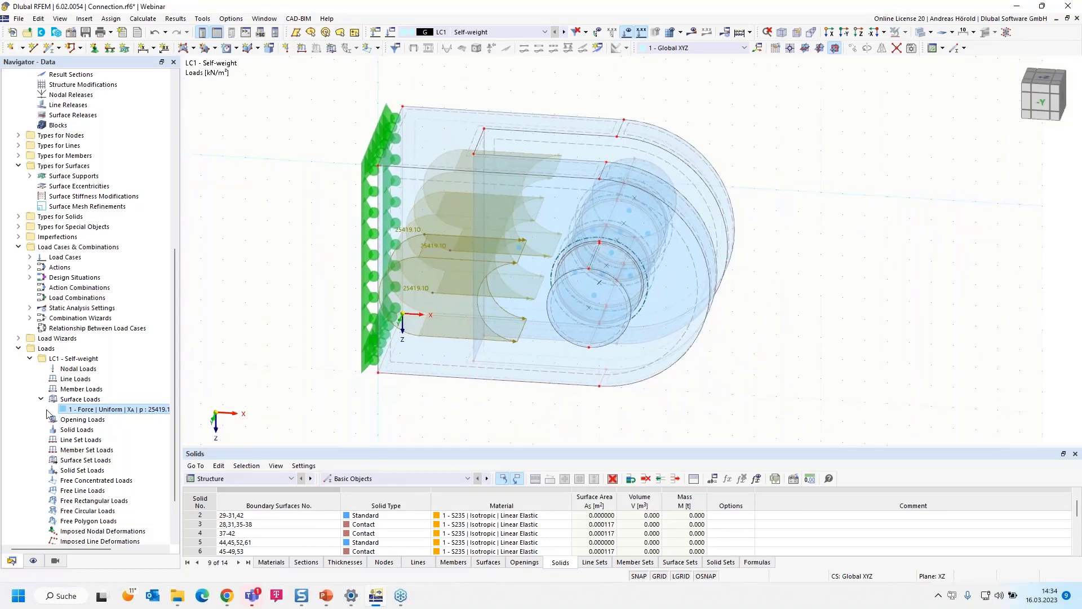
{"action": "scroll", "coordinate": [43, 404], "scroll_direction": "down", "scroll_amount": 2}
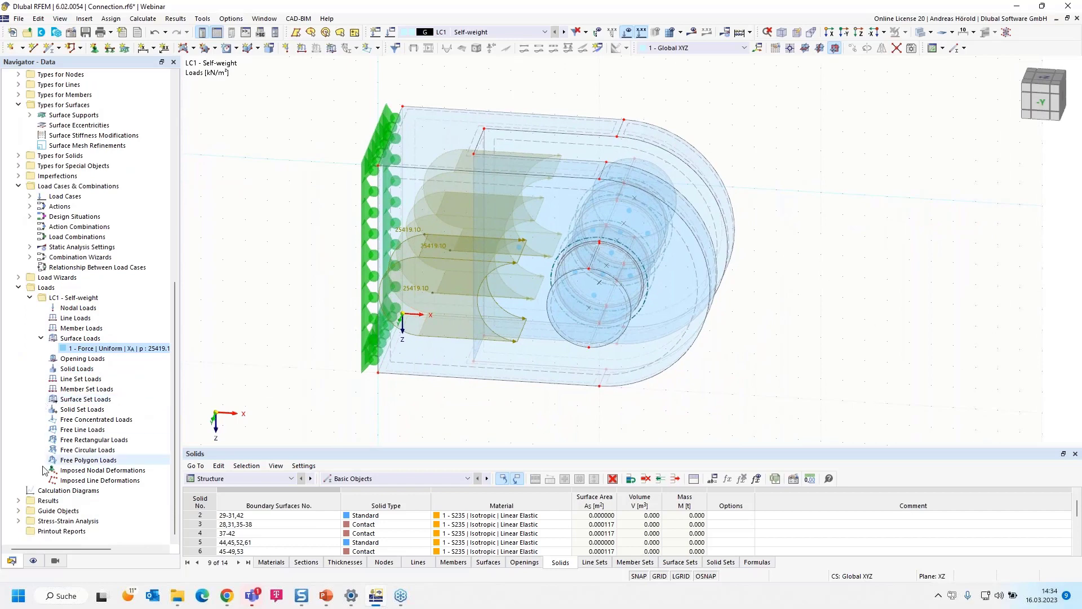
{"action": "right_click", "coordinate": [90, 188]}
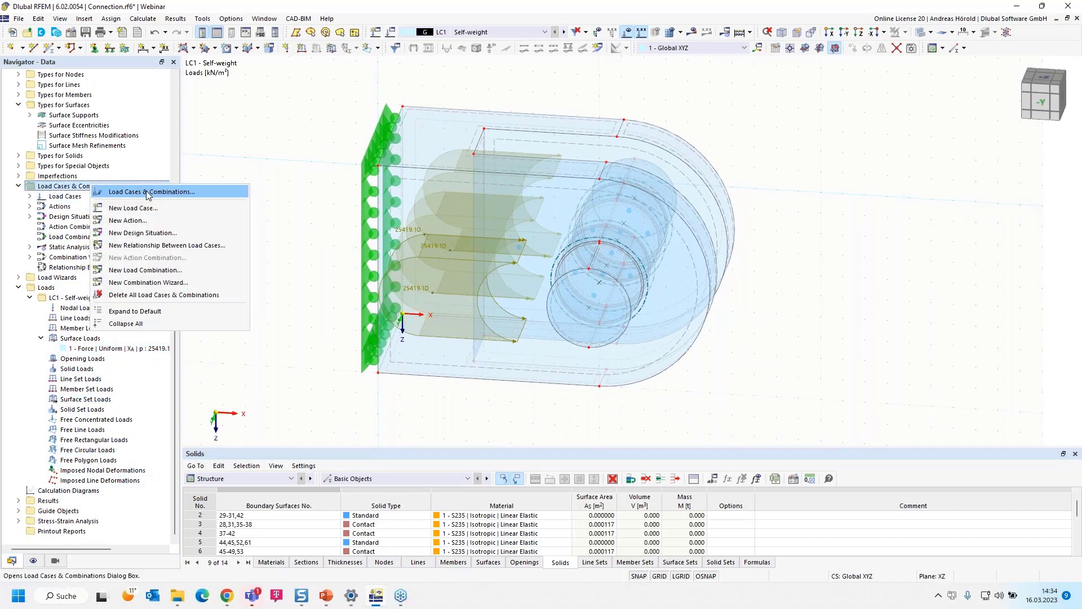
{"action": "left_click", "coordinate": [160, 193]}
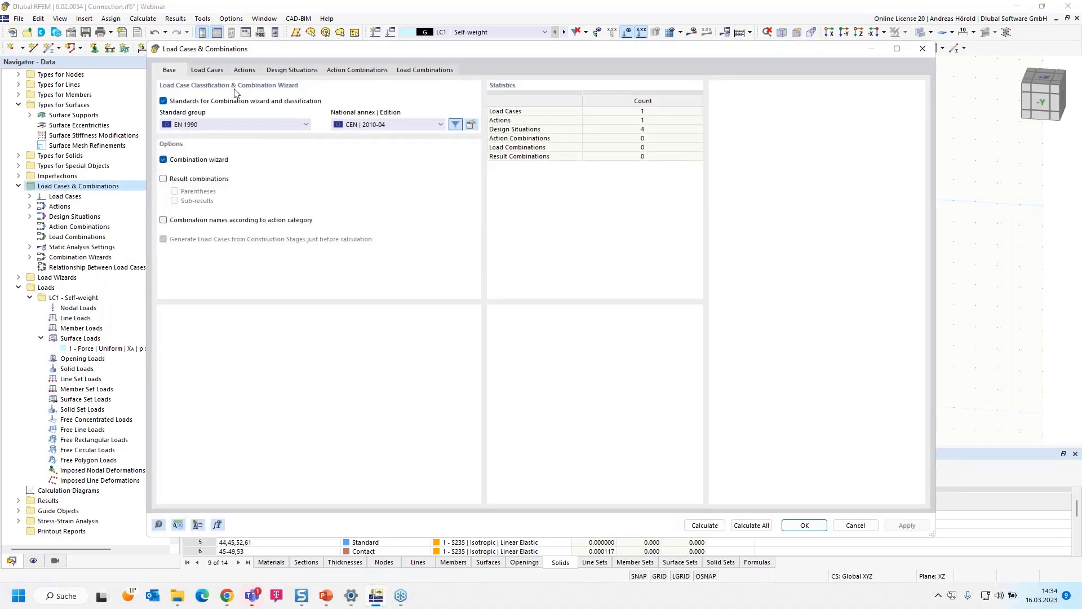
{"action": "left_click", "coordinate": [207, 70]}
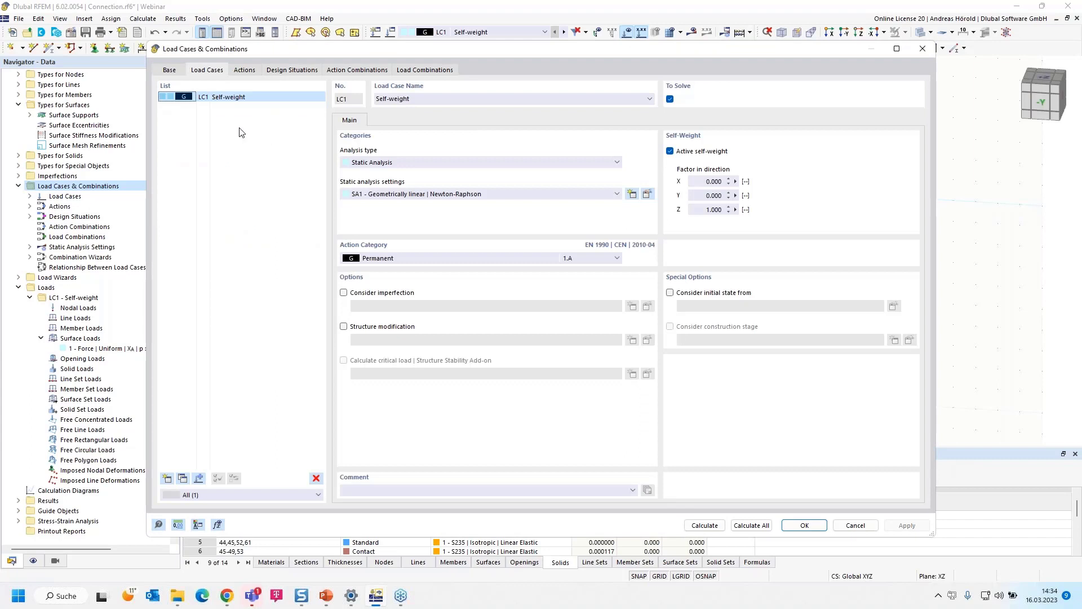
{"action": "left_click", "coordinate": [420, 99]}
{"action": "type", "text": "Fd"}
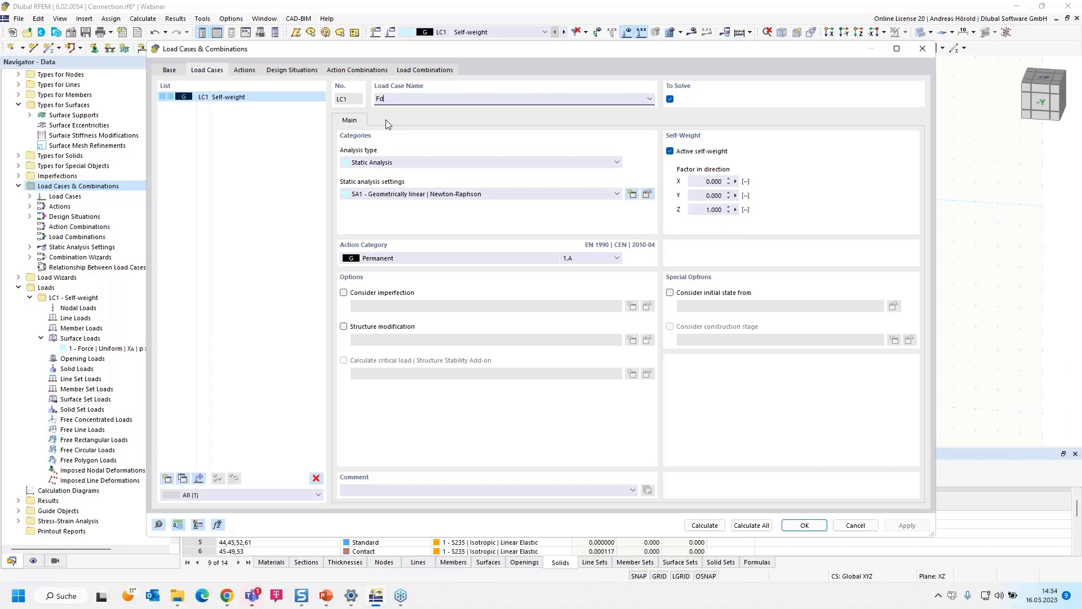
- Delete the three serviceability design situations DS2 to DS4, keeping only the ULS design situation DS1
{"action": "left_click", "coordinate": [424, 70]}
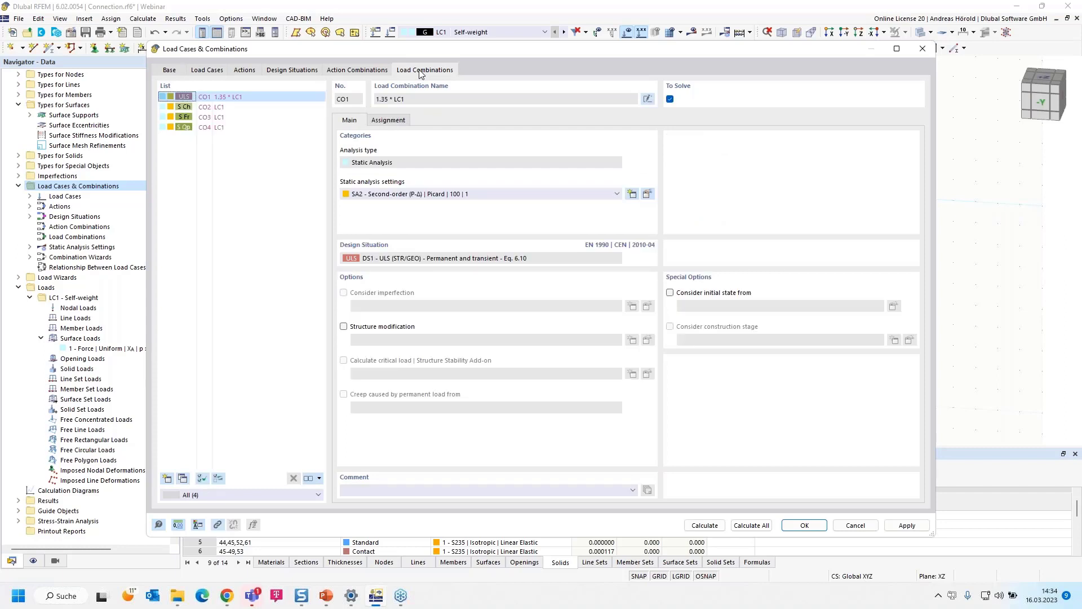
{"action": "left_click", "coordinate": [294, 70]}
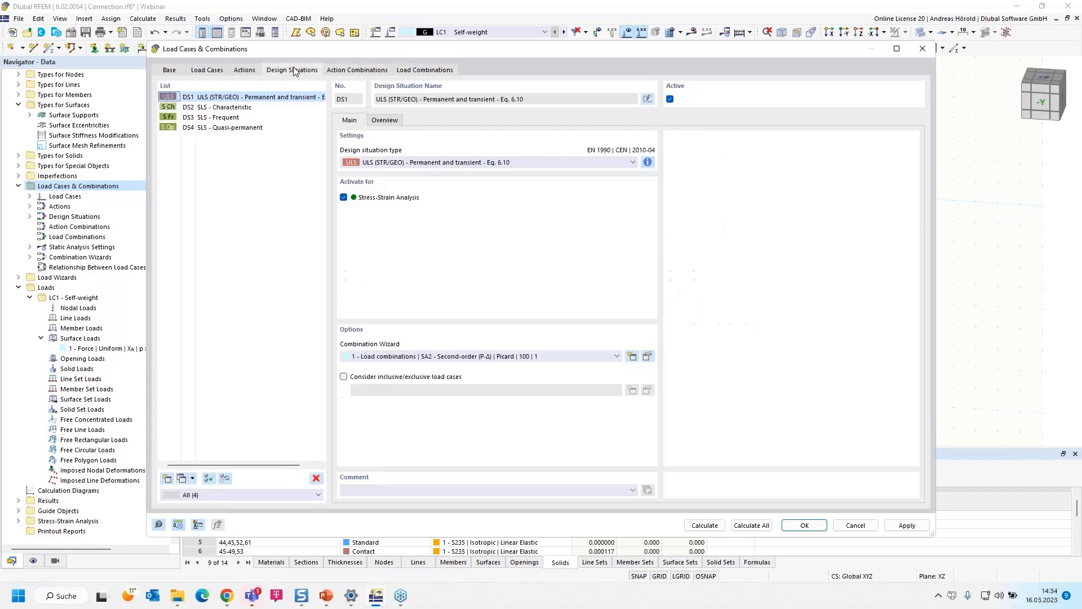
{"action": "left_click", "coordinate": [222, 108]}
{"action": "left_click_drag", "start_coordinate": [223, 110], "coordinate": [216, 133]}
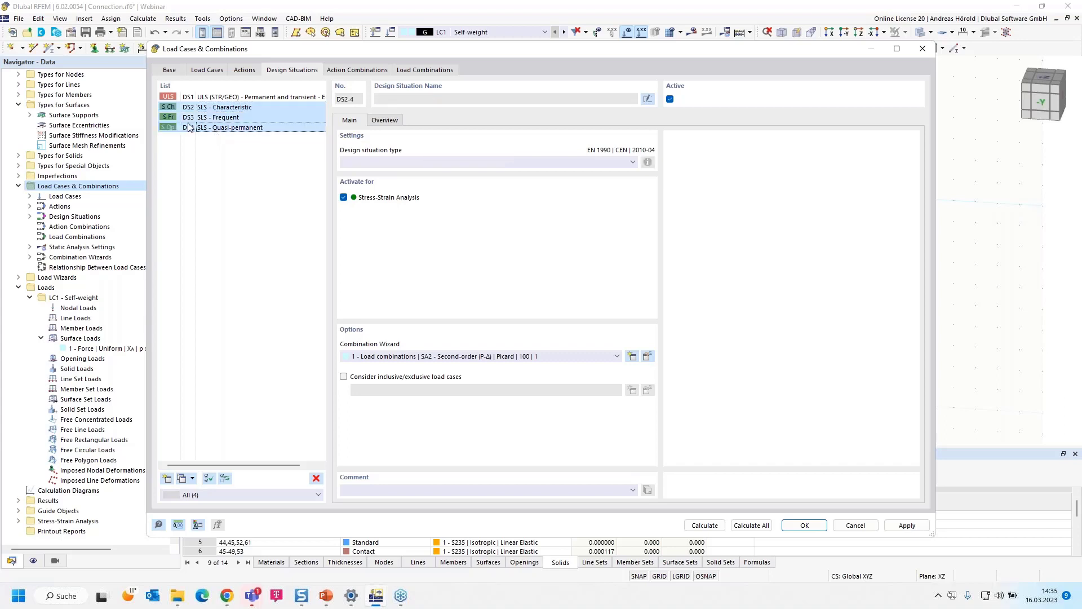
{"action": "left_click", "coordinate": [316, 479]}
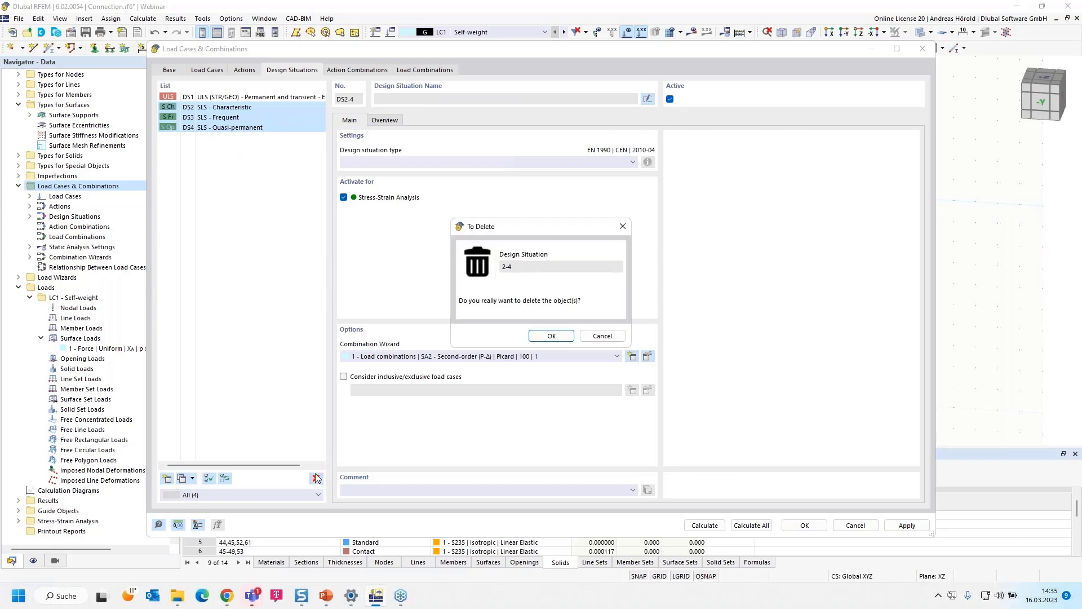
{"action": "left_click", "coordinate": [550, 336]}
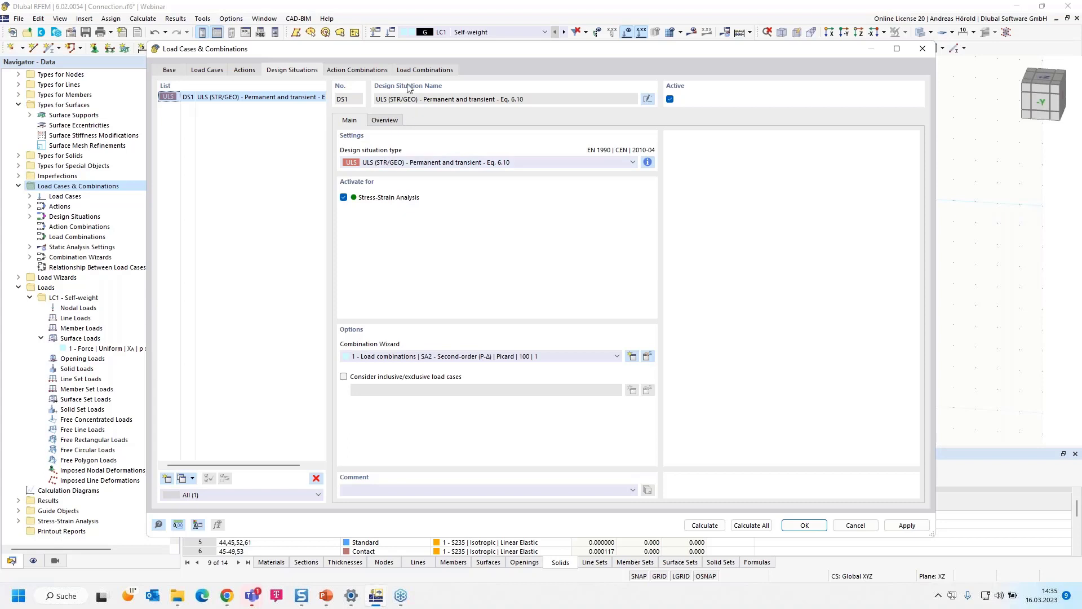
- Deactivate the combination wizard in the load case and combination base settings and agree to save the changes
{"action": "left_click", "coordinate": [417, 69]}
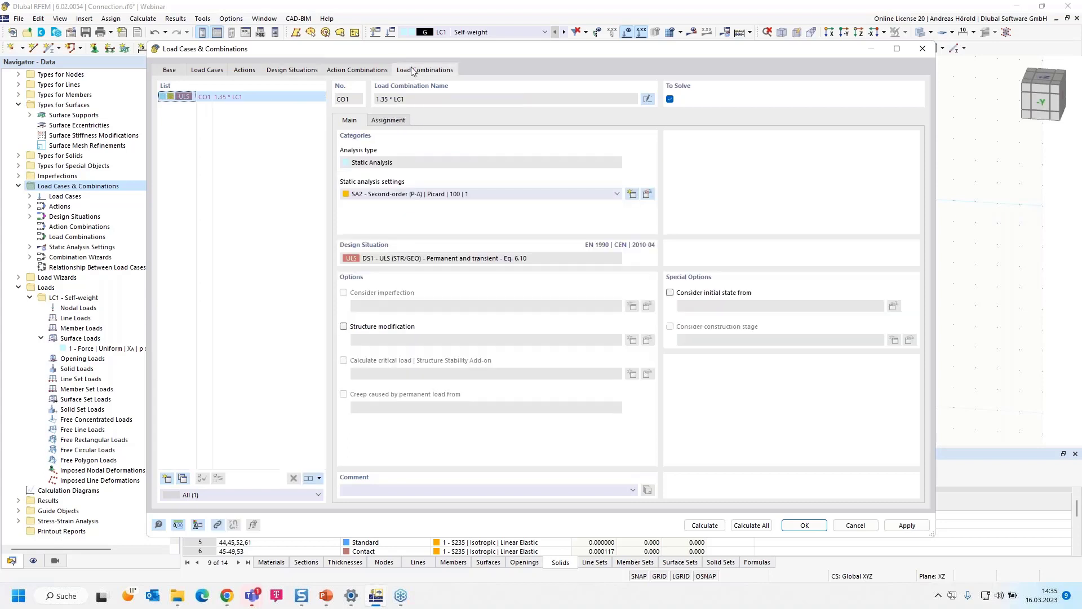
{"action": "left_click", "coordinate": [287, 71]}
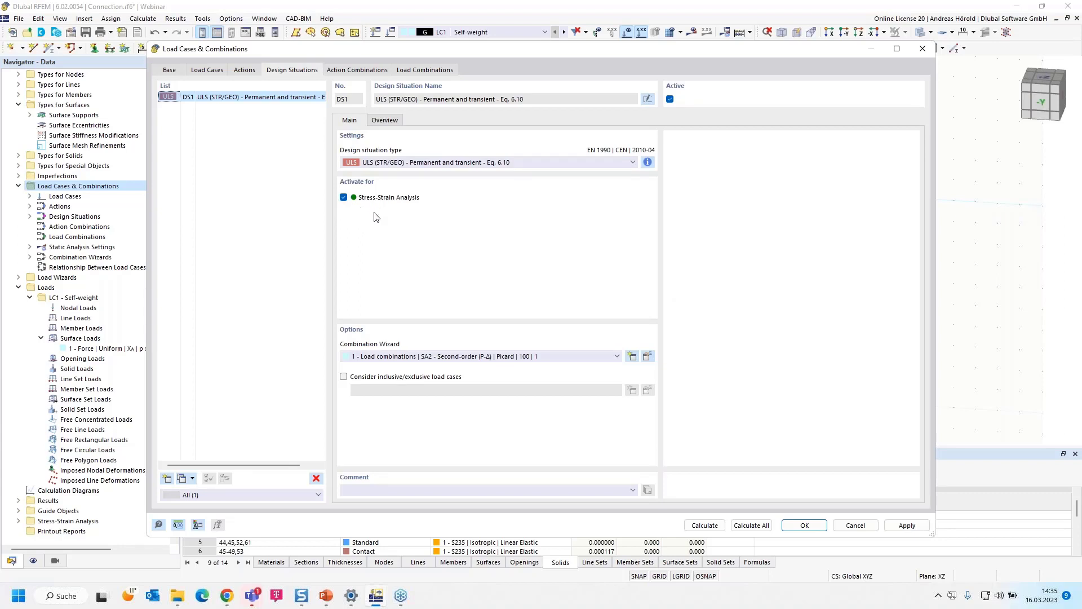
{"action": "left_click", "coordinate": [170, 70]}
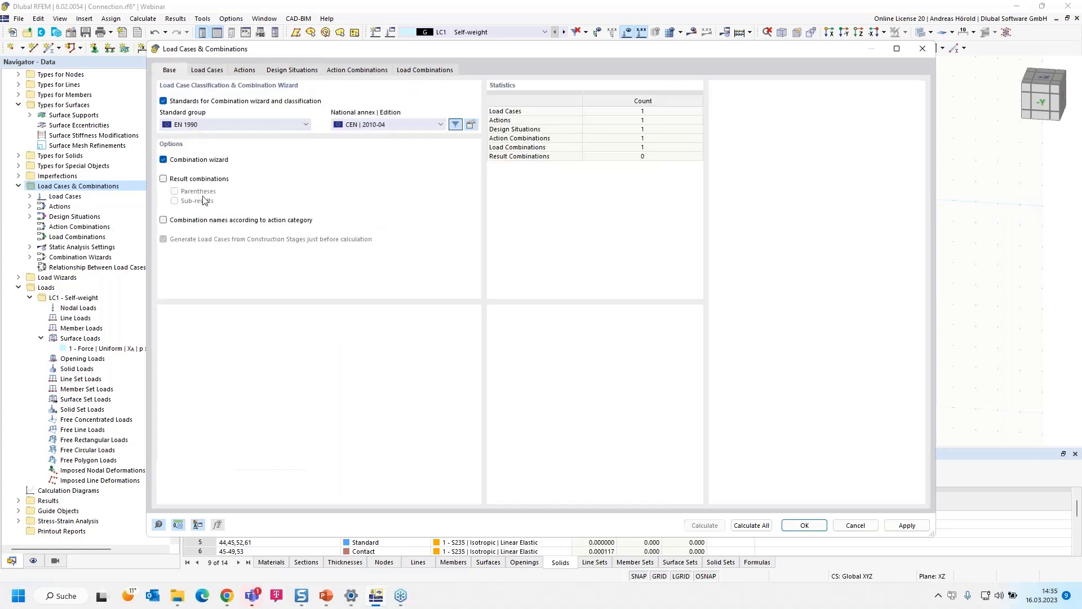
{"action": "left_click", "coordinate": [164, 160]}
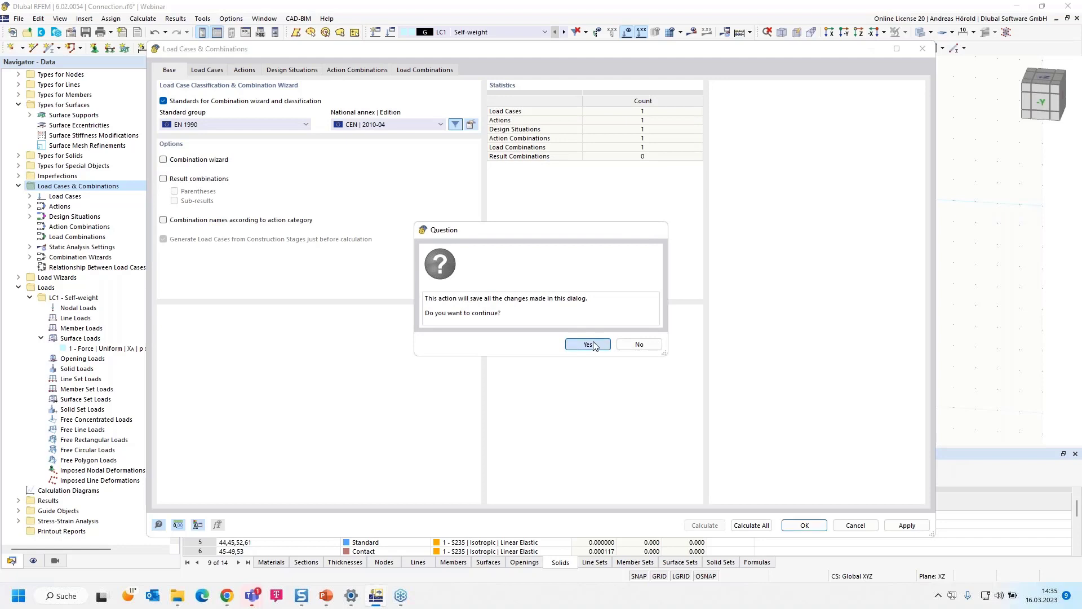
{"action": "left_click", "coordinate": [589, 345]}
{"action": "left_click", "coordinate": [536, 345]}
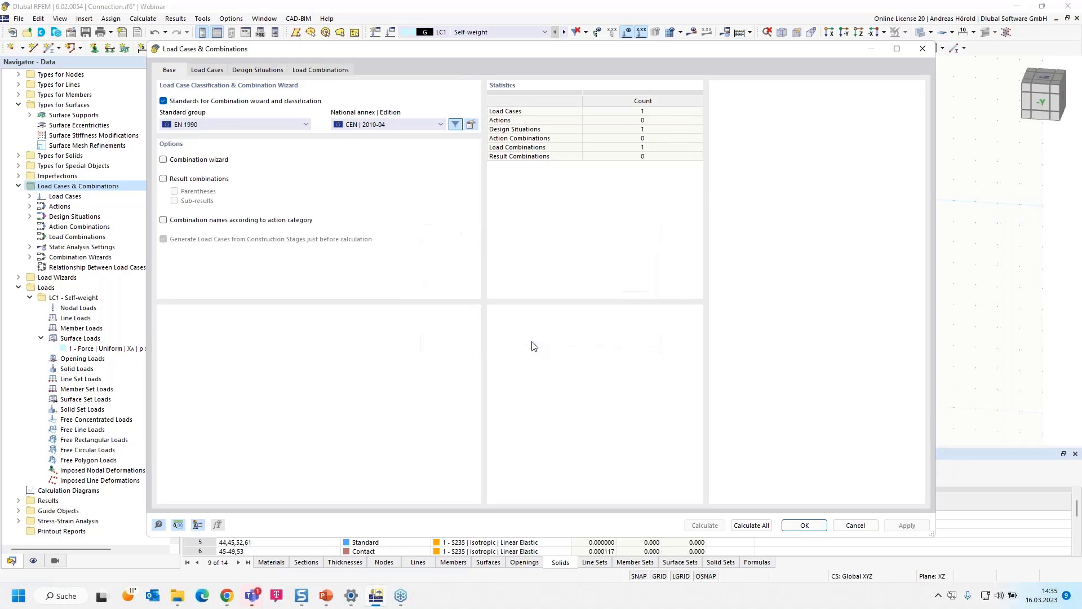
- Set the factor of LC1 in load combination CO1 to 1.00 and check the combinations assigned to design situation DS1
{"action": "left_click", "coordinate": [319, 71]}
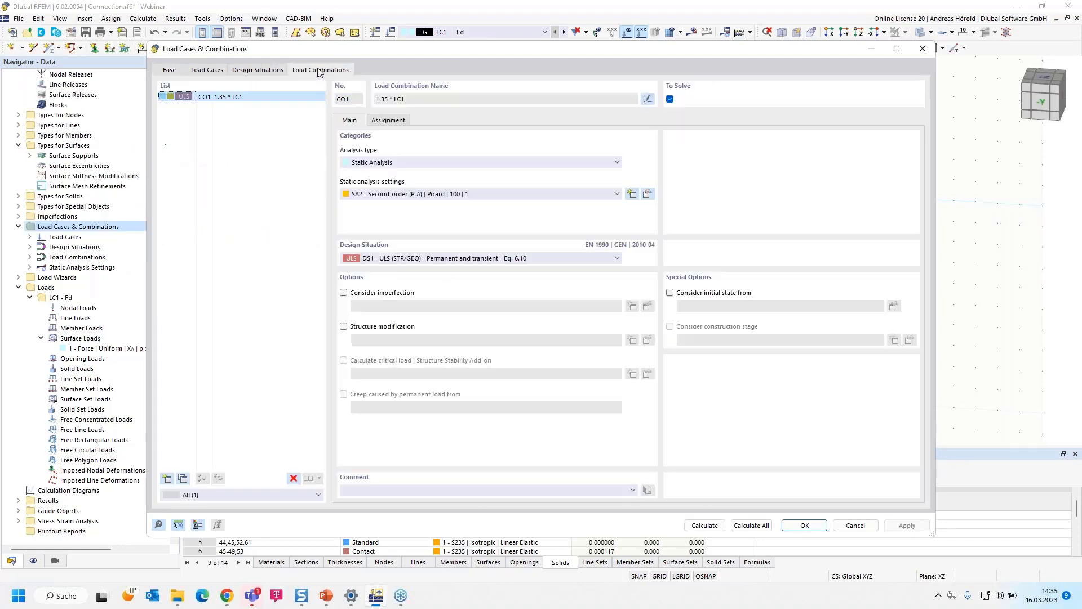
{"action": "left_click", "coordinate": [388, 120]}
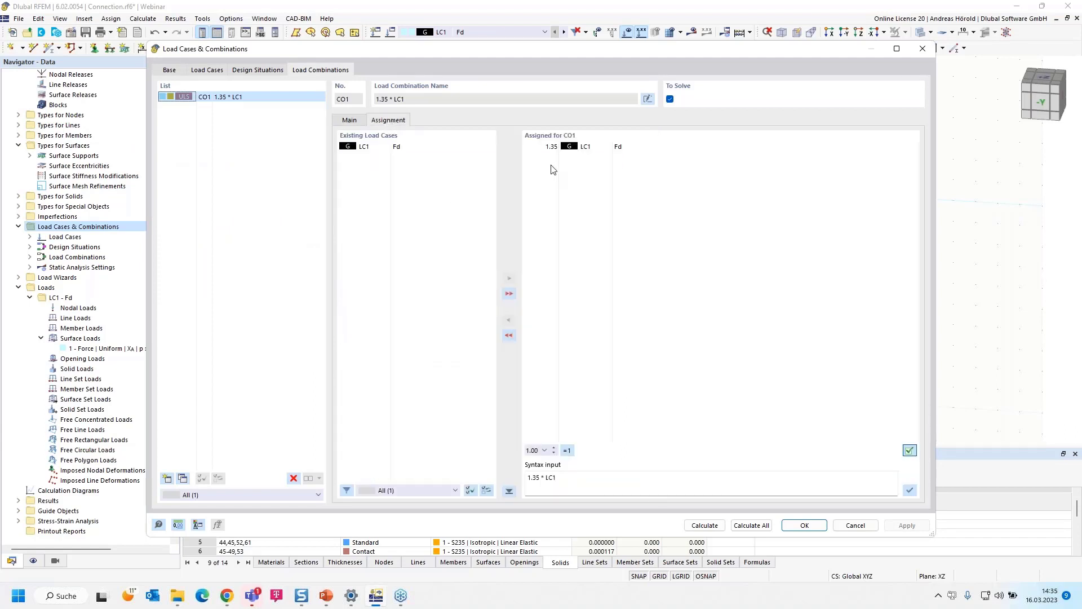
{"action": "left_click", "coordinate": [551, 147]}
{"action": "left_click", "coordinate": [544, 147]}
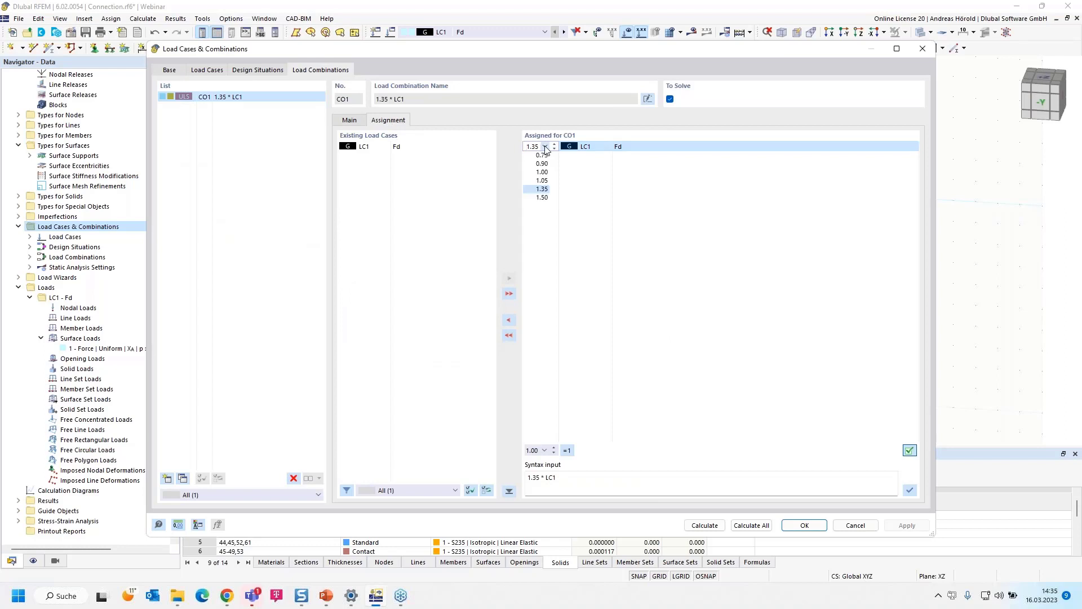
{"action": "left_click", "coordinate": [542, 172]}
{"action": "left_click", "coordinate": [258, 71]}
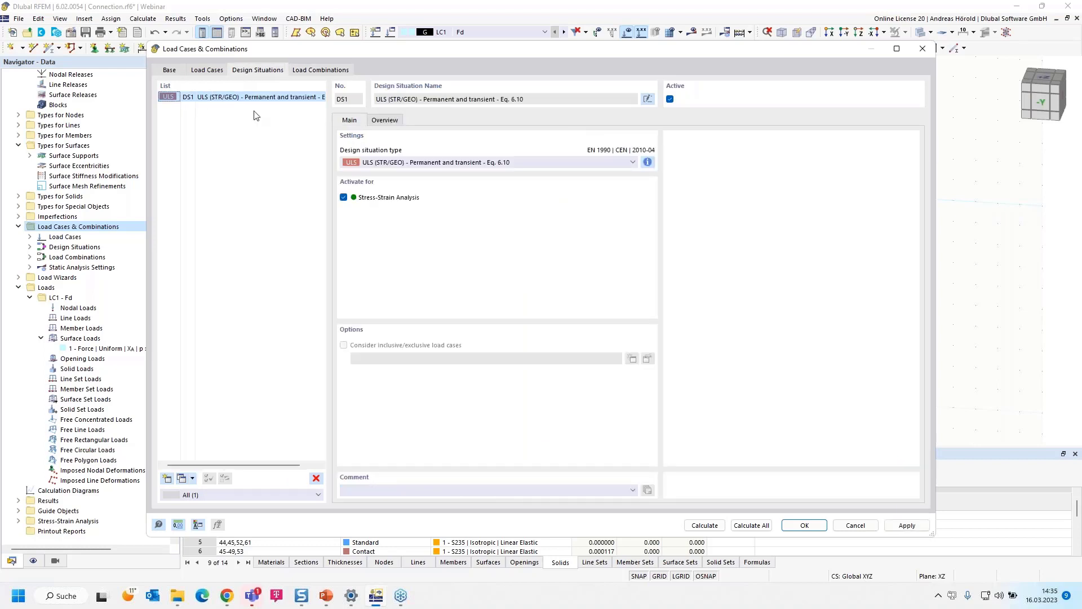
{"action": "left_click", "coordinate": [387, 122]}
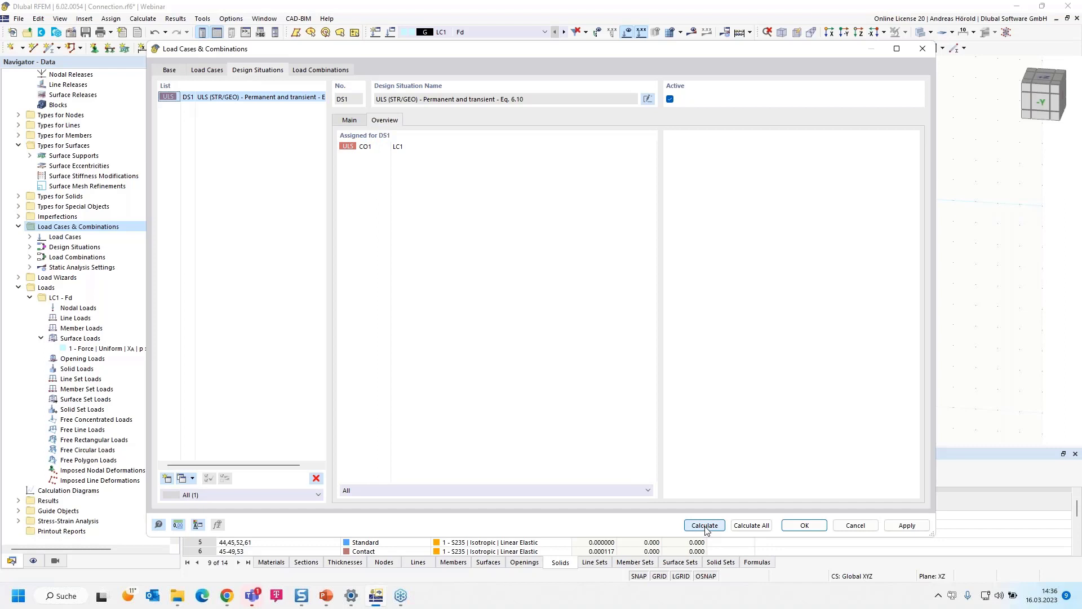
- Run the calculation of all load cases and combinations and display the solids' basic stress σx with its colour scale
{"action": "left_click", "coordinate": [759, 526]}
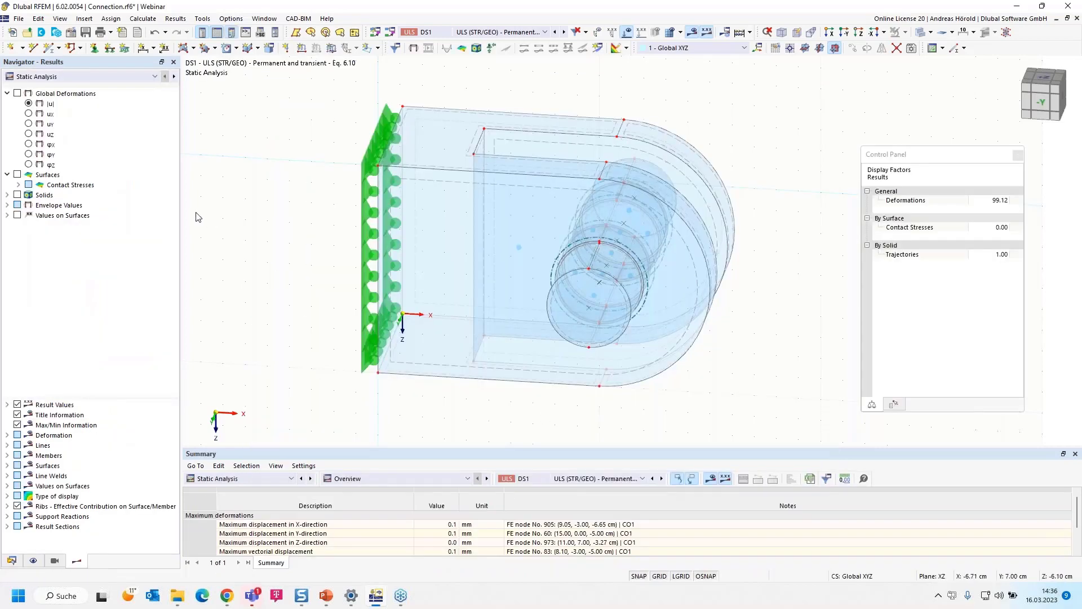
{"action": "left_click", "coordinate": [7, 195]}
{"action": "left_click", "coordinate": [18, 195]}
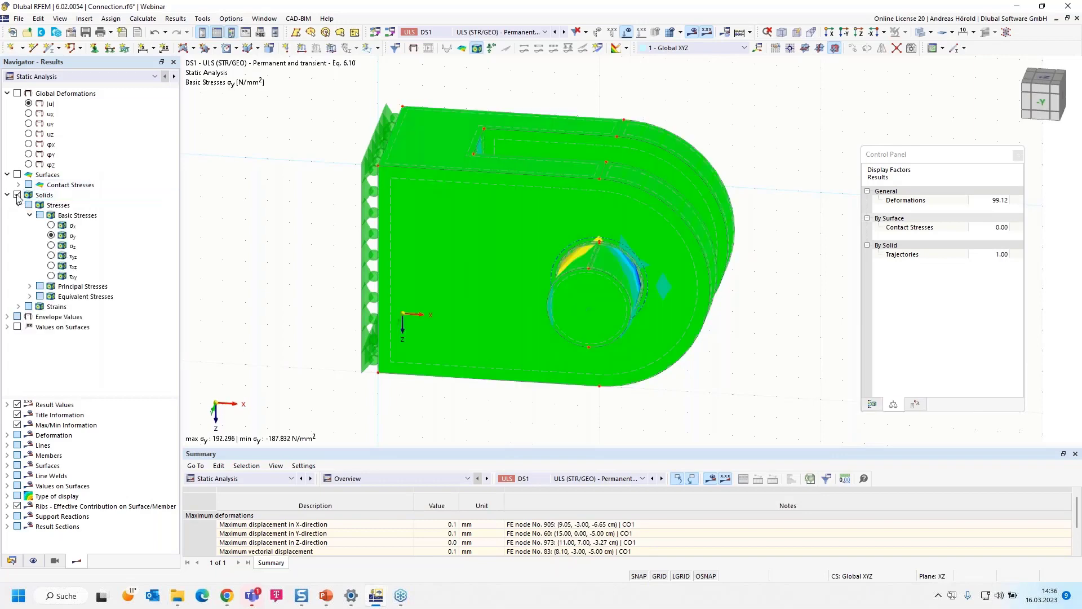
{"action": "left_click", "coordinate": [51, 225]}
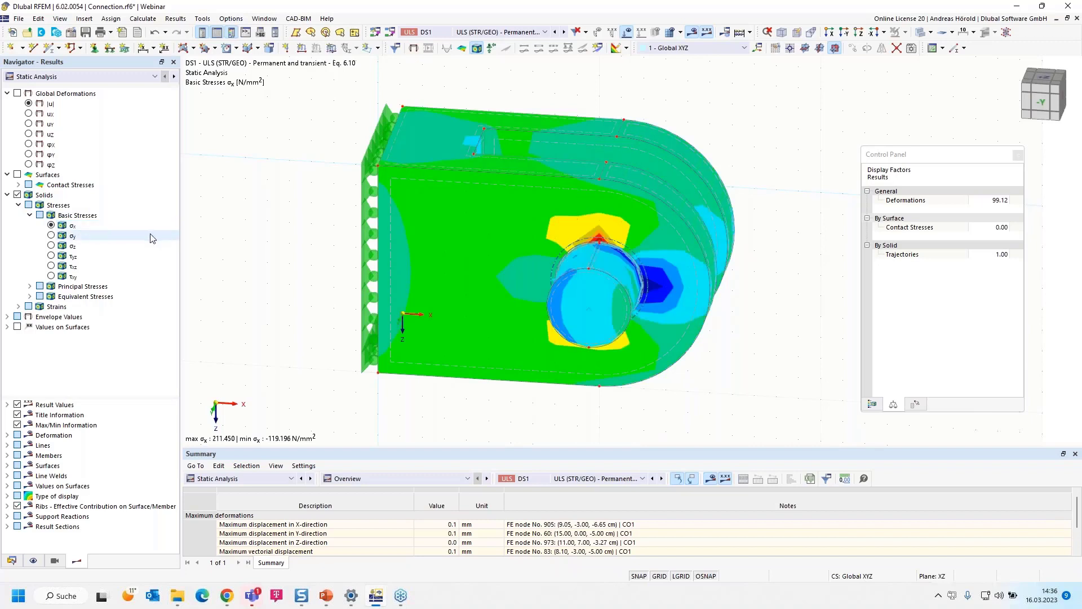
{"action": "left_click", "coordinate": [872, 406]}
{"action": "scroll", "coordinate": [775, 275], "scroll_direction": "up", "scroll_amount": 5}
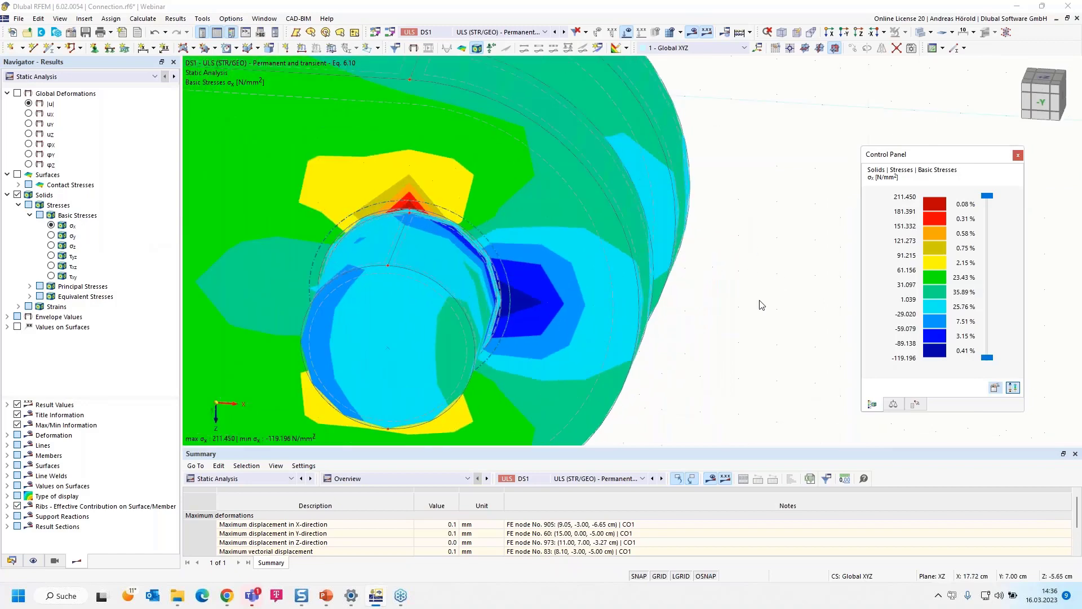
- Display the global deformation |u| of the connection and animate it
{"action": "scroll", "coordinate": [761, 304], "scroll_direction": "down", "scroll_amount": 3}
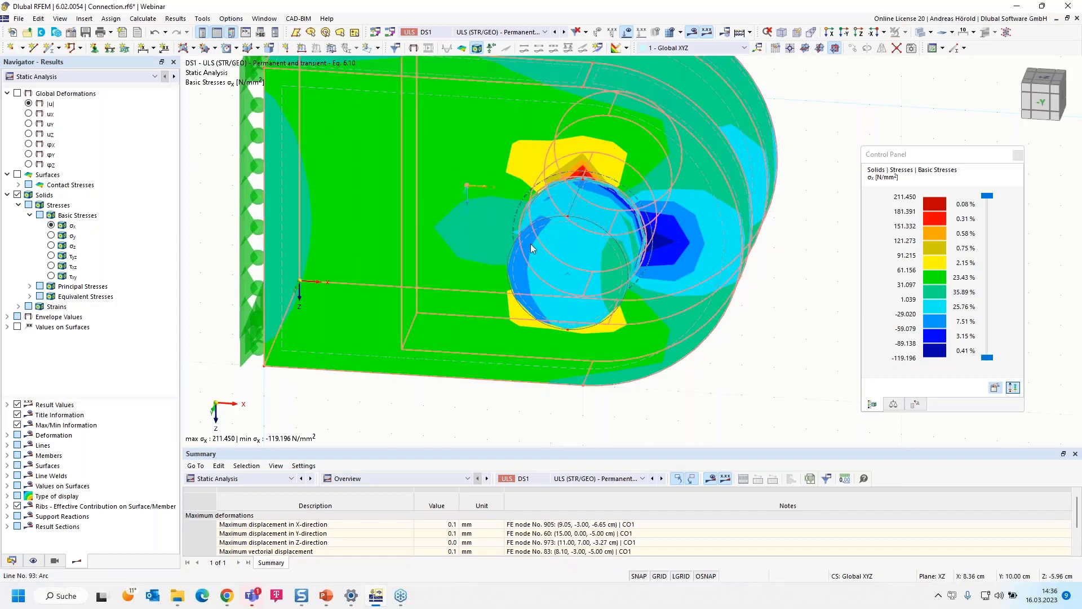
{"action": "left_click", "coordinate": [28, 104]}
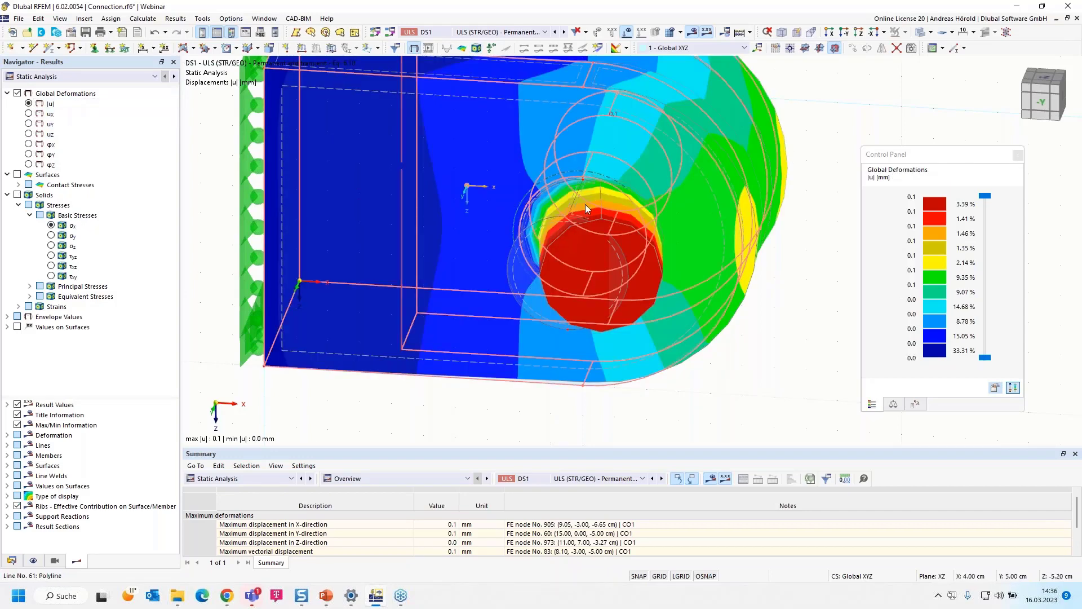
{"action": "left_click", "coordinate": [429, 47]}
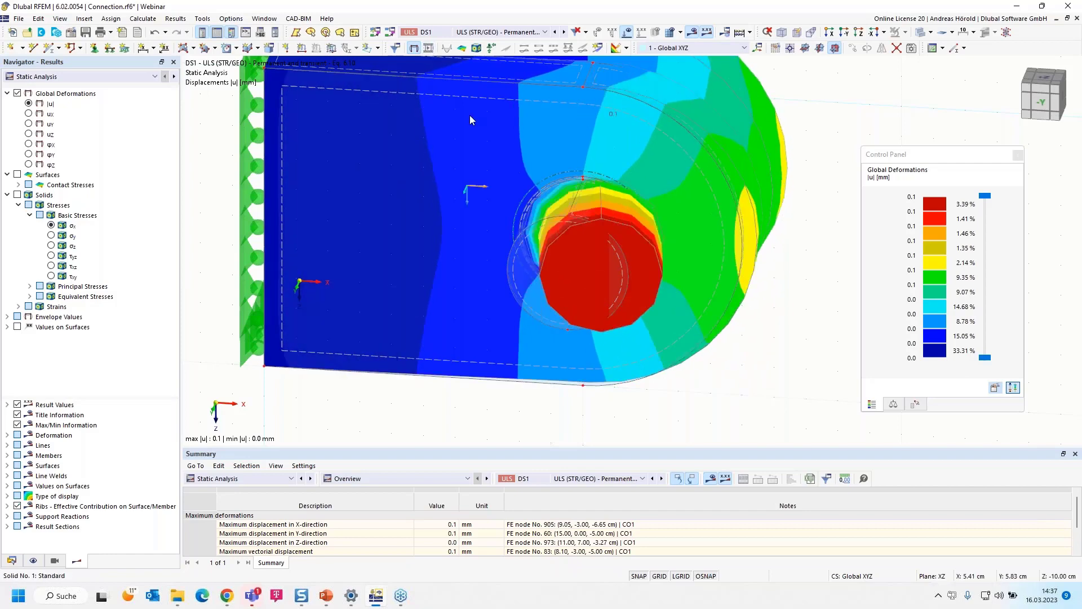
- Restrict the visible objects to solids of type Standard using the generated visibilities
{"action": "left_click", "coordinate": [55, 561]}
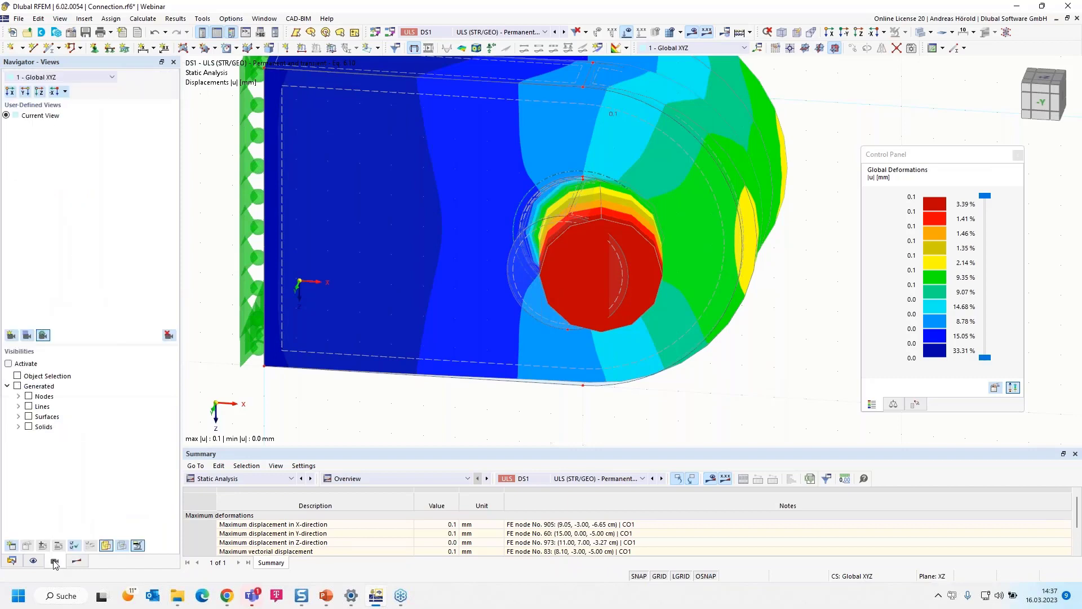
{"action": "left_click", "coordinate": [19, 417]}
{"action": "left_click", "coordinate": [19, 417]}
{"action": "left_click", "coordinate": [19, 427]}
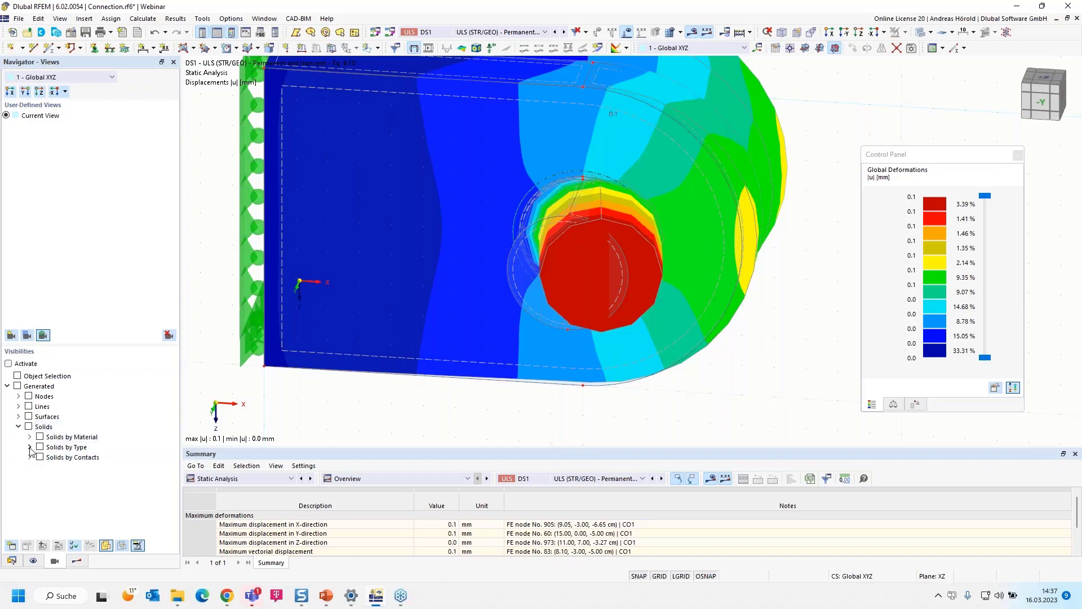
{"action": "left_click", "coordinate": [30, 447]}
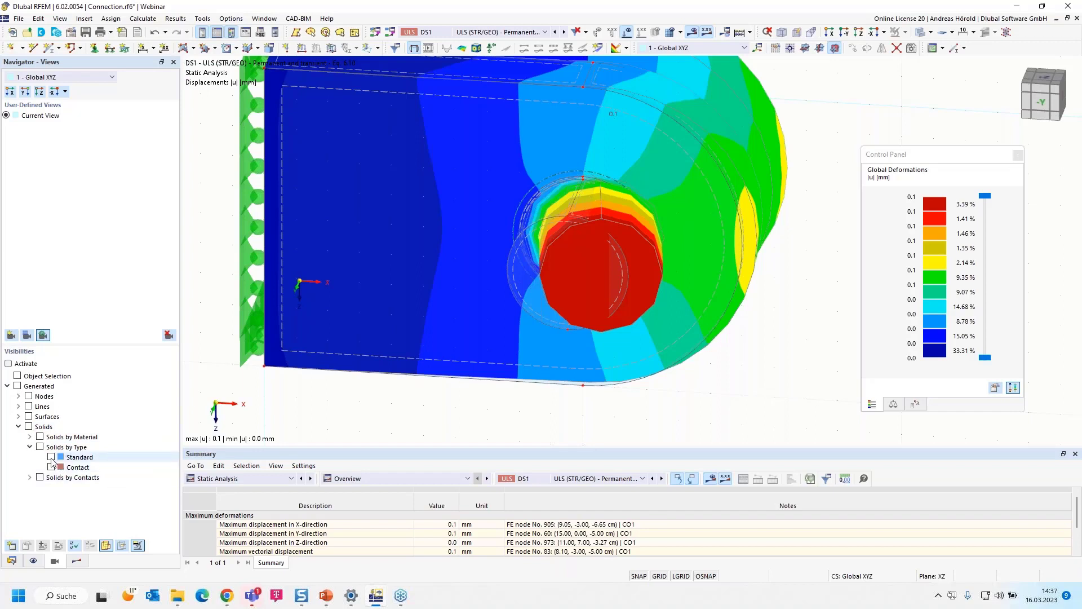
{"action": "left_click", "coordinate": [51, 460]}
{"action": "left_click", "coordinate": [51, 457]}
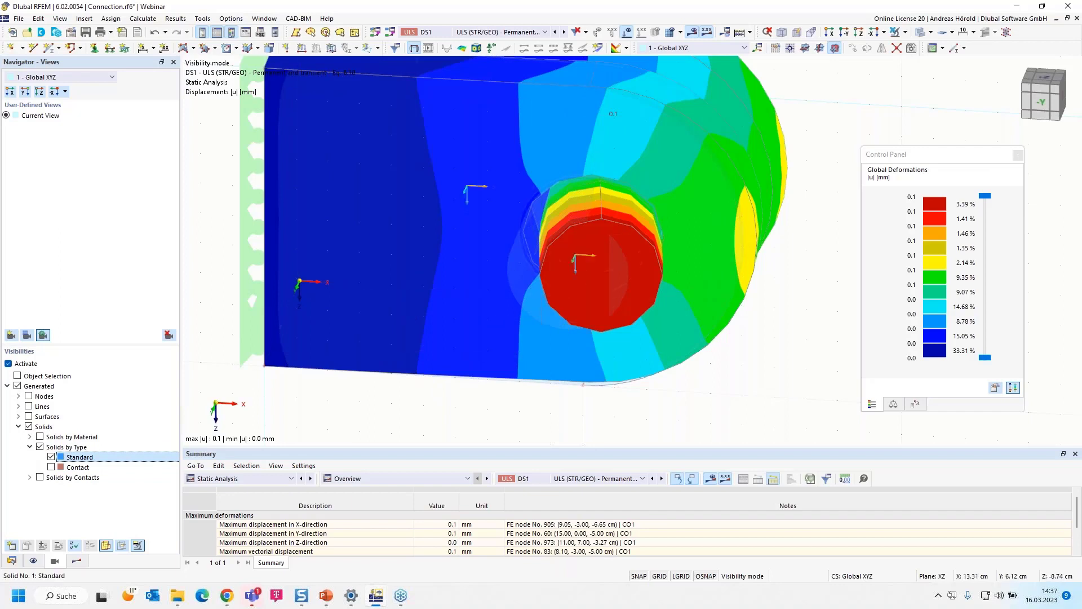
- View the deformation in the reverse Y-direction, animate it, and examine the pin and its hole from an oblique angle
{"action": "left_click", "coordinate": [846, 33]}
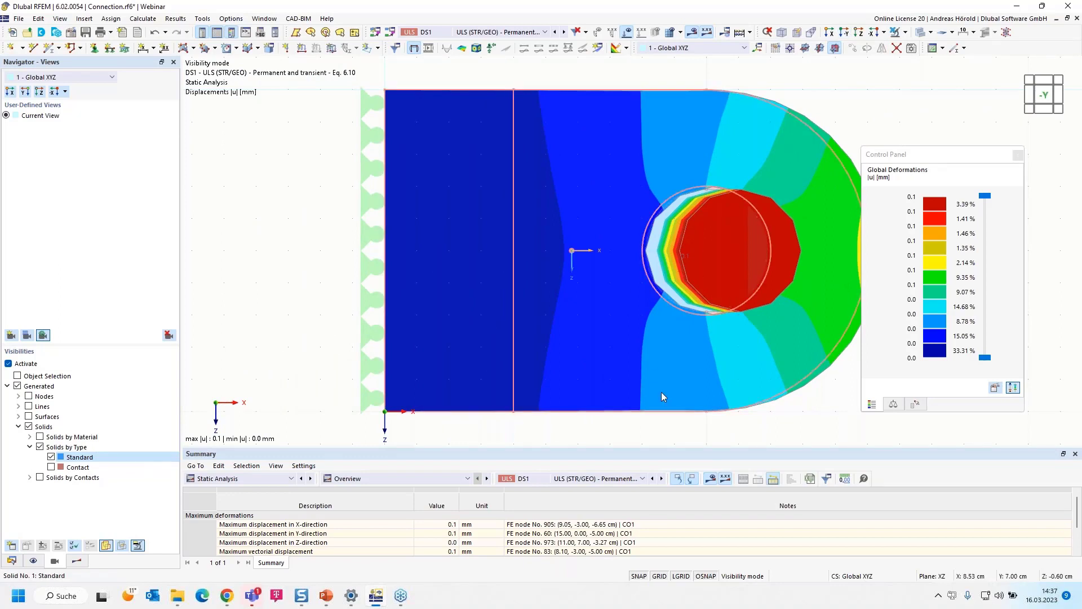
{"action": "left_click", "coordinate": [428, 48]}
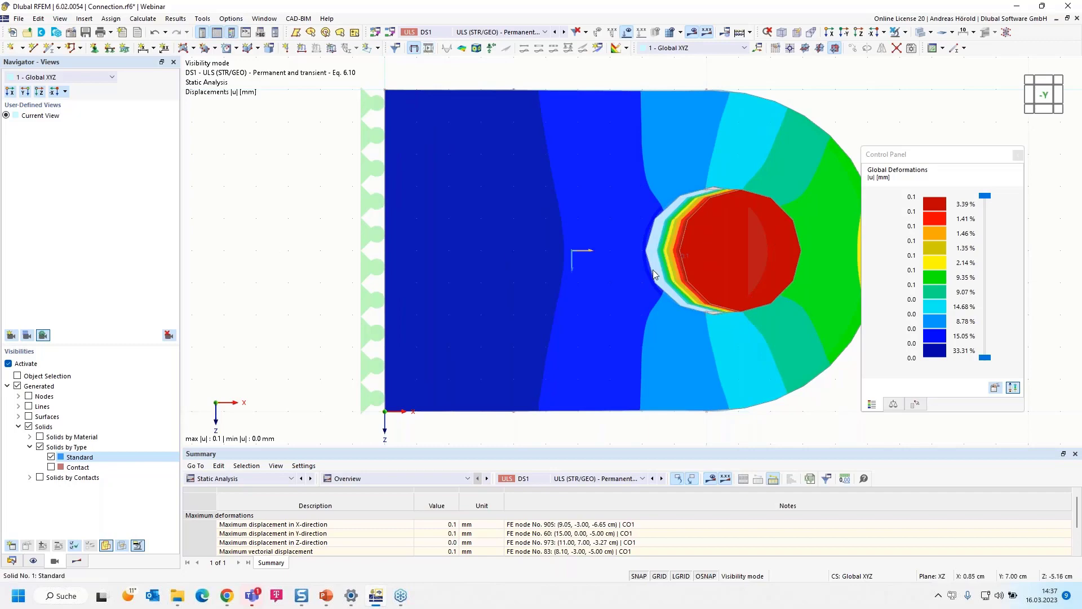
{"action": "middle_click_drag", "start_coordinate": [868, 128], "coordinate": [784, 186], "text": "ctrl"}
{"action": "scroll", "coordinate": [784, 186], "scroll_direction": "down", "scroll_amount": 3}
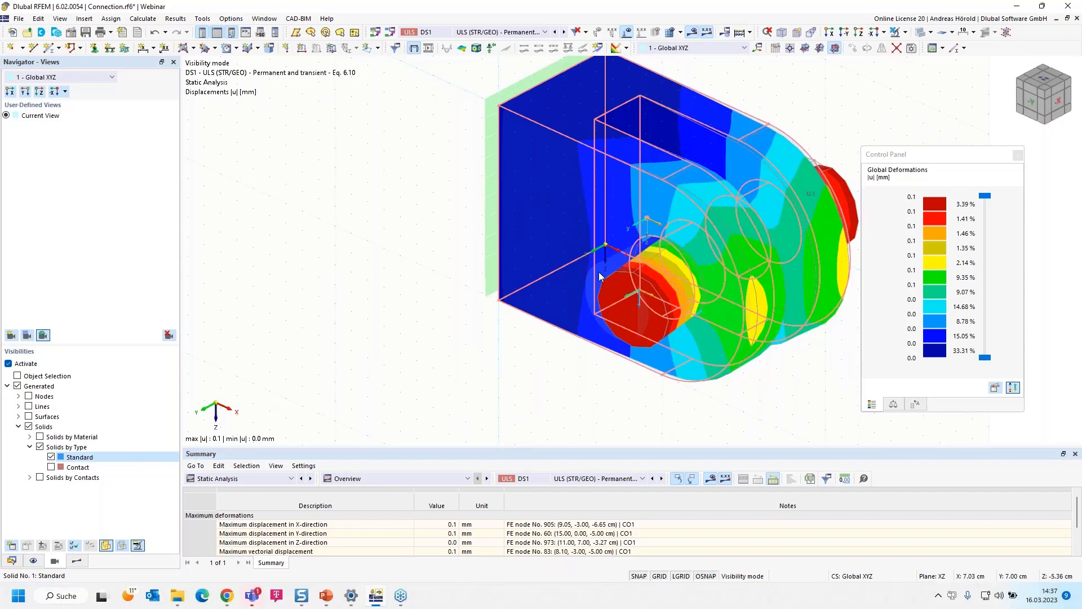
{"action": "middle_click_drag", "start_coordinate": [583, 305], "coordinate": [395, 352], "text": "ctrl"}
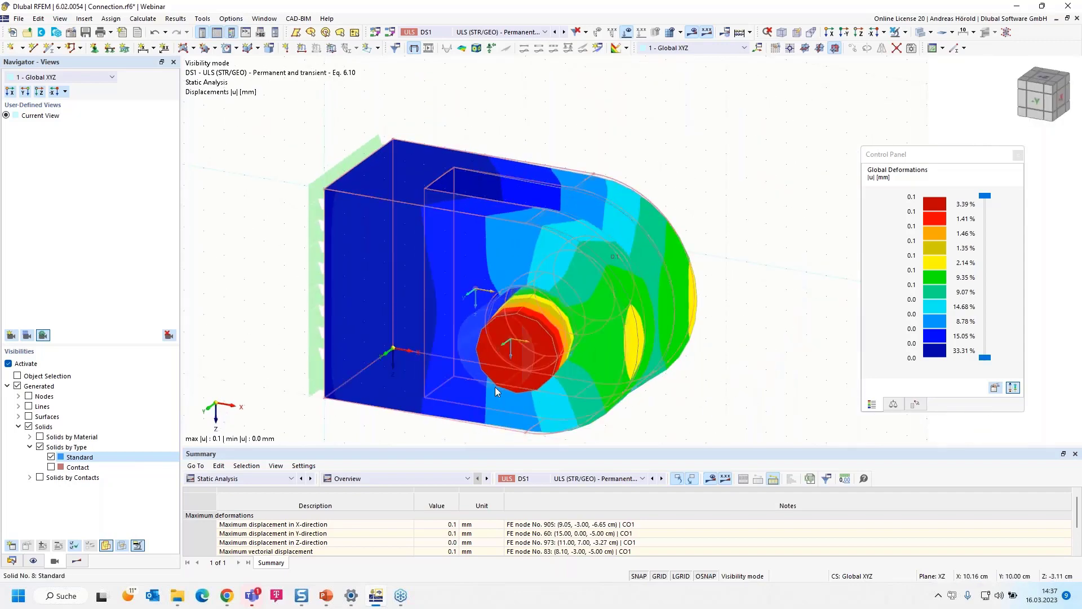
{"action": "middle_click_drag", "start_coordinate": [697, 395], "coordinate": [725, 337]}
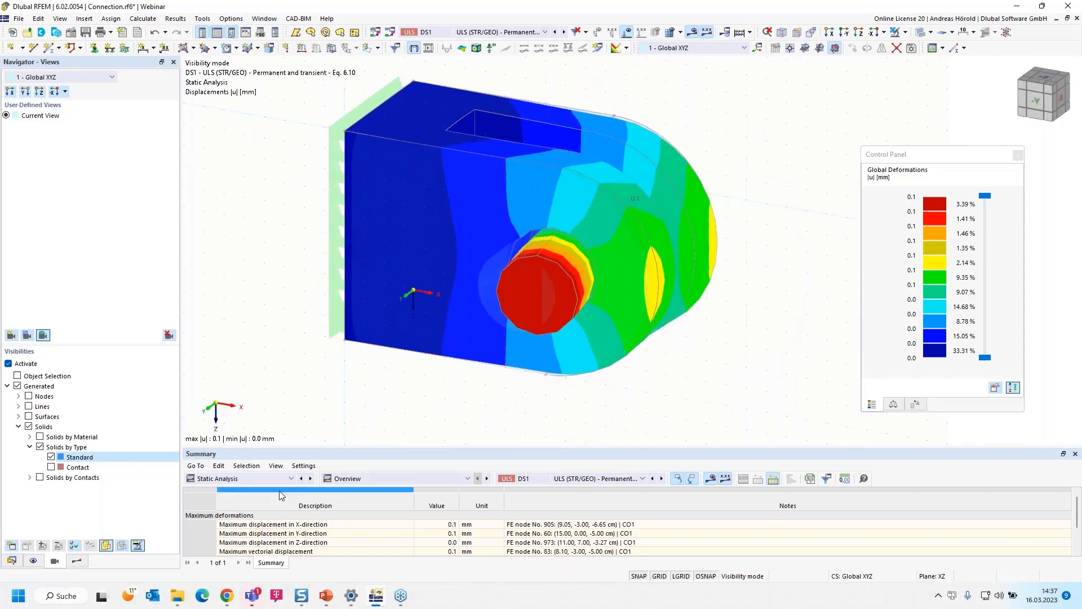
- Switch the results table to Stress-Strain Analysis and check which objects are not valid or deactivated
{"action": "left_click", "coordinate": [249, 479]}
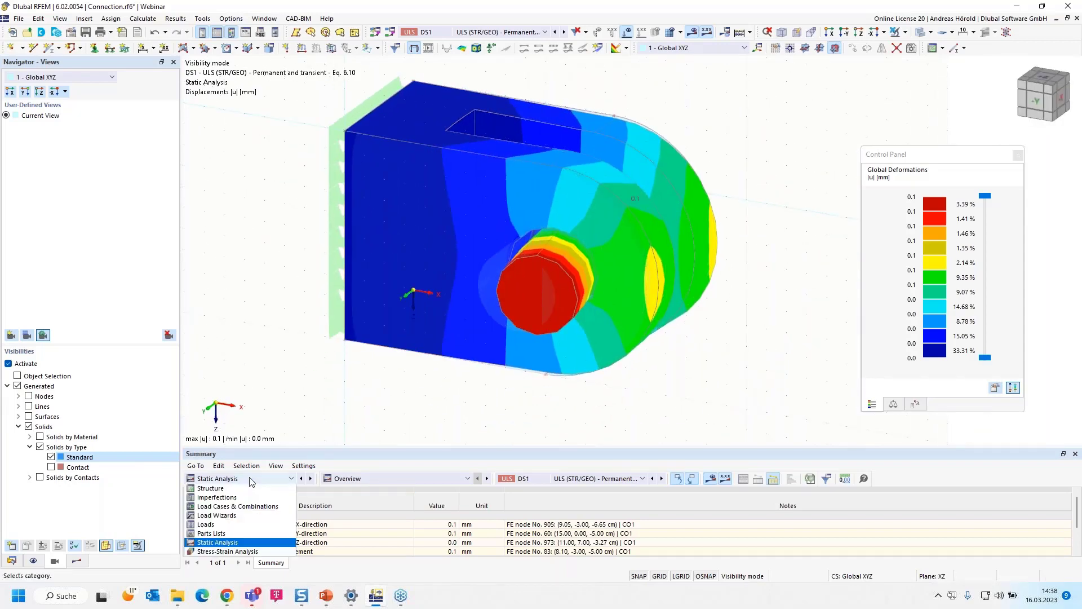
{"action": "left_click", "coordinate": [249, 551]}
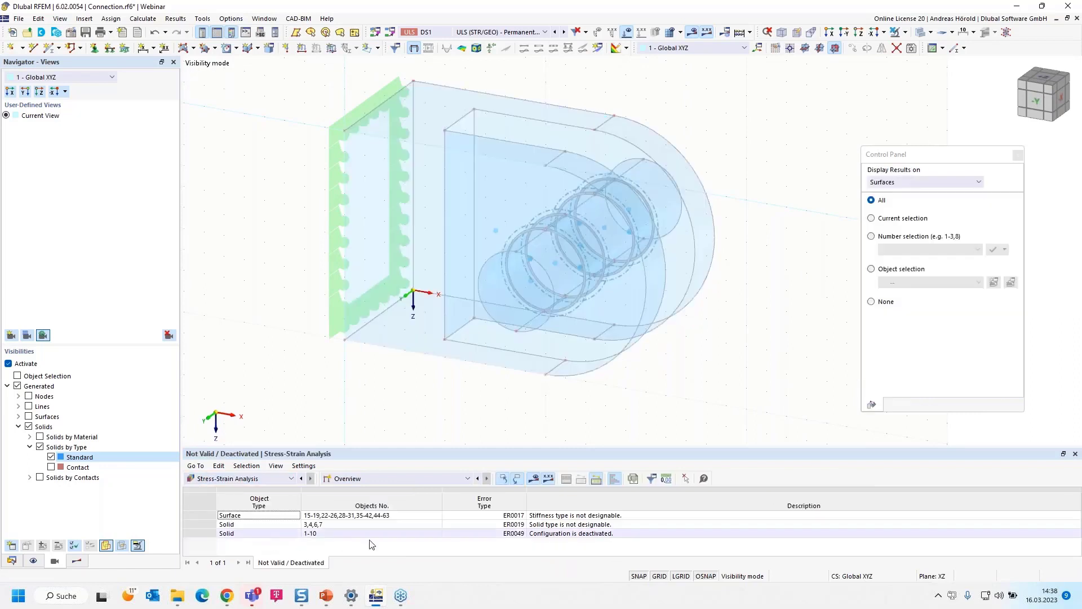
{"action": "left_click", "coordinate": [422, 479]}
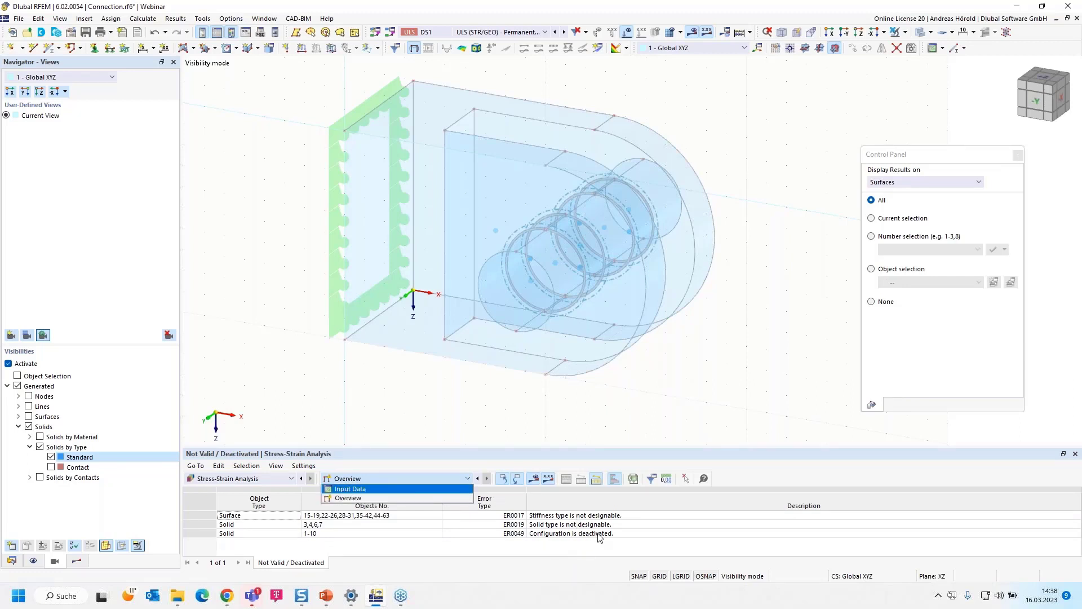
{"action": "left_click", "coordinate": [506, 458]}
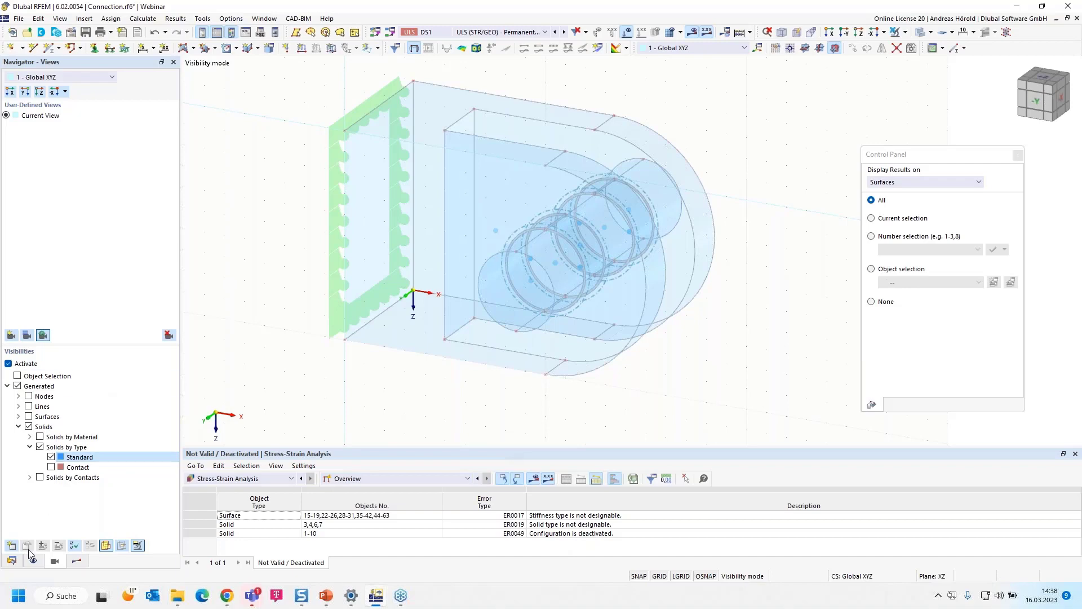
- Assign the stress-strain analysis configuration 1 - Default to the standard solids 1, 2, 5 and 8-10
{"action": "left_click", "coordinate": [11, 561]}
{"action": "scroll", "coordinate": [79, 209], "scroll_direction": "up", "scroll_amount": 11}
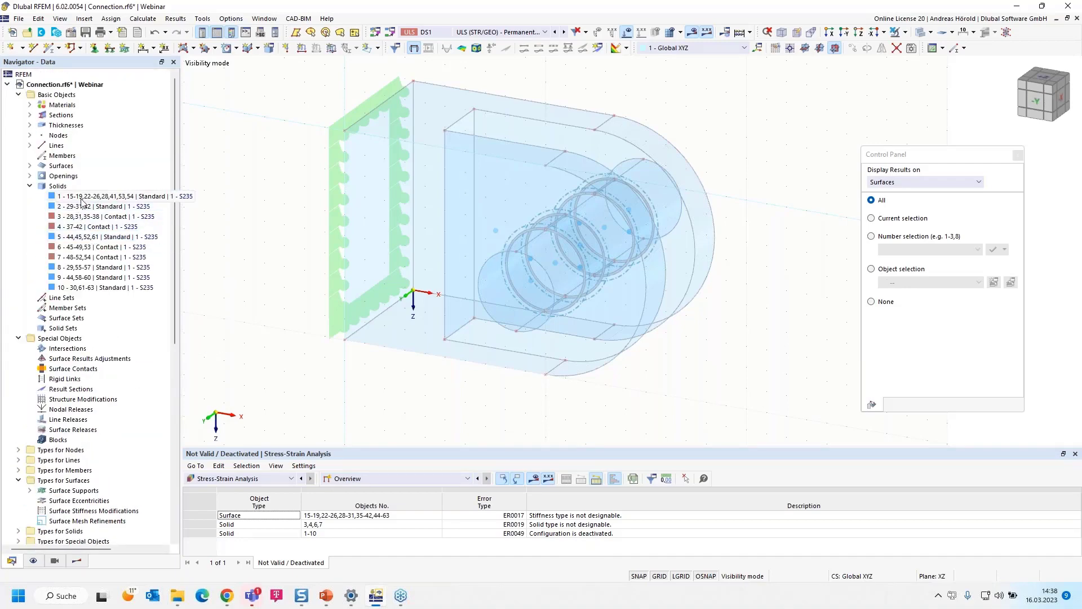
{"action": "left_click", "coordinate": [81, 198]}
{"action": "left_click", "coordinate": [84, 207], "text": "ctrl"}
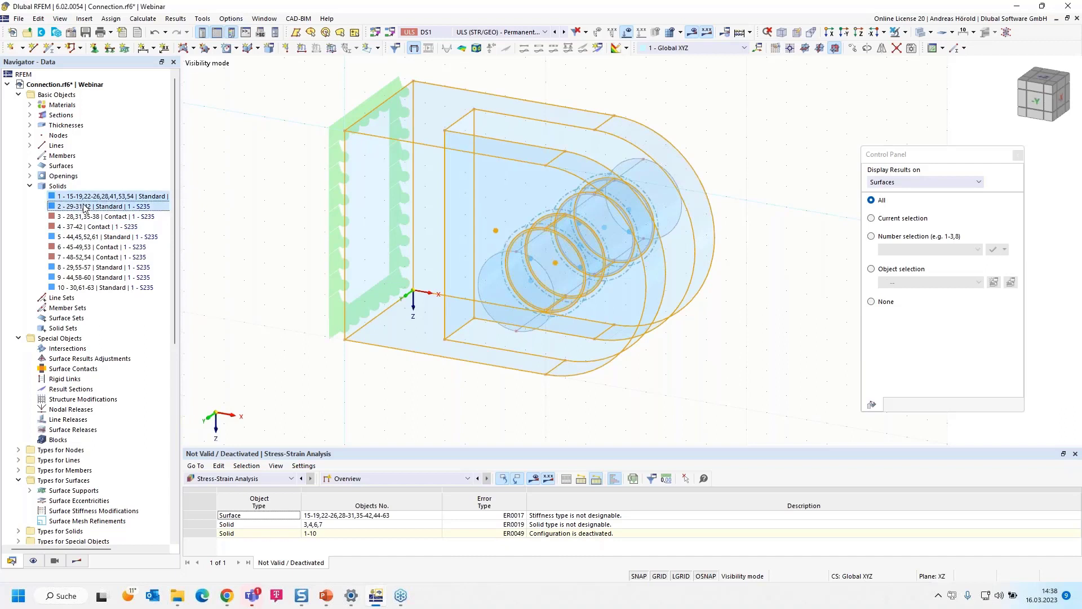
{"action": "left_click", "coordinate": [86, 236], "text": "ctrl"}
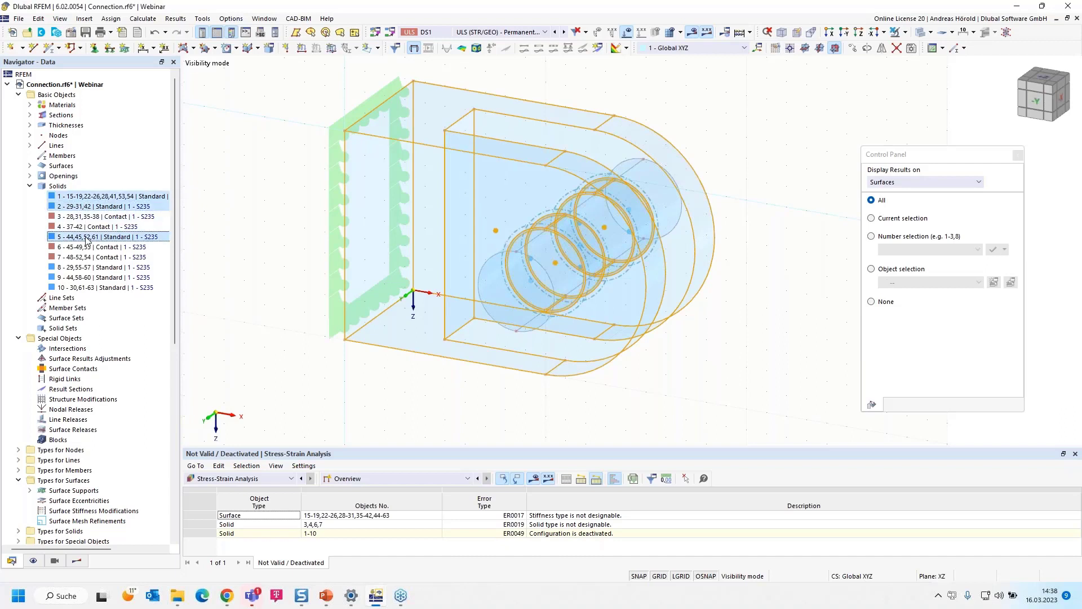
{"action": "left_click", "coordinate": [92, 268], "text": "ctrl"}
{"action": "left_click", "coordinate": [99, 278], "text": "ctrl"}
{"action": "left_click", "coordinate": [104, 286], "text": "ctrl"}
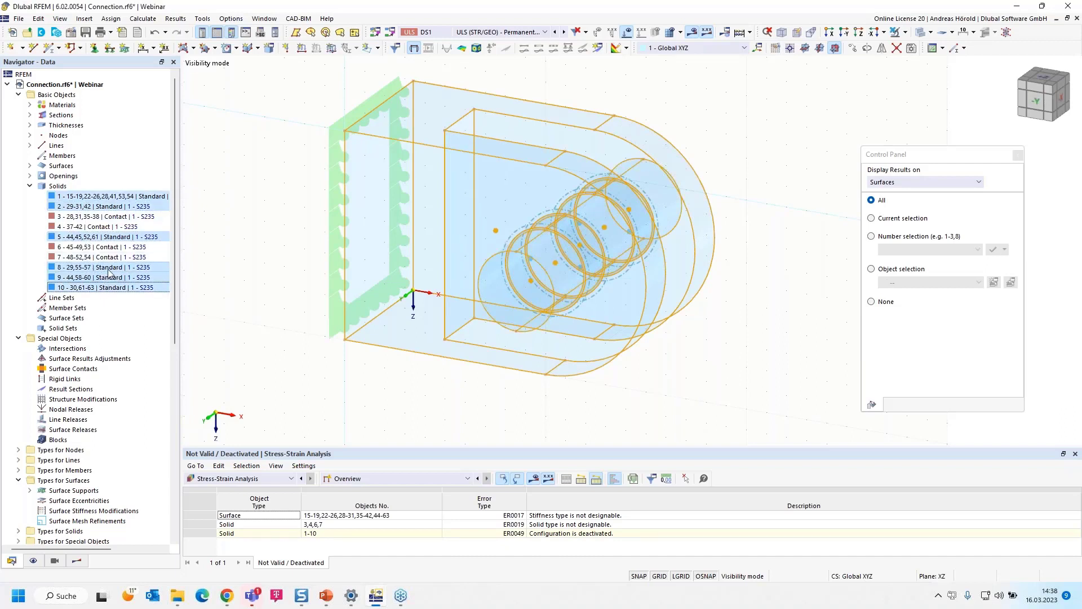
{"action": "right_click", "coordinate": [119, 272]}
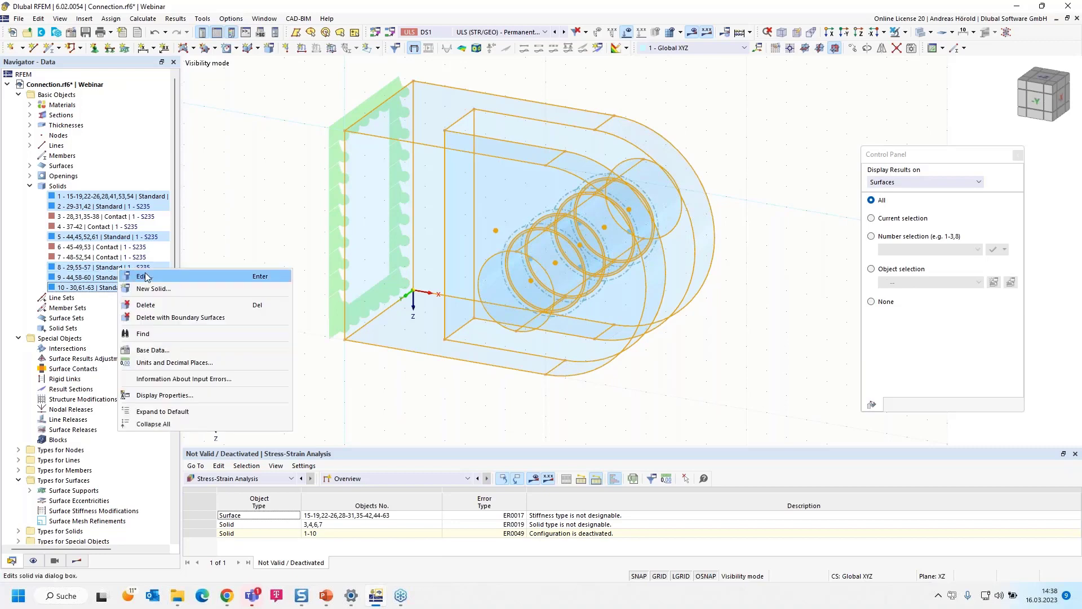
{"action": "left_click", "coordinate": [144, 277]}
{"action": "left_click", "coordinate": [285, 128]}
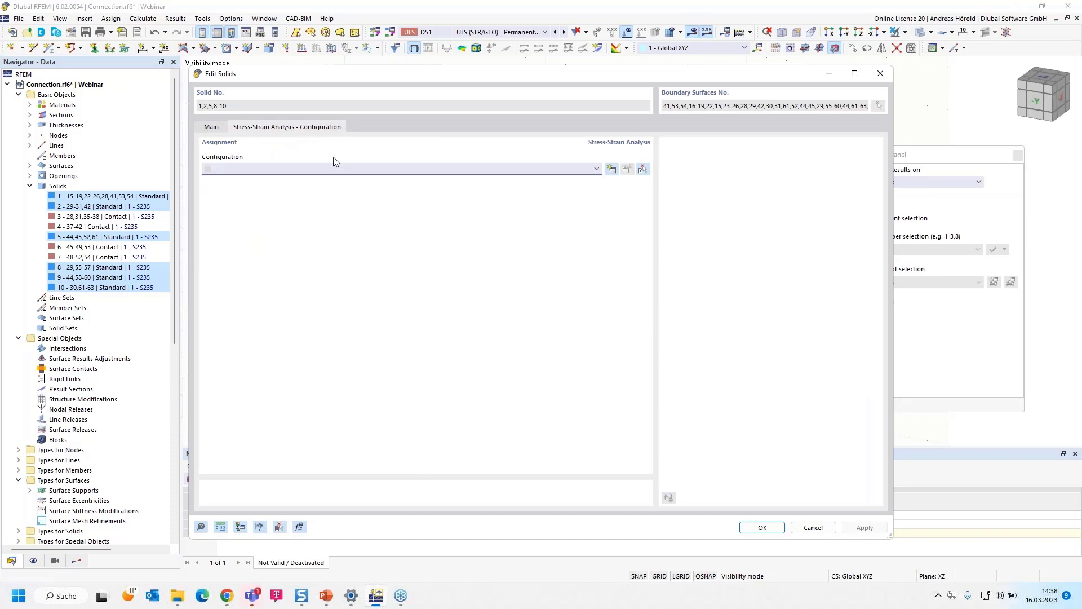
{"action": "left_click", "coordinate": [401, 172]}
{"action": "left_click", "coordinate": [316, 181]}
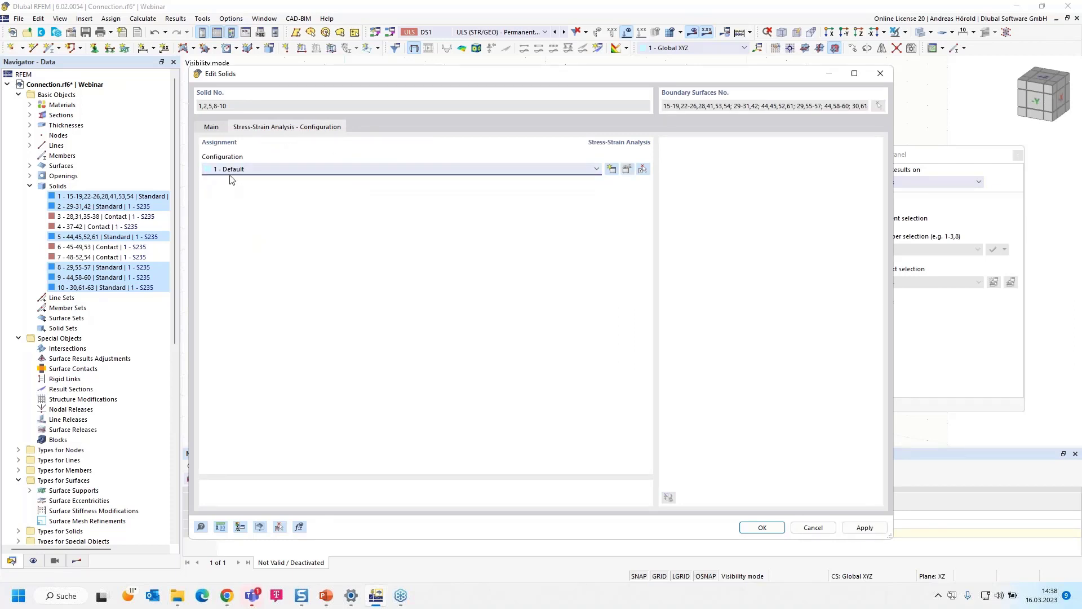
{"action": "left_click", "coordinate": [763, 528]}
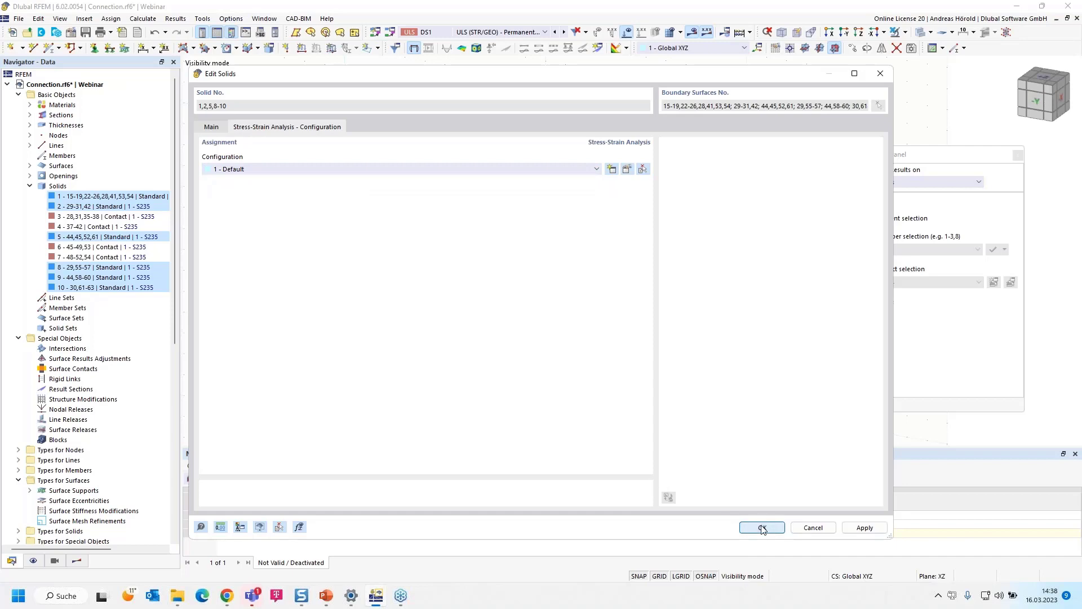
{"action": "left_click", "coordinate": [588, 345]}
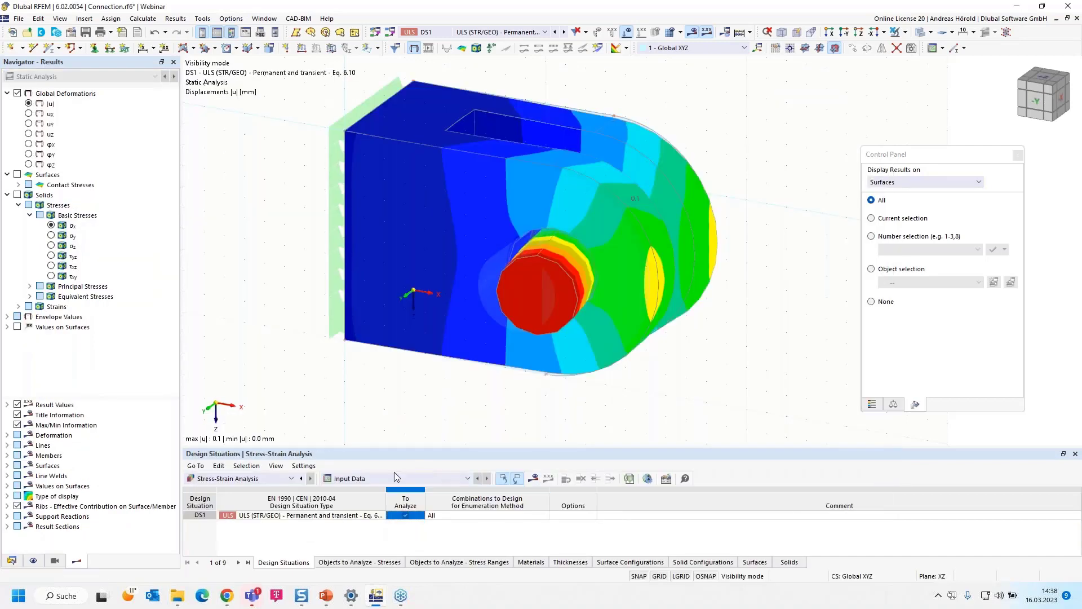
- Start the Stress-Strain Analysis calculation and list the stresses on solids by design situation
{"action": "left_click", "coordinate": [534, 477]}
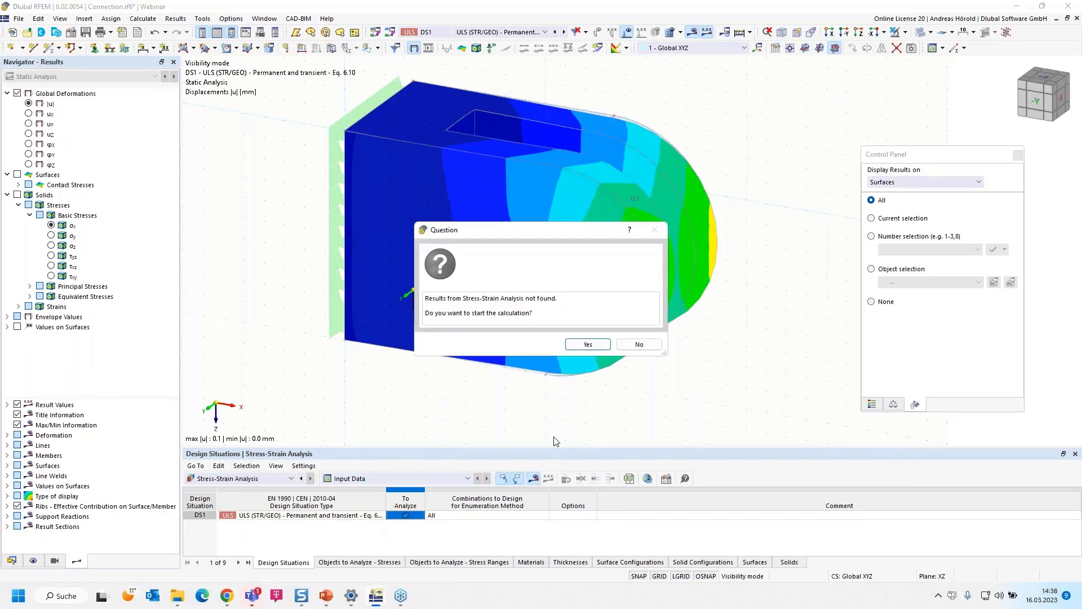
{"action": "left_click", "coordinate": [586, 346]}
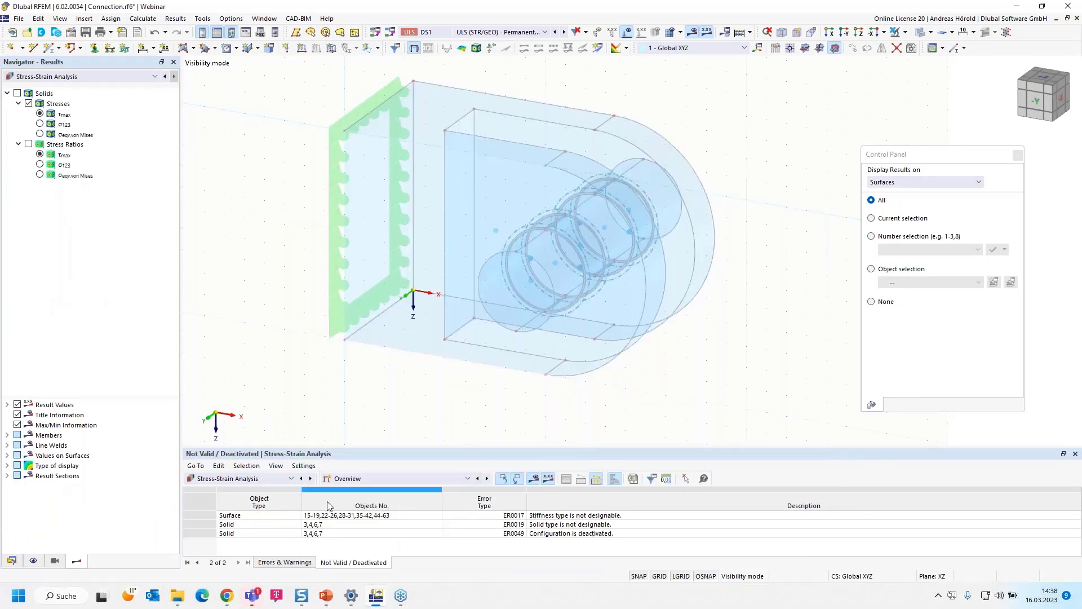
{"action": "left_click", "coordinate": [380, 478]}
{"action": "left_click", "coordinate": [382, 505]}
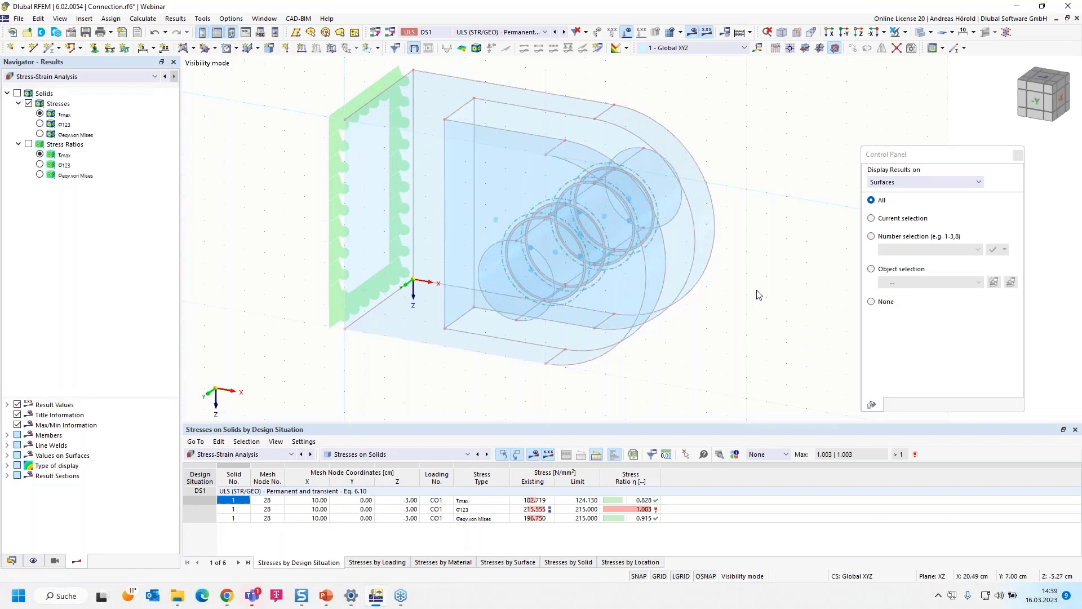
- Switch the results to Static Analysis and display the von Mises equivalent total strains on the solids with their colour scale
{"action": "middle_click_drag", "start_coordinate": [756, 297], "coordinate": [755, 312], "text": "ctrl"}
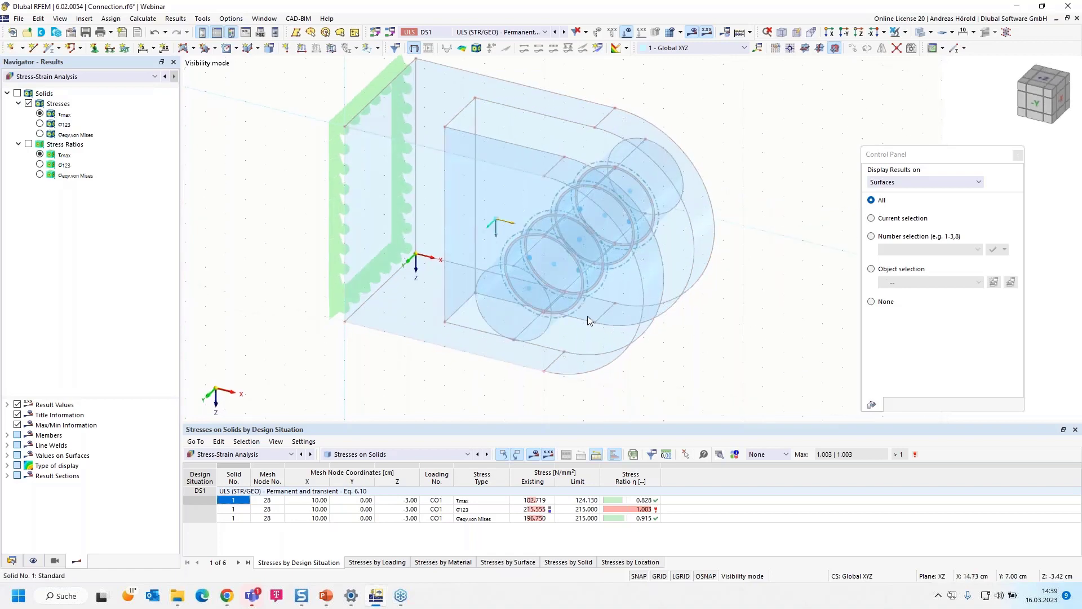
{"action": "left_click", "coordinate": [88, 76]}
{"action": "left_click", "coordinate": [88, 96]}
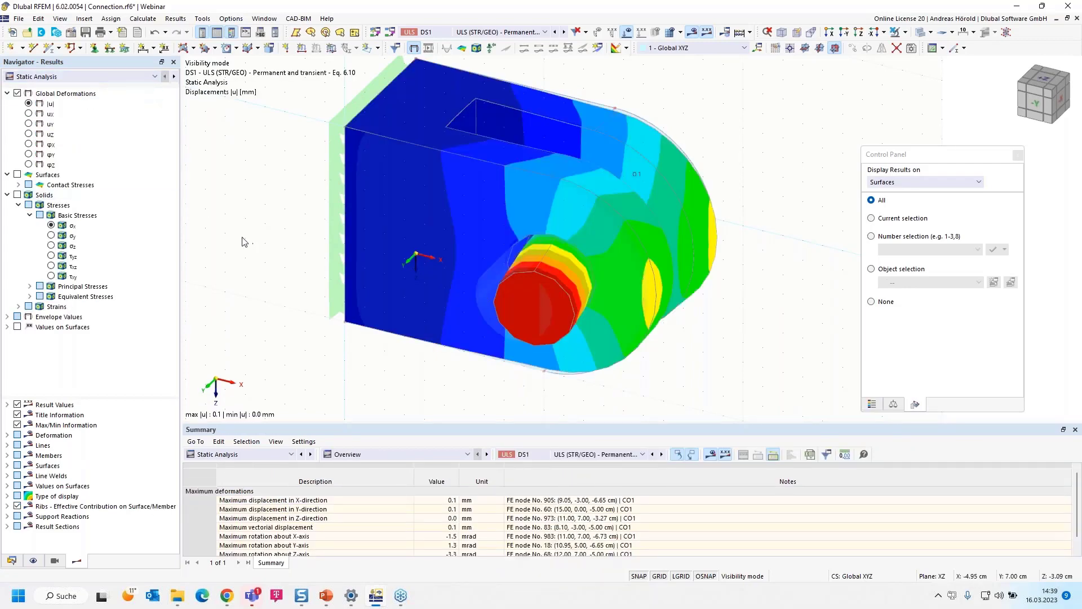
{"action": "left_click", "coordinate": [18, 306]}
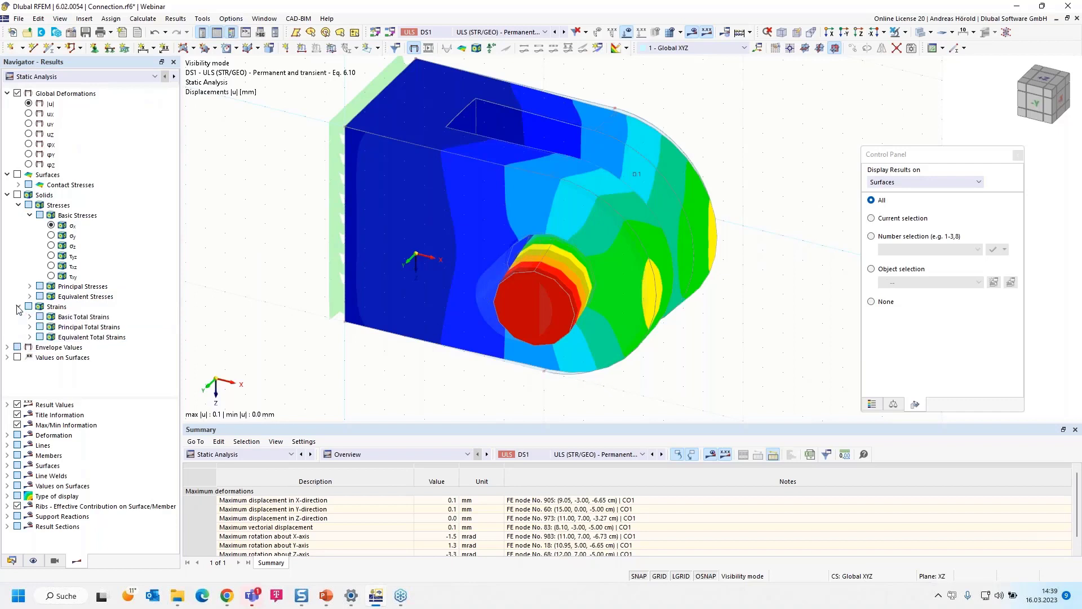
{"action": "left_click", "coordinate": [30, 337]}
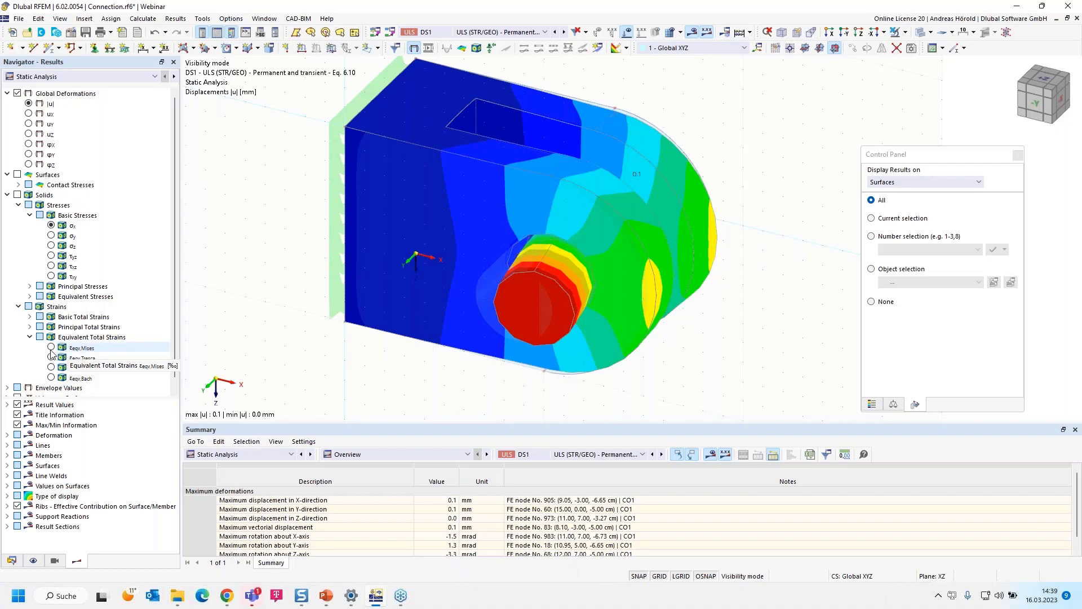
{"action": "left_click", "coordinate": [52, 349]}
{"action": "left_click", "coordinate": [51, 348]}
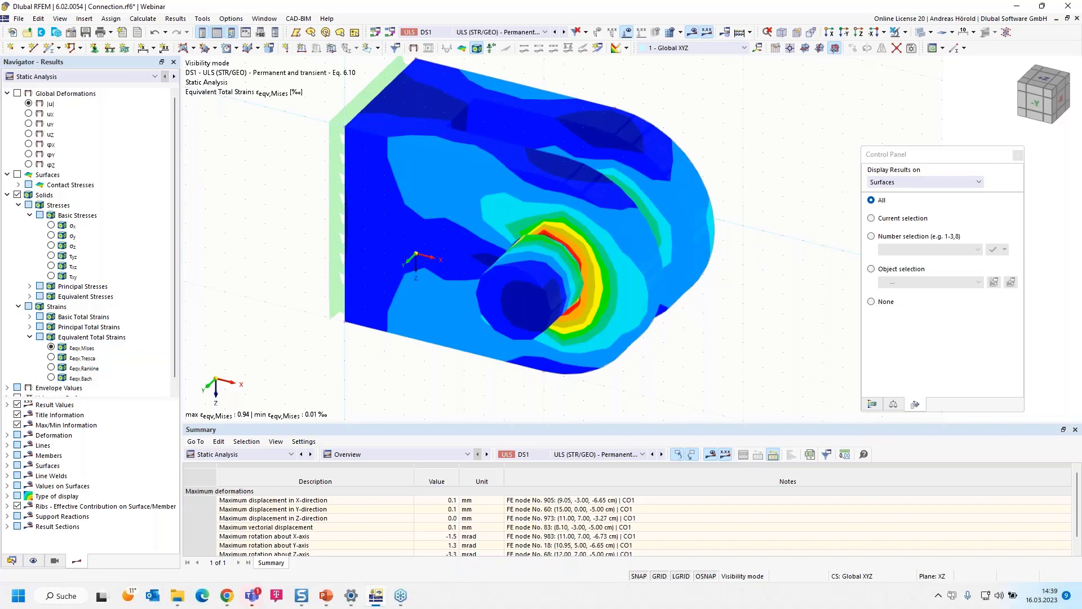
{"action": "left_click", "coordinate": [872, 404]}
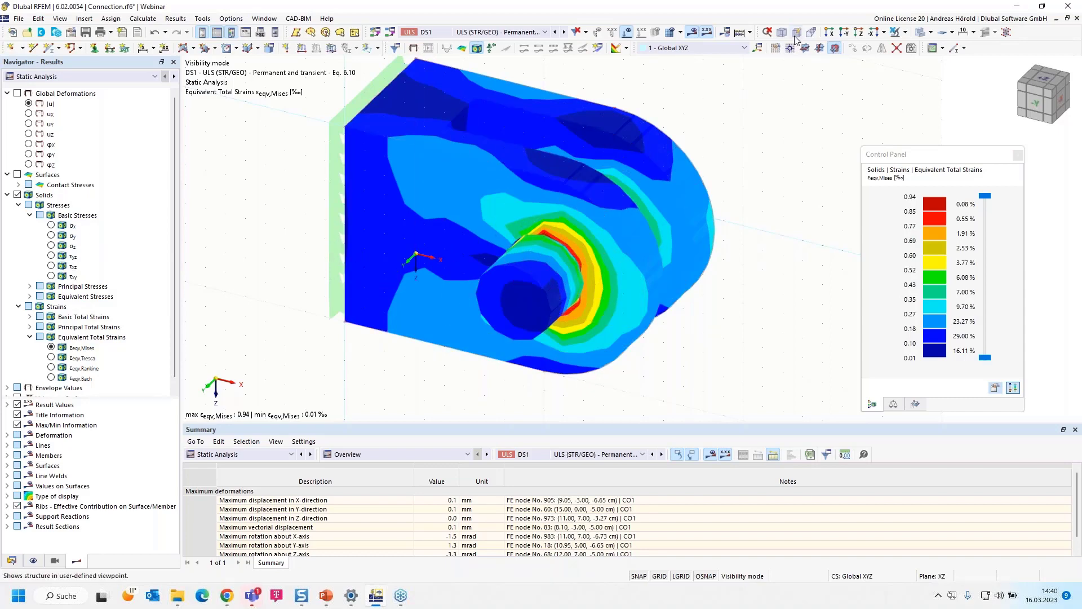
- Cancel the visibility mode and delete the surface support on the body's flat end face, accepting the deletion of all results
{"action": "left_click", "coordinate": [906, 34]}
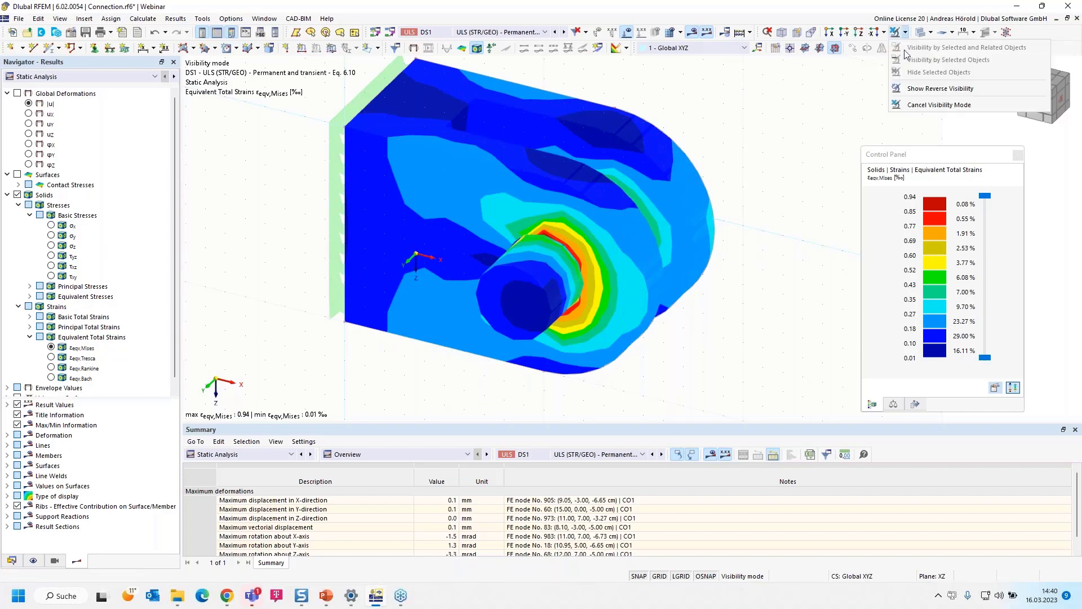
{"action": "left_click", "coordinate": [899, 106]}
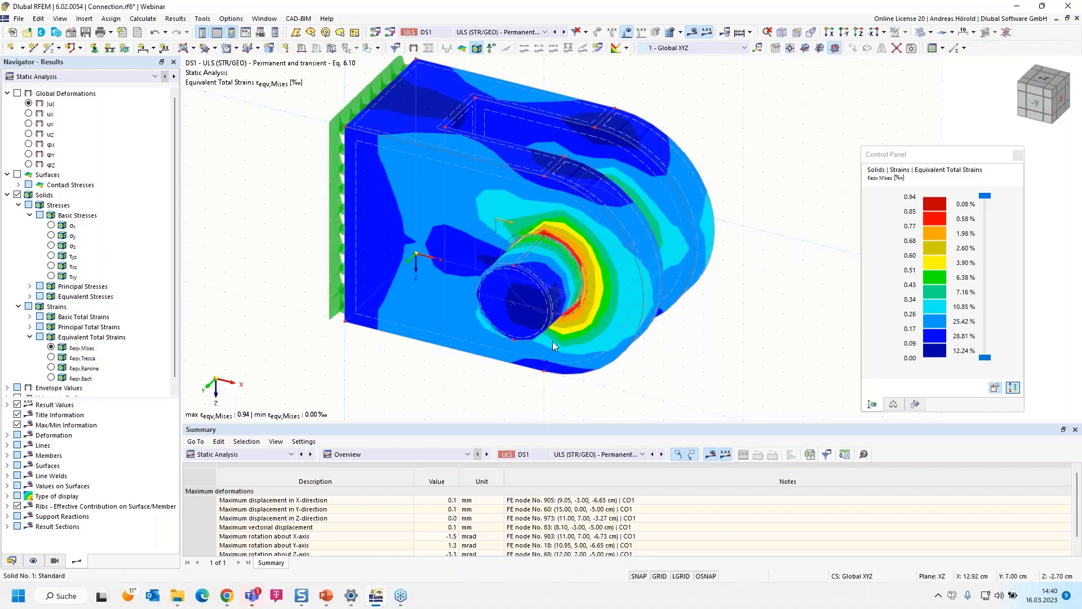
{"action": "middle_click_drag", "start_coordinate": [409, 363], "coordinate": [422, 355], "text": "ctrl"}
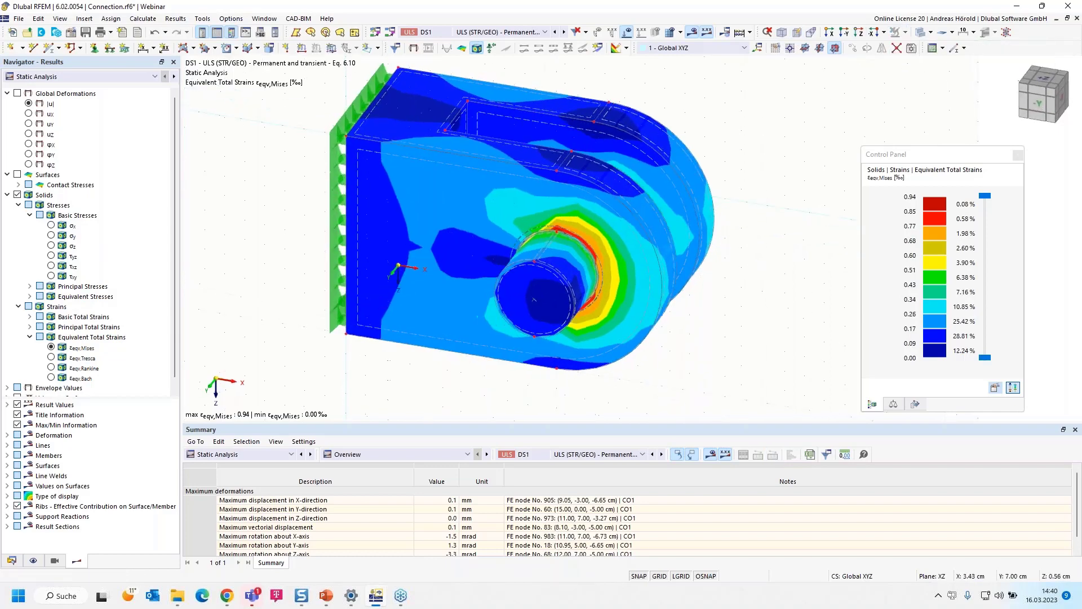
{"action": "left_click", "coordinate": [337, 223]}
{"action": "key", "text": "Delete"}
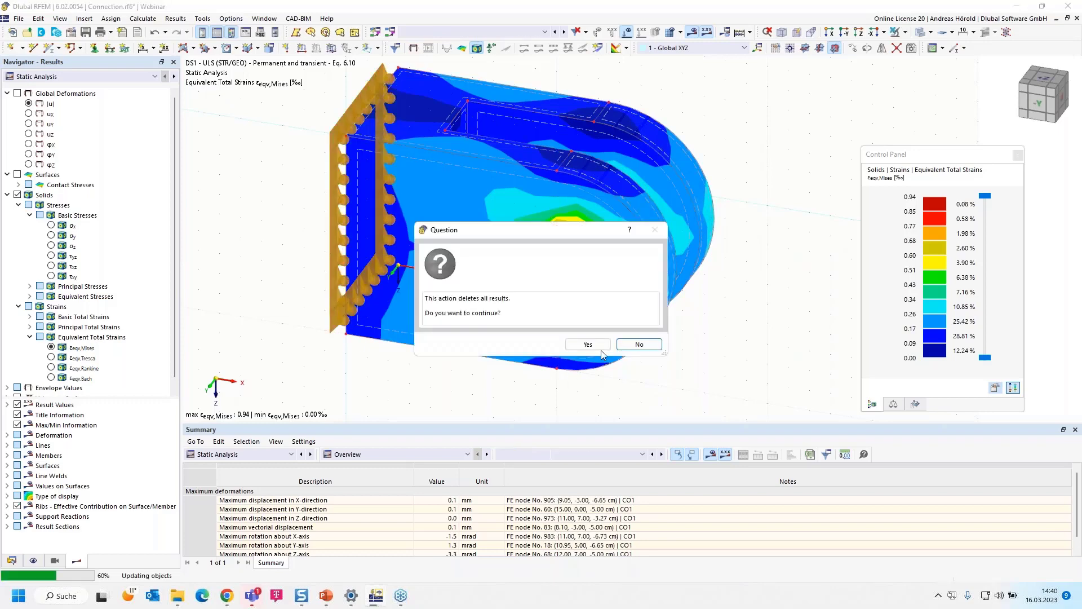
{"action": "left_click", "coordinate": [581, 347]}
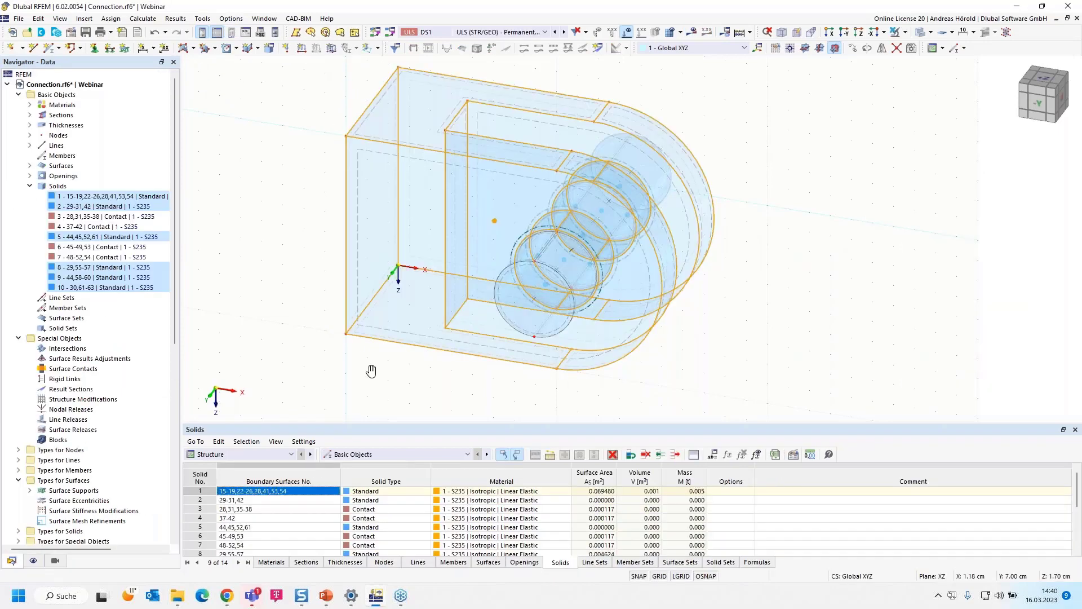
- Copy the body's flat end face once with a displacement of X -2.00, Y 0.00 and Z 0.00 cm
{"action": "middle_click_drag", "start_coordinate": [371, 371], "coordinate": [452, 370], "text": "ctrl"}
{"action": "scroll", "coordinate": [734, 357], "scroll_direction": "up", "scroll_amount": 1}
{"action": "middle_click_drag", "start_coordinate": [735, 357], "coordinate": [871, 349]}
{"action": "left_click", "coordinate": [873, 353]}
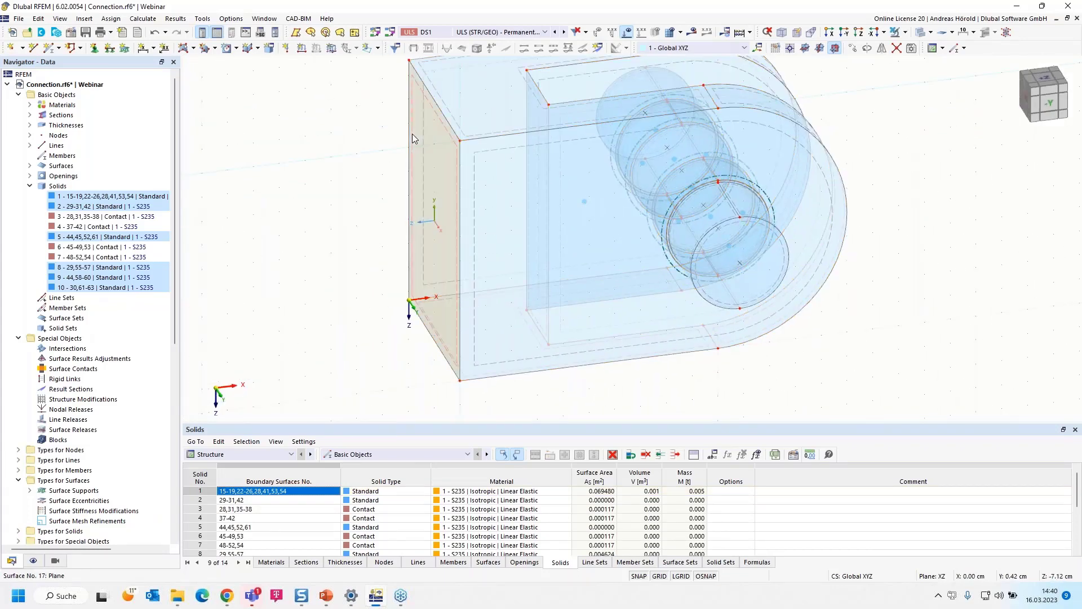
{"action": "left_click", "coordinate": [852, 49]}
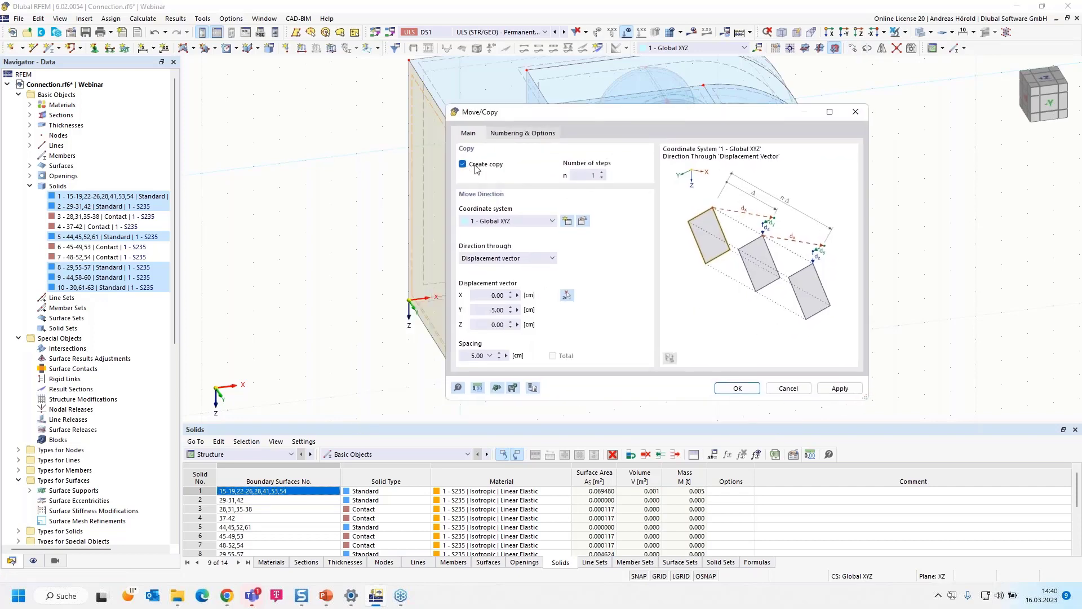
{"action": "left_click", "coordinate": [485, 296]}
{"action": "type", "text": "-2"}
{"action": "double_click", "coordinate": [509, 310]}
{"action": "type", "text": "0"}
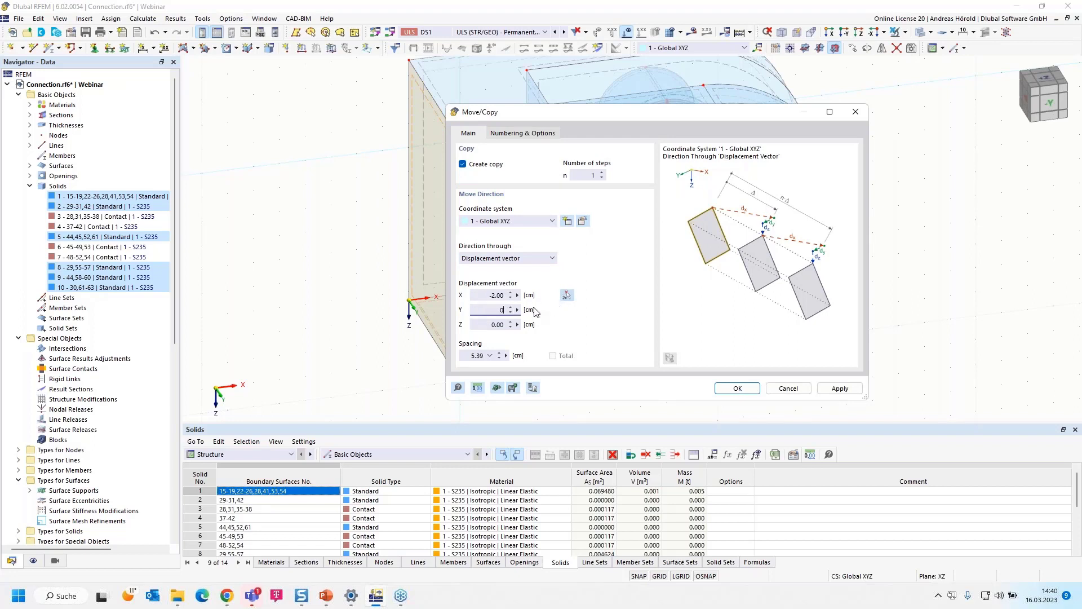
{"action": "left_click", "coordinate": [742, 391]}
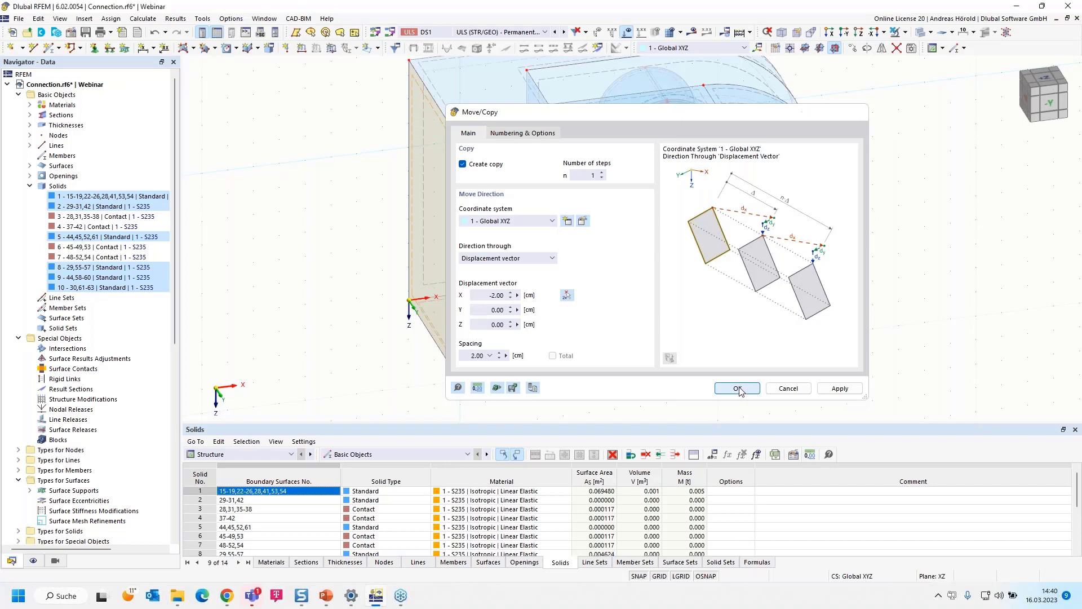
{"action": "left_click", "coordinate": [265, 312]}
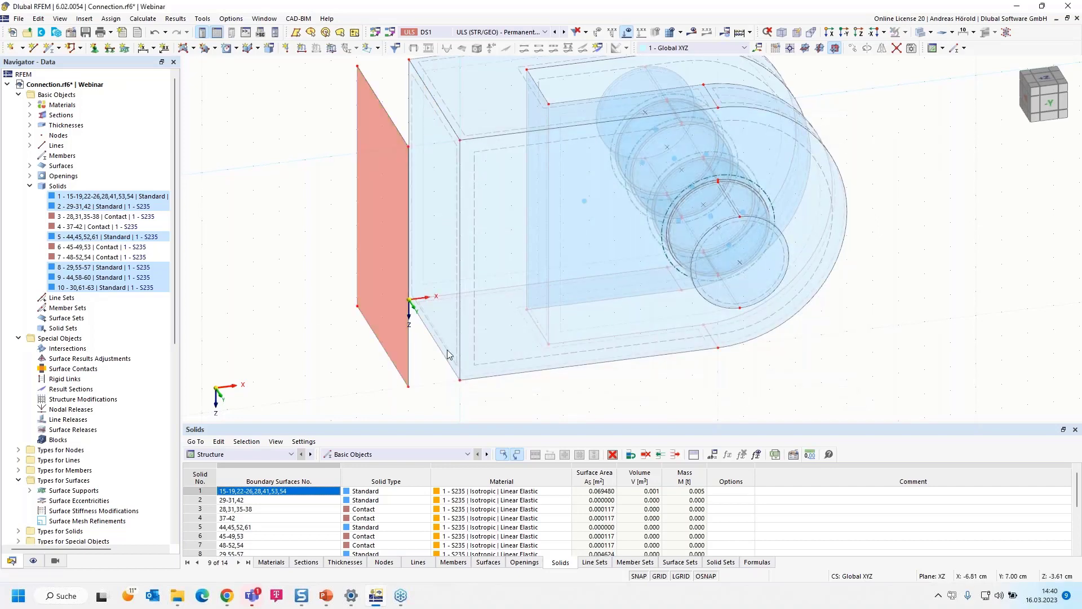
- Select the whole pinned connection body without the copied surface and hide it
{"action": "scroll", "coordinate": [644, 376], "scroll_direction": "down", "scroll_amount": 2}
{"action": "middle_click_drag", "start_coordinate": [673, 385], "coordinate": [472, 369], "text": "ctrl"}
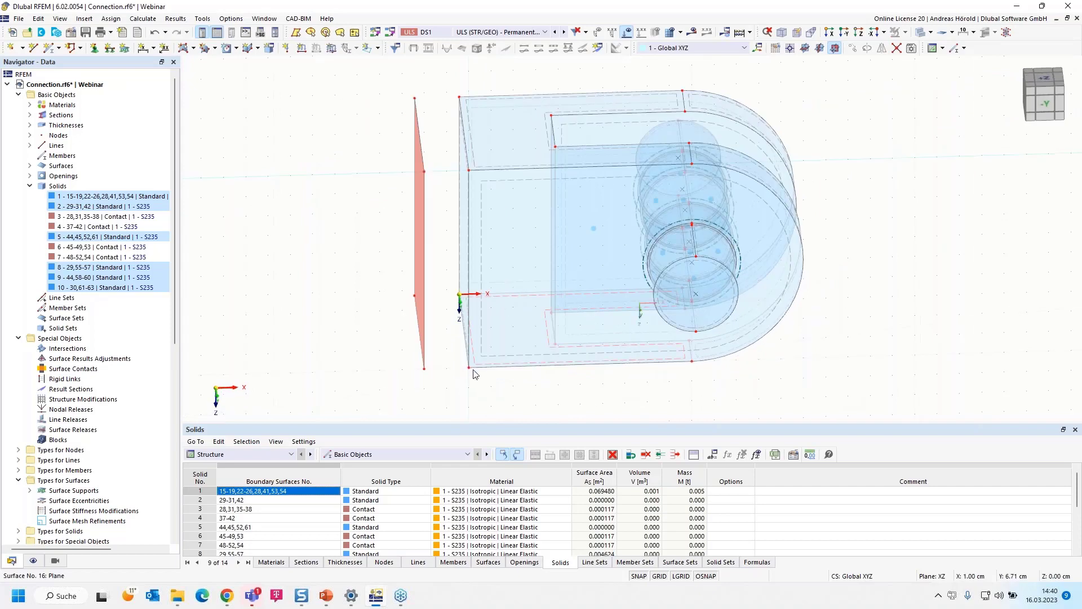
{"action": "left_click_drag", "start_coordinate": [442, 391], "coordinate": [869, 86]}
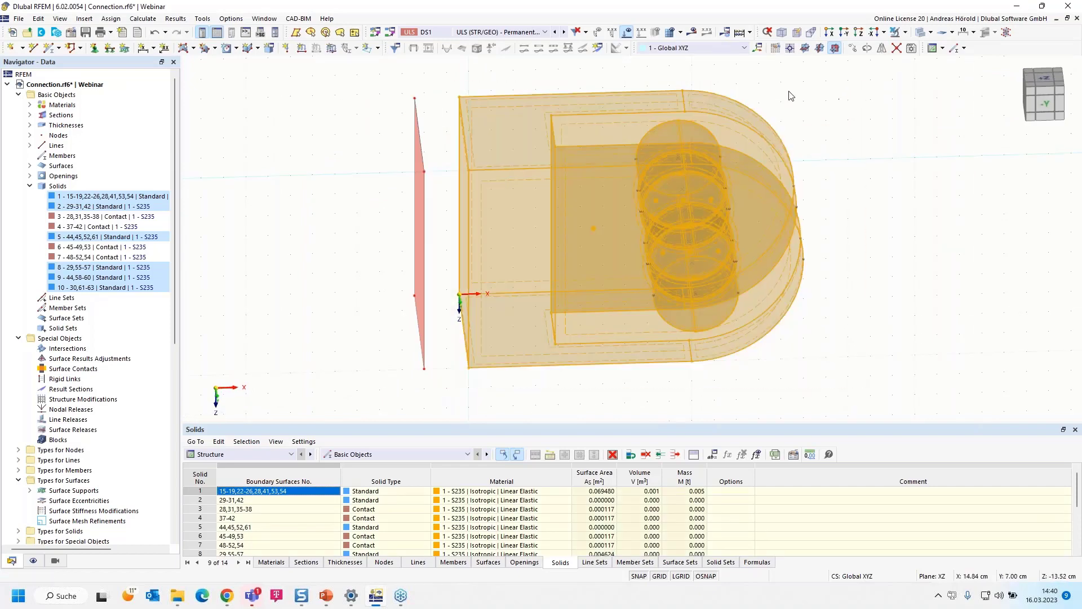
{"action": "left_click", "coordinate": [905, 32]}
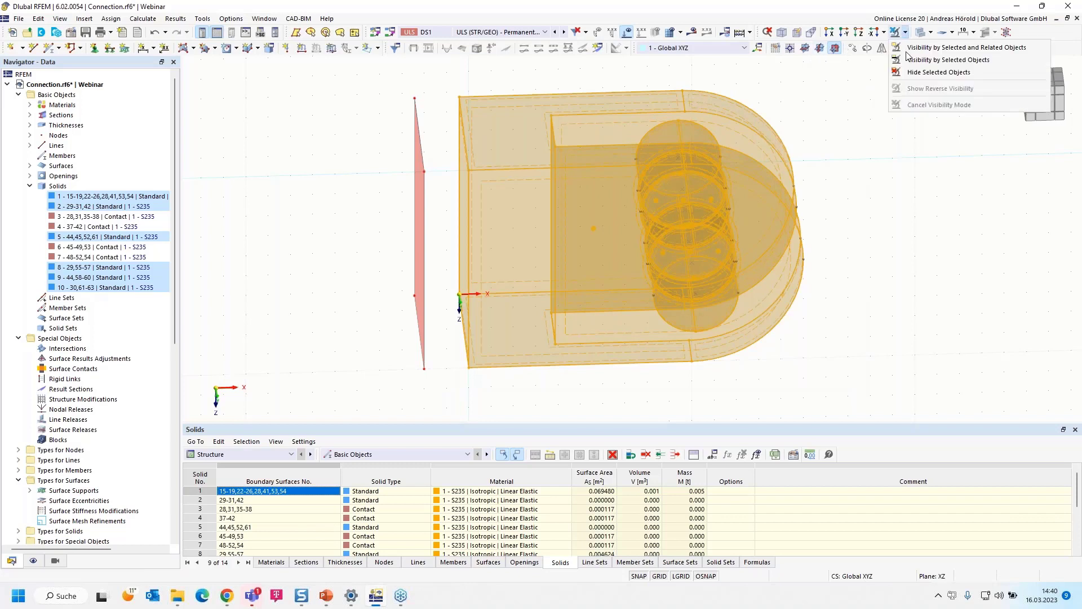
{"action": "left_click", "coordinate": [918, 75]}
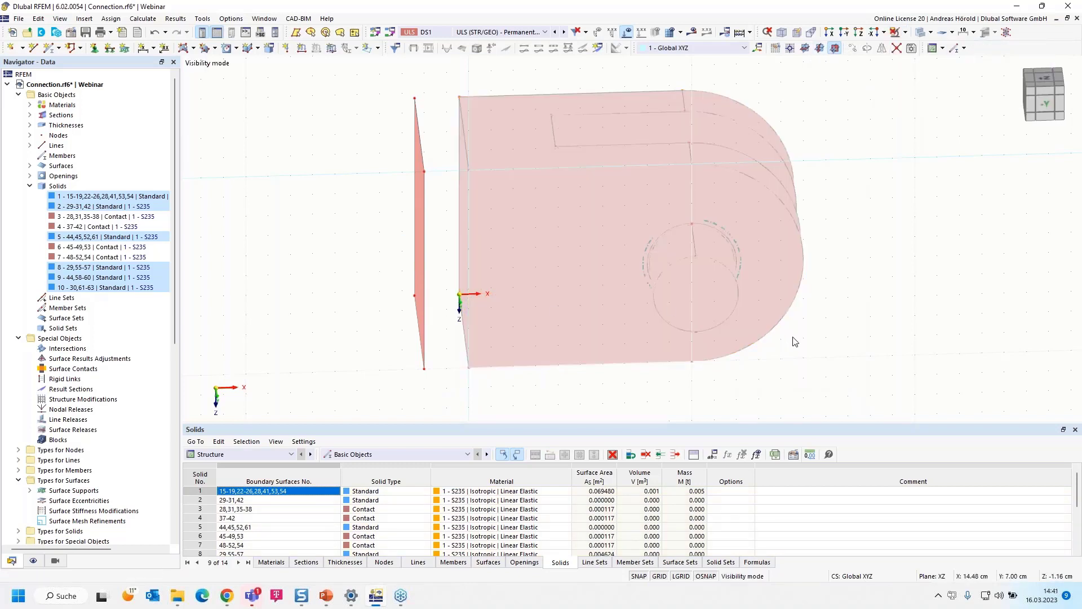
- Make YZ the work plane and place its origin on an upper corner node of the copied surface
{"action": "left_click", "coordinate": [821, 48]}
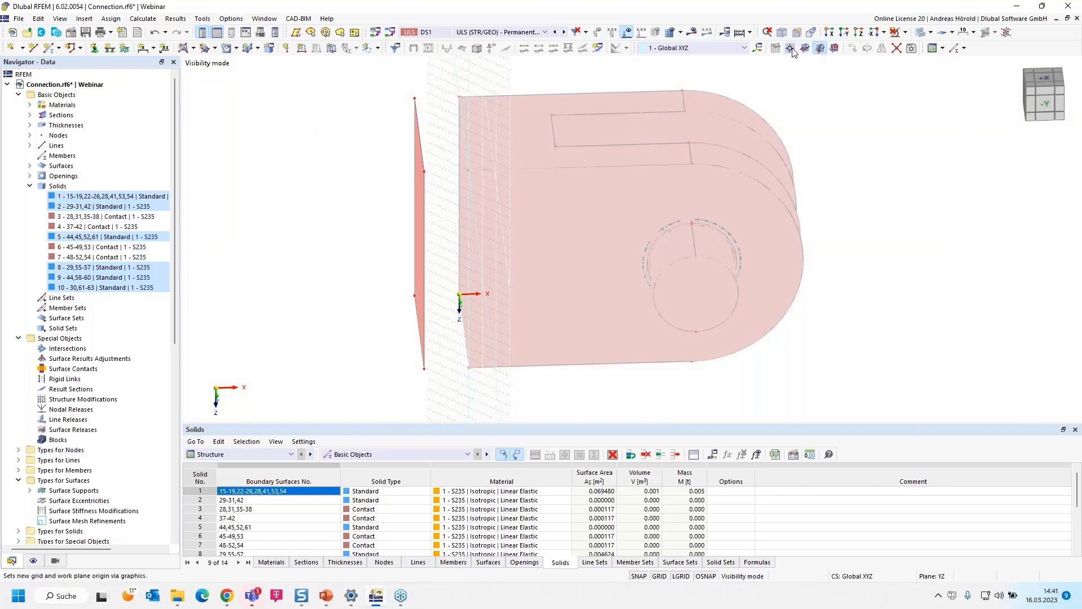
{"action": "left_click", "coordinate": [791, 49]}
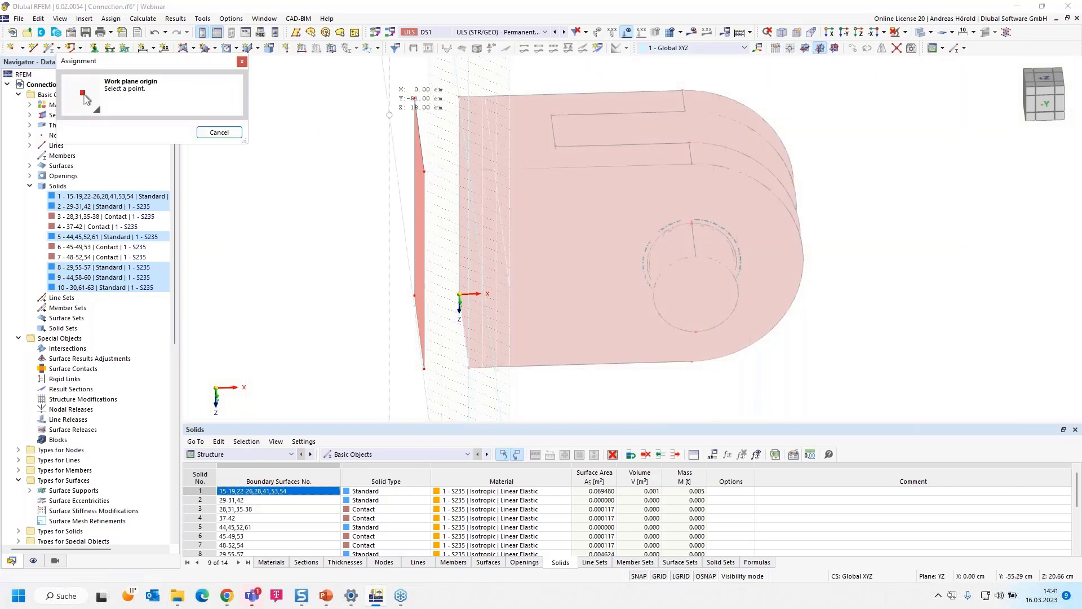
{"action": "left_click", "coordinate": [414, 99]}
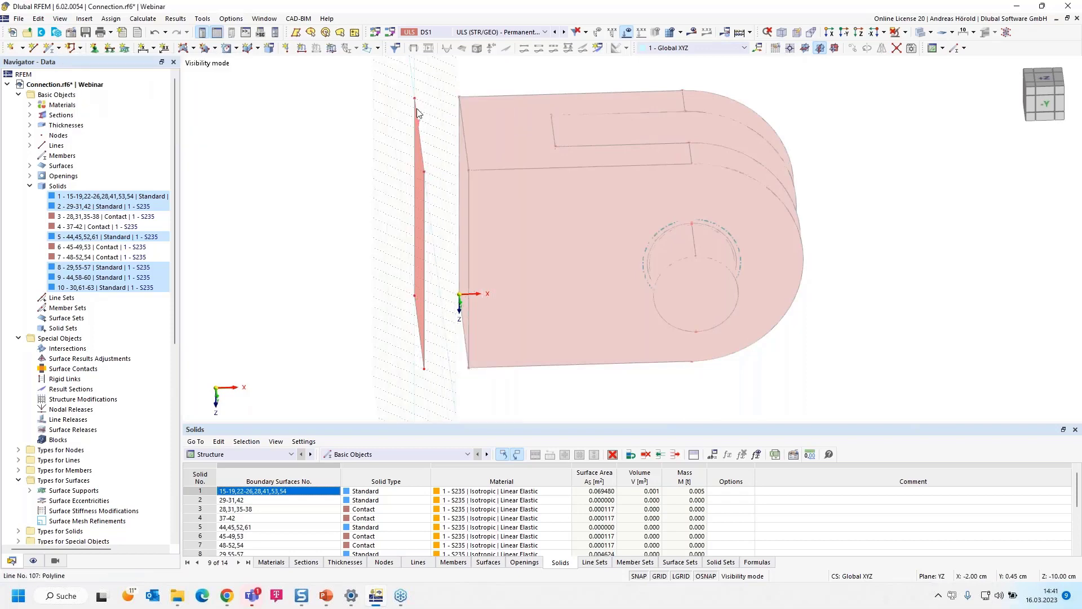
- In the X-direction view, move the four corner nodes of the copied surface outward to enlarge it by 2 cm on each side
{"action": "right_click_drag", "start_coordinate": [770, 377], "coordinate": [828, 365]}
{"action": "left_click", "coordinate": [918, 79]}
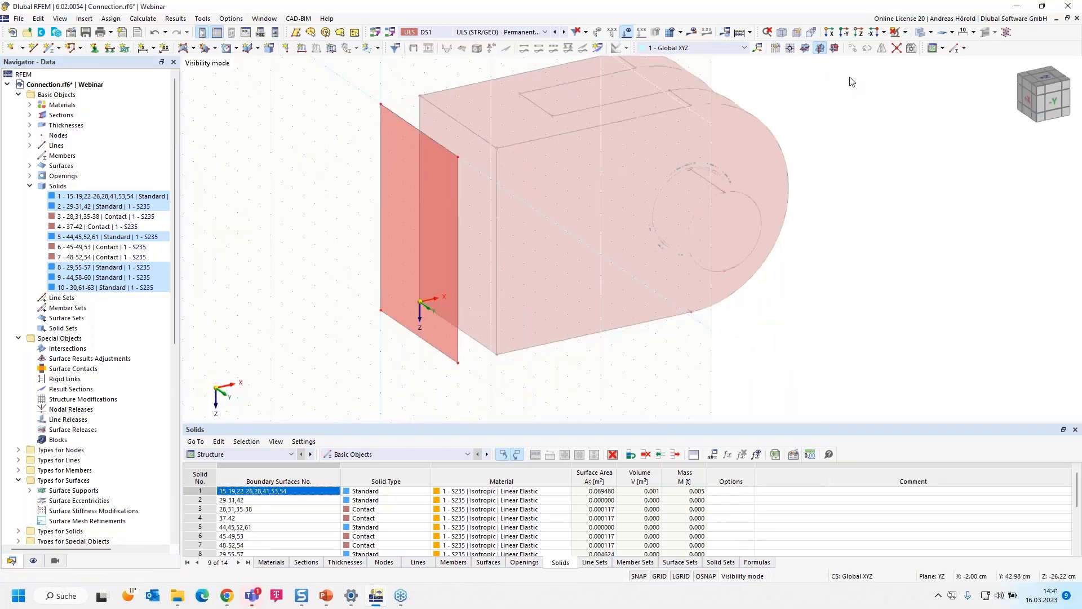
{"action": "left_click", "coordinate": [829, 32]}
{"action": "scroll", "coordinate": [773, 186], "scroll_direction": "down", "scroll_amount": 1}
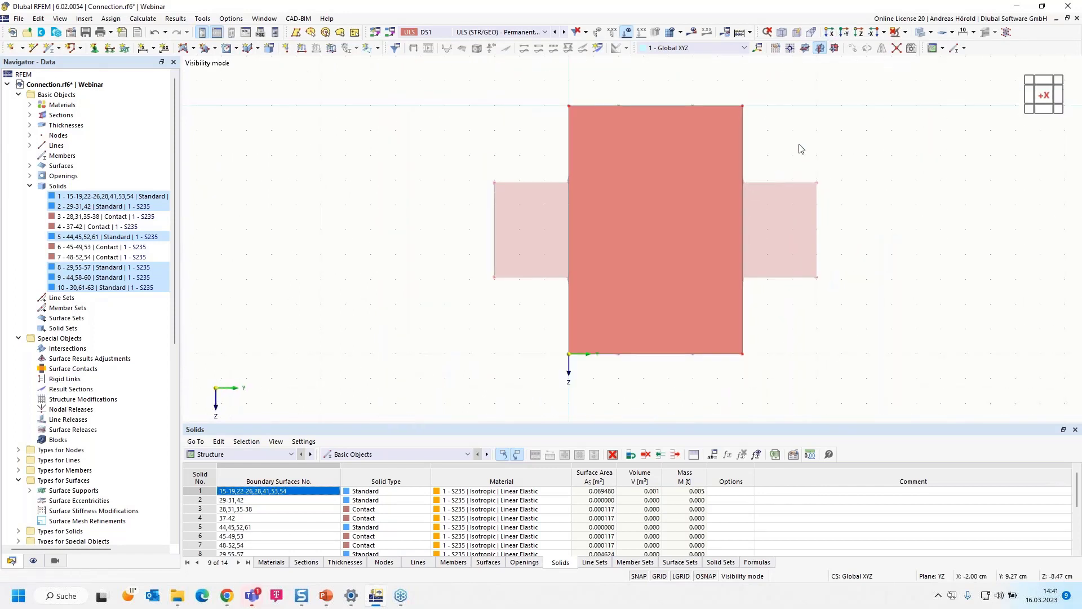
{"action": "middle_click_drag", "start_coordinate": [797, 145], "coordinate": [759, 206]}
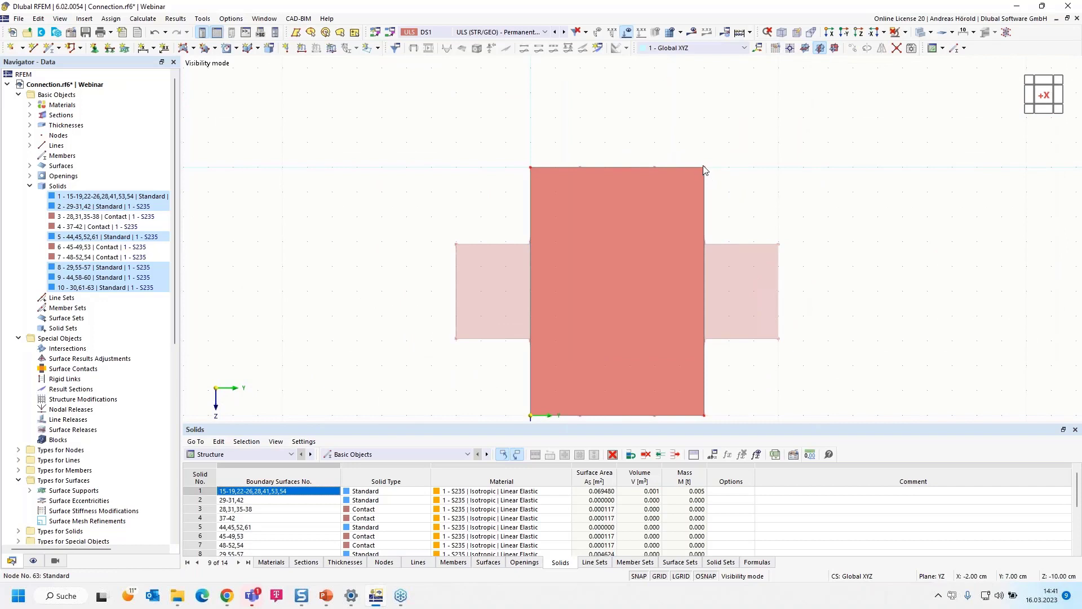
{"action": "left_click_drag", "start_coordinate": [705, 169], "coordinate": [754, 118]}
{"action": "left_click_drag", "start_coordinate": [530, 168], "coordinate": [480, 118]}
{"action": "scroll", "coordinate": [517, 168], "scroll_direction": "down", "scroll_amount": 3}
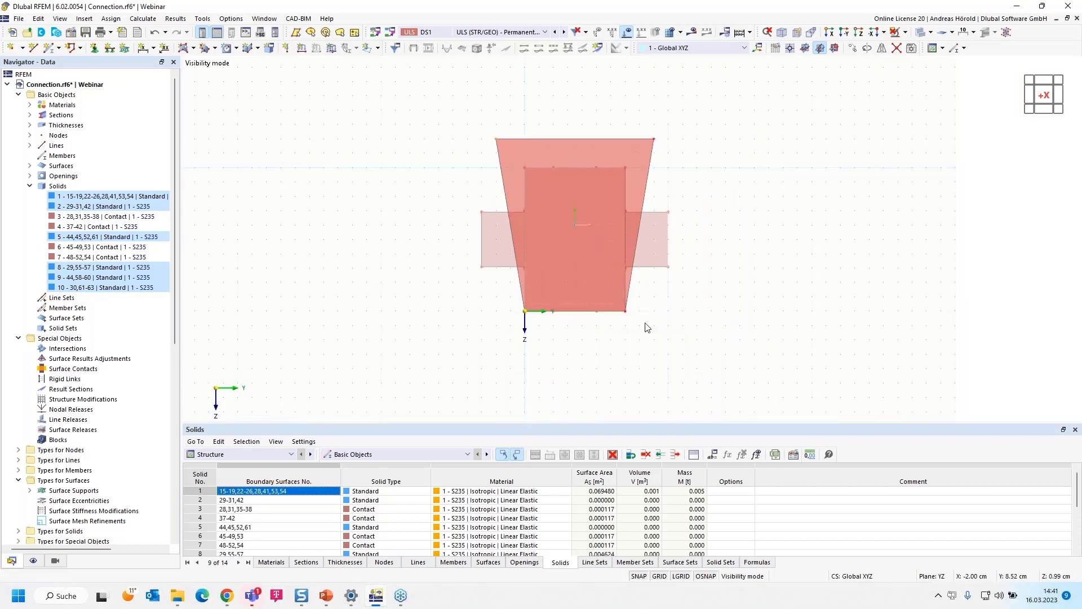
{"action": "left_click_drag", "start_coordinate": [627, 316], "coordinate": [655, 342]}
{"action": "scroll", "coordinate": [526, 310], "scroll_direction": "up", "scroll_amount": 3}
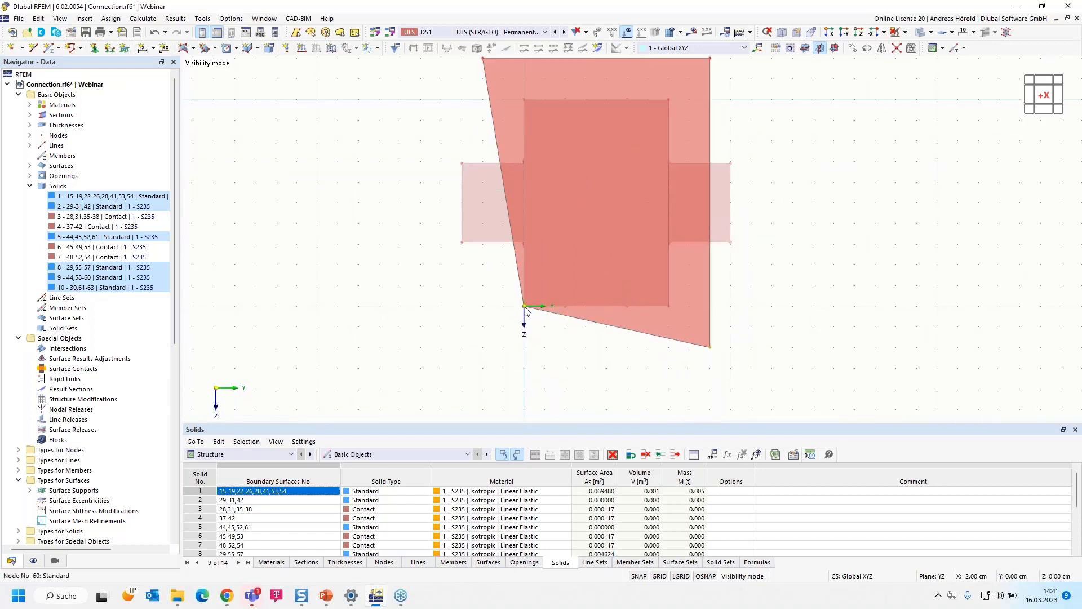
{"action": "left_click_drag", "start_coordinate": [525, 311], "coordinate": [484, 348]}
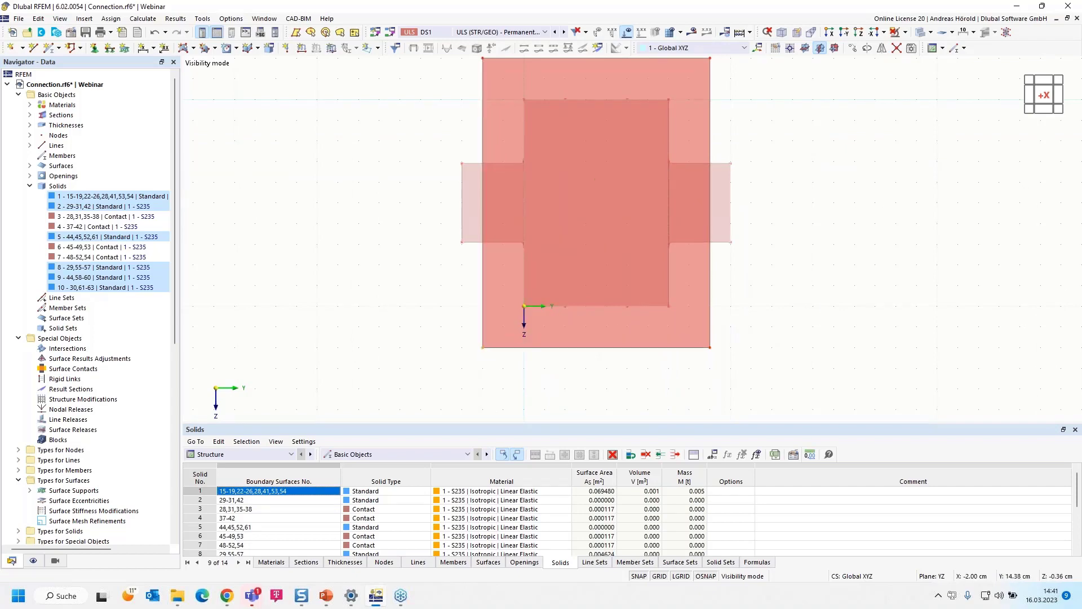
- Open the enlarged surface for editing and set its stiffness type to Standard
{"action": "middle_click_drag", "start_coordinate": [650, 337], "coordinate": [557, 367], "text": "ctrl"}
{"action": "scroll", "coordinate": [549, 365], "scroll_direction": "up", "scroll_amount": 2}
{"action": "middle_click_drag", "start_coordinate": [774, 375], "coordinate": [621, 367]}
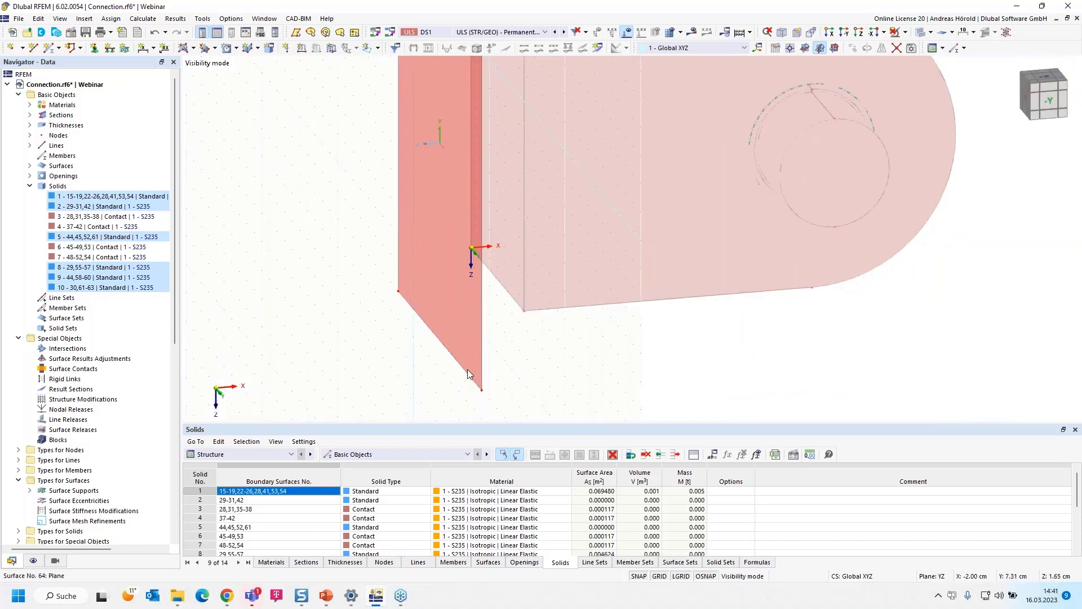
{"action": "double_click", "coordinate": [472, 368]}
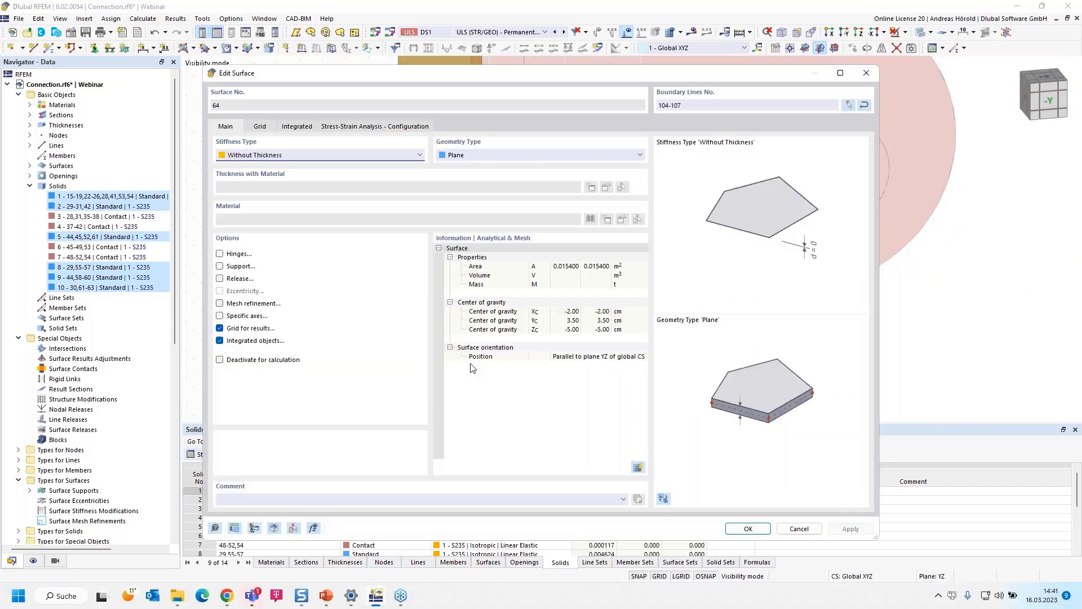
{"action": "left_click", "coordinate": [269, 158]}
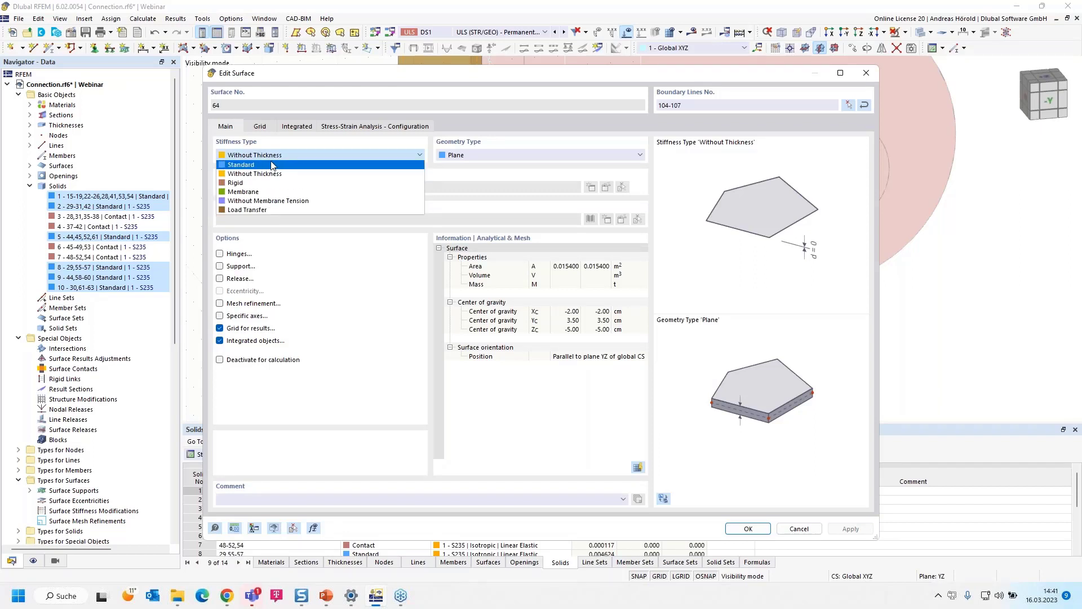
{"action": "left_click", "coordinate": [270, 164]}
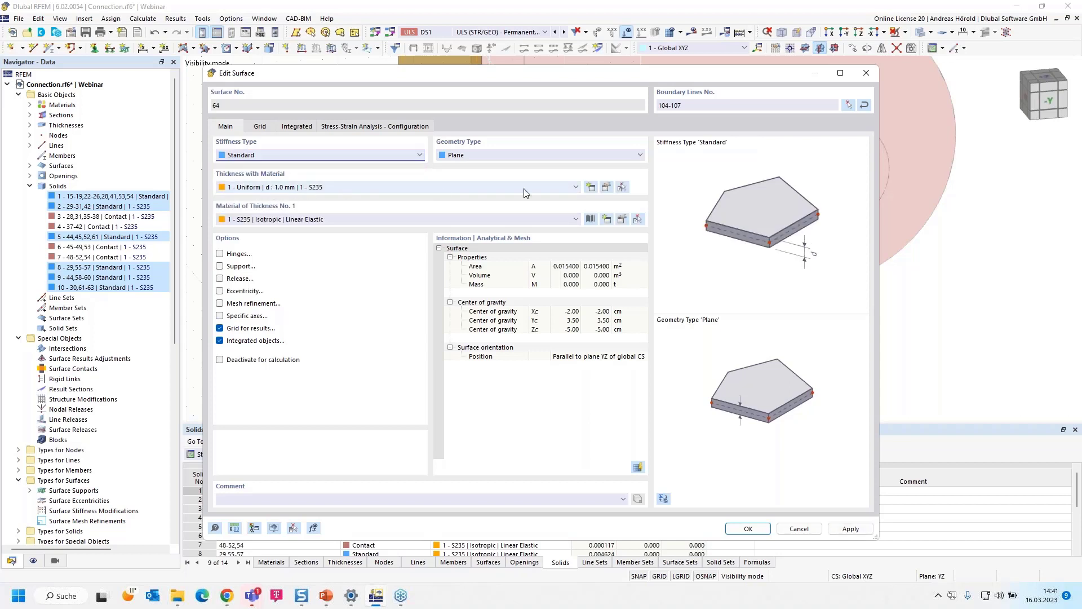
- Create a uniform 20 mm thickness in S235, assign it to the enlarged surface, and accept deletion of the mesh
{"action": "left_click", "coordinate": [590, 187]}
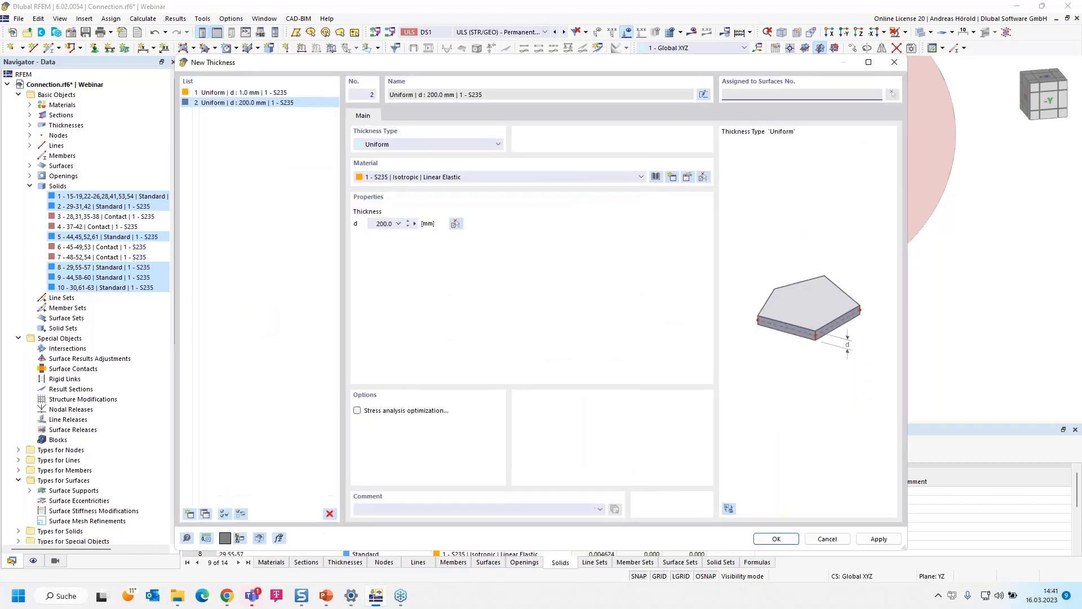
{"action": "left_click", "coordinate": [380, 223]}
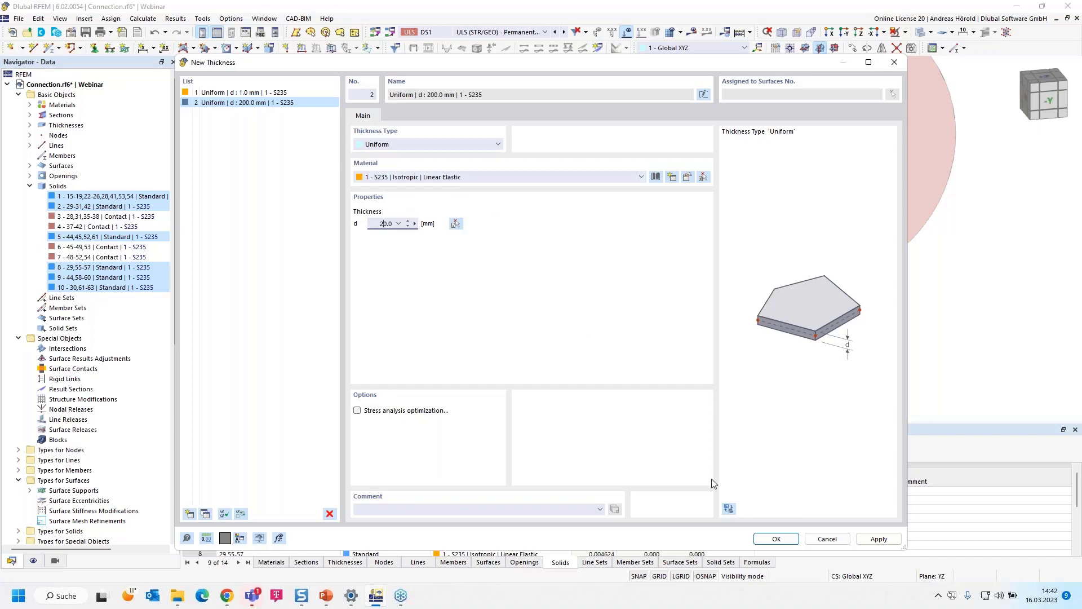
{"action": "left_click", "coordinate": [777, 540]}
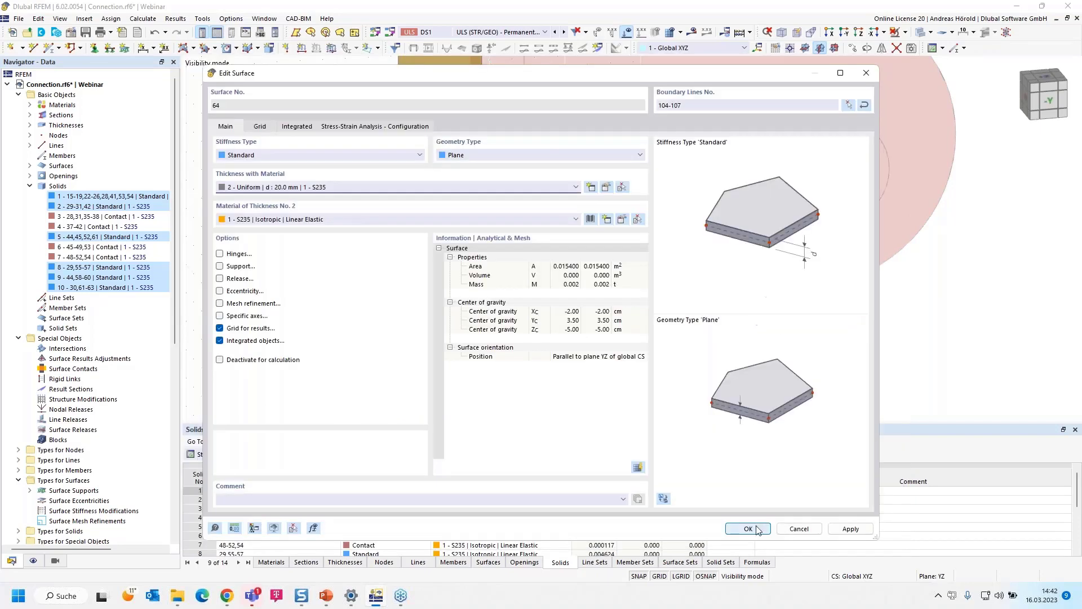
{"action": "left_click", "coordinate": [748, 529]}
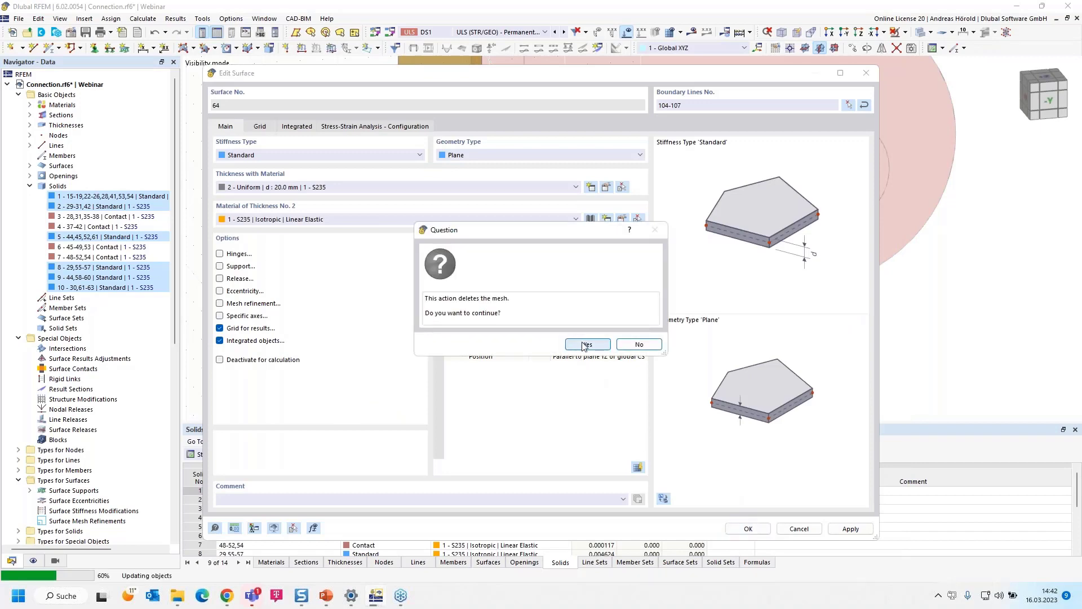
{"action": "left_click", "coordinate": [587, 345]}
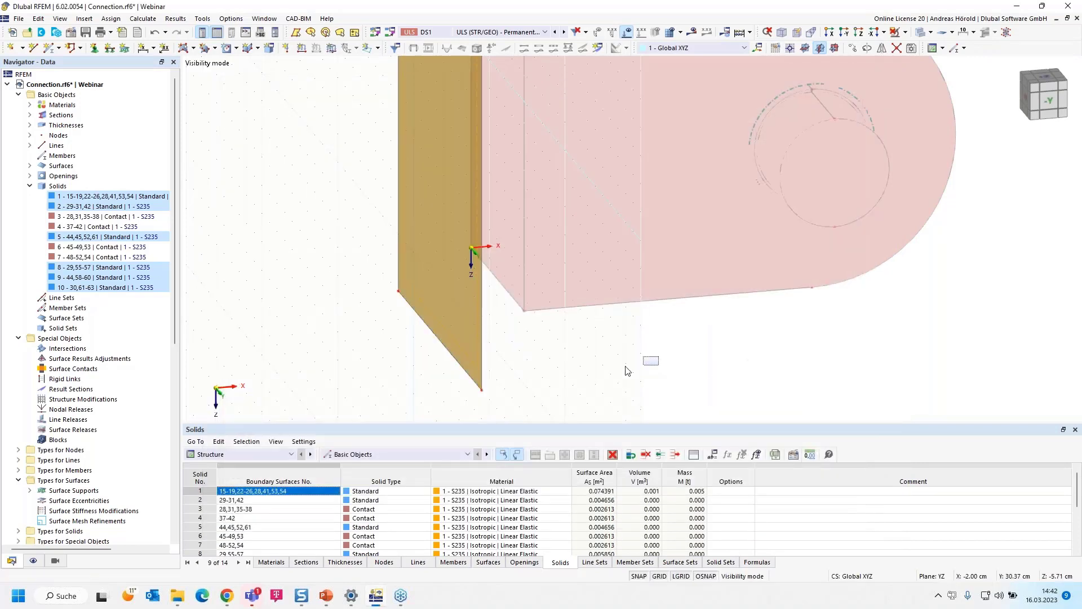
- Cancel visibility mode to show the complete pinned connection together with the 20 mm plate
{"action": "middle_click_drag", "start_coordinate": [620, 364], "coordinate": [556, 377]}
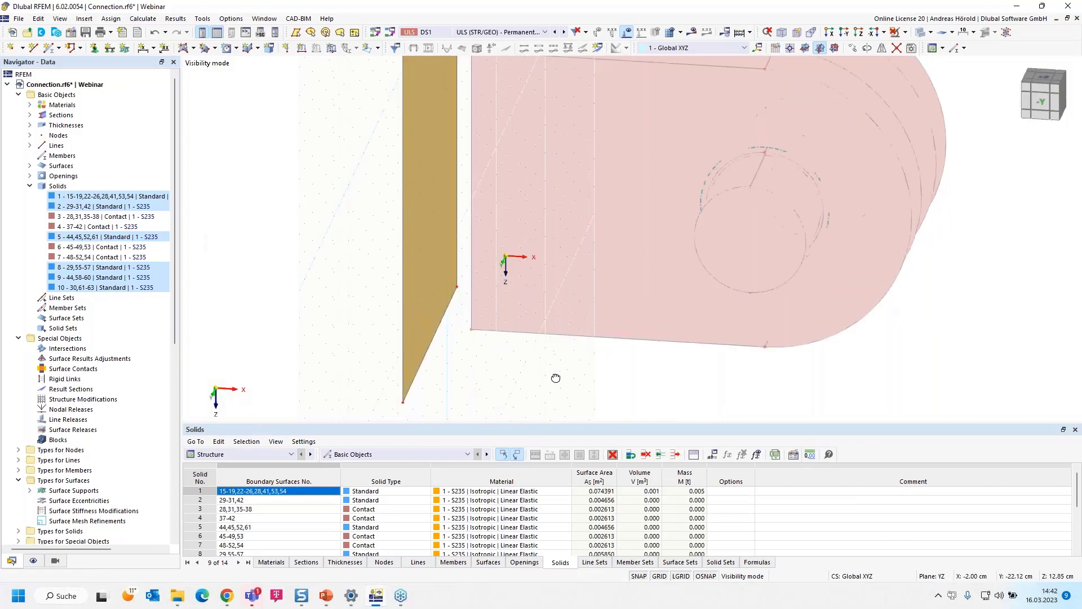
{"action": "scroll", "coordinate": [543, 381], "scroll_direction": "down", "scroll_amount": 3}
{"action": "scroll", "coordinate": [516, 328], "scroll_direction": "up", "scroll_amount": 2}
{"action": "scroll", "coordinate": [511, 316], "scroll_direction": "down", "scroll_amount": 1}
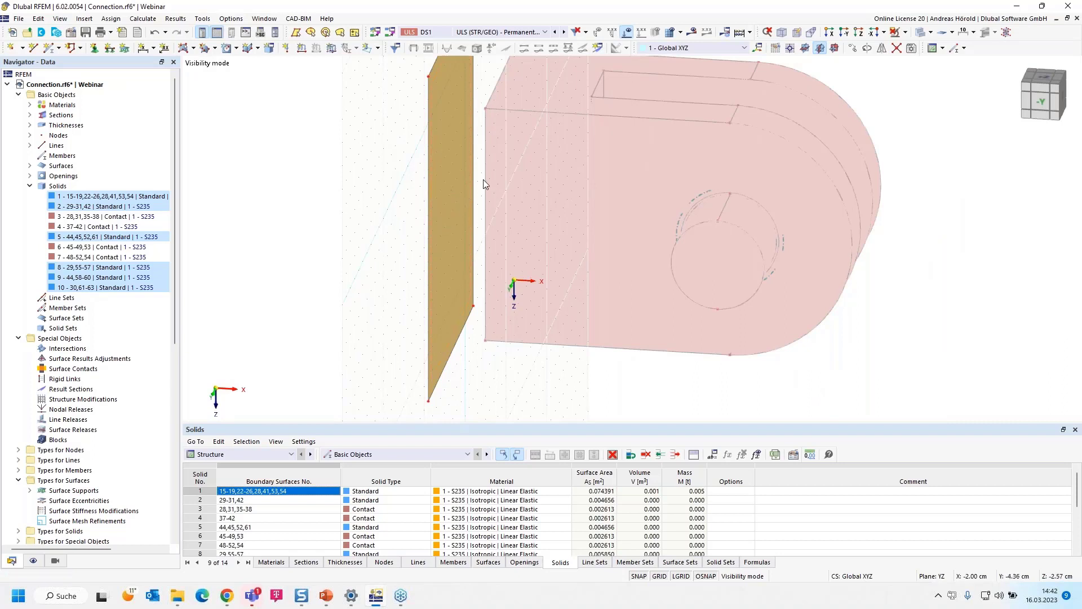
{"action": "scroll", "coordinate": [492, 178], "scroll_direction": "up", "scroll_amount": 2}
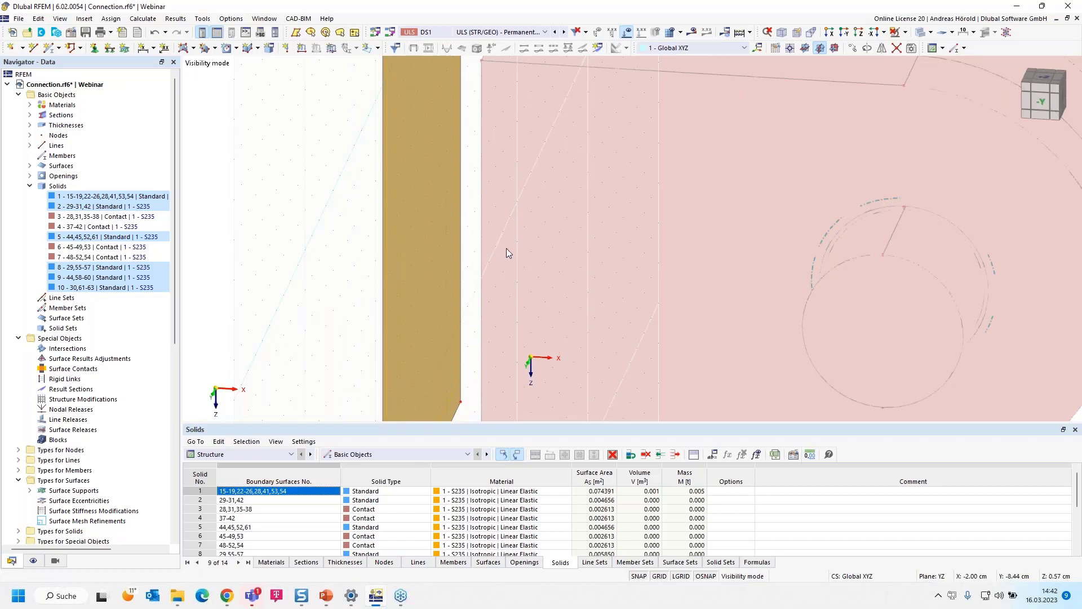
{"action": "scroll", "coordinate": [495, 249], "scroll_direction": "down", "scroll_amount": 3}
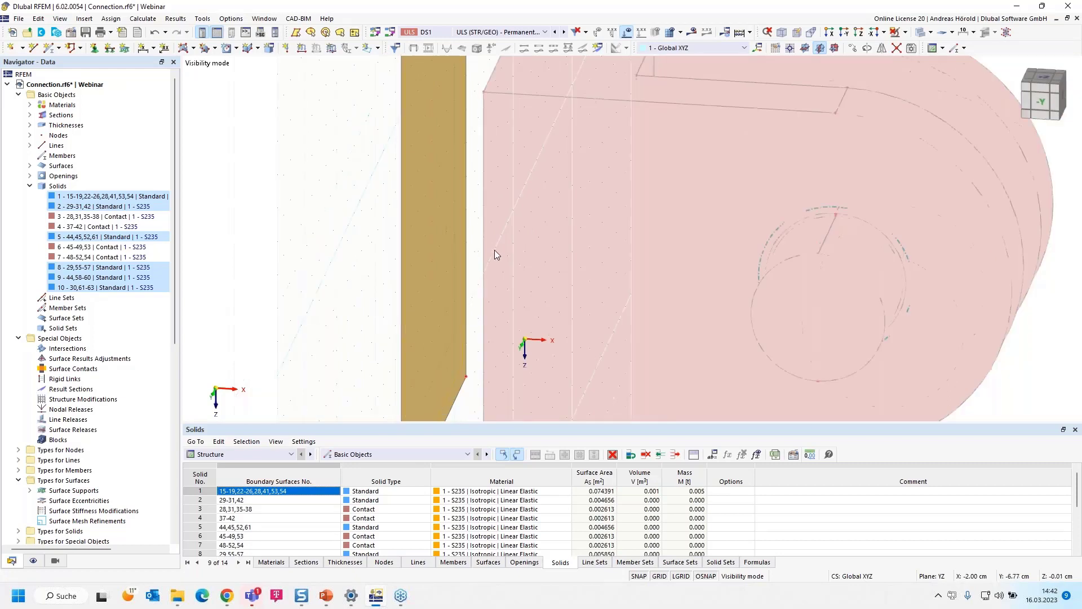
{"action": "scroll", "coordinate": [382, 277], "scroll_direction": "up", "scroll_amount": 1}
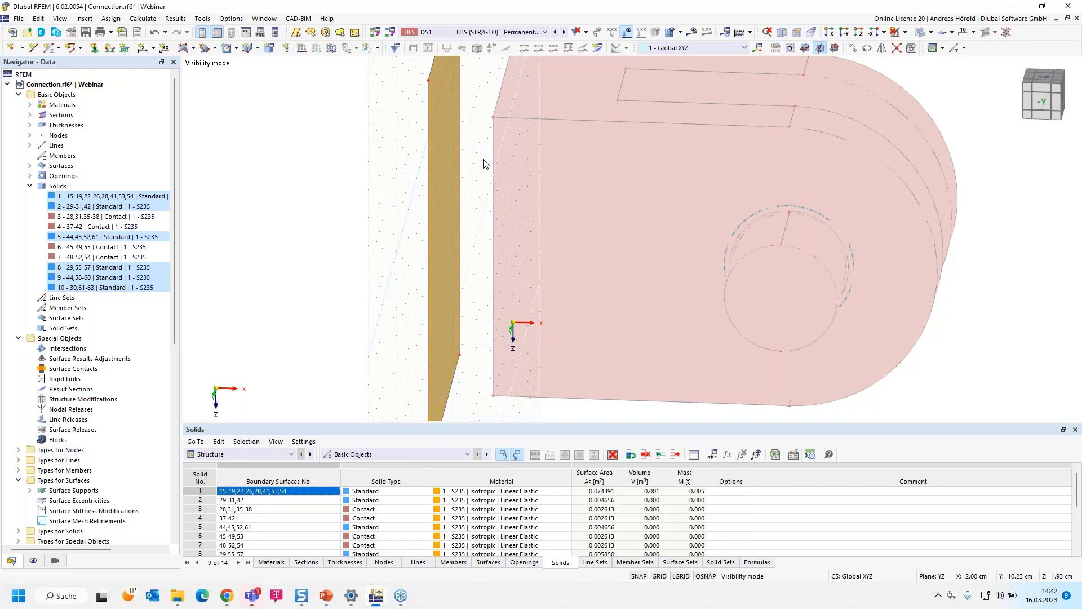
{"action": "left_click", "coordinate": [449, 137]}
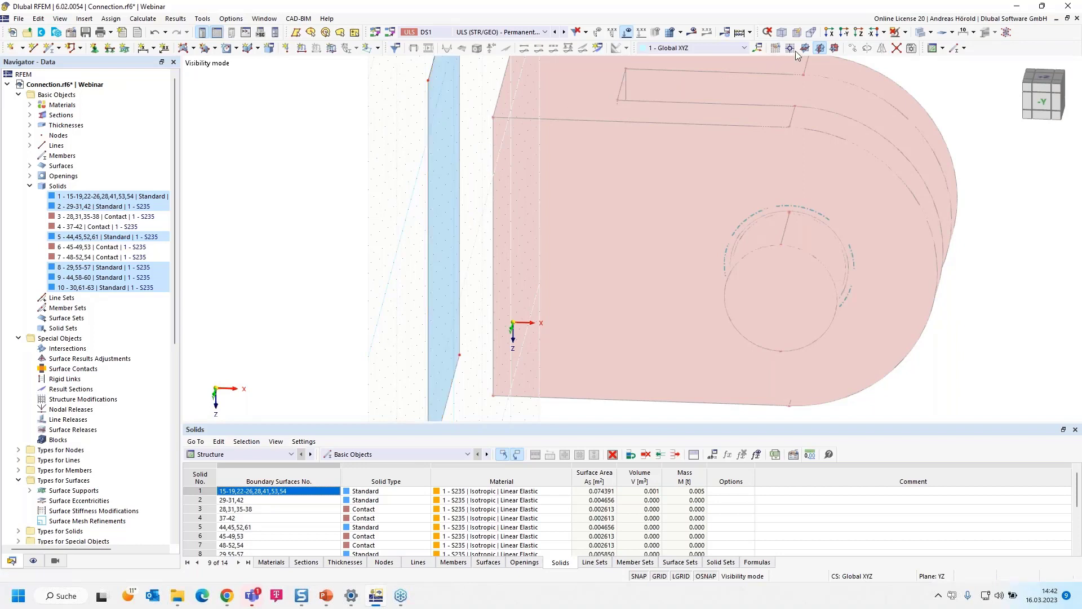
{"action": "left_click", "coordinate": [905, 32]}
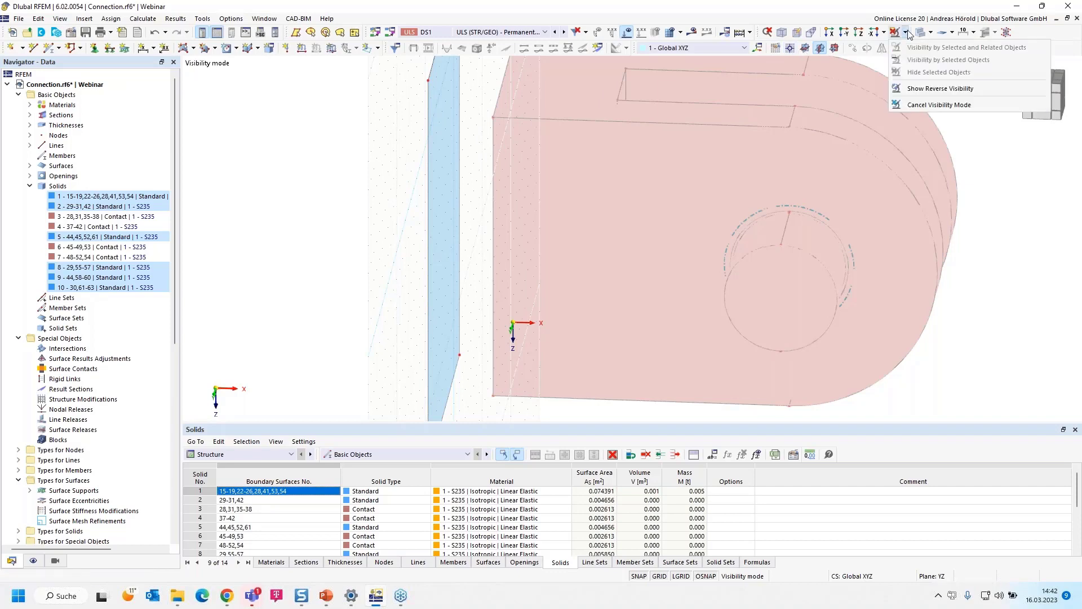
{"action": "left_click", "coordinate": [925, 106]}
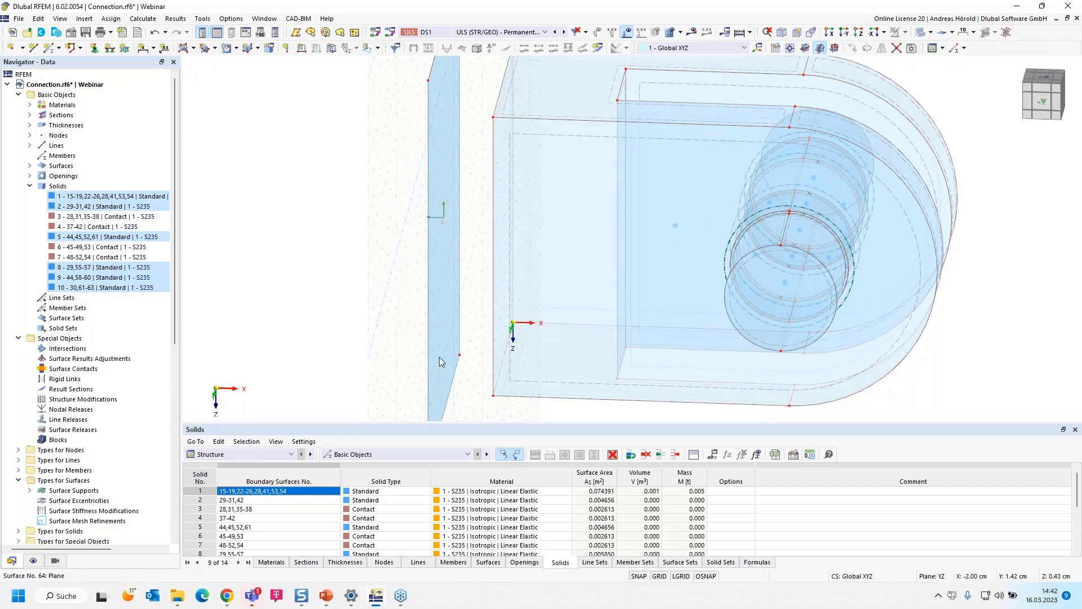
- Copy the end-face edges by -2 cm in X with step links, linking lines with surfaces using the 20 mm plate as template
{"action": "middle_click_drag", "start_coordinate": [352, 368], "coordinate": [373, 364], "text": "ctrl"}
{"action": "scroll", "coordinate": [414, 164], "scroll_direction": "up", "scroll_amount": 1}
{"action": "scroll", "coordinate": [414, 167], "scroll_direction": "down", "scroll_amount": 1}
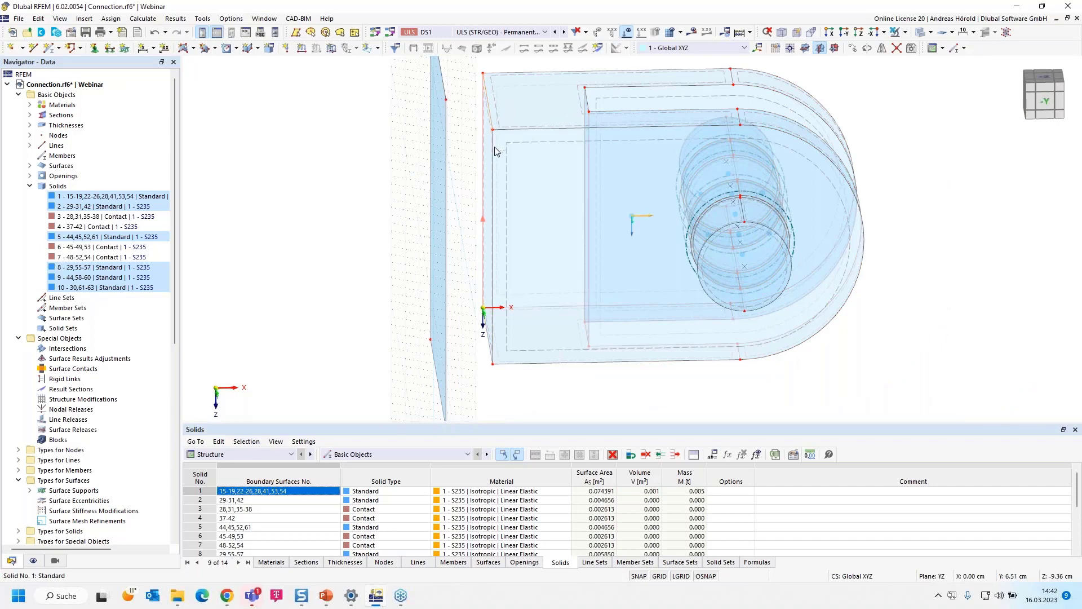
{"action": "scroll", "coordinate": [485, 338], "scroll_direction": "up", "scroll_amount": 3}
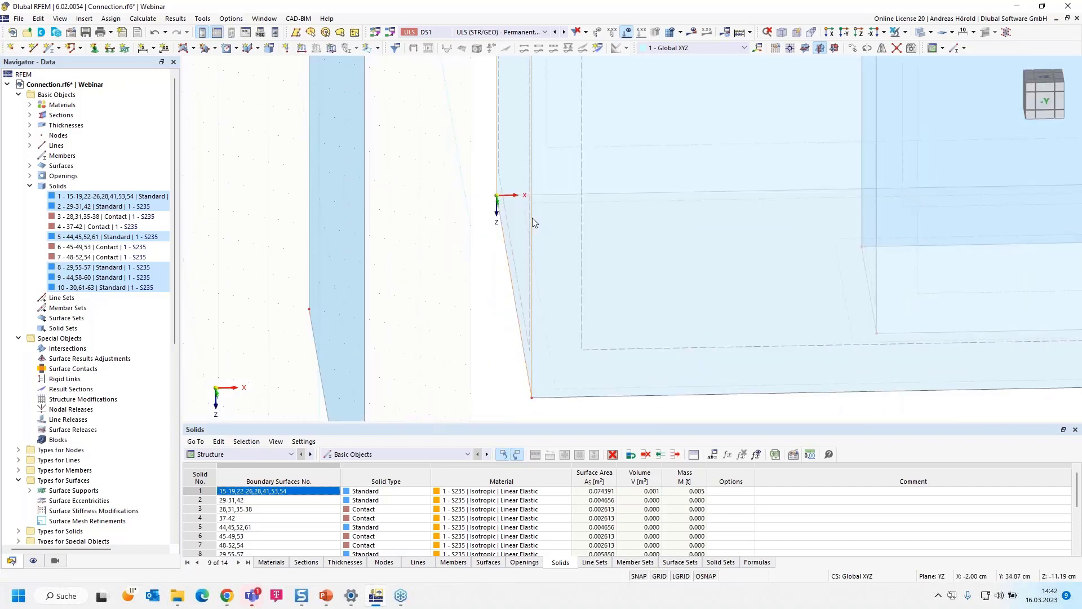
{"action": "left_click", "coordinate": [852, 48]}
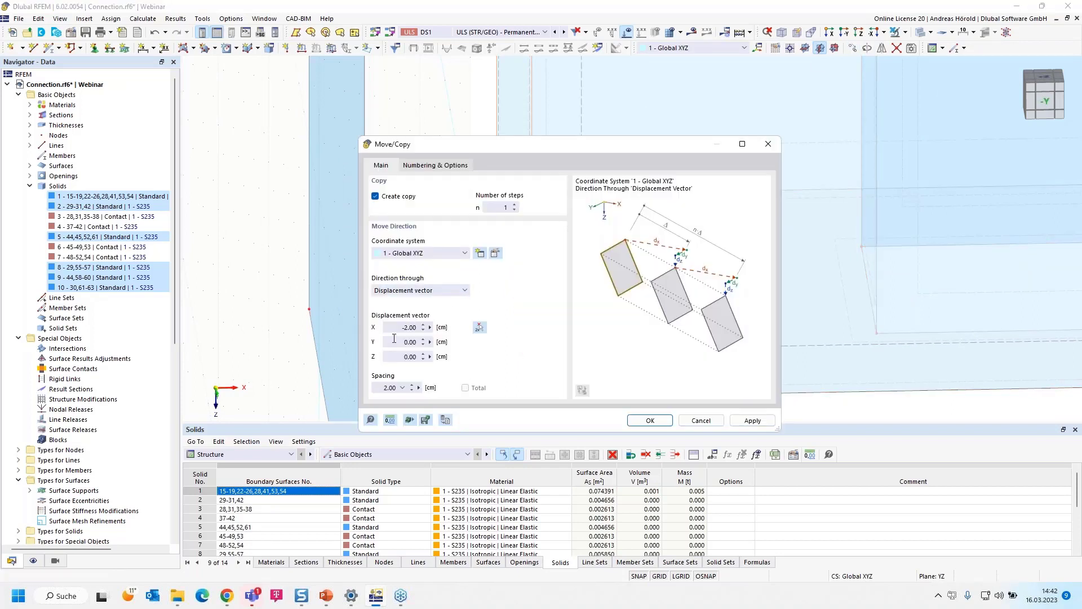
{"action": "left_click", "coordinate": [420, 168]}
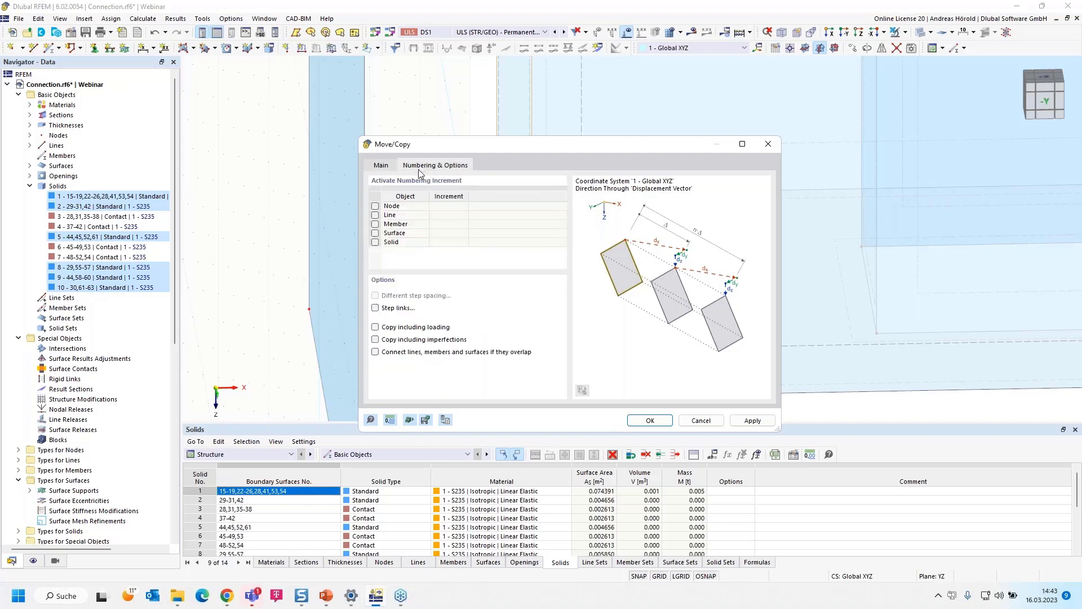
{"action": "left_click", "coordinate": [375, 308]}
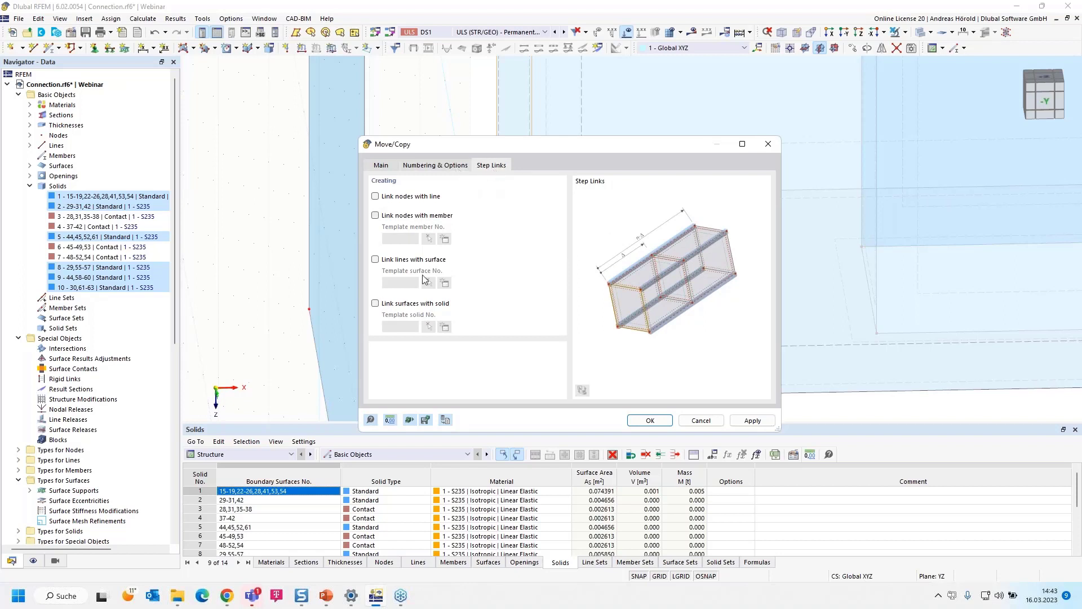
{"action": "left_click", "coordinate": [376, 260]}
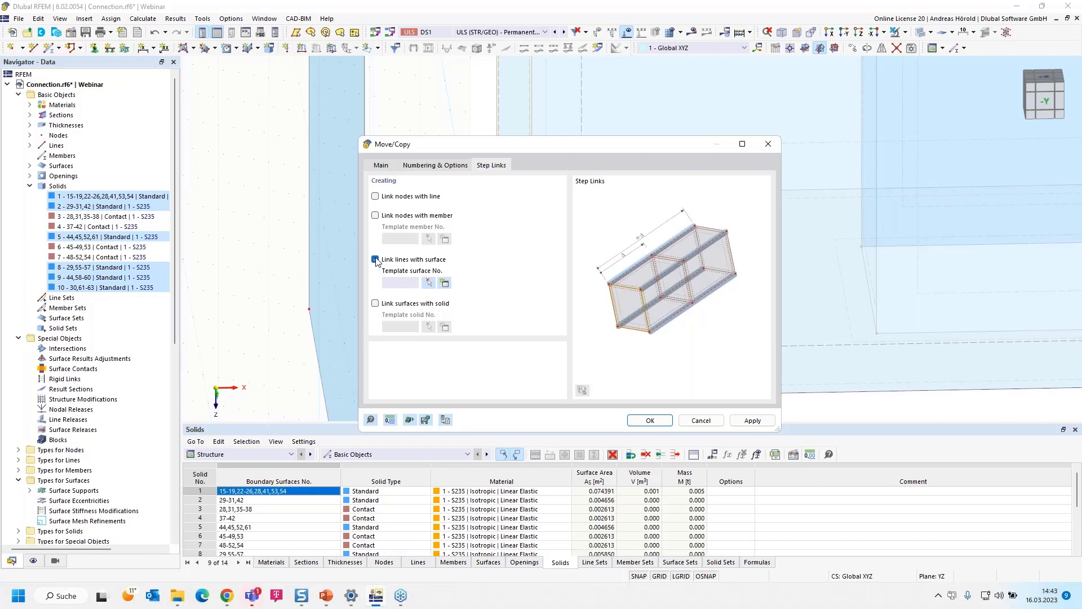
{"action": "left_click", "coordinate": [428, 285]}
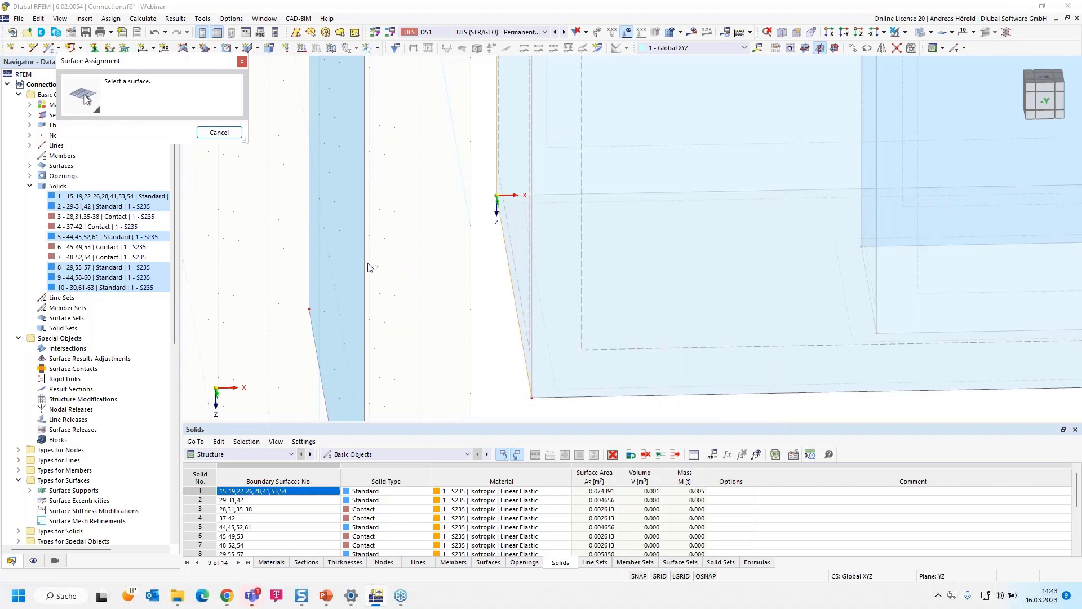
{"action": "left_click", "coordinate": [361, 261]}
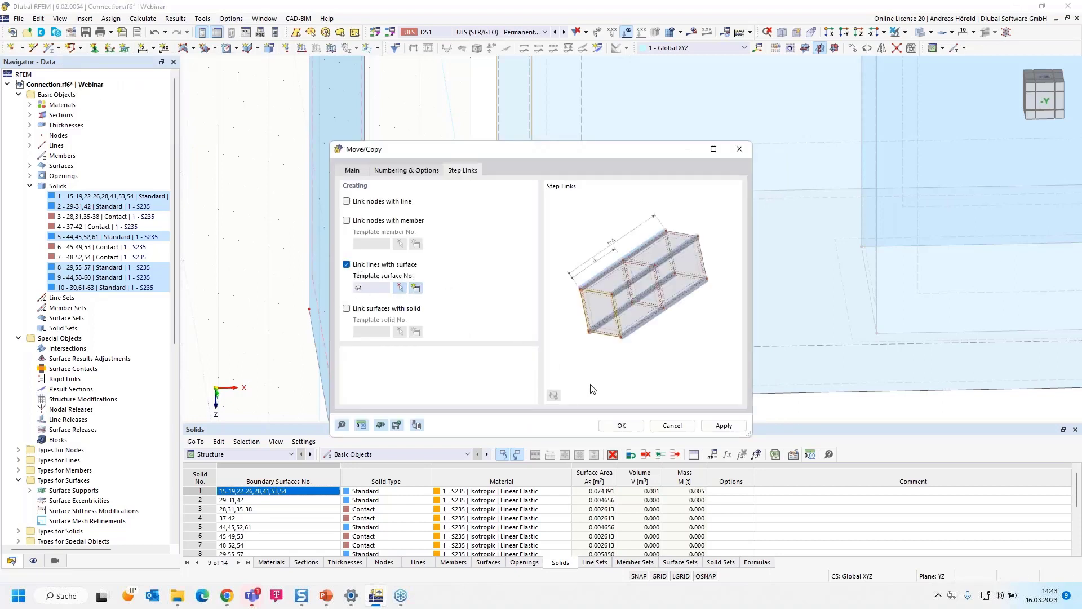
{"action": "left_click", "coordinate": [622, 427]}
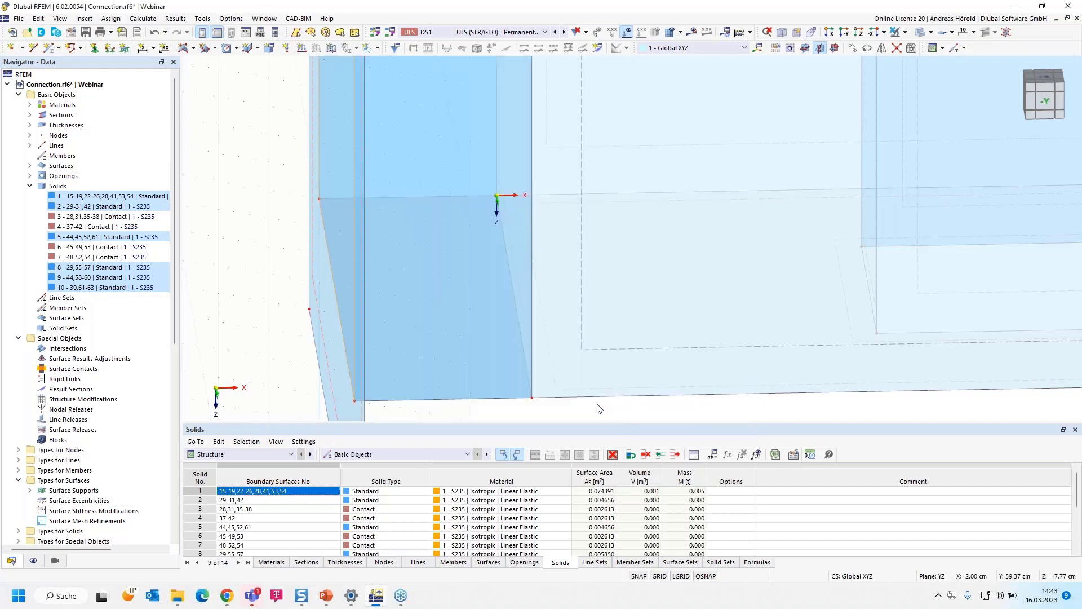
- Start a new line welded joint from the line types in the model data
{"action": "scroll", "coordinate": [546, 367], "scroll_direction": "down", "scroll_amount": 2}
{"action": "scroll", "coordinate": [546, 368], "scroll_direction": "down", "scroll_amount": 2}
{"action": "middle_click_drag", "start_coordinate": [589, 399], "coordinate": [519, 389], "text": "ctrl"}
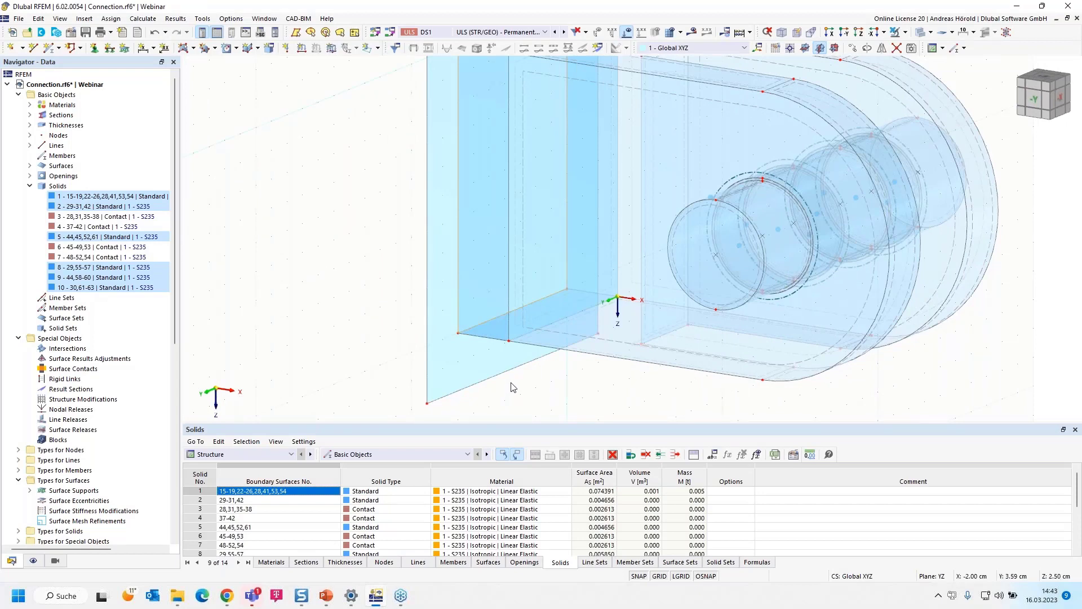
{"action": "scroll", "coordinate": [416, 315], "scroll_direction": "down", "scroll_amount": 2}
{"action": "middle_click_drag", "start_coordinate": [360, 263], "coordinate": [315, 294]}
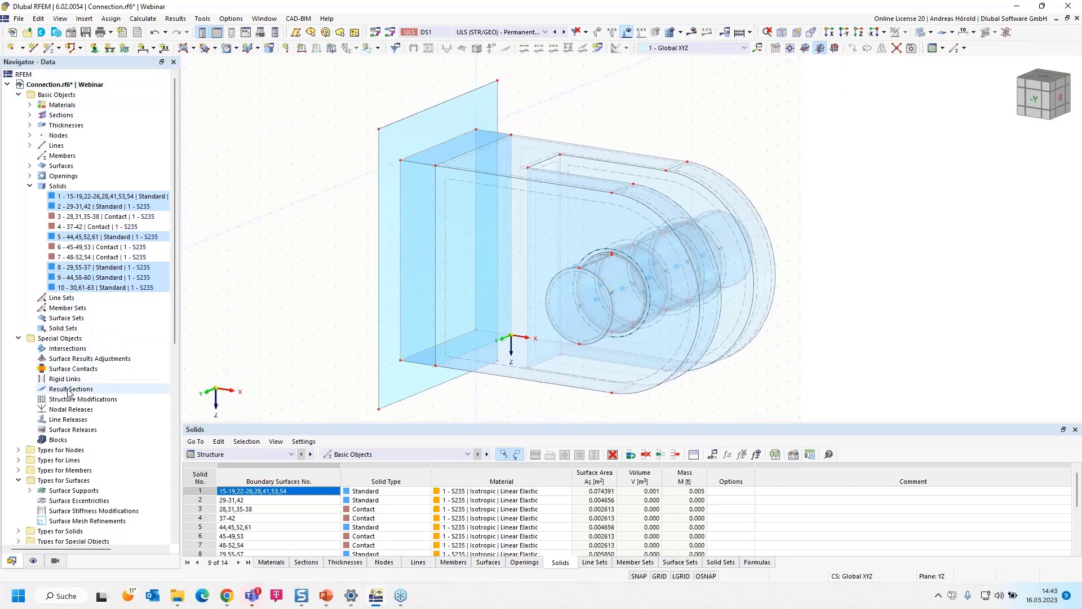
{"action": "scroll", "coordinate": [68, 393], "scroll_direction": "down", "scroll_amount": 2}
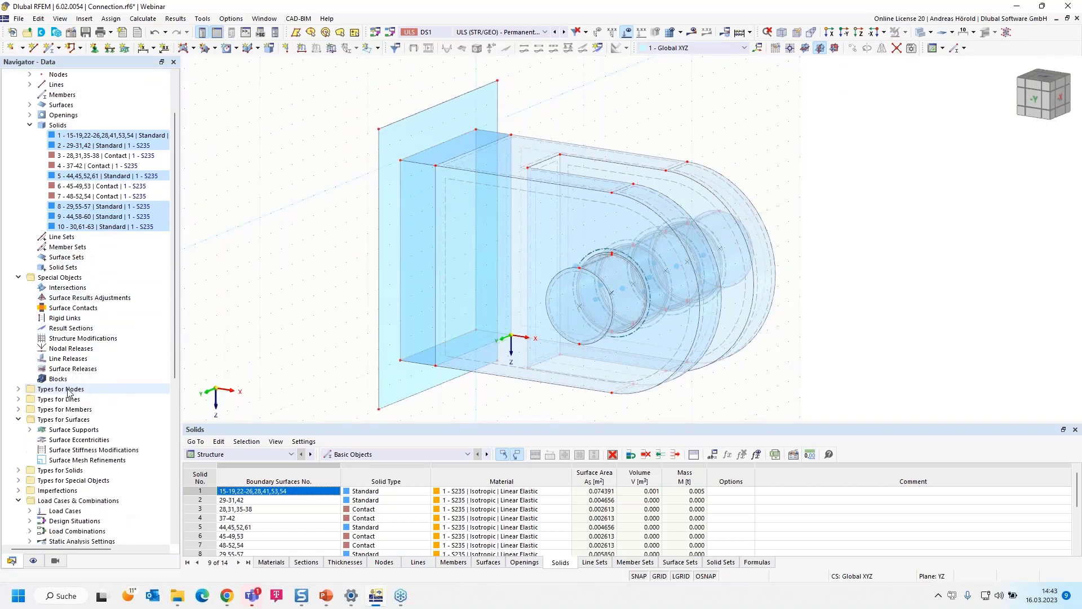
{"action": "left_click", "coordinate": [18, 399]}
{"action": "scroll", "coordinate": [85, 409], "scroll_direction": "down", "scroll_amount": 3}
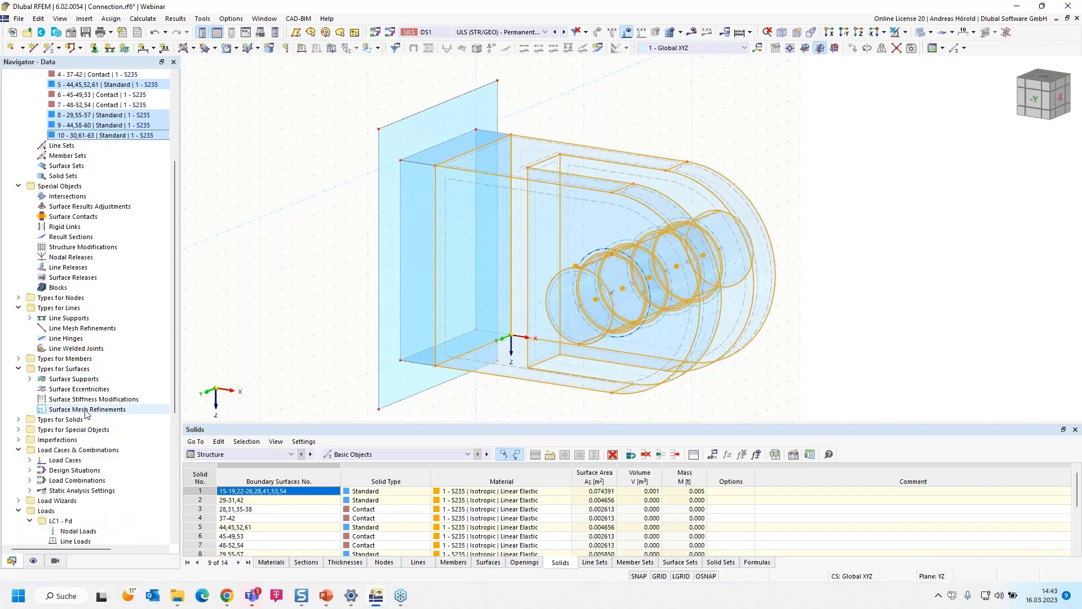
{"action": "left_click", "coordinate": [71, 349]}
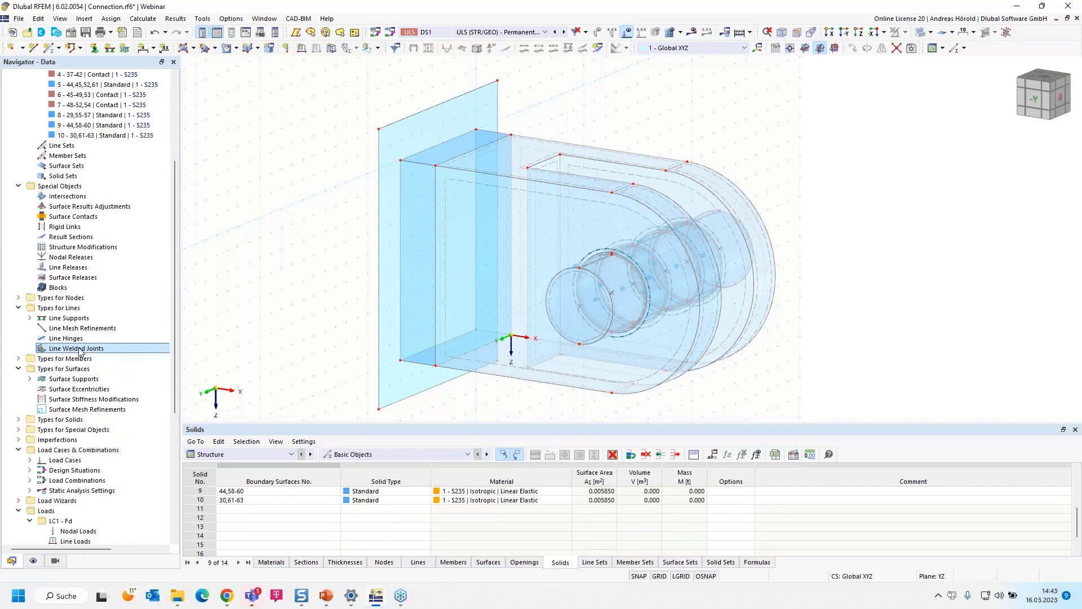
{"action": "right_click", "coordinate": [80, 350]}
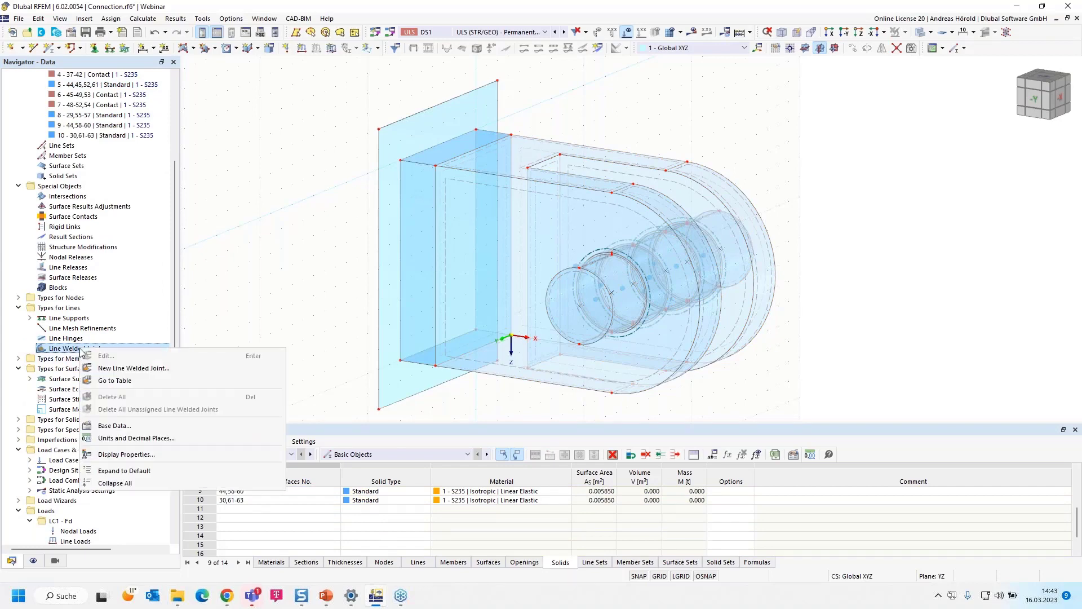
{"action": "left_click", "coordinate": [151, 369]}
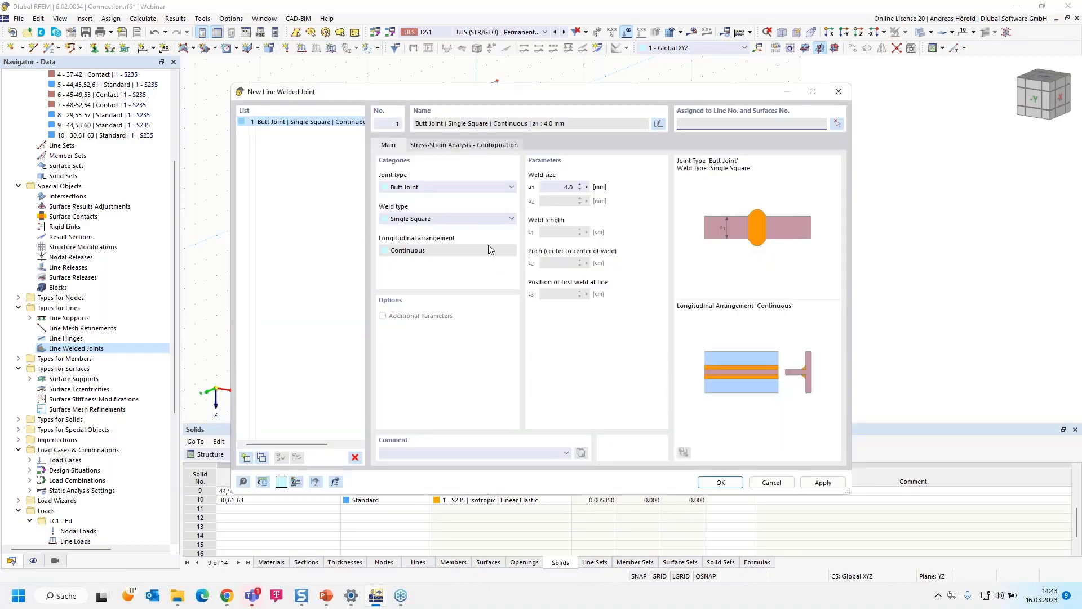
- Set the joint type to Tee Joint and the weld type to Single Fillet, and open weld size a1 for editing
{"action": "left_click", "coordinate": [446, 188]}
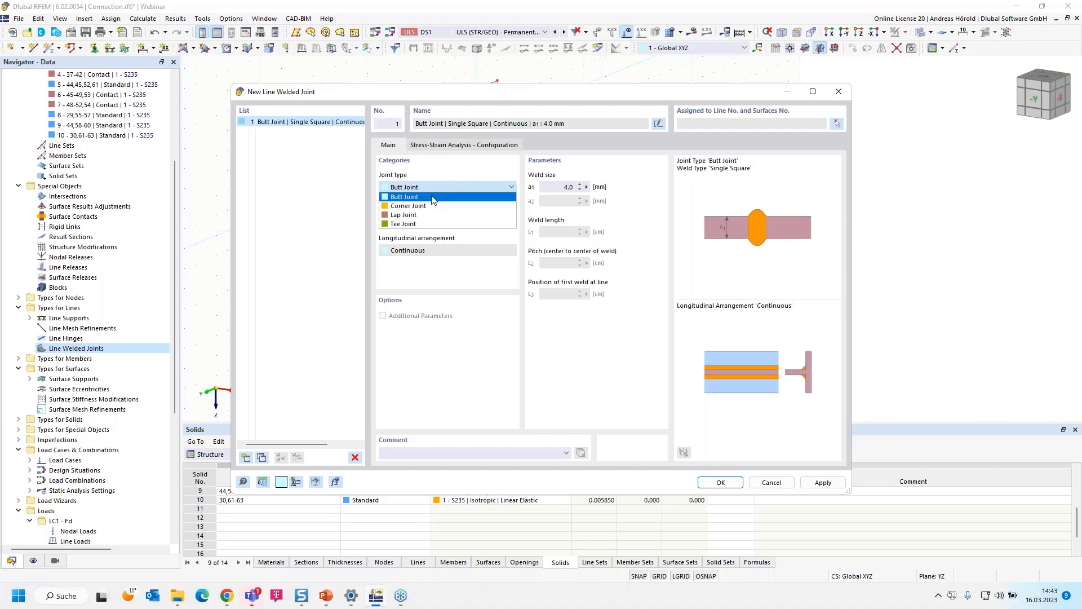
{"action": "left_click", "coordinate": [435, 206]}
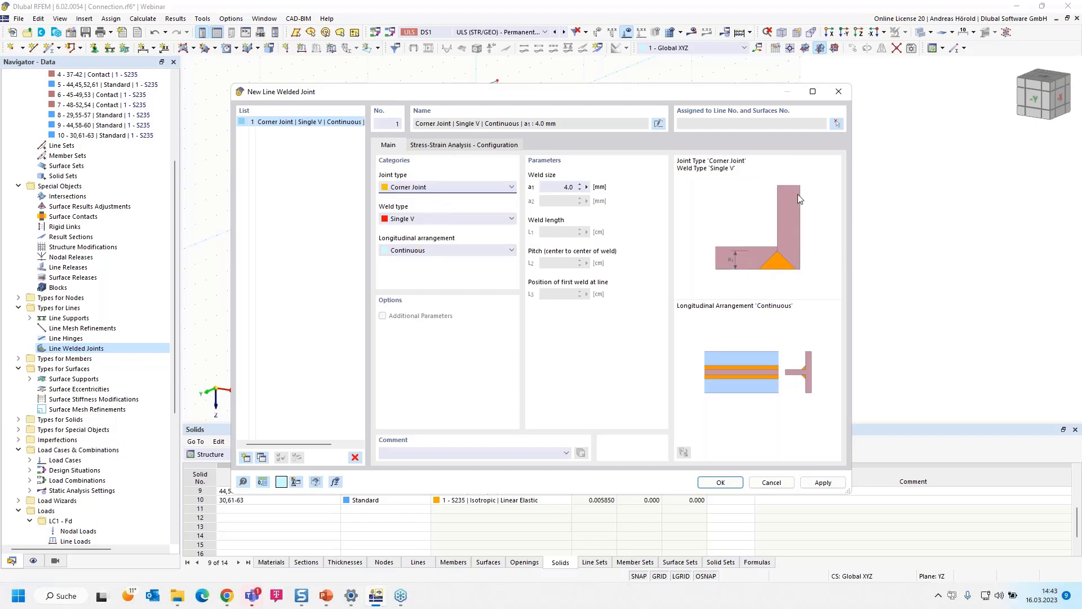
{"action": "left_click", "coordinate": [430, 190]}
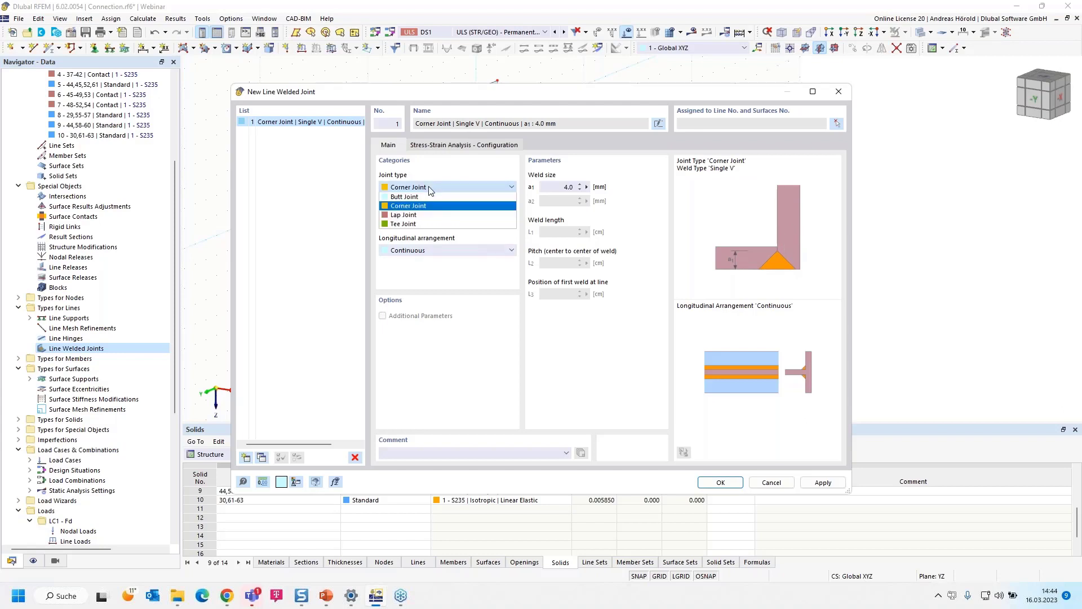
{"action": "left_click", "coordinate": [430, 217]}
{"action": "left_click", "coordinate": [434, 190]}
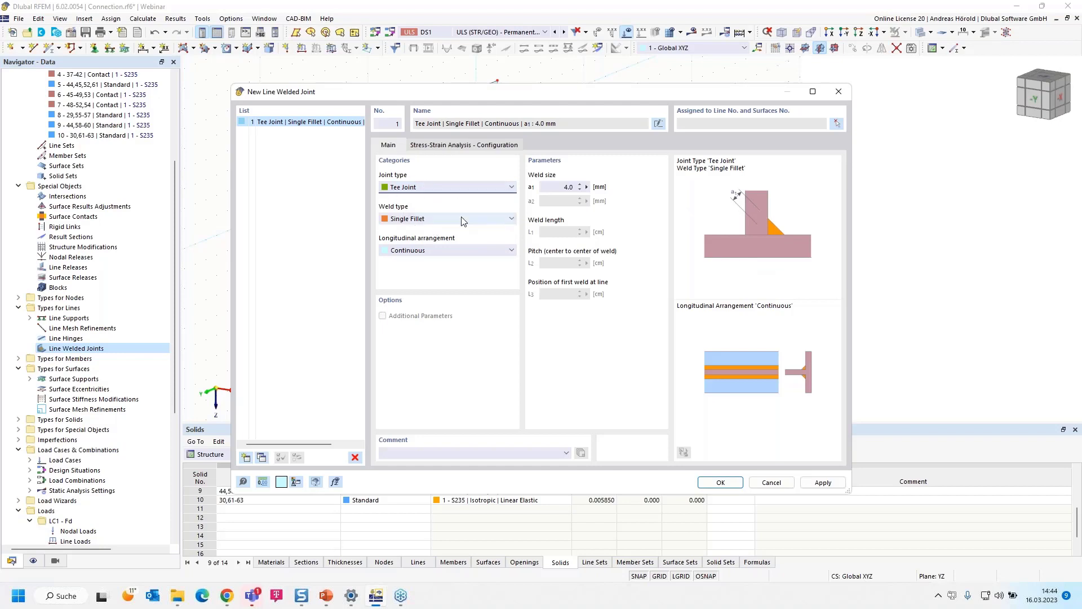
{"action": "left_click", "coordinate": [460, 222]}
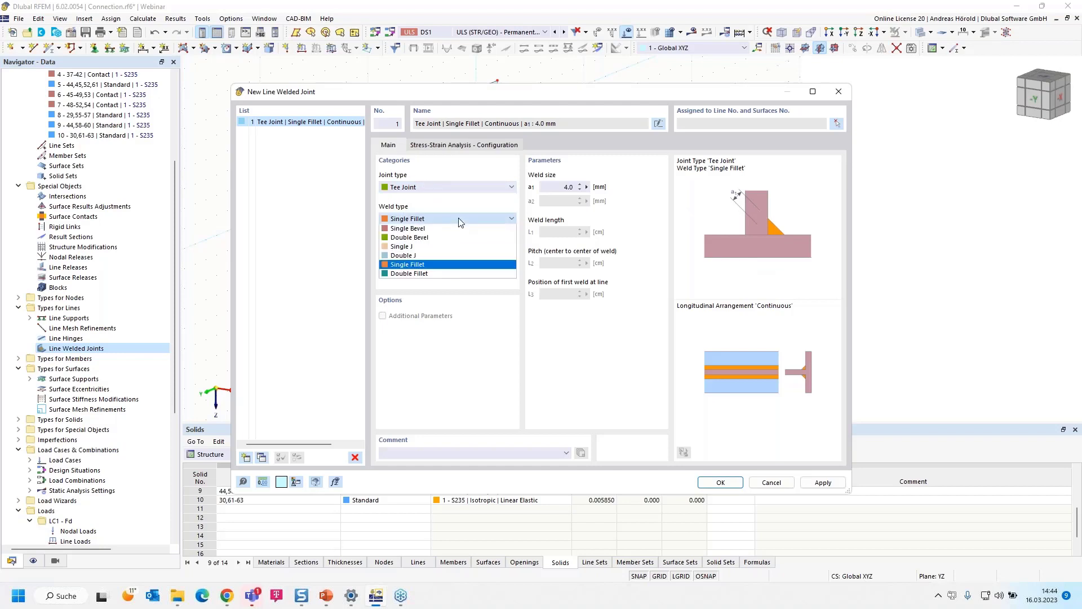
{"action": "left_click", "coordinate": [454, 265]}
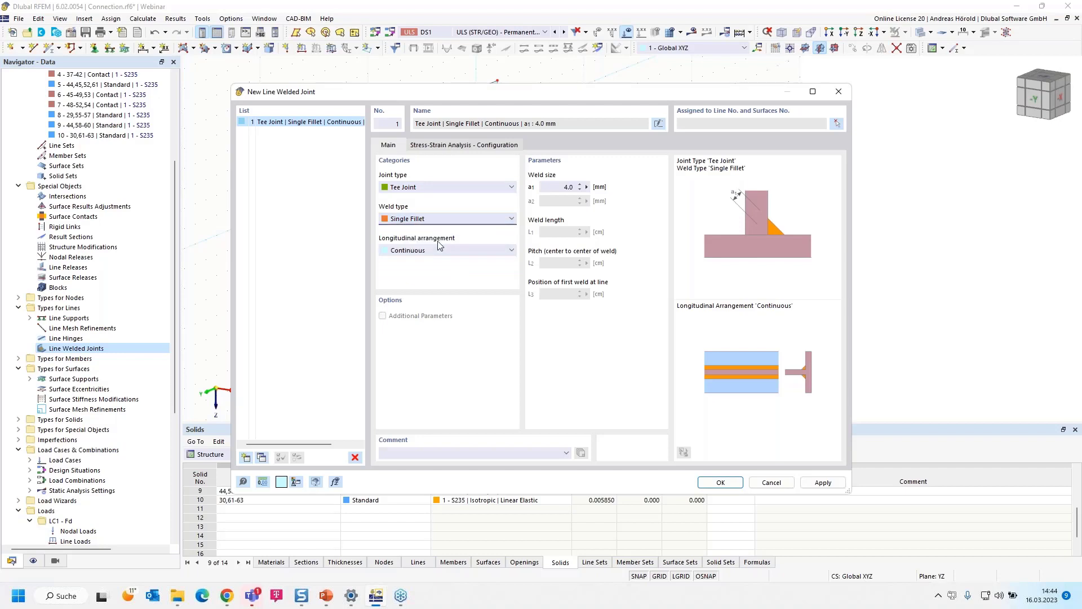
{"action": "double_click", "coordinate": [567, 188]}
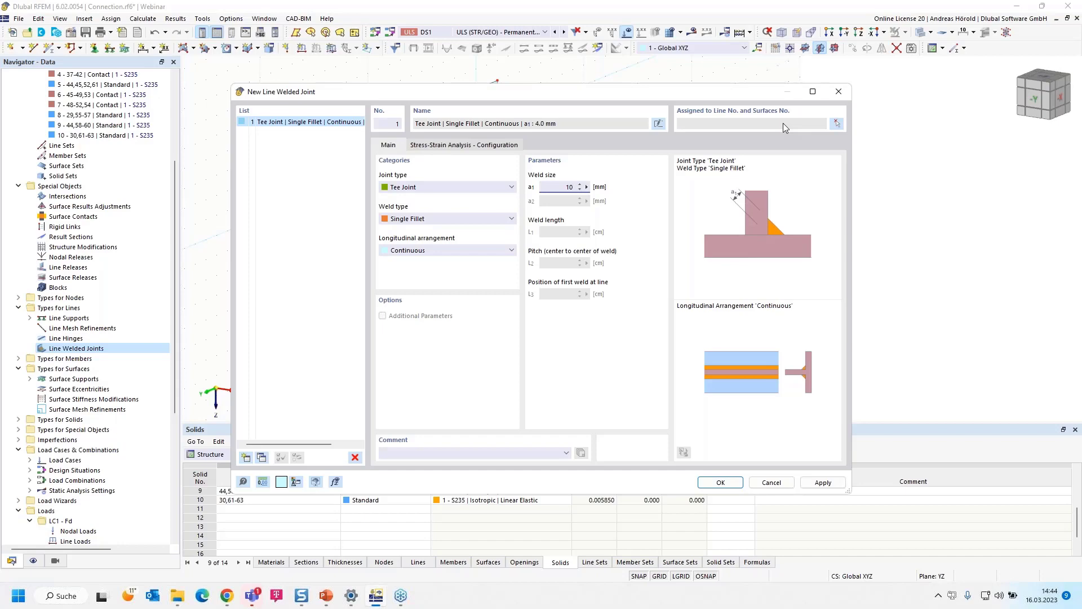
- Assign the tee joint weld to upper plate edge line 111 with surfaces 68 and 64, displaying the model as wireframe
{"action": "left_click", "coordinate": [837, 125]}
{"action": "scroll", "coordinate": [407, 176], "scroll_direction": "up", "scroll_amount": 5}
{"action": "scroll", "coordinate": [406, 174], "scroll_direction": "up", "scroll_amount": 1}
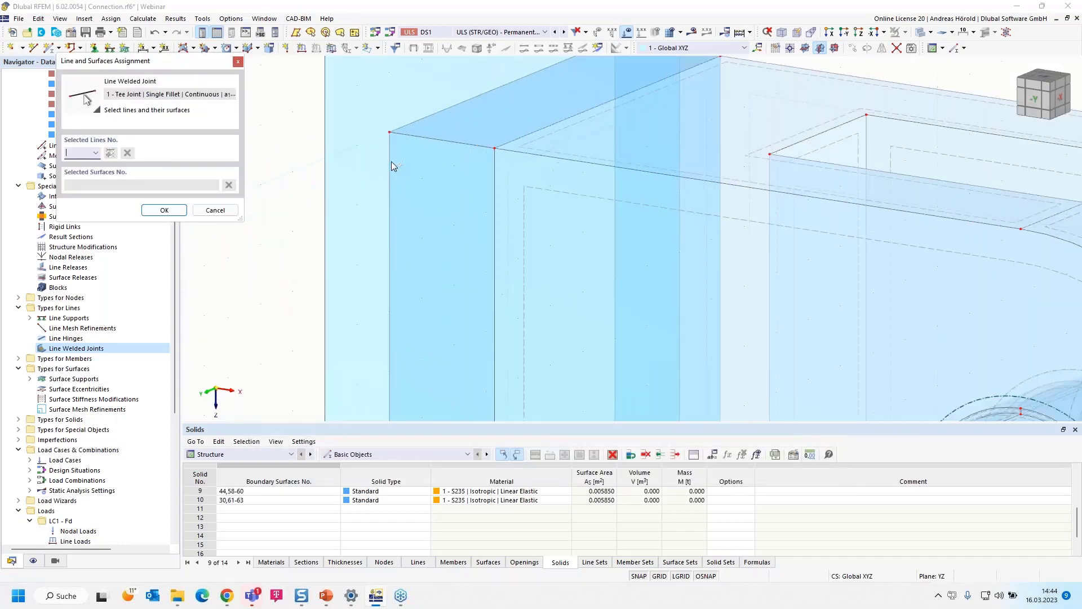
{"action": "left_click", "coordinate": [931, 33]}
{"action": "left_click", "coordinate": [923, 50]}
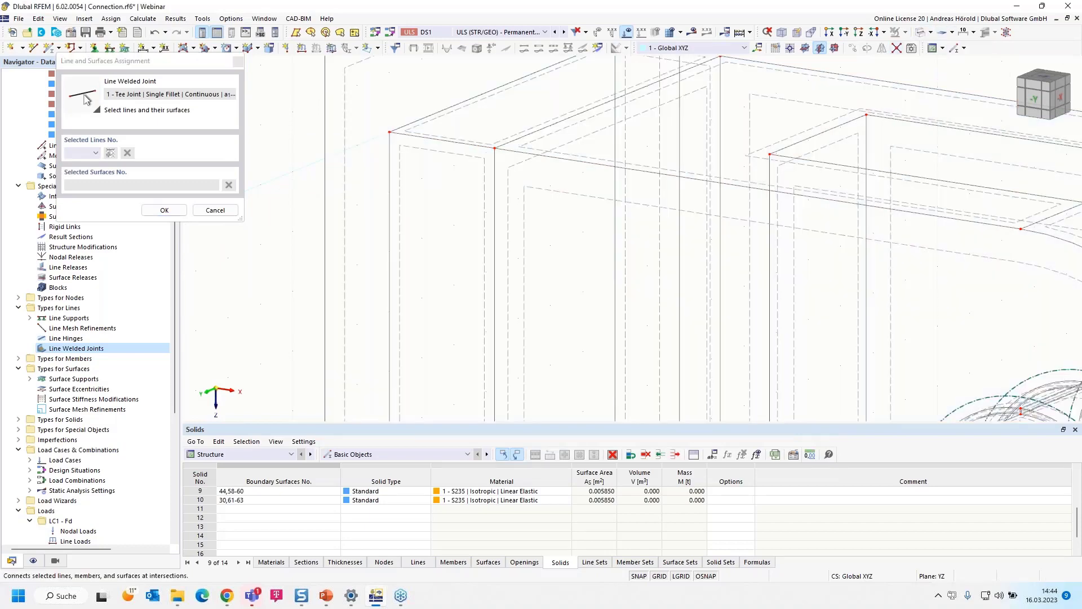
{"action": "left_click", "coordinate": [416, 119]}
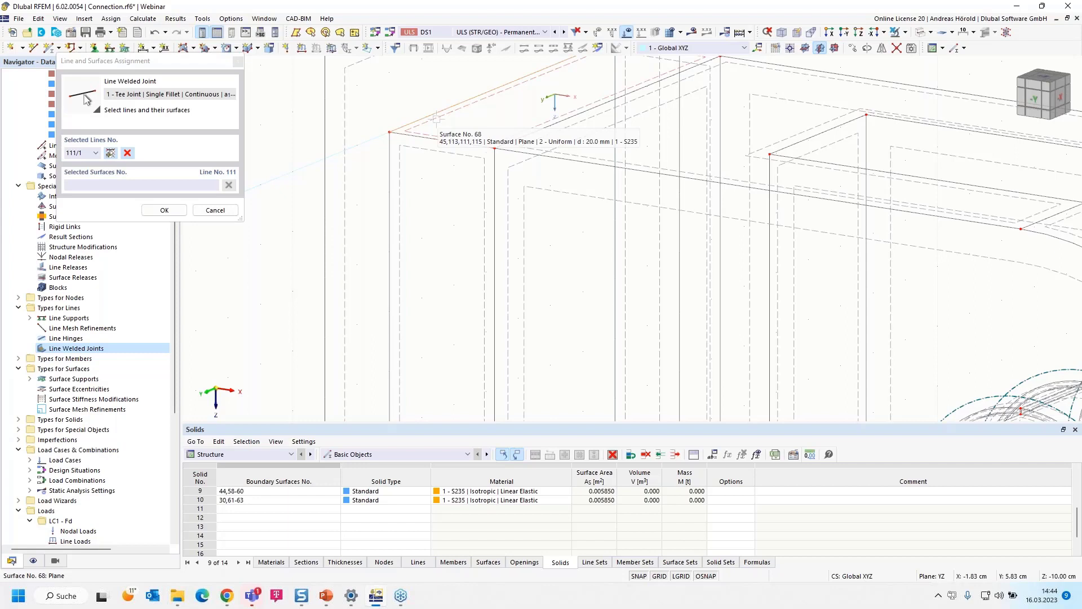
{"action": "left_click", "coordinate": [437, 119]}
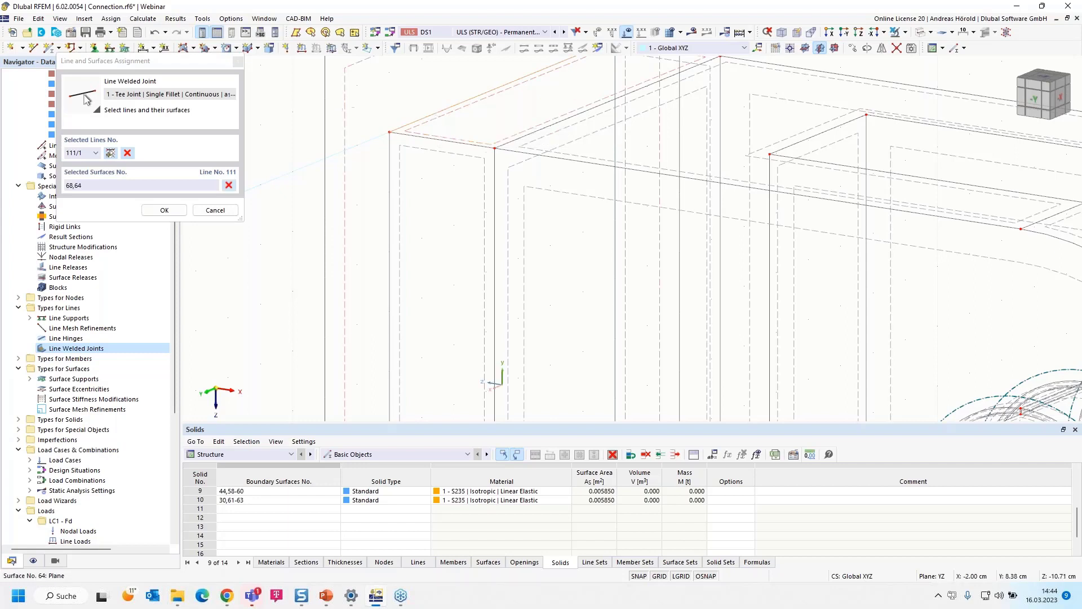
- Add the front vertical edge, line 110, to the weld assignment with surfaces 67 and 64
{"action": "left_click", "coordinate": [111, 155]}
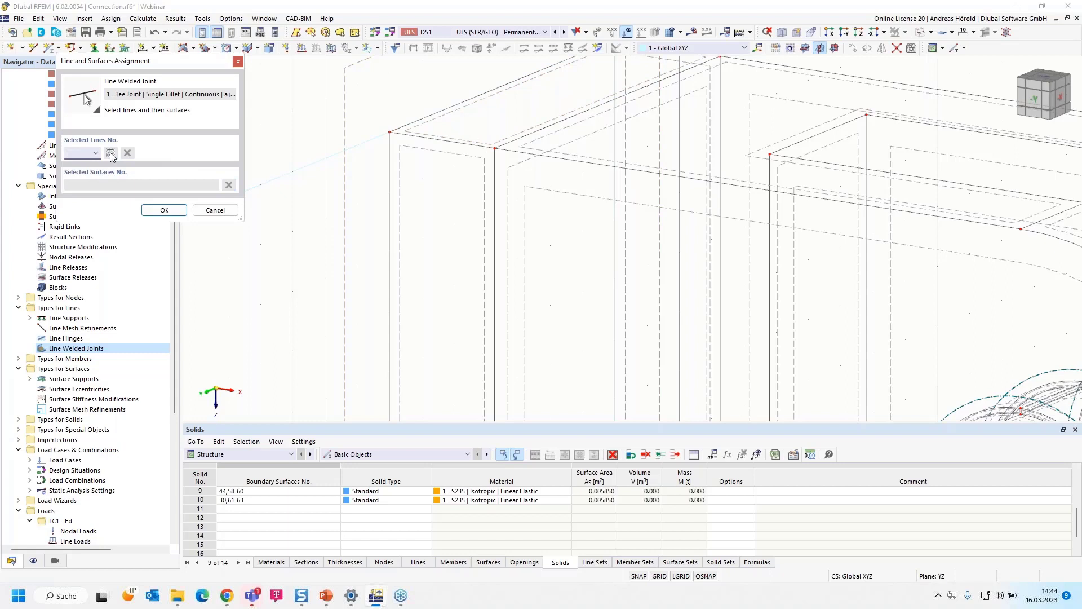
{"action": "left_click", "coordinate": [390, 185]}
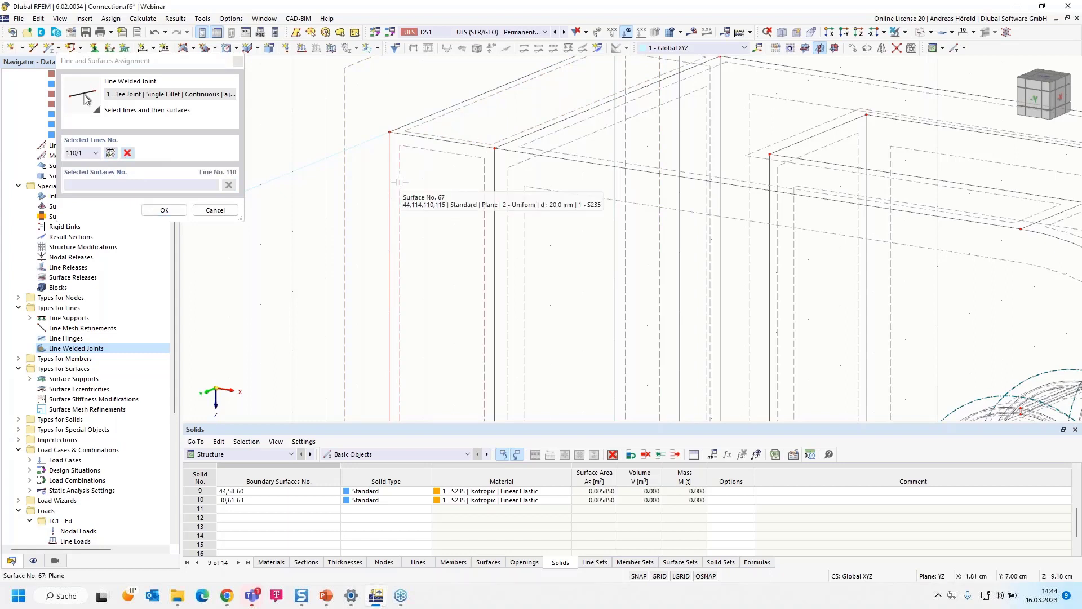
{"action": "left_click", "coordinate": [399, 182]}
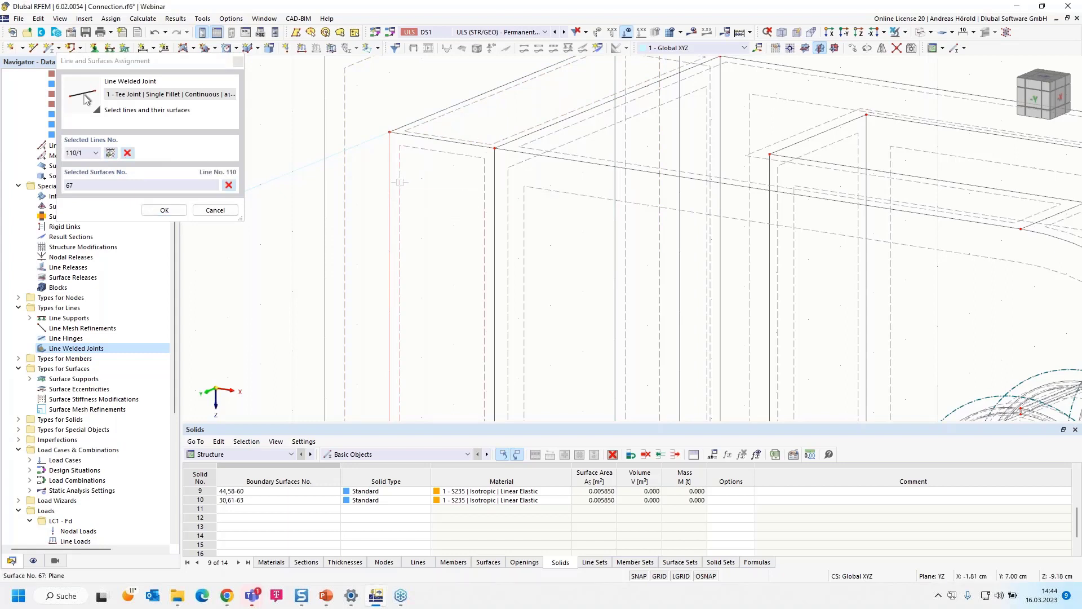
{"action": "left_click", "coordinate": [349, 187]}
{"action": "scroll", "coordinate": [363, 195], "scroll_direction": "down", "scroll_amount": 3}
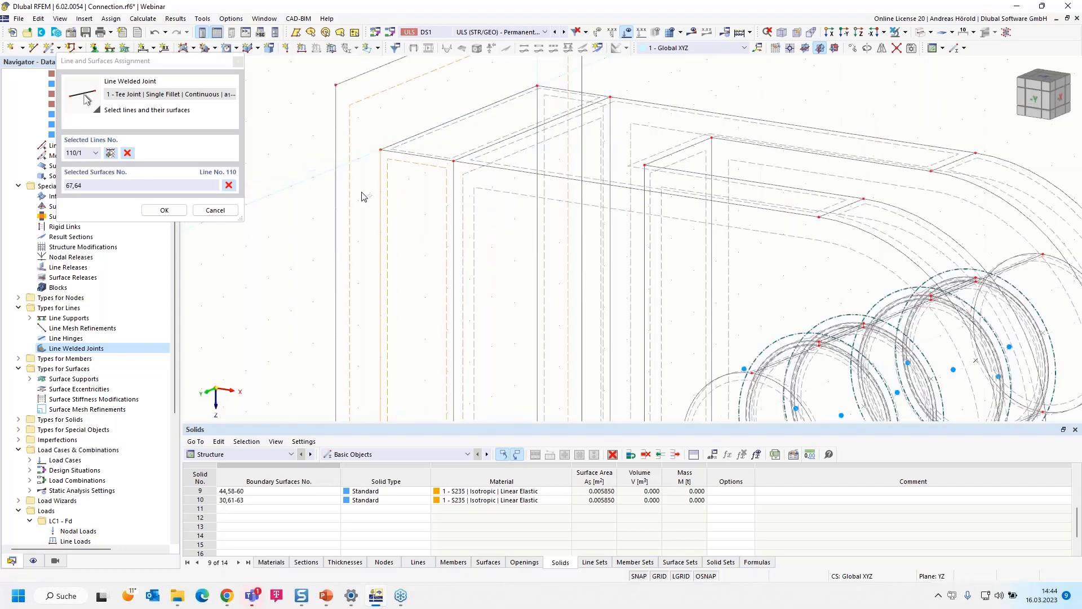
- Add the lower horizontal edge, line 109, to the weld assignment with surfaces 66 and 64
{"action": "scroll", "coordinate": [393, 333], "scroll_direction": "up", "scroll_amount": 5}
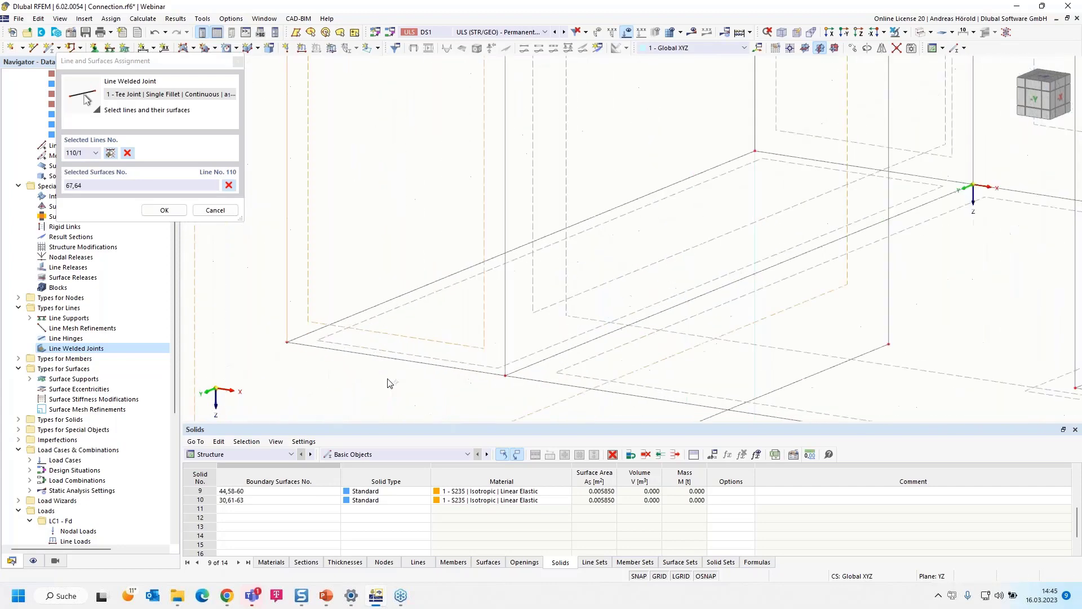
{"action": "left_click", "coordinate": [110, 153]}
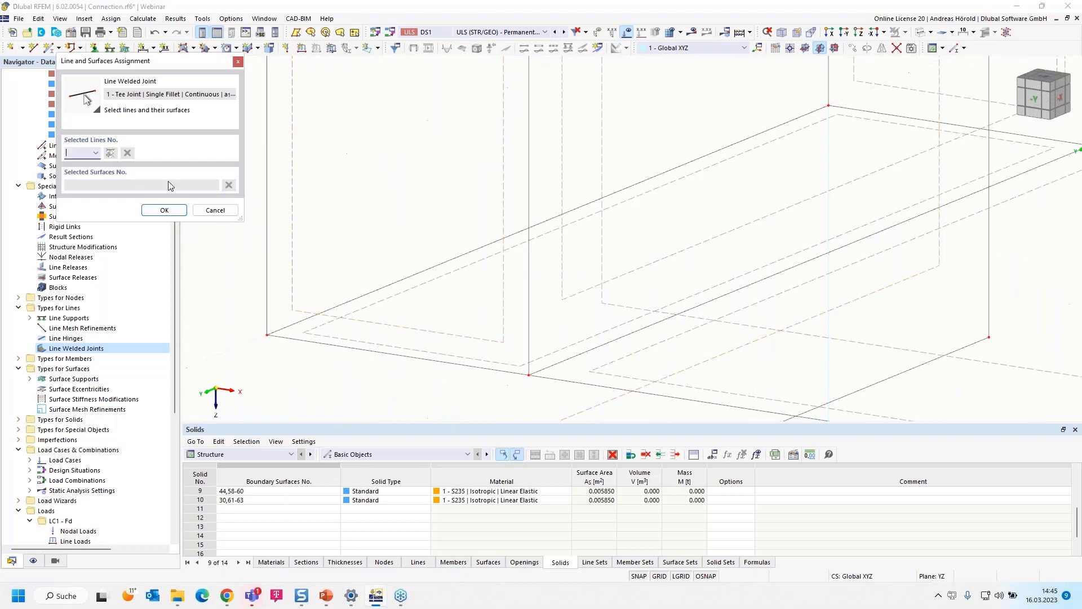
{"action": "left_click", "coordinate": [363, 297]}
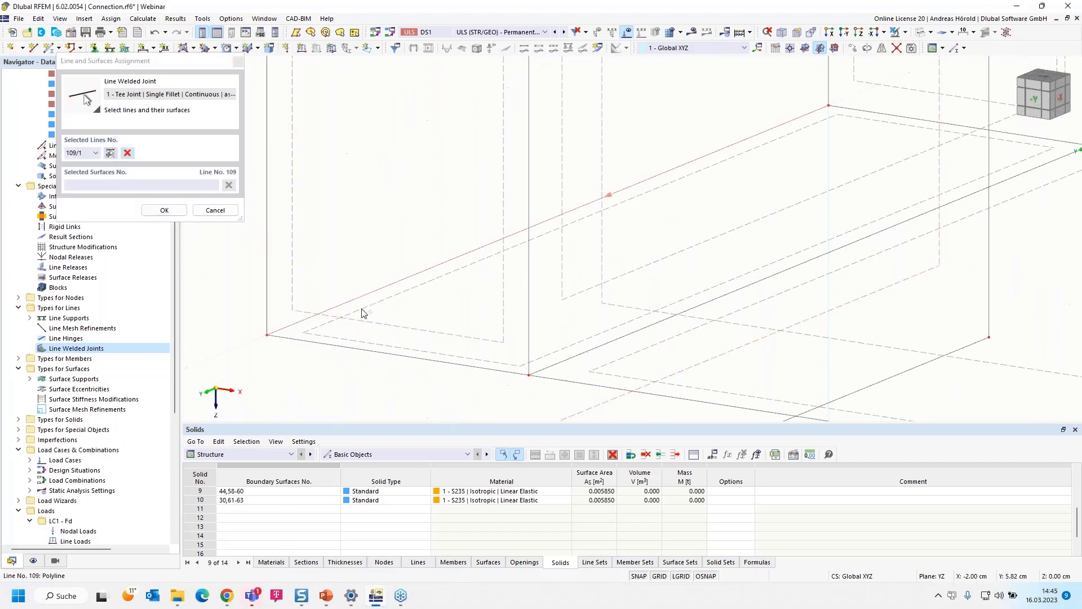
{"action": "scroll", "coordinate": [349, 339], "scroll_direction": "down", "scroll_amount": 5}
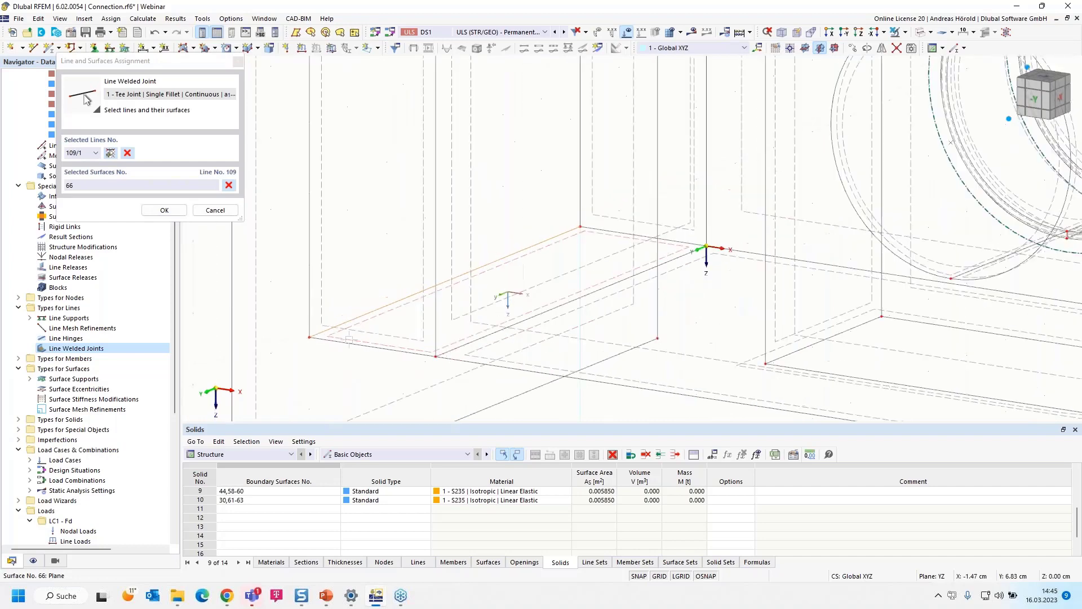
{"action": "left_click", "coordinate": [284, 329]}
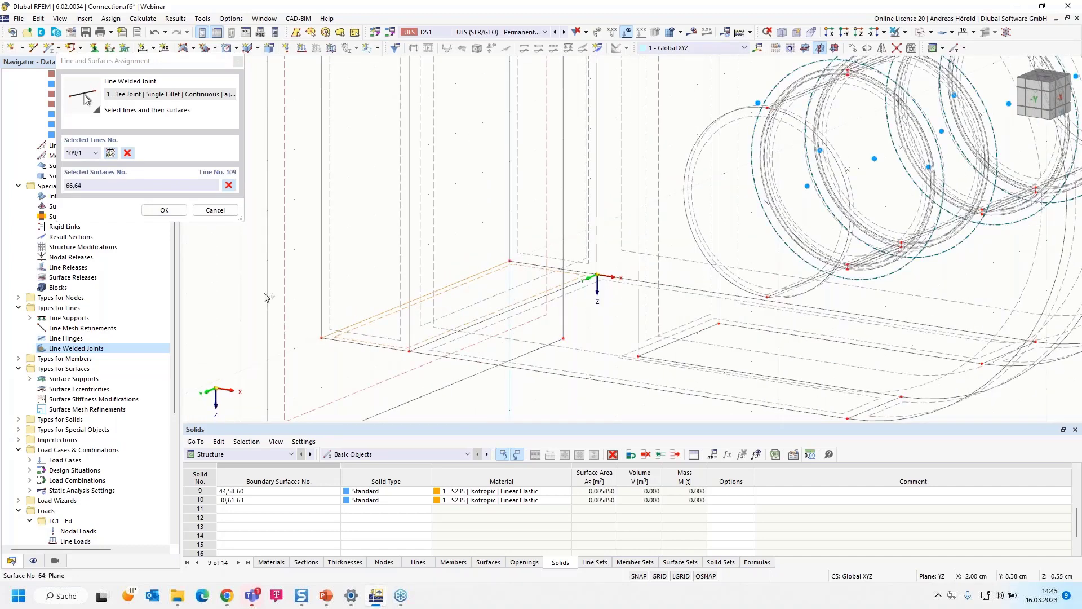
- Add the rear vertical edge, line 108, with surfaces 65 and 64, and create the line welded joint
{"action": "left_click", "coordinate": [109, 154]}
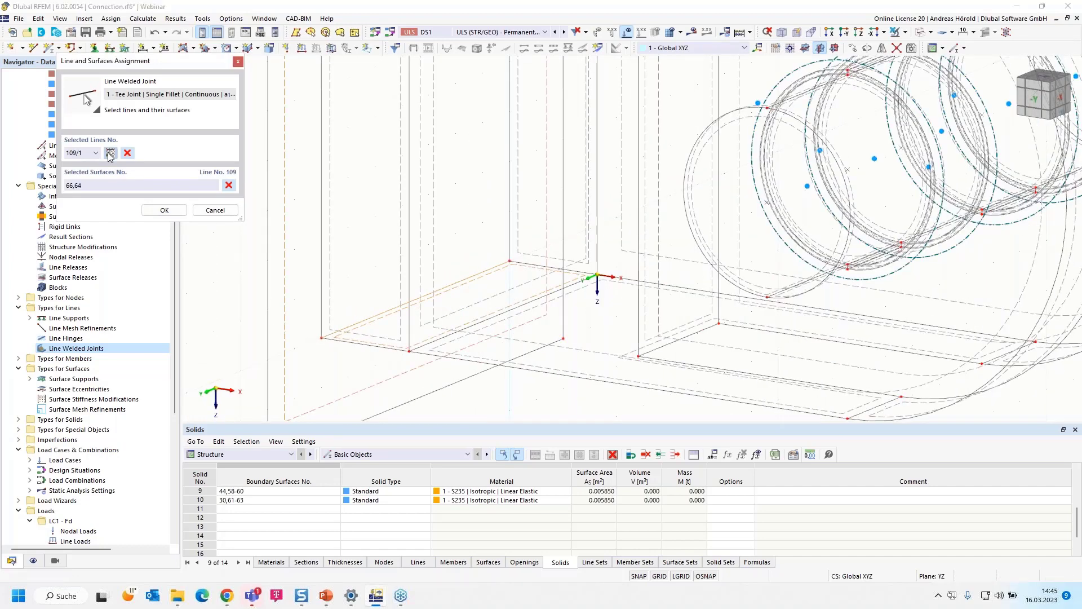
{"action": "left_click", "coordinate": [508, 212]}
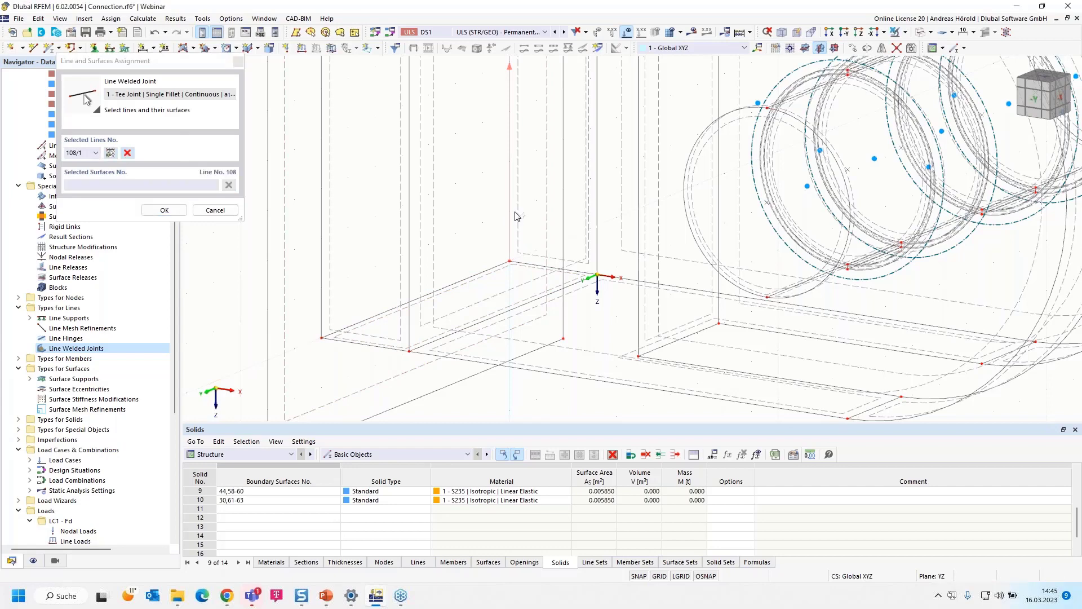
{"action": "left_click", "coordinate": [307, 276]}
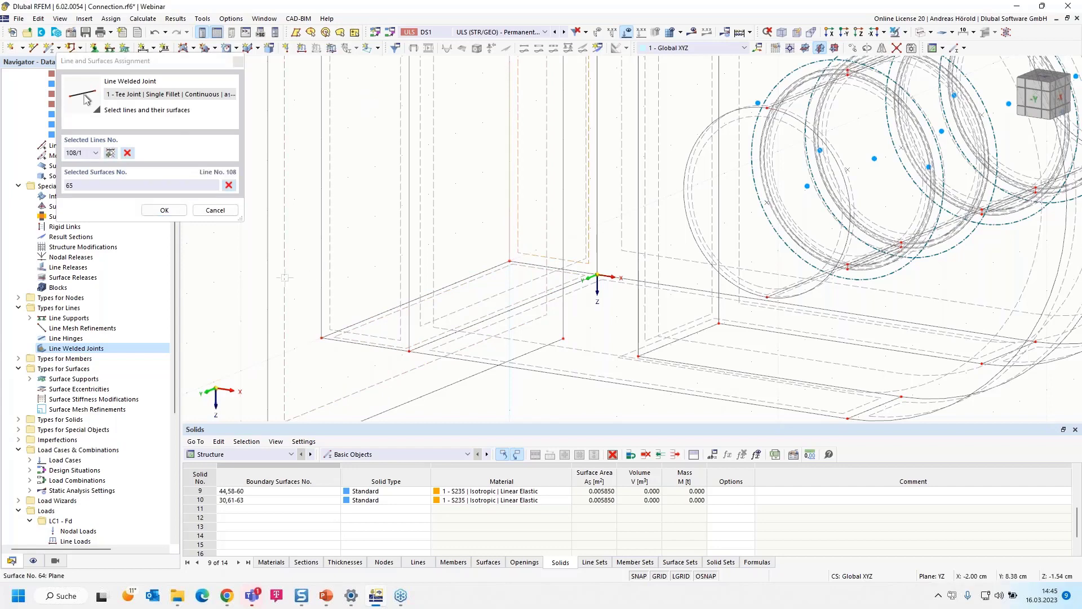
{"action": "left_click", "coordinate": [163, 211]}
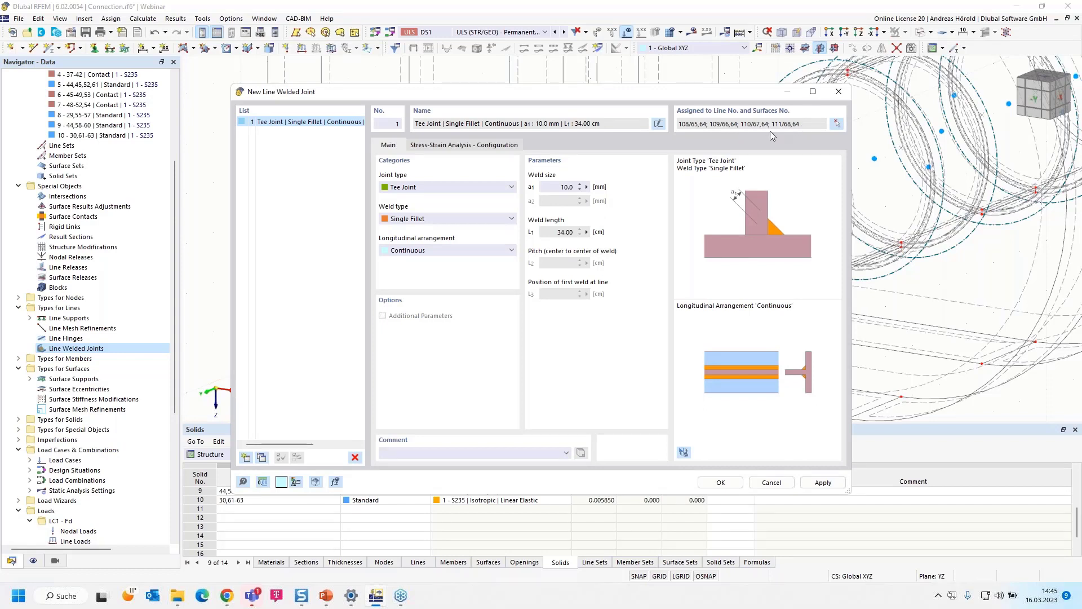
{"action": "left_click", "coordinate": [719, 483]}
- Inspect the weld lines shown along the edges between the fork's end face and the 20 mm plate
{"action": "scroll", "coordinate": [442, 222], "scroll_direction": "down", "scroll_amount": 3}
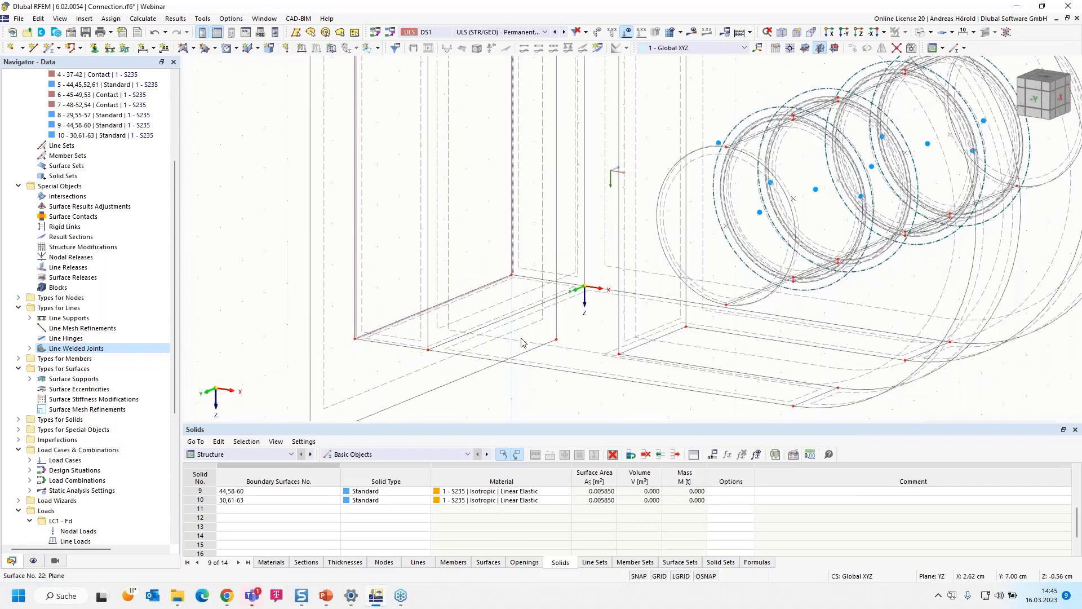
{"action": "scroll", "coordinate": [442, 221], "scroll_direction": "up", "scroll_amount": 5}
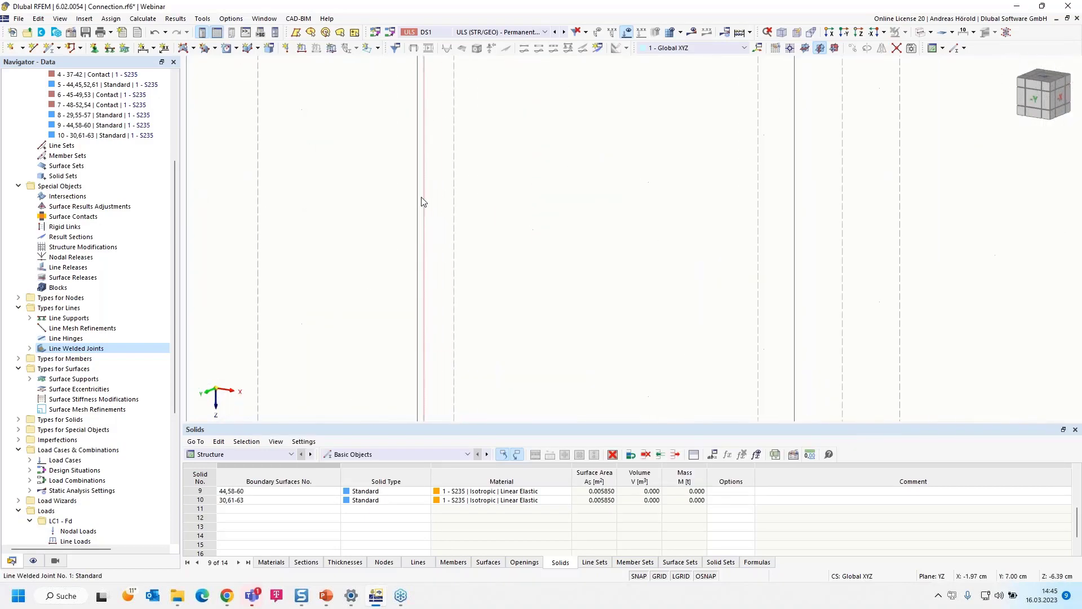
{"action": "scroll", "coordinate": [424, 190], "scroll_direction": "down", "scroll_amount": 3}
{"action": "scroll", "coordinate": [443, 159], "scroll_direction": "up", "scroll_amount": 3}
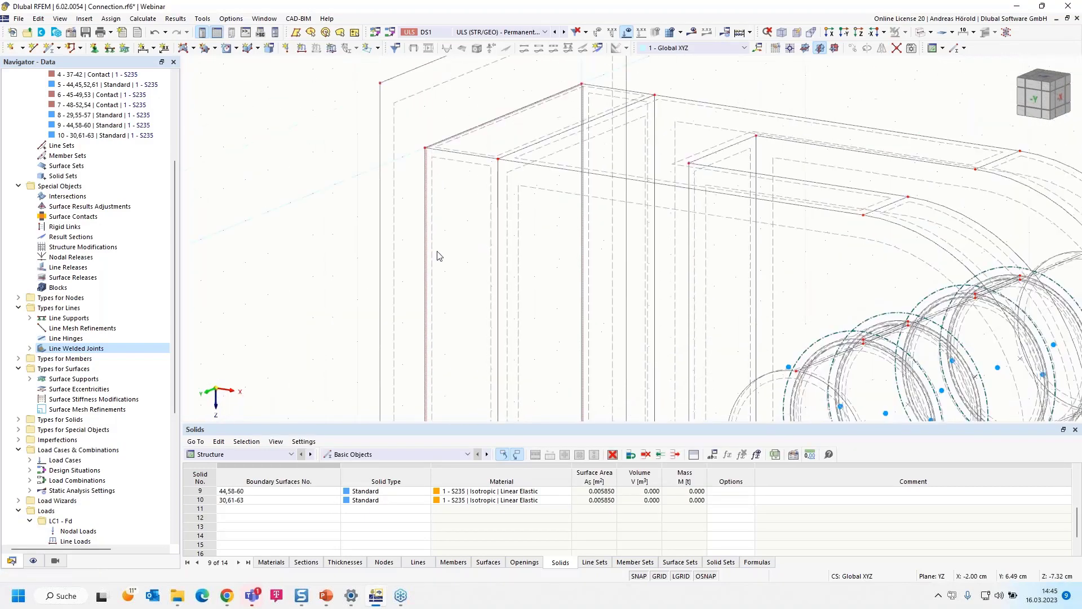
{"action": "scroll", "coordinate": [443, 159], "scroll_direction": "up", "scroll_amount": 2}
{"action": "scroll", "coordinate": [456, 267], "scroll_direction": "down", "scroll_amount": 3}
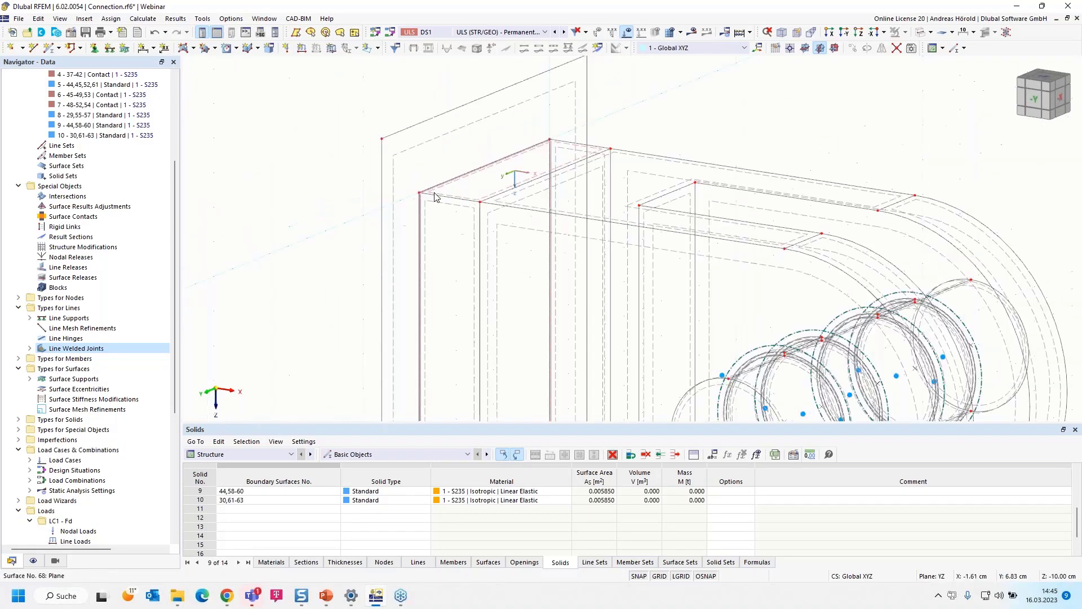
{"action": "middle_click_drag", "start_coordinate": [456, 267], "coordinate": [430, 200]}
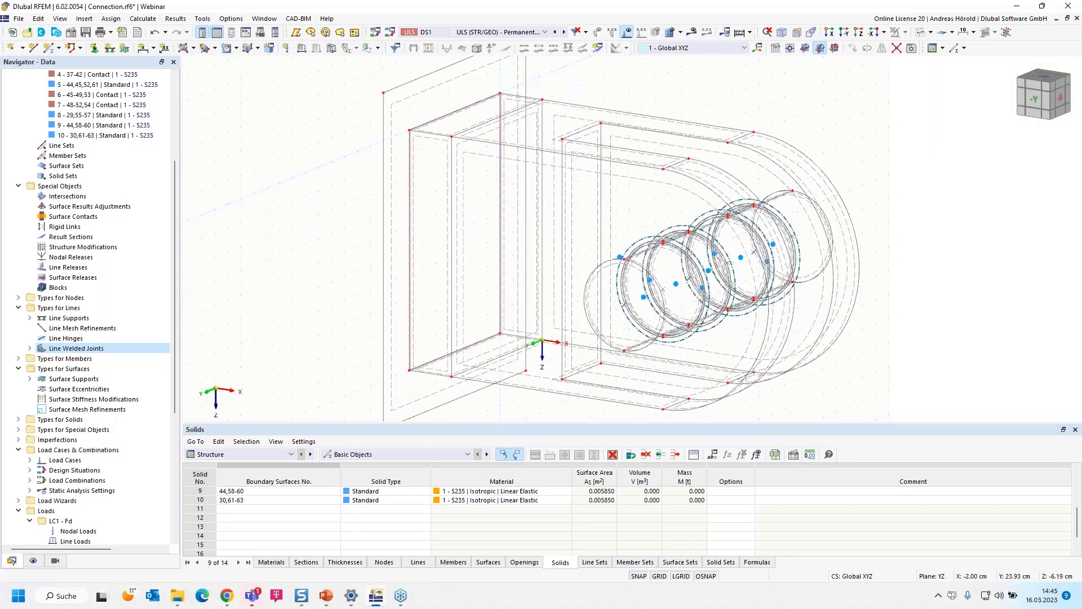
- Review the stresses and limit stress types in the tee joint's Default stress-strain analysis configuration
{"action": "left_click", "coordinate": [29, 348]}
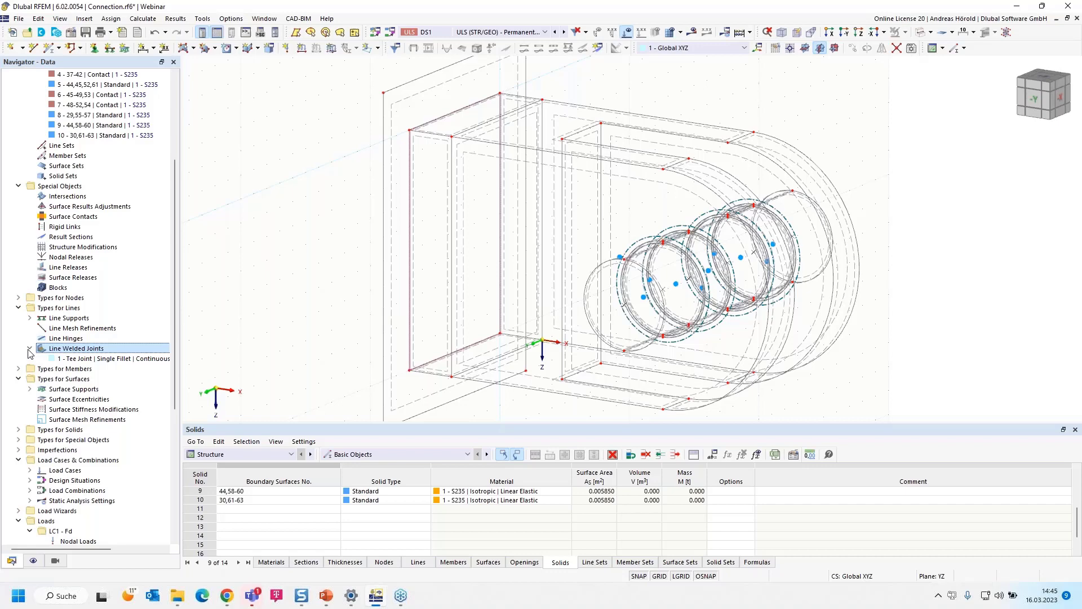
{"action": "double_click", "coordinate": [104, 359]}
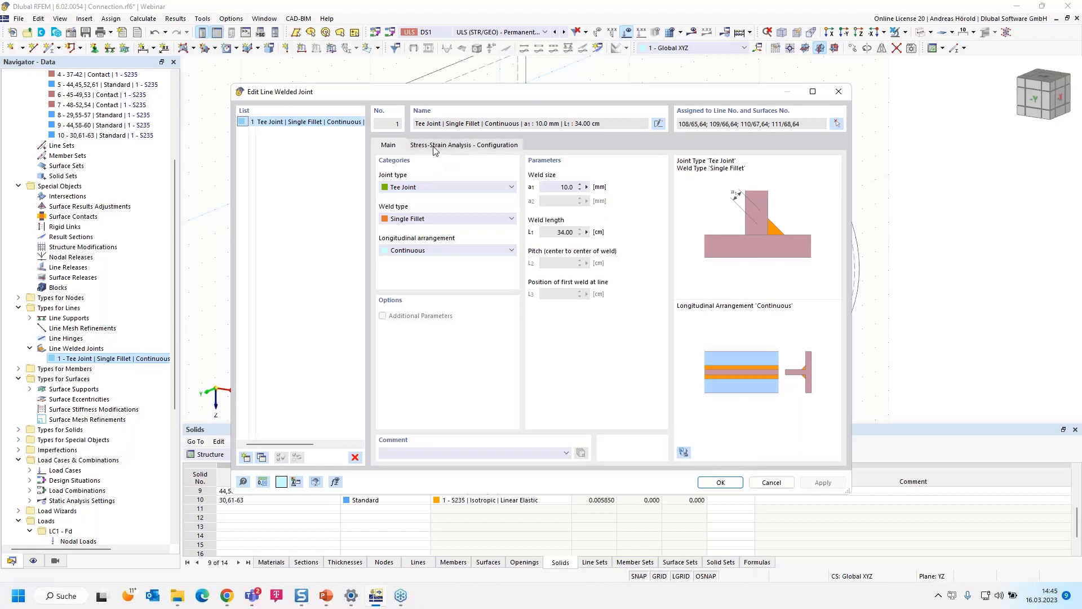
{"action": "left_click", "coordinate": [465, 146]}
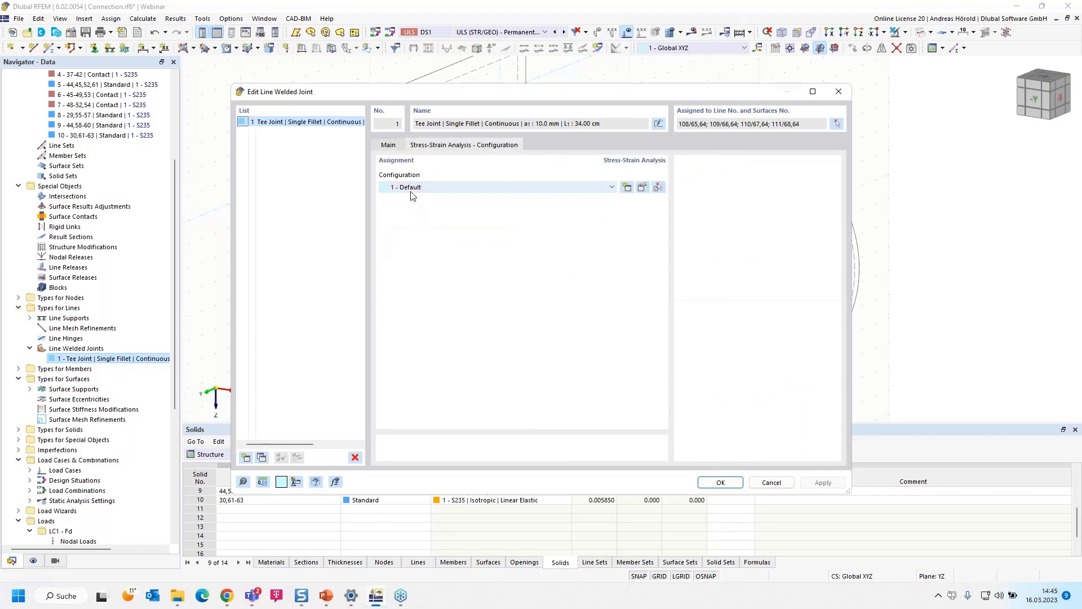
{"action": "left_click", "coordinate": [643, 187]}
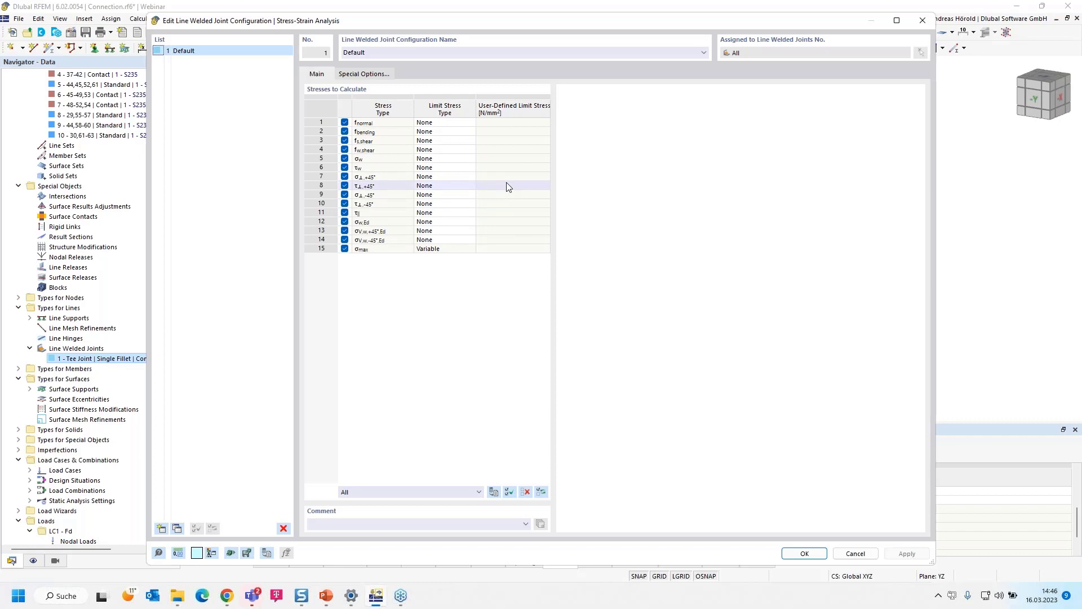
{"action": "left_click", "coordinate": [789, 557]}
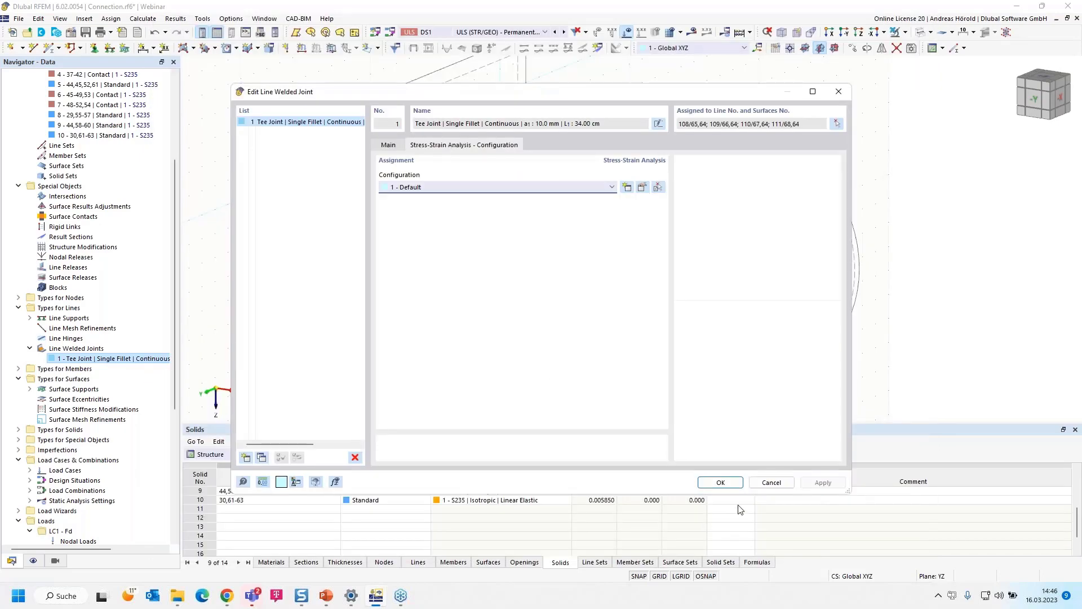
{"action": "left_click", "coordinate": [719, 482]}
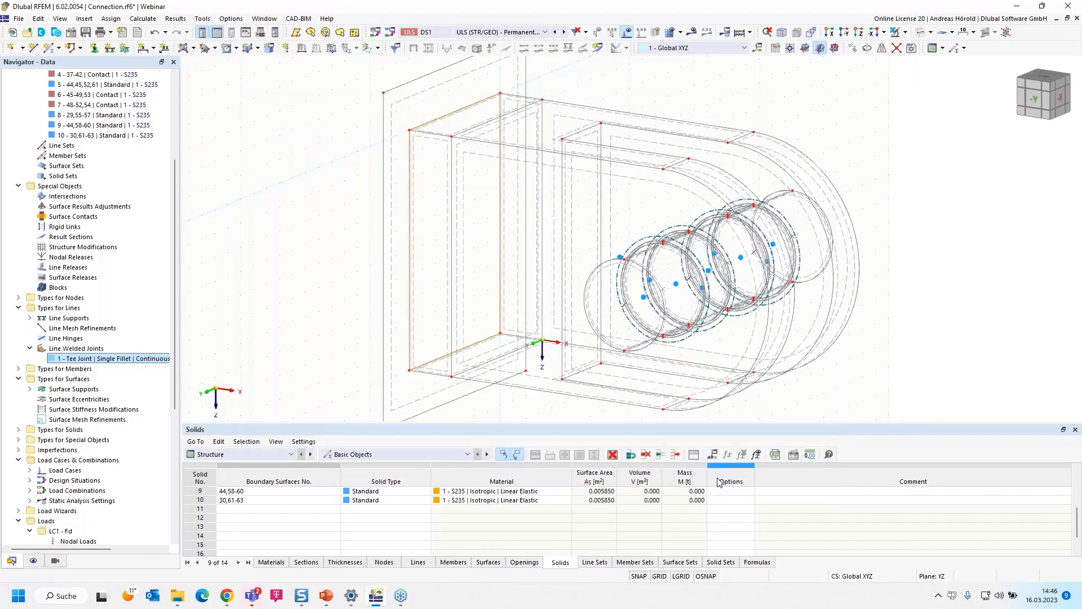
- Show the Stress-Strain Analysis input data and try to calculate the results, aborting at the plausibility check
{"action": "scroll", "coordinate": [521, 353], "scroll_direction": "down", "scroll_amount": 1}
{"action": "scroll", "coordinate": [522, 354], "scroll_direction": "down", "scroll_amount": 1}
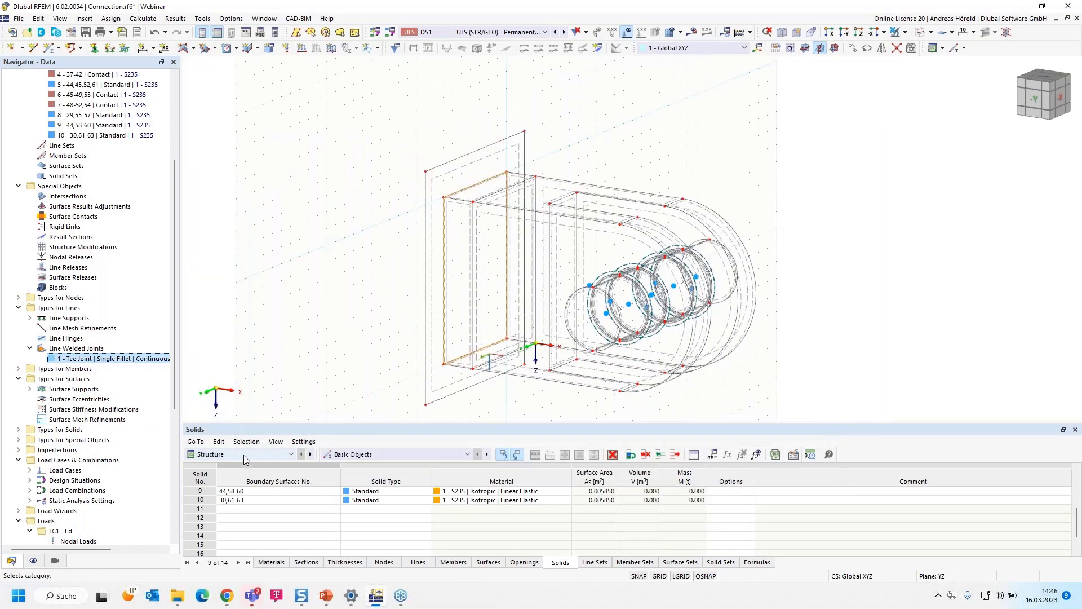
{"action": "left_click", "coordinate": [244, 454]}
{"action": "left_click", "coordinate": [256, 510]}
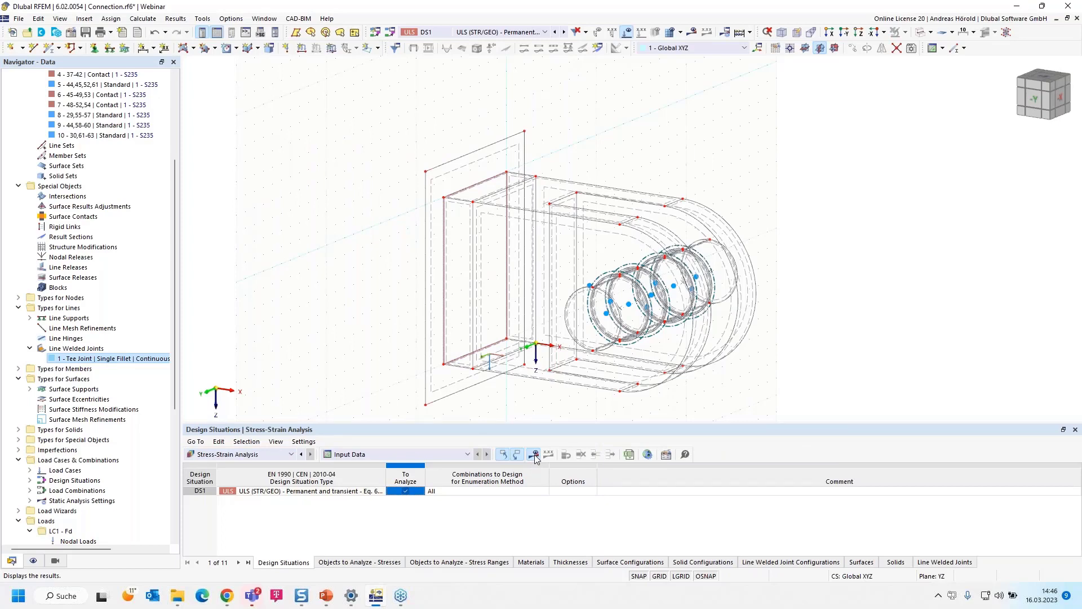
{"action": "left_click", "coordinate": [535, 455]}
{"action": "left_click", "coordinate": [586, 344]}
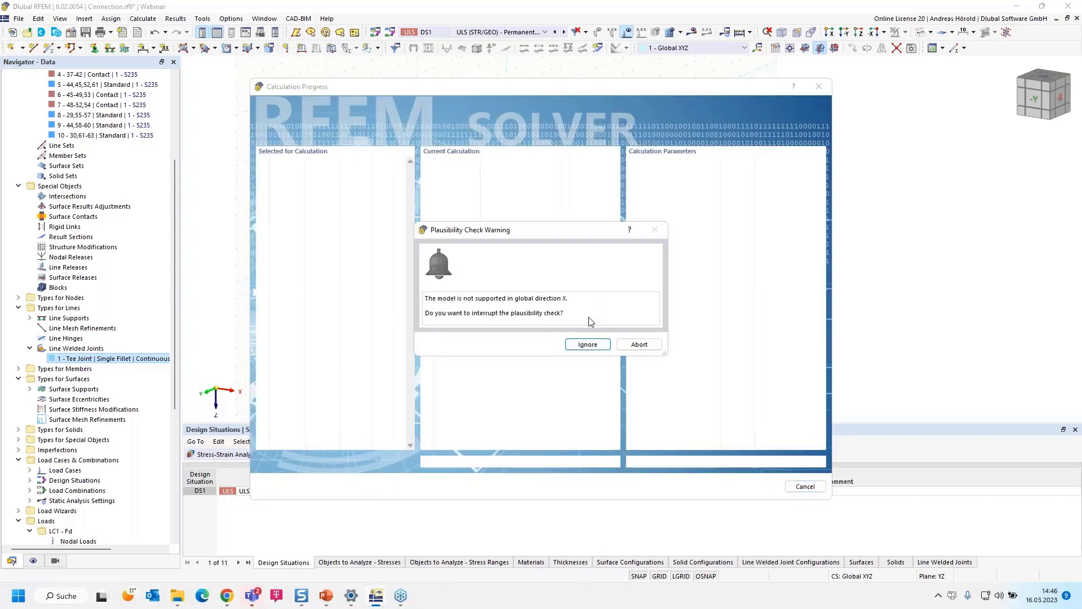
{"action": "left_click", "coordinate": [639, 345]}
- Add a surface support to the 20 mm plate, surface 64, and assign the Rigid support type
{"action": "scroll", "coordinate": [420, 270], "scroll_direction": "up", "scroll_amount": 4}
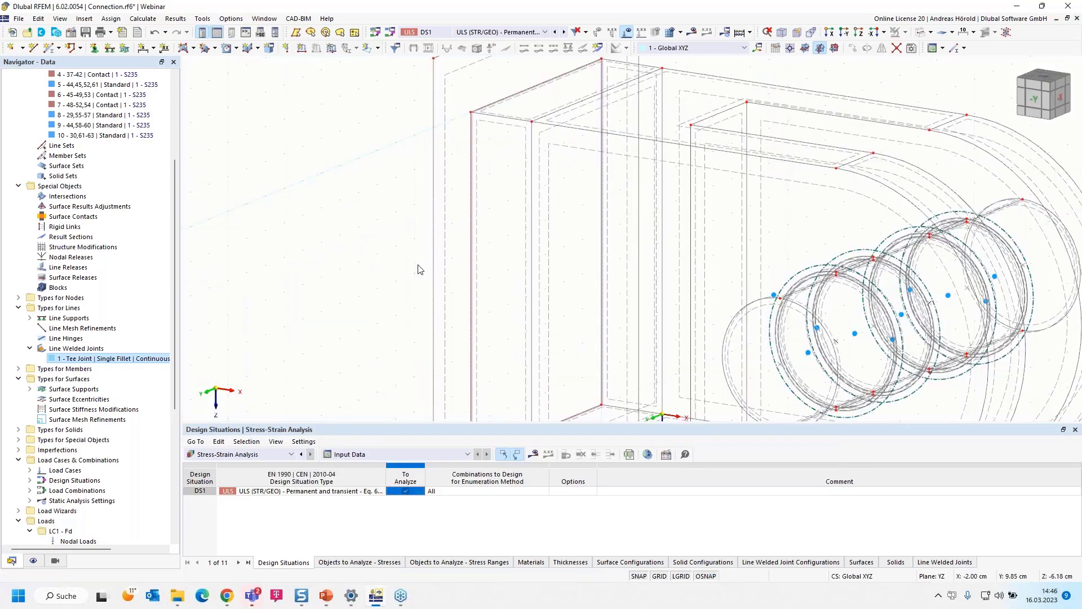
{"action": "scroll", "coordinate": [445, 169], "scroll_direction": "down", "scroll_amount": 3}
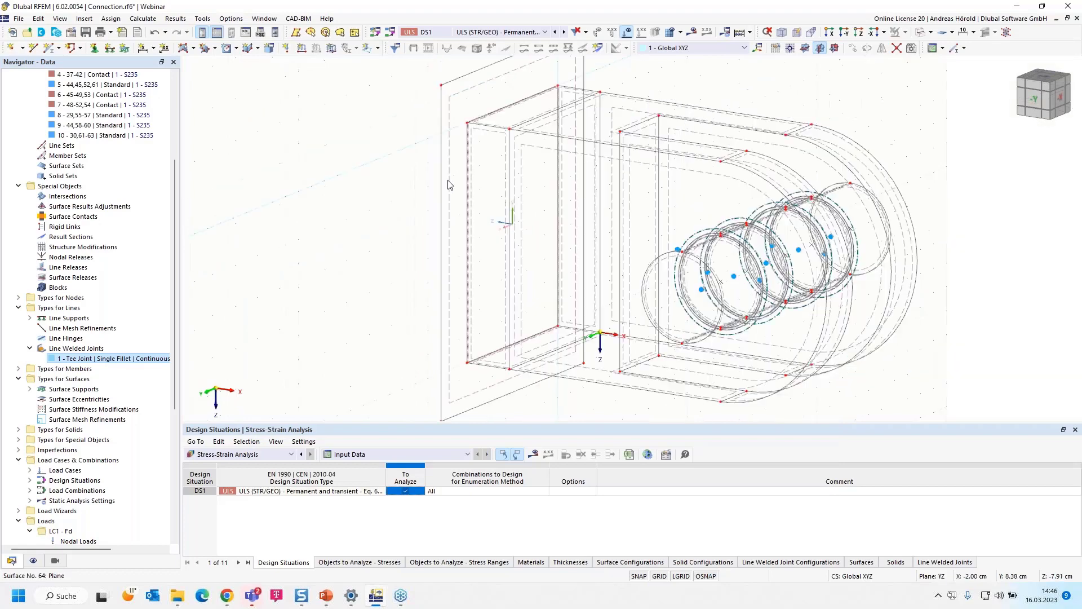
{"action": "double_click", "coordinate": [468, 108]}
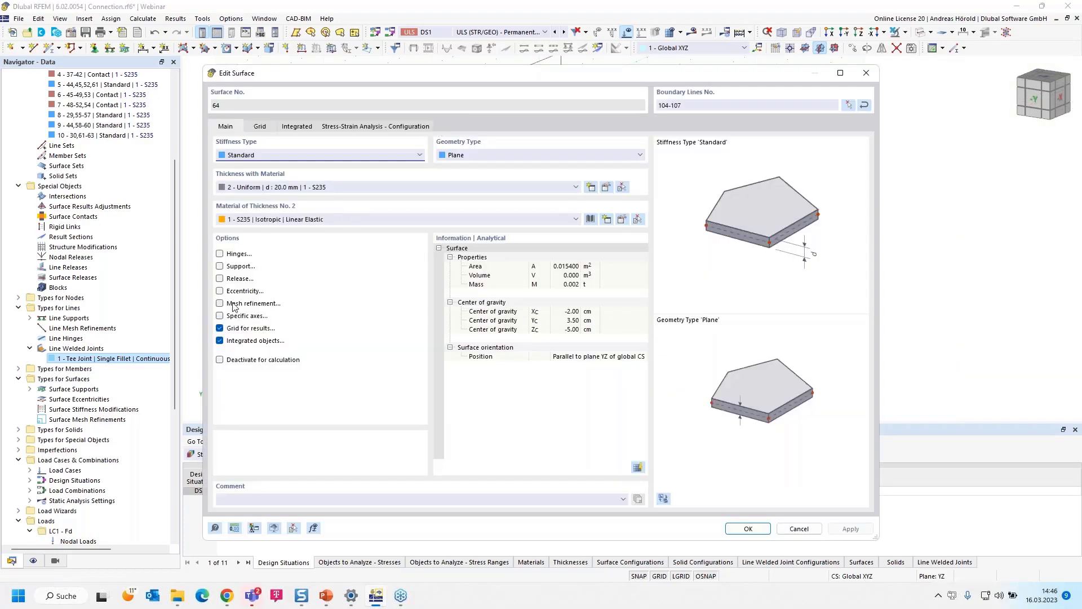
{"action": "left_click", "coordinate": [220, 267]}
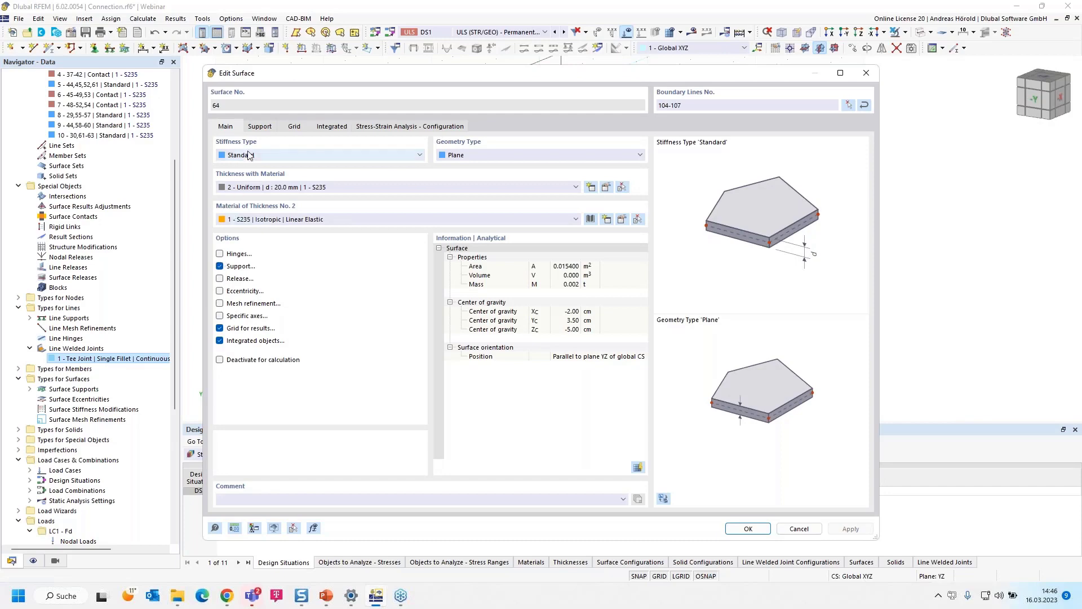
{"action": "left_click", "coordinate": [260, 127]}
{"action": "left_click", "coordinate": [264, 169]}
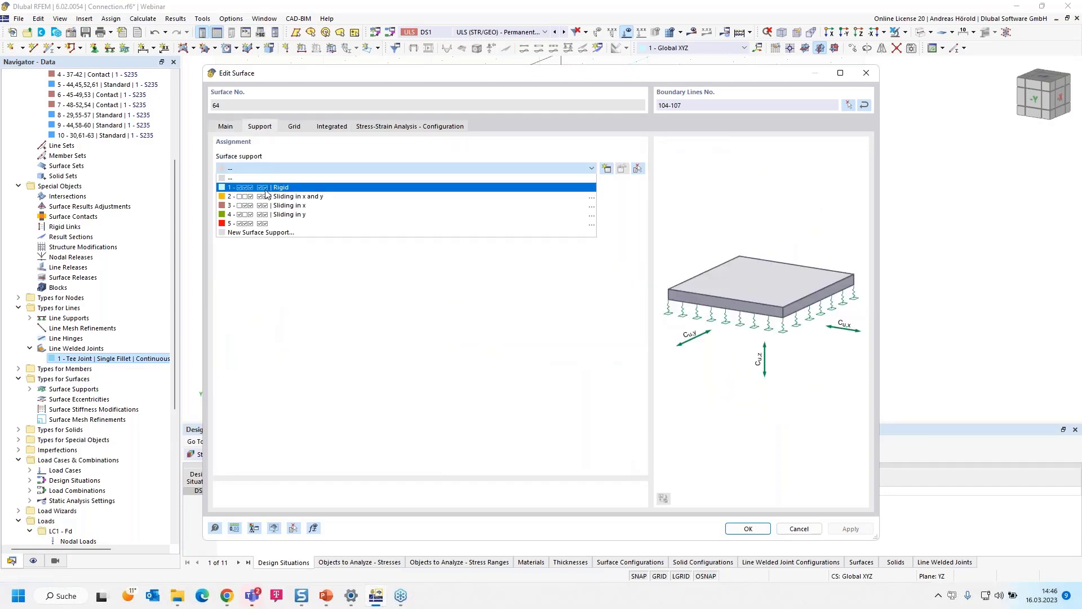
{"action": "left_click", "coordinate": [266, 182]}
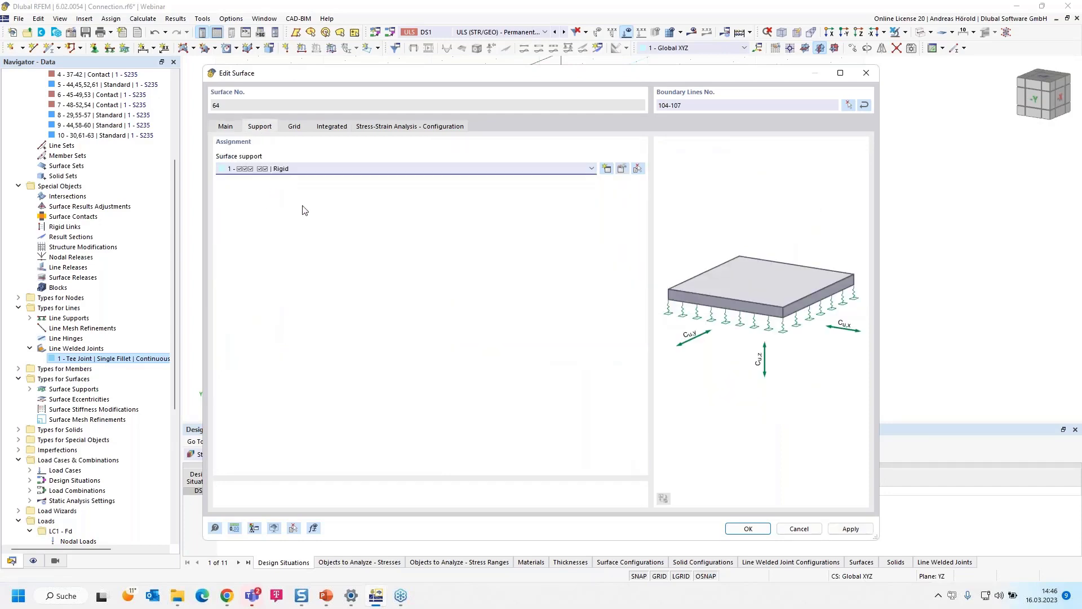
{"action": "left_click", "coordinate": [748, 529]}
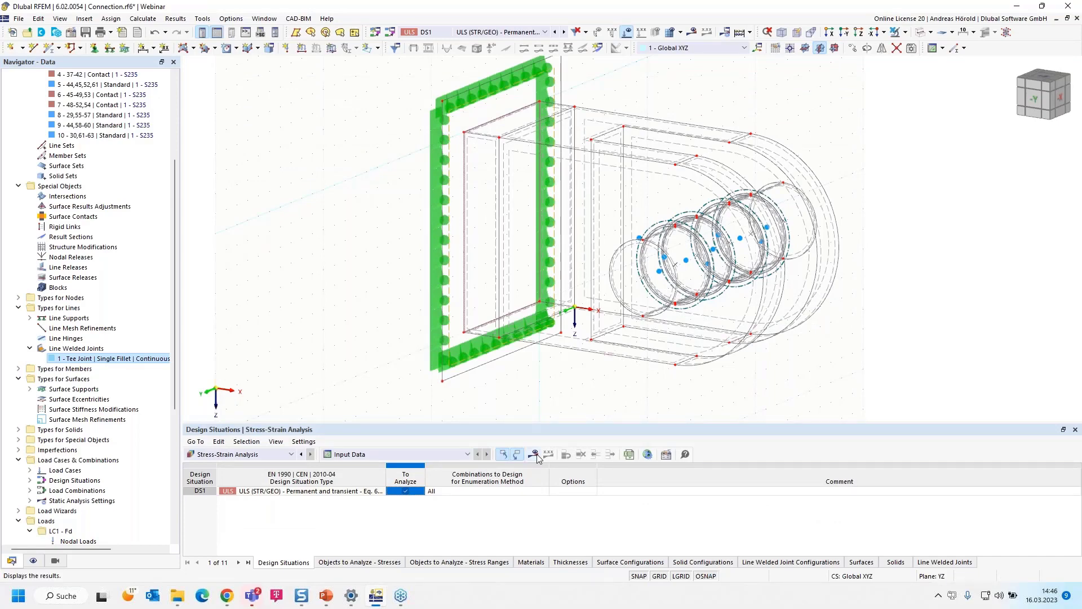
- Calculate the Stress-Strain Analysis and display the τmax stresses on the solids
{"action": "left_click", "coordinate": [536, 457]}
{"action": "left_click", "coordinate": [572, 348]}
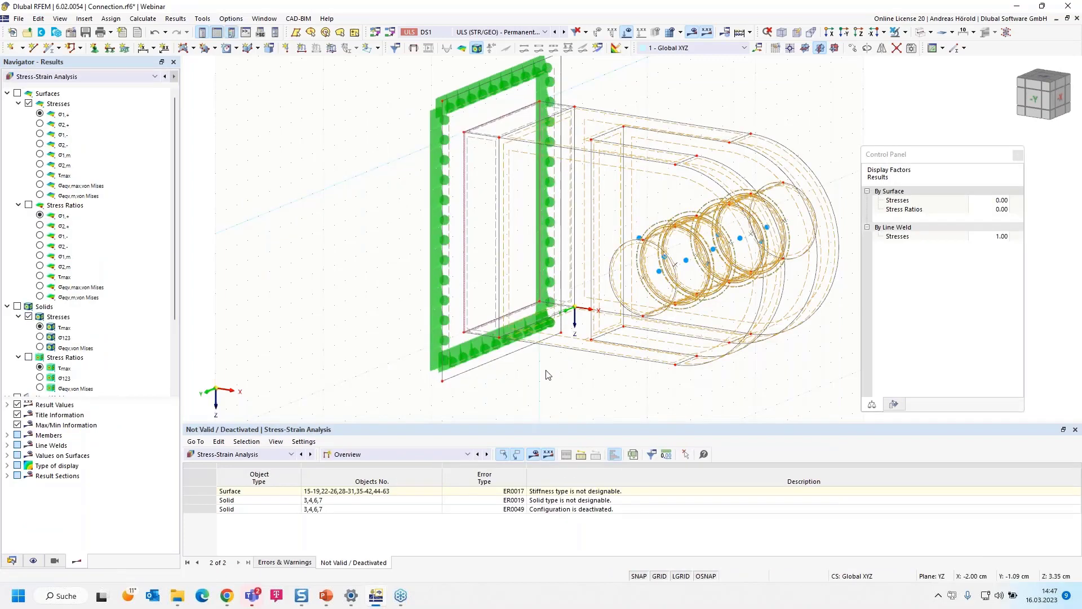
{"action": "left_click", "coordinate": [43, 331]}
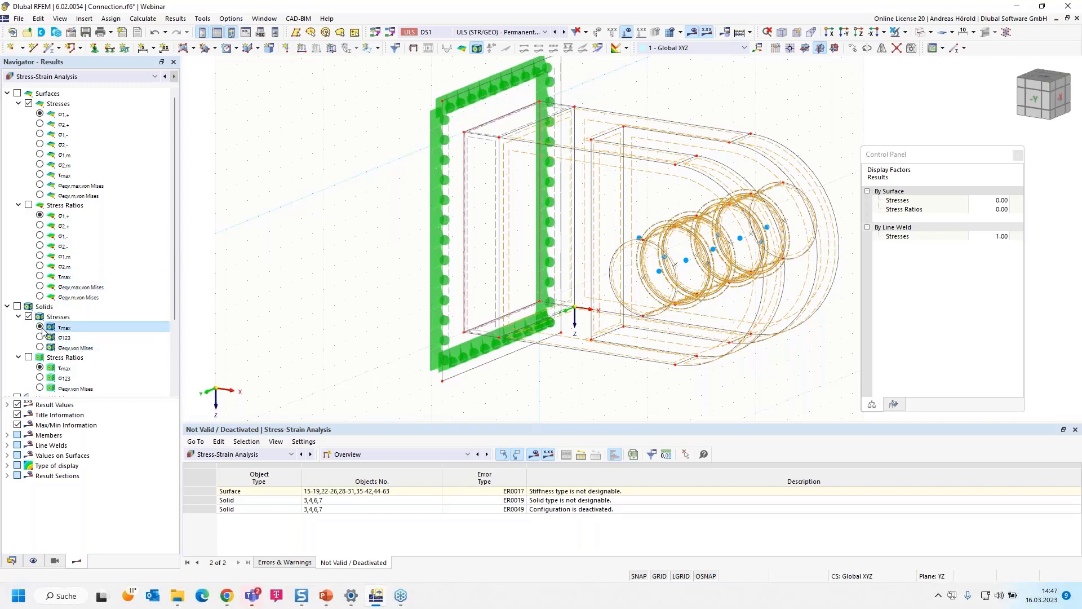
{"action": "left_click", "coordinate": [18, 306]}
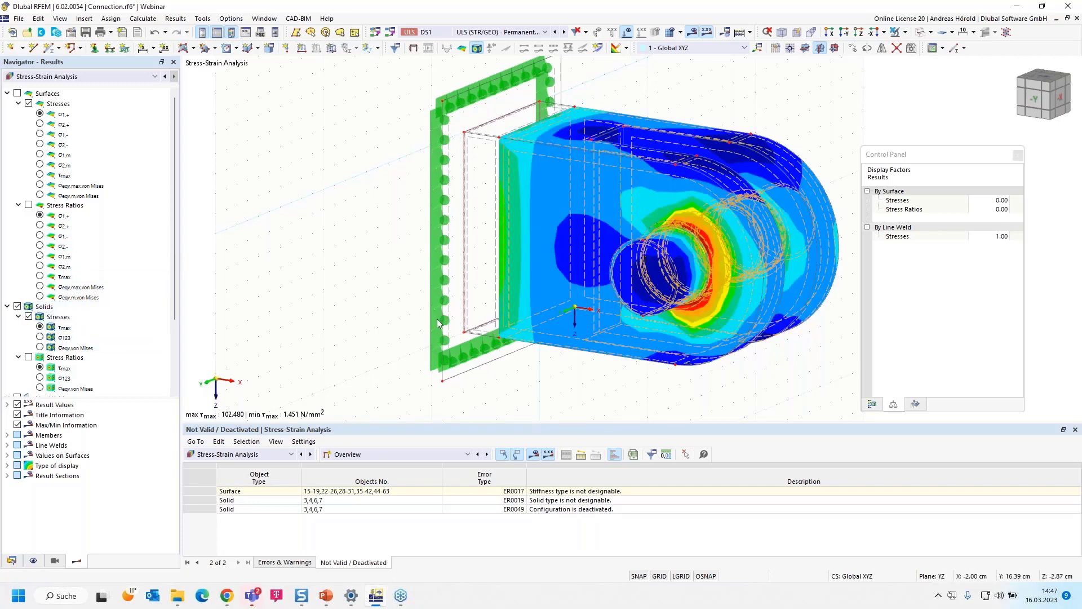
- Review the result tables for stresses on solids and stresses in line welds, enlarging the table area to read all weld rows
{"action": "left_click", "coordinate": [409, 455]}
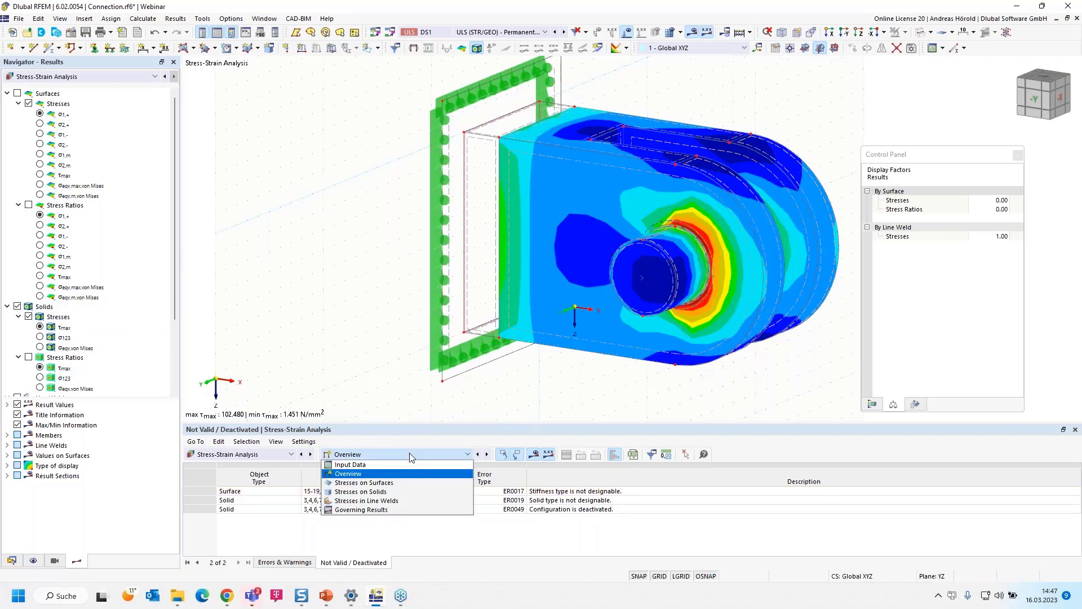
{"action": "left_click", "coordinate": [402, 492]}
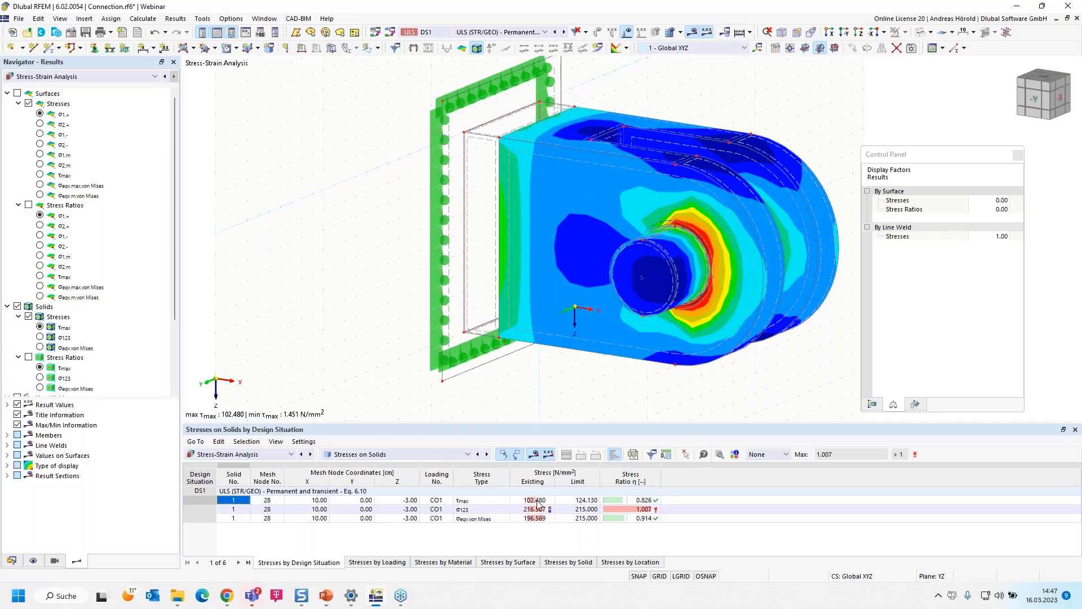
{"action": "left_click", "coordinate": [422, 454]}
{"action": "left_click", "coordinate": [419, 501]}
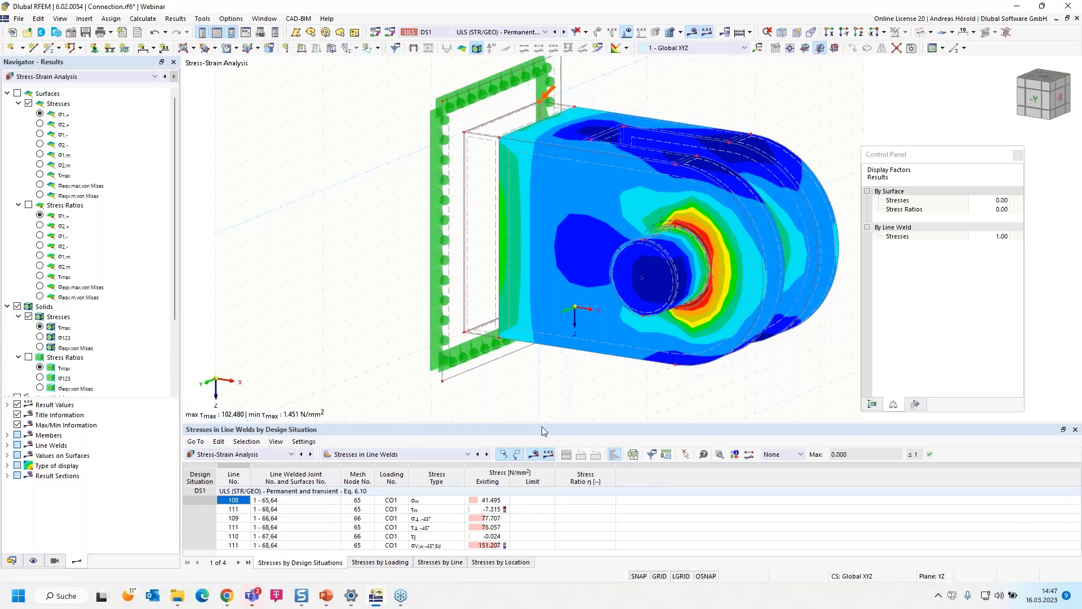
{"action": "left_click_drag", "start_coordinate": [542, 424], "coordinate": [542, 392]}
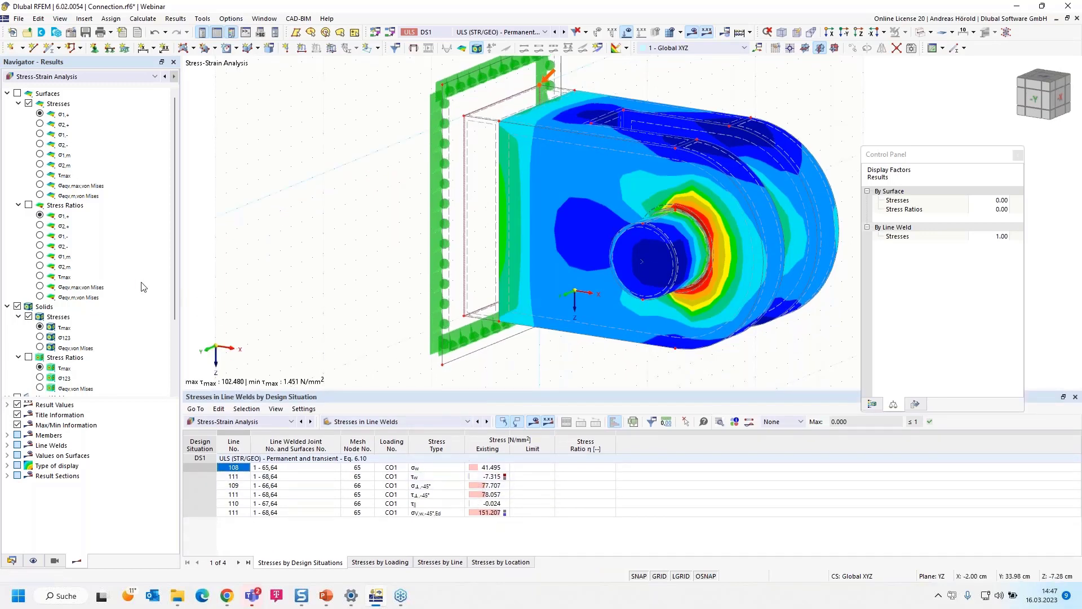
- Return to the stresses on solids table with a smaller table area, and display the model as Transparent Model
{"action": "left_click", "coordinate": [389, 424]}
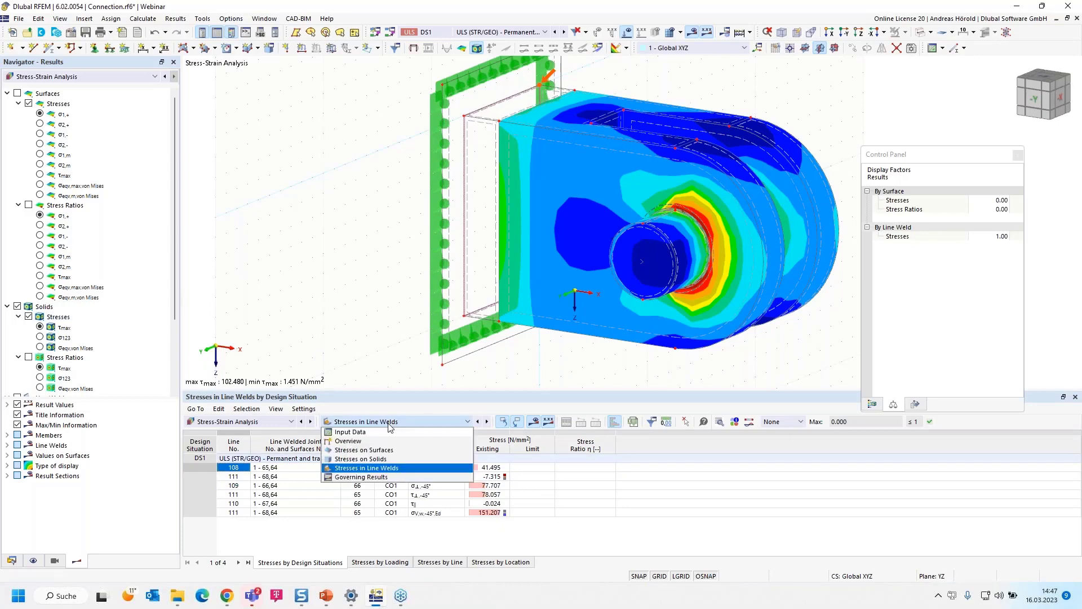
{"action": "left_click", "coordinate": [391, 459]}
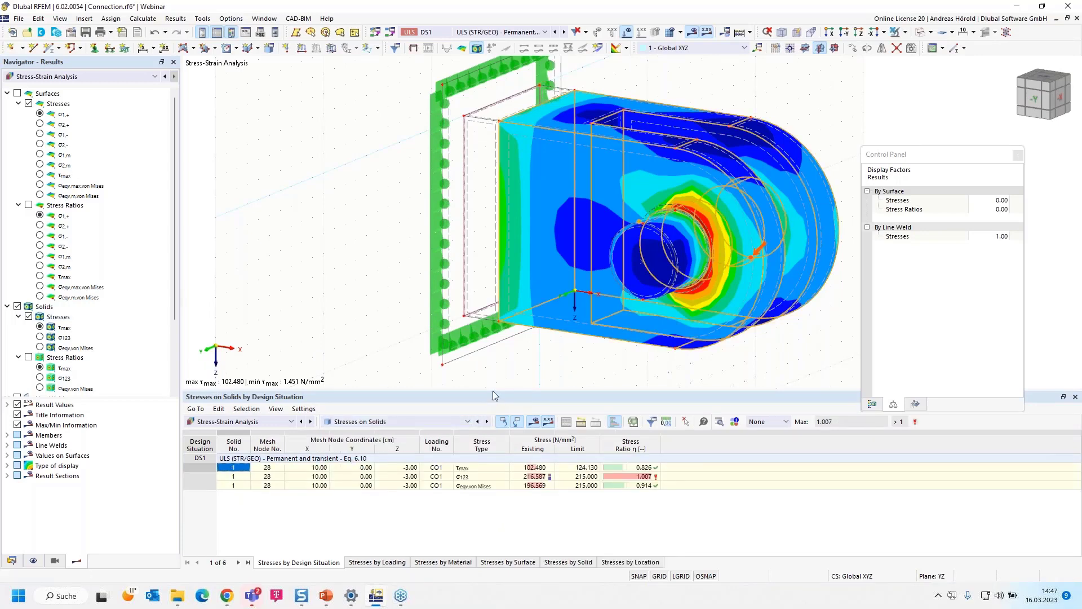
{"action": "left_click_drag", "start_coordinate": [493, 395], "coordinate": [502, 450]}
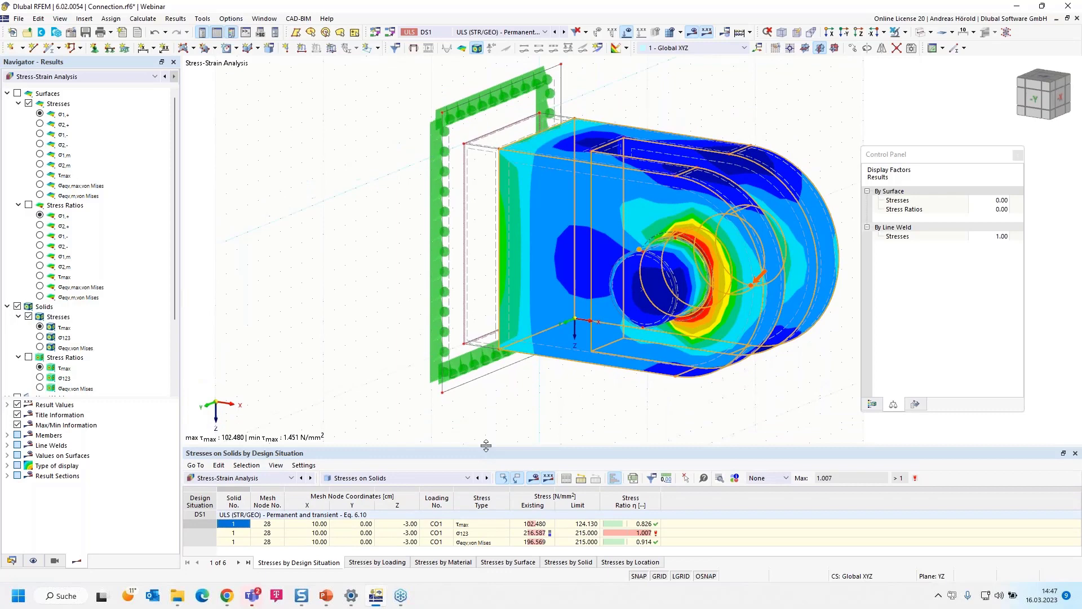
{"action": "left_click", "coordinate": [502, 422]}
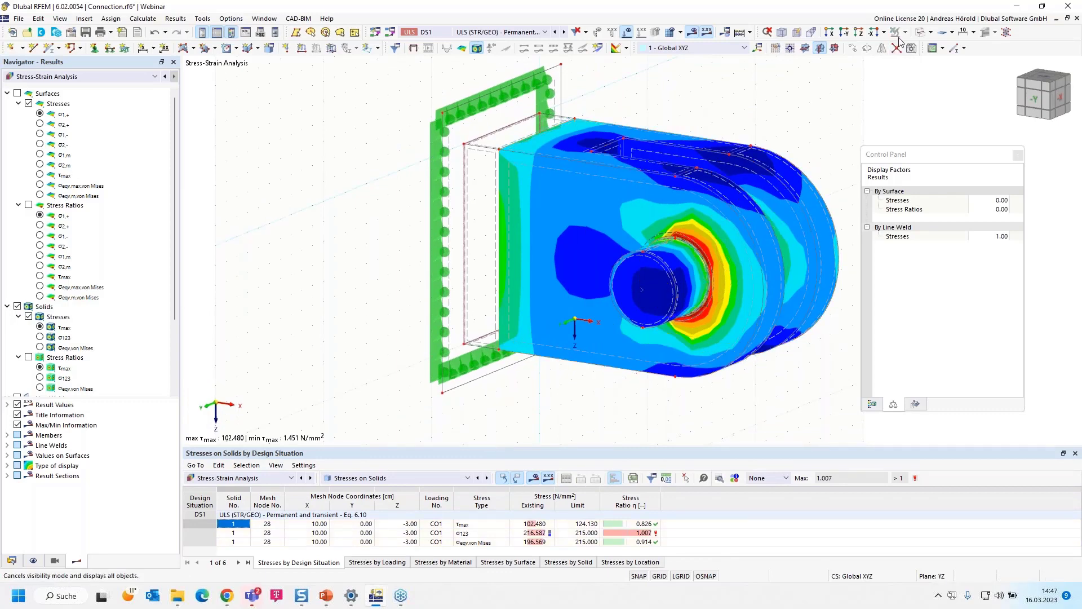
{"action": "left_click", "coordinate": [931, 32]}
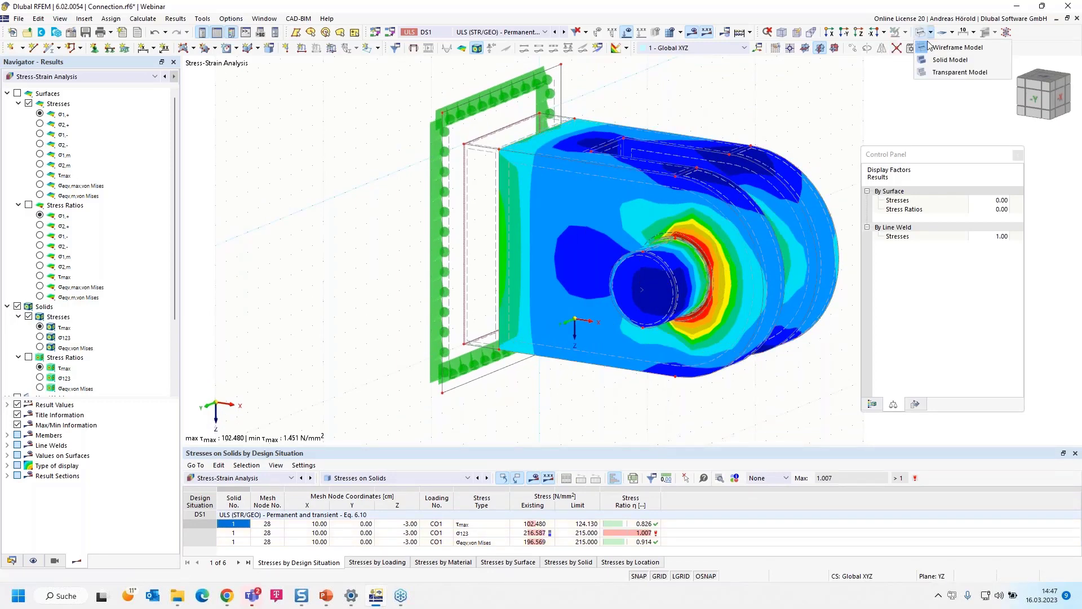
{"action": "left_click", "coordinate": [937, 72]}
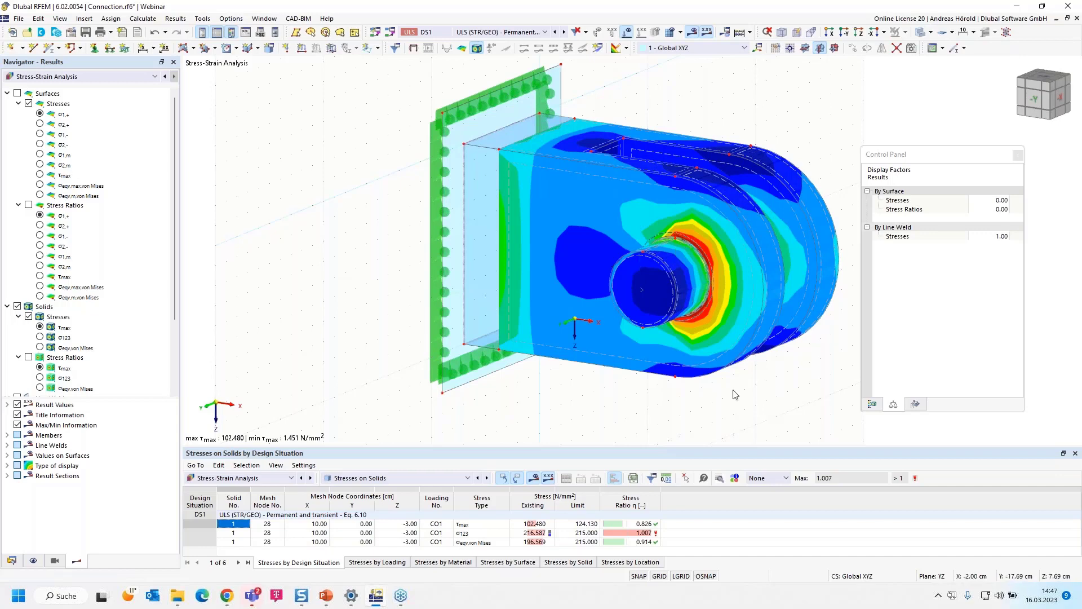
{"action": "middle_click_drag", "start_coordinate": [735, 395], "coordinate": [665, 410]}
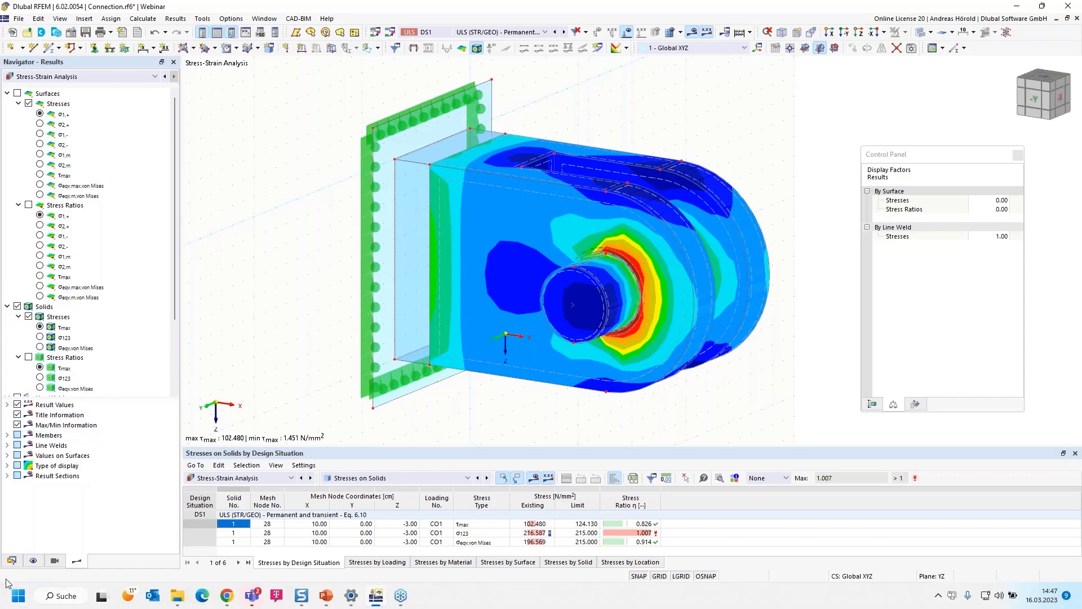
- List the guide objects in the model data, including clipping planes and clipping boxes
{"action": "left_click", "coordinate": [12, 561]}
{"action": "scroll", "coordinate": [62, 388], "scroll_direction": "down", "scroll_amount": 6}
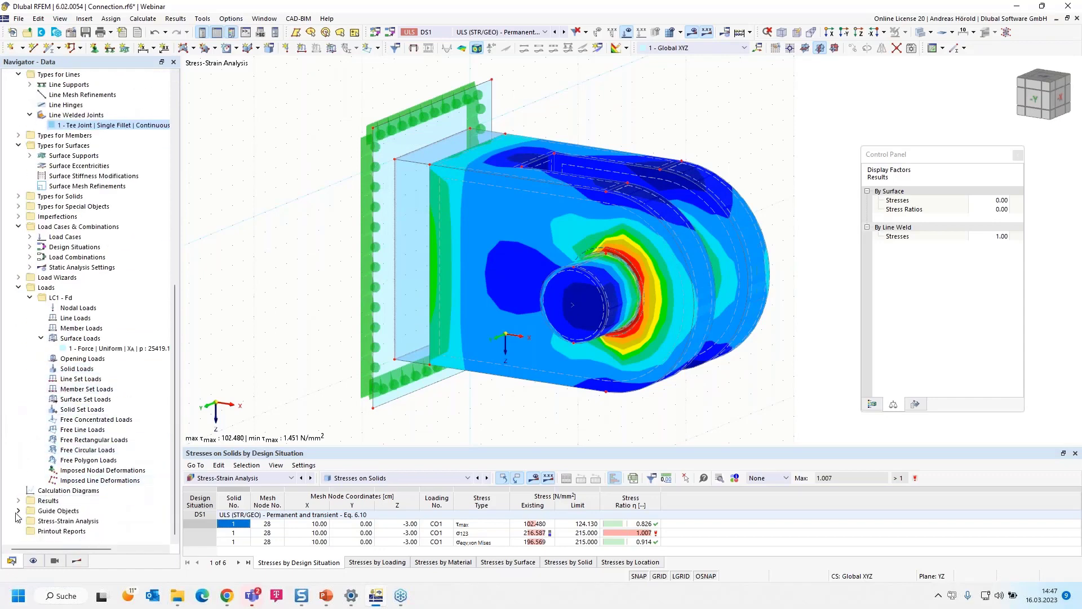
{"action": "left_click", "coordinate": [19, 511]}
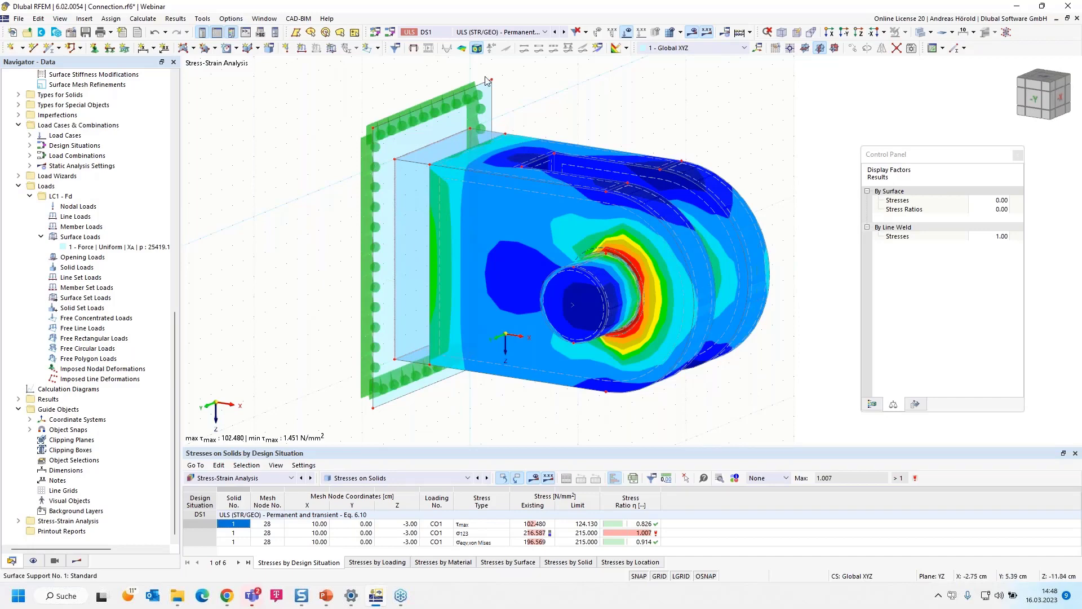
- Start a new two-point result section on the fork's upper edge from X 0 to X 10 cm at Y 7, Z -10 cm
{"action": "left_click", "coordinate": [599, 48]}
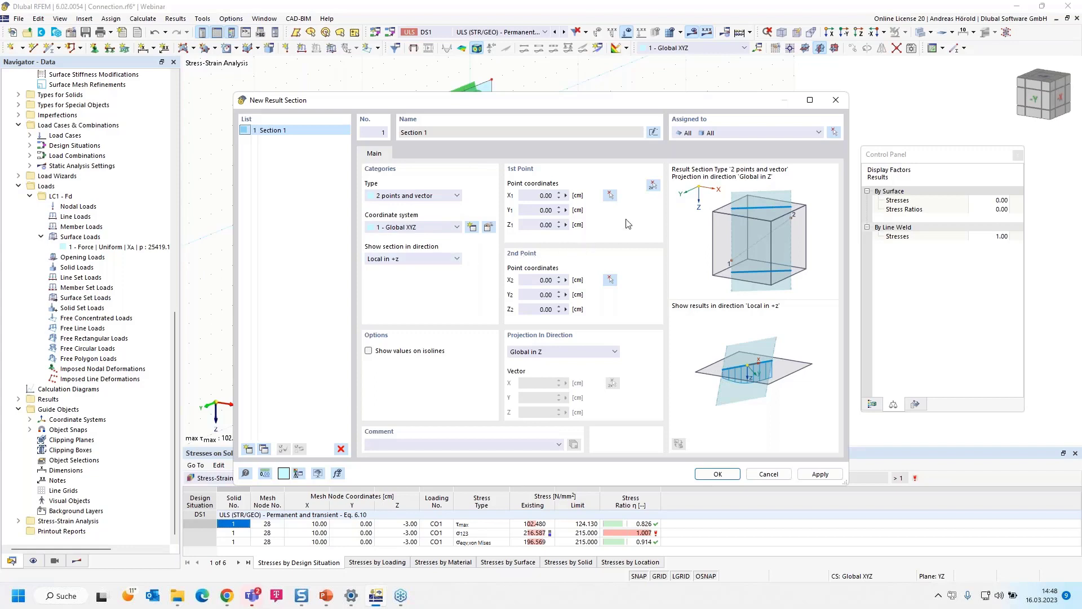
{"action": "left_click", "coordinate": [653, 186]}
{"action": "scroll", "coordinate": [485, 189], "scroll_direction": "up", "scroll_amount": 3}
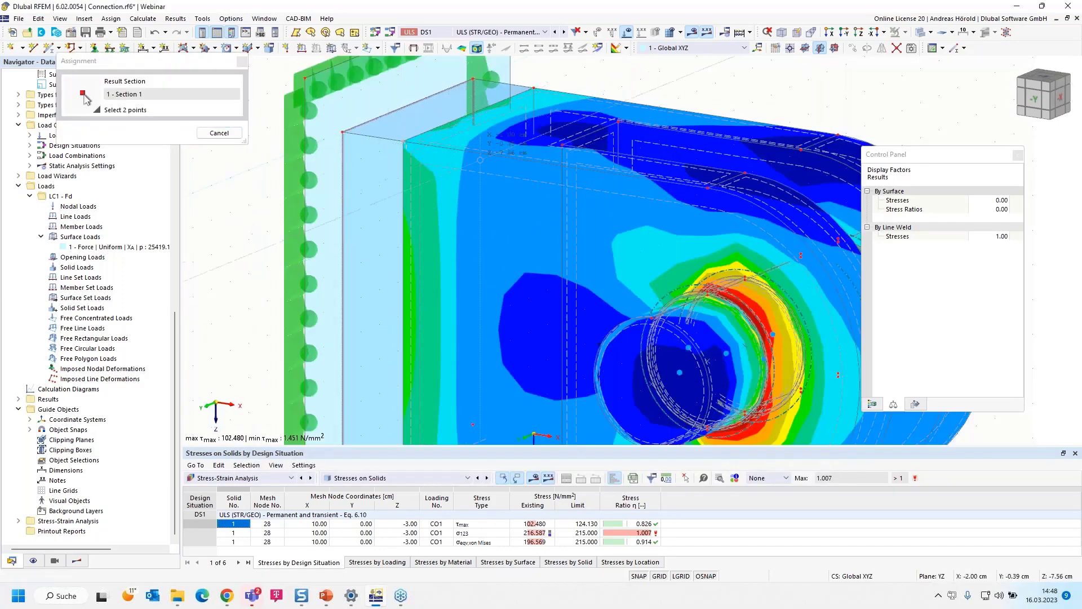
{"action": "scroll", "coordinate": [558, 169], "scroll_direction": "down", "scroll_amount": 1}
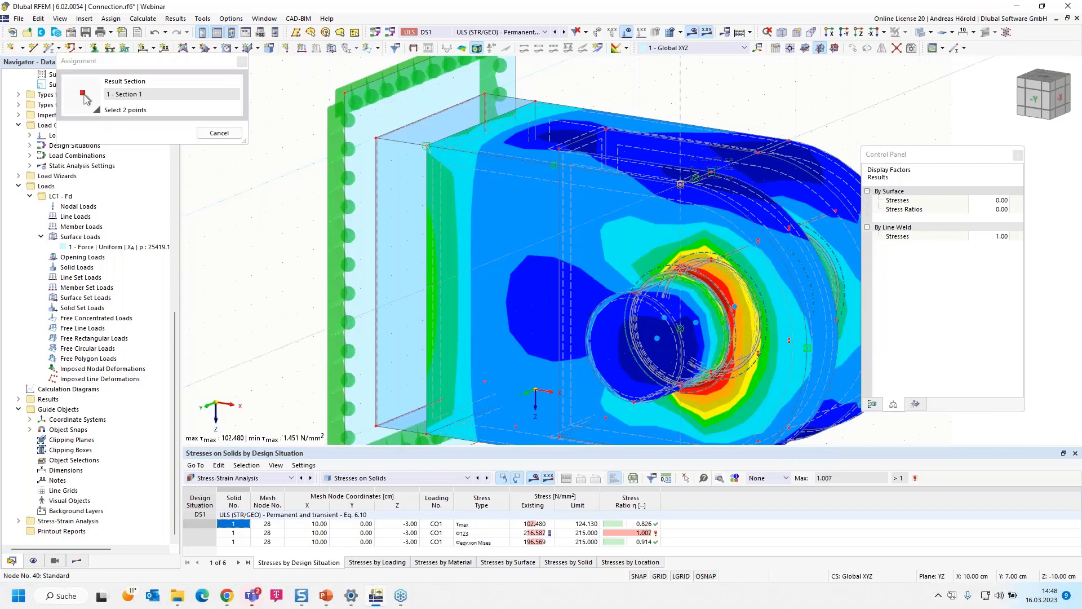
{"action": "left_click", "coordinate": [680, 184]}
{"action": "left_click_drag", "start_coordinate": [717, 104], "coordinate": [420, 143]}
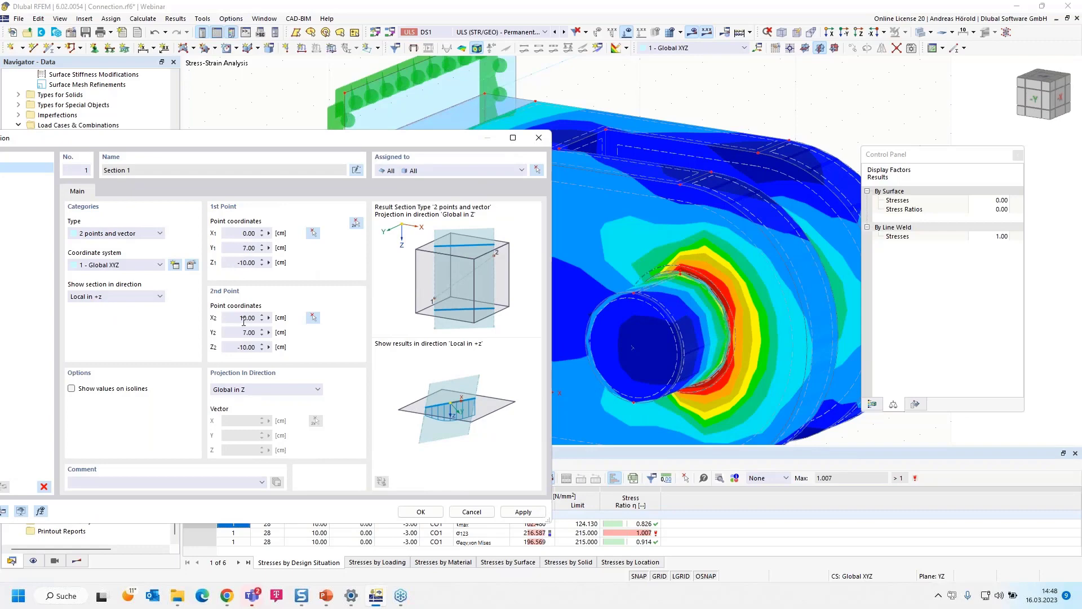
- Extend the result section's second point in X, set both points' Y coordinates to 6 cm, and create the section
{"action": "left_click_drag", "start_coordinate": [245, 317], "coordinate": [268, 317]}
{"action": "type", "text": "5"}
{"action": "key", "text": "Tab"}
{"action": "type", "text": "6"}
{"action": "double_click", "coordinate": [246, 248]}
{"action": "type", "text": "6"}
{"action": "left_click", "coordinate": [421, 512]}
{"action": "scroll", "coordinate": [448, 332], "scroll_direction": "down", "scroll_amount": 3}
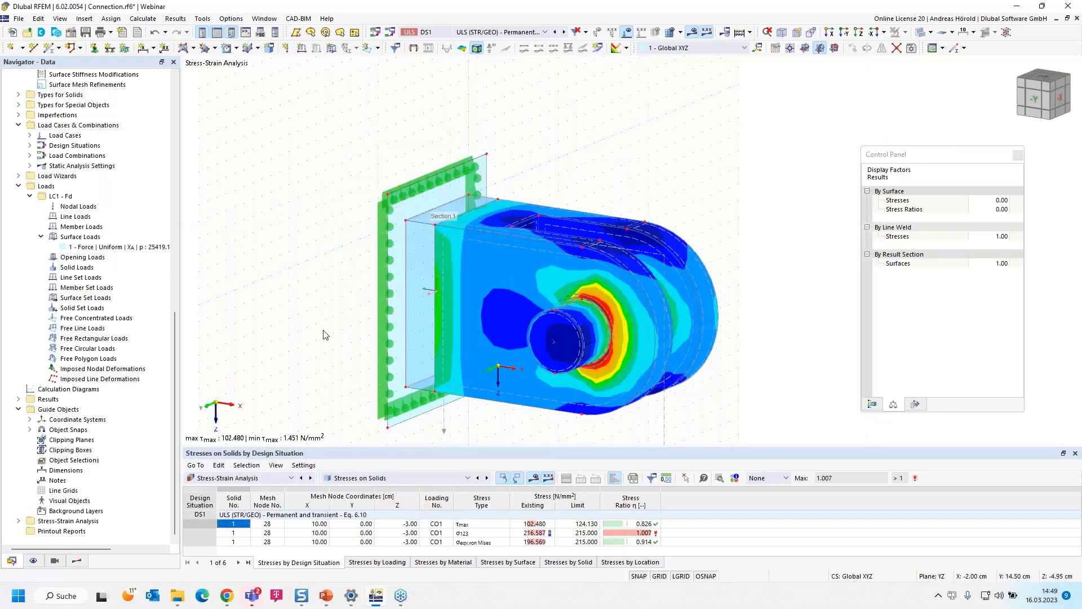
- Turn on the result sections display so the solid stresses are shown on Section 1
{"action": "left_click", "coordinate": [76, 562]}
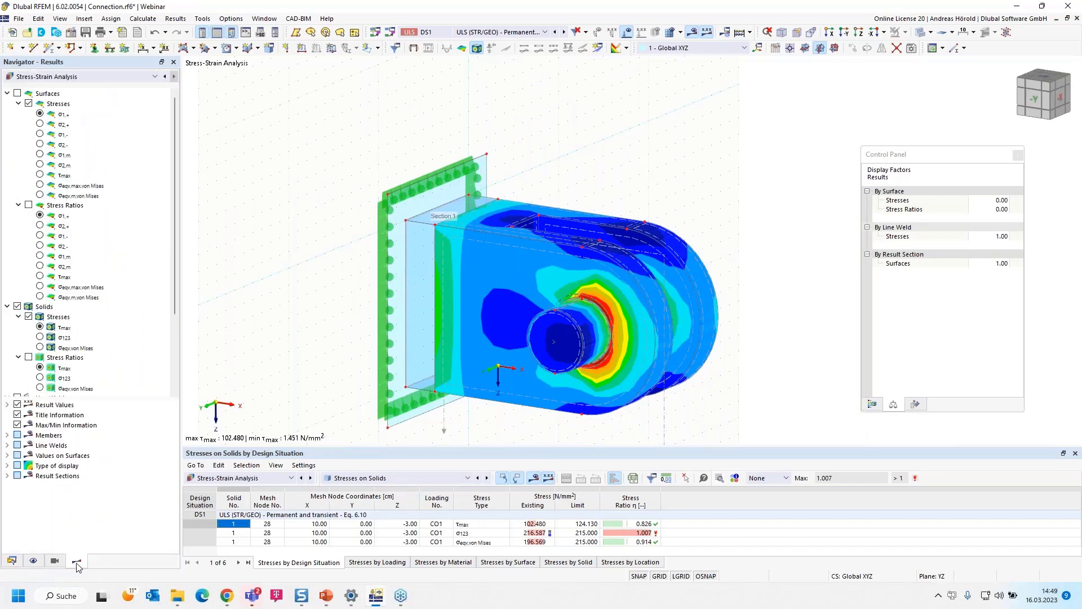
{"action": "scroll", "coordinate": [57, 360], "scroll_direction": "down", "scroll_amount": 3}
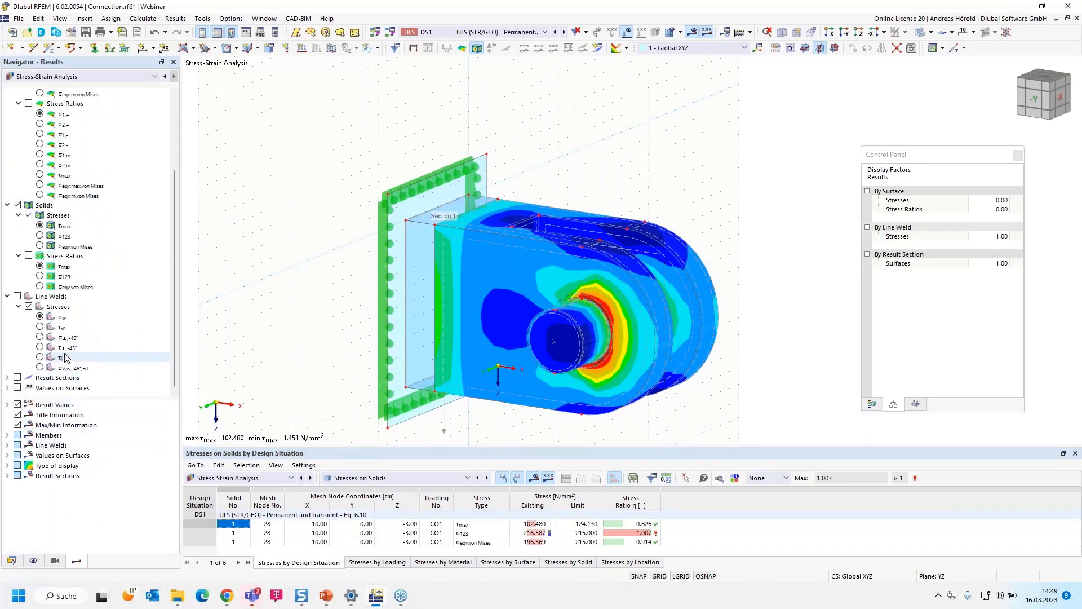
{"action": "left_click", "coordinate": [7, 378]}
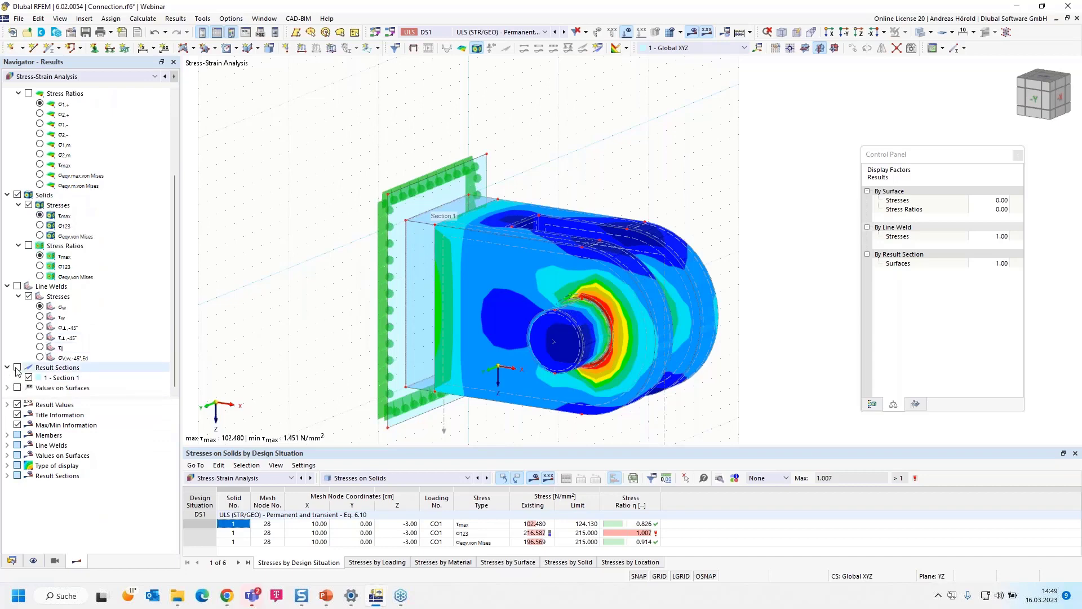
{"action": "left_click", "coordinate": [17, 367]}
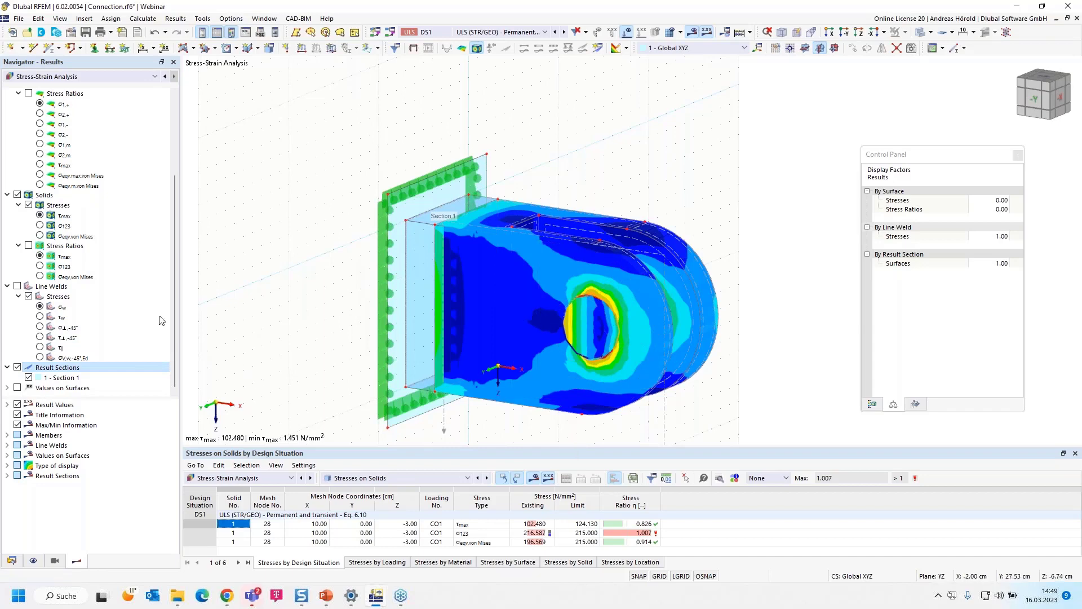
- Compare the σ123 and equivalent von Mises stress ratios of the solids on the section, leaving σ123 displayed
{"action": "left_click", "coordinate": [40, 266]}
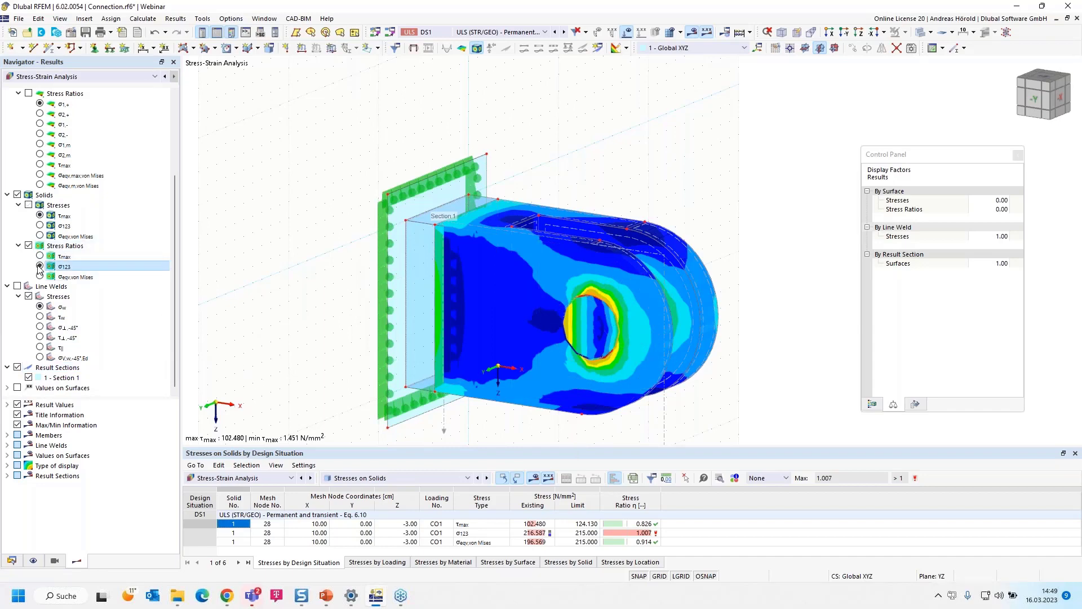
{"action": "left_click", "coordinate": [39, 276]}
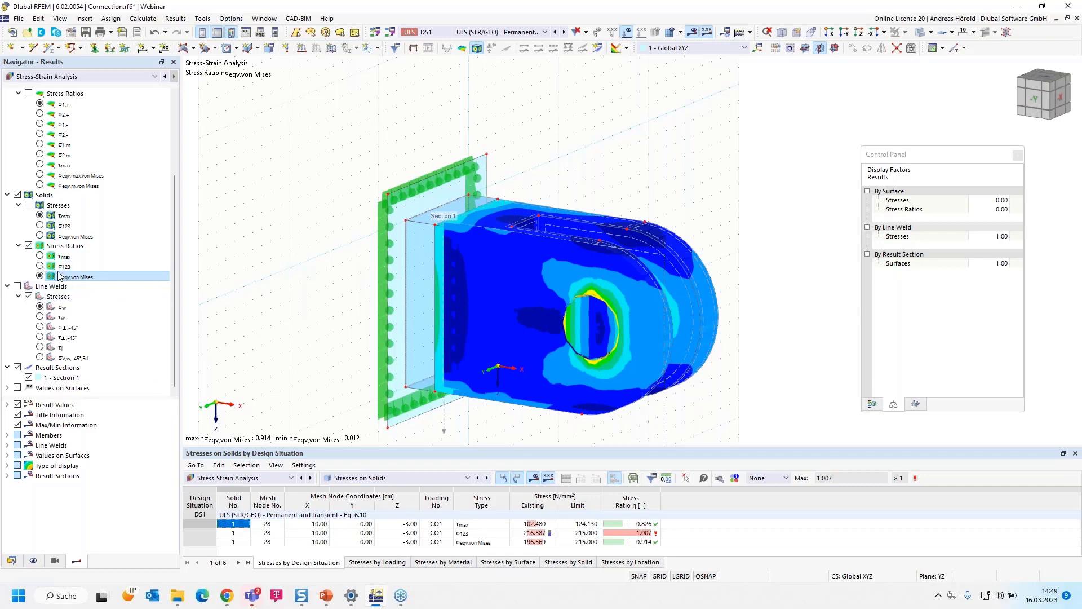
{"action": "left_click", "coordinate": [39, 267]}
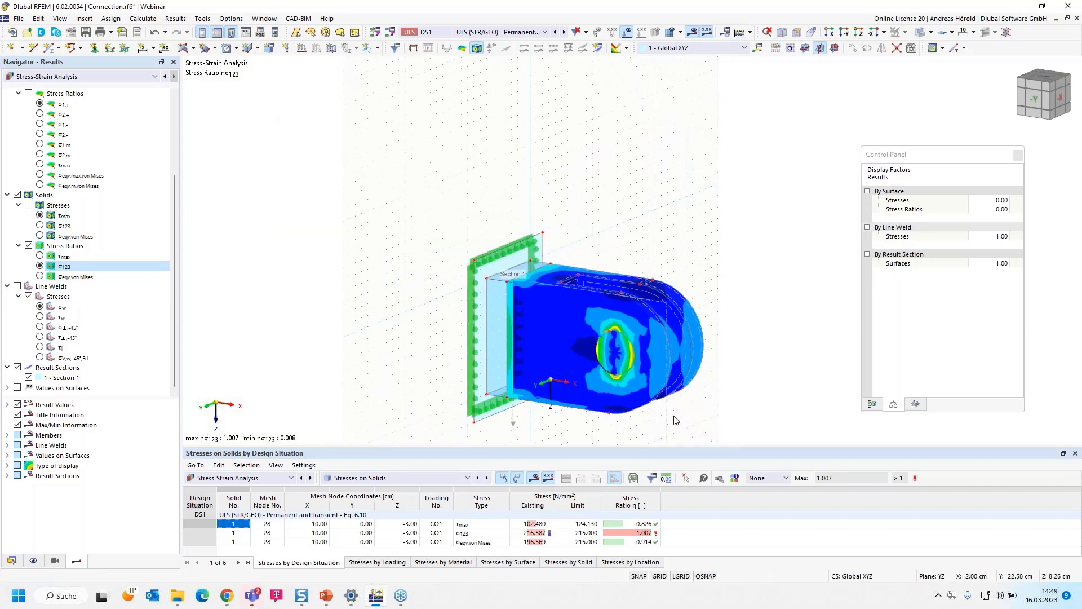
- Duplicate result section Section 1 and set the copy's projection direction to Global in Y
{"action": "middle_click_drag", "start_coordinate": [682, 420], "coordinate": [625, 309]}
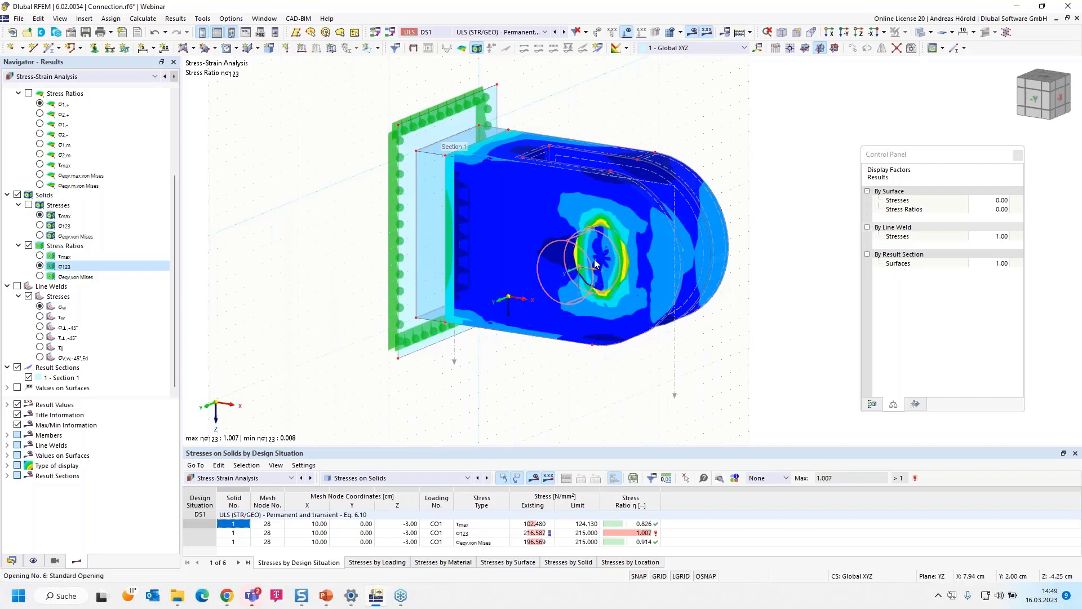
{"action": "scroll", "coordinate": [606, 259], "scroll_direction": "up", "scroll_amount": 2}
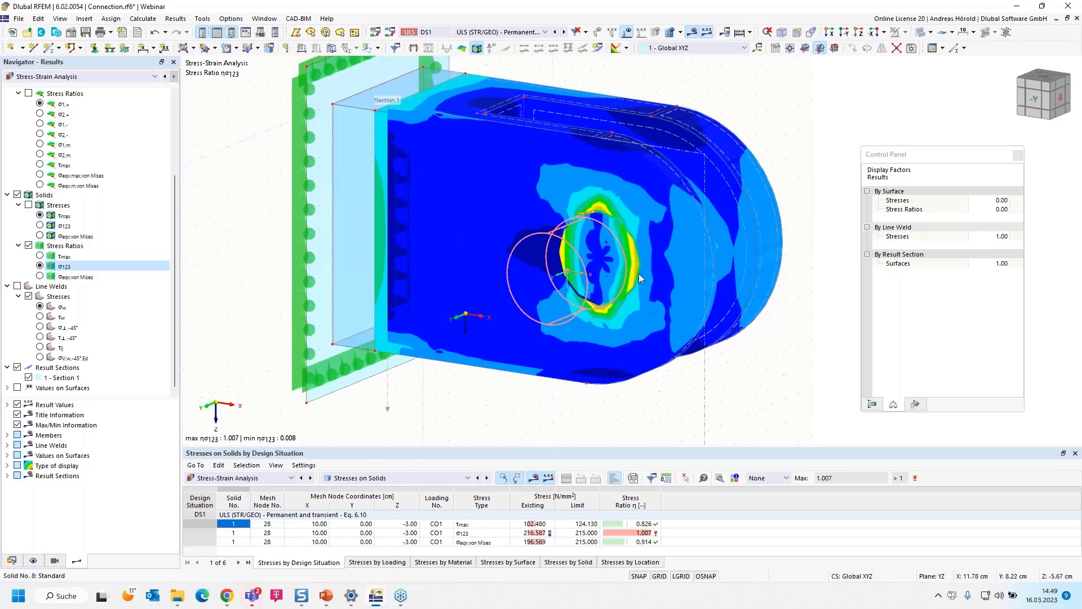
{"action": "double_click", "coordinate": [705, 375]}
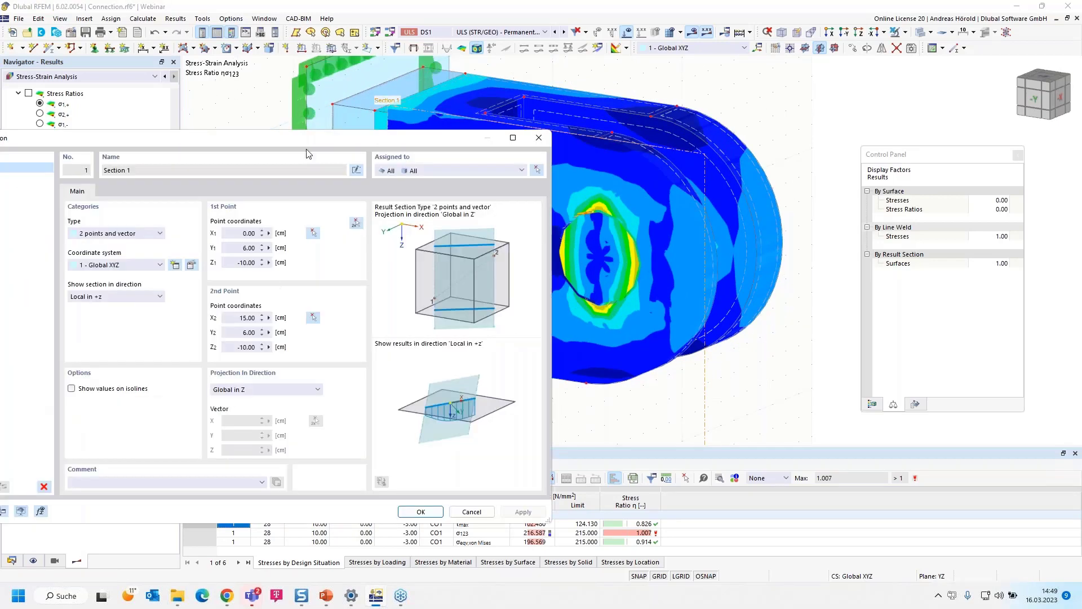
{"action": "left_click_drag", "start_coordinate": [315, 140], "coordinate": [465, 121]}
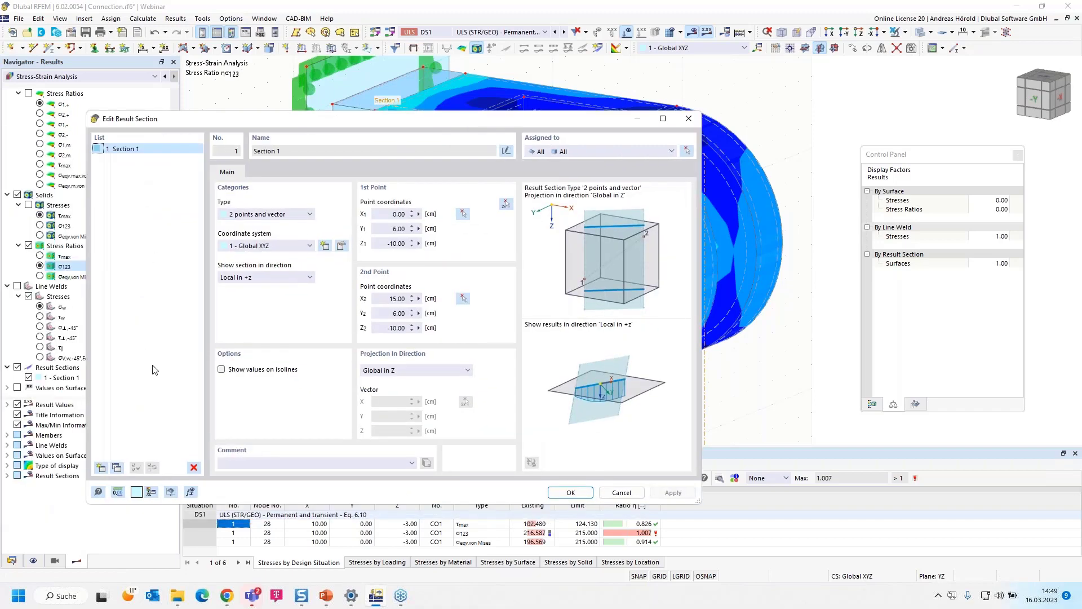
{"action": "left_click", "coordinate": [118, 468]}
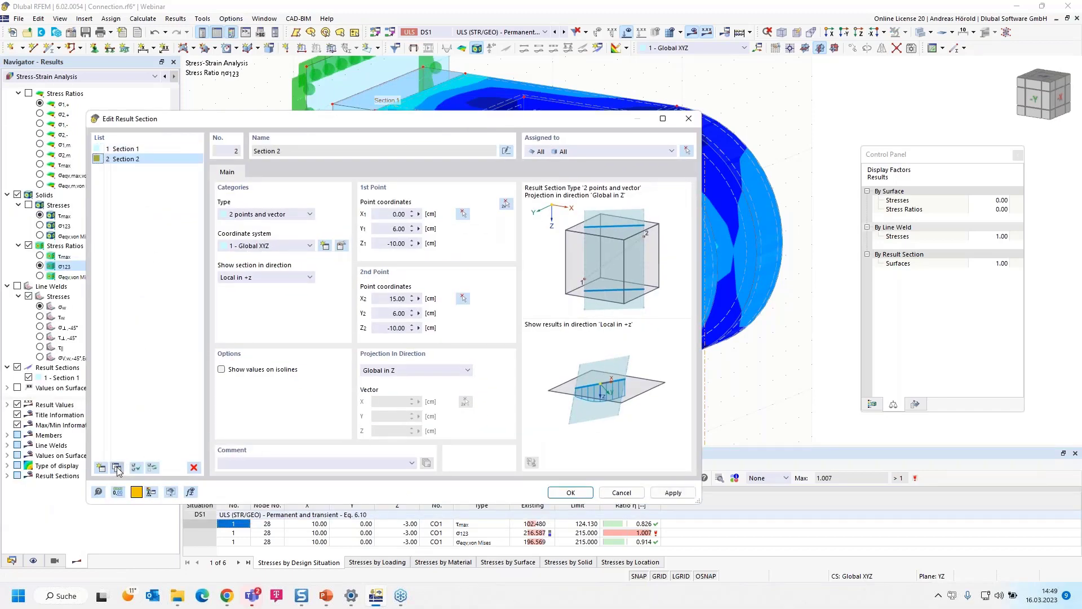
{"action": "left_click", "coordinate": [405, 372]}
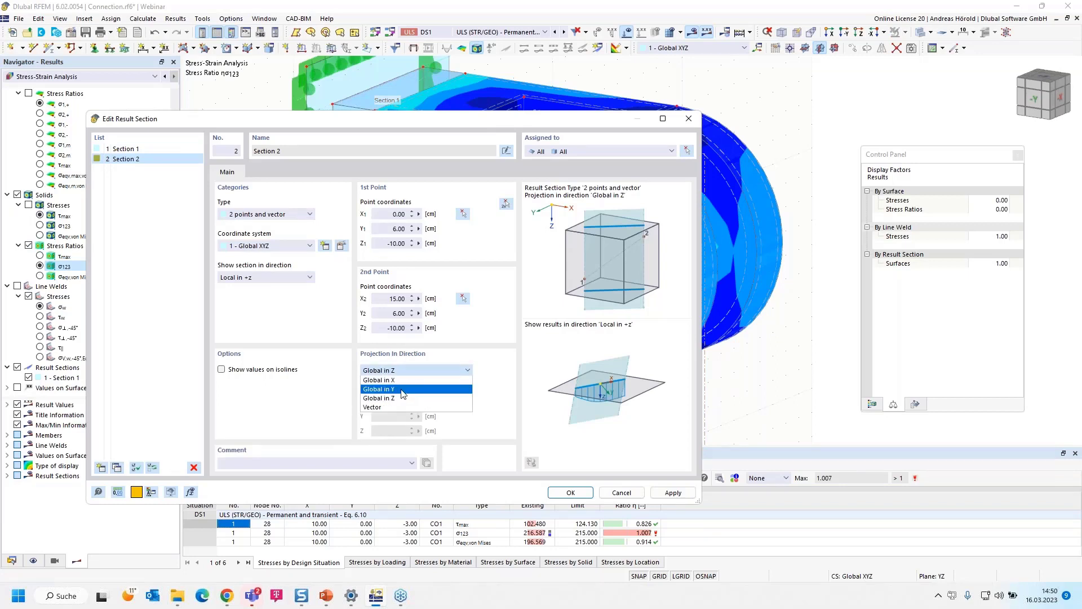
{"action": "left_click", "coordinate": [404, 390]}
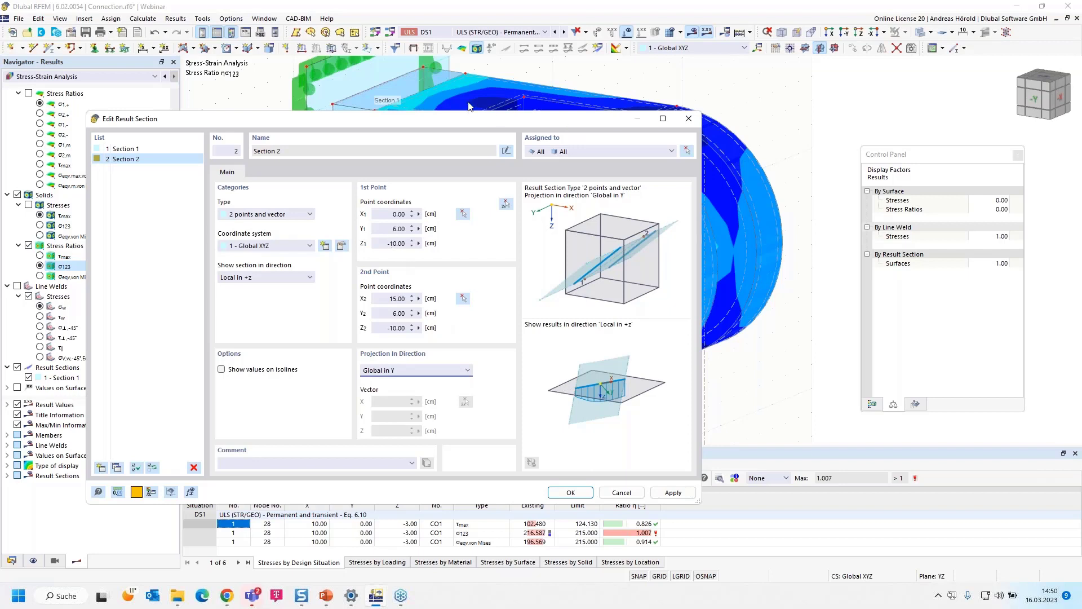
- Set the Z coordinate of both points of Section 2 to -5 cm and save the section
{"action": "left_click_drag", "start_coordinate": [388, 243], "coordinate": [419, 243]}
{"action": "type", "text": "-5"}
{"action": "left_click_drag", "start_coordinate": [389, 327], "coordinate": [419, 328]}
{"action": "type", "text": "-5"}
{"action": "left_click", "coordinate": [570, 493]}
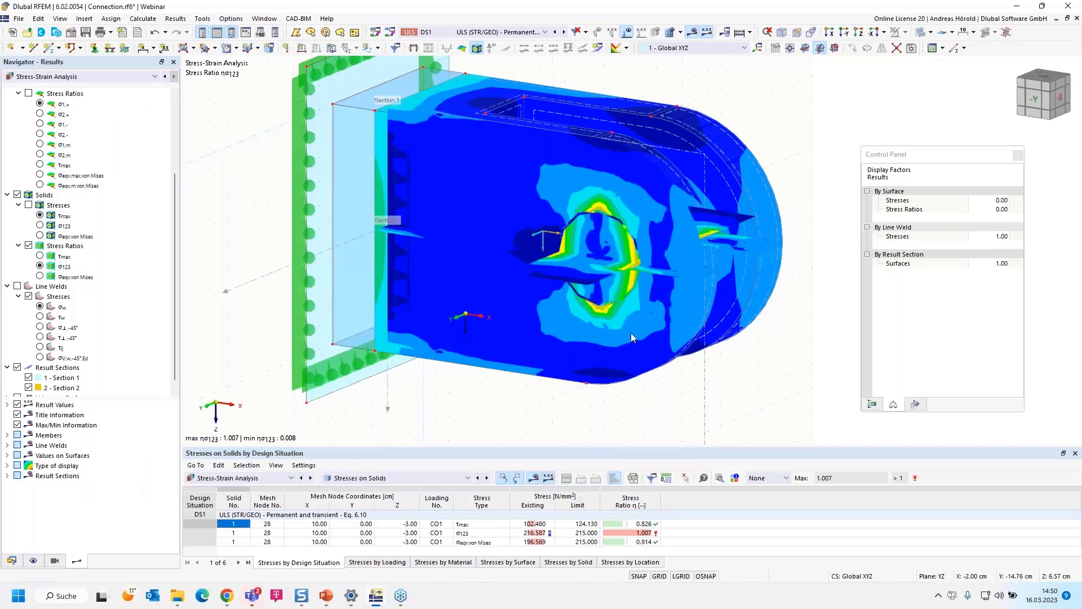
- Examine the solids' σ123 stress ratio with only Section 2 displayed, and switch the display back to Section 1 alone
{"action": "left_click", "coordinate": [29, 377]}
{"action": "scroll", "coordinate": [30, 380], "scroll_direction": "down", "scroll_amount": 1}
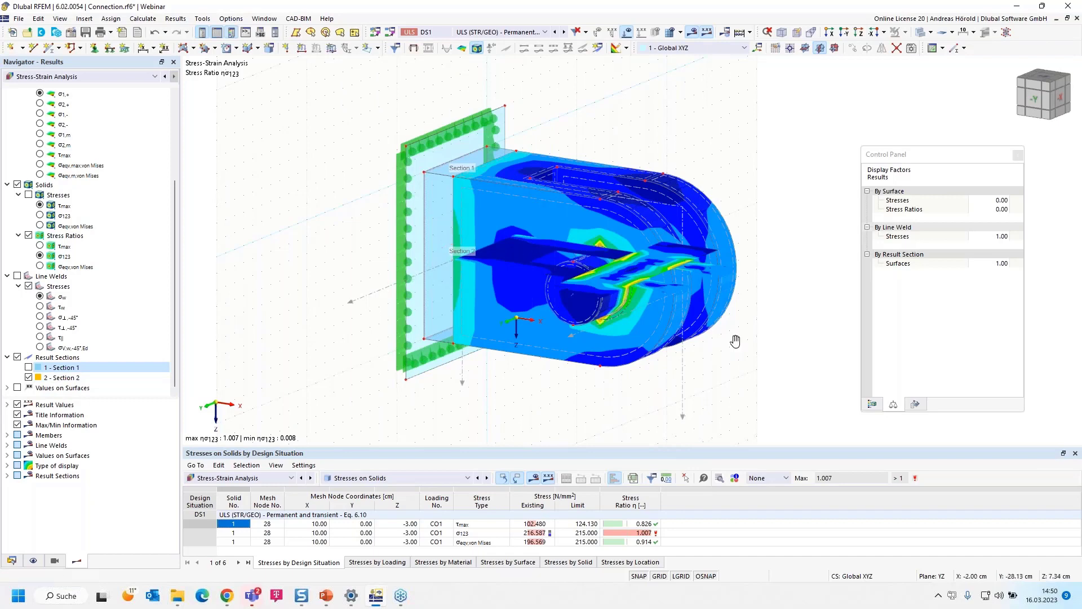
{"action": "middle_click_drag", "start_coordinate": [735, 342], "coordinate": [773, 364], "text": "ctrl"}
{"action": "scroll", "coordinate": [738, 347], "scroll_direction": "up", "scroll_amount": 3}
{"action": "scroll", "coordinate": [774, 365], "scroll_direction": "up", "scroll_amount": 1}
{"action": "scroll", "coordinate": [774, 364], "scroll_direction": "down", "scroll_amount": 2}
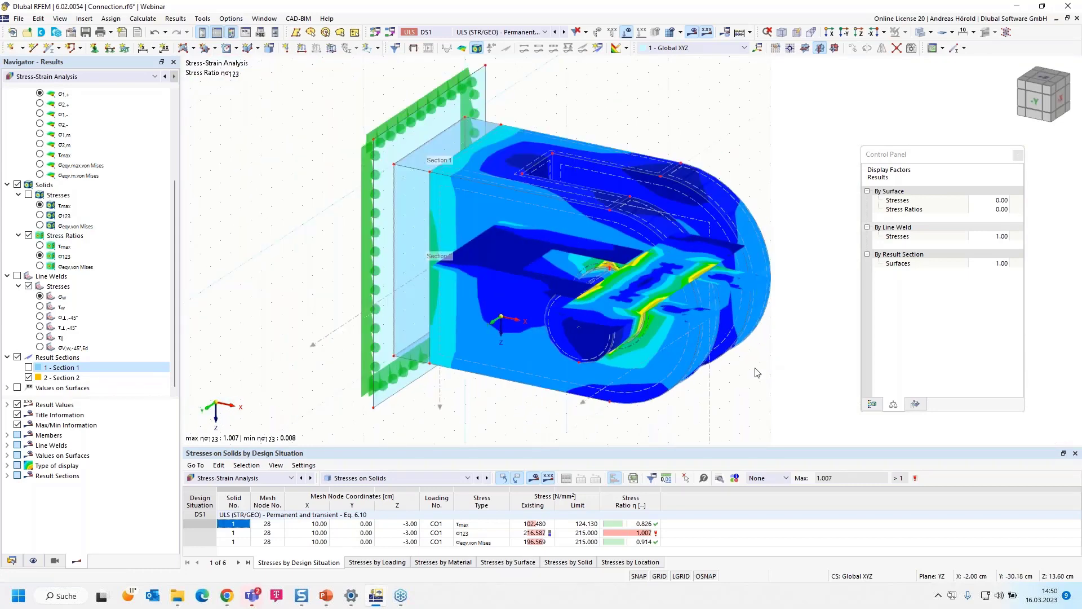
{"action": "left_click", "coordinate": [28, 367]}
{"action": "left_click", "coordinate": [28, 377]}
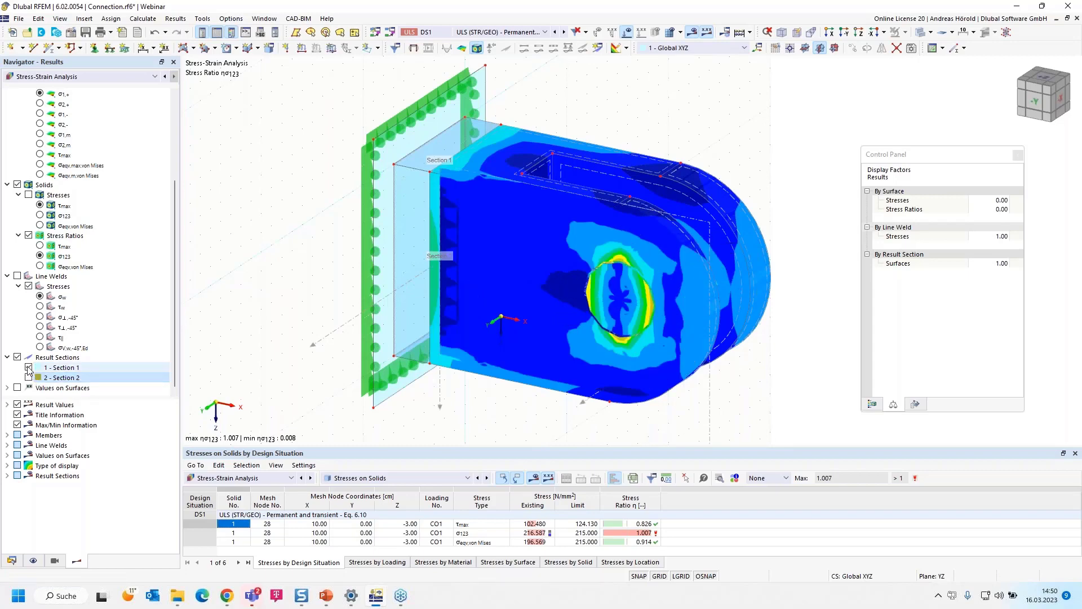
- Turn off the result sections display and show the solids' equivalent von Mises stress ratio on the whole connection
{"action": "left_click", "coordinate": [17, 357]}
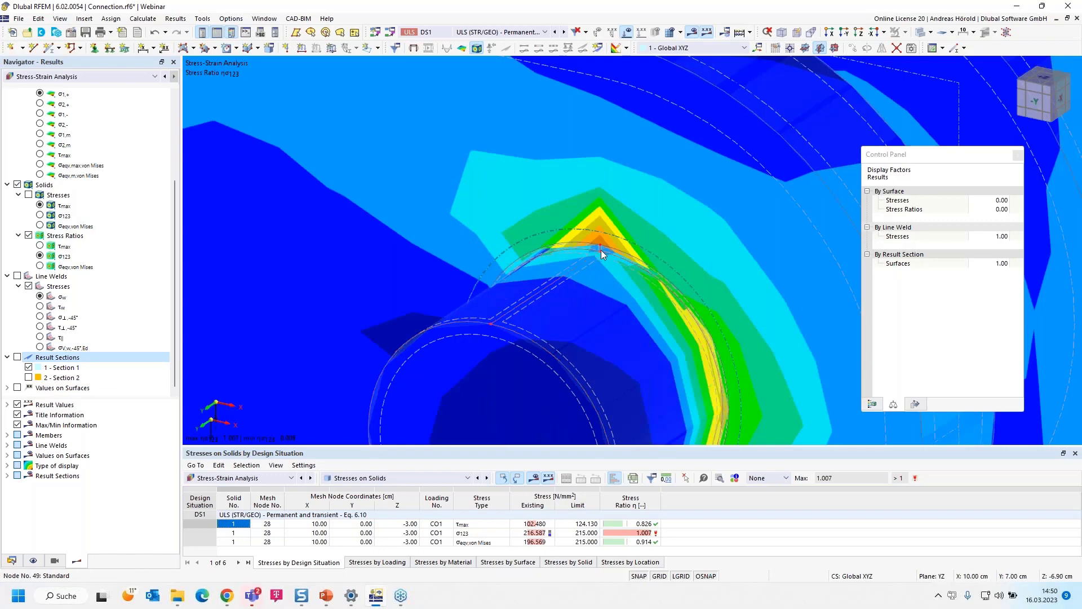
{"action": "scroll", "coordinate": [598, 249], "scroll_direction": "down", "scroll_amount": 1}
{"action": "scroll", "coordinate": [597, 238], "scroll_direction": "down", "scroll_amount": 4}
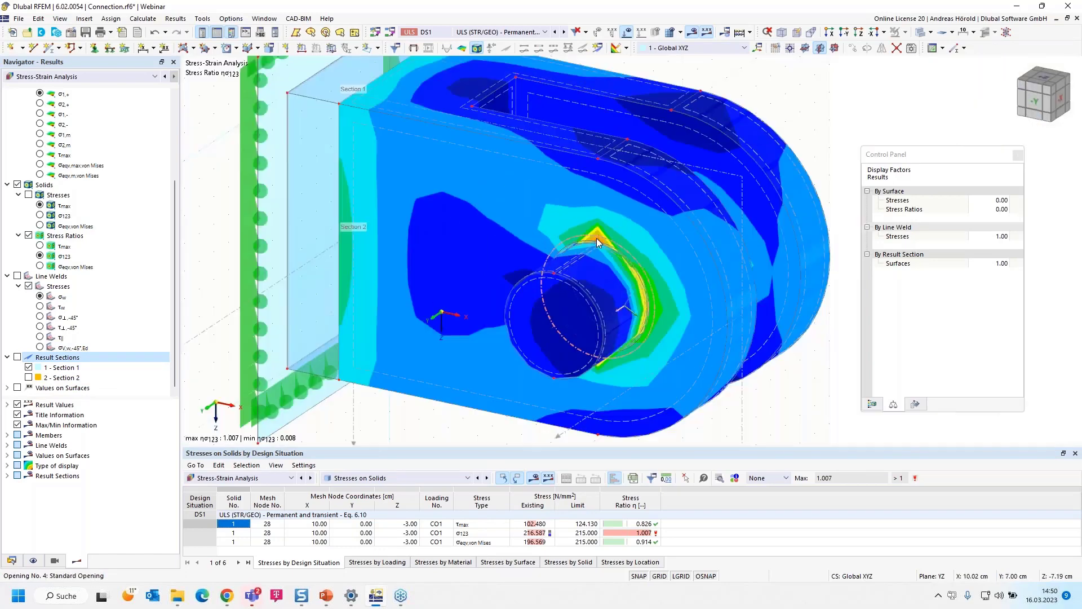
{"action": "scroll", "coordinate": [607, 265], "scroll_direction": "down", "scroll_amount": 1}
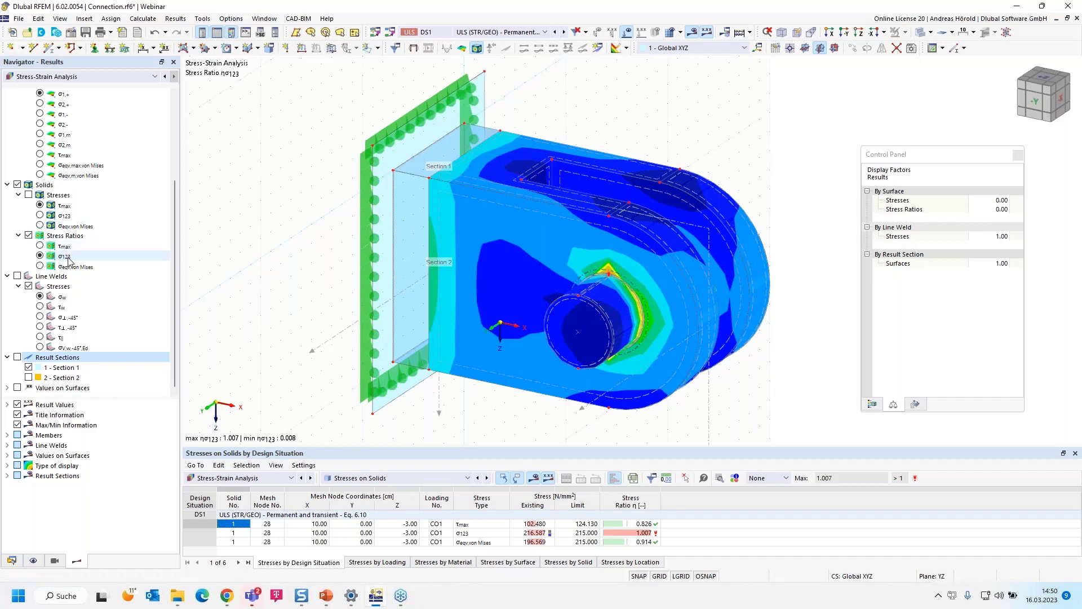
{"action": "left_click", "coordinate": [41, 245]}
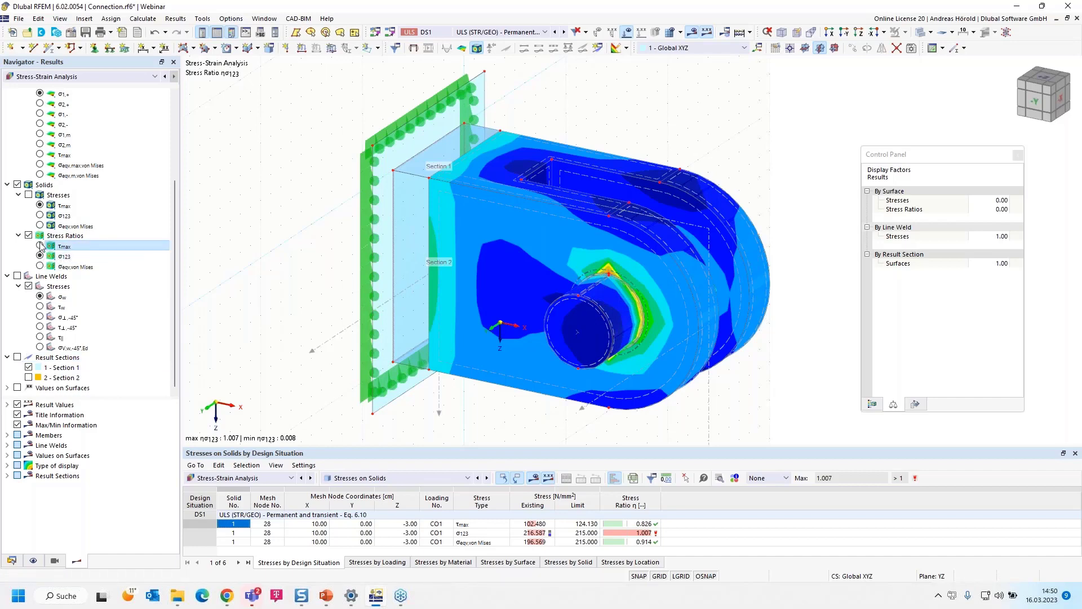
{"action": "left_click", "coordinate": [40, 267]}
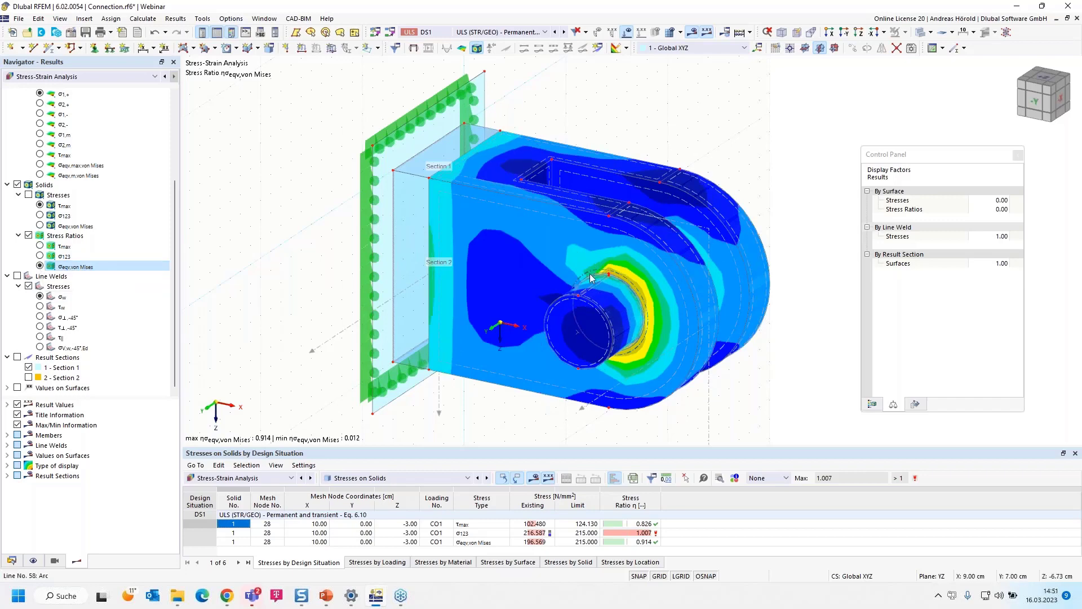
- Start a graphic printout to the printout report with window-filling pictures and the Multi print option
{"action": "left_click", "coordinate": [110, 33]}
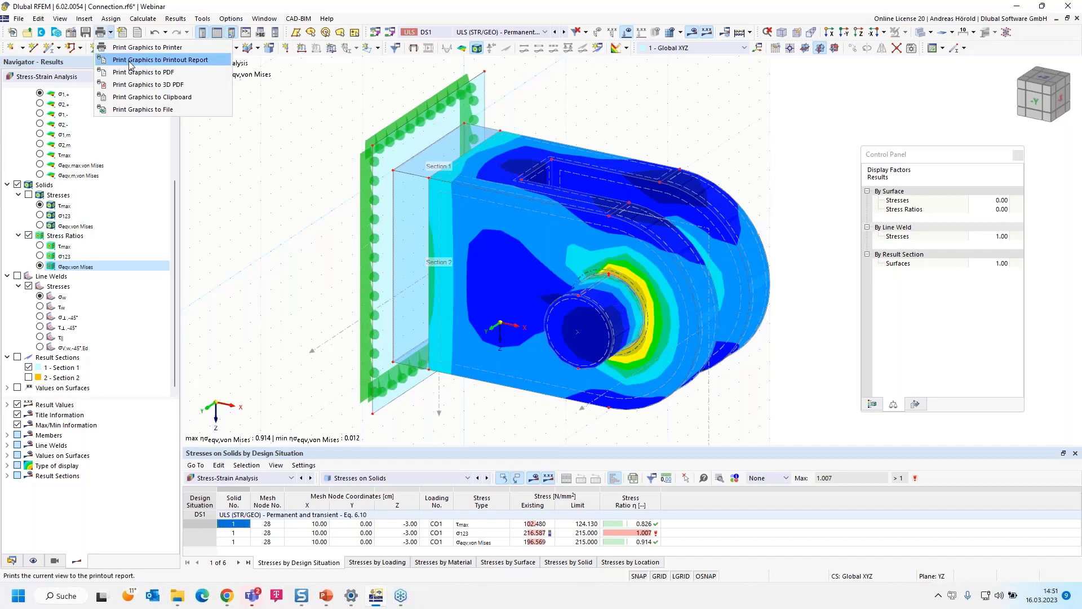
{"action": "left_click", "coordinate": [153, 60]}
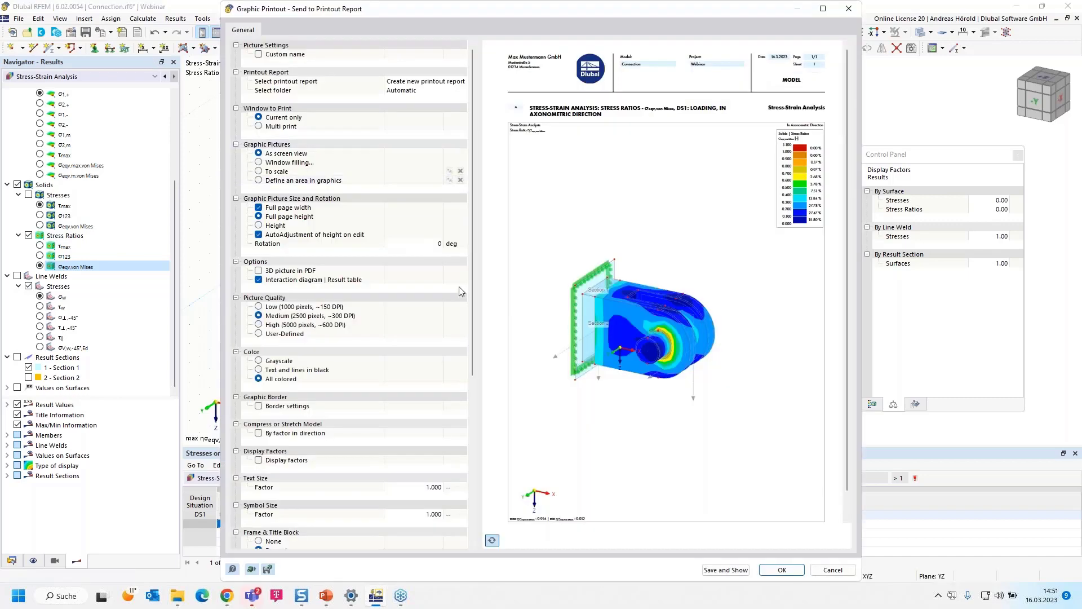
{"action": "left_click", "coordinate": [260, 164]}
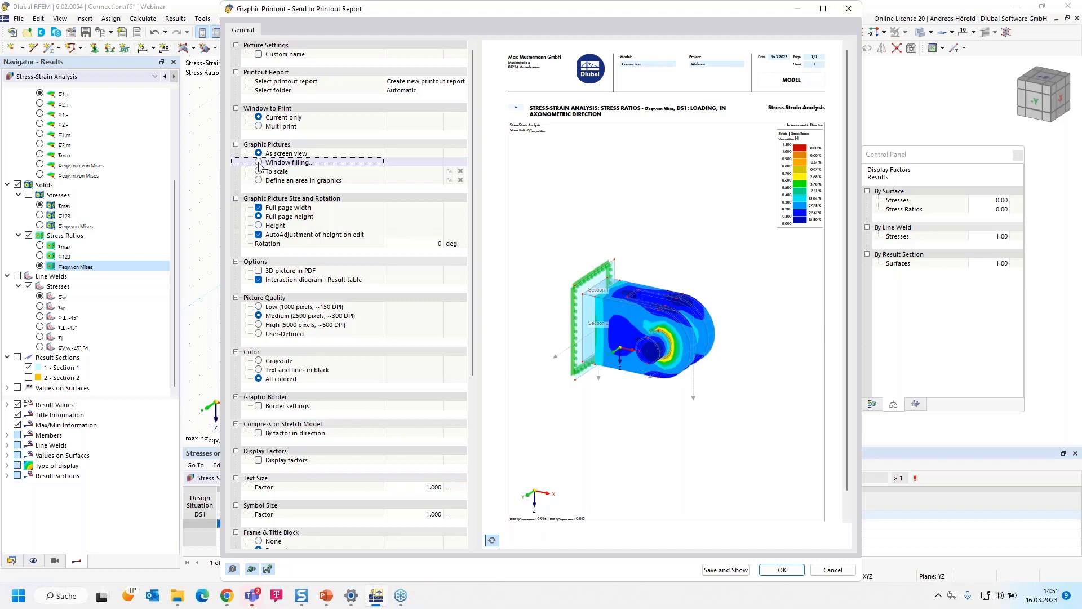
{"action": "left_click", "coordinate": [259, 162]}
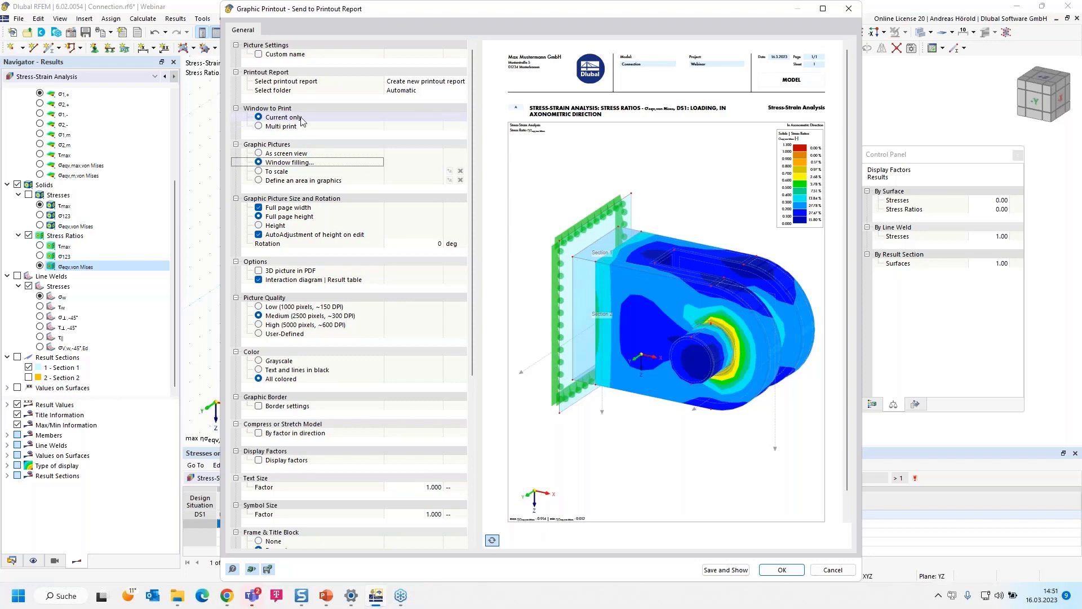
{"action": "left_click", "coordinate": [260, 127]}
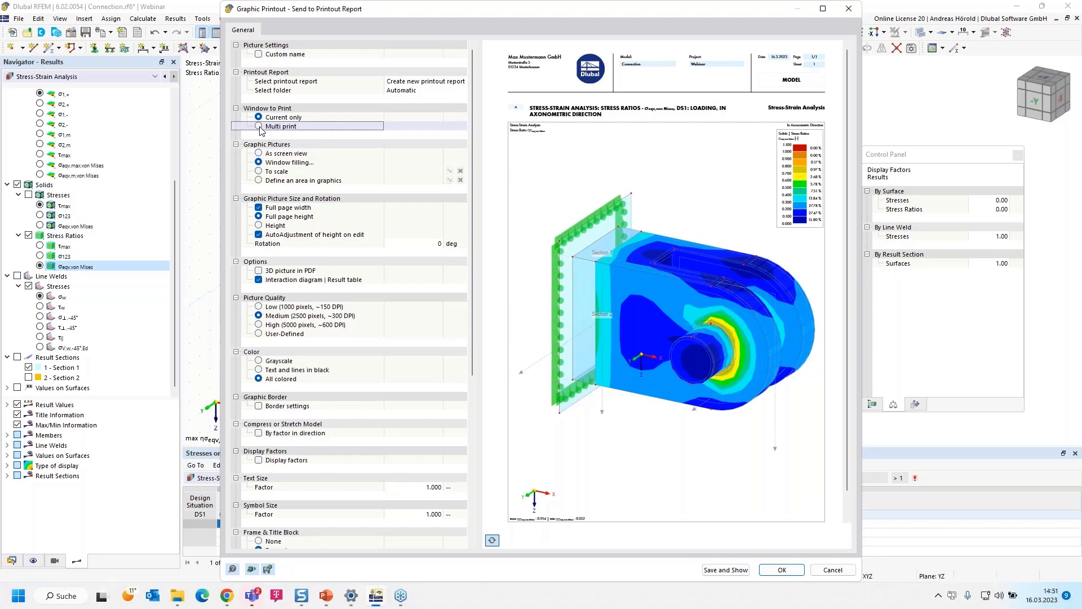
{"action": "left_click", "coordinate": [259, 126]}
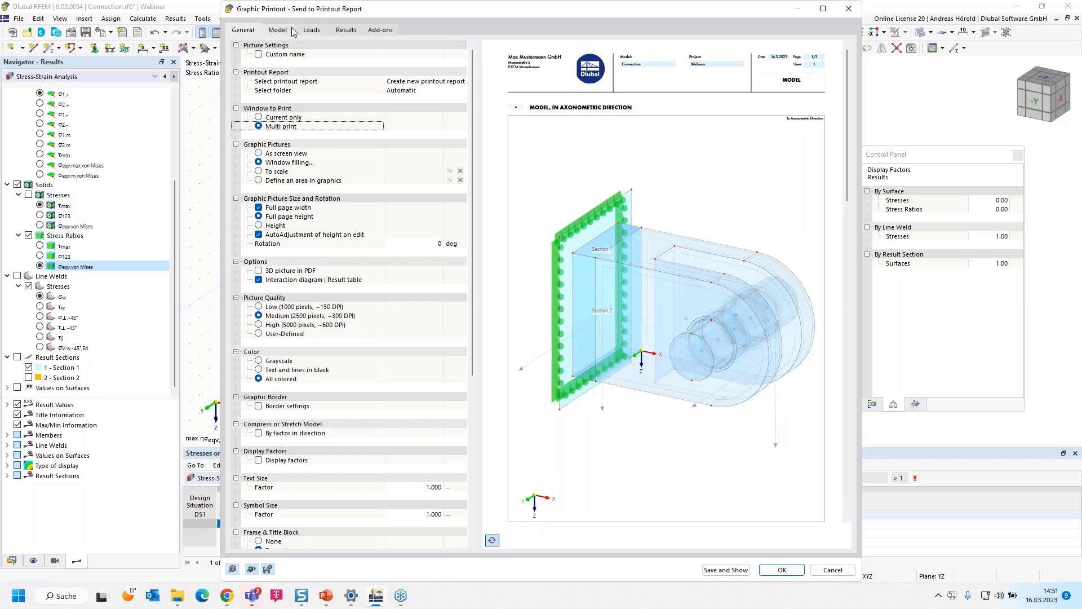
- Add model pictures in directions +Z, -X and -Y alongside the current view
{"action": "left_click", "coordinate": [274, 31]}
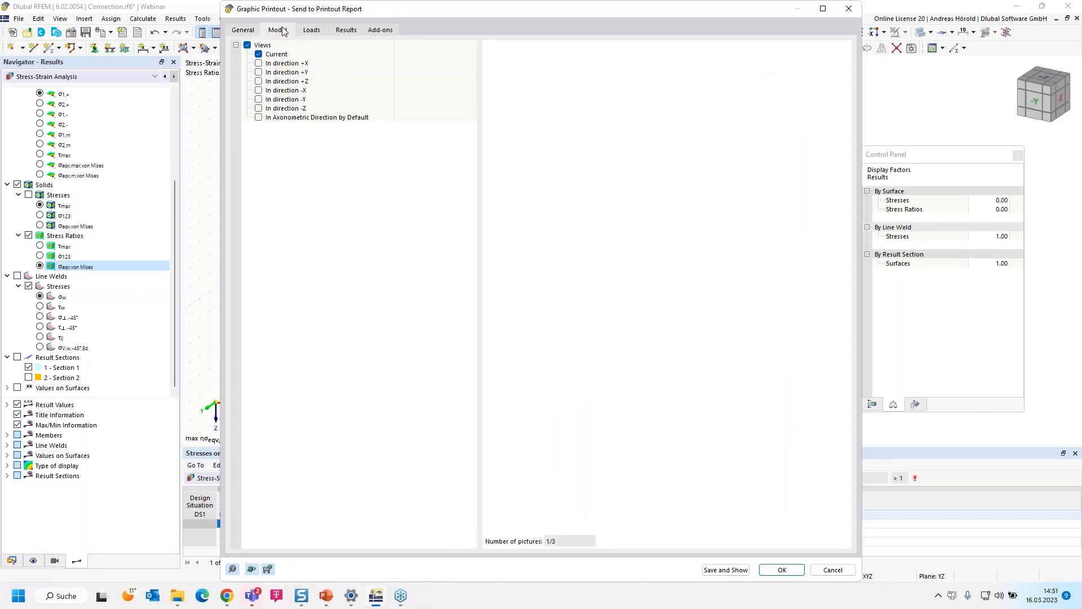
{"action": "left_click", "coordinate": [259, 83]}
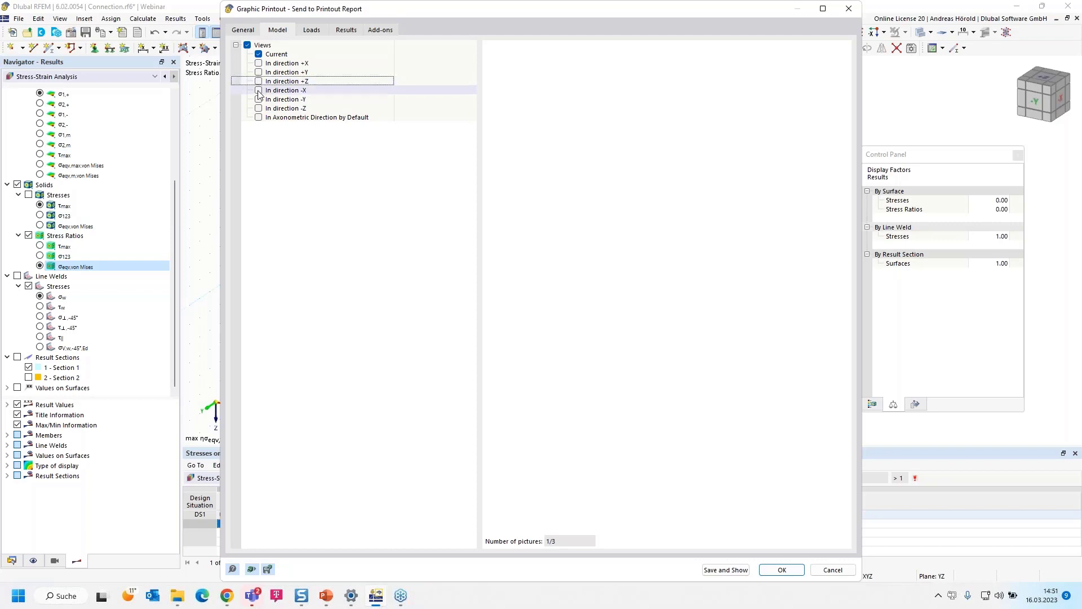
{"action": "left_click", "coordinate": [258, 91]}
{"action": "left_click", "coordinate": [259, 82]}
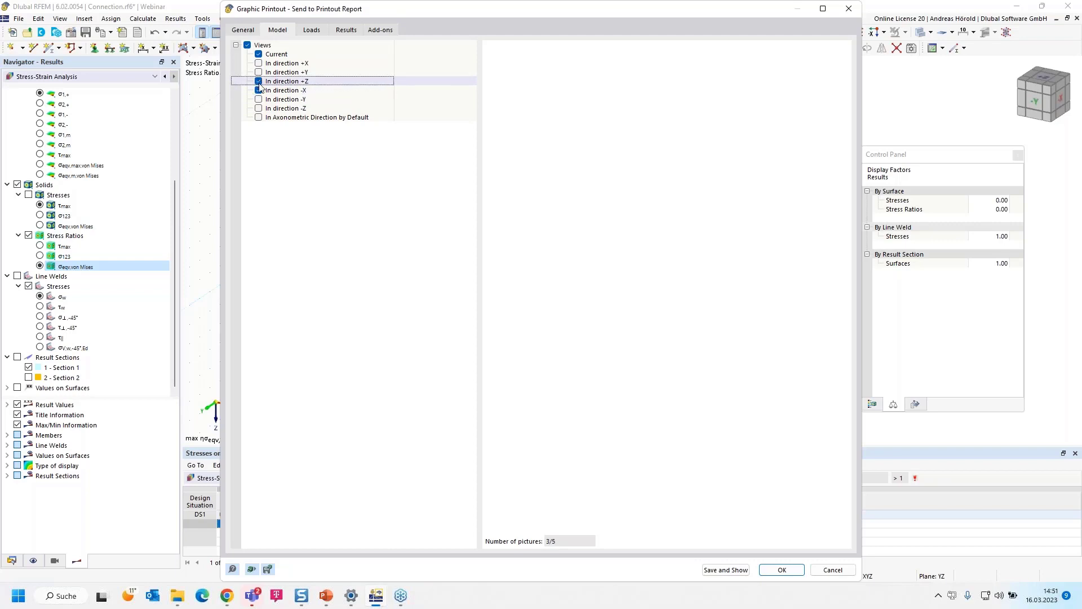
{"action": "left_click", "coordinate": [259, 100]}
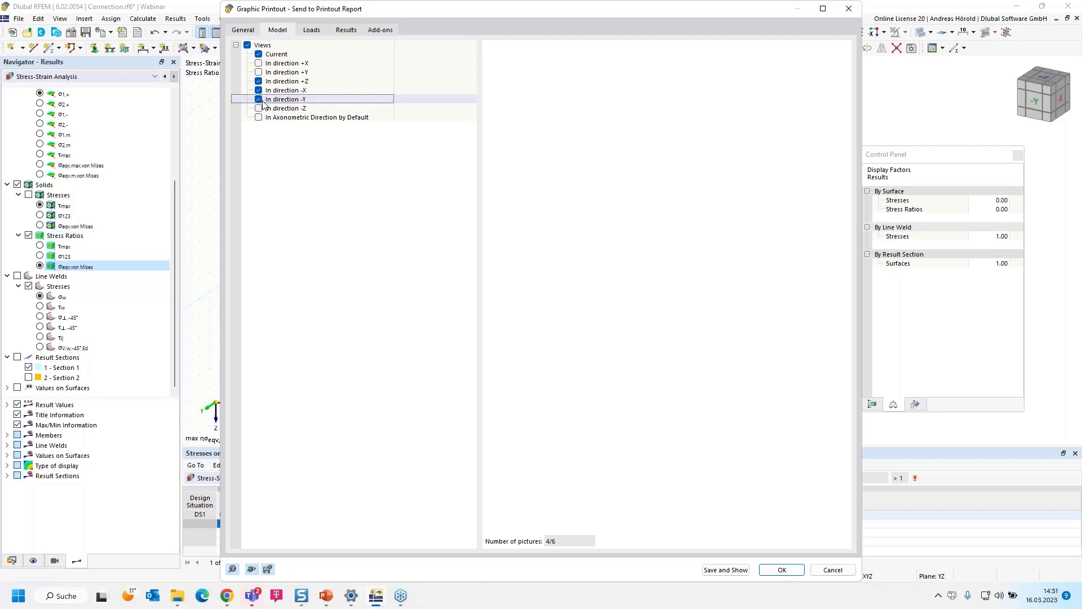
- Limit the load pictures to selected load case LC1 and exclude imperfections
{"action": "left_click", "coordinate": [311, 31]}
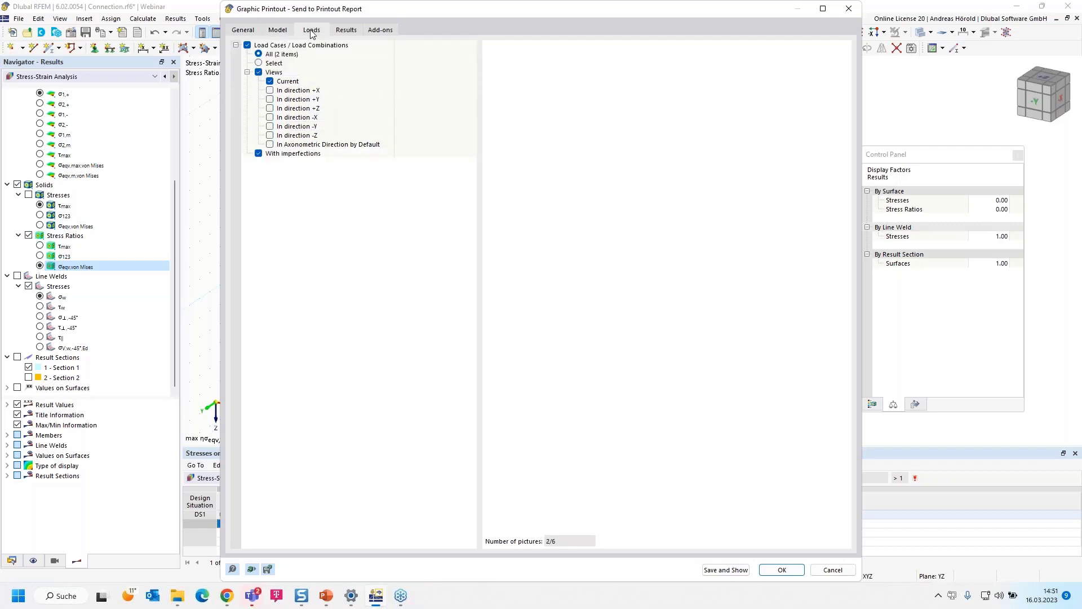
{"action": "left_click", "coordinate": [279, 63]}
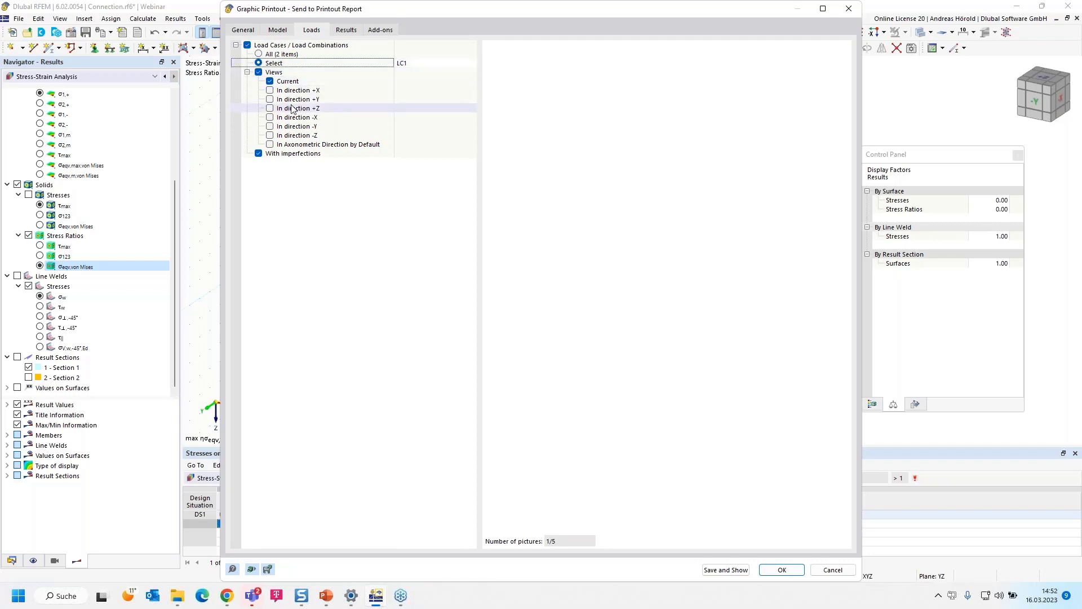
{"action": "left_click", "coordinate": [259, 154]}
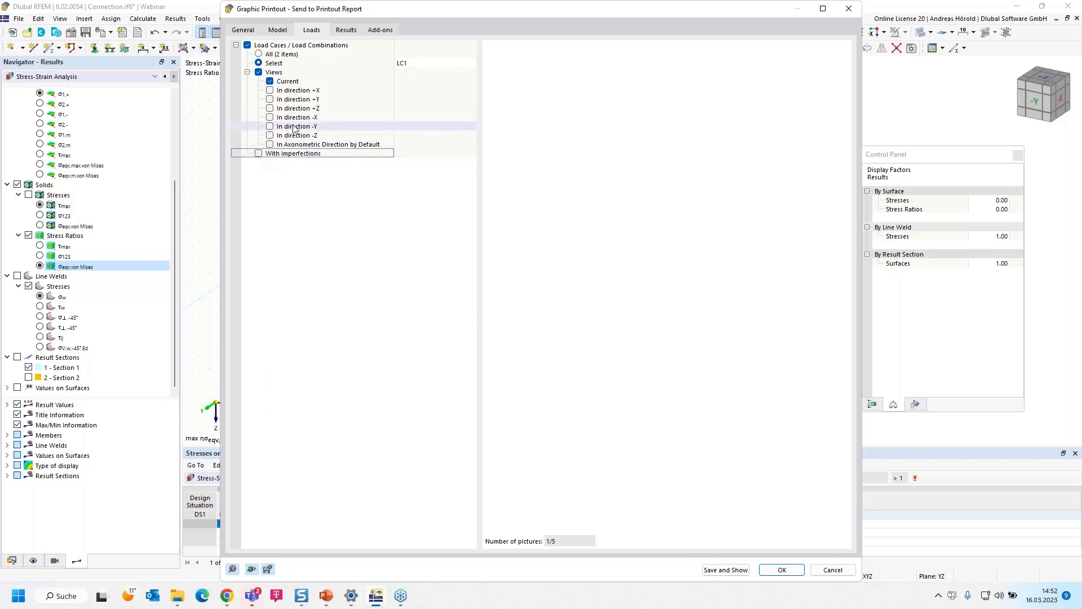
- Include the solids' τmax, σ123 and equivalent von Mises stresses in the stress-strain analysis pictures, and preview the printout pages
{"action": "left_click", "coordinate": [374, 30]}
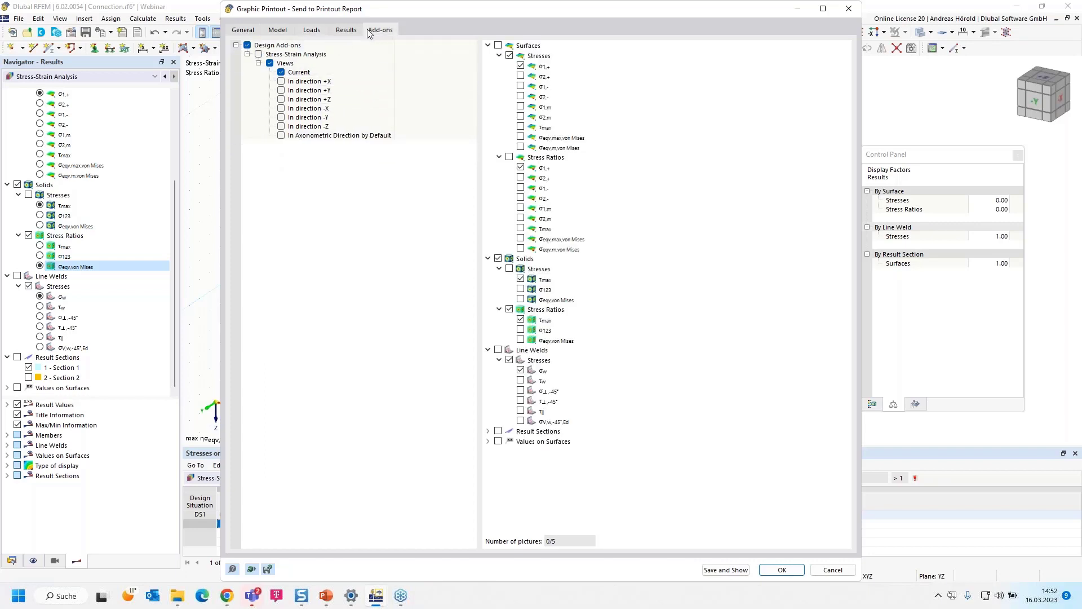
{"action": "left_click", "coordinate": [345, 31]}
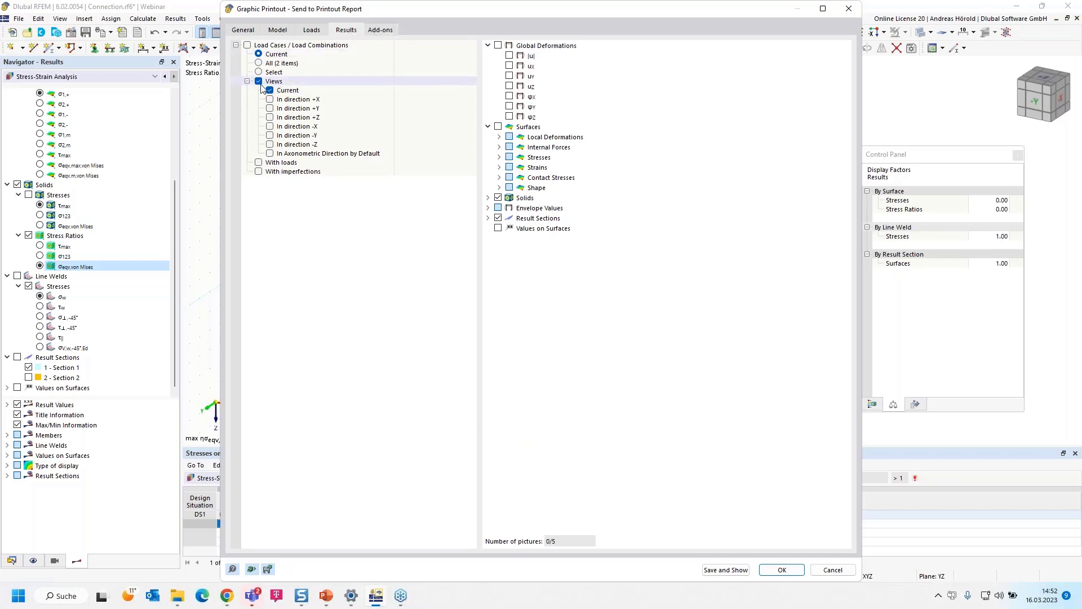
{"action": "left_click", "coordinate": [381, 30]}
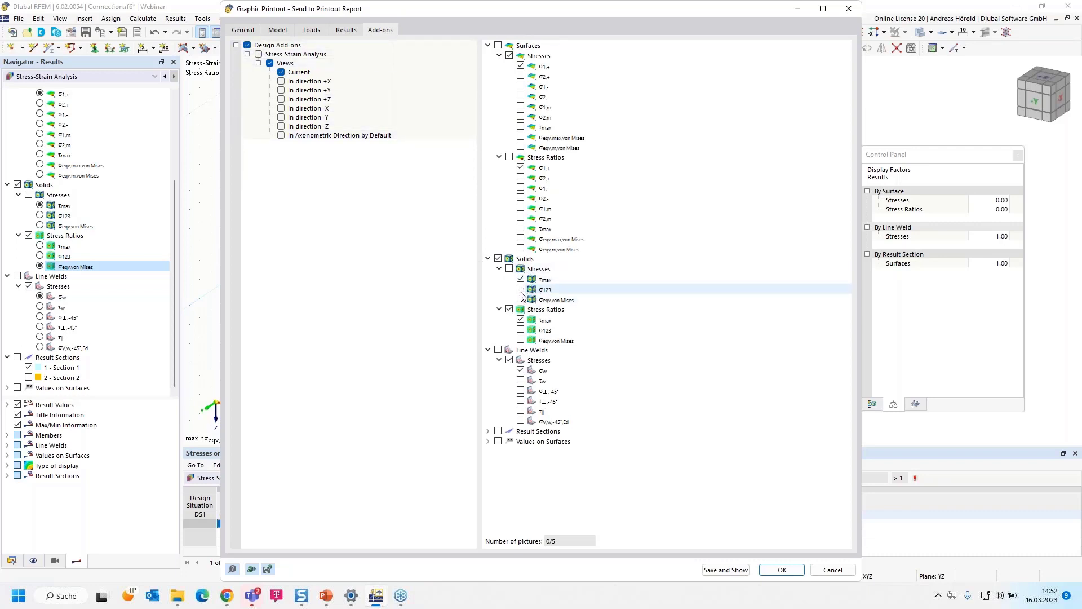
{"action": "left_click", "coordinate": [510, 269]}
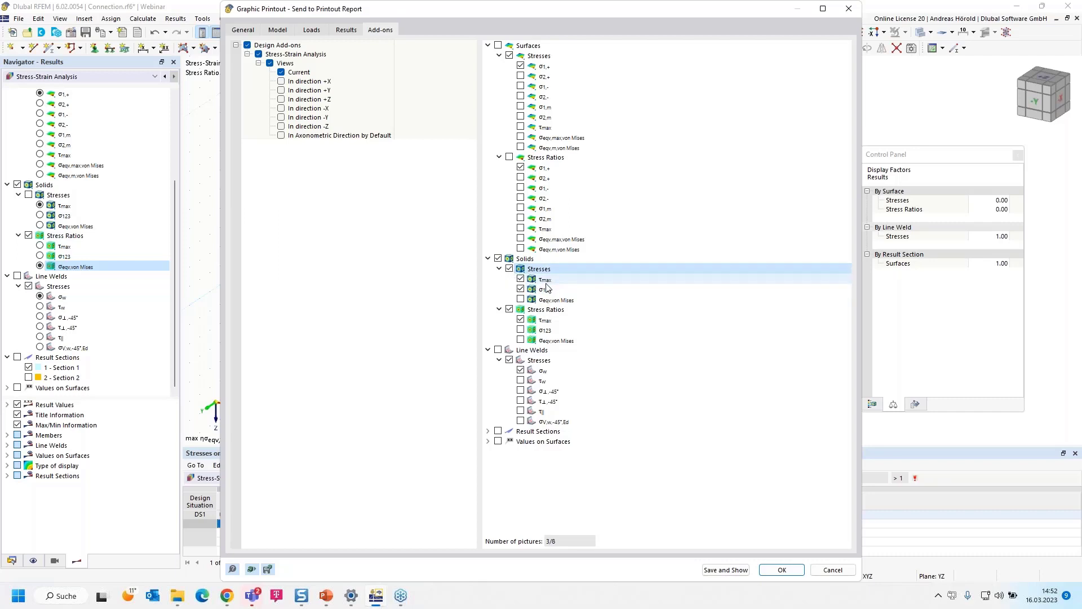
{"action": "left_click", "coordinate": [521, 299]}
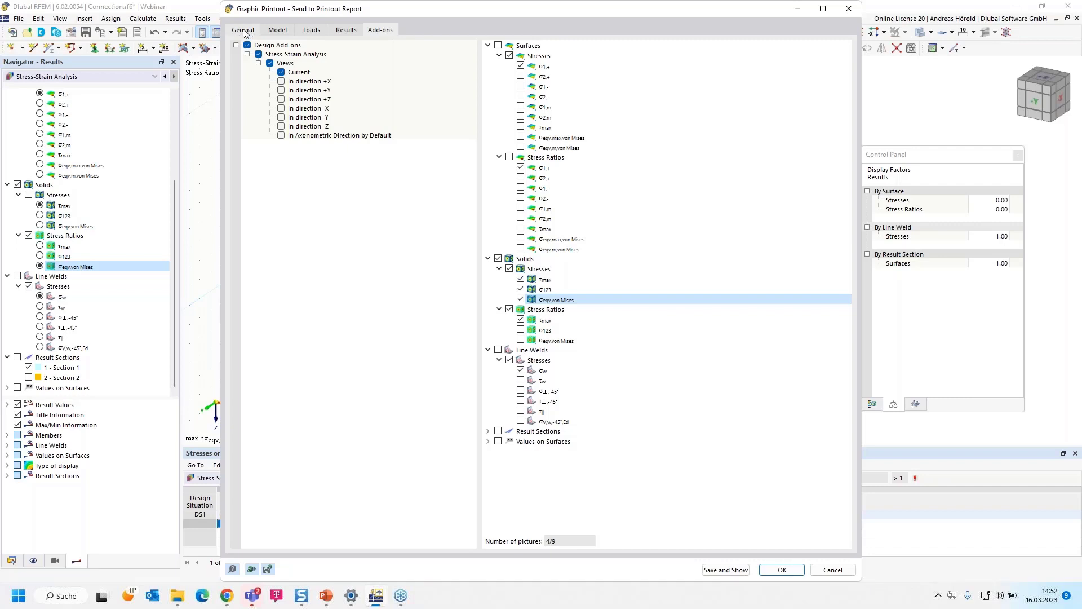
{"action": "scroll", "coordinate": [665, 274], "scroll_direction": "down", "scroll_amount": 4}
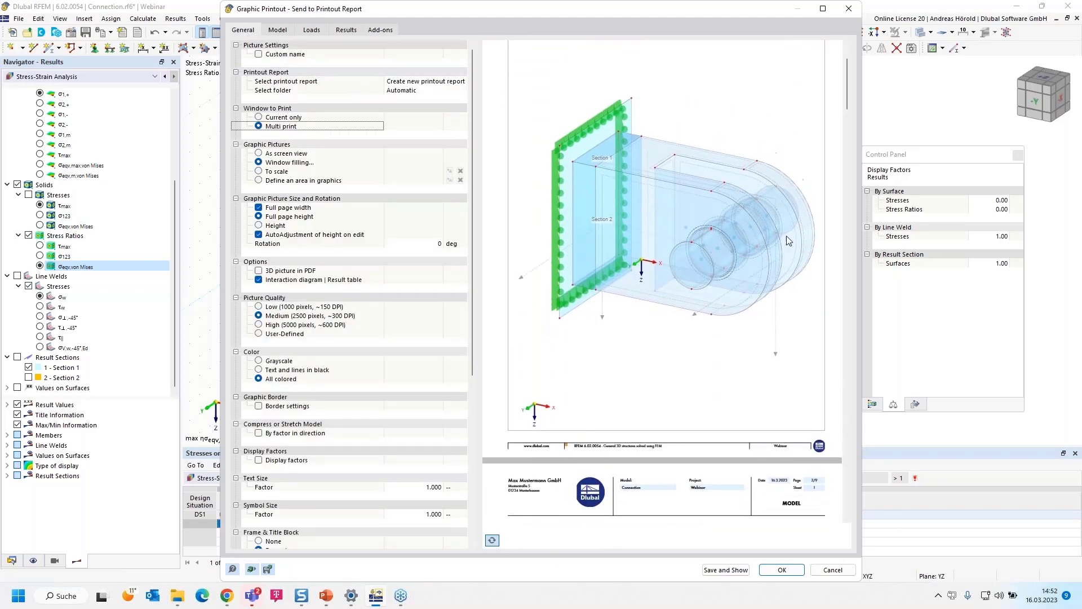
- Examine the previewed model views, the LC1 loading picture and the solids' stress and stress ratio pictures
{"action": "scroll", "coordinate": [654, 195], "scroll_direction": "down", "scroll_amount": 3}
{"action": "scroll", "coordinate": [654, 198], "scroll_direction": "down", "scroll_amount": 15}
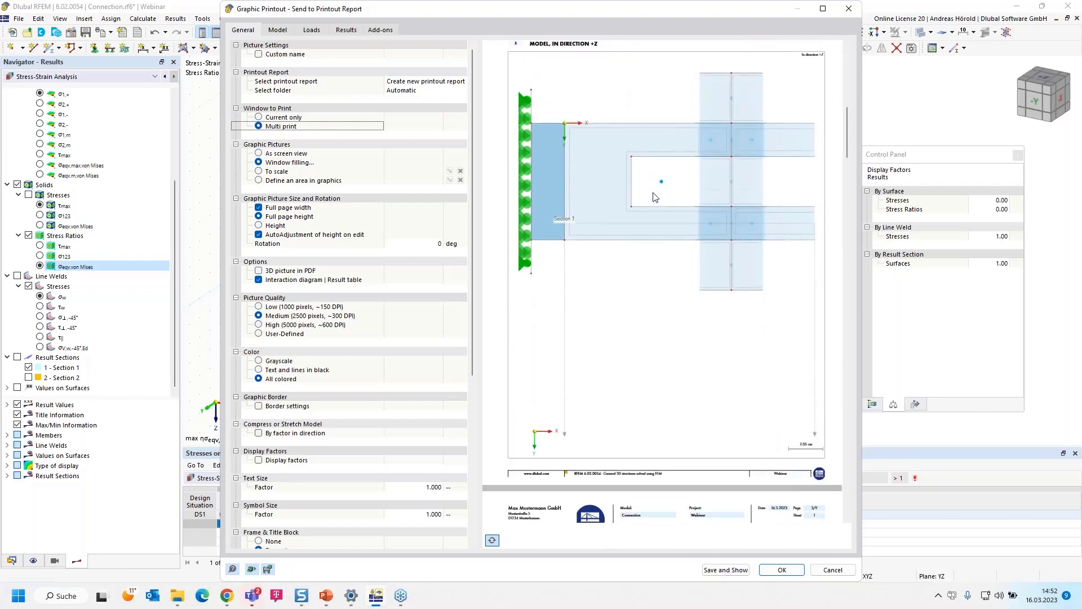
{"action": "scroll", "coordinate": [654, 200], "scroll_direction": "down", "scroll_amount": 20}
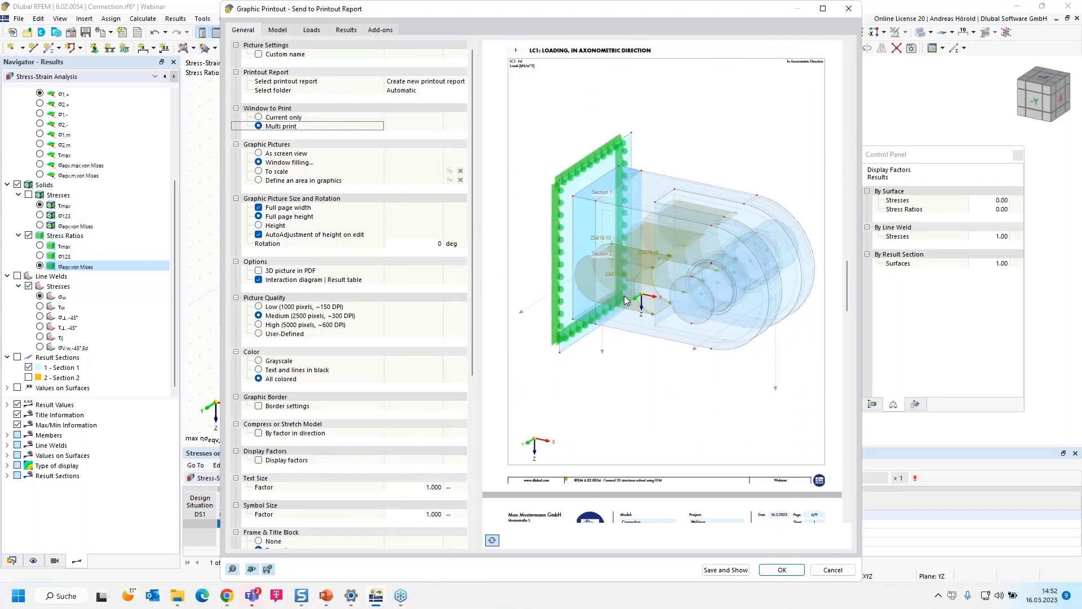
{"action": "scroll", "coordinate": [624, 300], "scroll_direction": "down", "scroll_amount": 12}
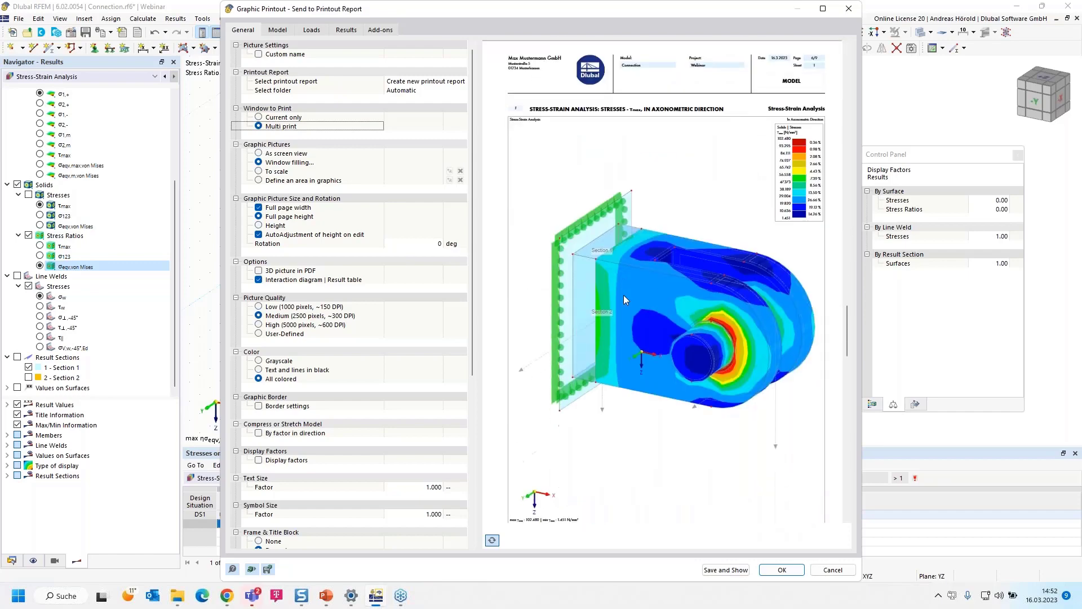
{"action": "scroll", "coordinate": [667, 228], "scroll_direction": "down", "scroll_amount": 6}
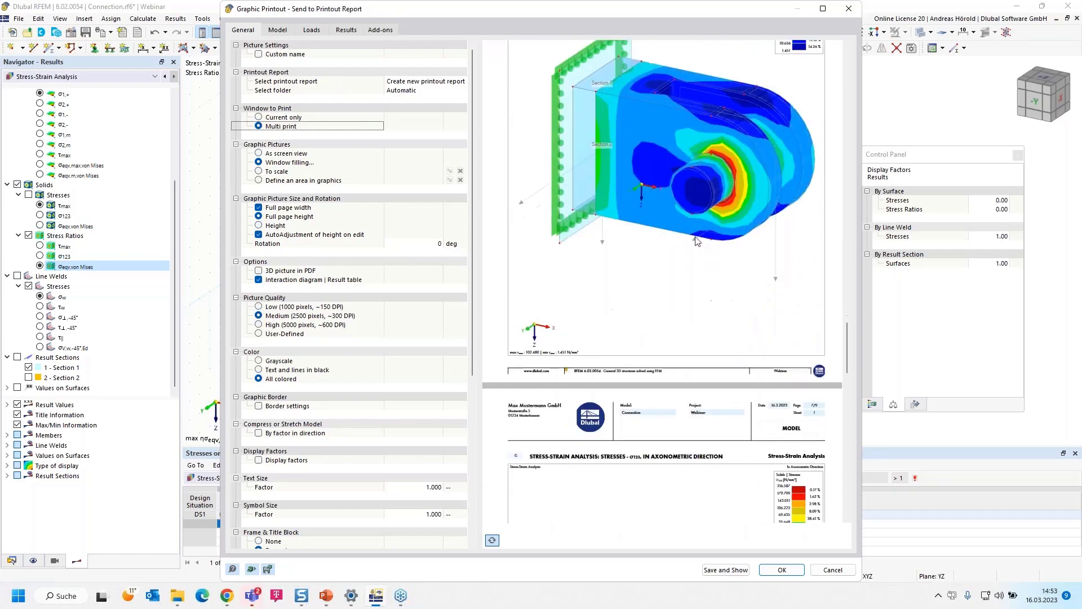
{"action": "scroll", "coordinate": [670, 306], "scroll_direction": "down", "scroll_amount": 10}
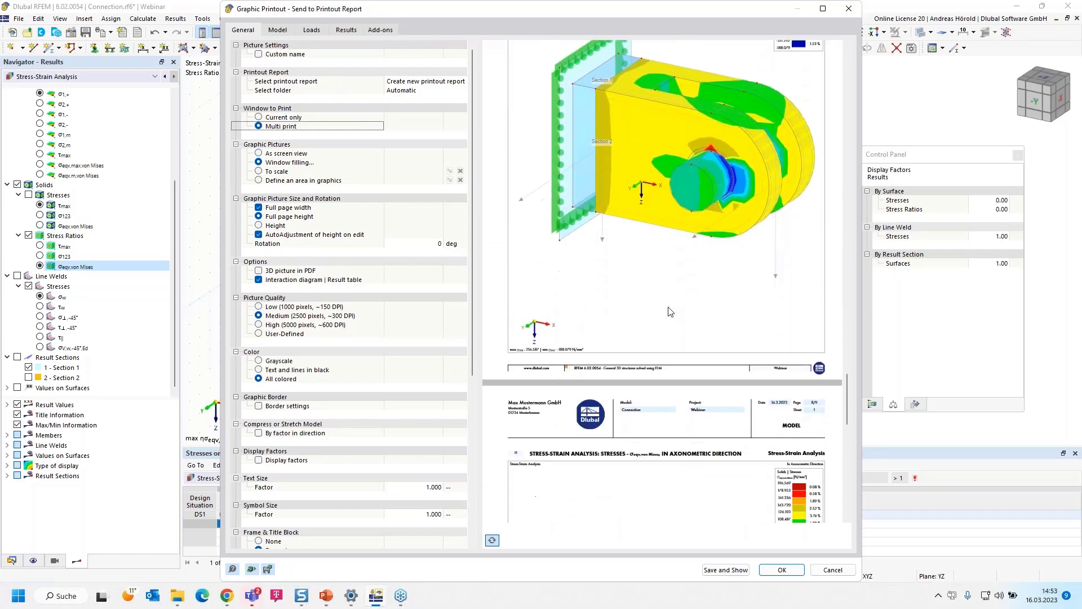
{"action": "scroll", "coordinate": [670, 311], "scroll_direction": "down", "scroll_amount": 10}
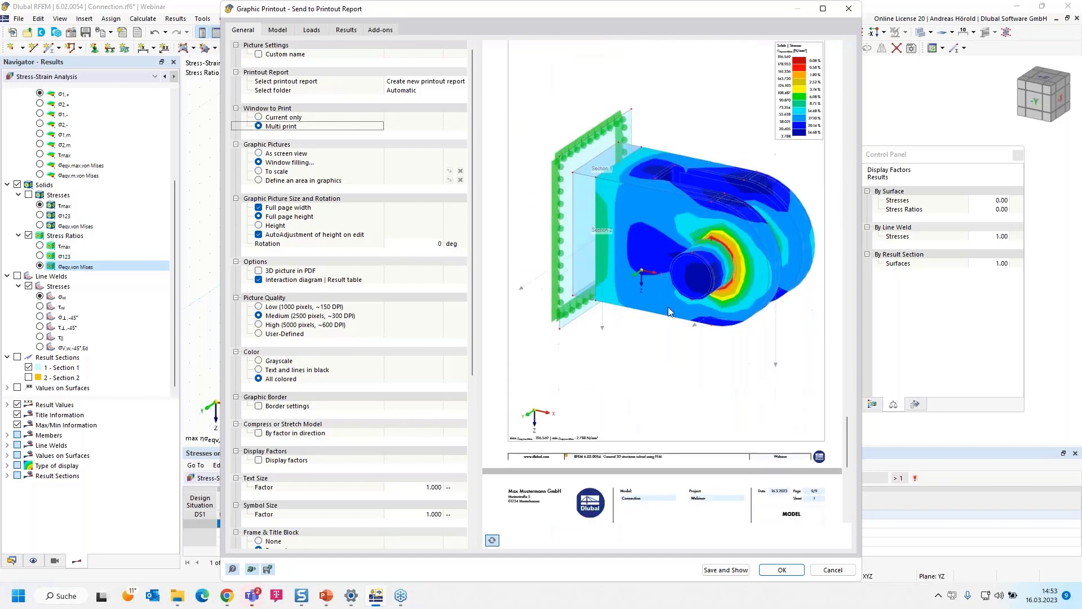
{"action": "scroll", "coordinate": [670, 312], "scroll_direction": "down", "scroll_amount": 6}
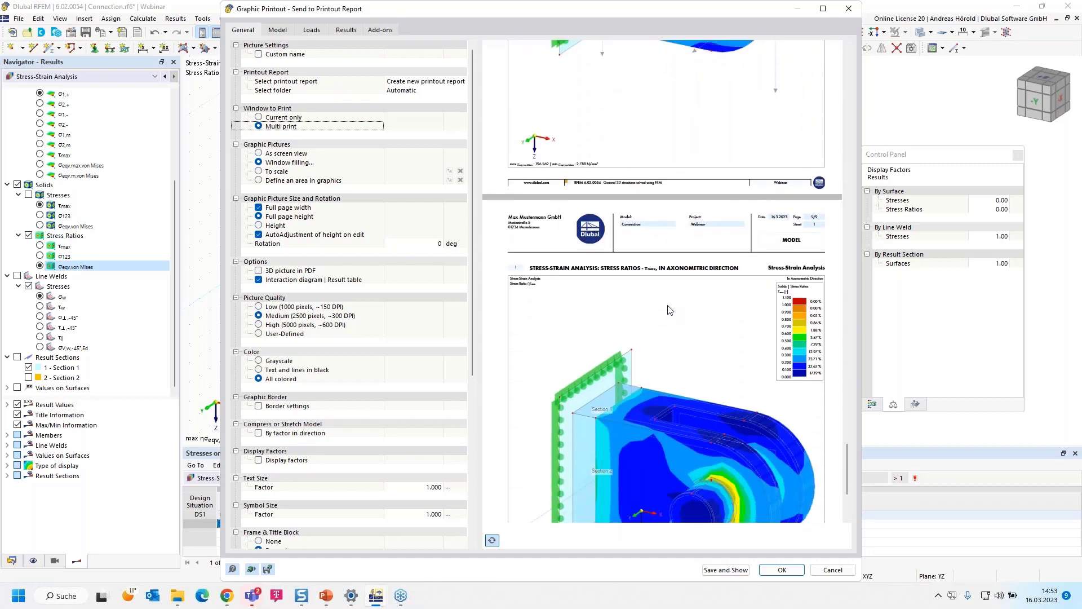
- Save the graphic printout, show it in the report manager, and include the line welded joints in the report items
{"action": "left_click", "coordinate": [715, 570]}
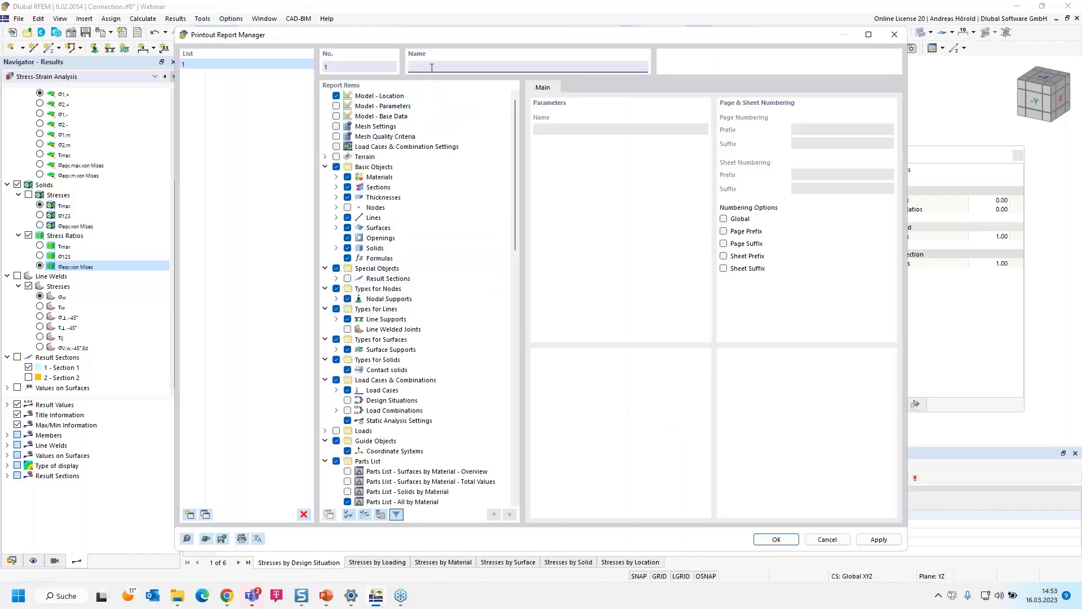
{"action": "scroll", "coordinate": [402, 239], "scroll_direction": "down", "scroll_amount": 7}
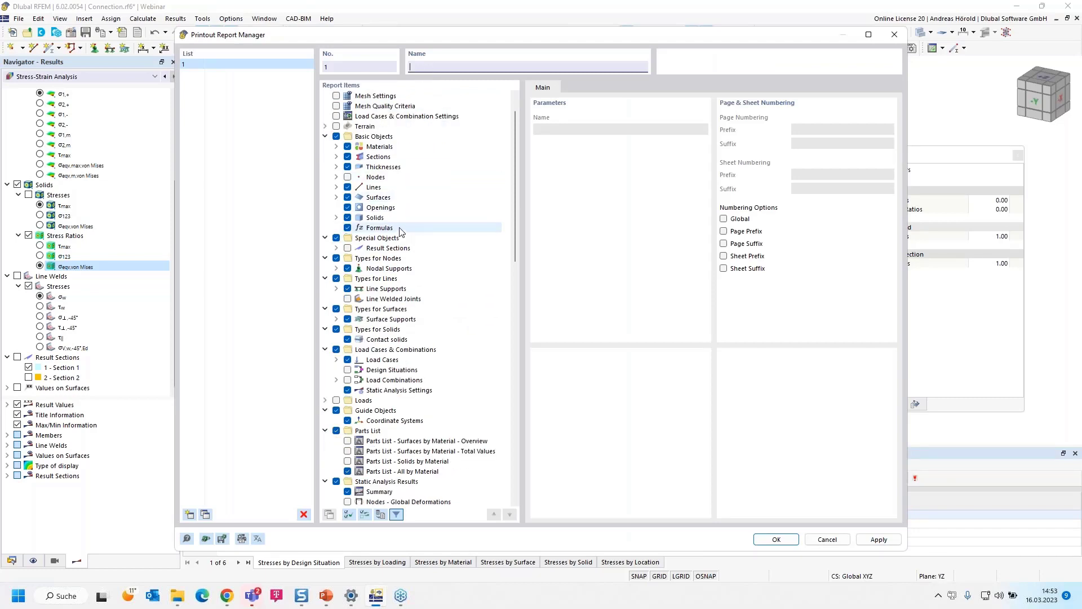
{"action": "scroll", "coordinate": [399, 237], "scroll_direction": "down", "scroll_amount": 3}
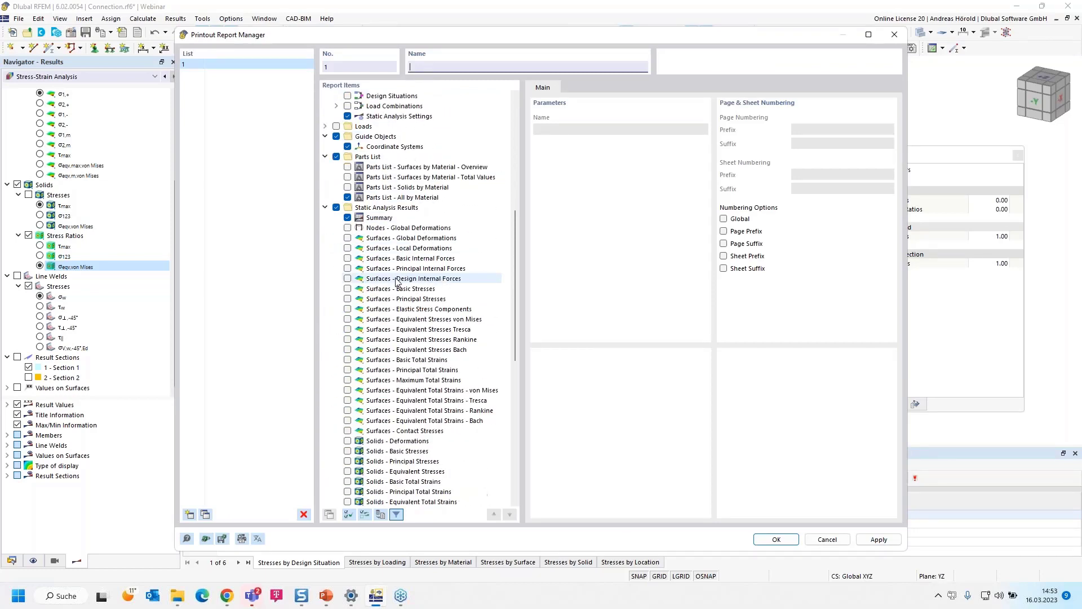
{"action": "scroll", "coordinate": [398, 259], "scroll_direction": "up", "scroll_amount": 10}
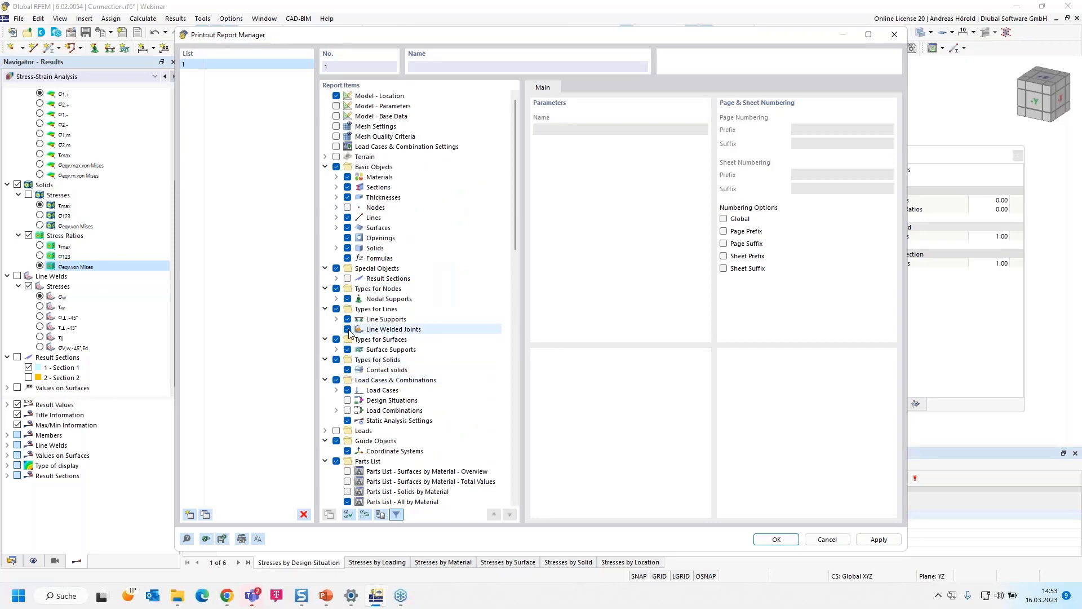
- Exclude surface stresses by design situation and material, replace solid stresses by material with those by solid, and generate the report
{"action": "scroll", "coordinate": [375, 340], "scroll_direction": "down", "scroll_amount": 13}
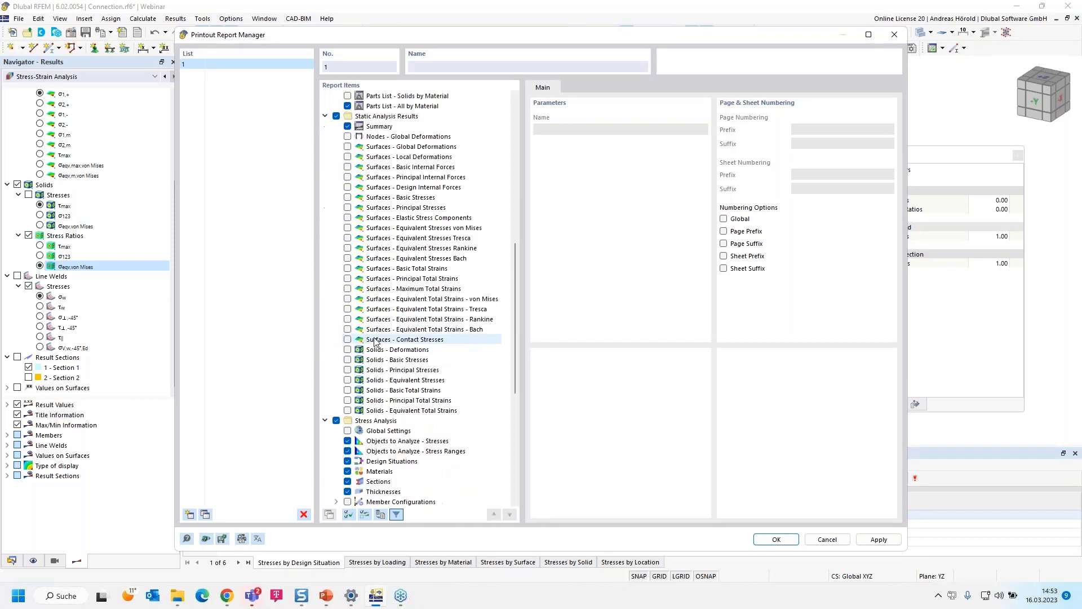
{"action": "scroll", "coordinate": [374, 340], "scroll_direction": "down", "scroll_amount": 8}
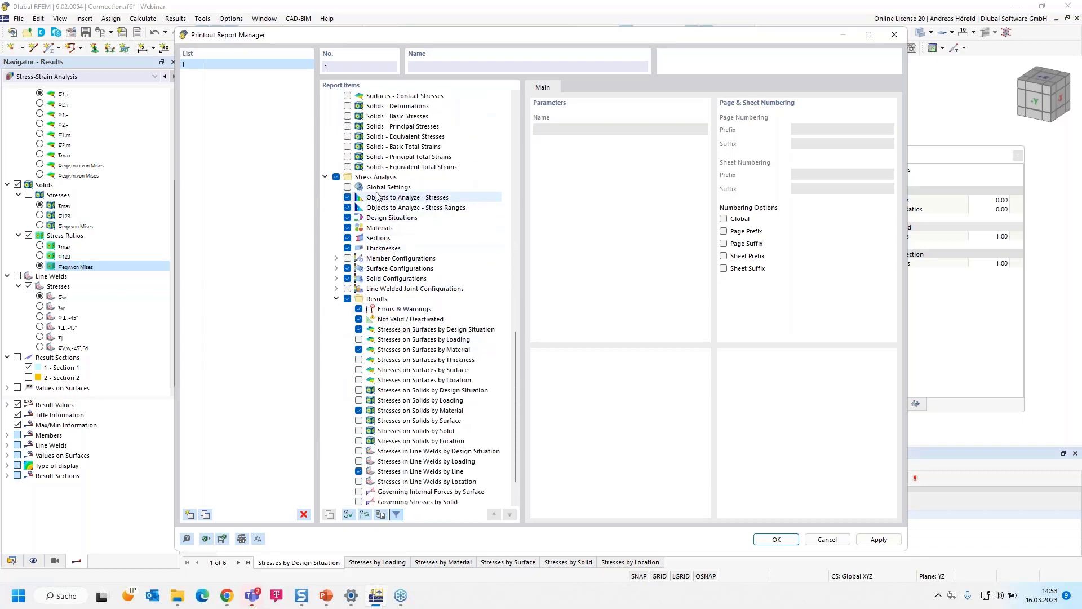
{"action": "scroll", "coordinate": [372, 237], "scroll_direction": "down", "scroll_amount": 2}
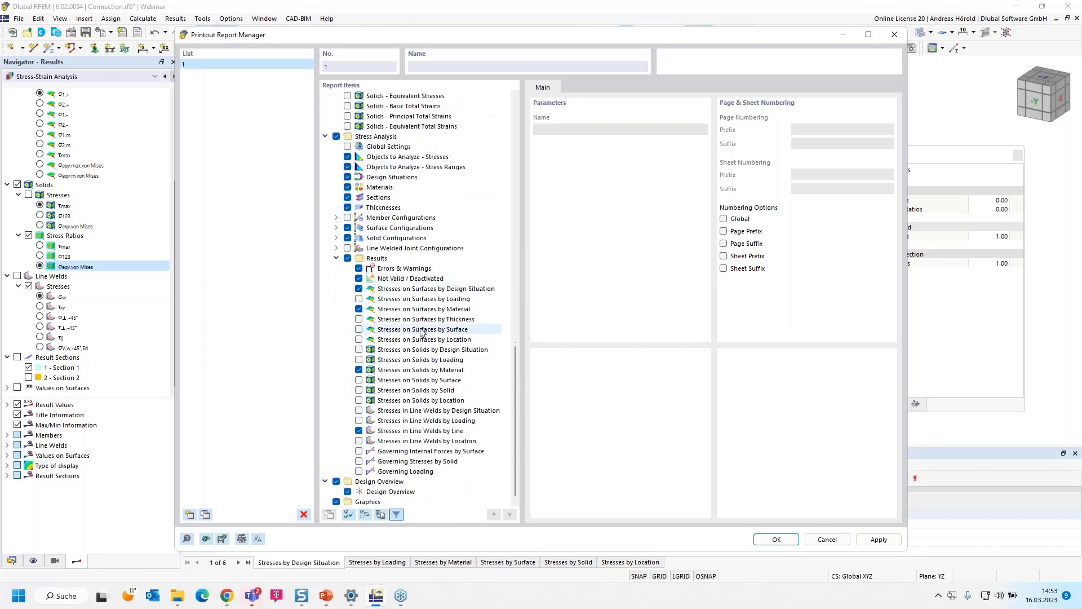
{"action": "left_click", "coordinate": [359, 288]}
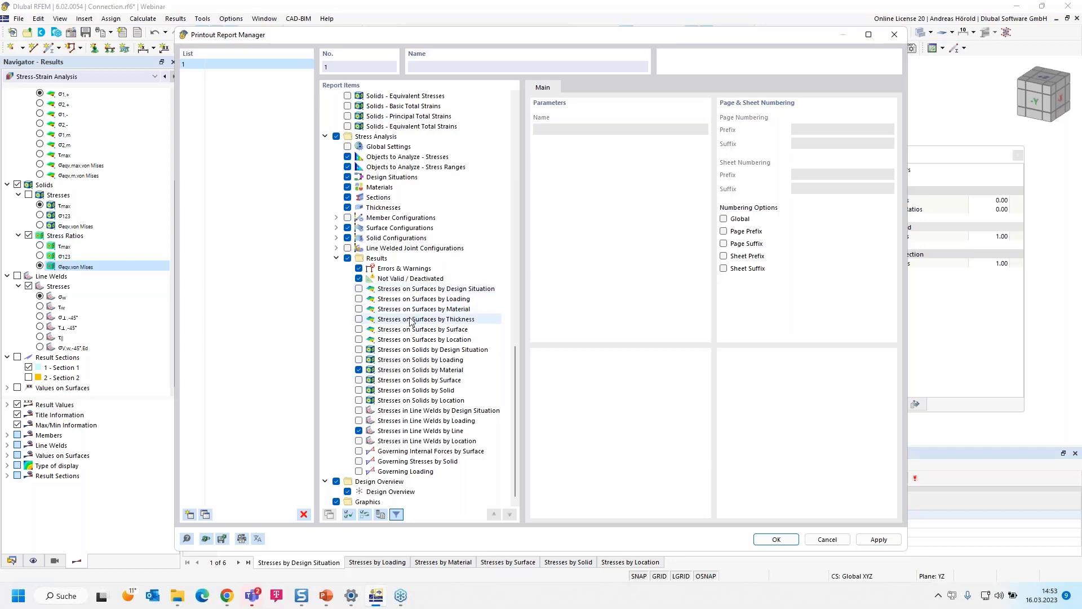
{"action": "left_click", "coordinate": [359, 391]}
{"action": "left_click", "coordinate": [358, 370]}
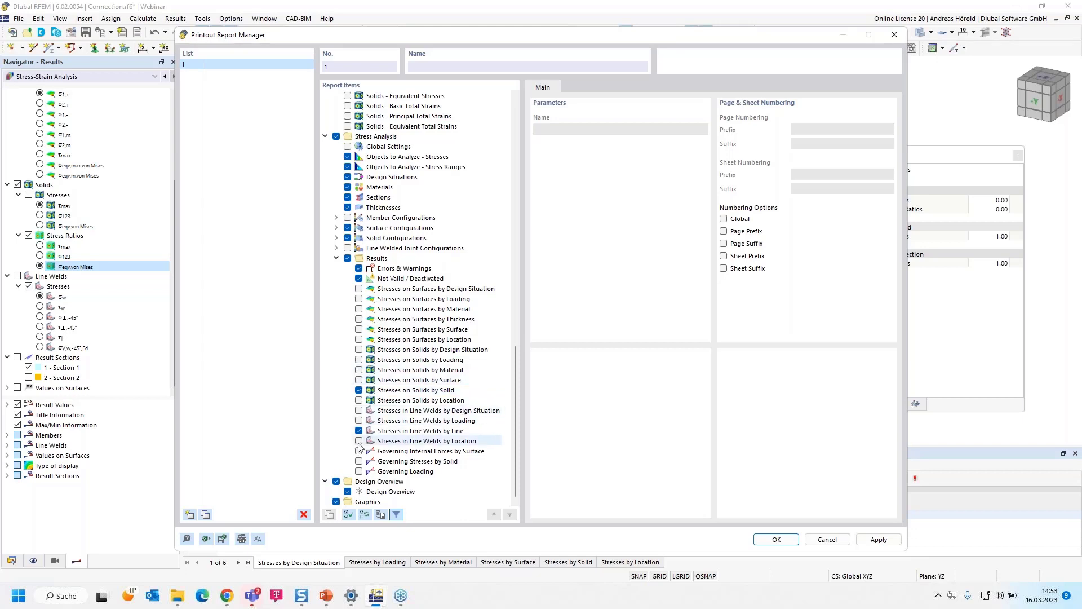
{"action": "left_click", "coordinate": [774, 541]}
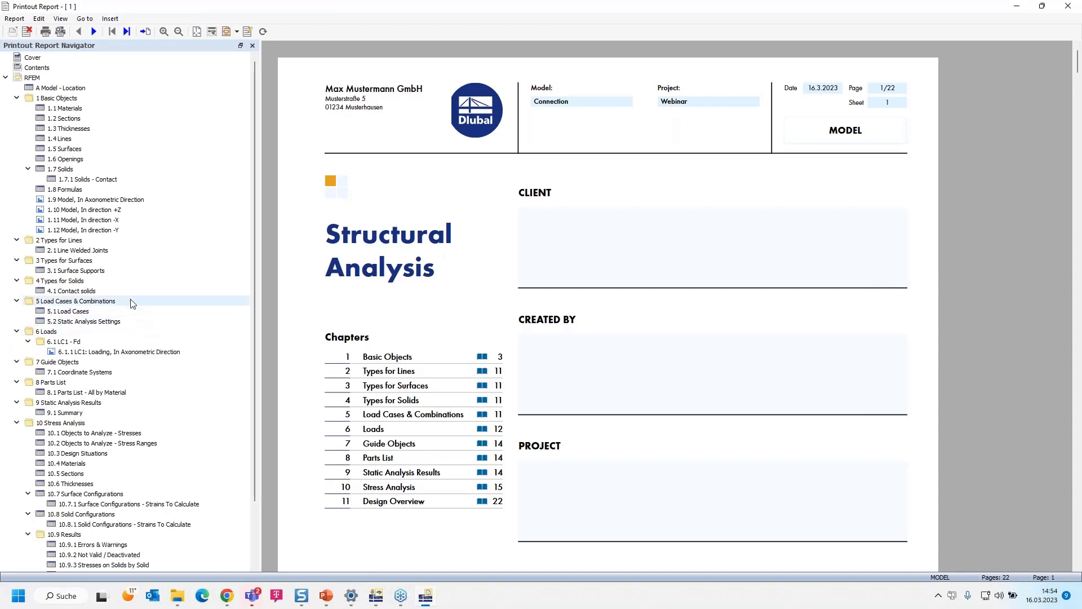
- Review the report's model pictures in axonometric direction and in directions +Z, -X and -Y
{"action": "left_click", "coordinate": [83, 201]}
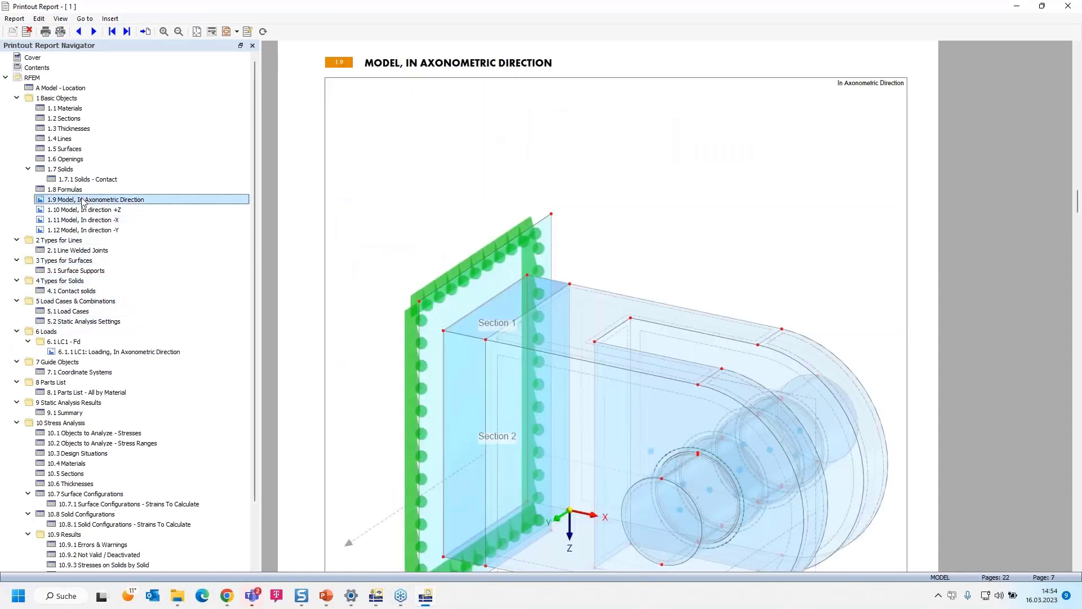
{"action": "scroll", "coordinate": [505, 324], "scroll_direction": "down", "scroll_amount": 2, "text": "ctrl"}
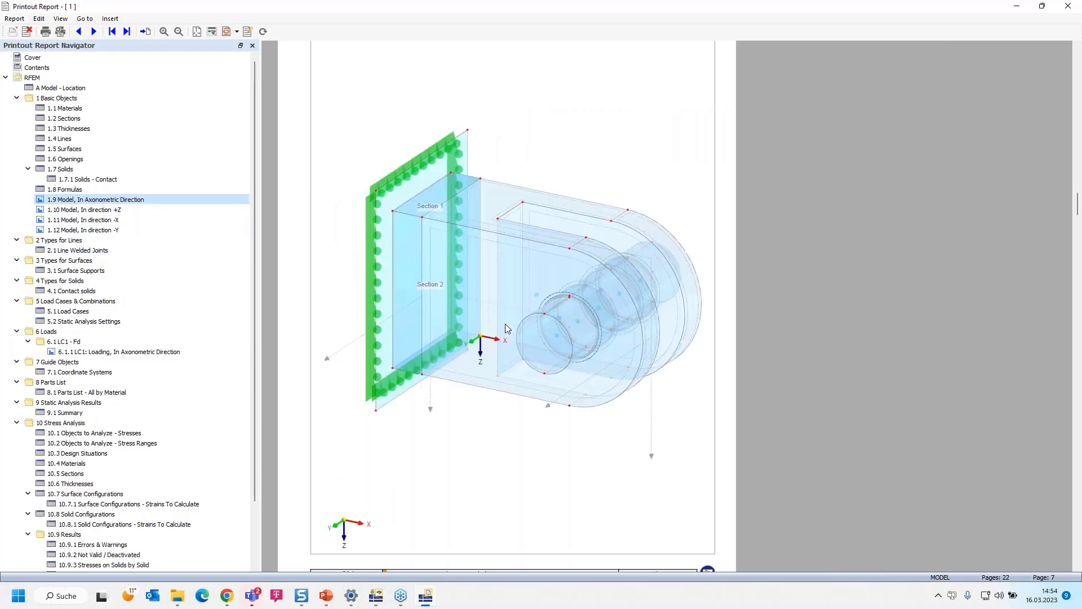
{"action": "left_click", "coordinate": [90, 210]}
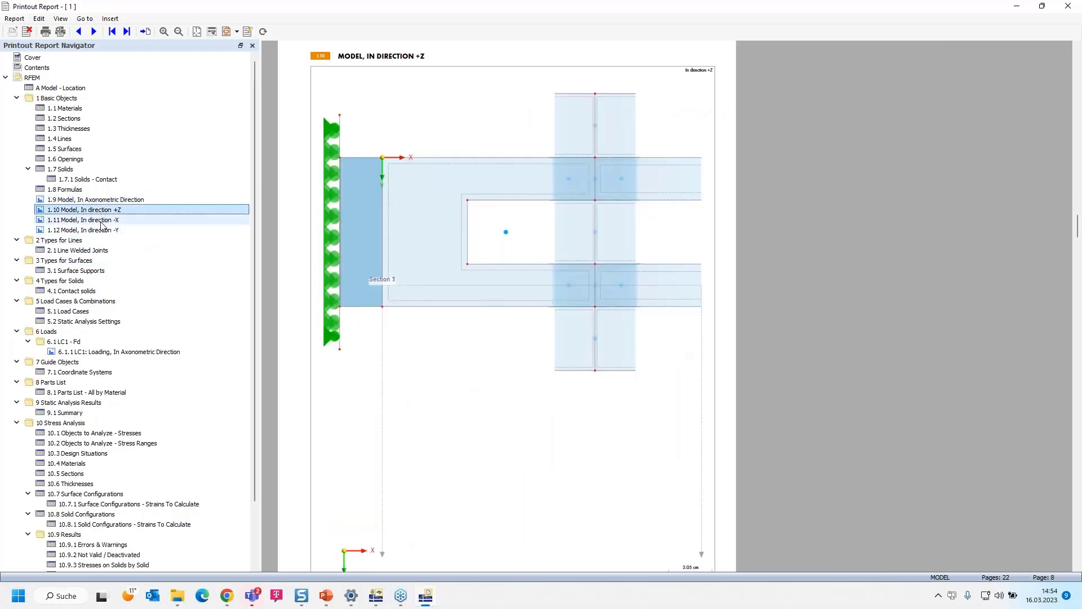
{"action": "left_click", "coordinate": [102, 221]}
{"action": "left_click", "coordinate": [106, 231]}
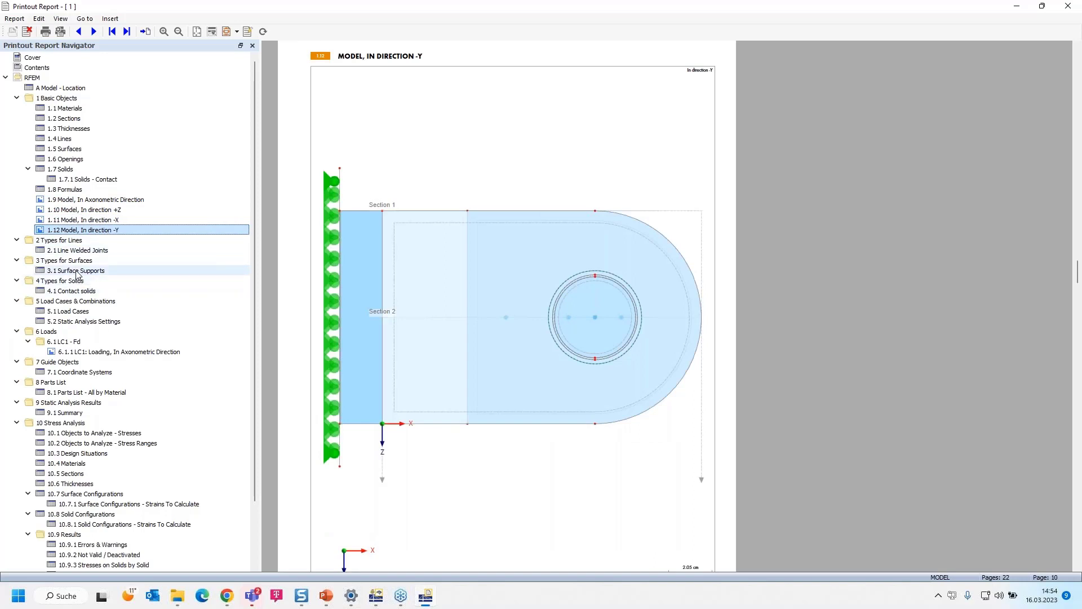
- Review the report tables from line welded joints through surface supports, contact solids and load cases to static analysis settings
{"action": "left_click", "coordinate": [86, 250]}
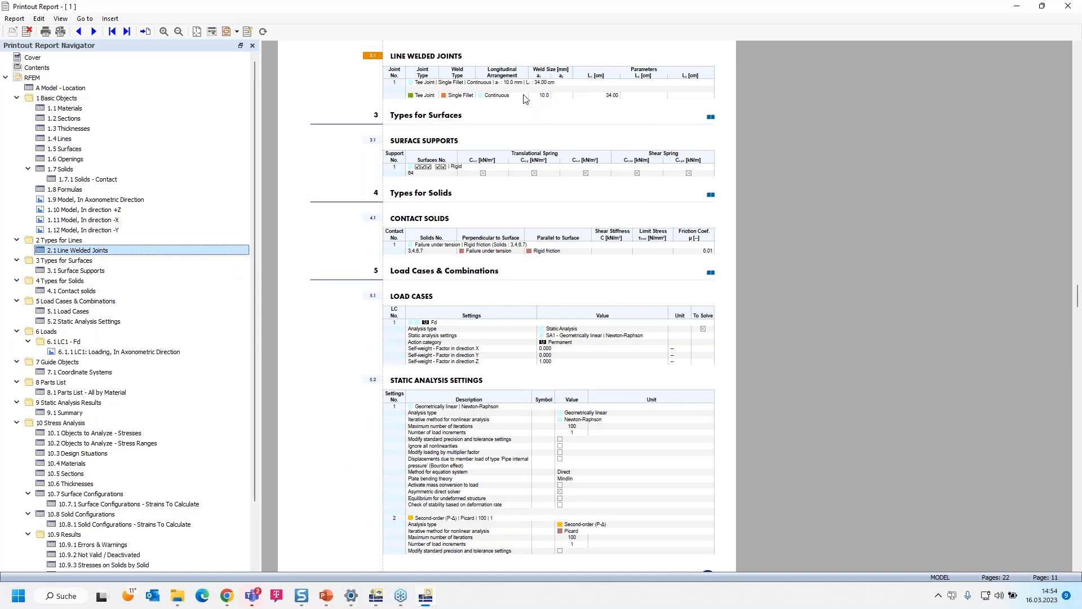
{"action": "scroll", "coordinate": [527, 100], "scroll_direction": "up", "scroll_amount": 3, "text": "ctrl"}
{"action": "scroll", "coordinate": [693, 216], "scroll_direction": "down", "scroll_amount": 3, "text": "ctrl"}
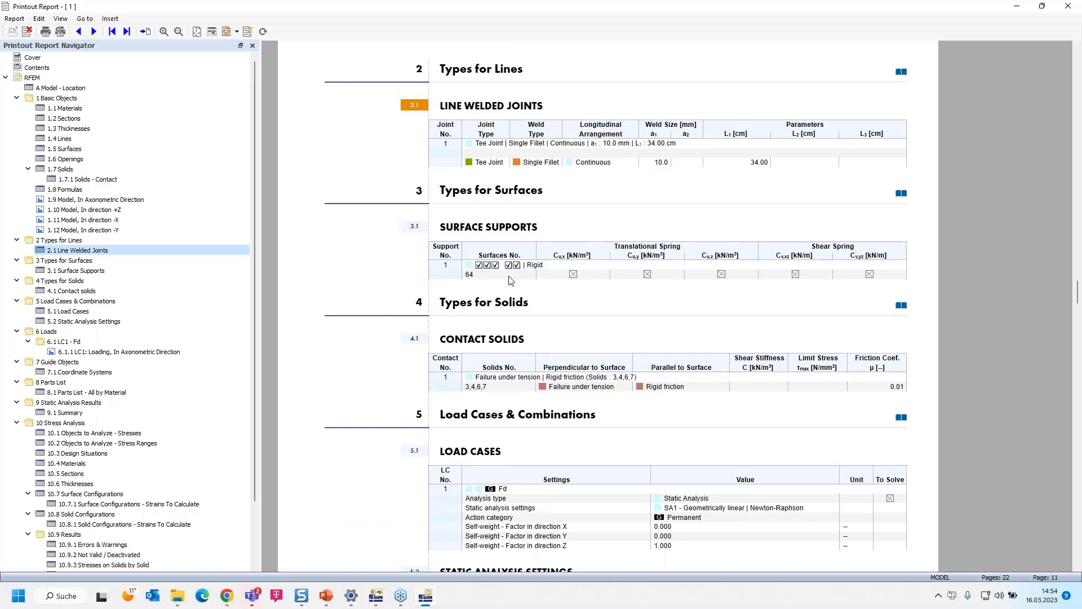
{"action": "scroll", "coordinate": [501, 277], "scroll_direction": "down", "scroll_amount": 1}
{"action": "scroll", "coordinate": [535, 242], "scroll_direction": "down", "scroll_amount": 3}
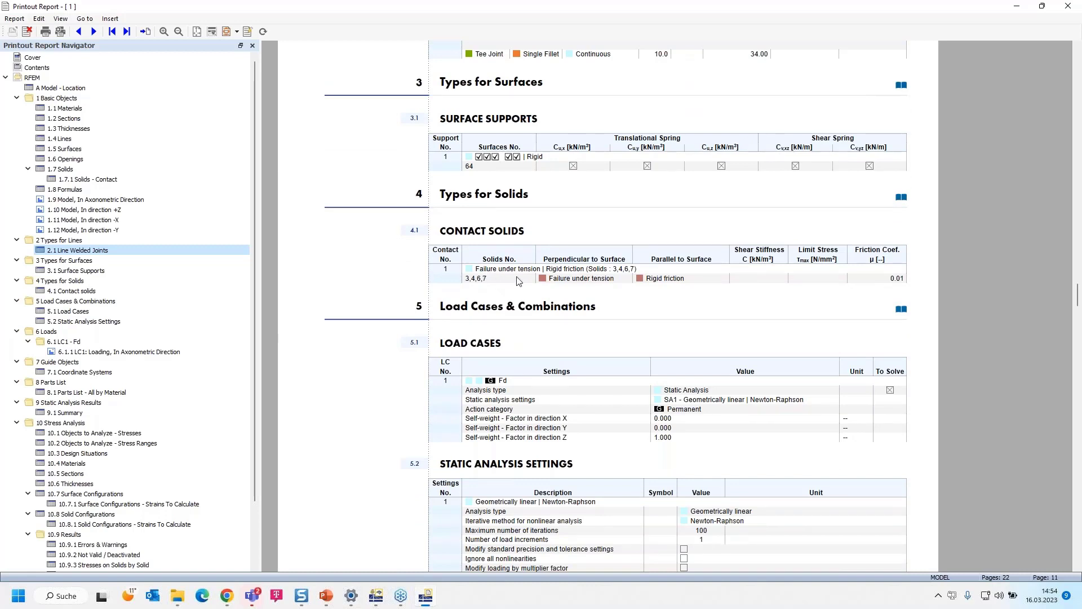
{"action": "scroll", "coordinate": [521, 280], "scroll_direction": "down", "scroll_amount": 3}
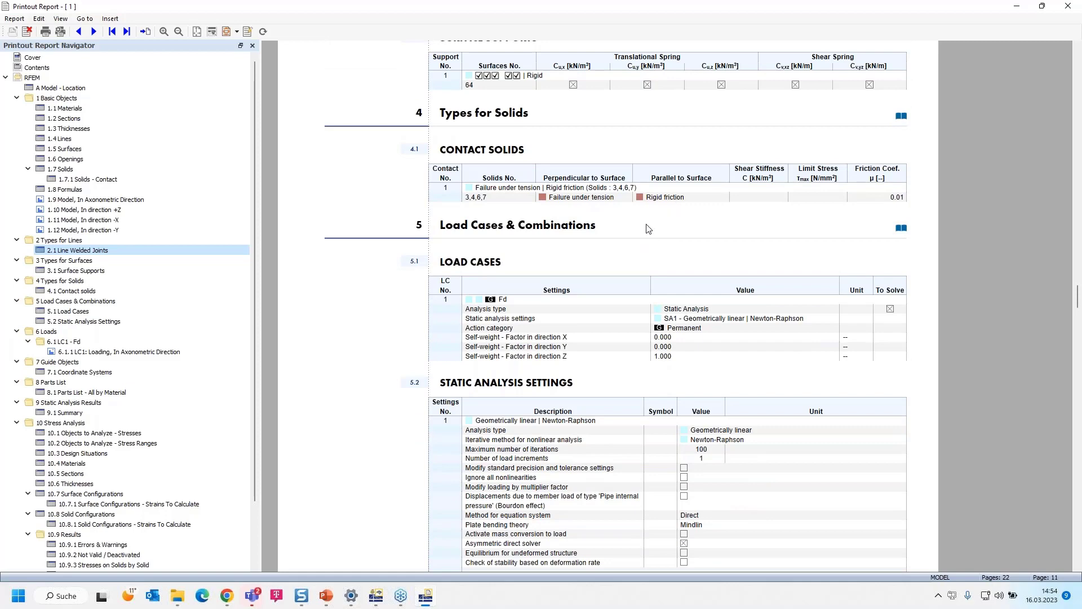
{"action": "scroll", "coordinate": [649, 228], "scroll_direction": "down", "scroll_amount": 15}
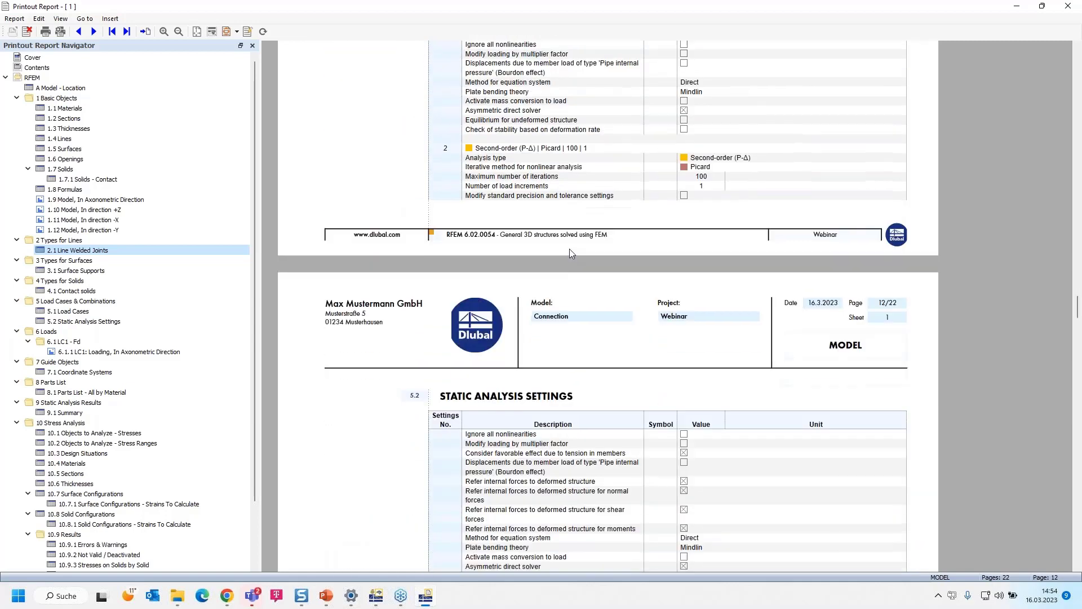
{"action": "scroll", "coordinate": [571, 254], "scroll_direction": "down", "scroll_amount": 2}
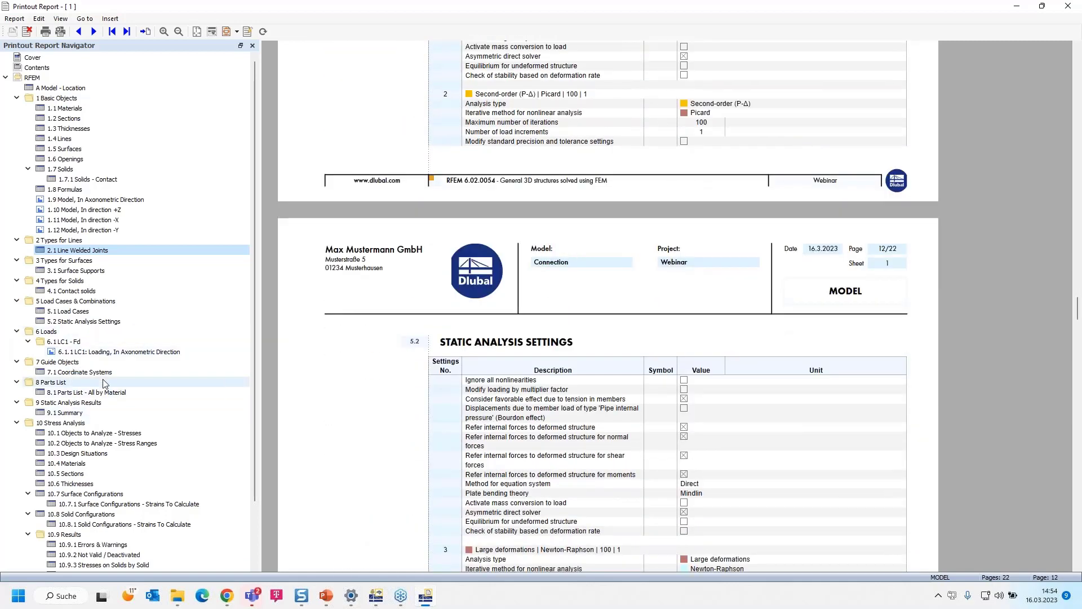
- Review the report's LC1 loading picture in axonometric direction
{"action": "left_click", "coordinate": [116, 353]}
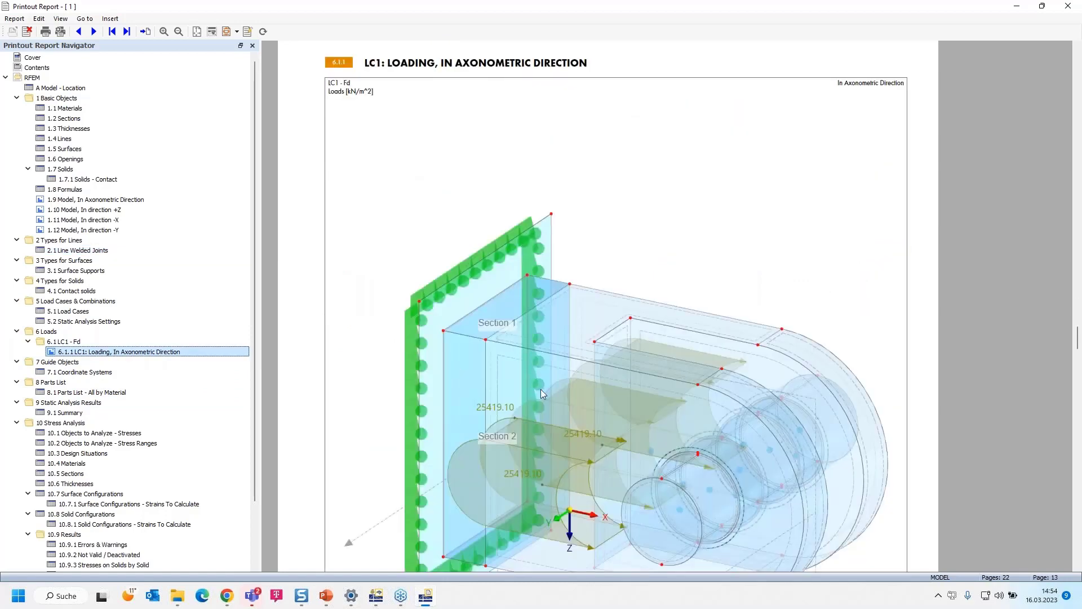
{"action": "scroll", "coordinate": [540, 389], "scroll_direction": "down", "scroll_amount": 3, "text": "ctrl"}
{"action": "scroll", "coordinate": [541, 393], "scroll_direction": "up", "scroll_amount": 3, "text": "ctrl"}
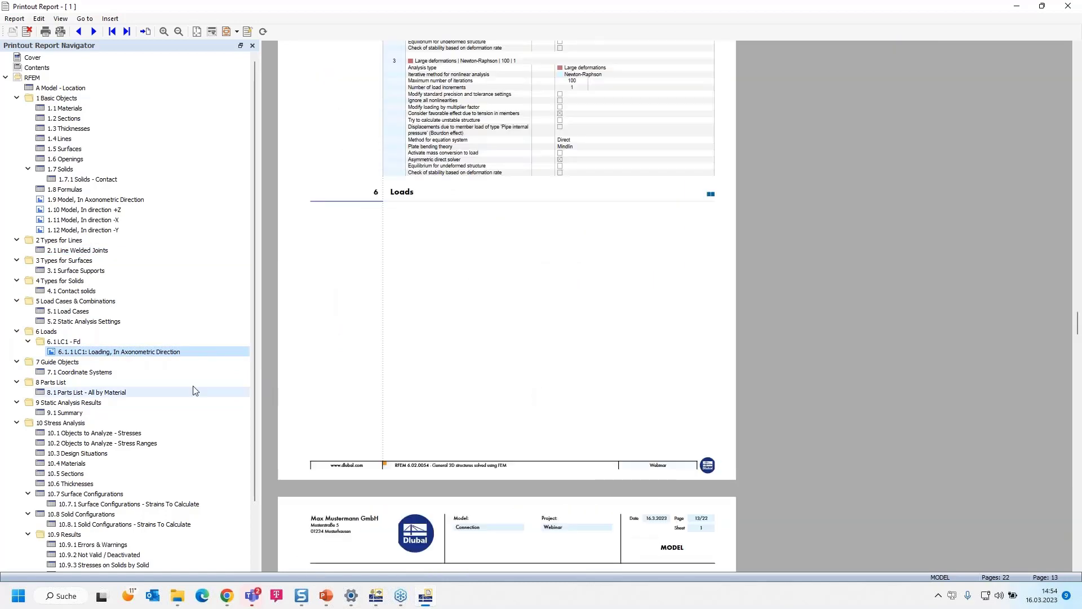
{"action": "left_click", "coordinate": [107, 353]}
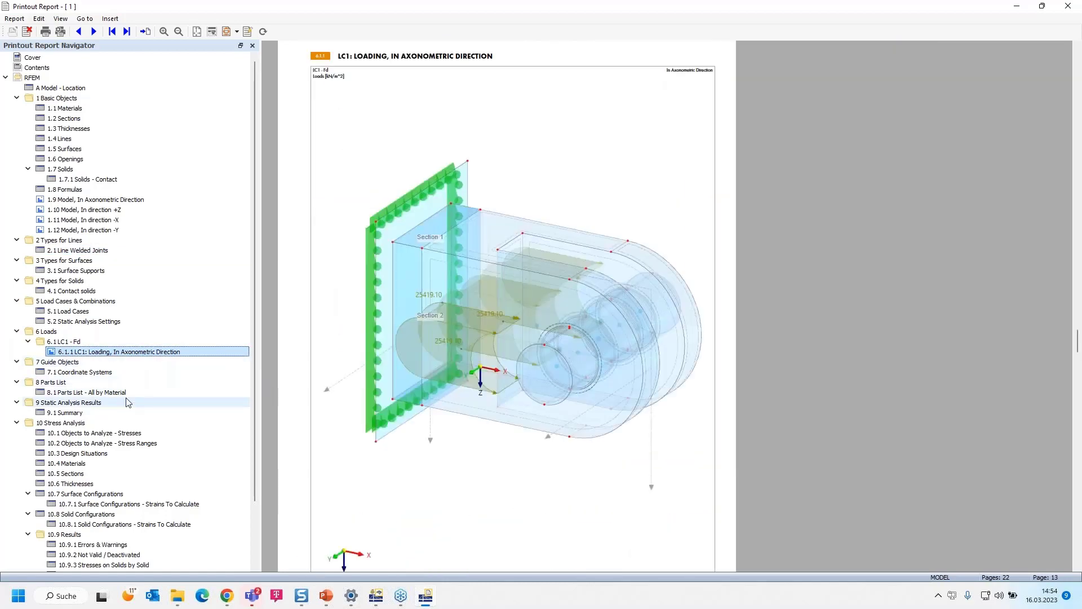
- Check the existing stresses, limits and stress ratios in the report's Stresses on Solids by Solid table
{"action": "scroll", "coordinate": [130, 406], "scroll_direction": "down", "scroll_amount": 2}
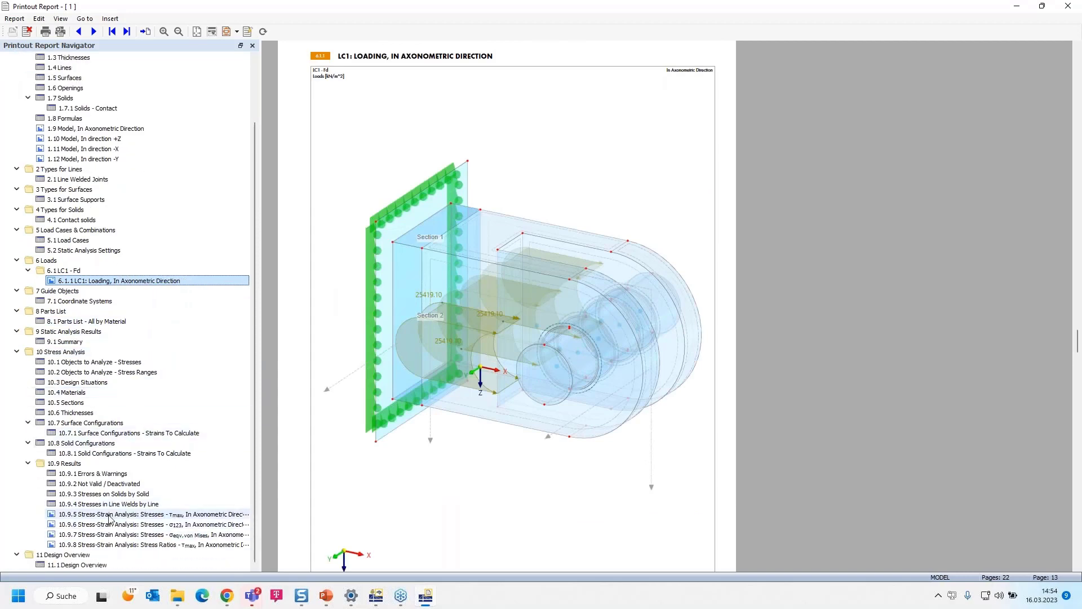
{"action": "left_click", "coordinate": [116, 495]}
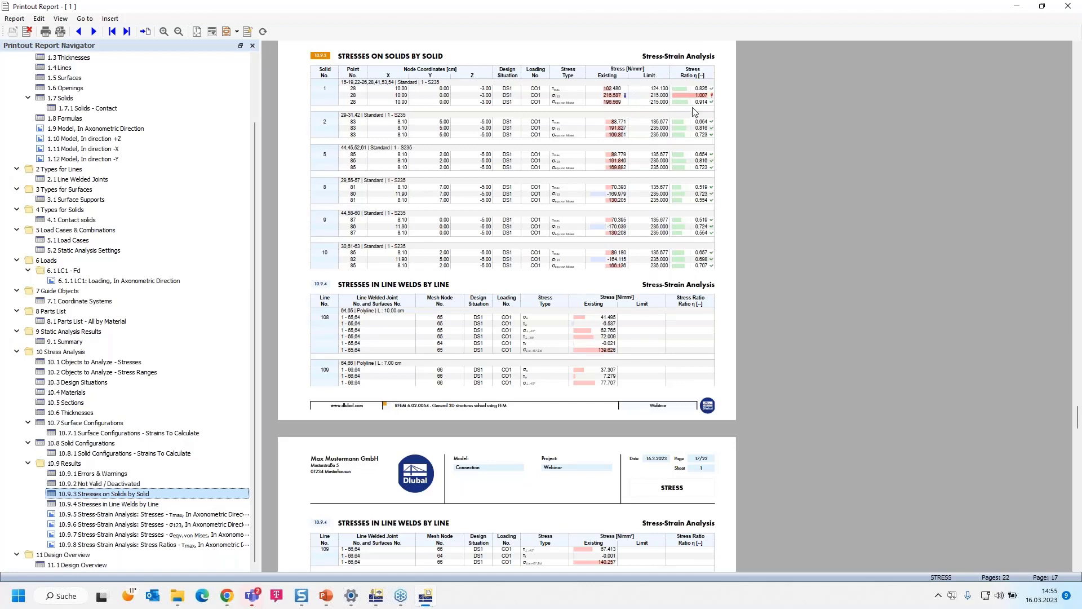
{"action": "left_click_drag", "start_coordinate": [697, 100], "coordinate": [703, 137]}
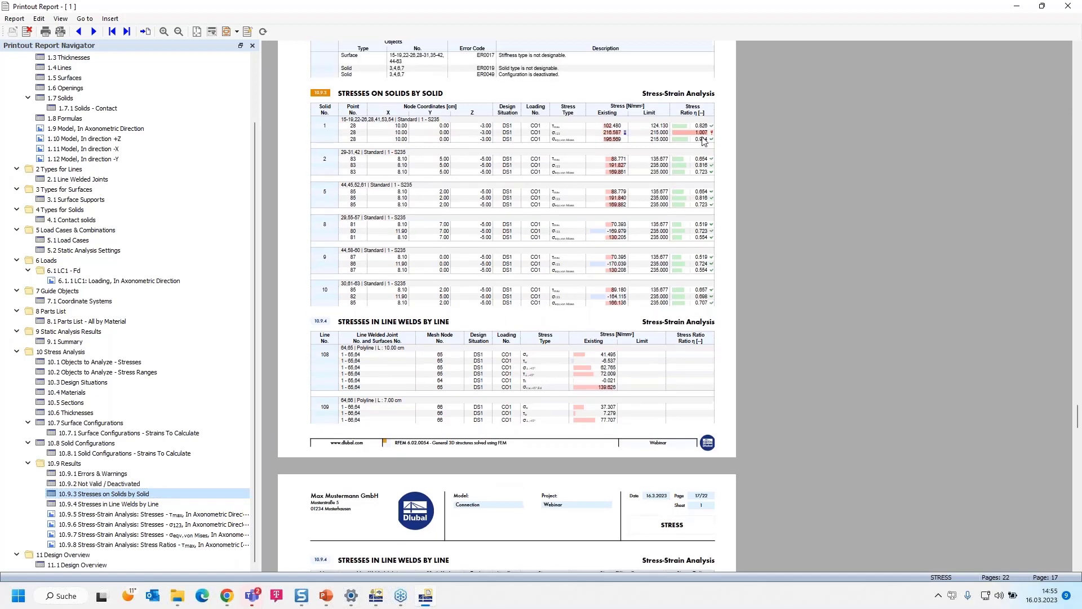
{"action": "scroll", "coordinate": [703, 141], "scroll_direction": "up", "scroll_amount": 3}
{"action": "scroll", "coordinate": [702, 147], "scroll_direction": "down", "scroll_amount": 1}
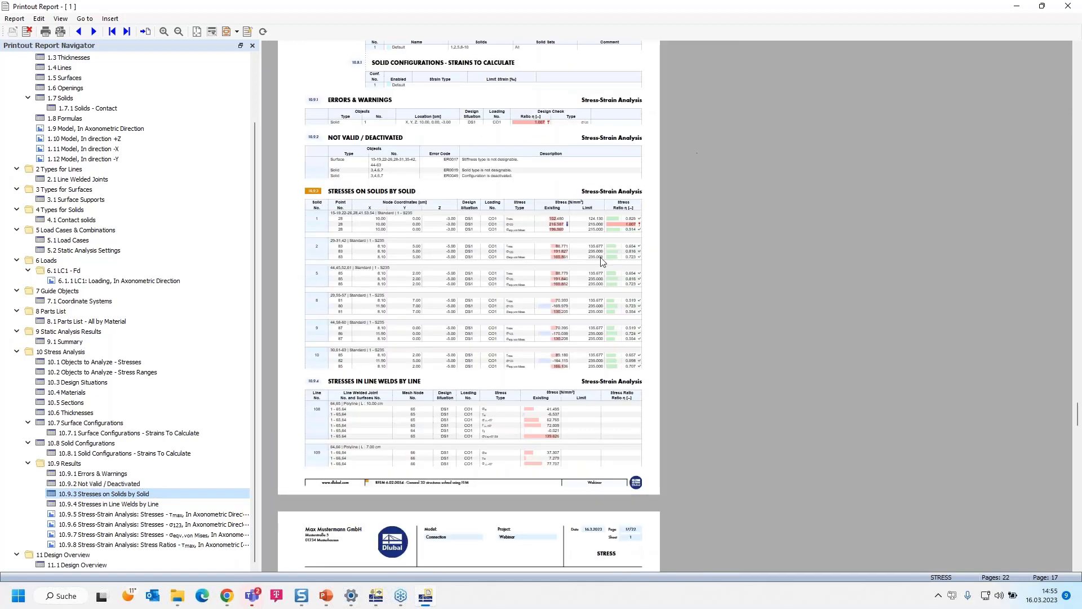
{"action": "scroll", "coordinate": [625, 219], "scroll_direction": "up", "scroll_amount": 1, "text": "ctrl"}
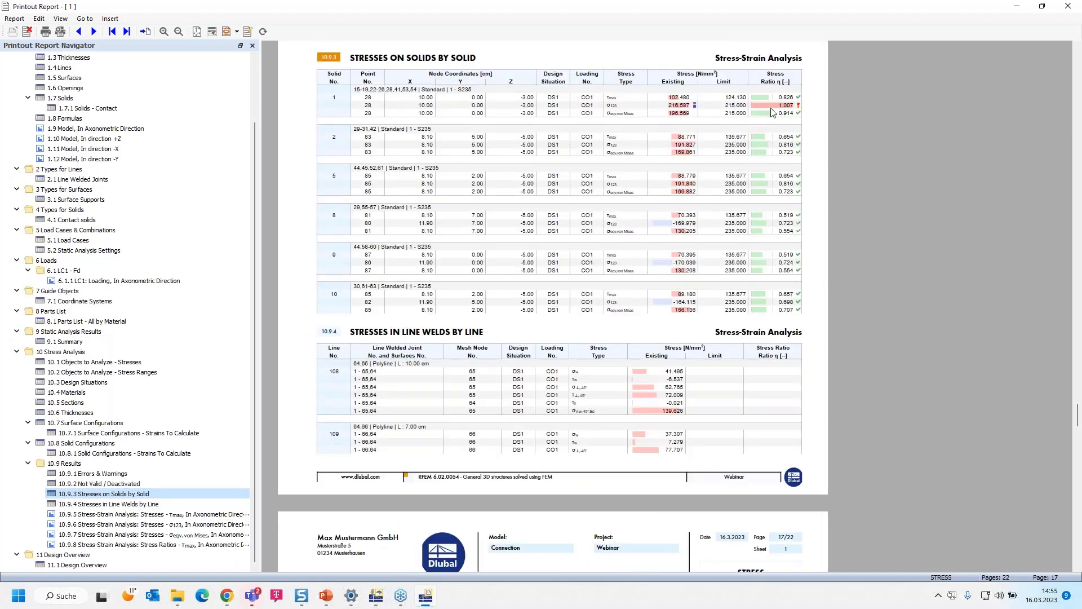
- Check the existing stresses for lines 108 to 111 in the report's Stresses in Line Welds by Line table
{"action": "scroll", "coordinate": [409, 389], "scroll_direction": "down", "scroll_amount": 10}
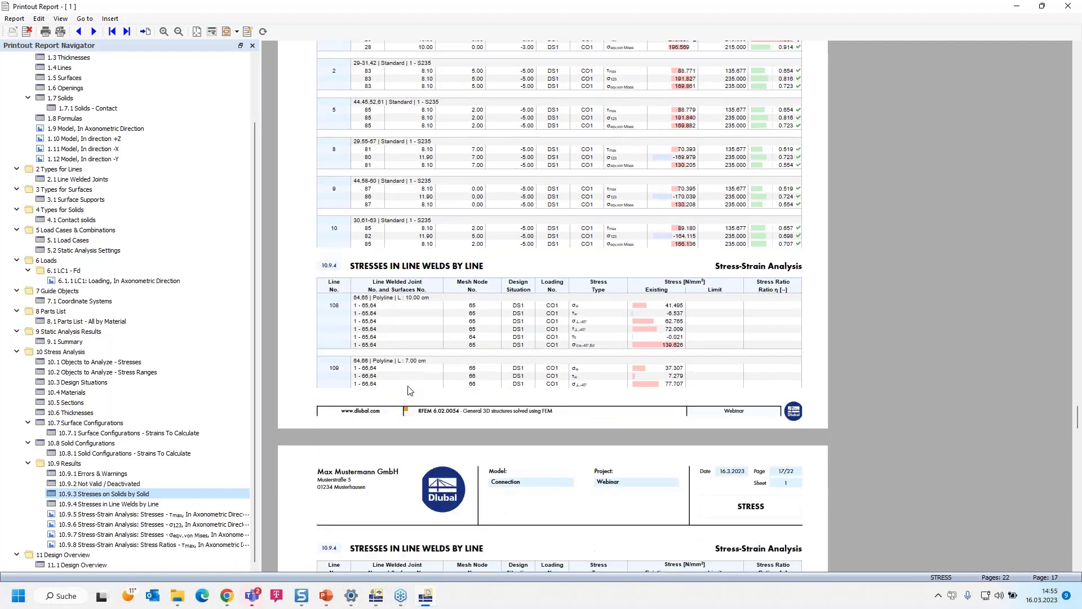
{"action": "scroll", "coordinate": [410, 388], "scroll_direction": "down", "scroll_amount": 5}
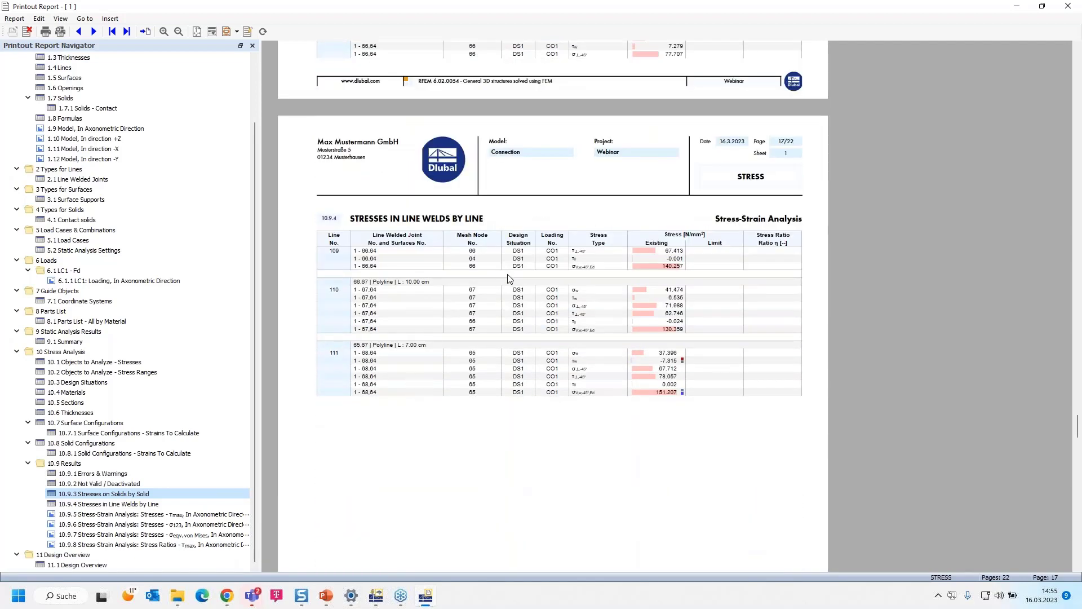
{"action": "scroll", "coordinate": [541, 274], "scroll_direction": "down", "scroll_amount": 3}
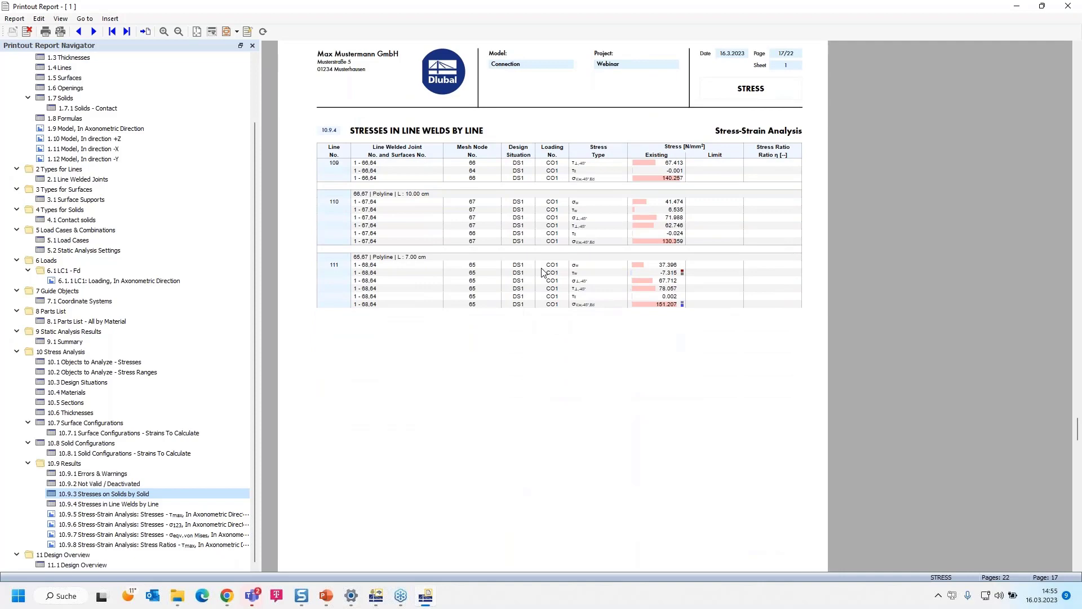
{"action": "scroll", "coordinate": [542, 273], "scroll_direction": "down", "scroll_amount": 17}
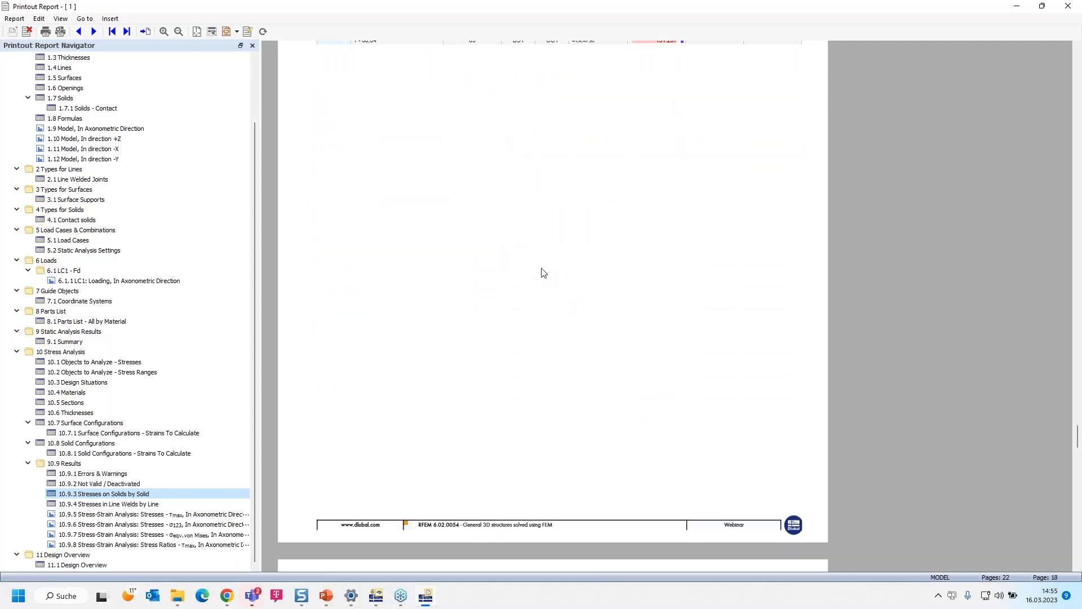
- Review the report's axonometric stress pictures for τmax, σ123 and von Mises equivalent stress, and the τmax stress ratio picture
{"action": "scroll", "coordinate": [544, 273], "scroll_direction": "down", "scroll_amount": 20}
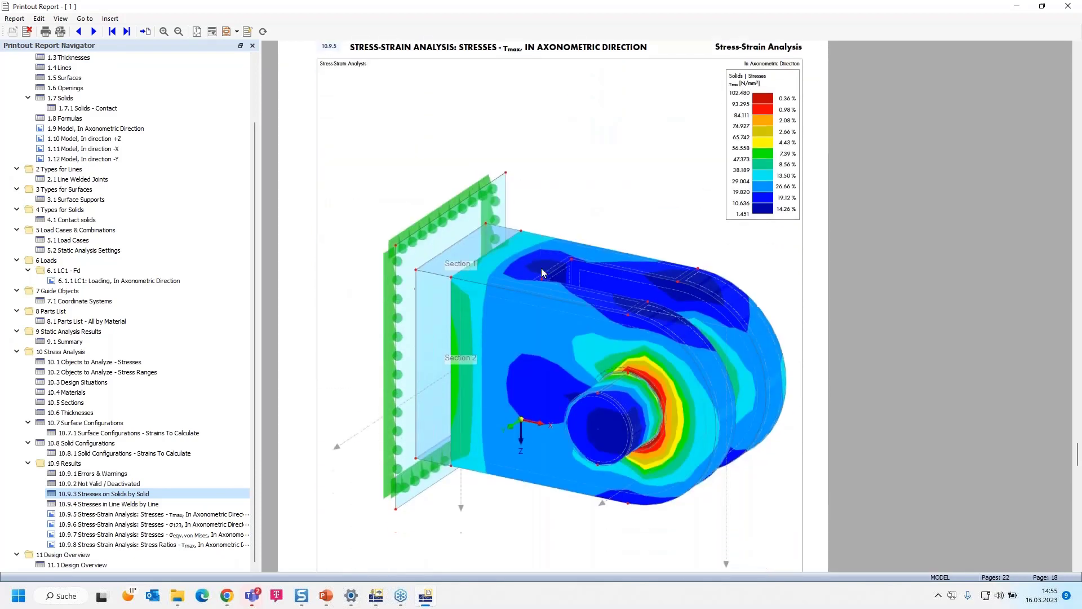
{"action": "scroll", "coordinate": [543, 272], "scroll_direction": "down", "scroll_amount": 20}
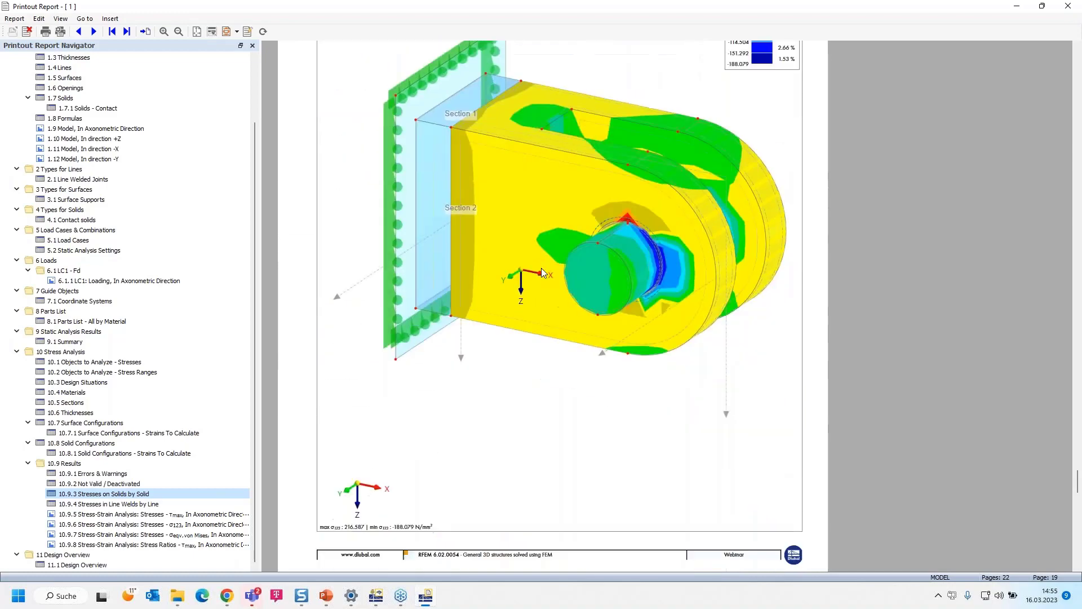
{"action": "scroll", "coordinate": [544, 273], "scroll_direction": "down", "scroll_amount": 20}
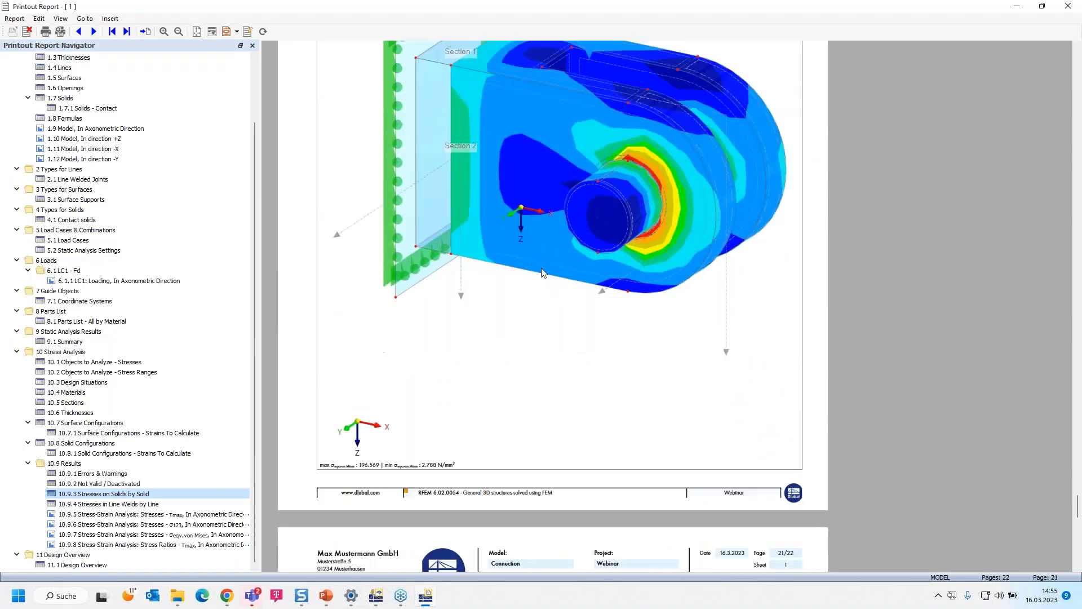
{"action": "scroll", "coordinate": [544, 273], "scroll_direction": "down", "scroll_amount": 10}
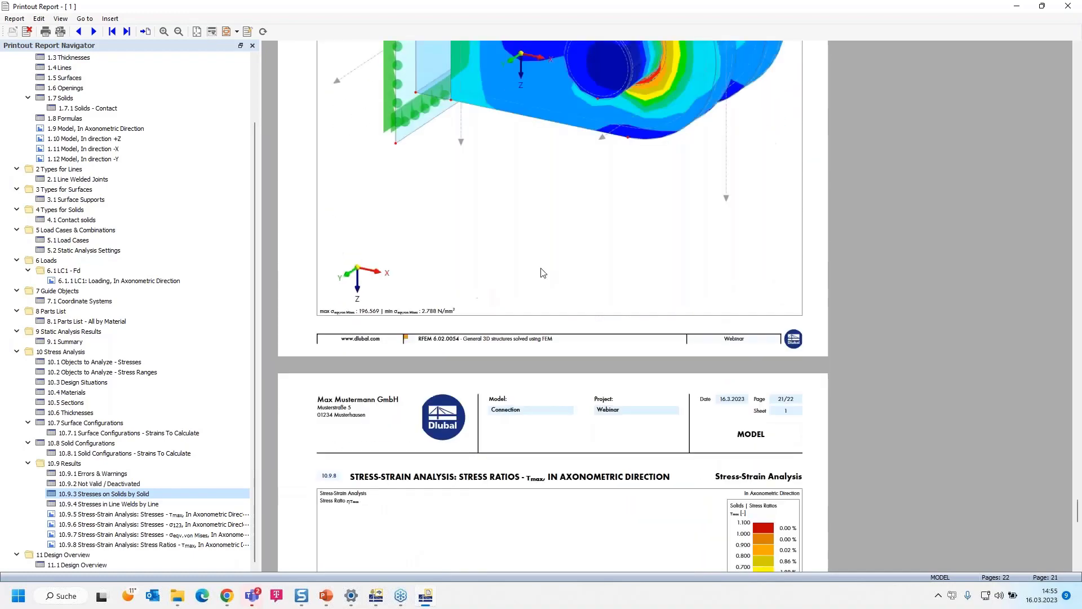
{"action": "scroll", "coordinate": [541, 273], "scroll_direction": "down", "scroll_amount": 10}
{"action": "scroll", "coordinate": [541, 272], "scroll_direction": "down", "scroll_amount": 1, "text": "ctrl"}
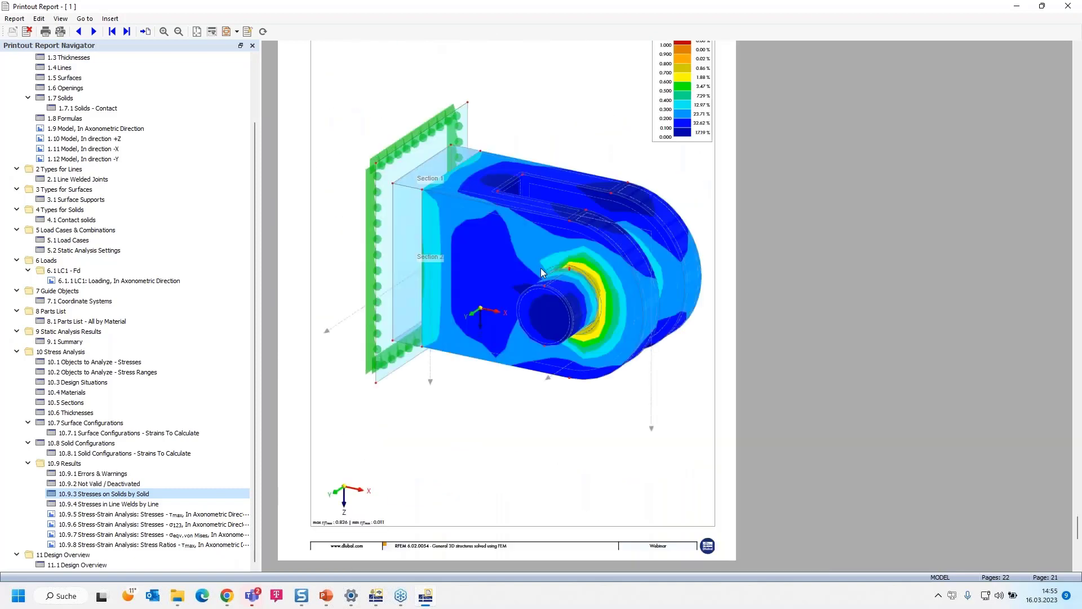
{"action": "scroll", "coordinate": [541, 273], "scroll_direction": "up", "scroll_amount": 1}
{"action": "scroll", "coordinate": [541, 273], "scroll_direction": "up", "scroll_amount": 1}
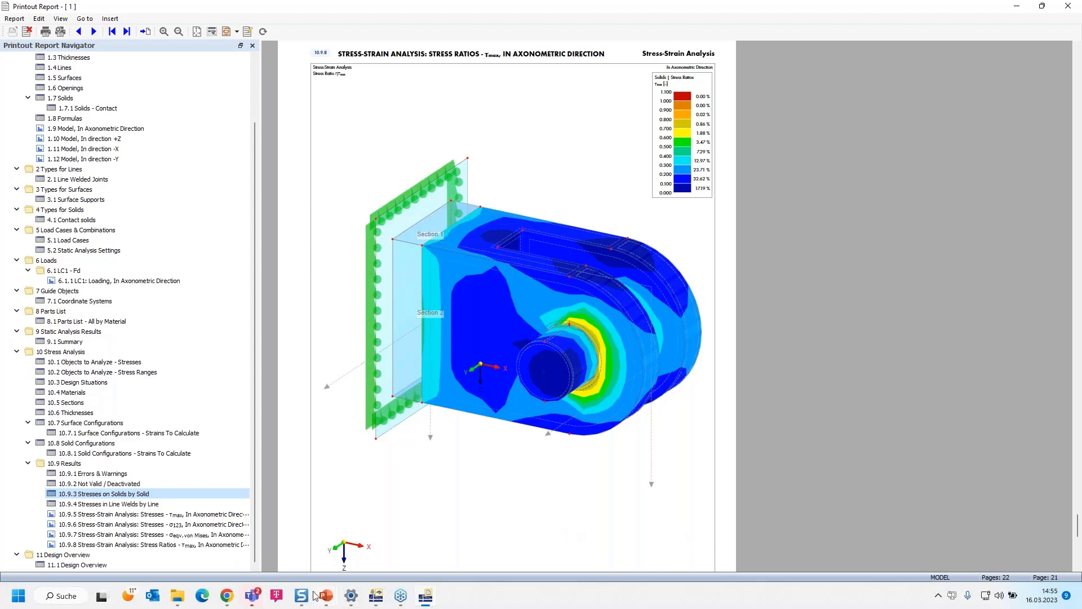
- Switch to the Dlubal website in Chrome, and bring up the presentation slide on booking a live presentation at BAU 2023
{"action": "left_click", "coordinate": [227, 597]}
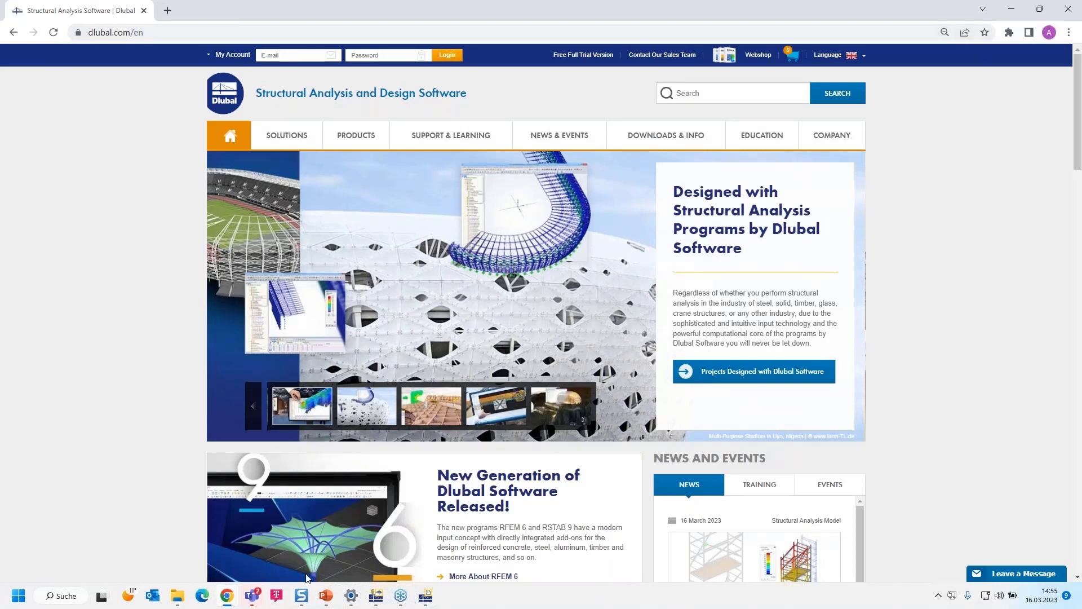
{"action": "left_click", "coordinate": [331, 555]}
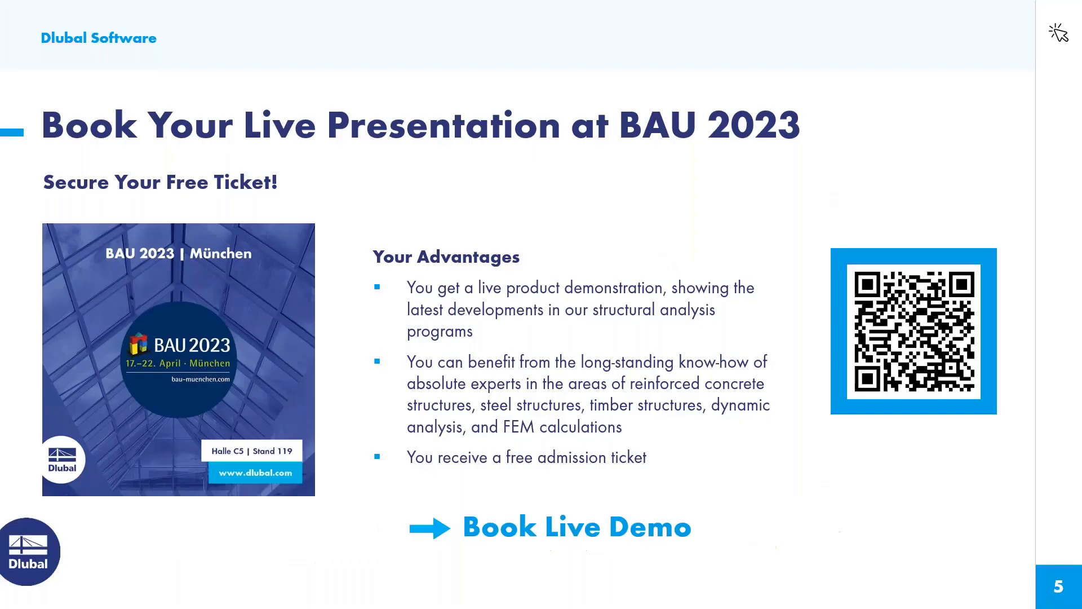